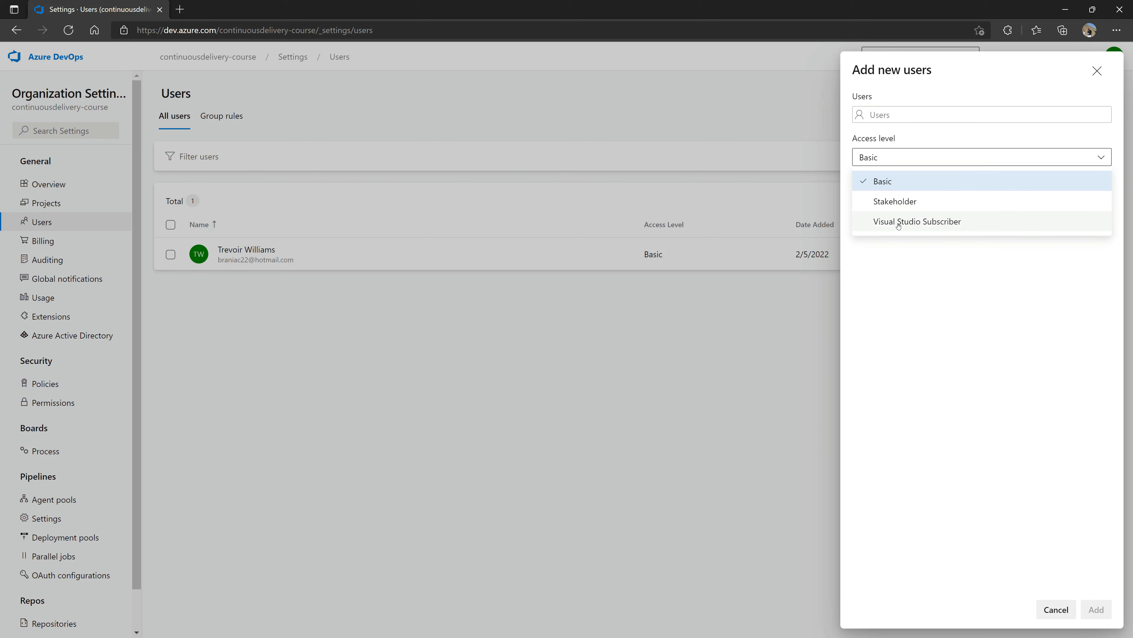
- Dismiss the new-user form and review the organization's global notifications, agent pools, repositories and process settings
click(417, 330)
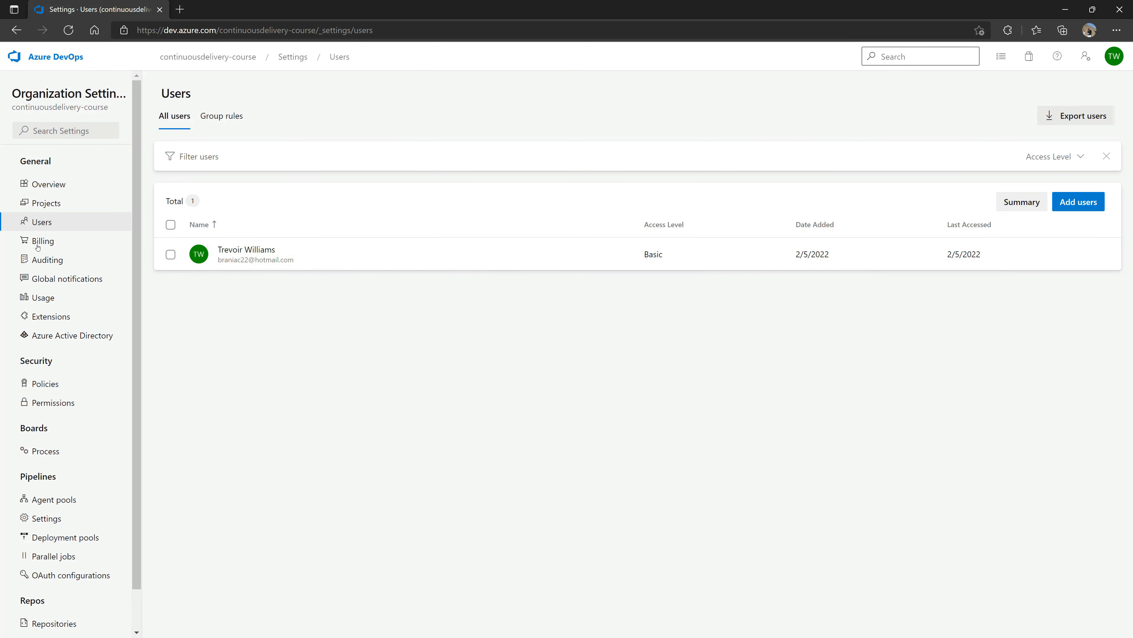
click(50, 278)
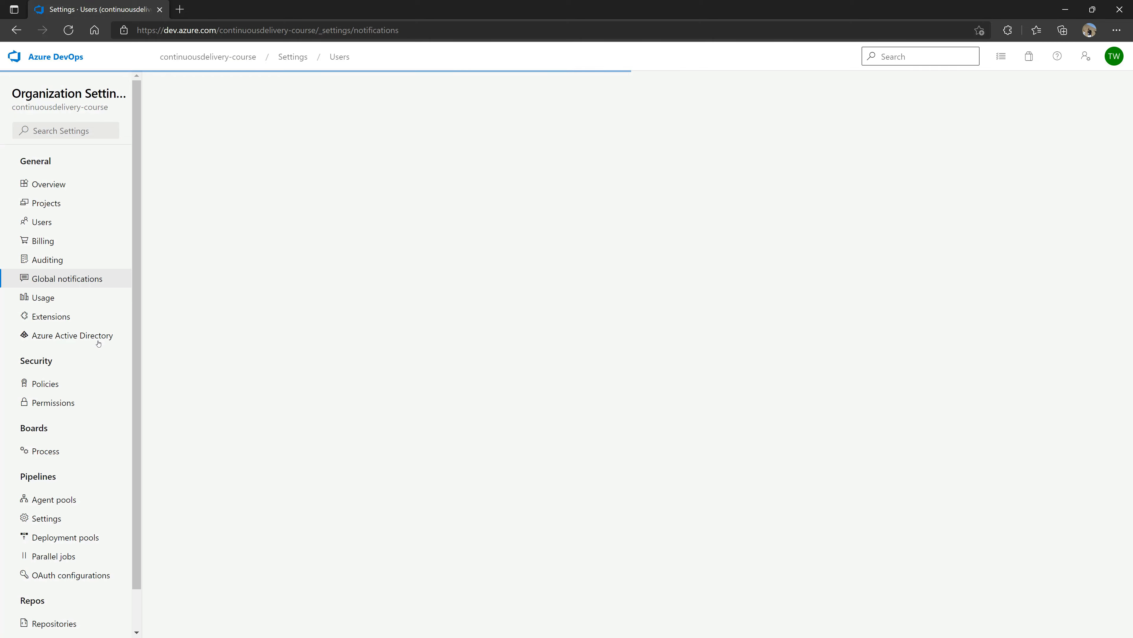
click(65, 500)
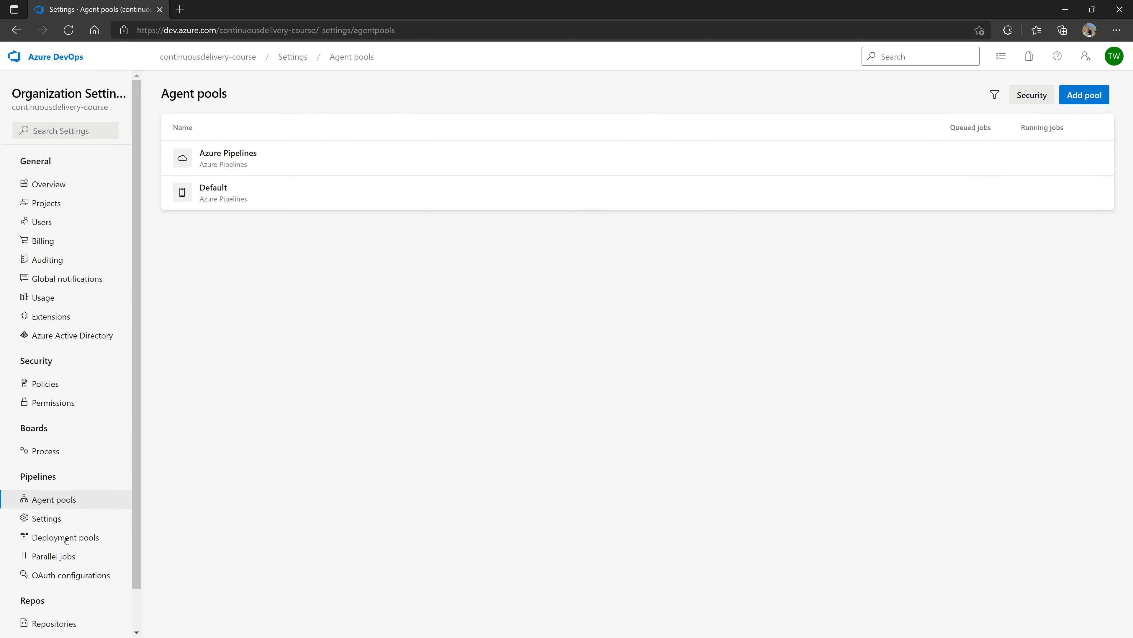
scroll(67, 558, down, 1)
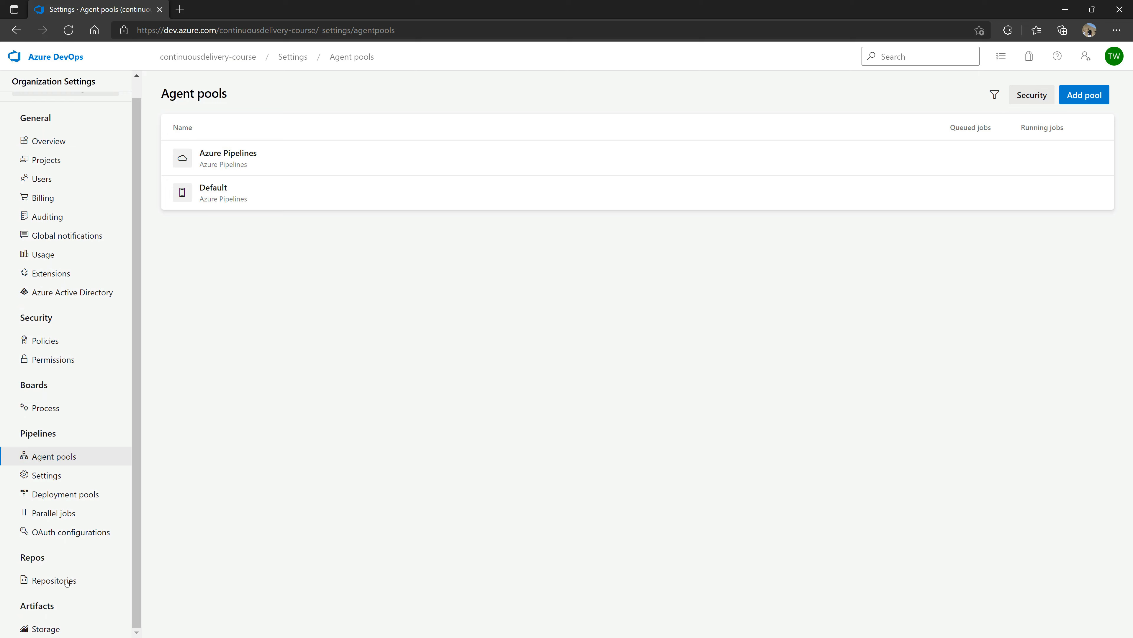
click(67, 580)
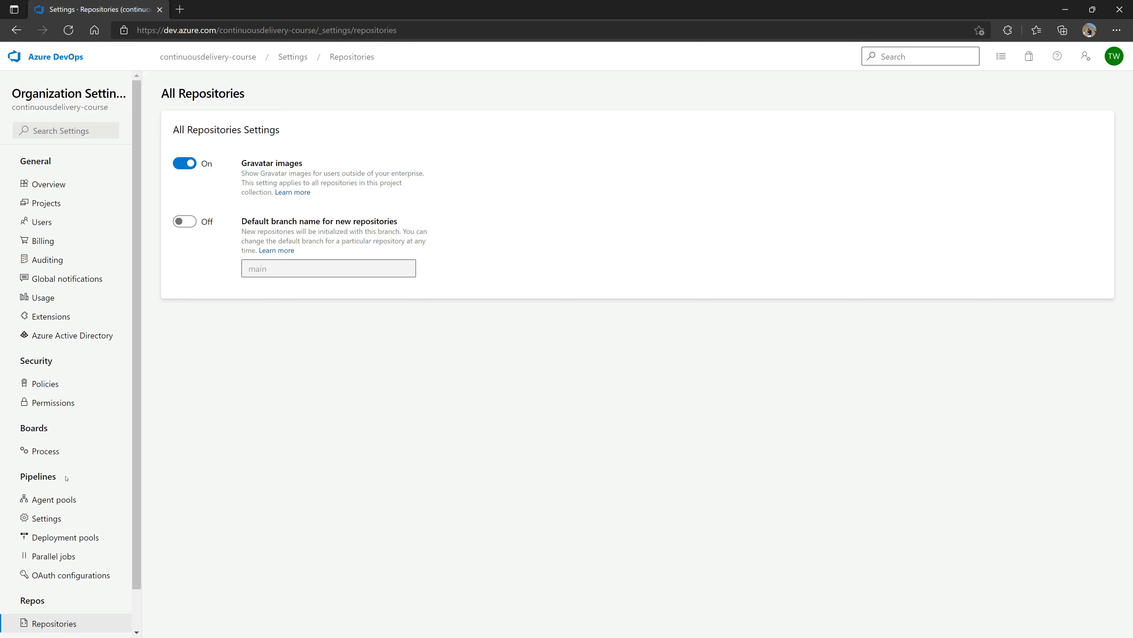
click(55, 452)
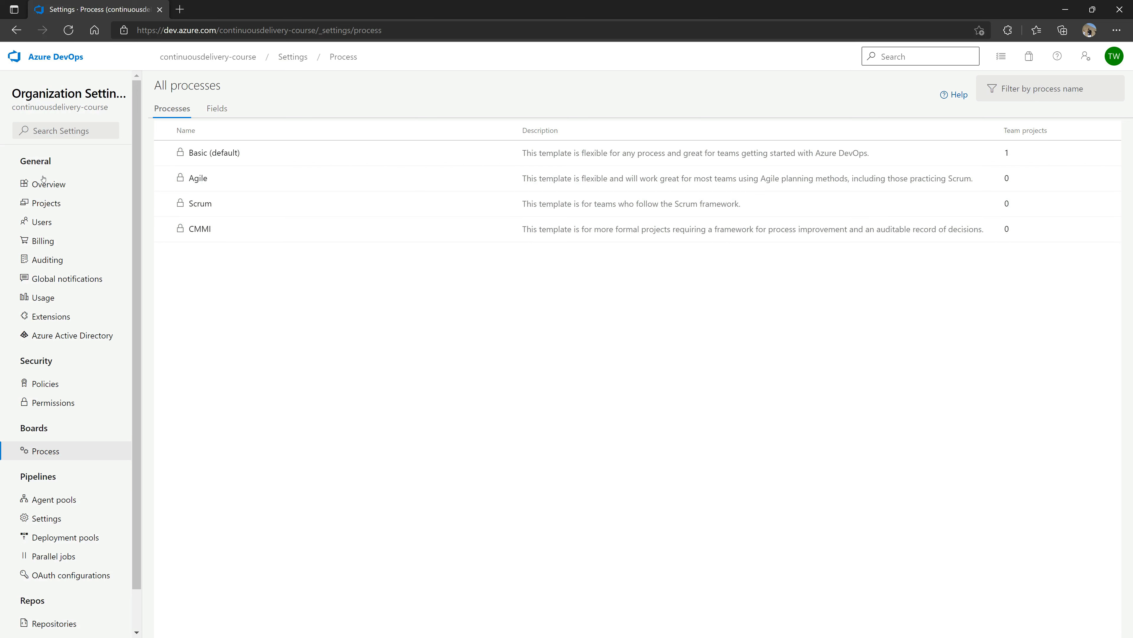
scroll(46, 424, down, 1)
scroll(67, 357, up, 1)
scroll(82, 271, down, 1)
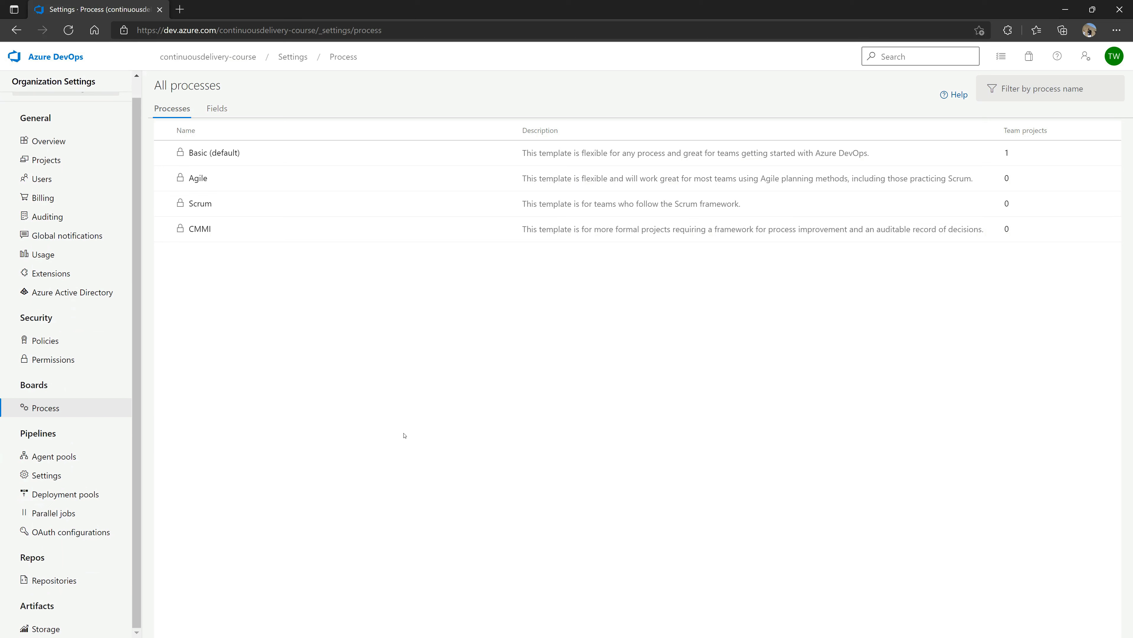
- In the School Management System project's settings, set the description to "Sample project for Azure DevOps For Continuous Delivery: The Complete Guide demonstrations"
click(208, 57)
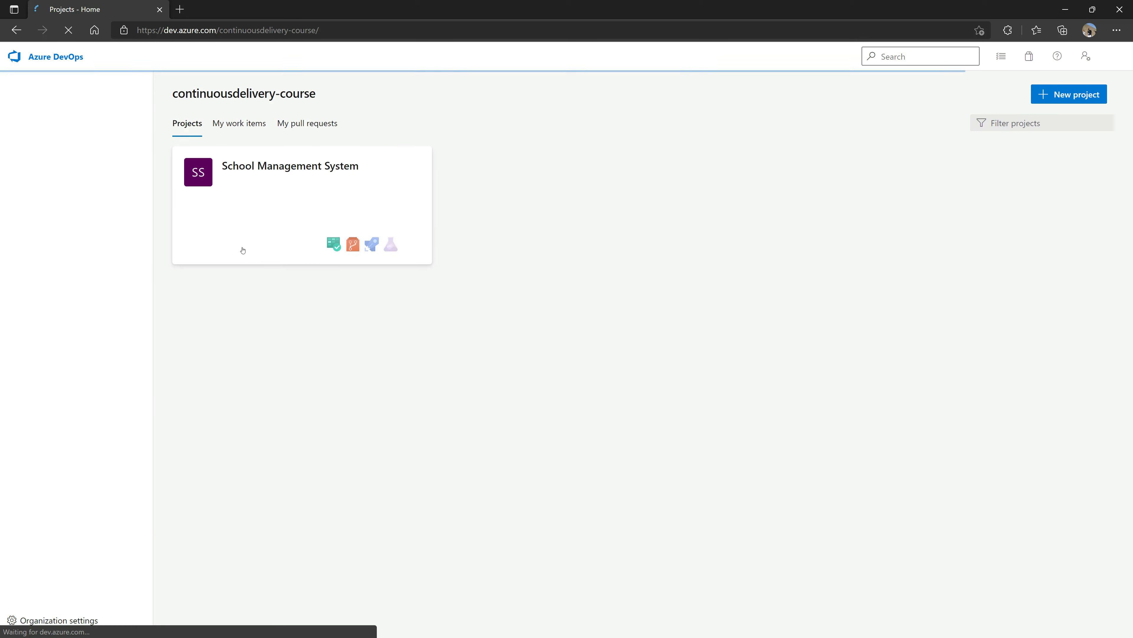
click(232, 202)
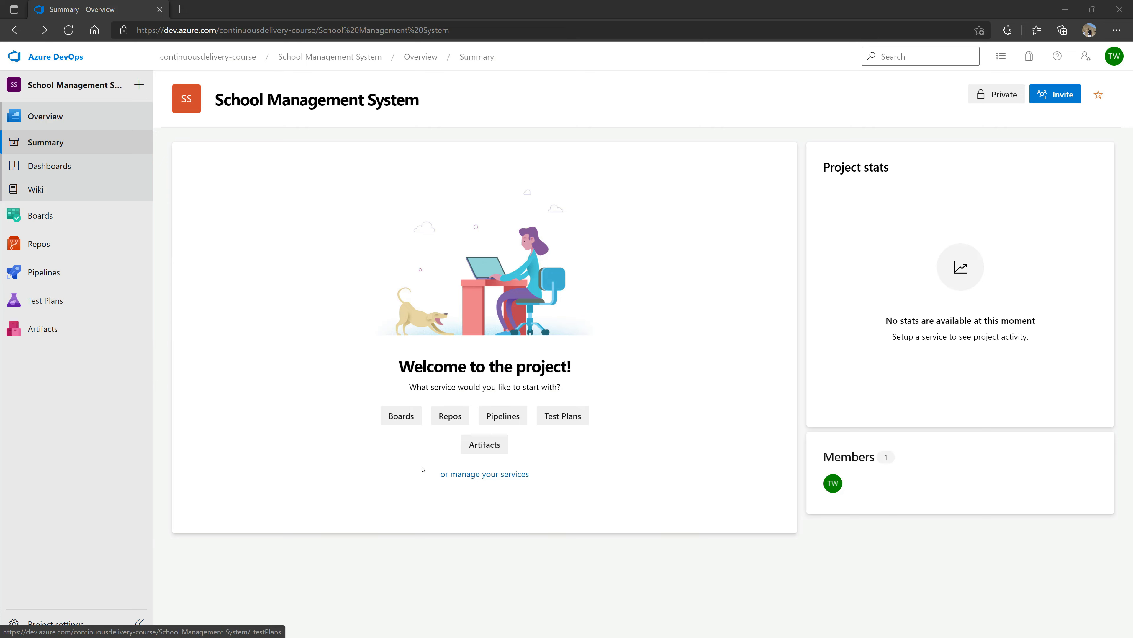
click(471, 474)
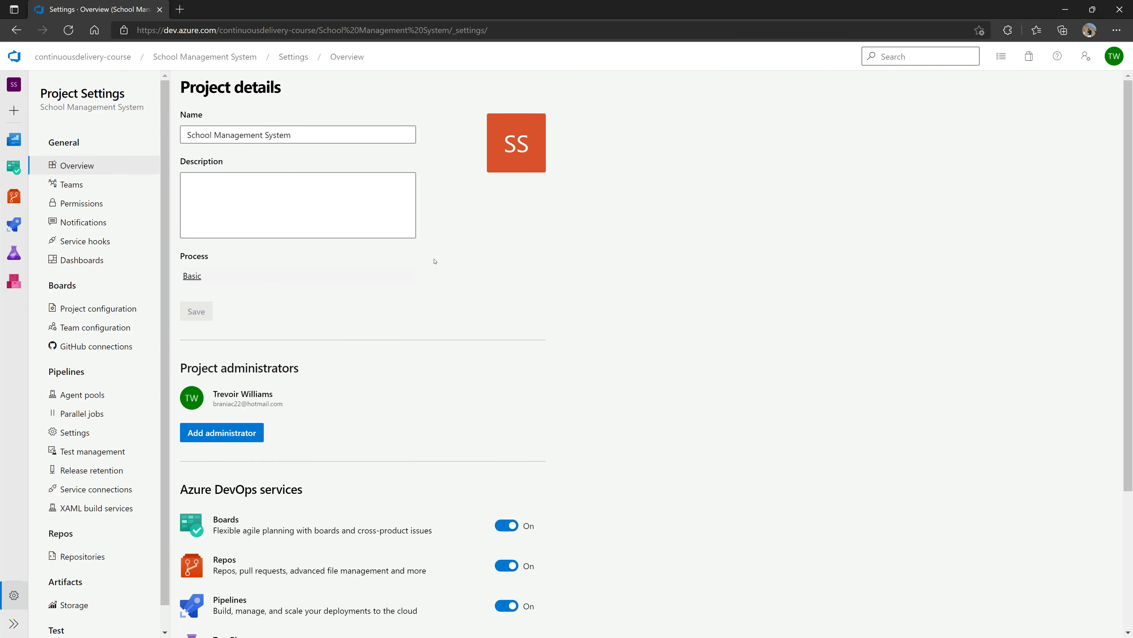
triple_click(327, 131)
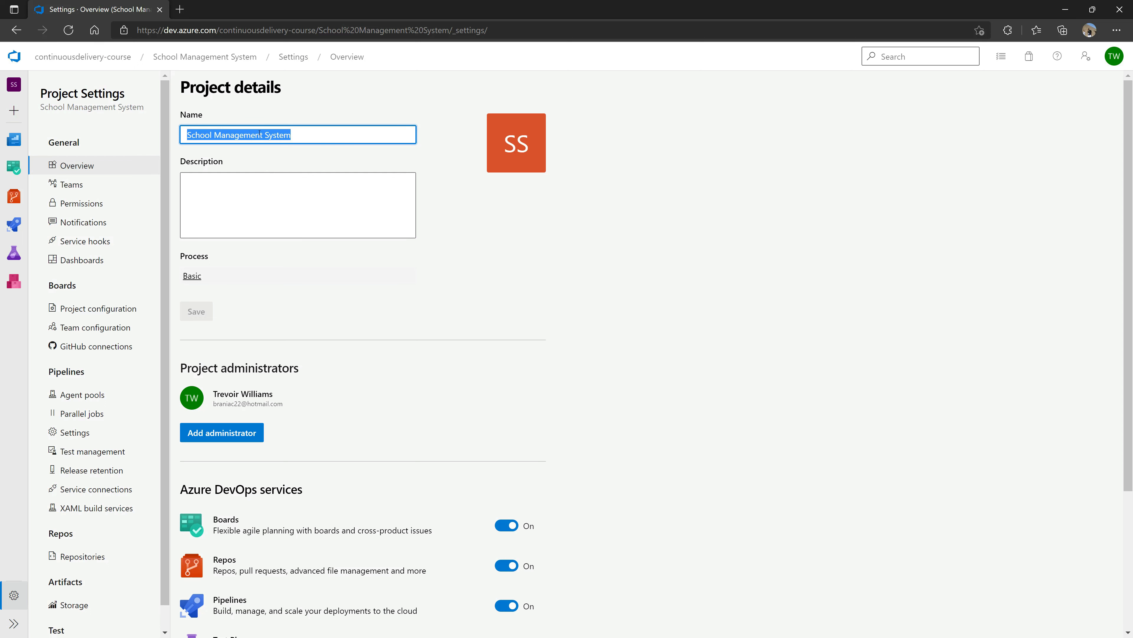
click(262, 213)
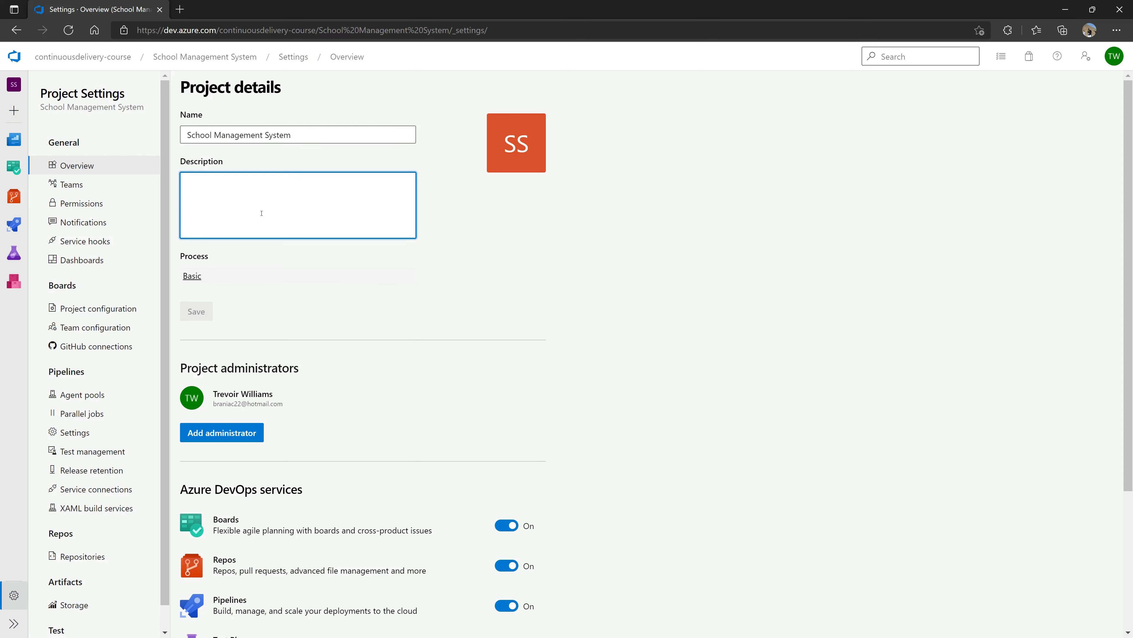
text(Sample project for Azure DevOps For Continuous Delivery: The Complete Guide Administration)
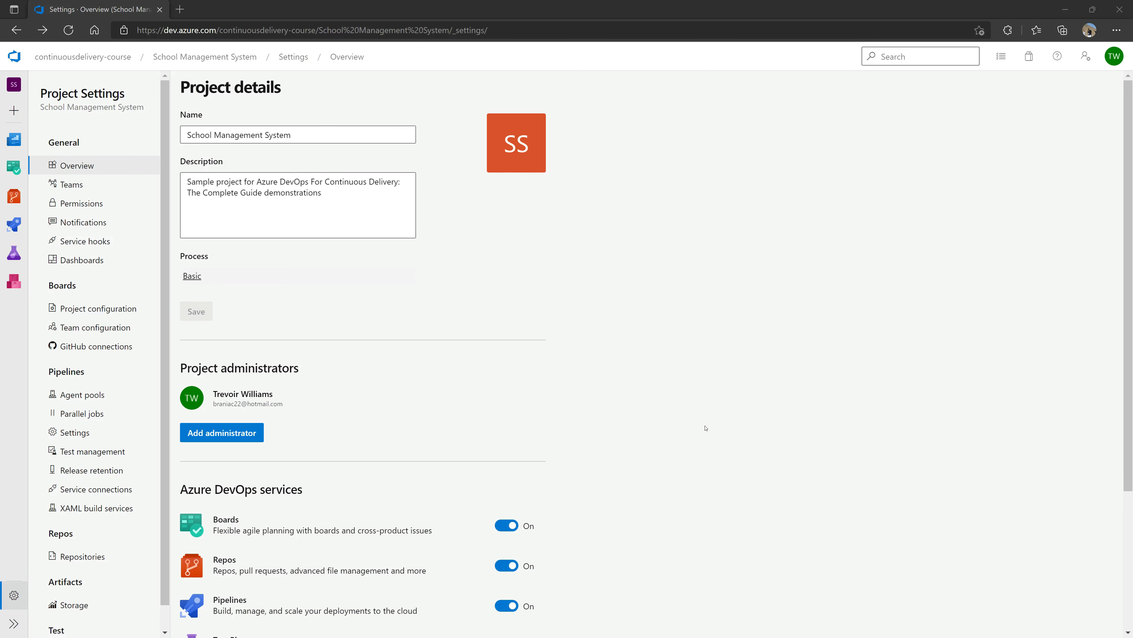
- Review the project's enabled Azure DevOps services, its teams, and its permission groups and users
scroll(704, 416, down, 4)
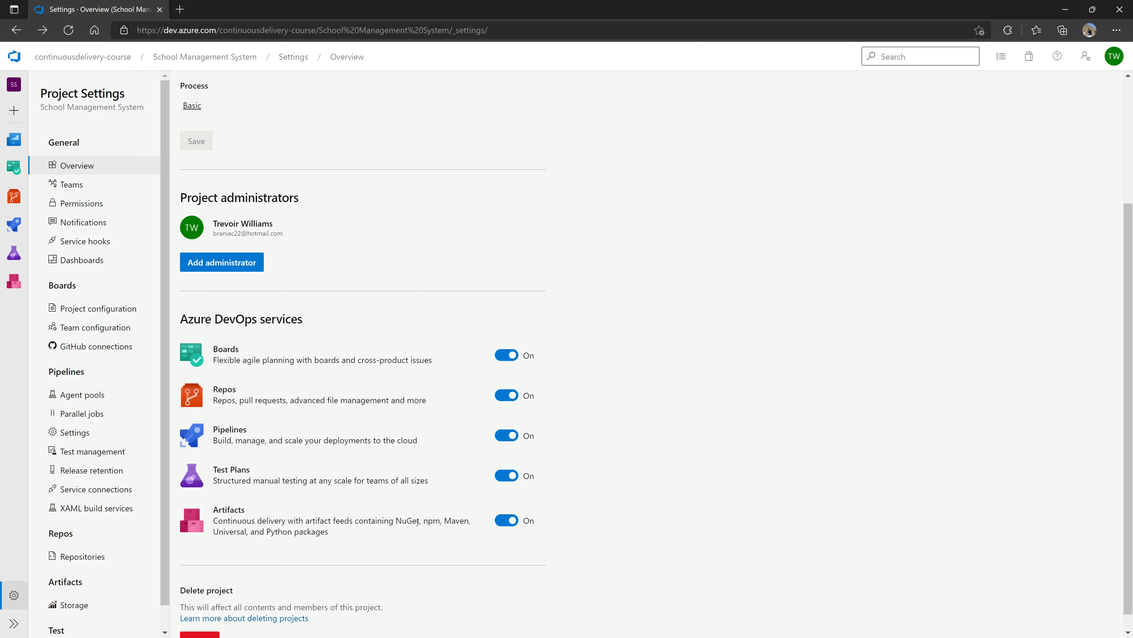
scroll(418, 522, down, 1)
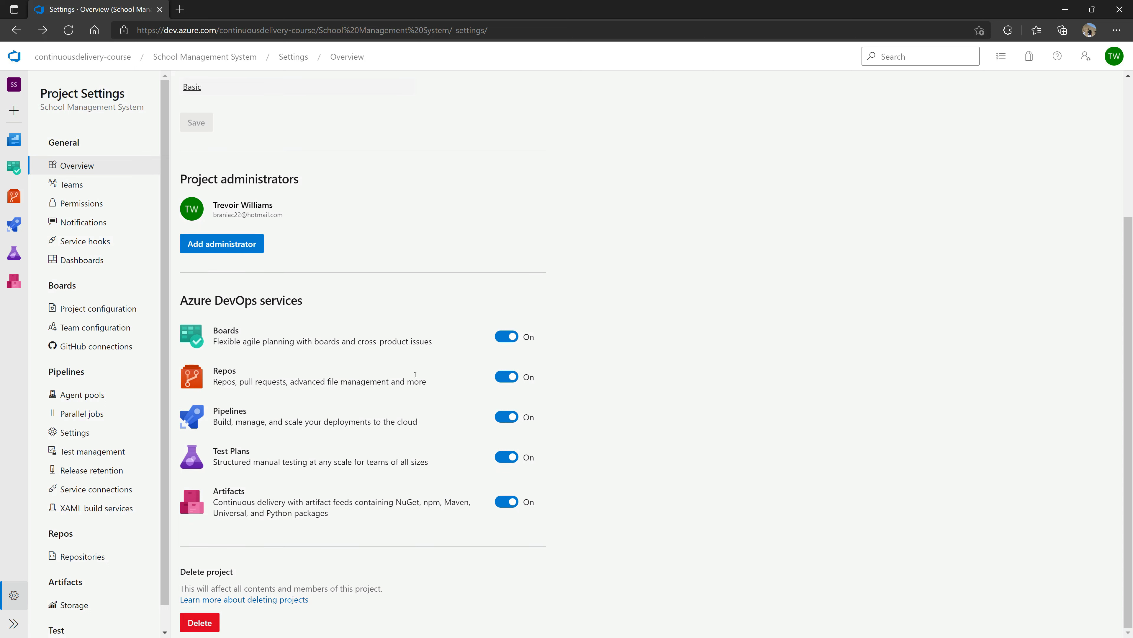
click(72, 183)
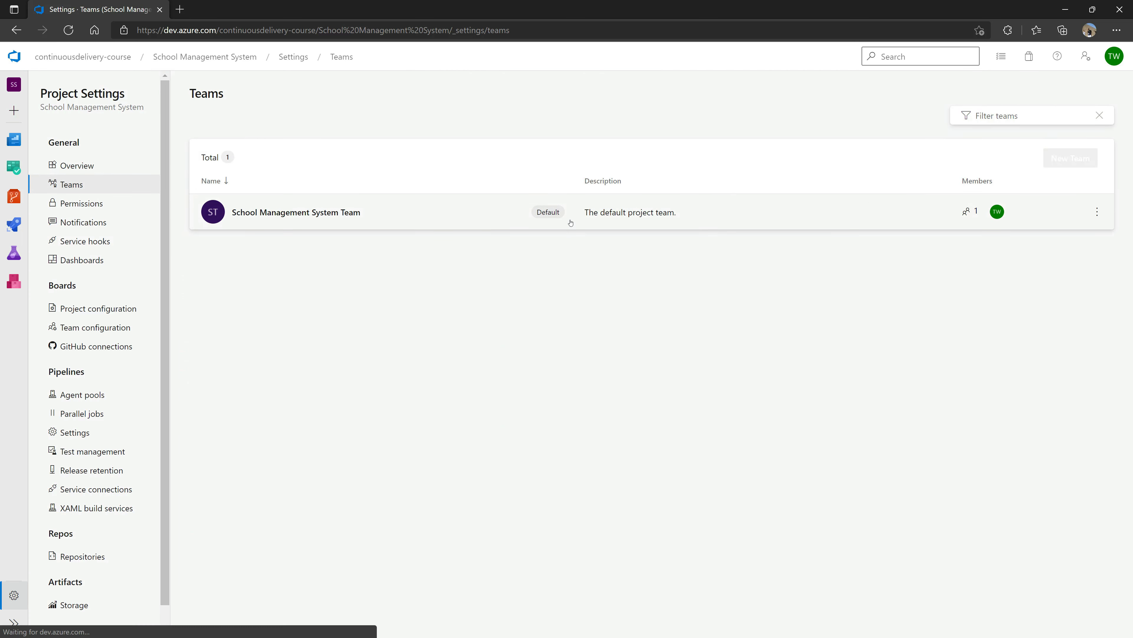
click(137, 204)
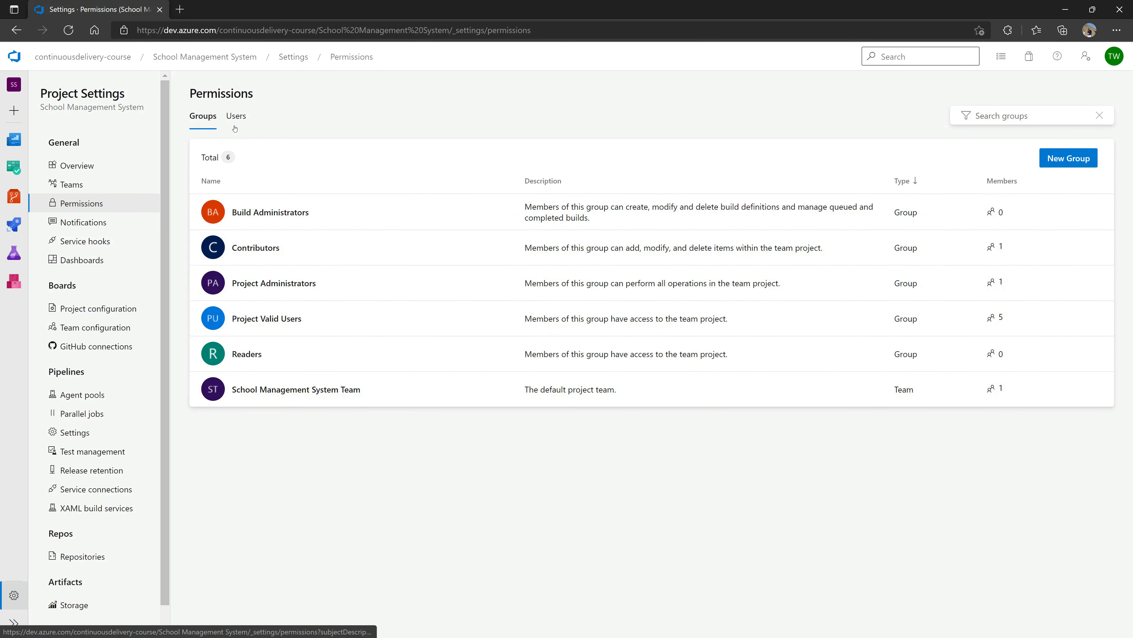
click(236, 116)
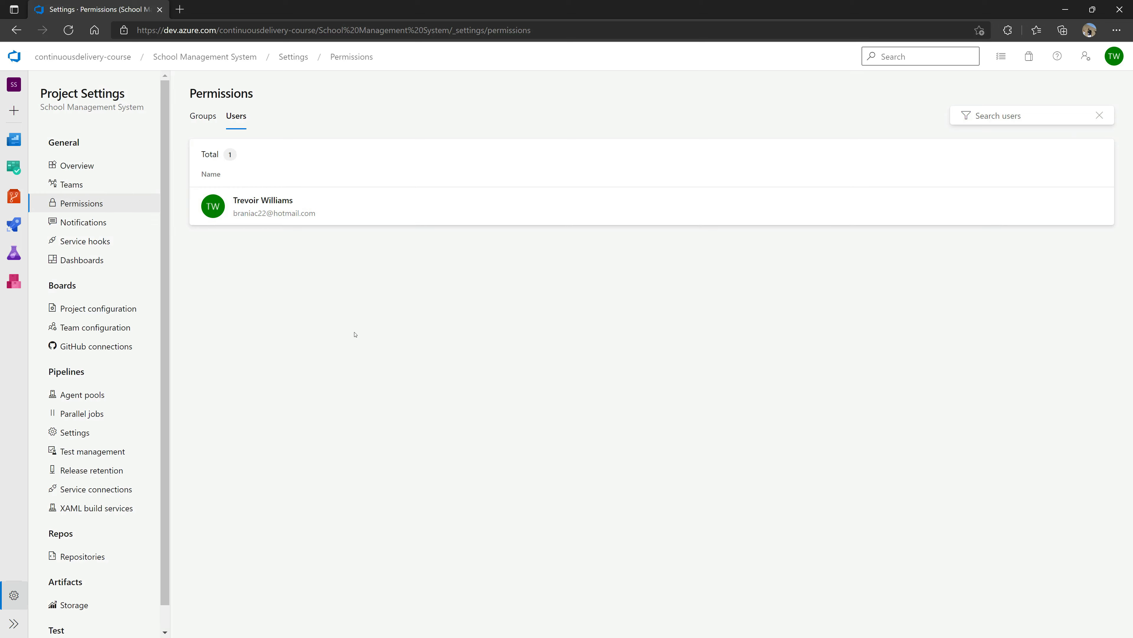
click(203, 117)
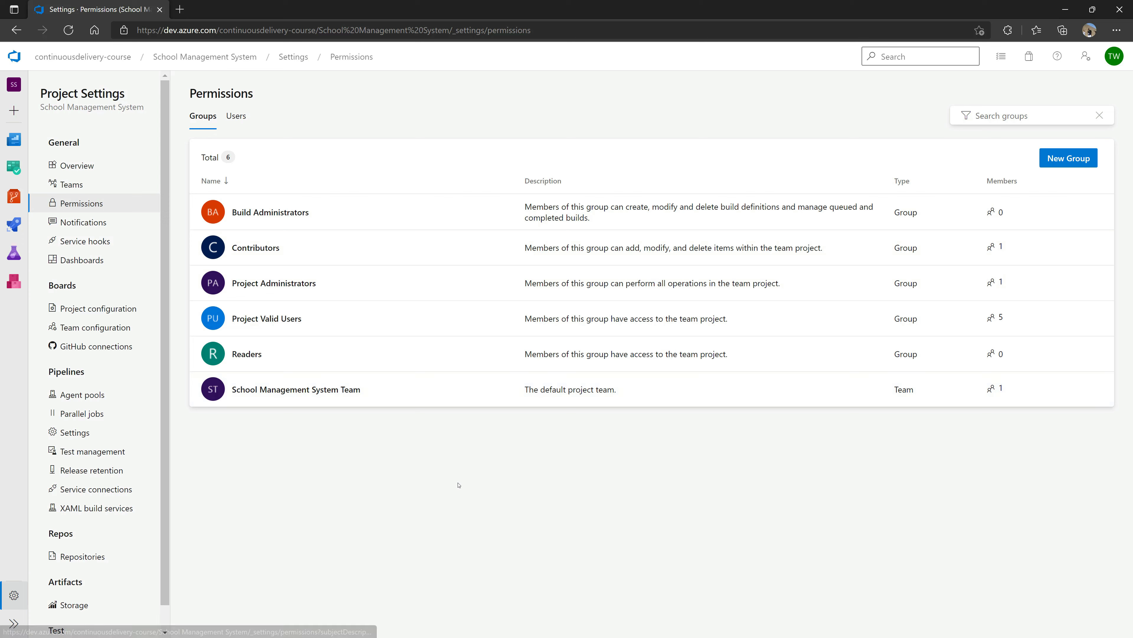
- Review the project's notification subscriptions, GitHub connections, and the team and project configuration for Boards
click(84, 222)
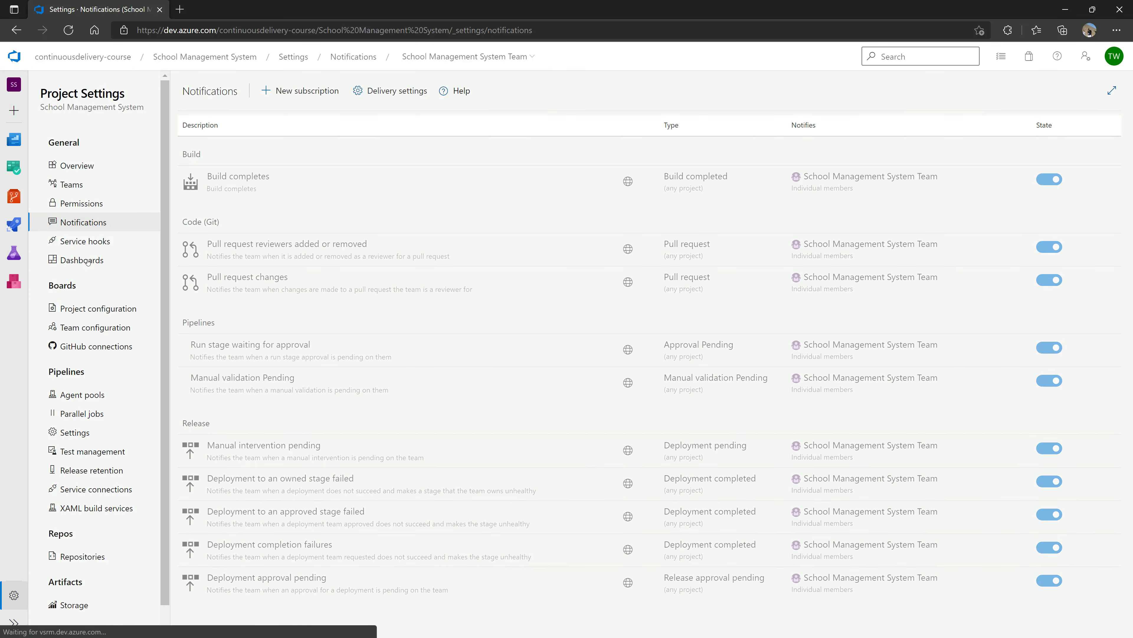
click(84, 348)
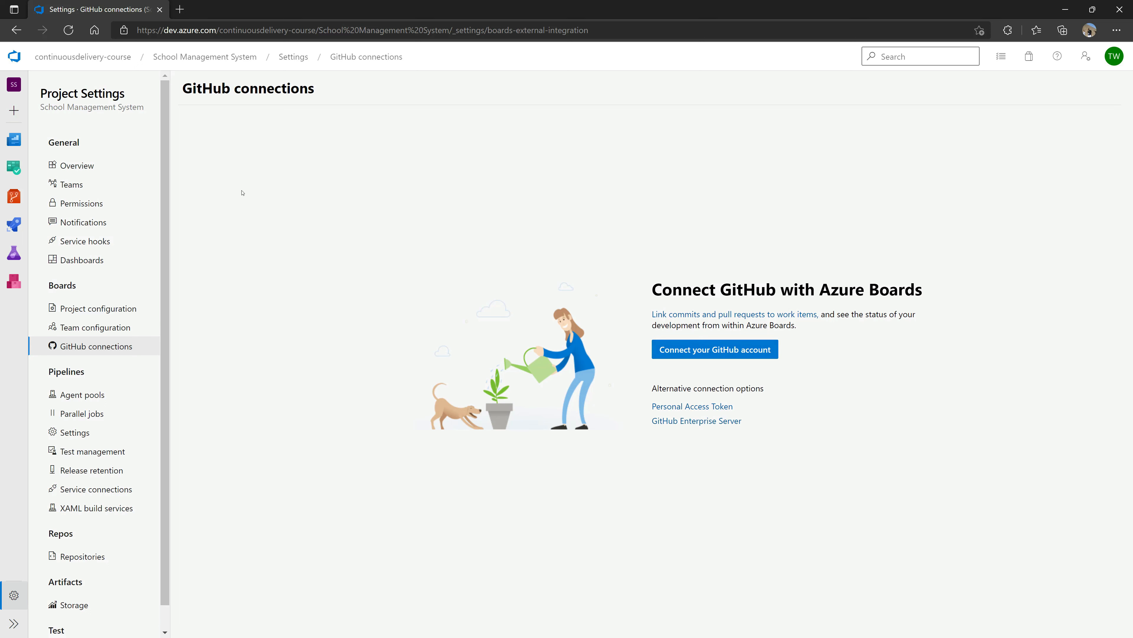
click(118, 329)
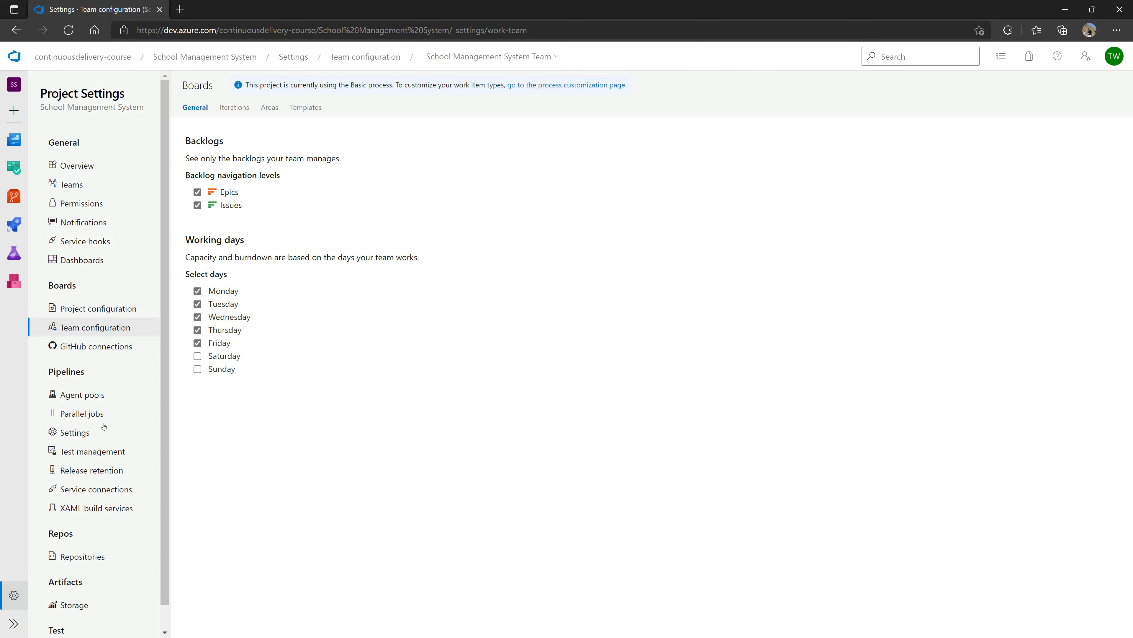
click(99, 309)
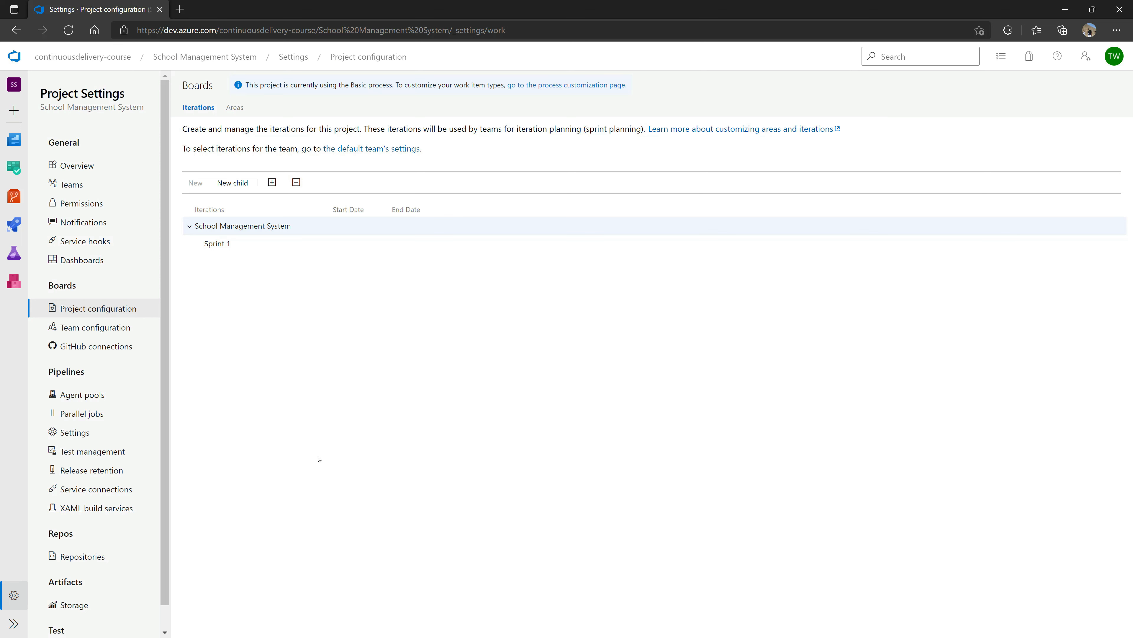
- Return to the School Management System project summary, then collapse and expand its navigation sidebar
click(203, 61)
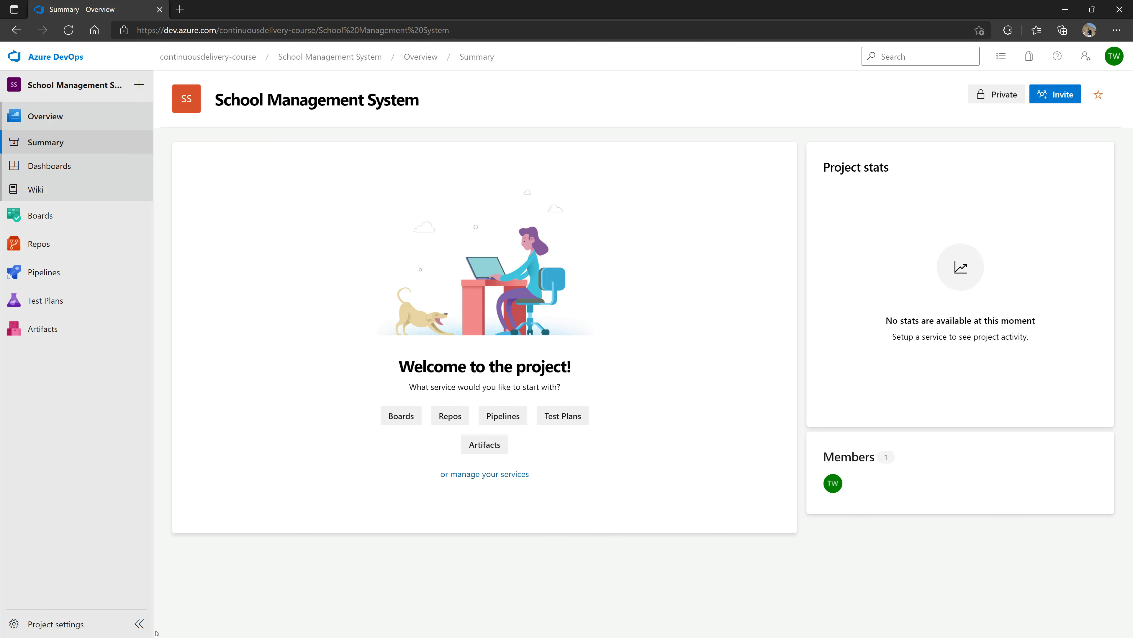
click(139, 624)
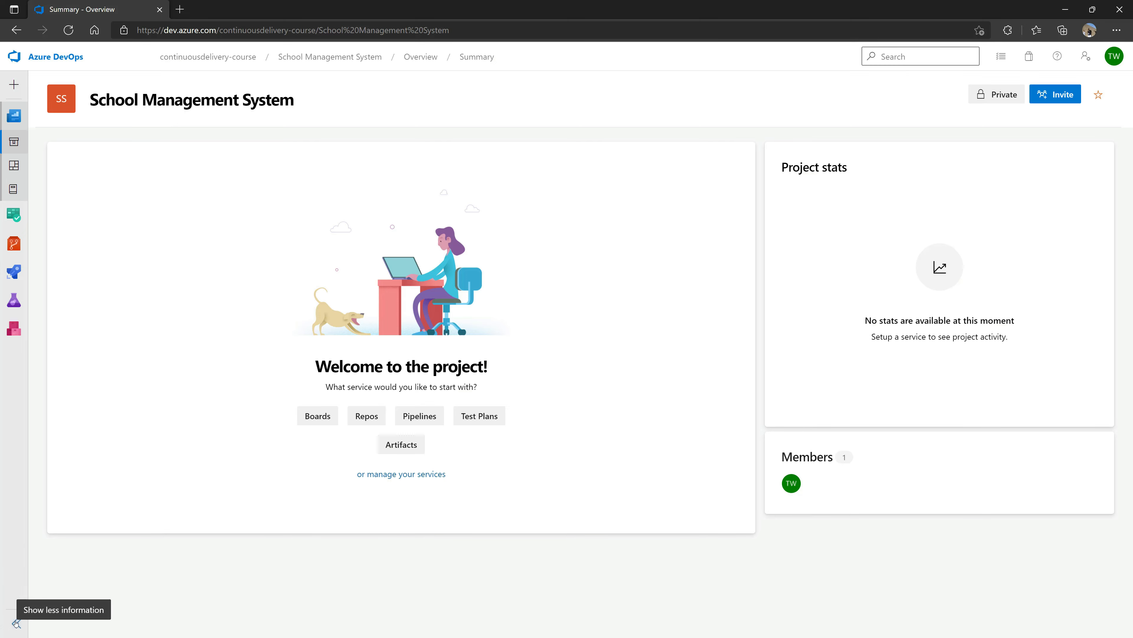
click(16, 622)
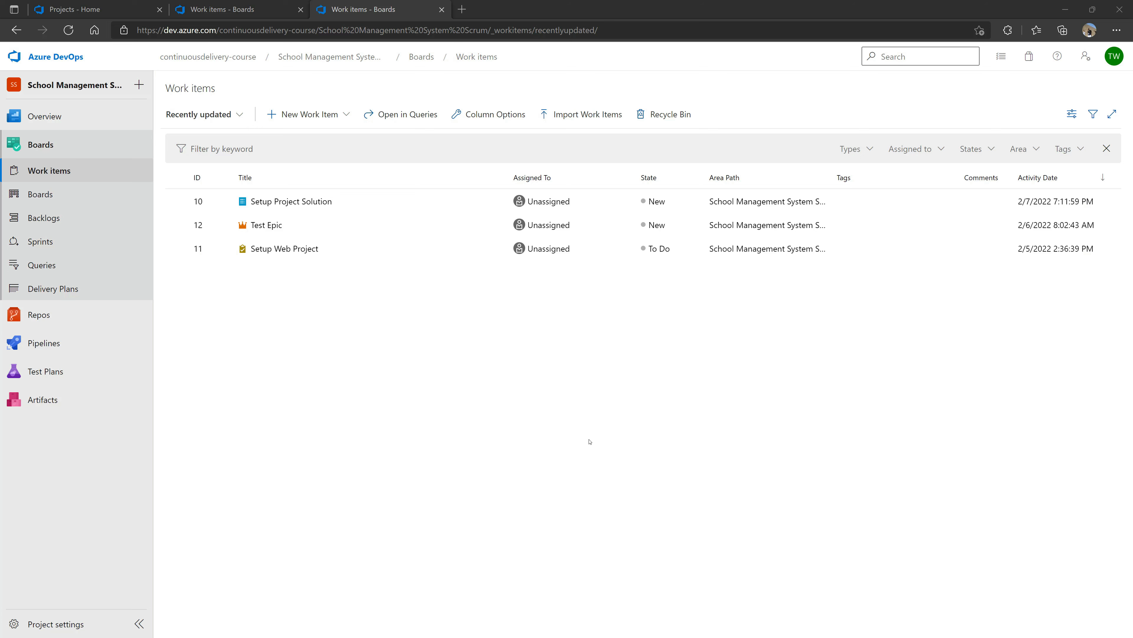
- Open the School Management System Scrum project's empty repository and examine its clone URL and the available IDE clone options
click(40, 315)
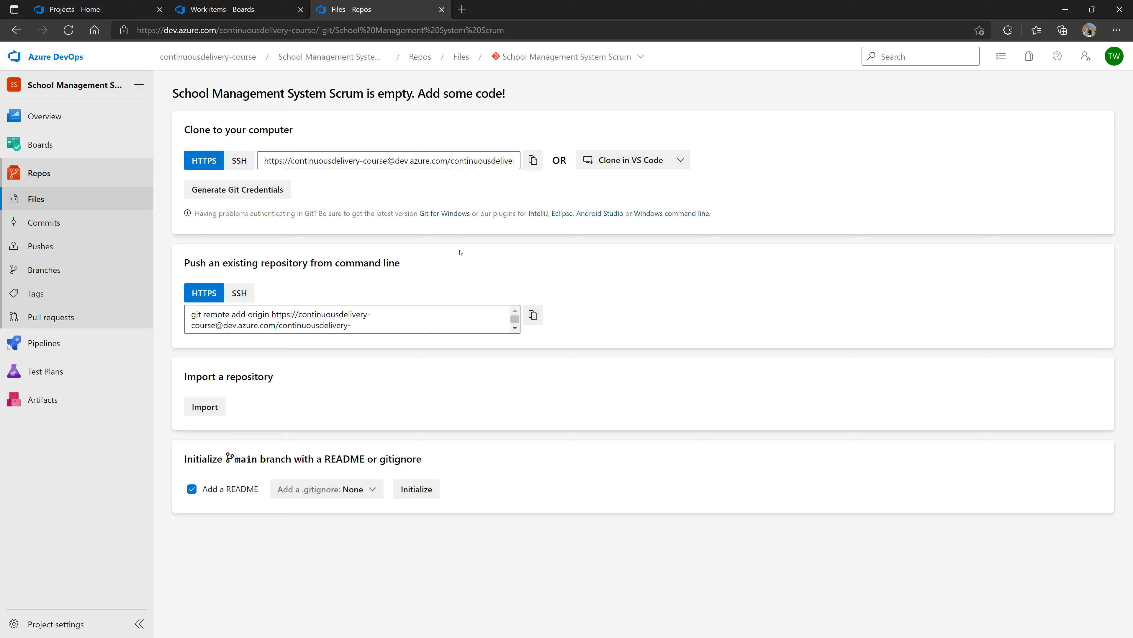
drag(183, 130, 383, 131)
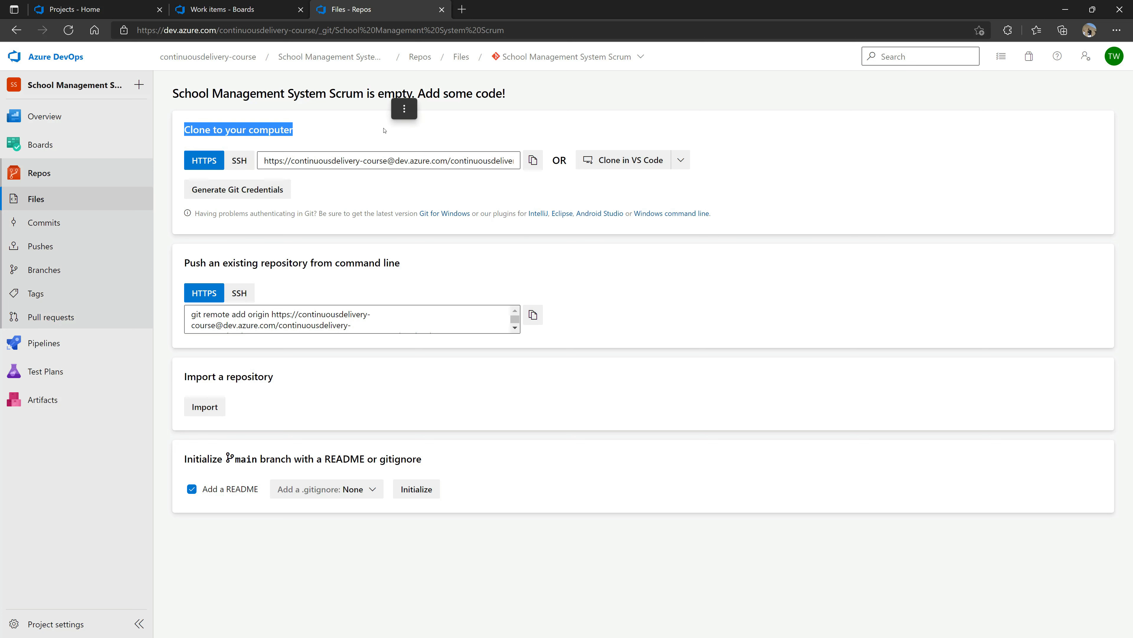
mouse_move(183, 130)
mouse_down()
mouse_move(247, 130)
mouse_move(622, 460)
mouse_move(642, 493)
mouse_move(629, 504)
mouse_up()
click(617, 516)
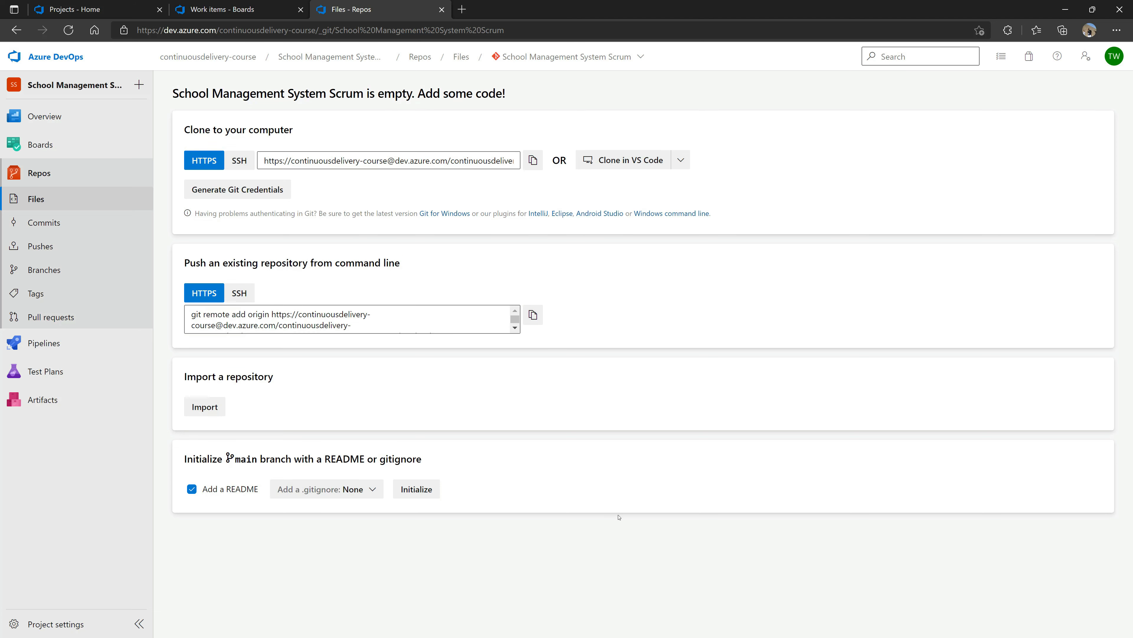
drag(183, 130, 318, 133)
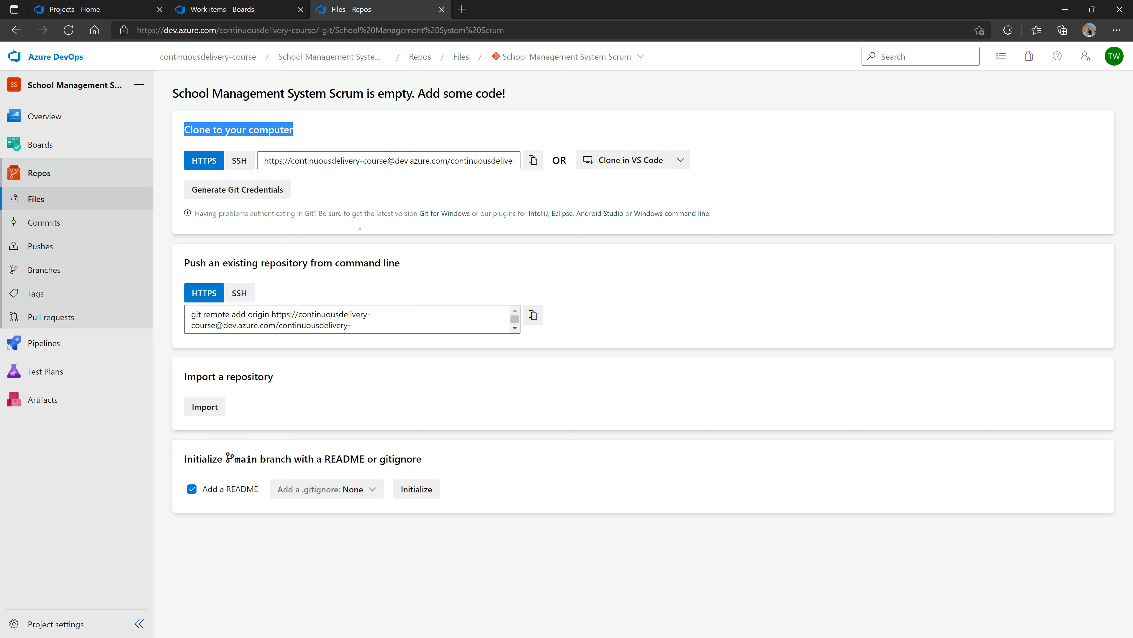
click(376, 161)
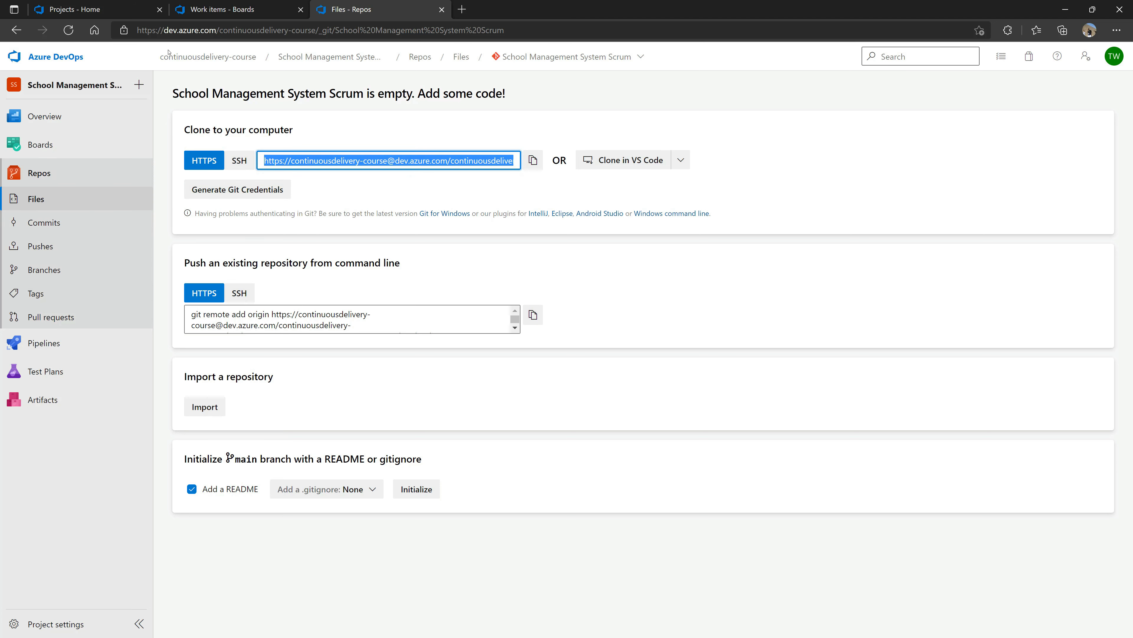
click(680, 160)
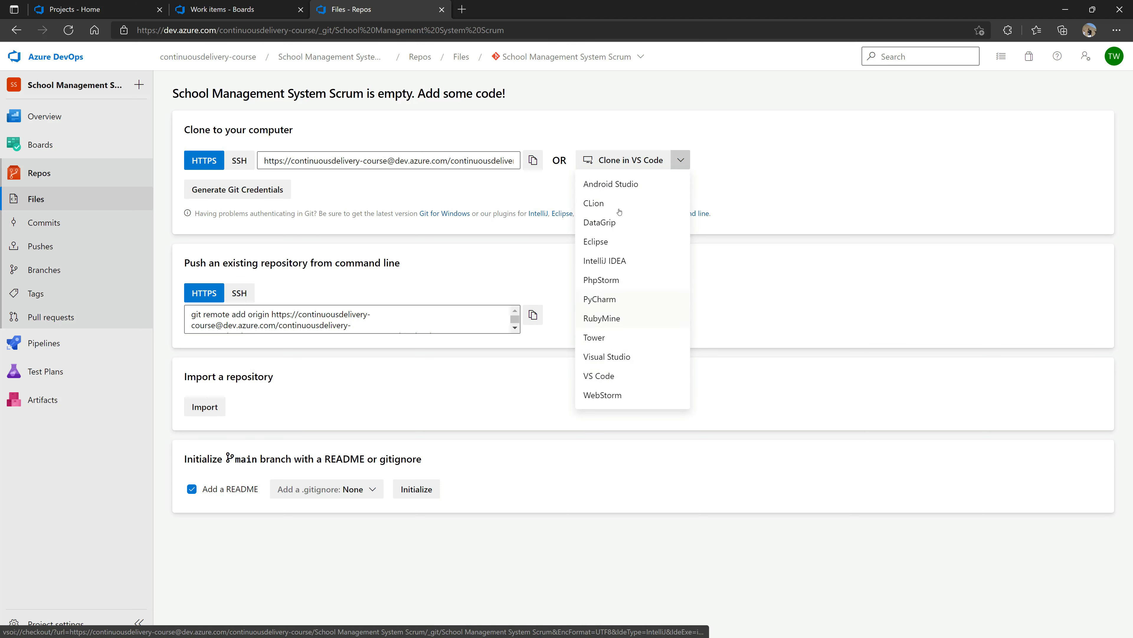
click(464, 268)
- Examine the repository's options for pushing an existing repository from the command line and importing a repository
drag(184, 263, 423, 263)
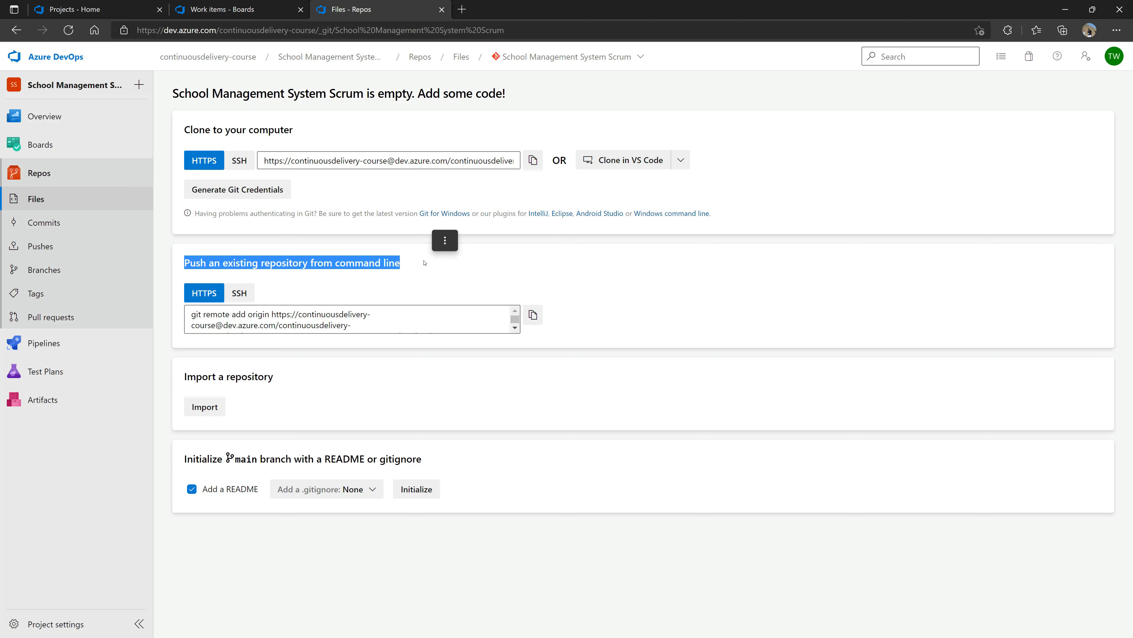
scroll(415, 323, down, 1)
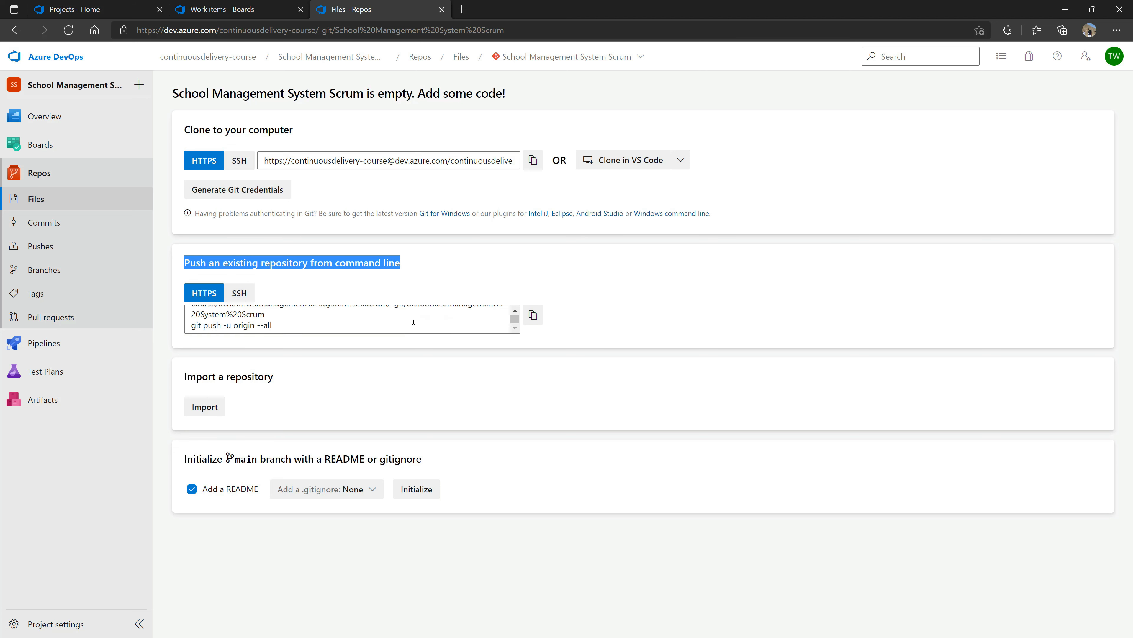
drag(184, 377, 297, 378)
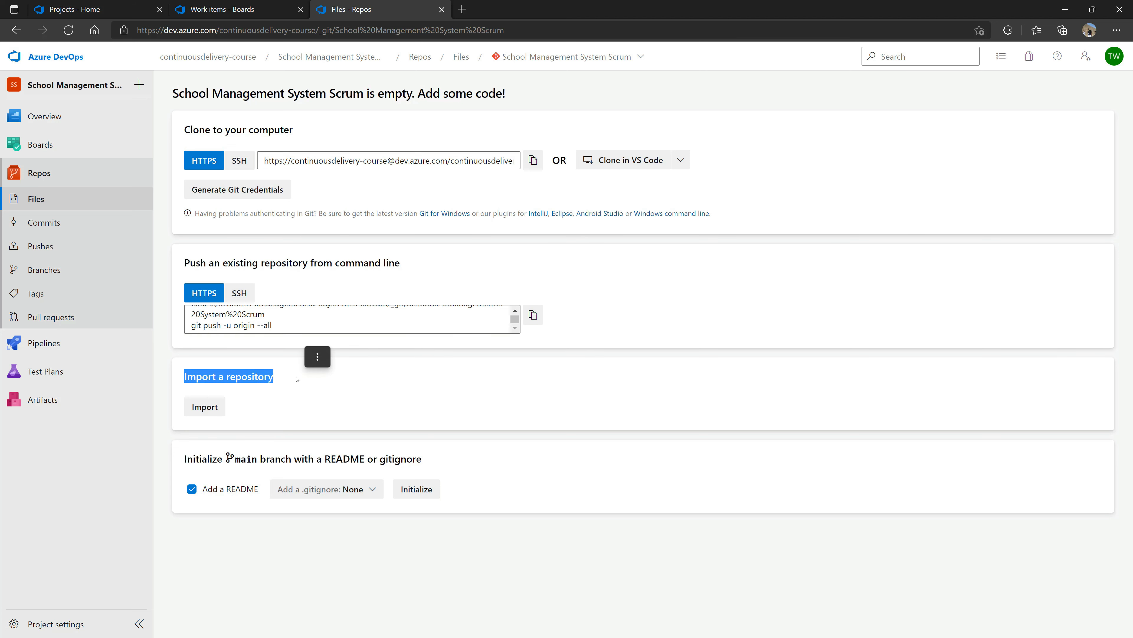
- Examine the repository import options for the Git and TFVC repository types, then cancel the import
click(205, 406)
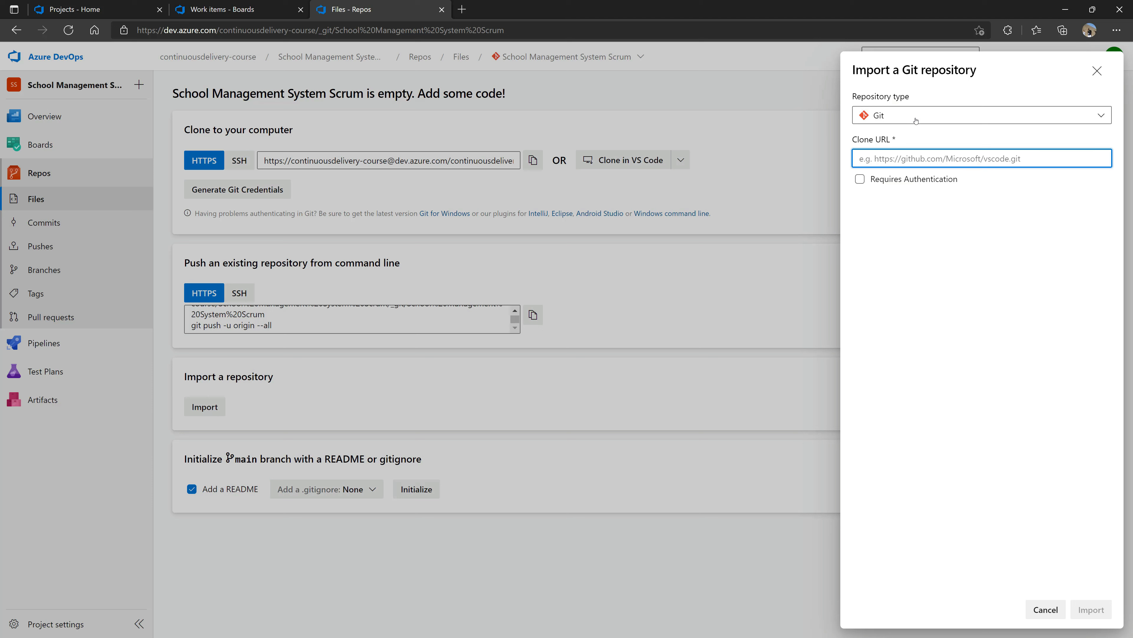
click(914, 117)
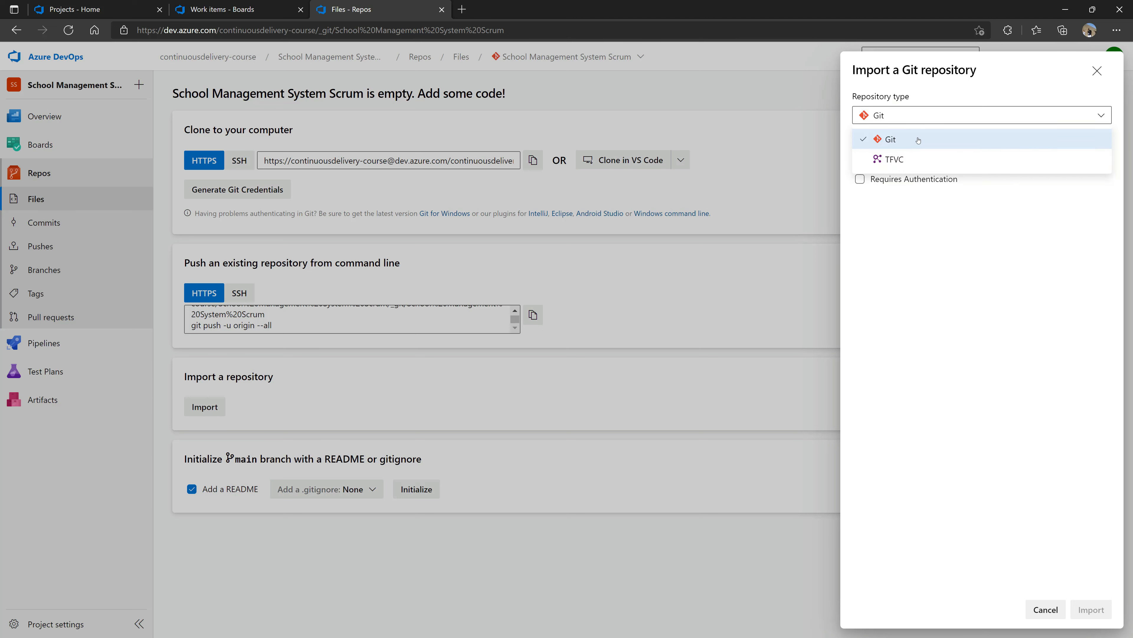
click(893, 161)
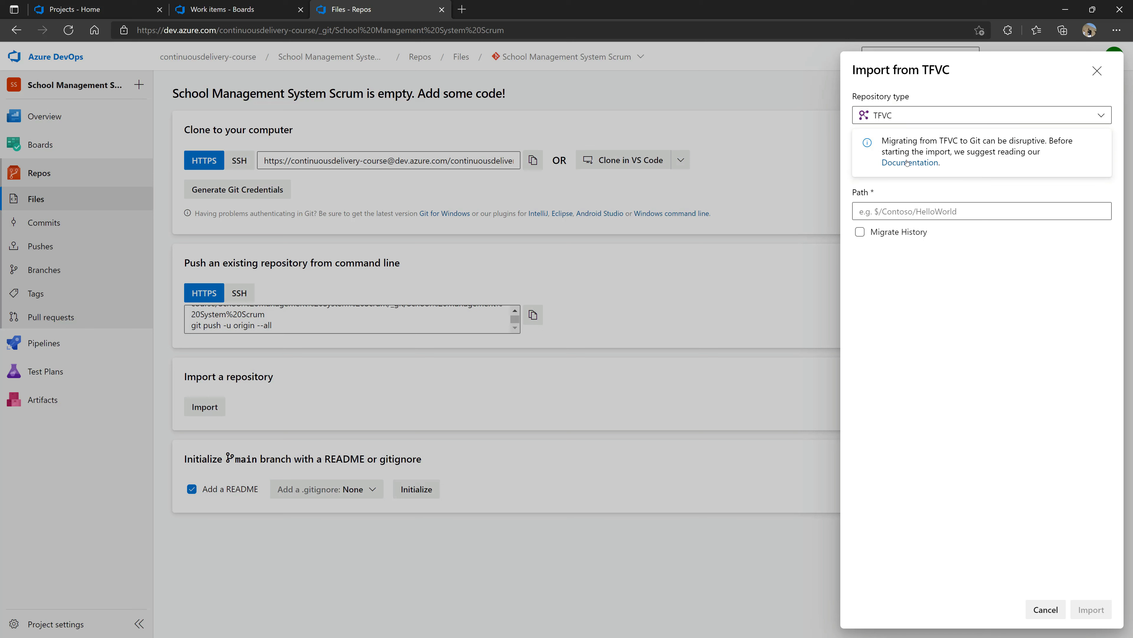
click(920, 115)
click(911, 141)
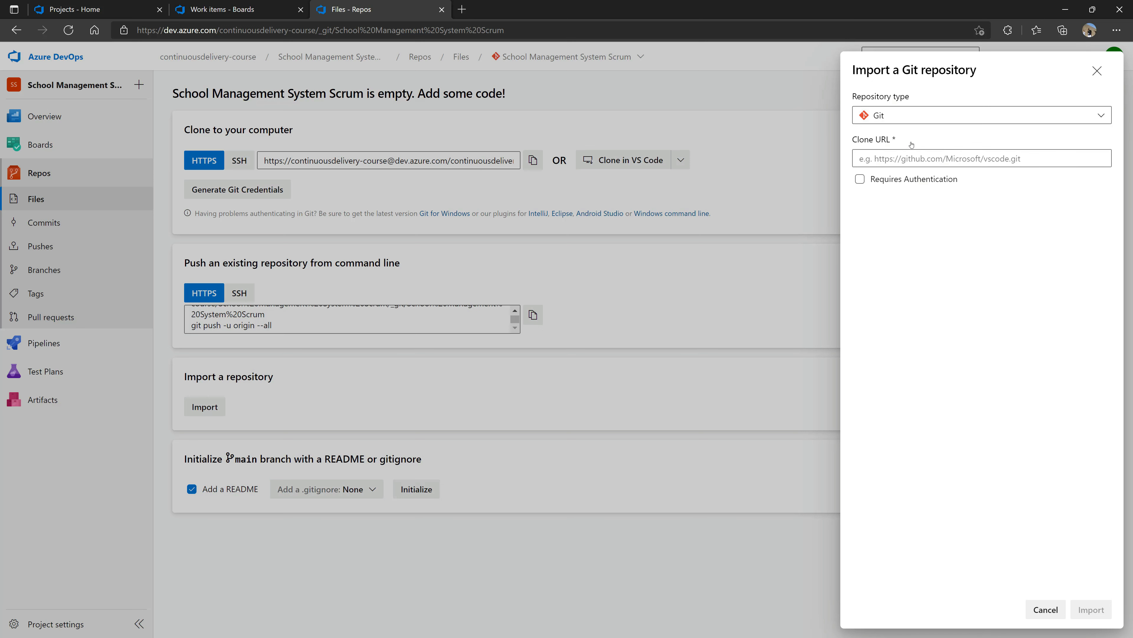
click(962, 159)
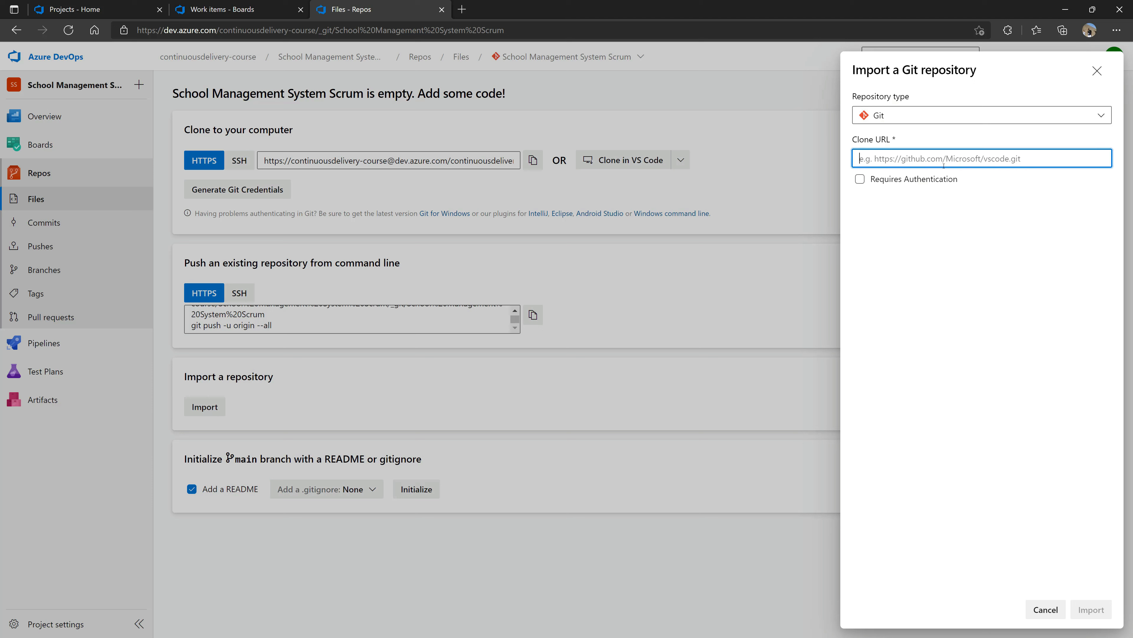
click(585, 434)
click(1045, 609)
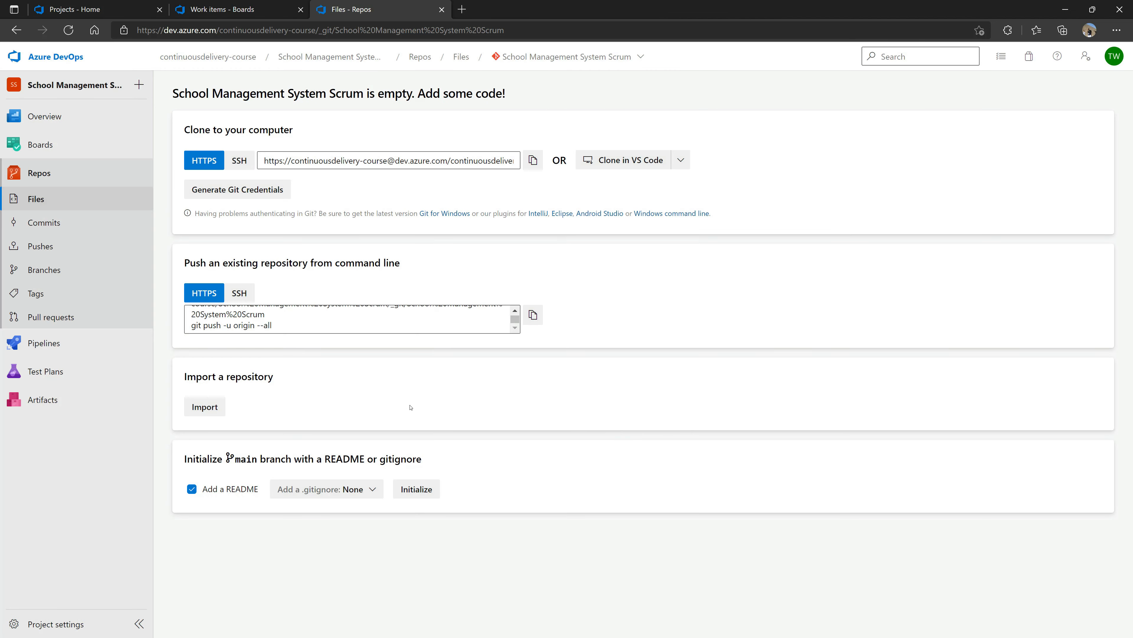
- Initialize the empty repository's main branch with a README and the VisualStudio .gitignore template
drag(180, 460, 437, 458)
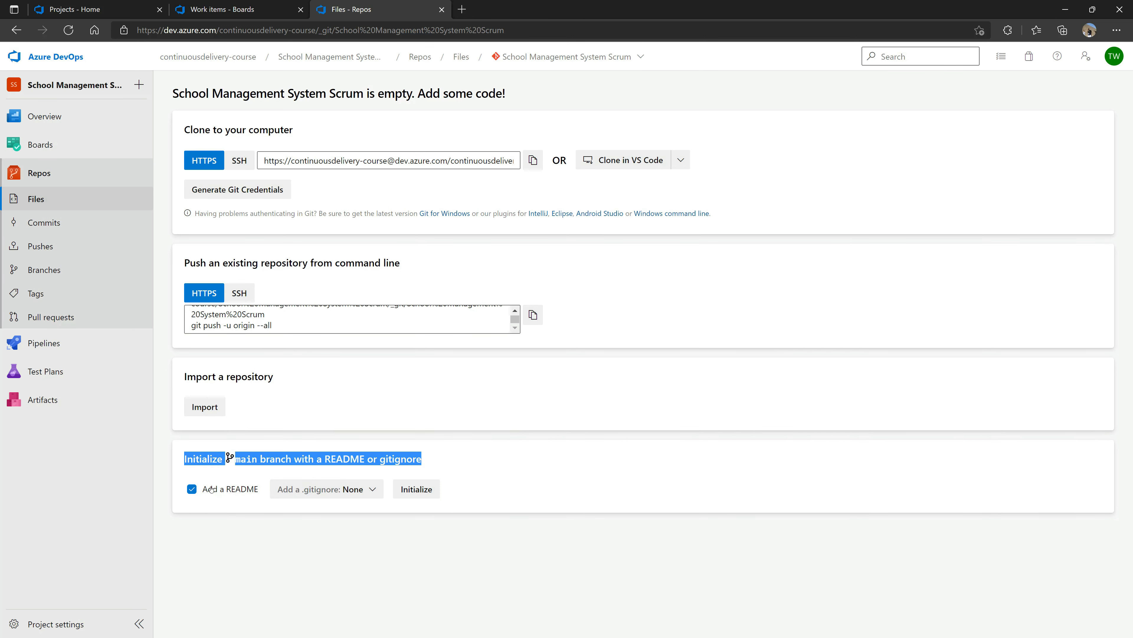
click(366, 489)
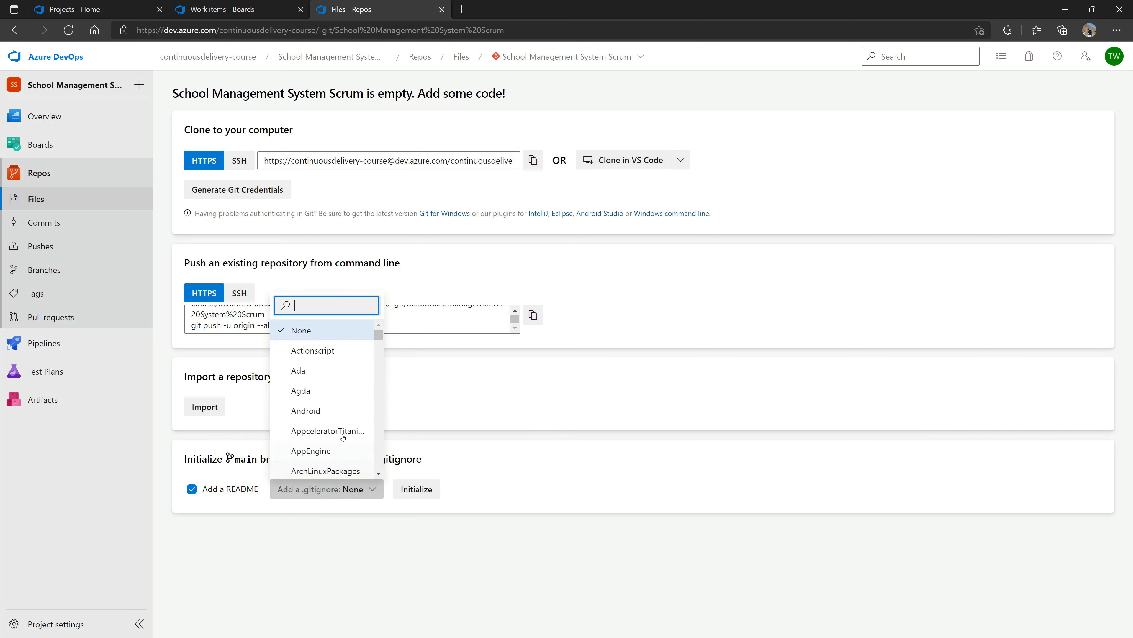
scroll(329, 435, down, 3)
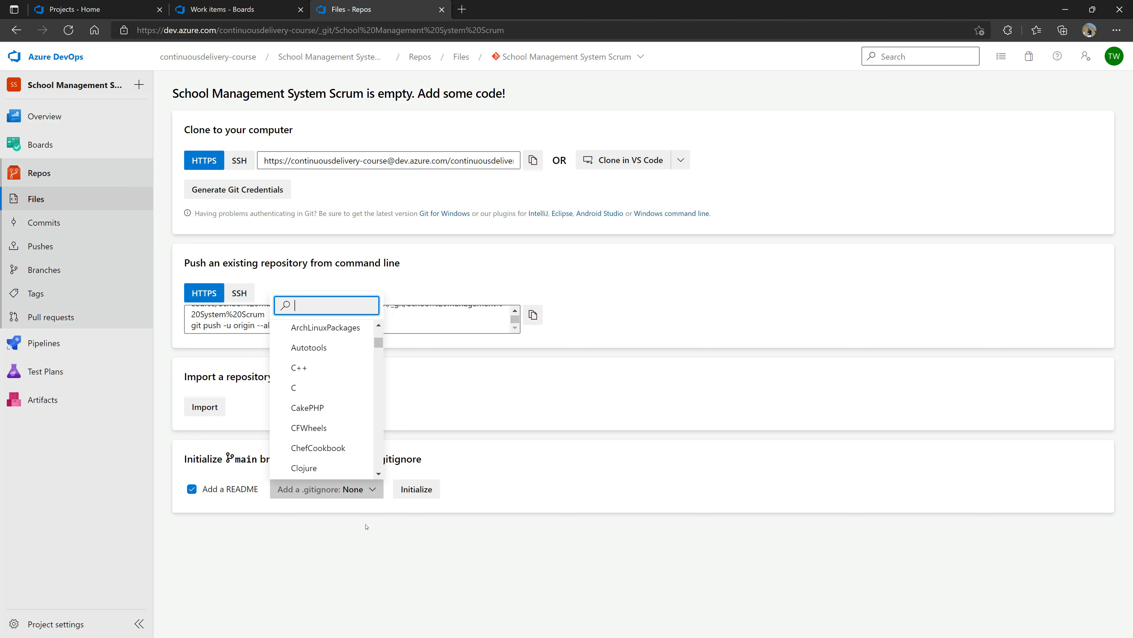
text(visual)
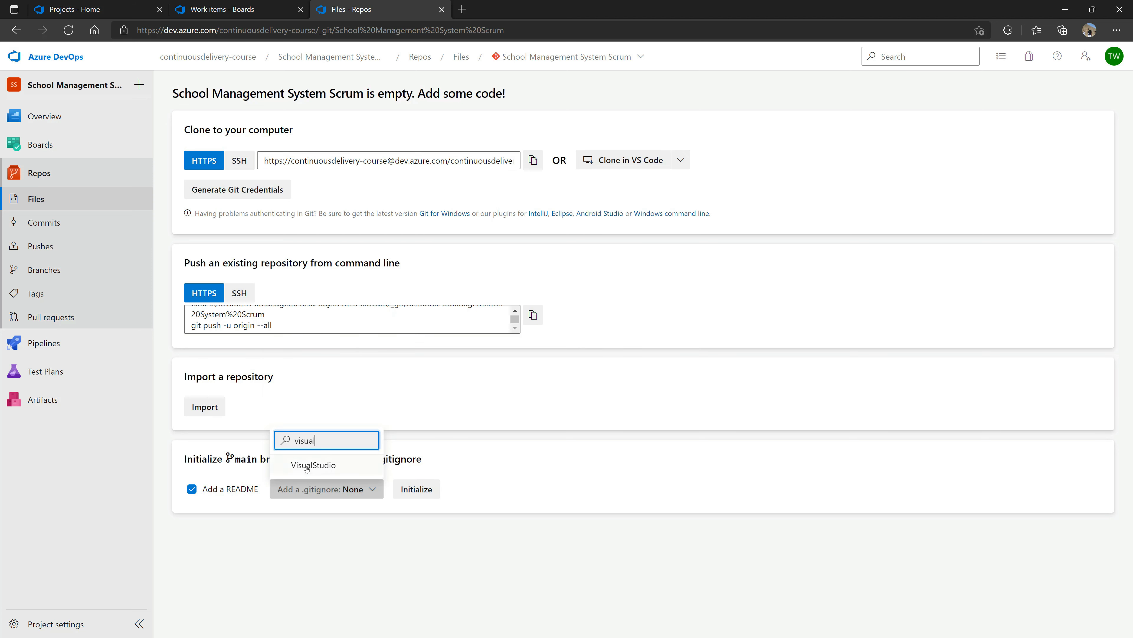
click(310, 466)
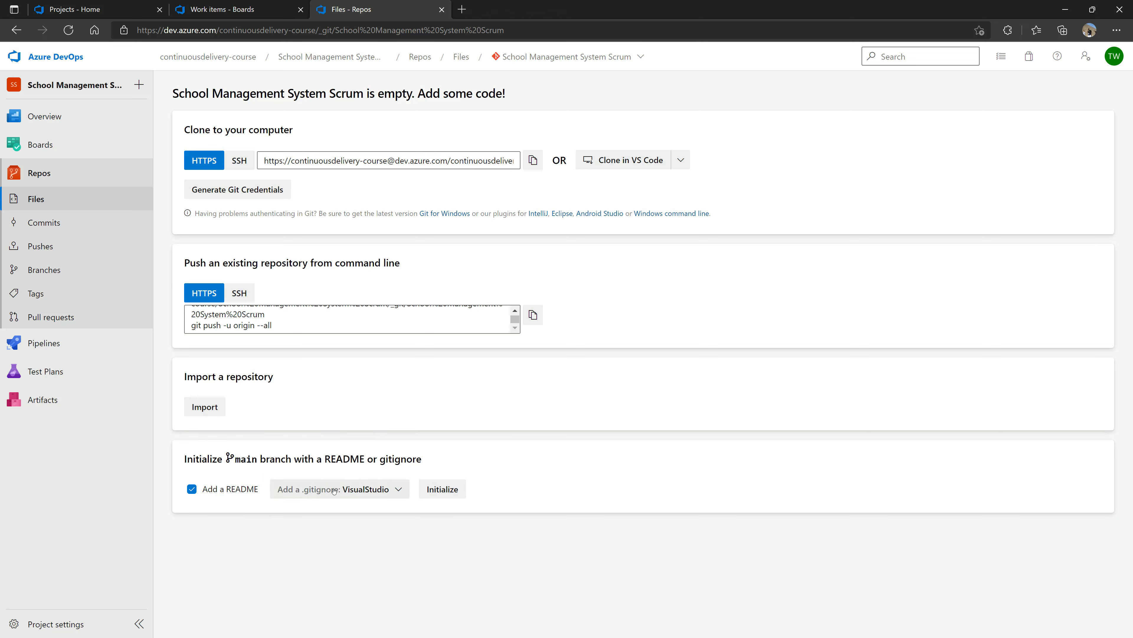
click(442, 489)
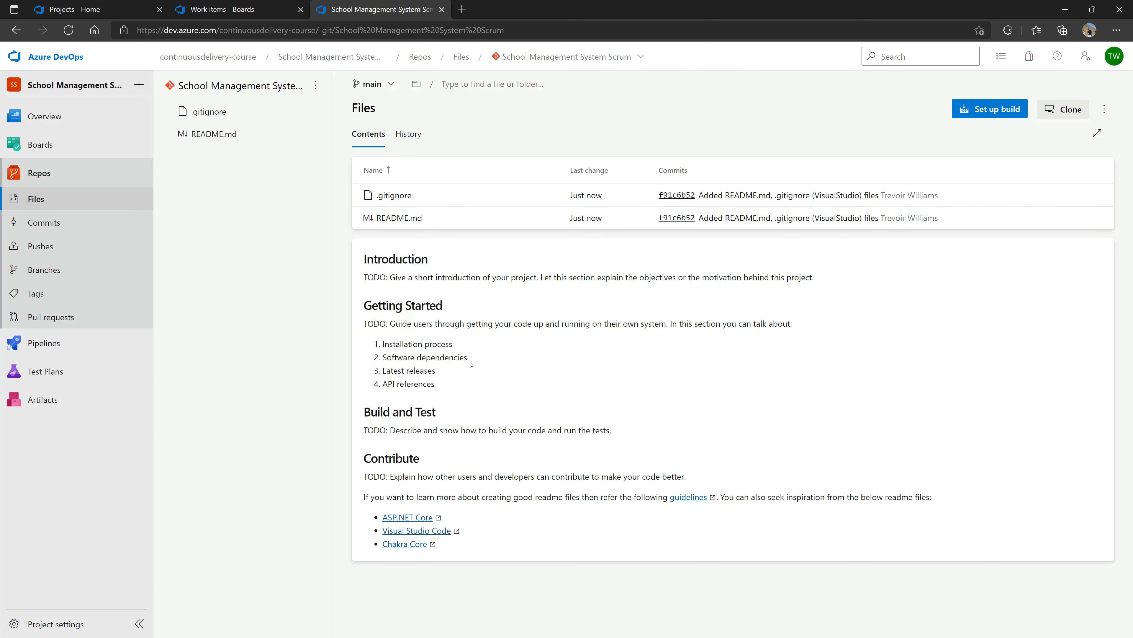
- Review the repository's README text and read through the ignore rules in the .gitignore file
drag(363, 258, 709, 540)
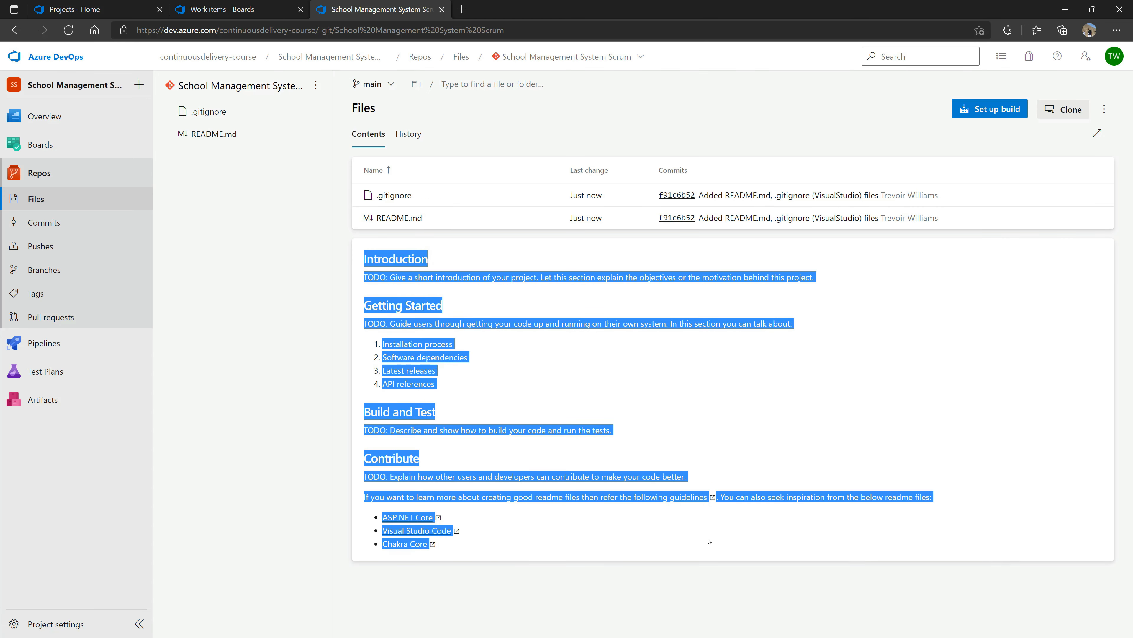
click(709, 540)
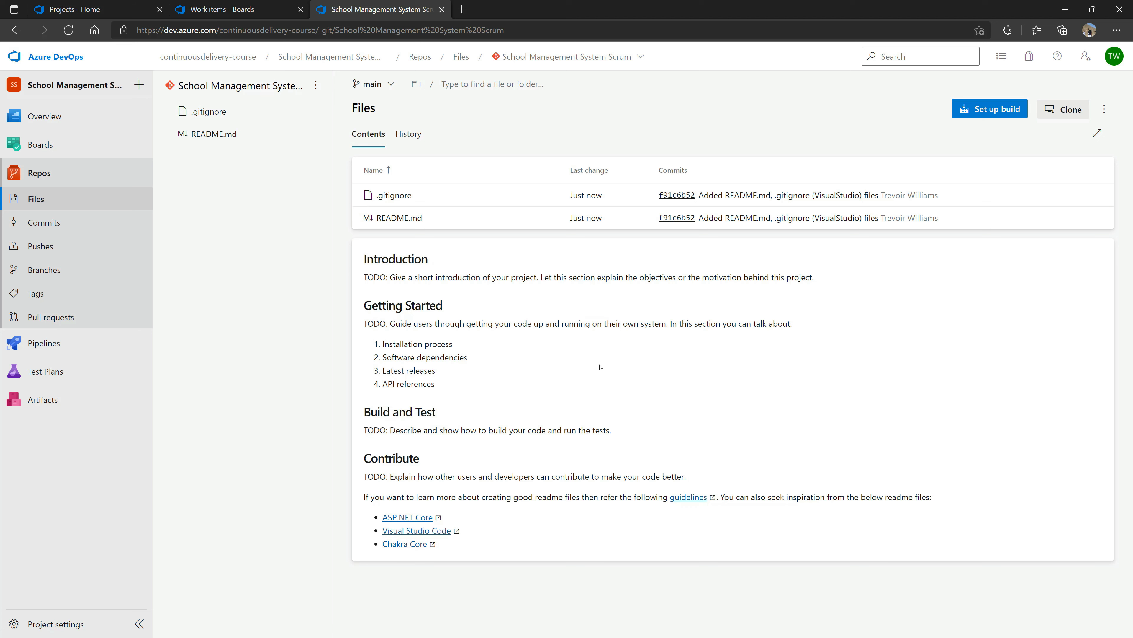
click(402, 196)
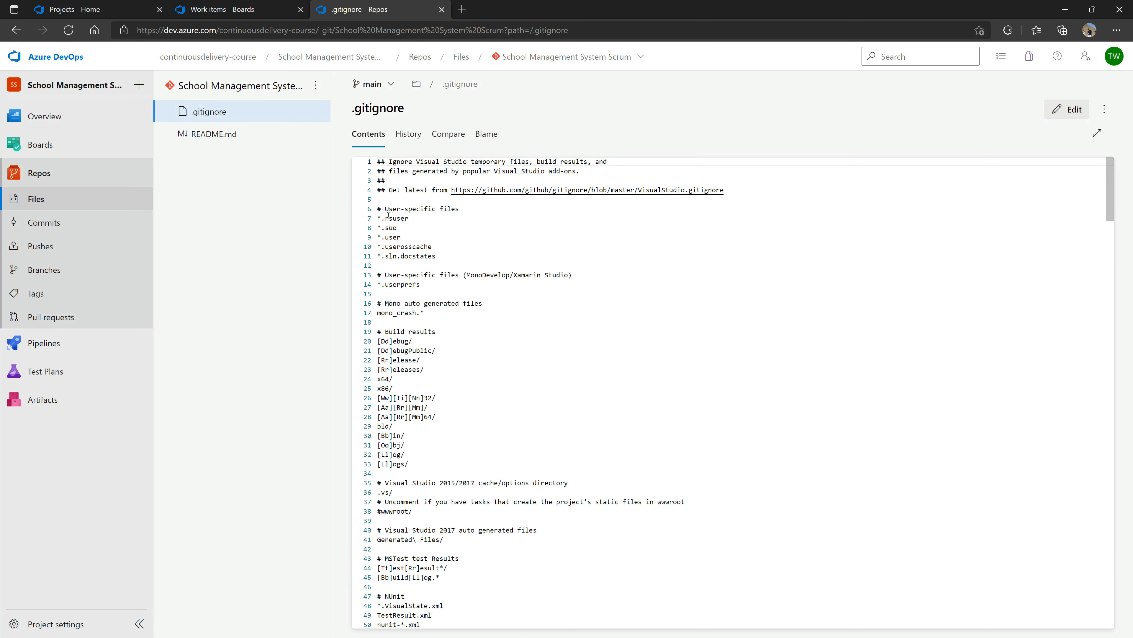
mouse_move(378, 217)
mouse_down()
mouse_move(468, 254)
mouse_move(411, 246)
mouse_move(376, 219)
mouse_up()
click(468, 253)
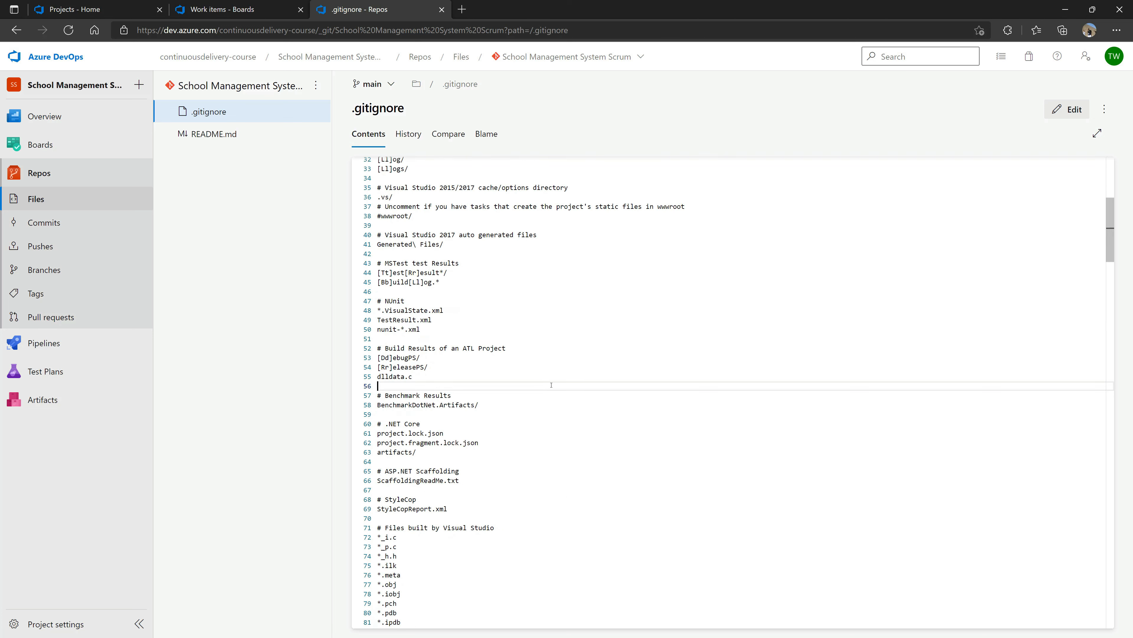
scroll(545, 410, down, 10)
scroll(425, 548, down, 3)
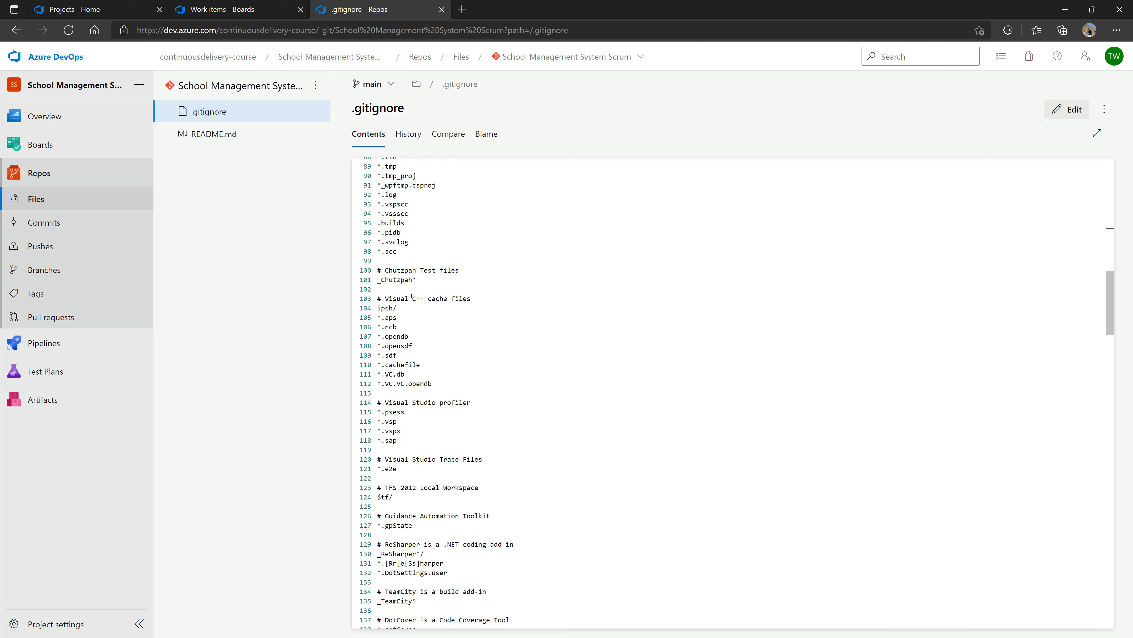
scroll(435, 302, down, 20)
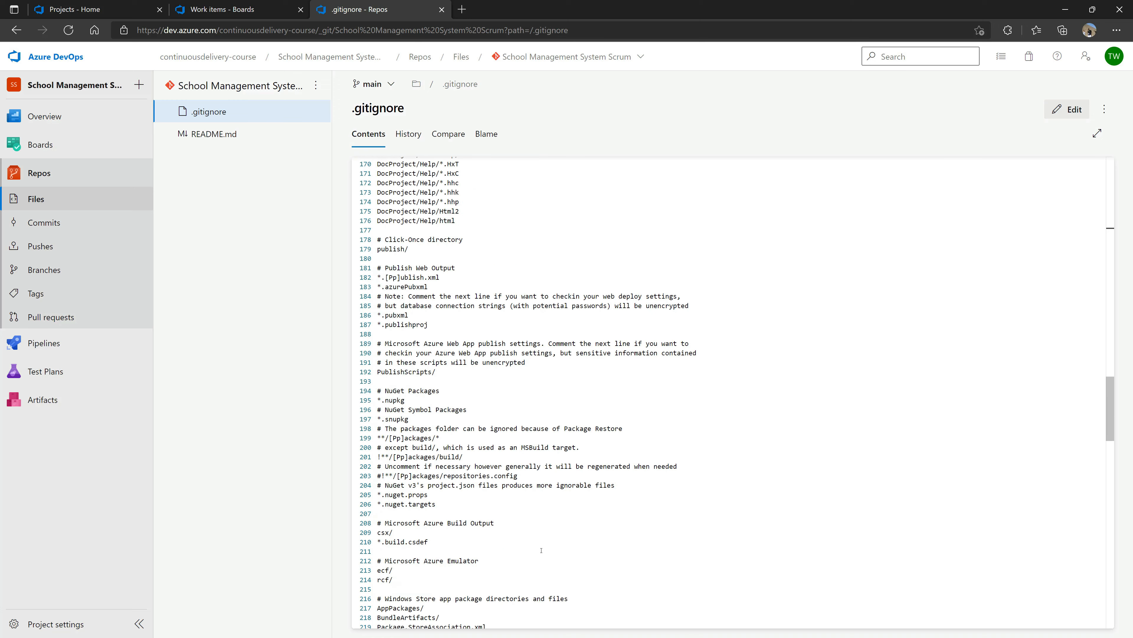
scroll(460, 549, down, 12)
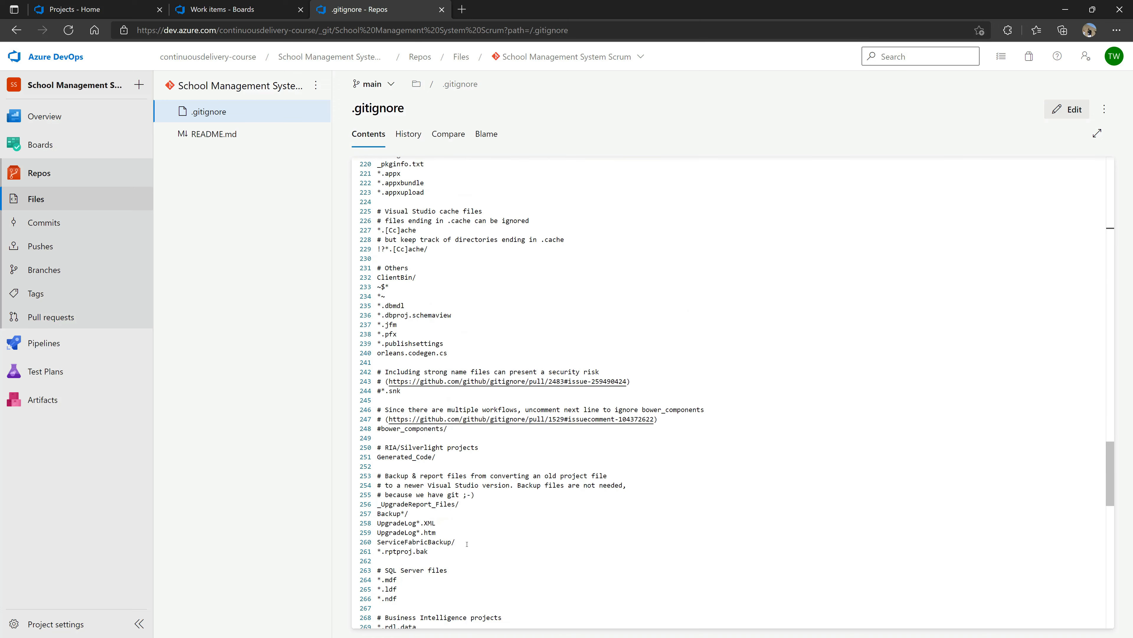
scroll(468, 535, up, 5)
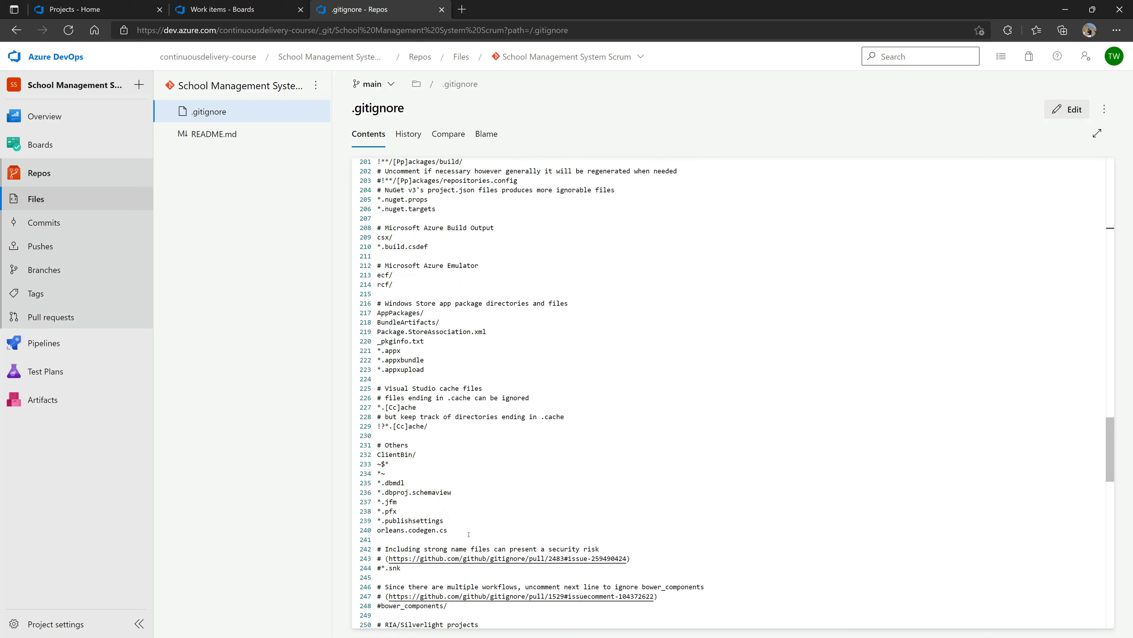
scroll(468, 534, up, 20)
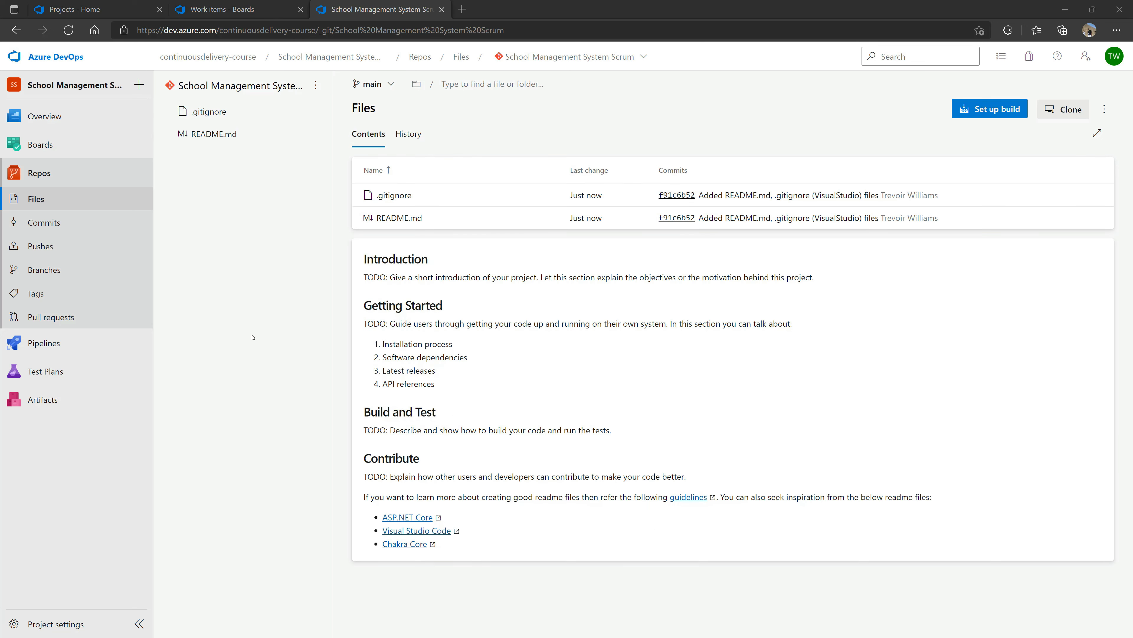
- Examine the available actions for the School Management System Scrum repository and its list of branches
click(253, 337)
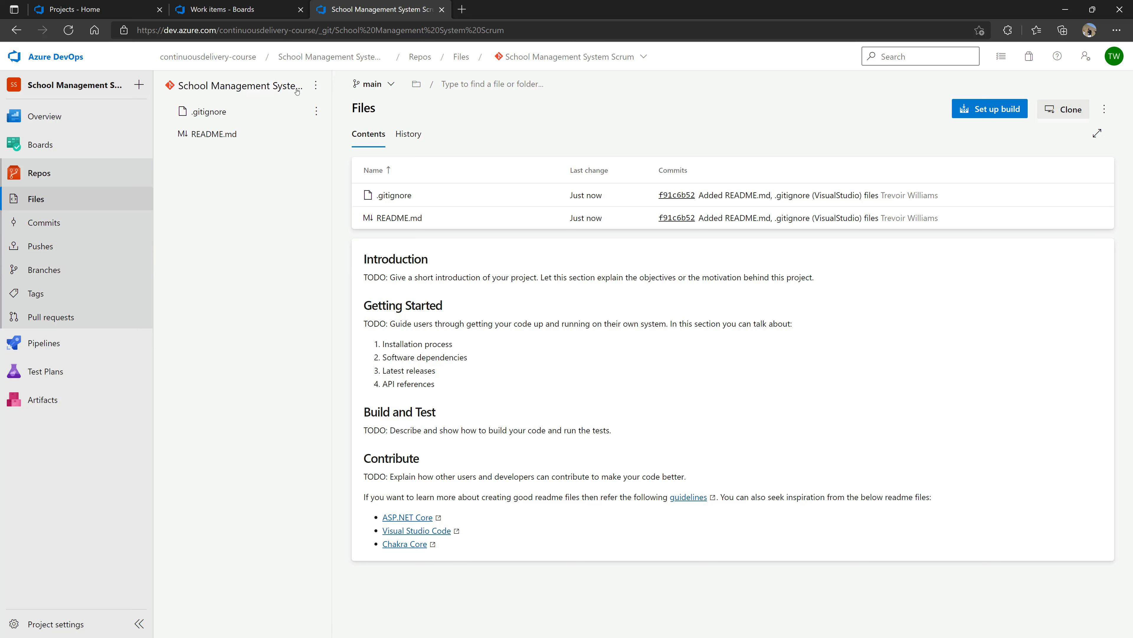
click(316, 85)
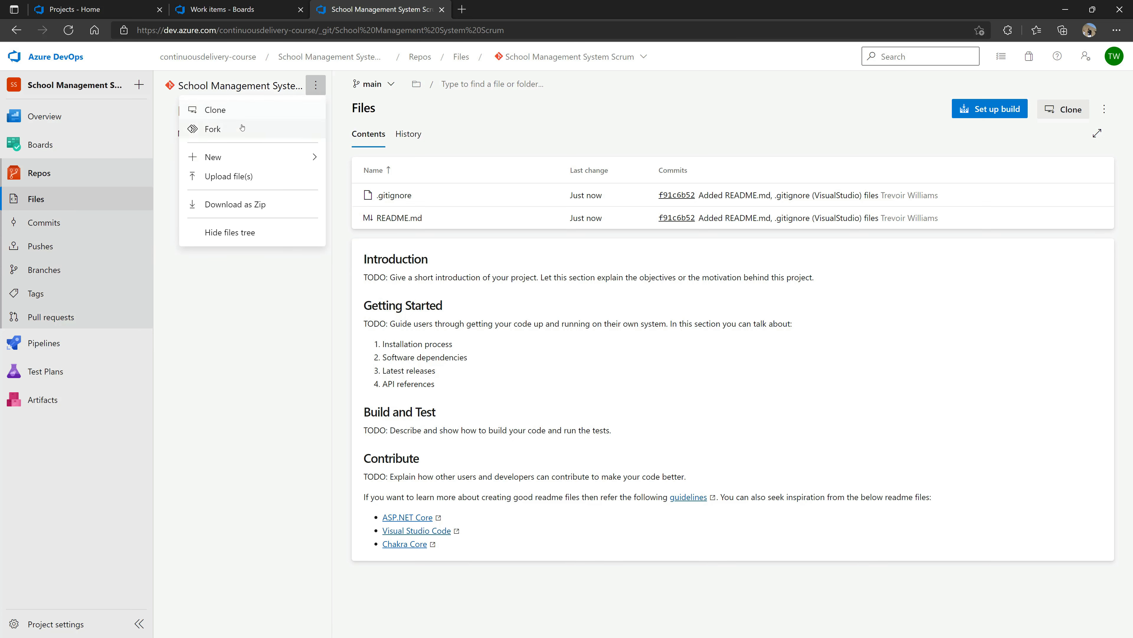
click(284, 419)
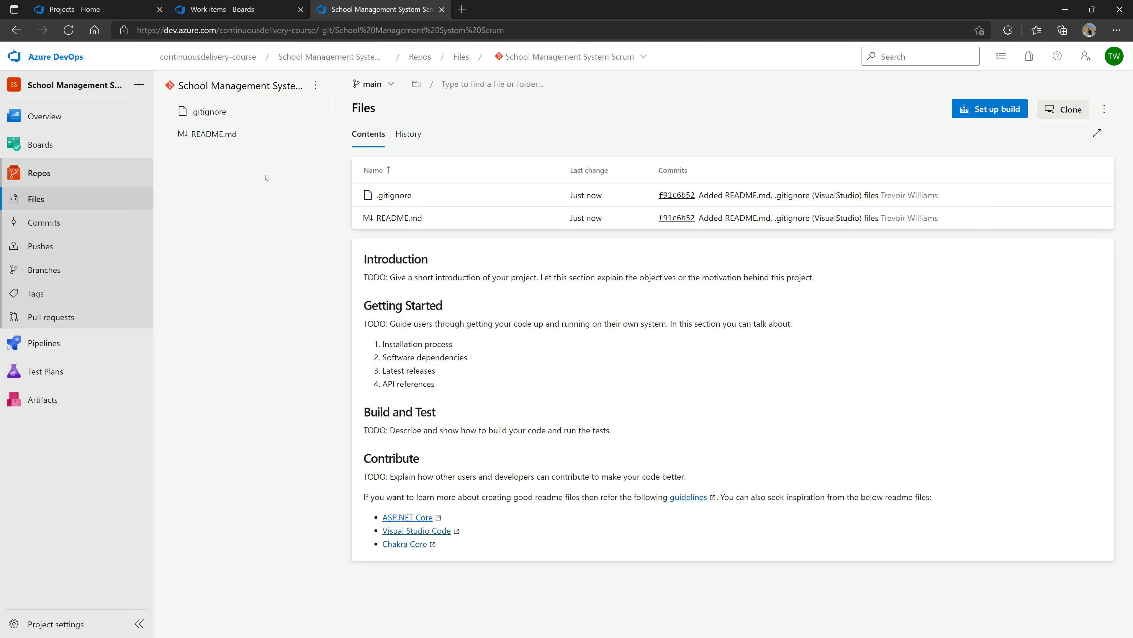
click(373, 84)
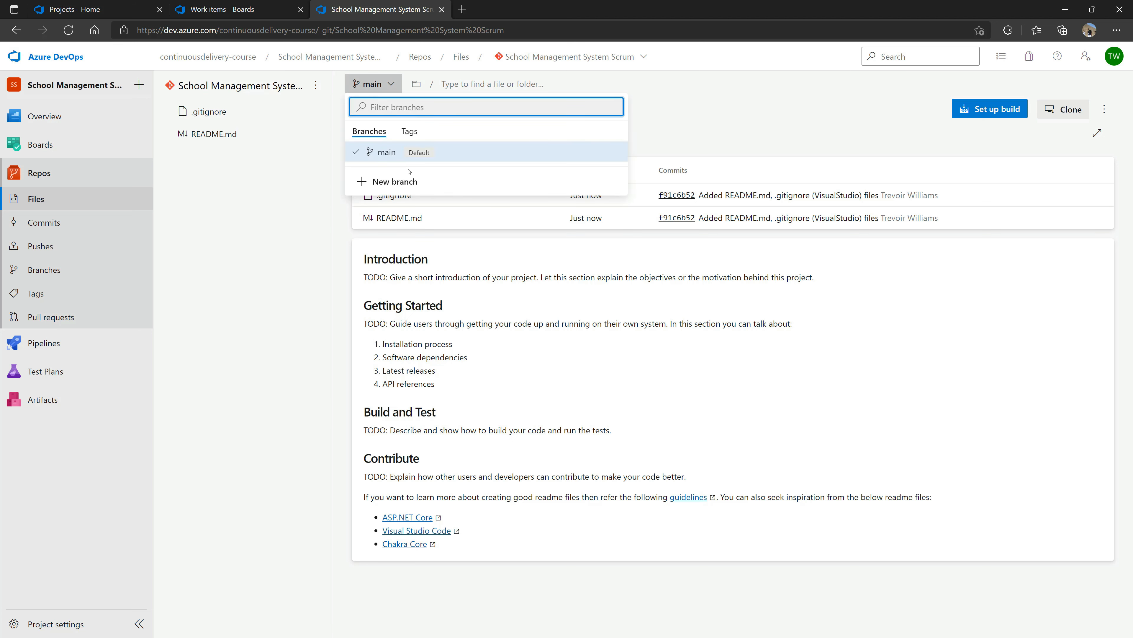
click(291, 288)
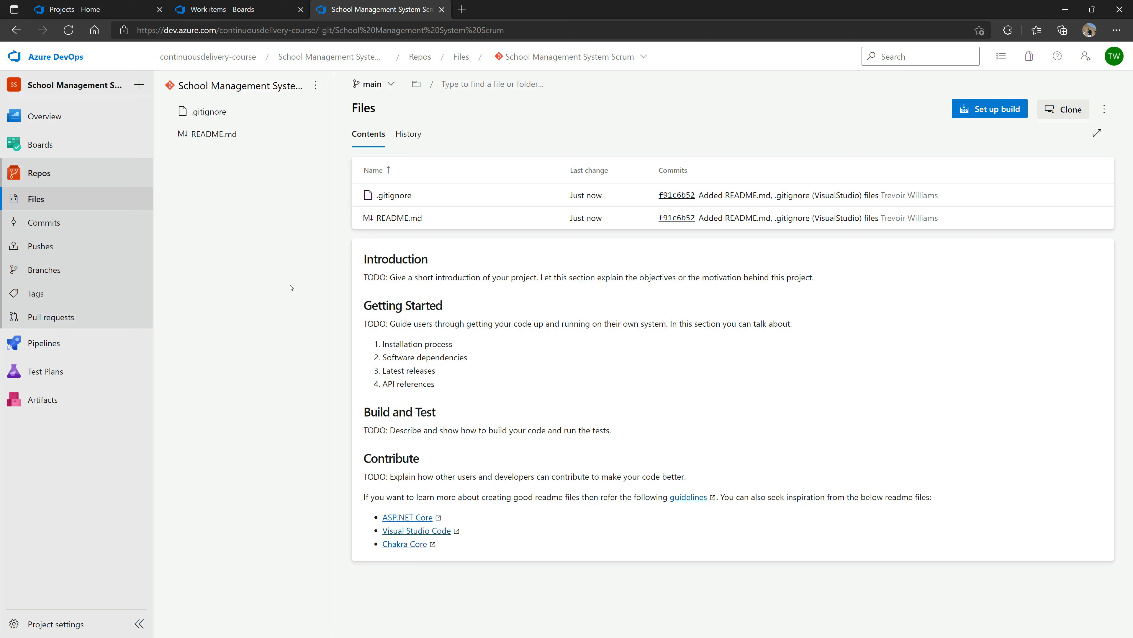
- Create a Git repository named SCM-TEST in the project, with a README and the VisualStudio .gitignore template
click(139, 85)
click(201, 104)
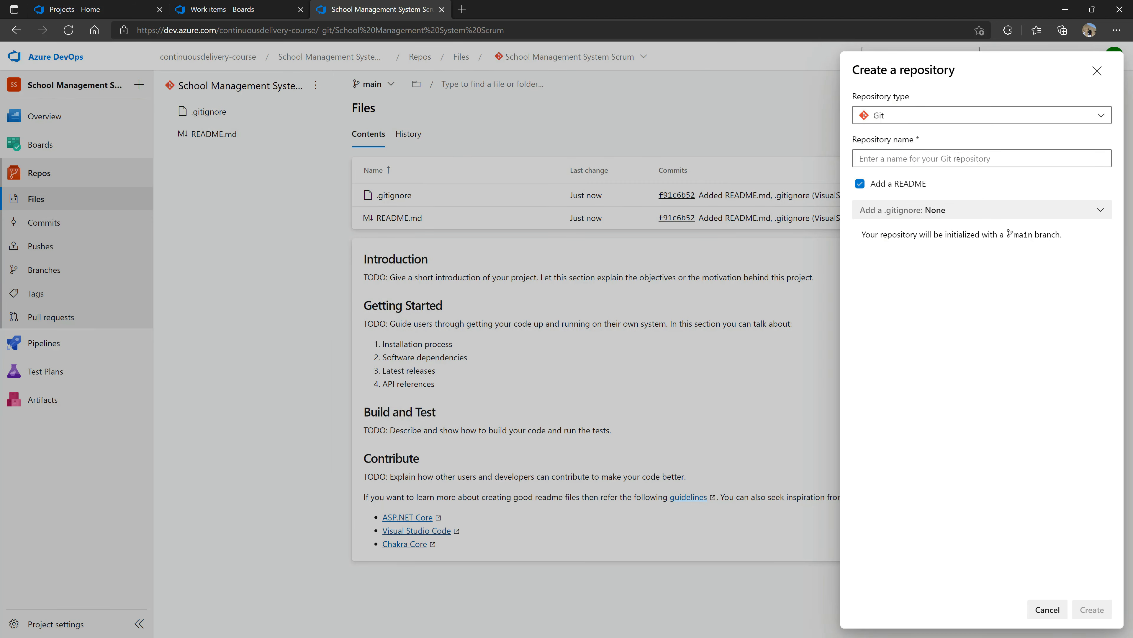
click(962, 159)
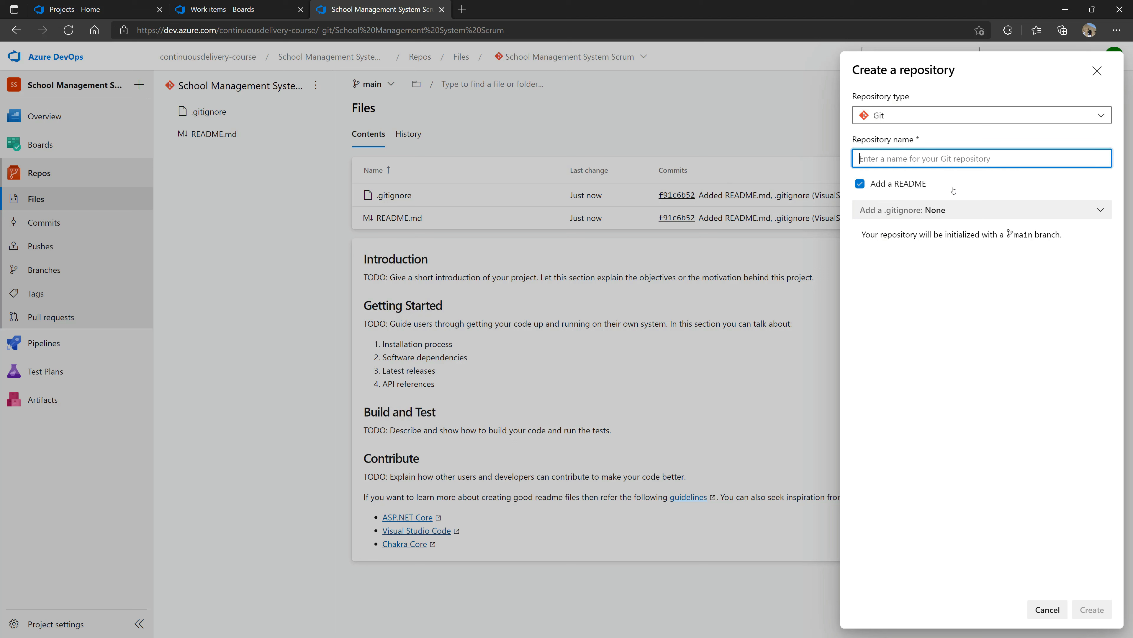
text(S)
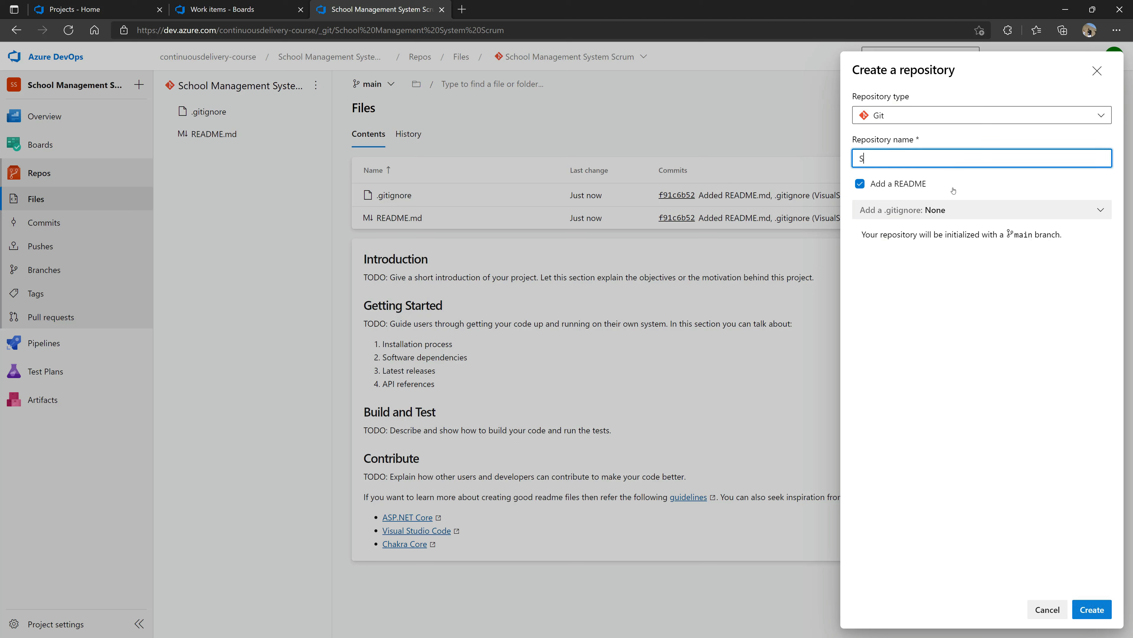
text(CM-TEST)
click(992, 213)
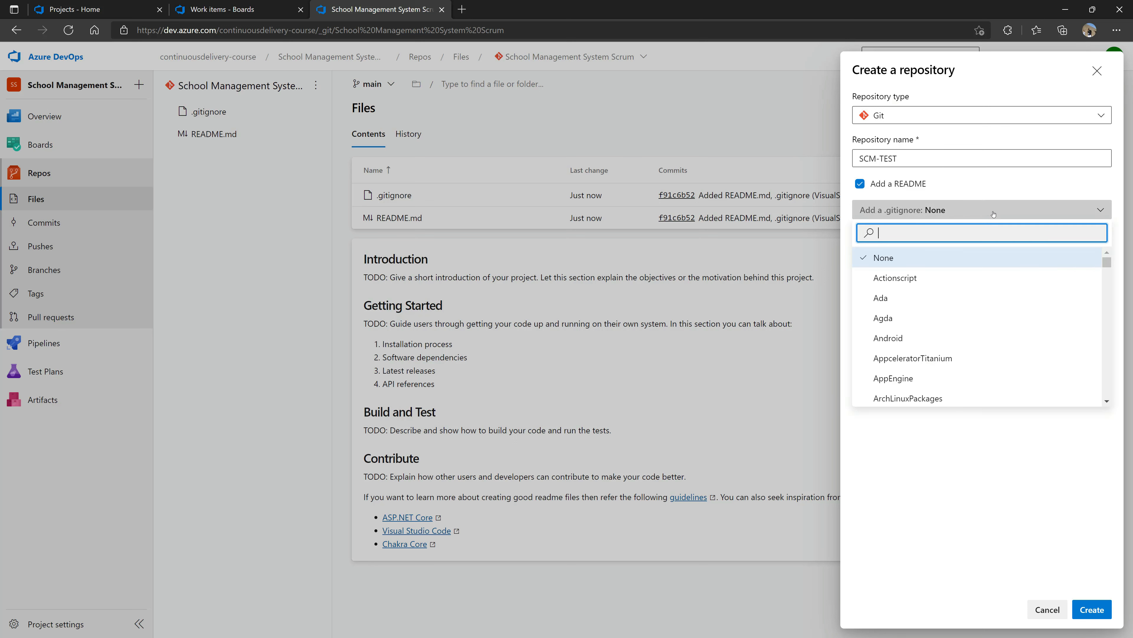
text(visual)
click(929, 269)
click(1092, 608)
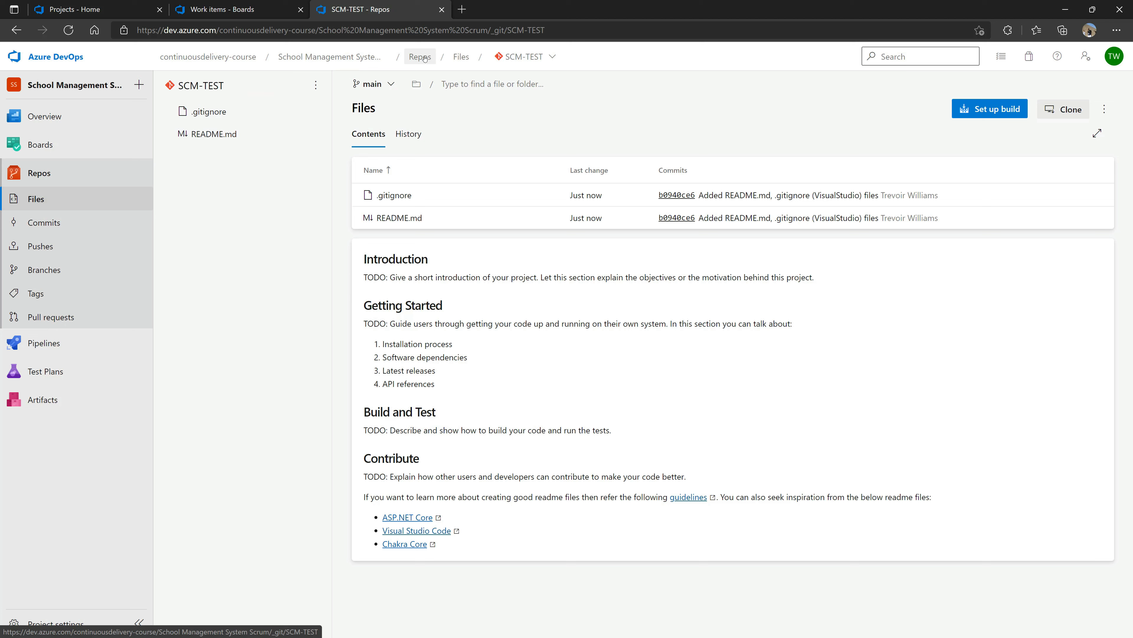
- Delete the SCM-TEST repository from the project's repository management page, confirming with its name
click(525, 57)
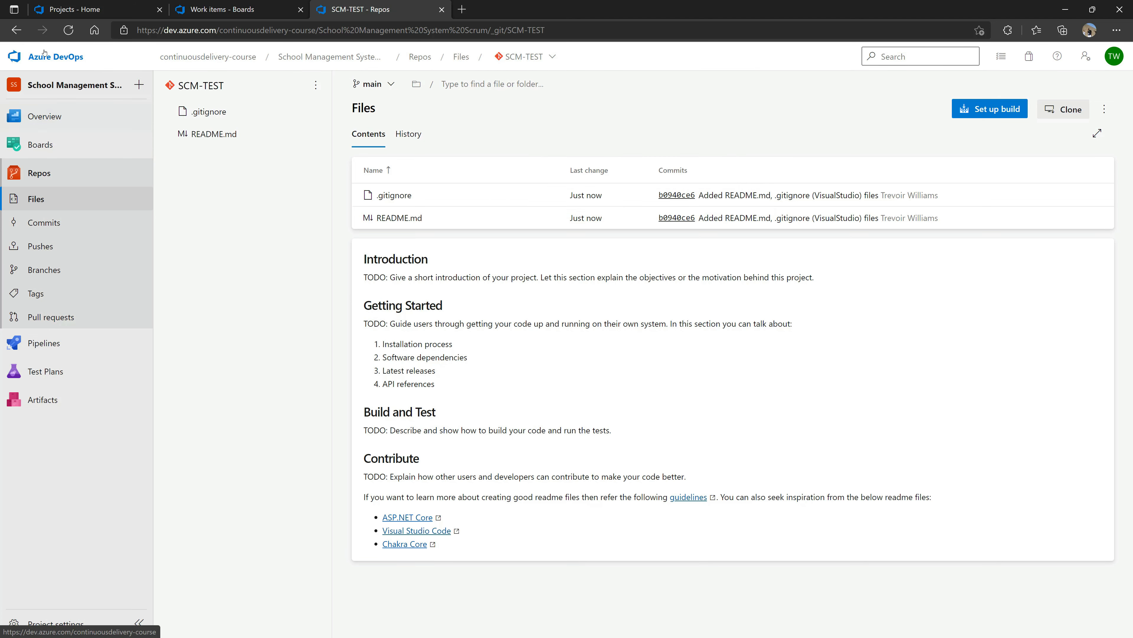
click(526, 56)
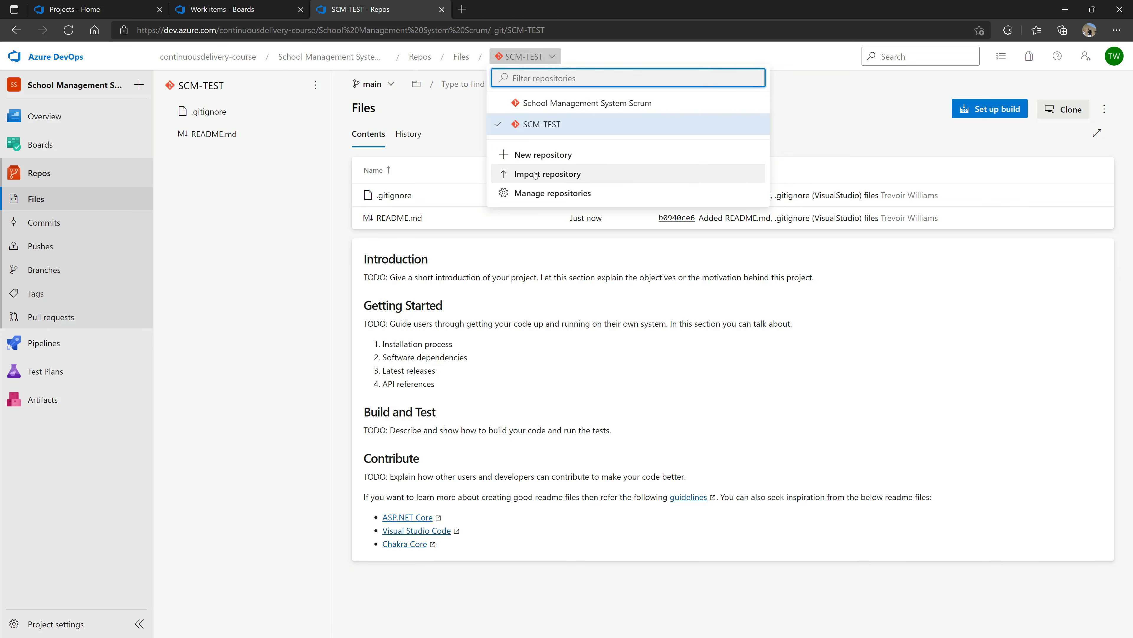
click(531, 193)
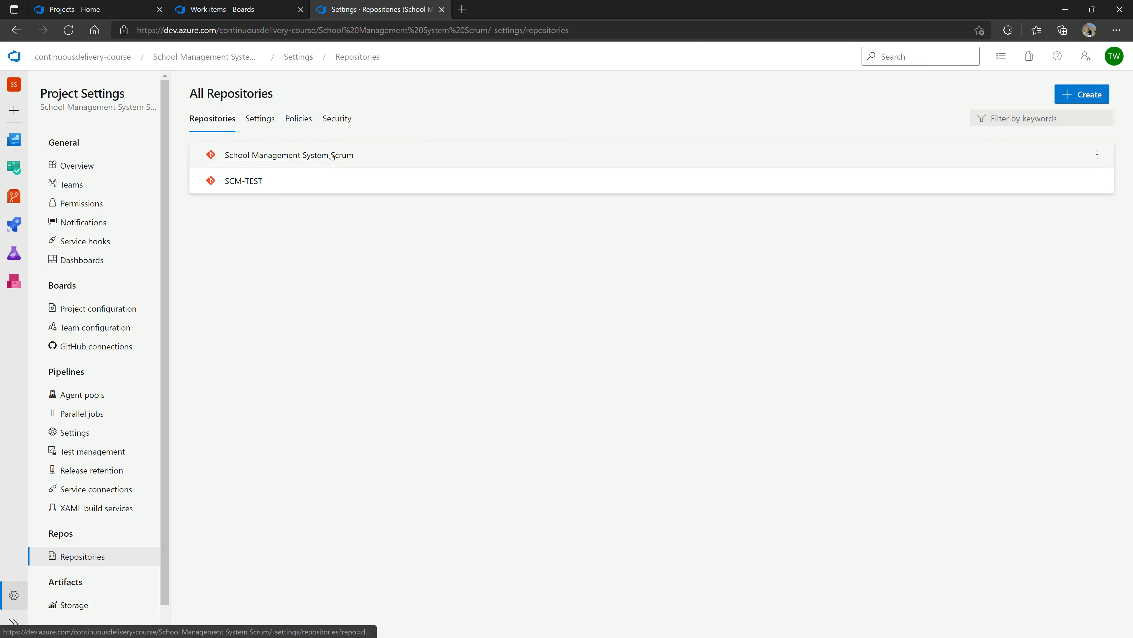
click(1097, 180)
click(1012, 243)
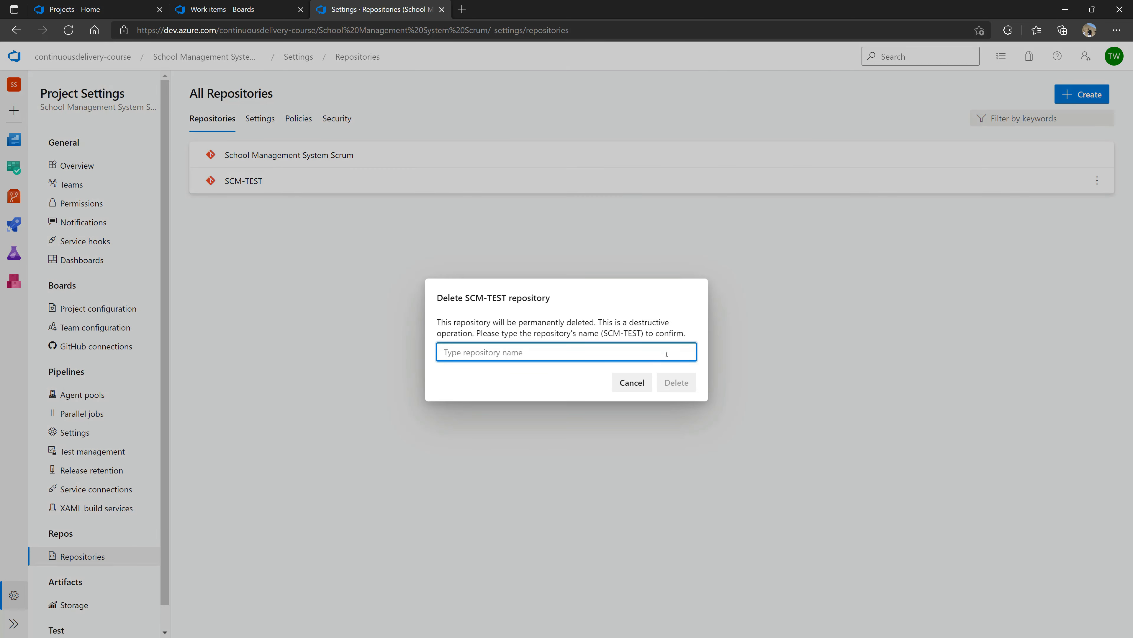
drag(603, 333, 641, 337)
key(ctrl+c)
click(629, 352)
key(ctrl+v)
key(Return)
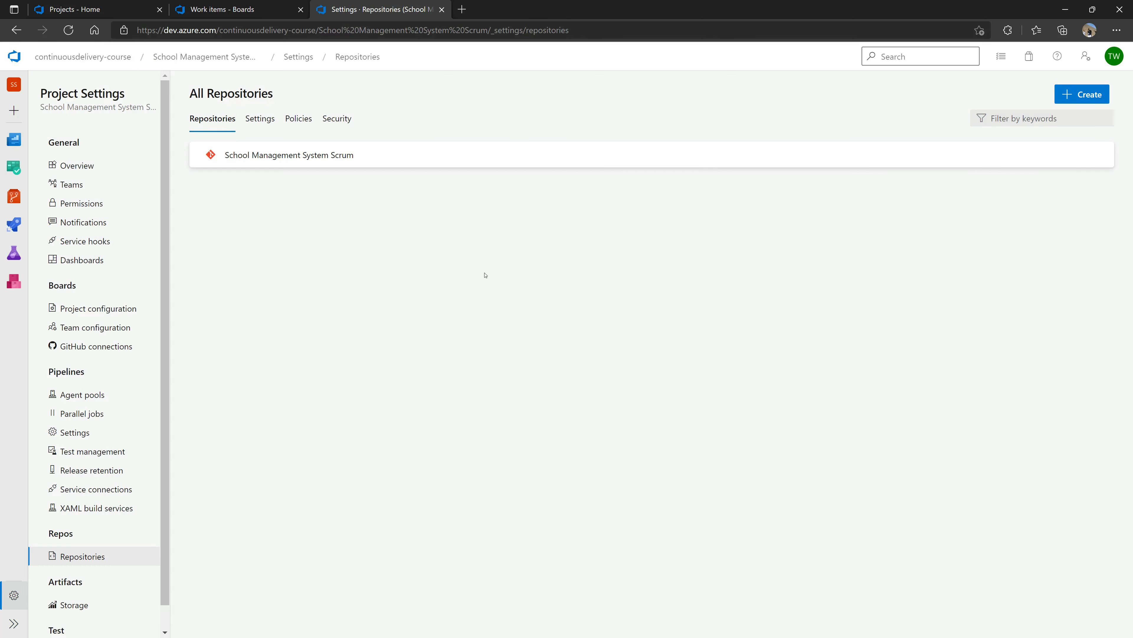
- View the settings of the School Management System Scrum repository and return to that repository's files
click(311, 155)
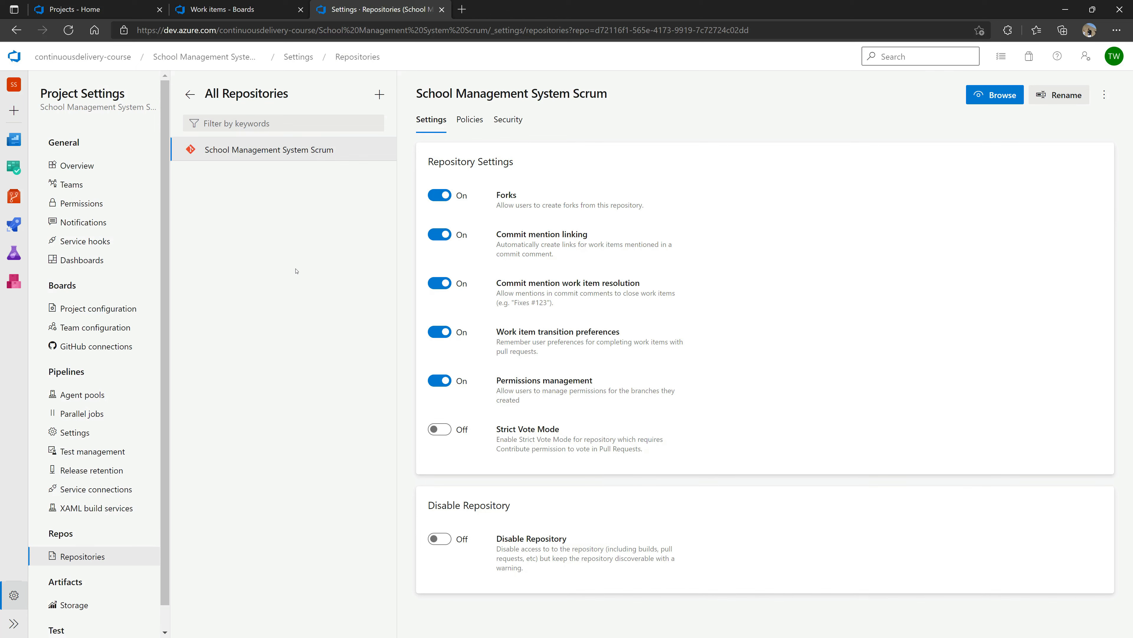
click(16, 208)
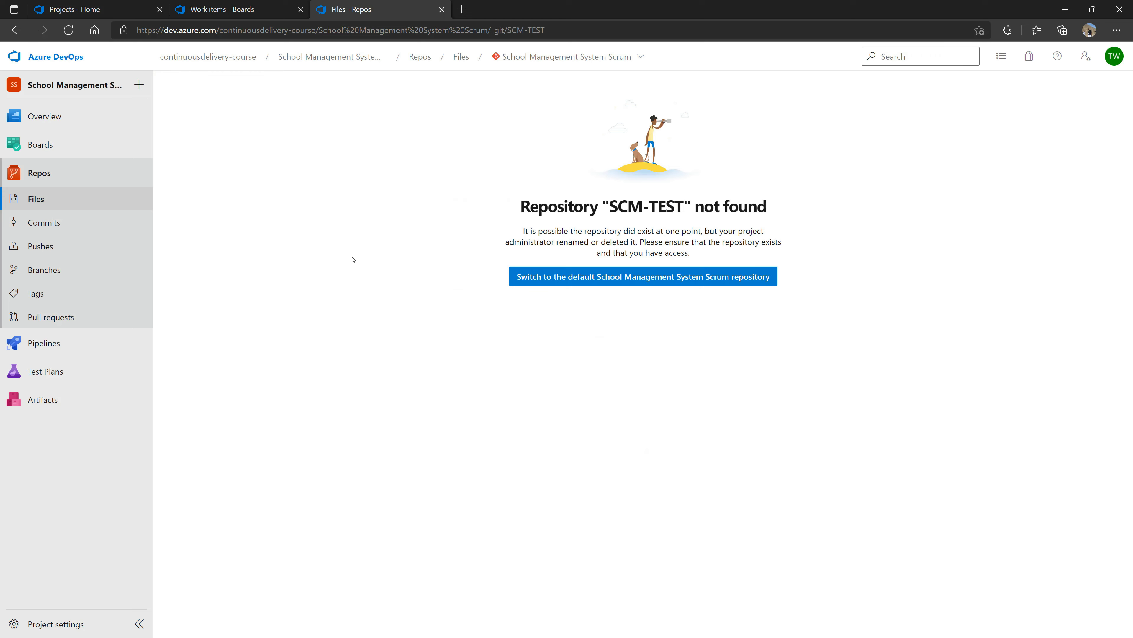
click(581, 279)
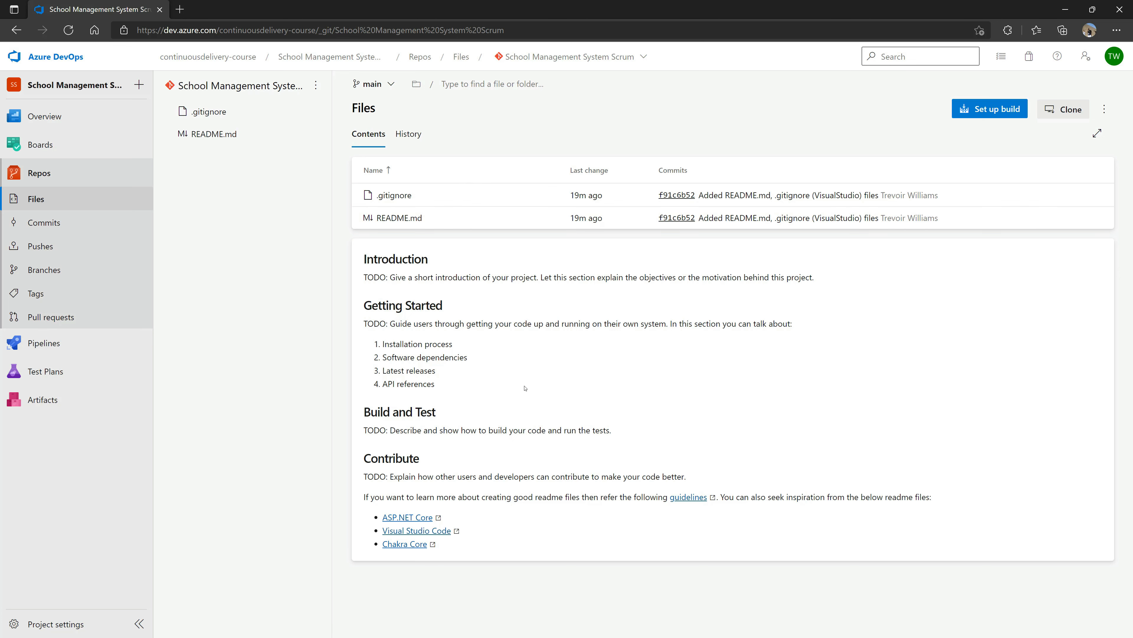
- Edit README.md and add a list item labelled Google with an empty link below the Chakra Core entry
click(225, 139)
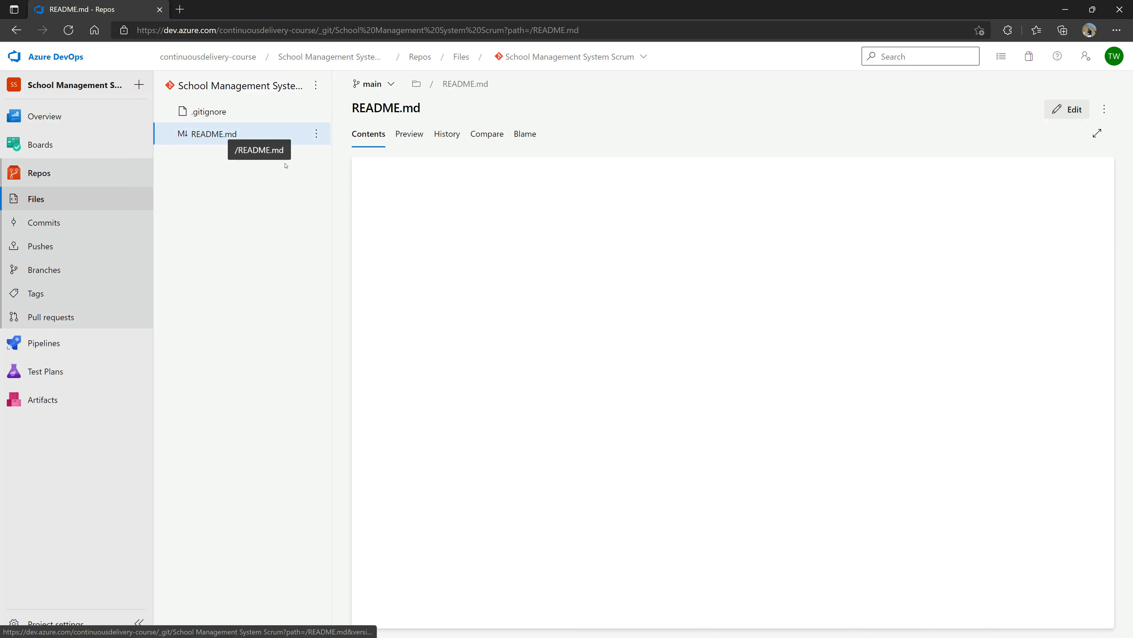
click(1085, 111)
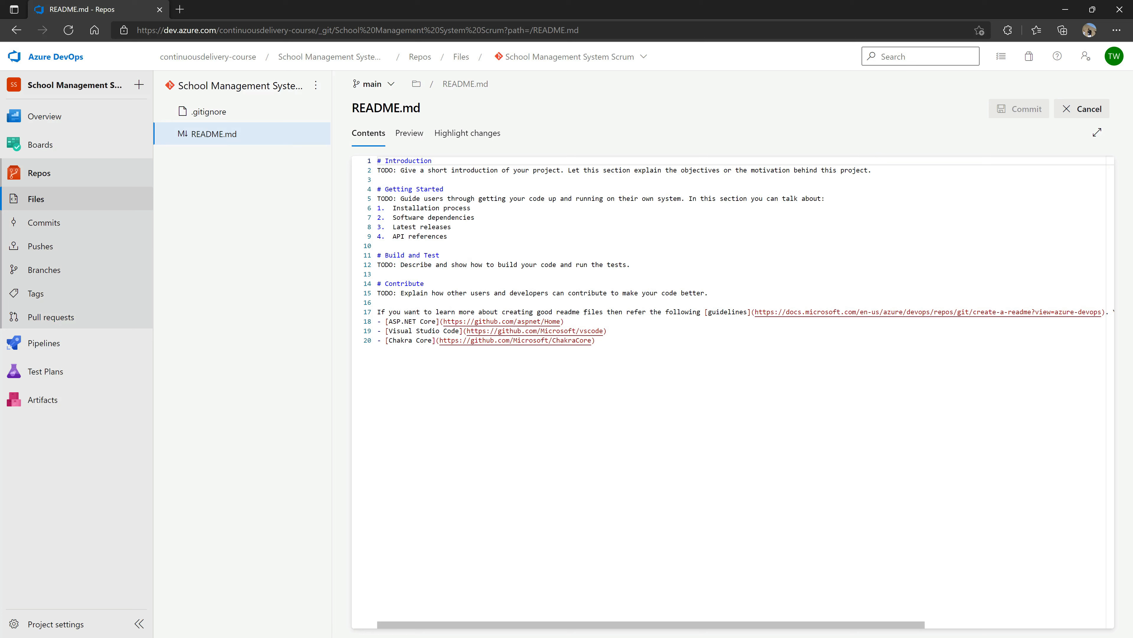
click(451, 272)
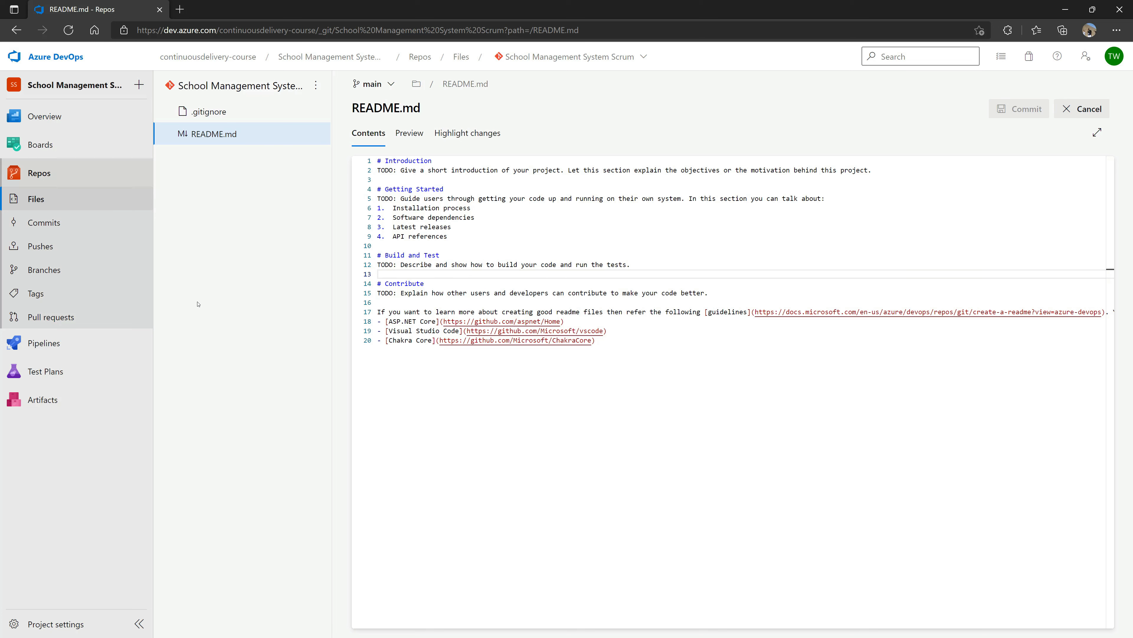
click(660, 337)
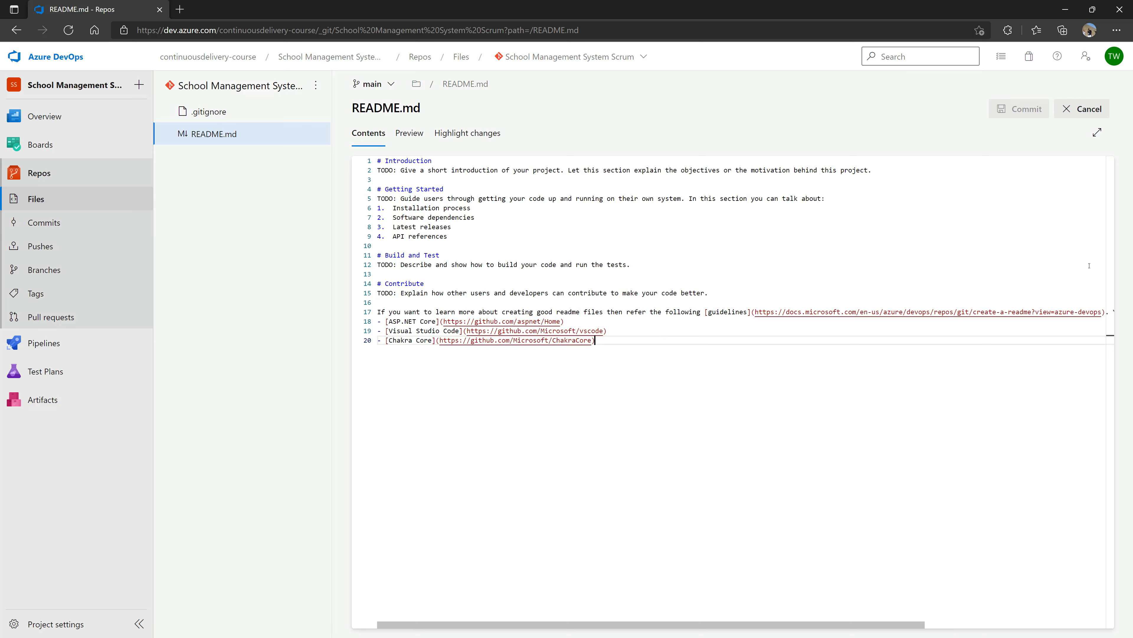
key(Return)
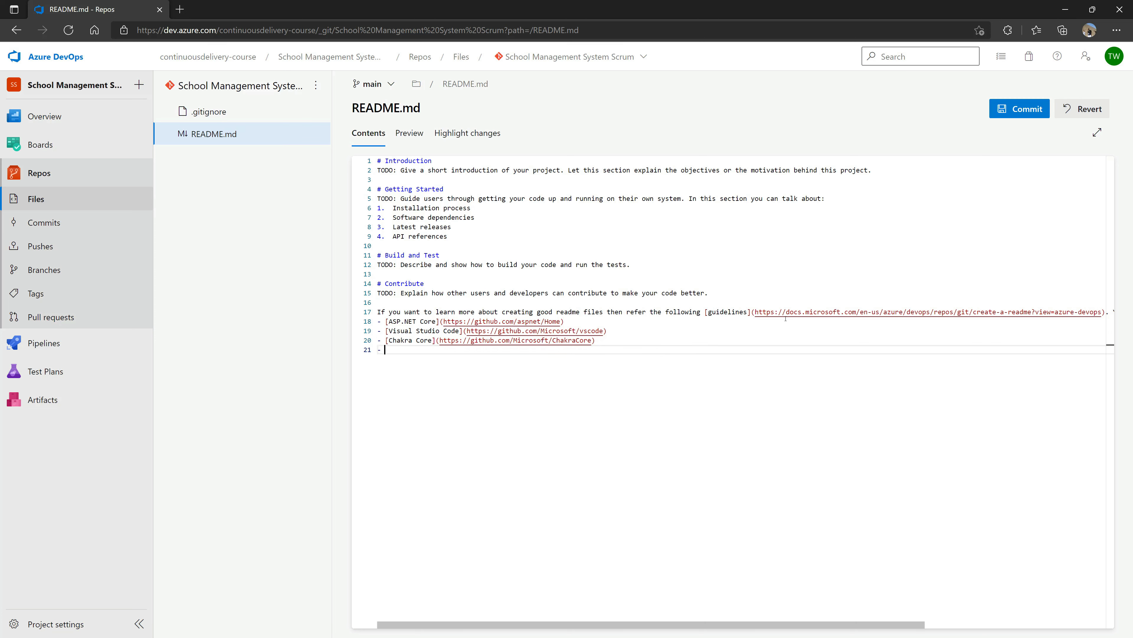
text(- [Google]()
click(372, 164)
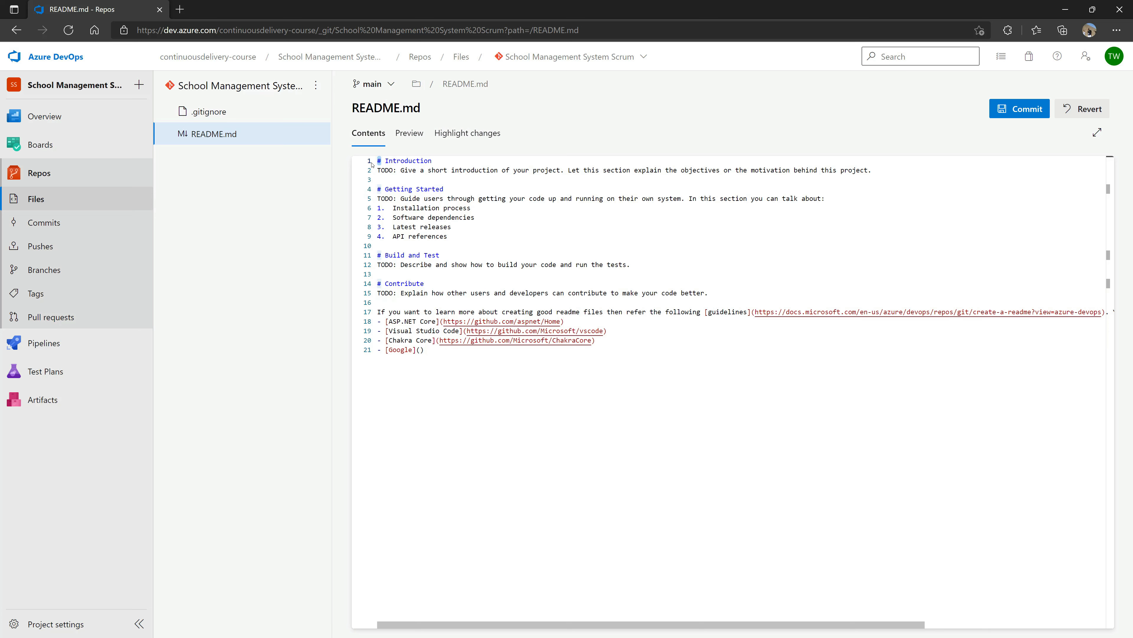
drag(436, 161, 376, 160)
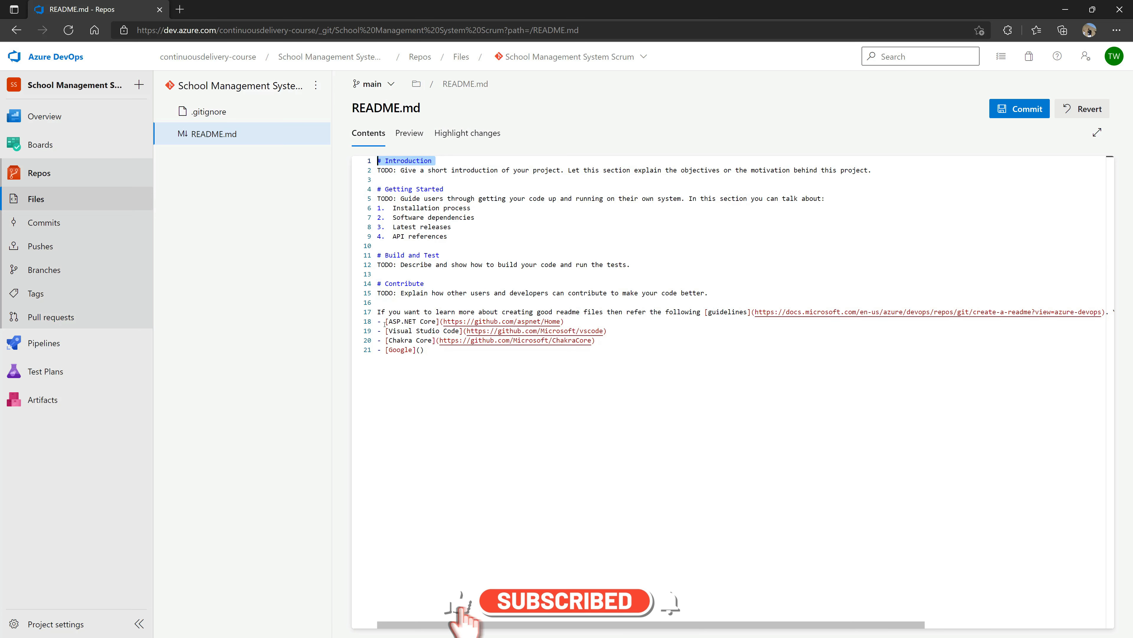
drag(384, 322, 358, 325)
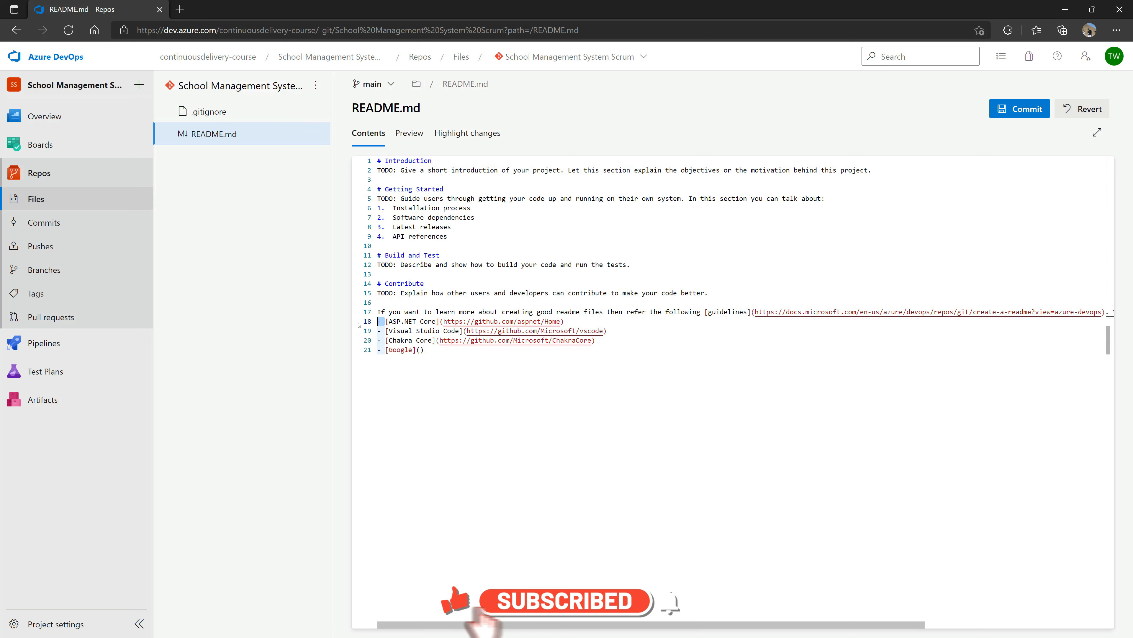
click(420, 350)
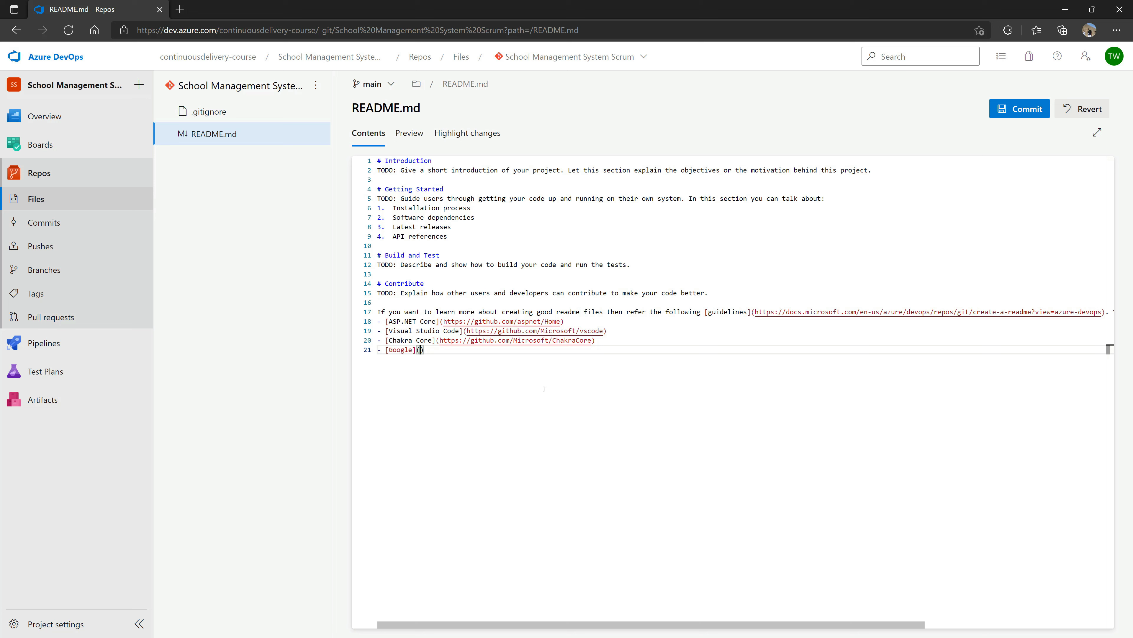
text(https://)
text(www.google.co)
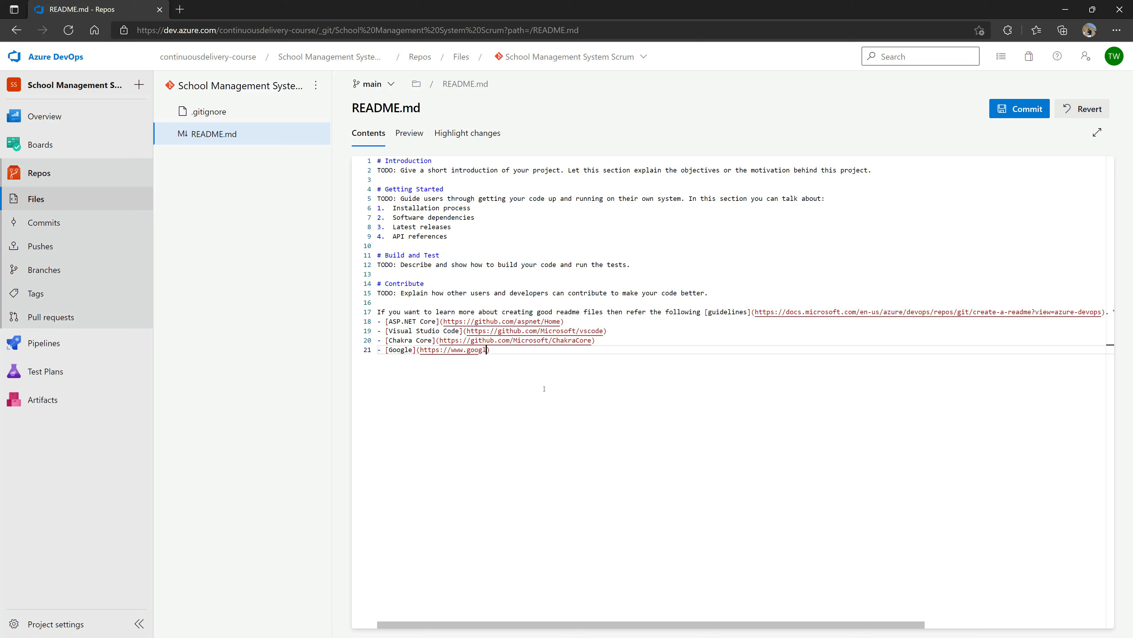
text(m)
- Commit the README.md change to the main branch with the comment "Updated README.md", linked to Task 15: Testing Tasks
click(1019, 108)
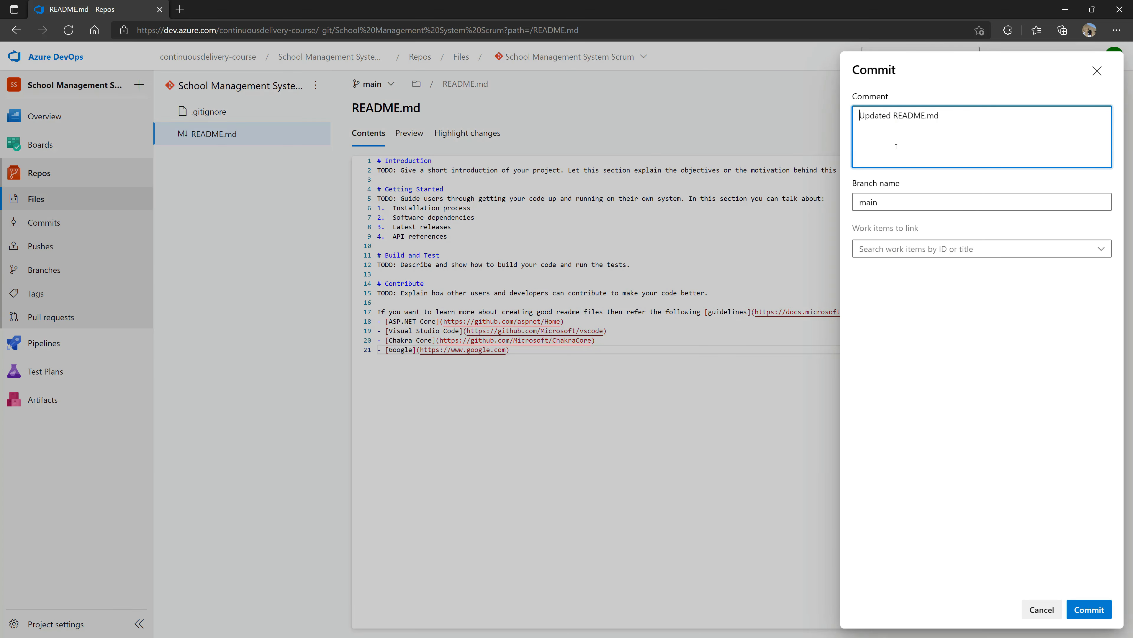
drag(930, 147, 803, 125)
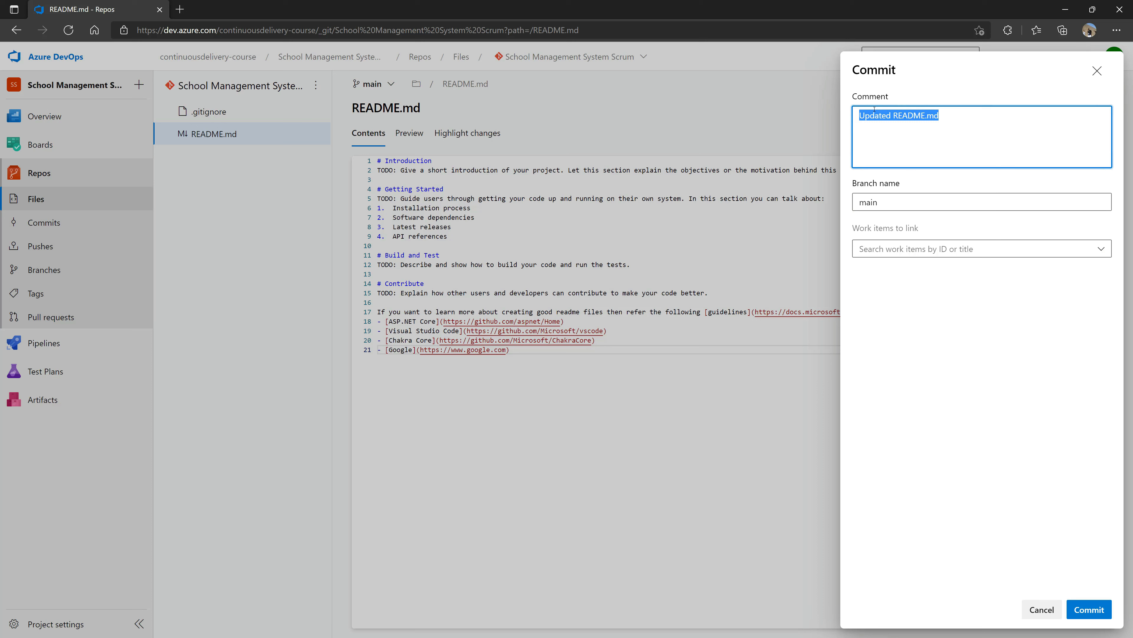
click(883, 115)
click(878, 201)
drag(952, 202, 781, 206)
click(877, 188)
double_click(878, 202)
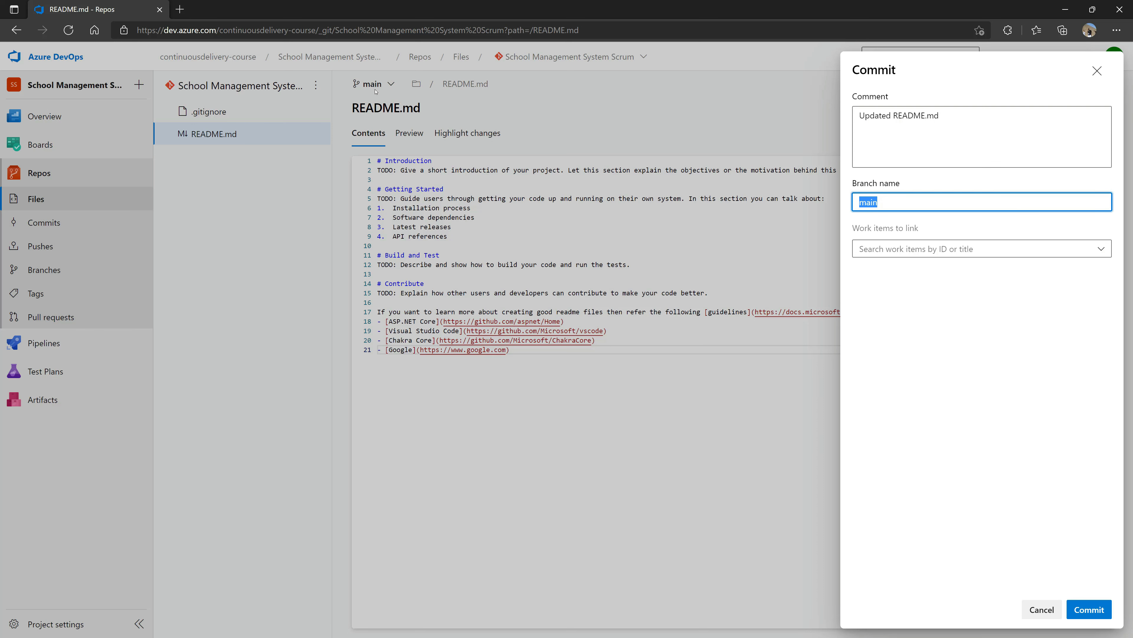
key(ctrl+plus)
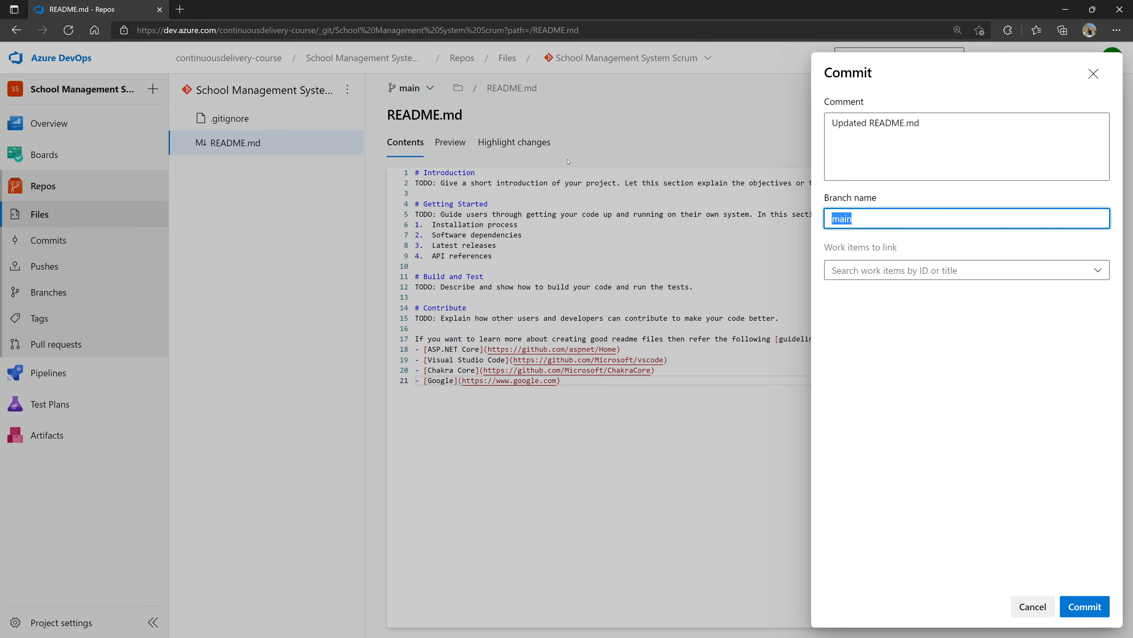
click(876, 271)
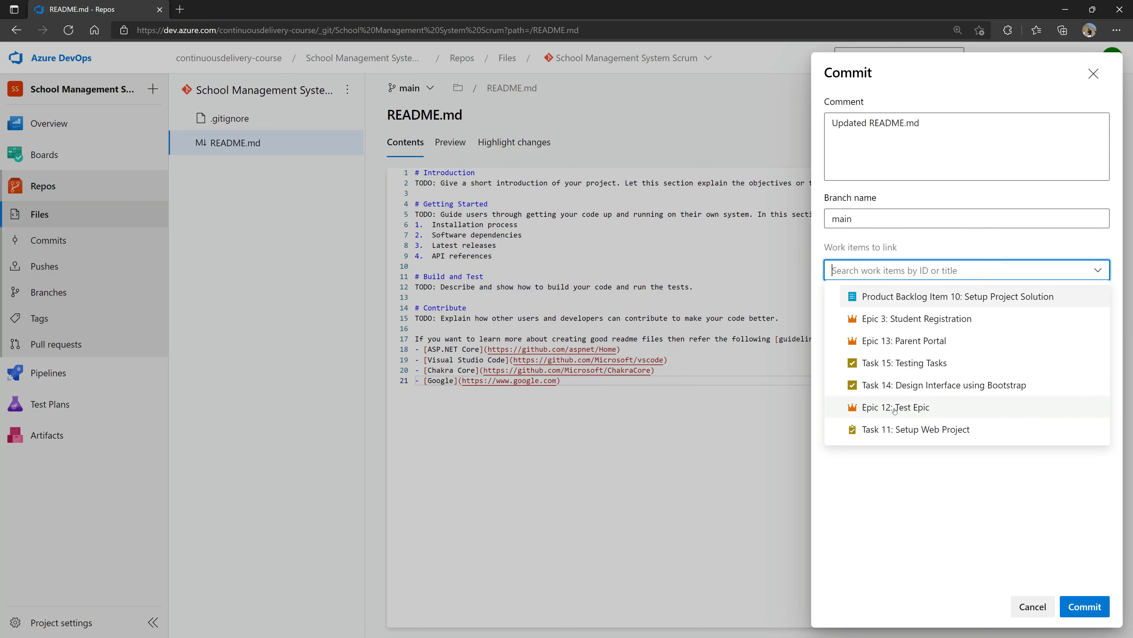
click(903, 363)
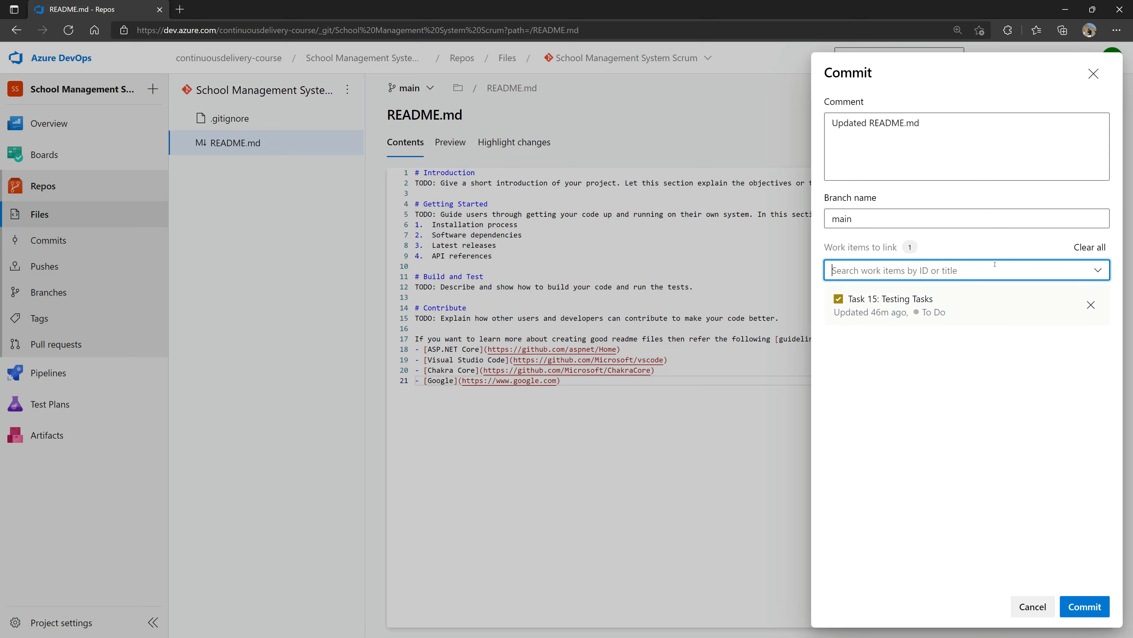
click(936, 474)
click(1085, 606)
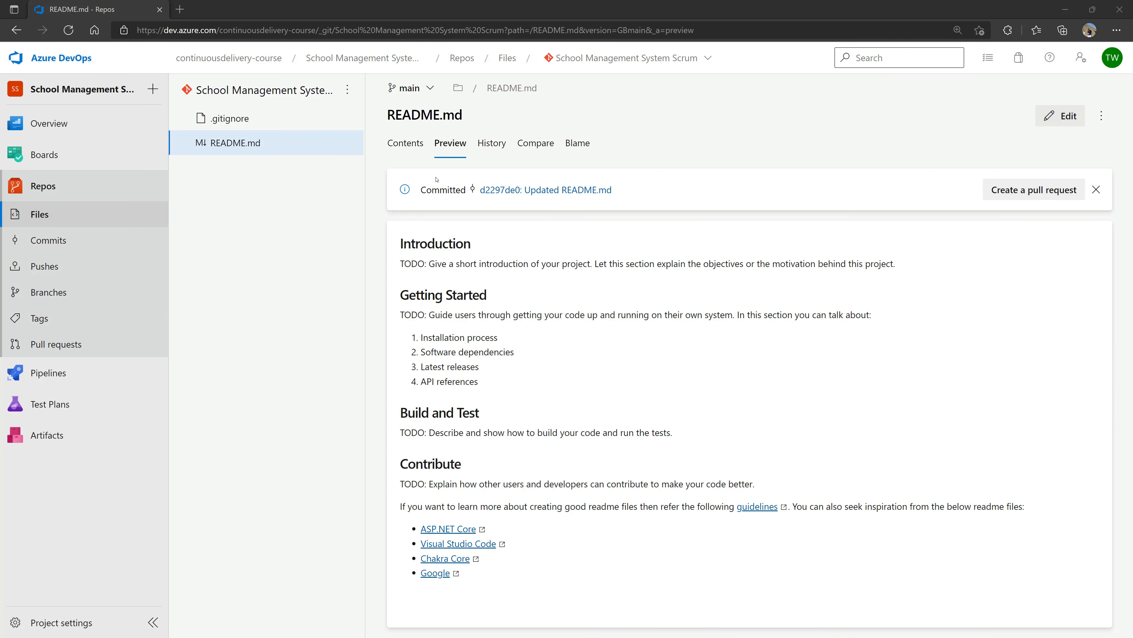
- Open the Updated README.md commit and examine its changed line and author information
drag(469, 190, 628, 193)
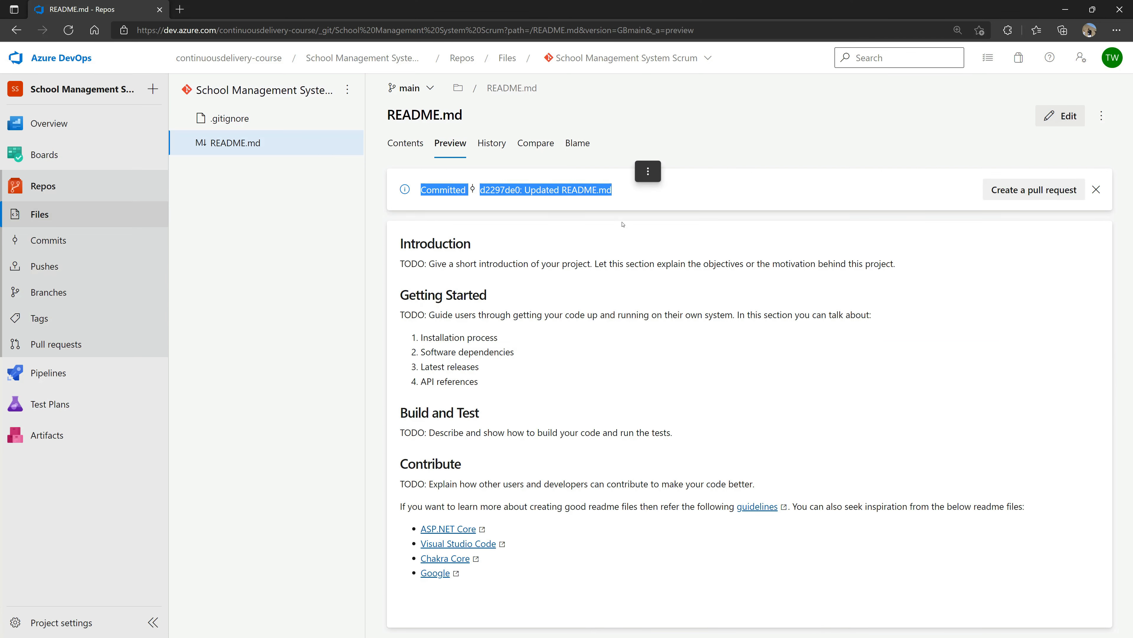
click(622, 225)
click(567, 191)
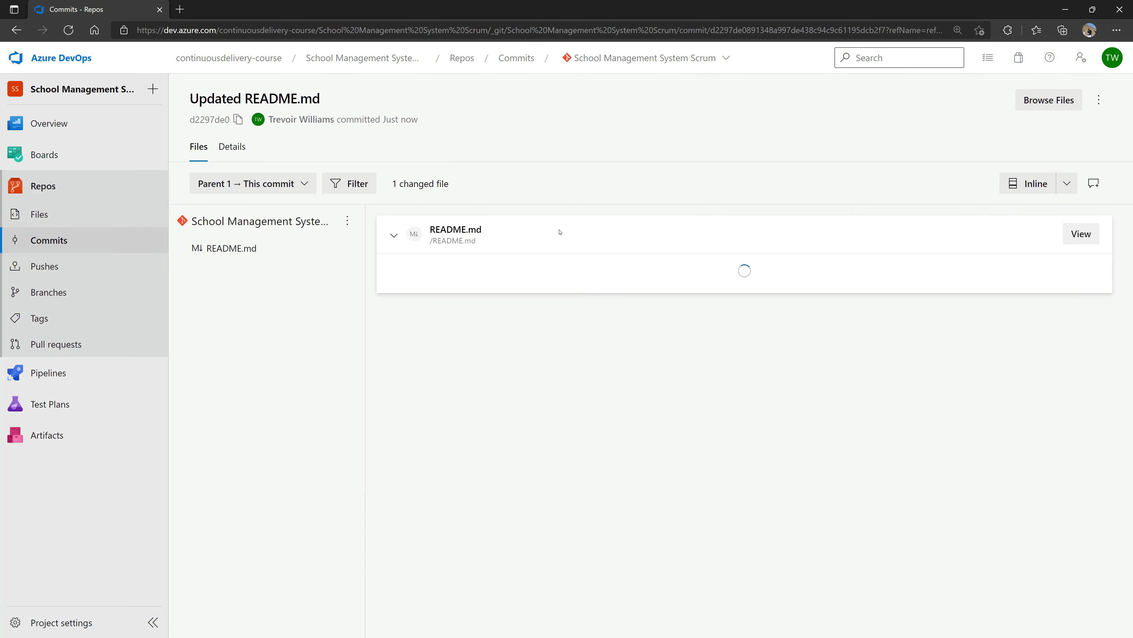
drag(446, 312, 594, 313)
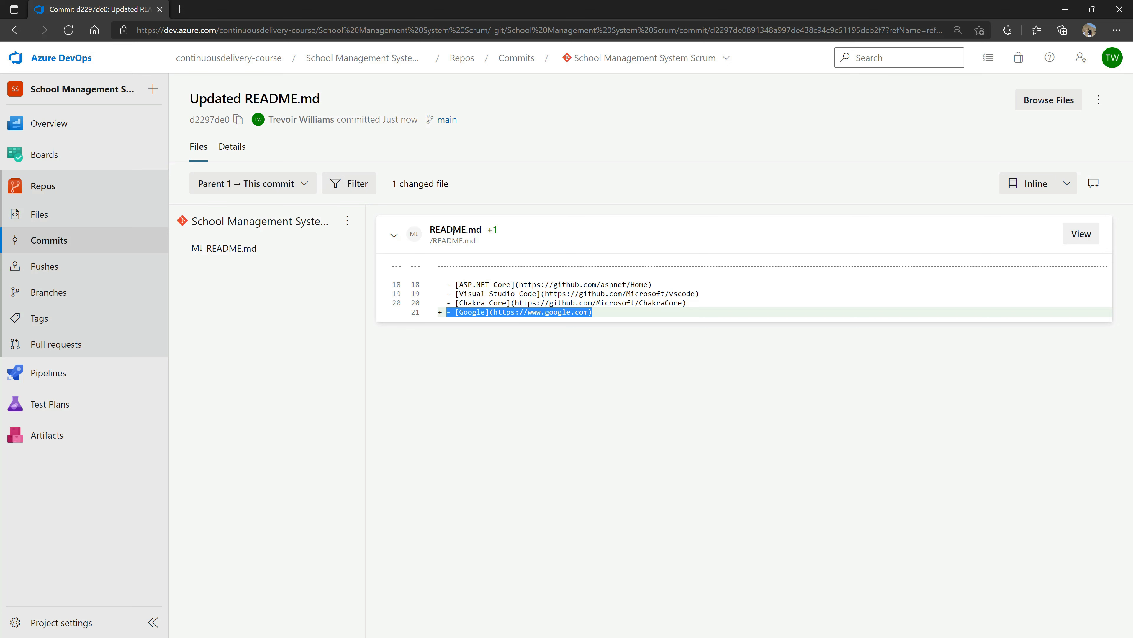
drag(269, 119, 393, 119)
- Review the commit's details, including its authorship, parent commit and linked work items
click(232, 147)
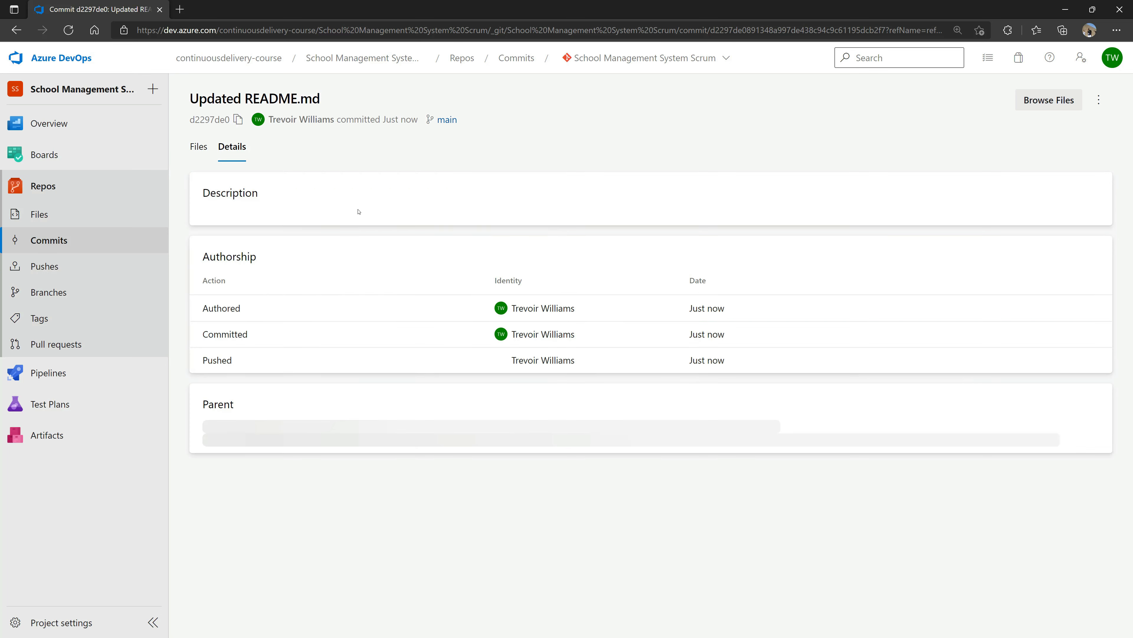
drag(212, 271, 782, 370)
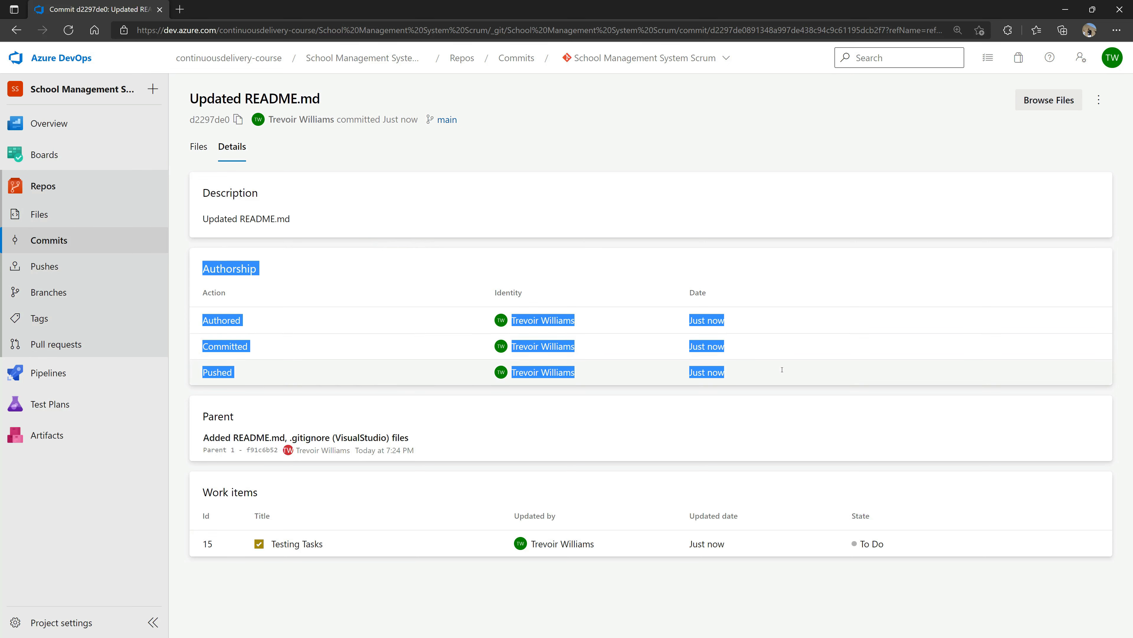
drag(202, 415, 424, 443)
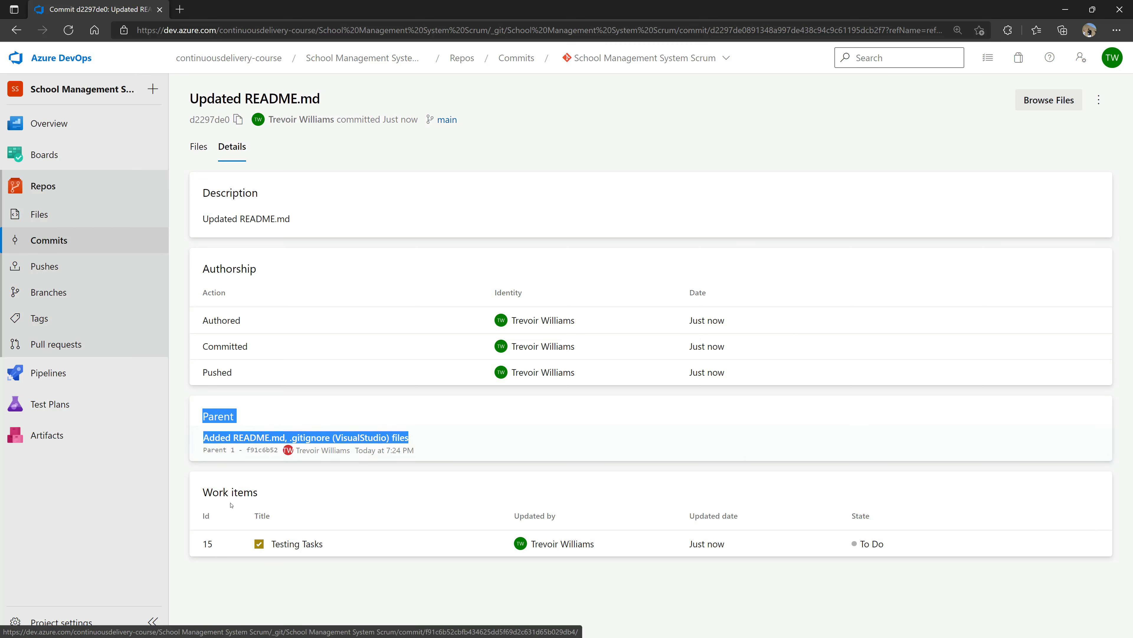
drag(200, 493, 264, 493)
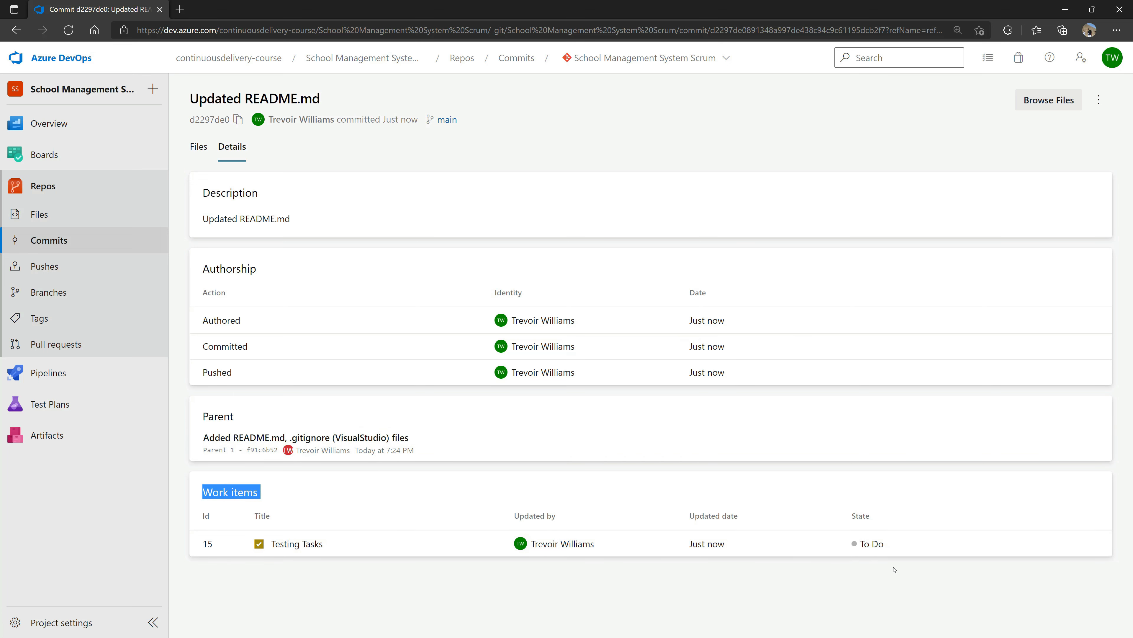
click(872, 173)
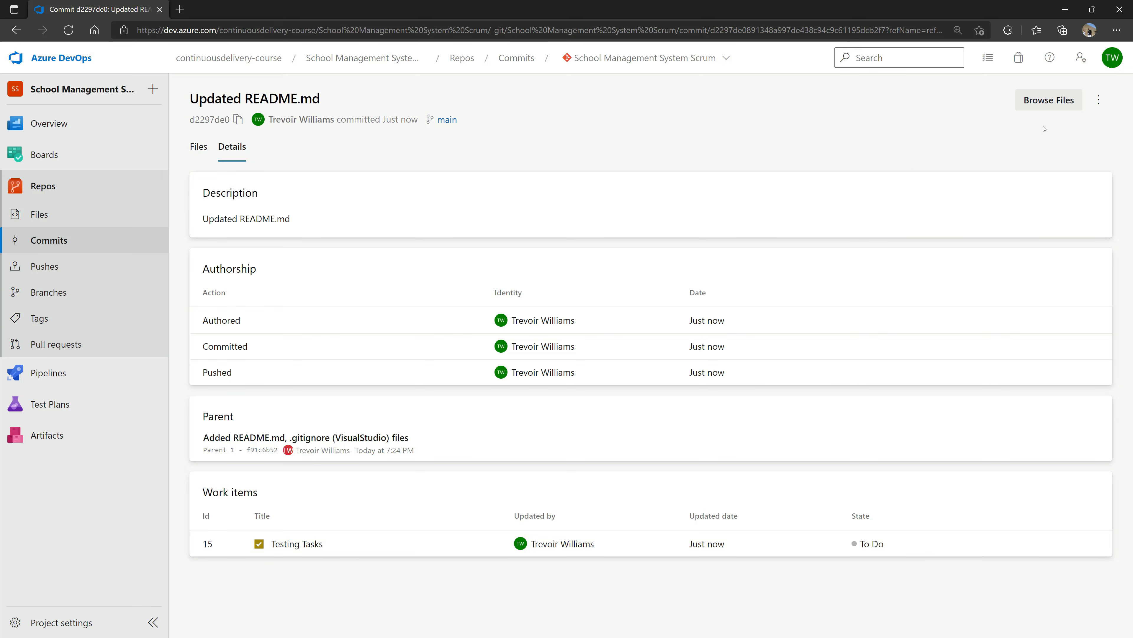
- Browse the repository files as of this commit and view their history
click(1035, 106)
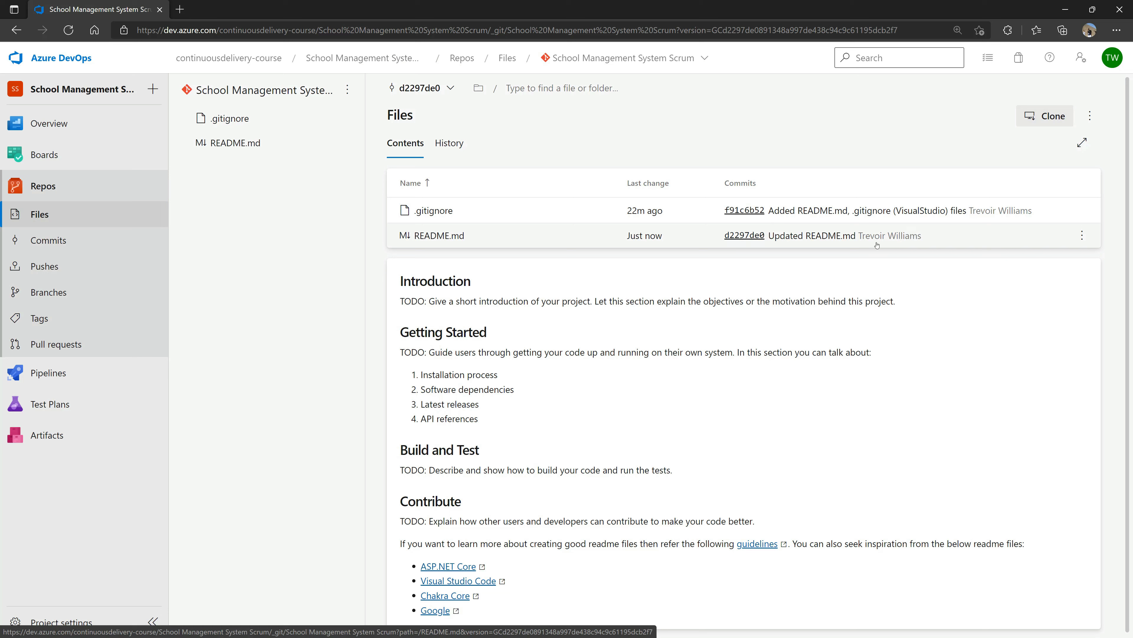
click(449, 143)
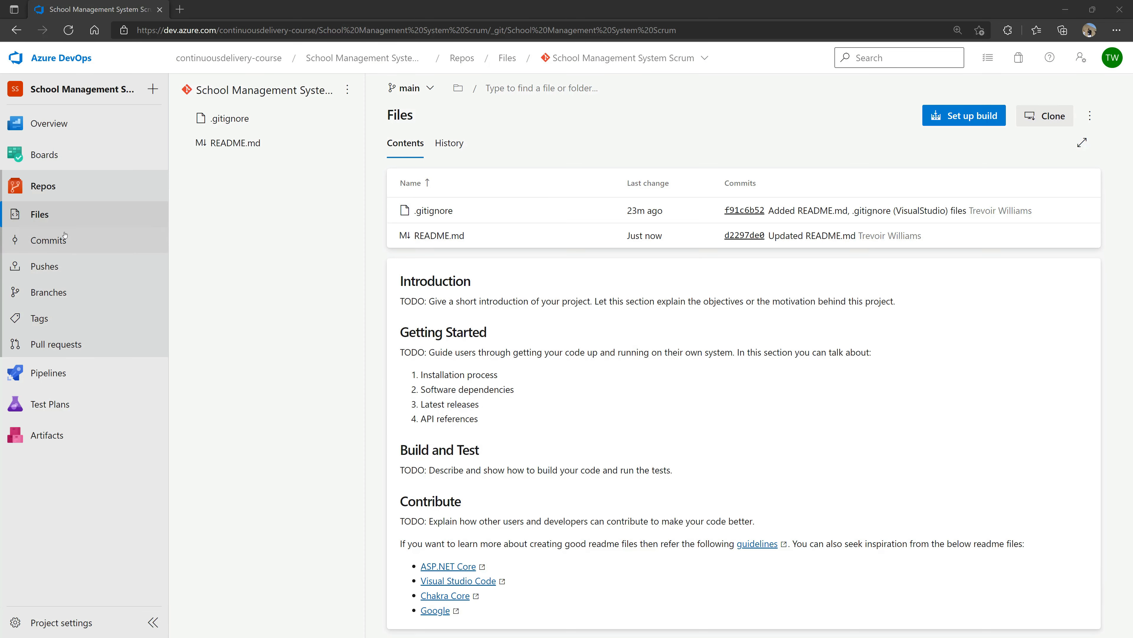
- Compare the repository's commit list with its push list for the main branch
click(69, 239)
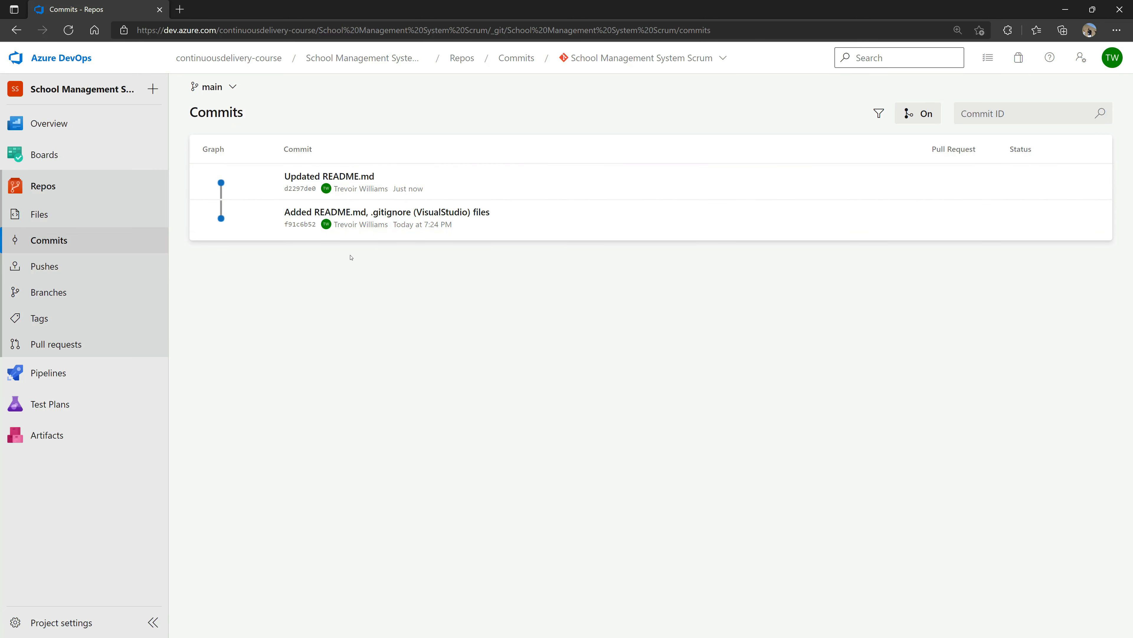
click(44, 266)
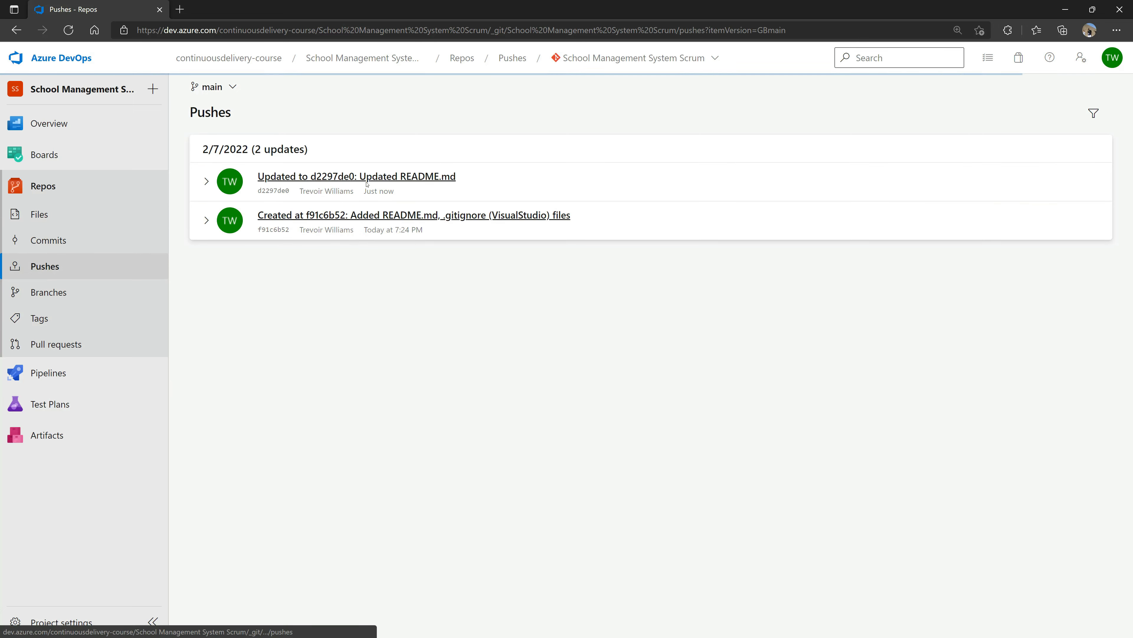
click(77, 248)
click(72, 268)
click(75, 240)
click(68, 268)
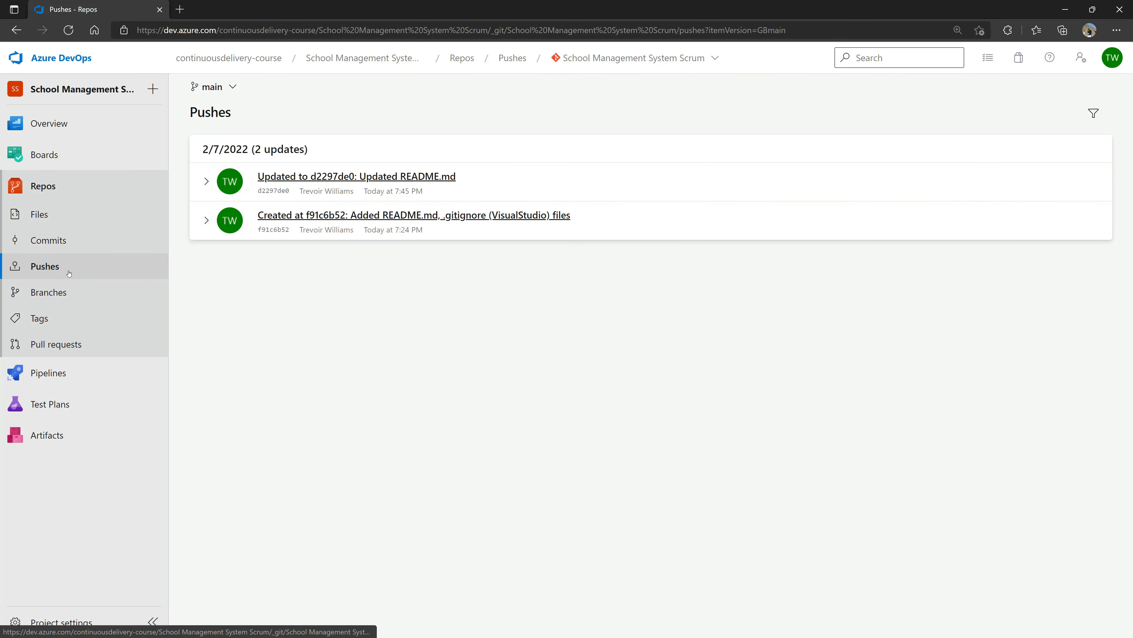
click(78, 240)
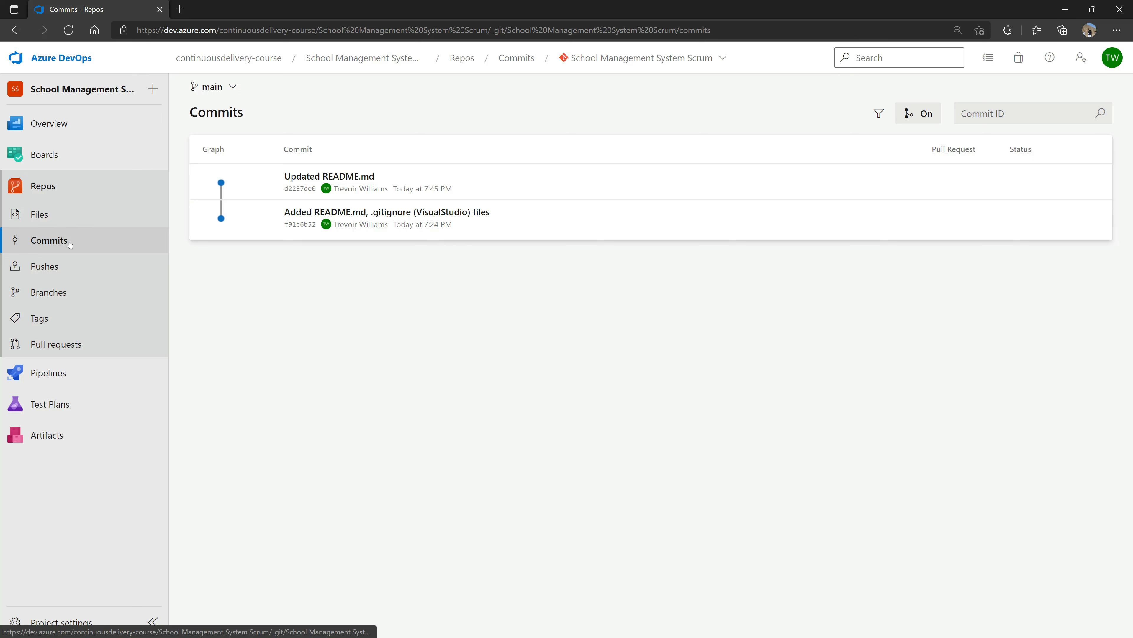
click(71, 266)
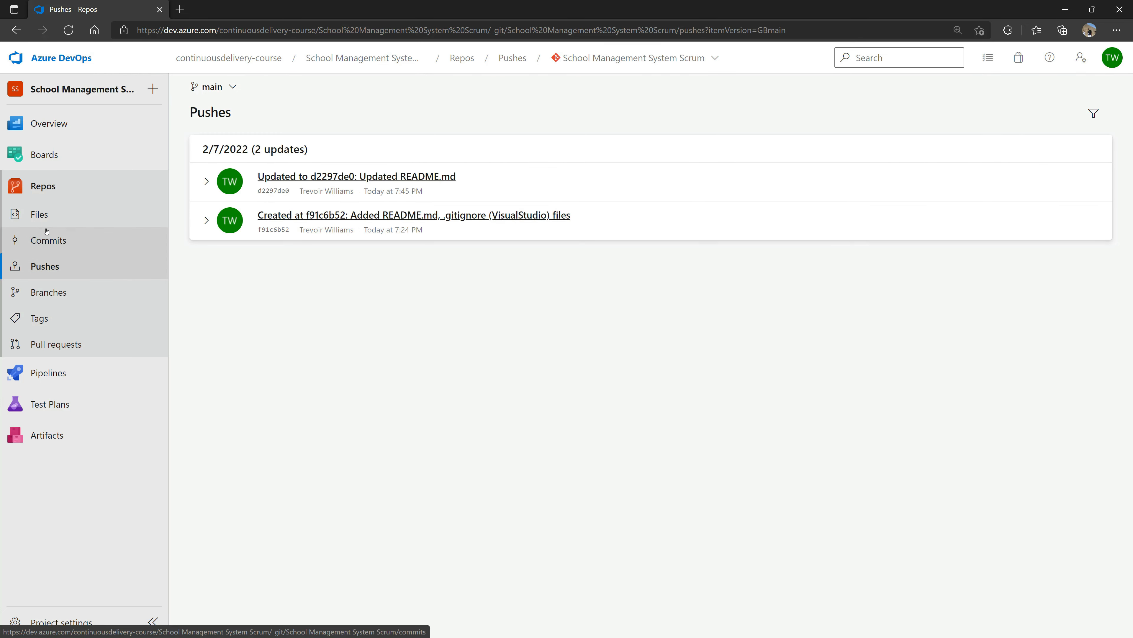
- Open the main branch from the repository's branch list and start a new branch named ParentPortal
click(52, 297)
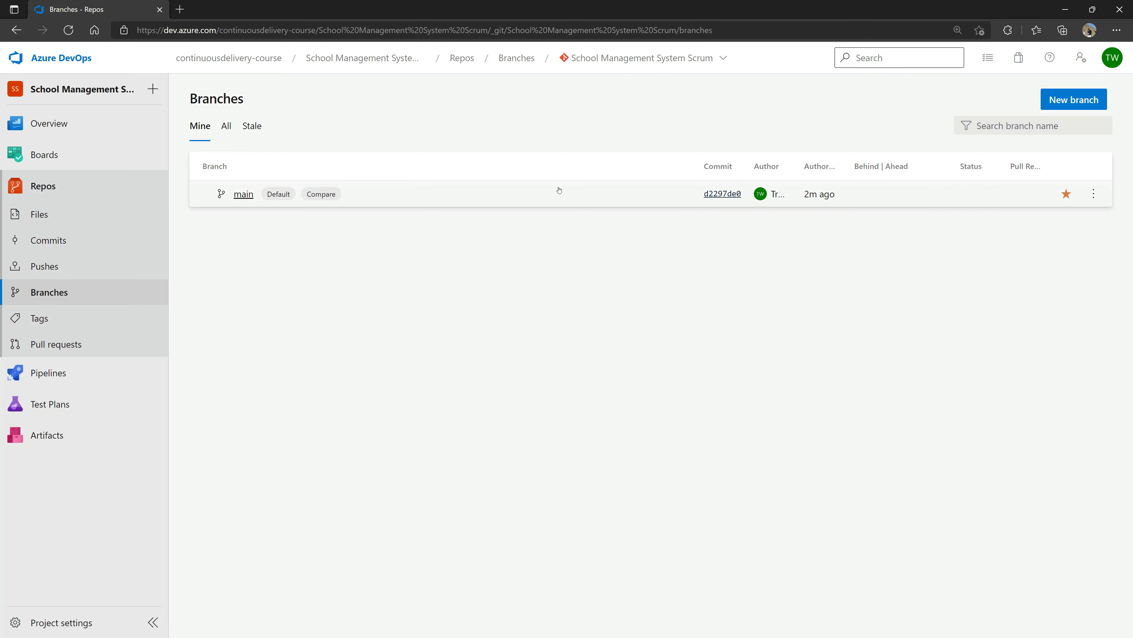
click(244, 197)
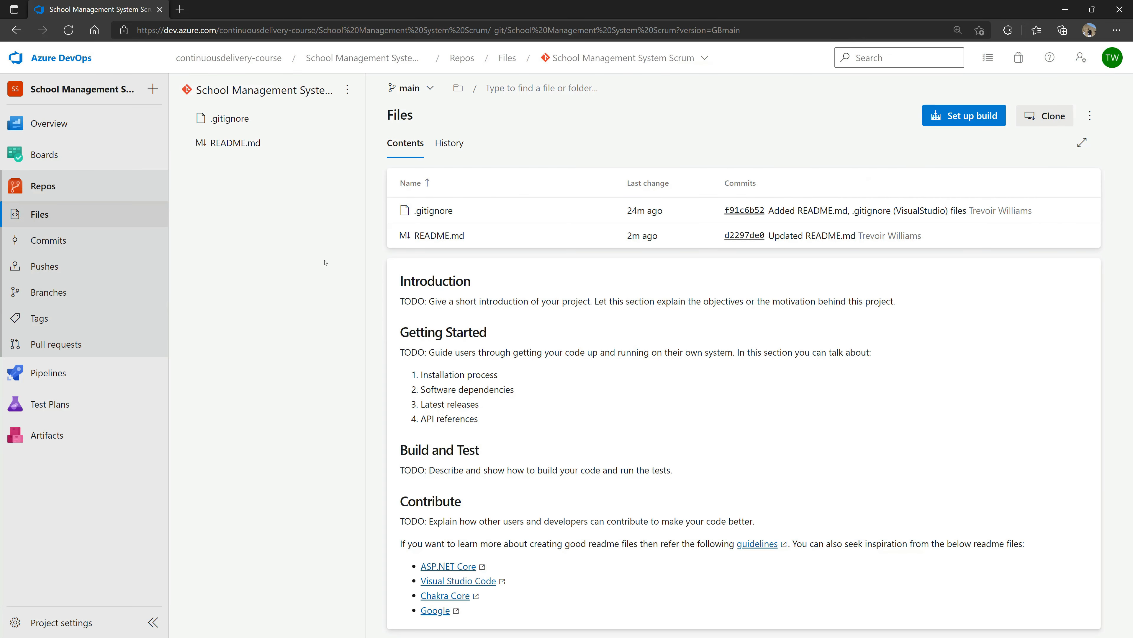
click(423, 88)
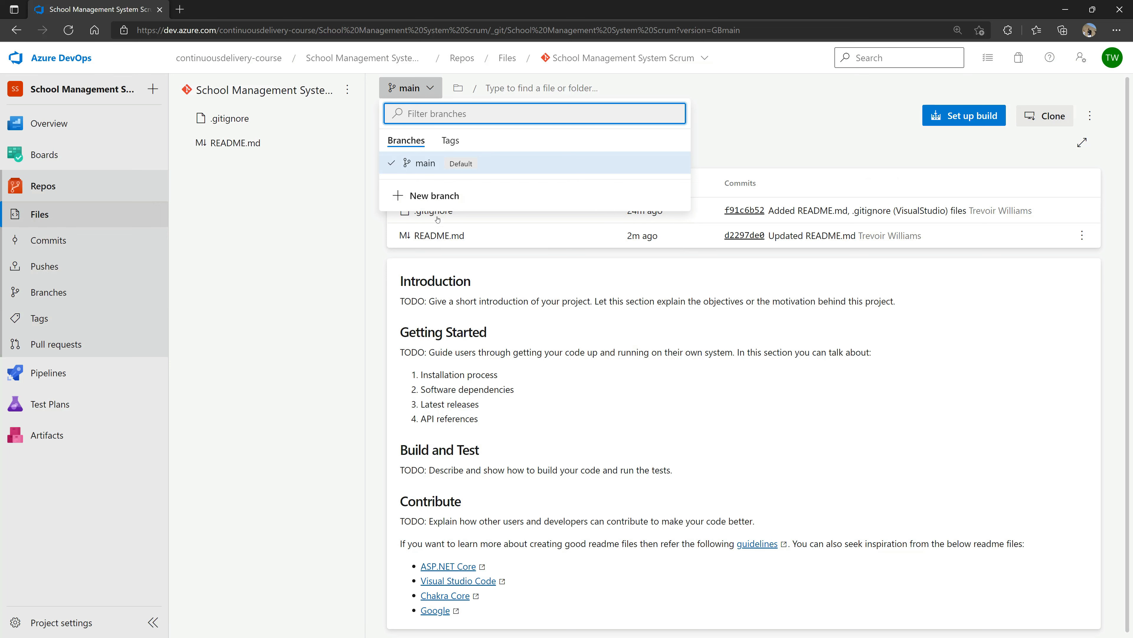
click(431, 195)
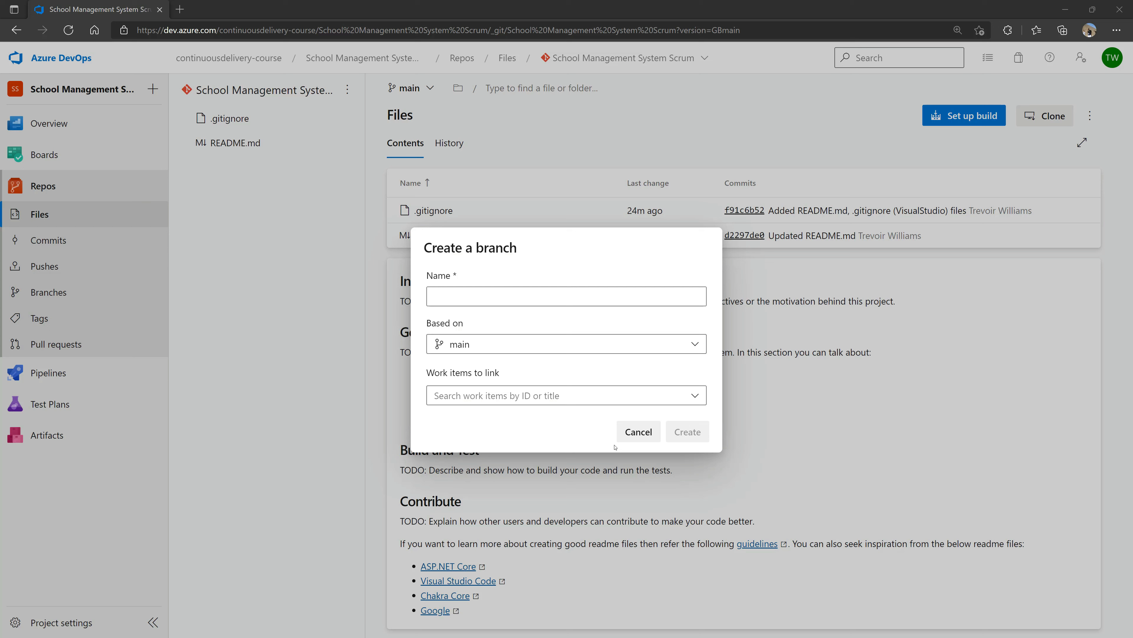
click(516, 297)
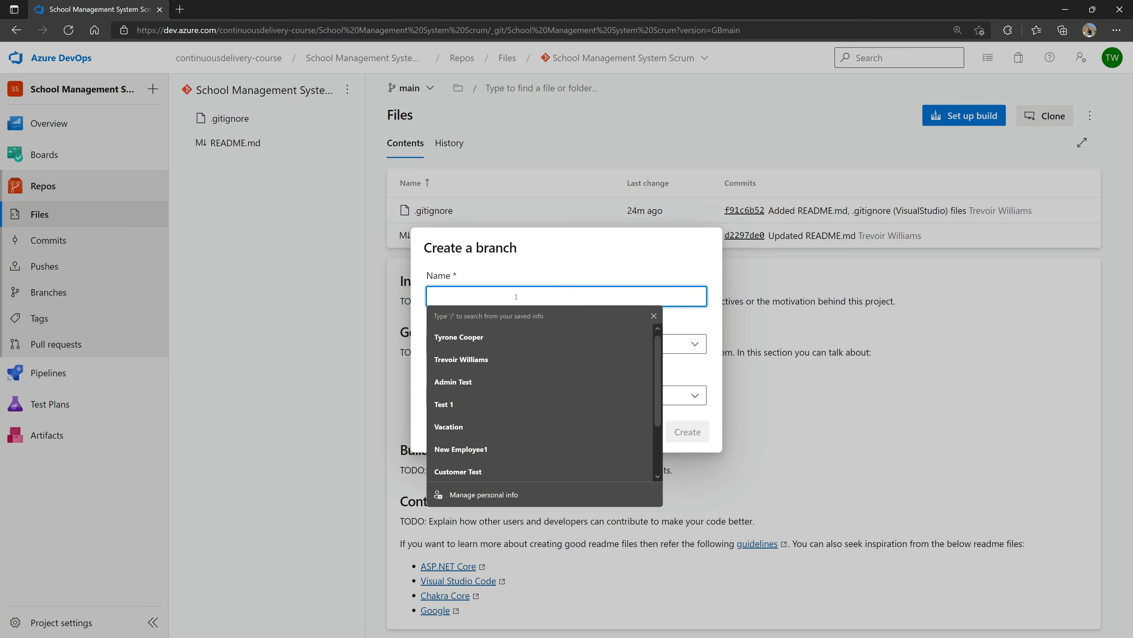
text(P)
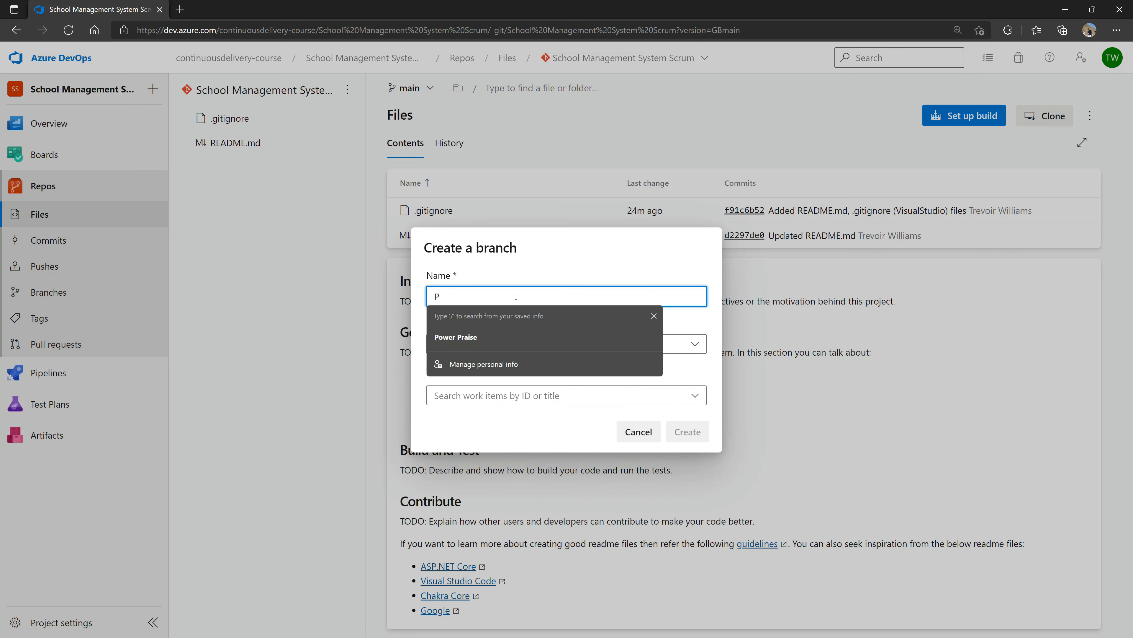
text(arent Portal)
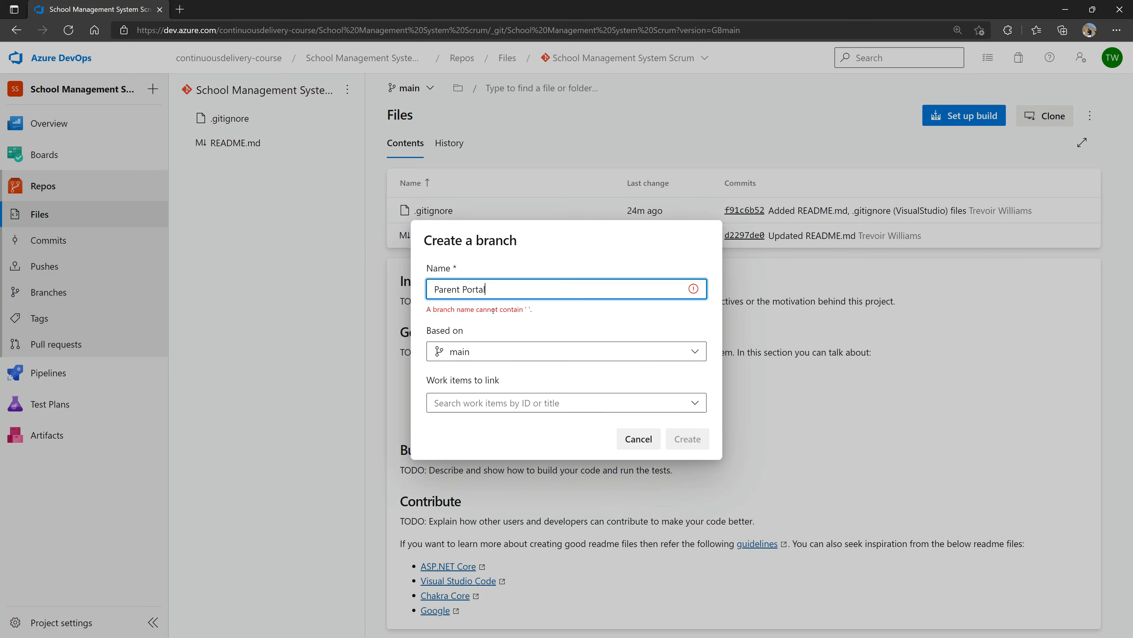
key(ctrl+Left)
key(BackSpace)
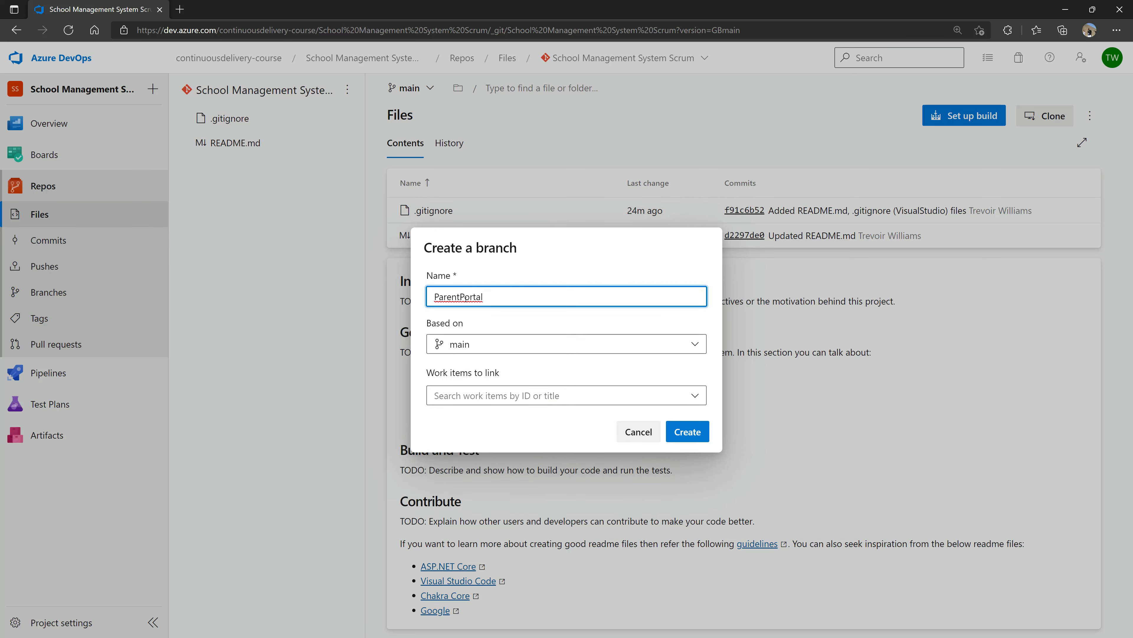
- Base the new branch on main, link it to Epic 13: Parent Portal, and create it
click(477, 345)
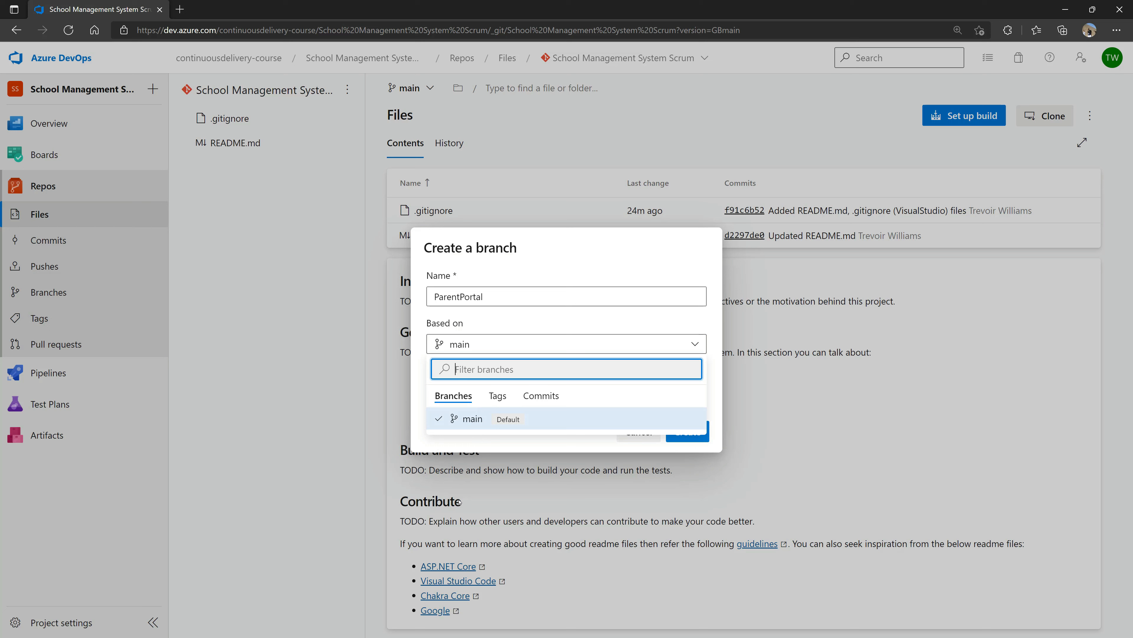
click(466, 418)
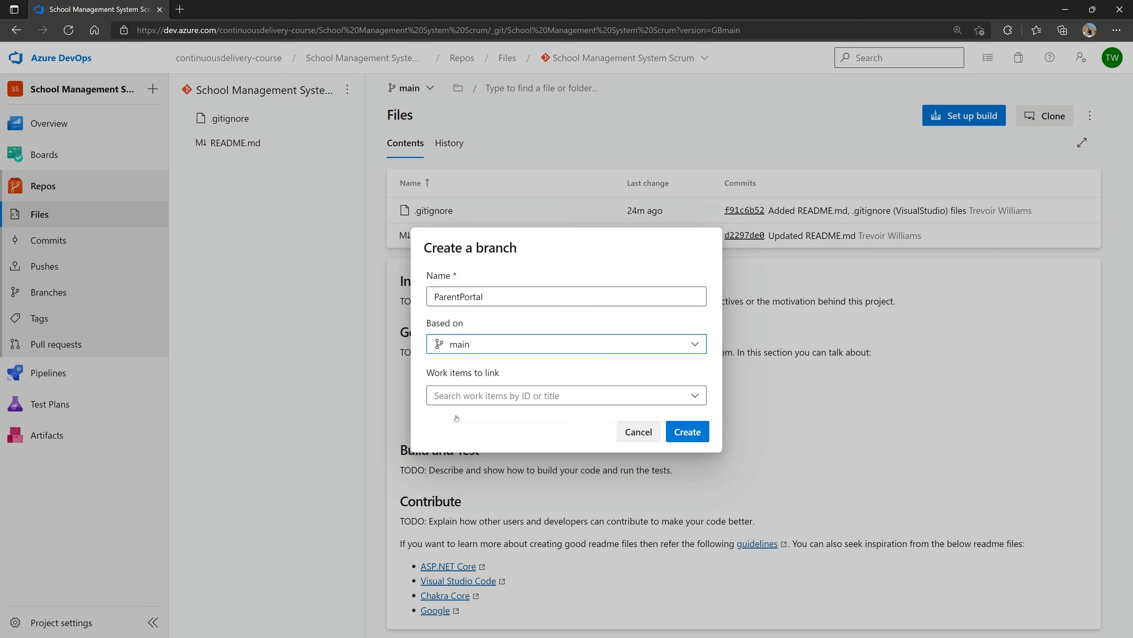
click(554, 394)
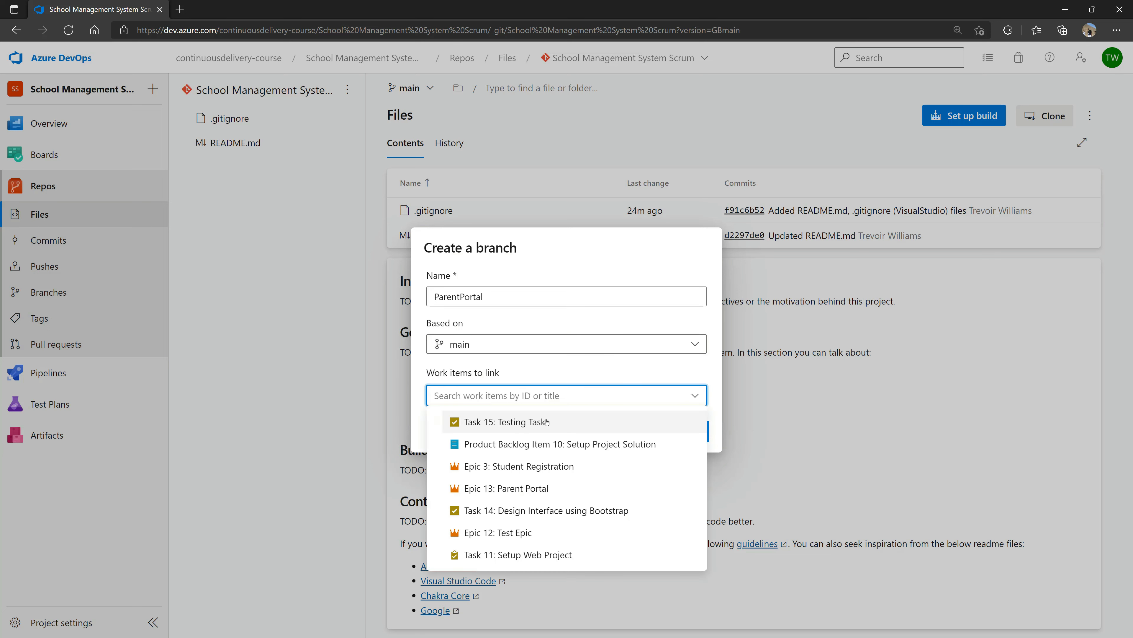
click(499, 489)
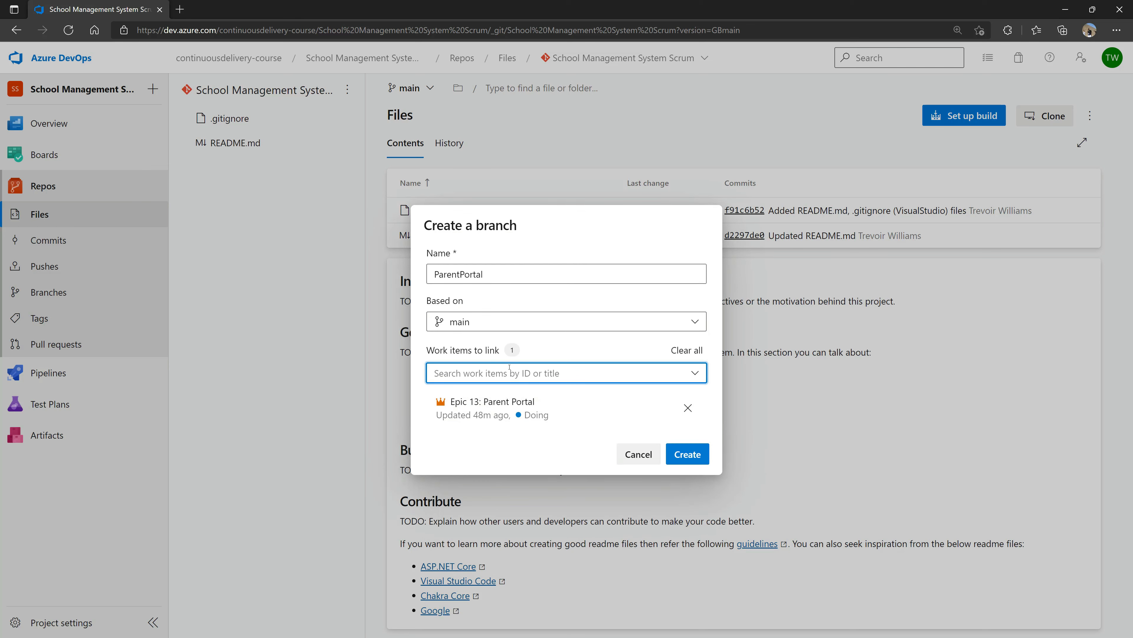
click(687, 454)
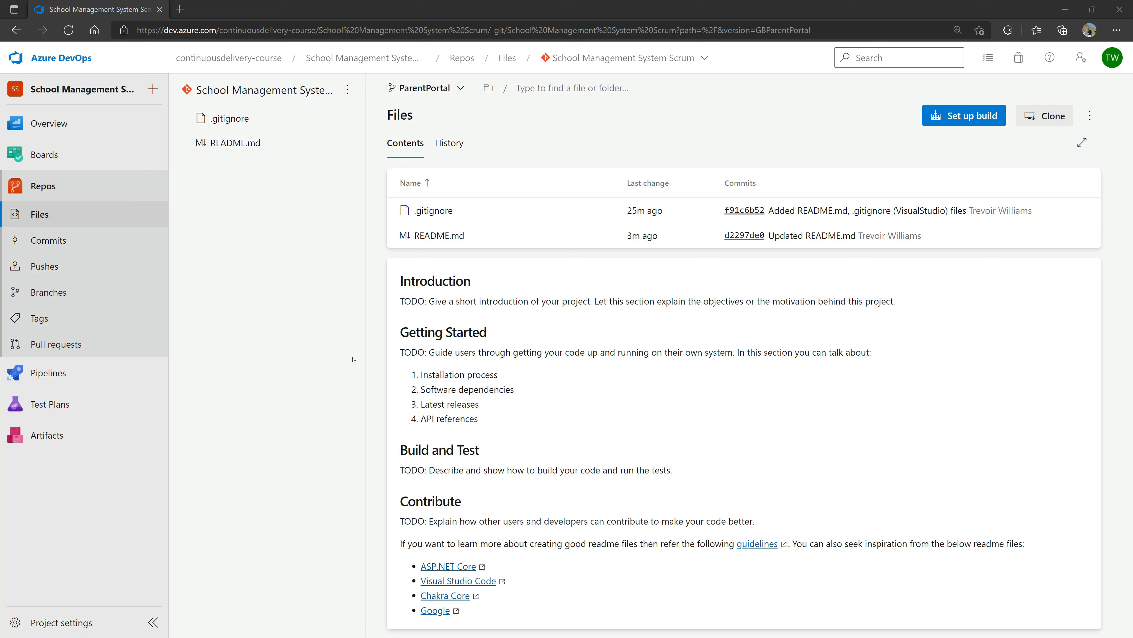
click(441, 86)
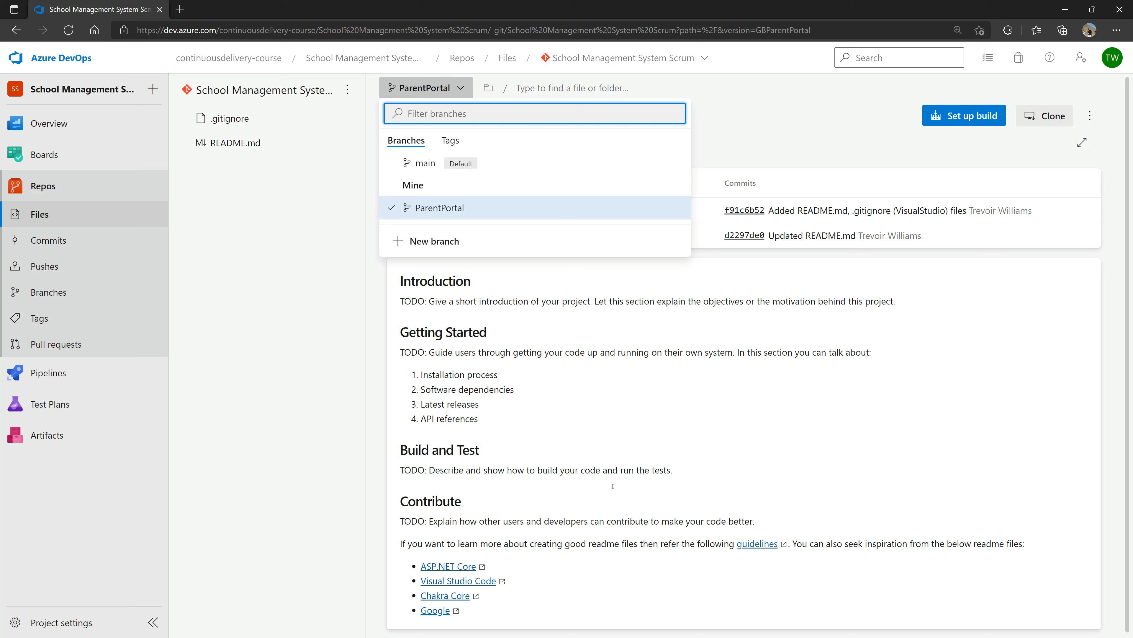
click(447, 92)
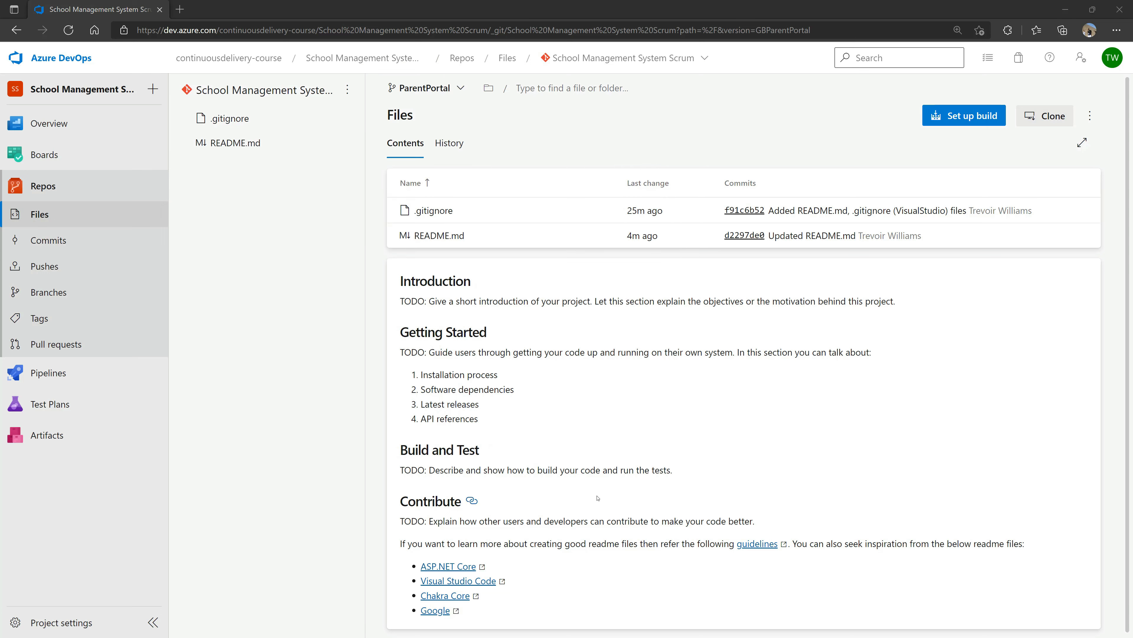
click(446, 93)
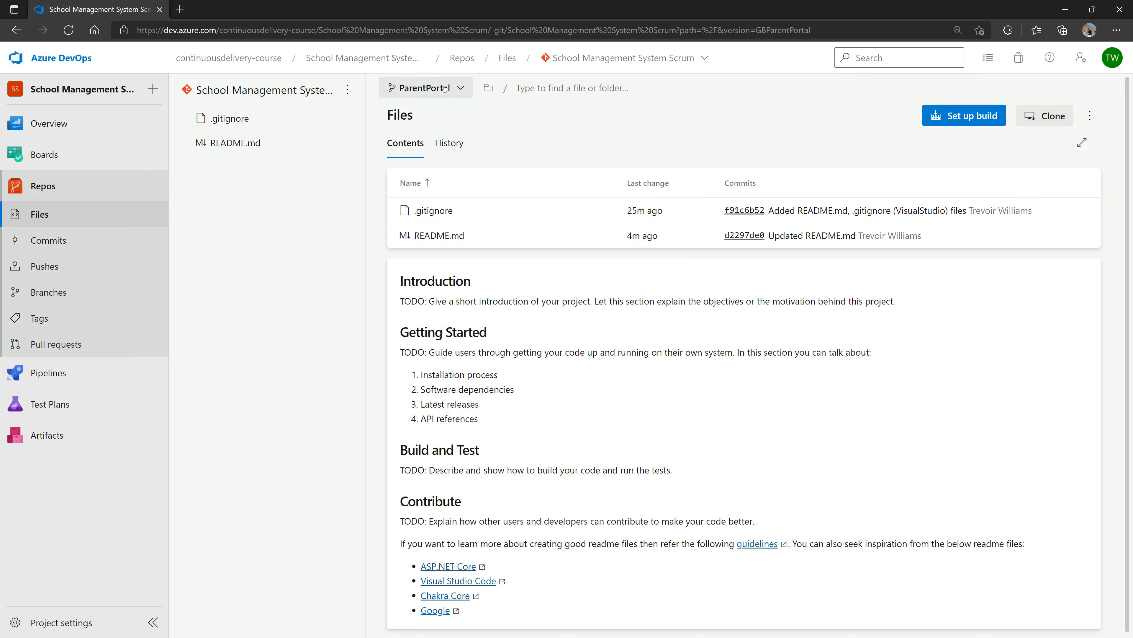
click(555, 333)
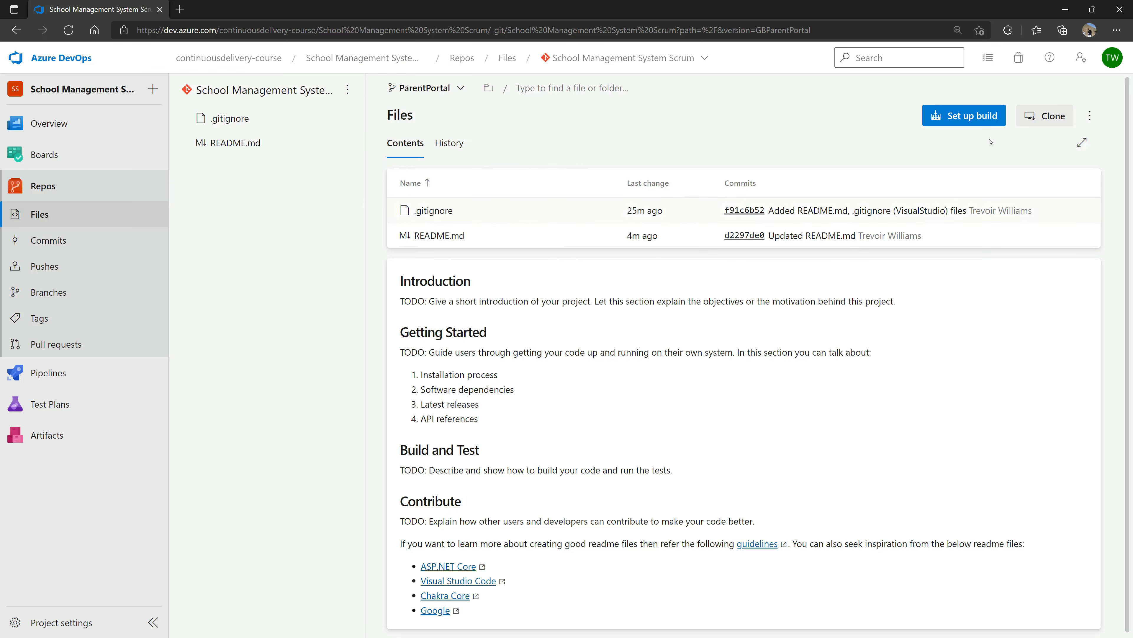
click(1090, 116)
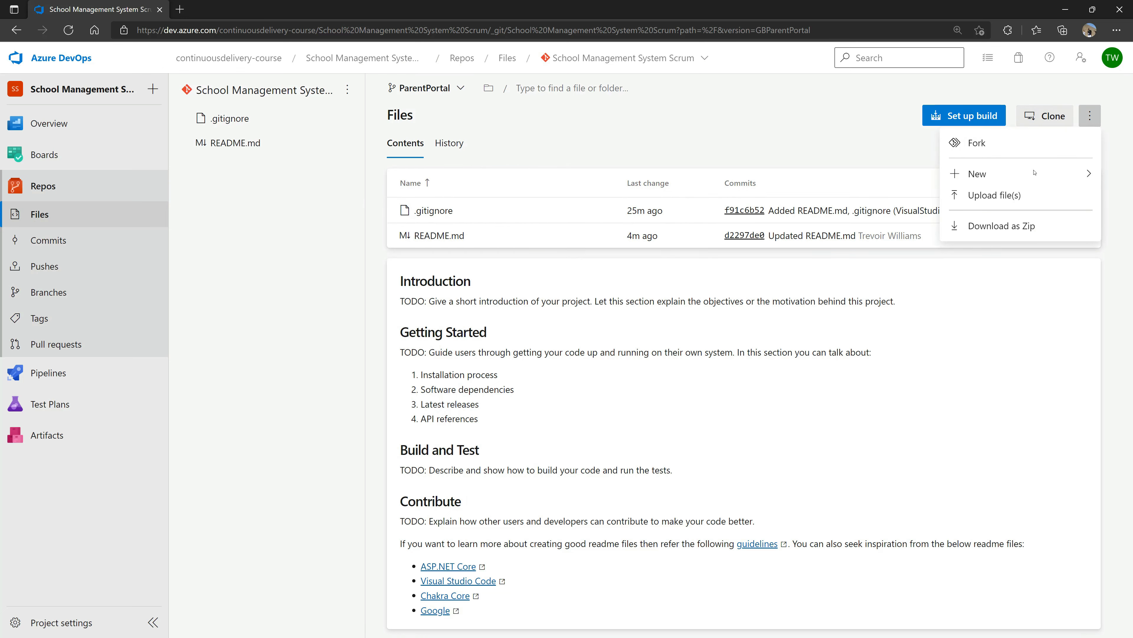
click(891, 323)
- Edit README.md on the ParentPortal branch, adding a blank line and "#### Working on the parent portal" at the end
click(240, 148)
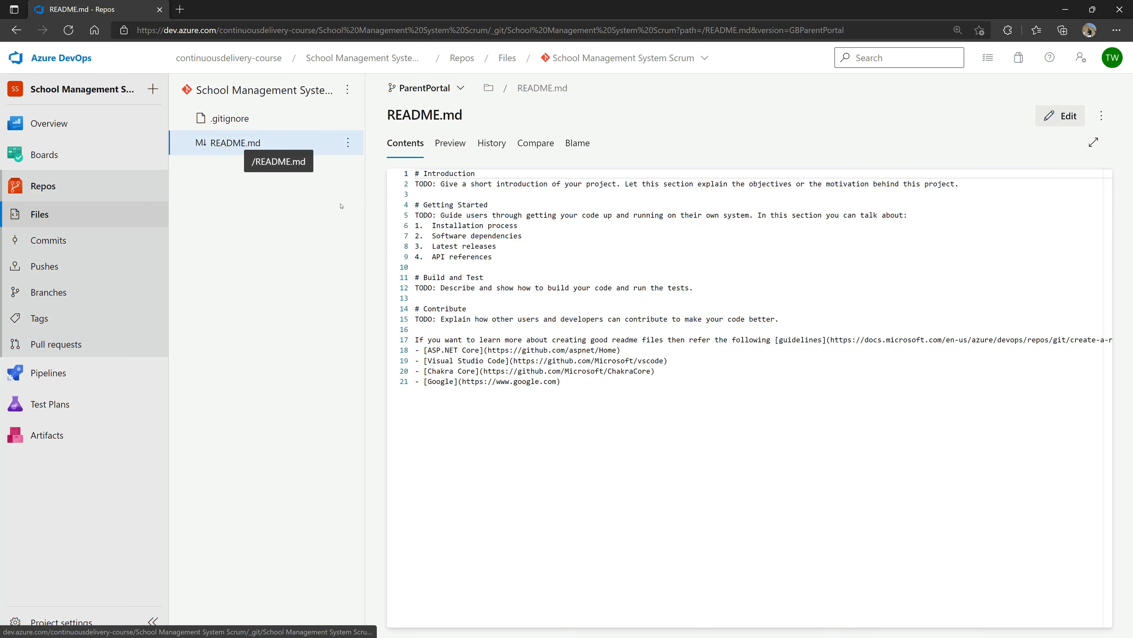
click(1063, 115)
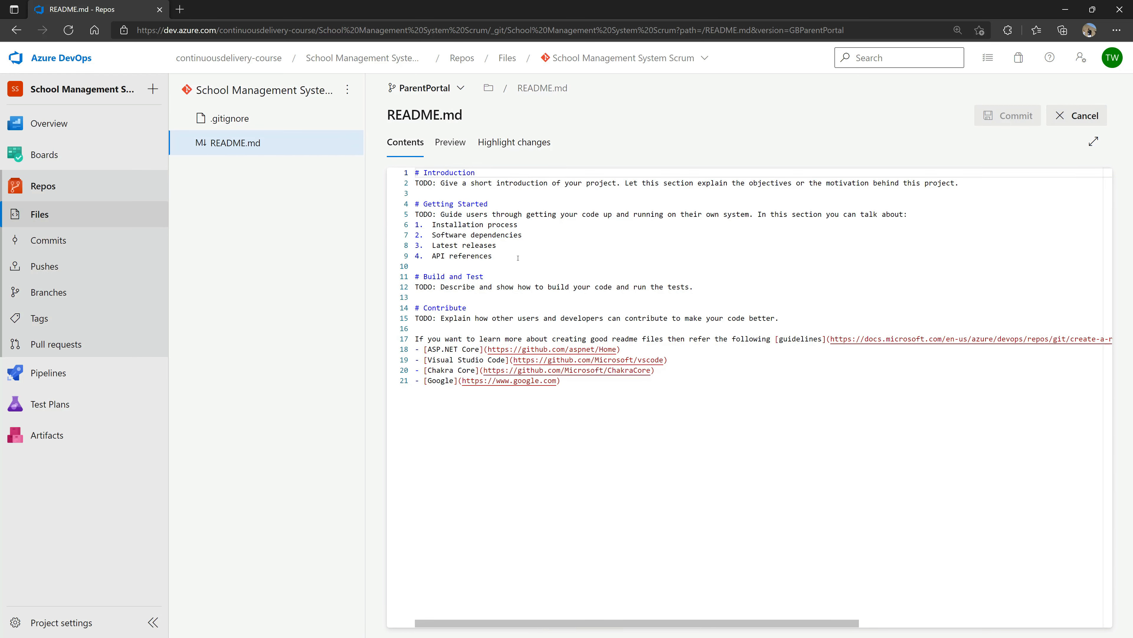
click(508, 260)
click(595, 393)
key(Return)
key(Return)
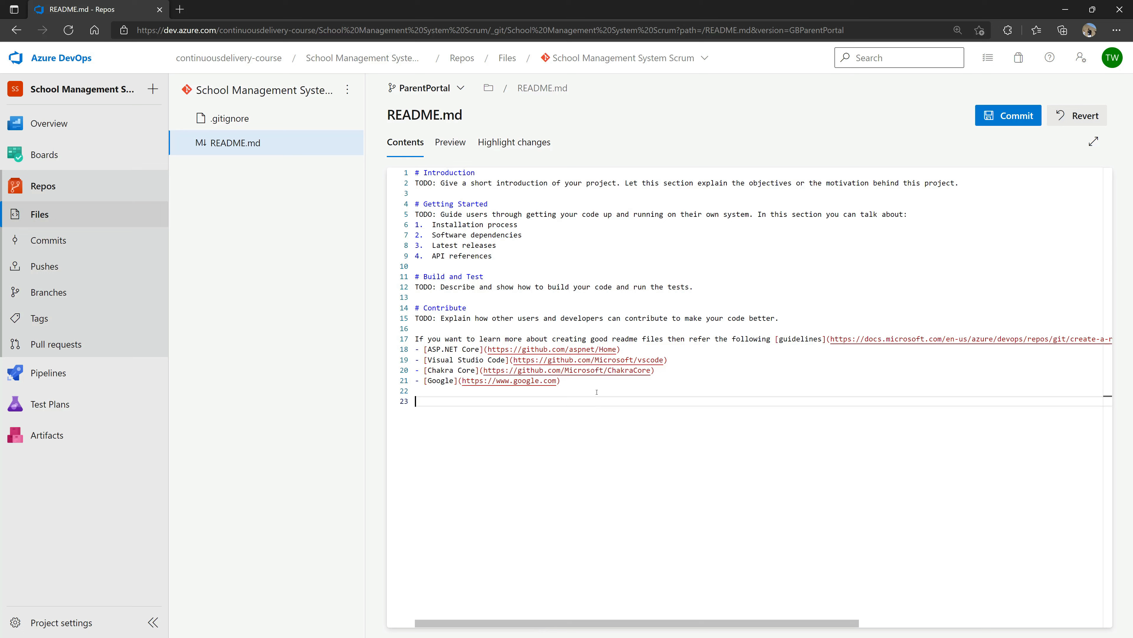
text(#### Working on the parent portal)
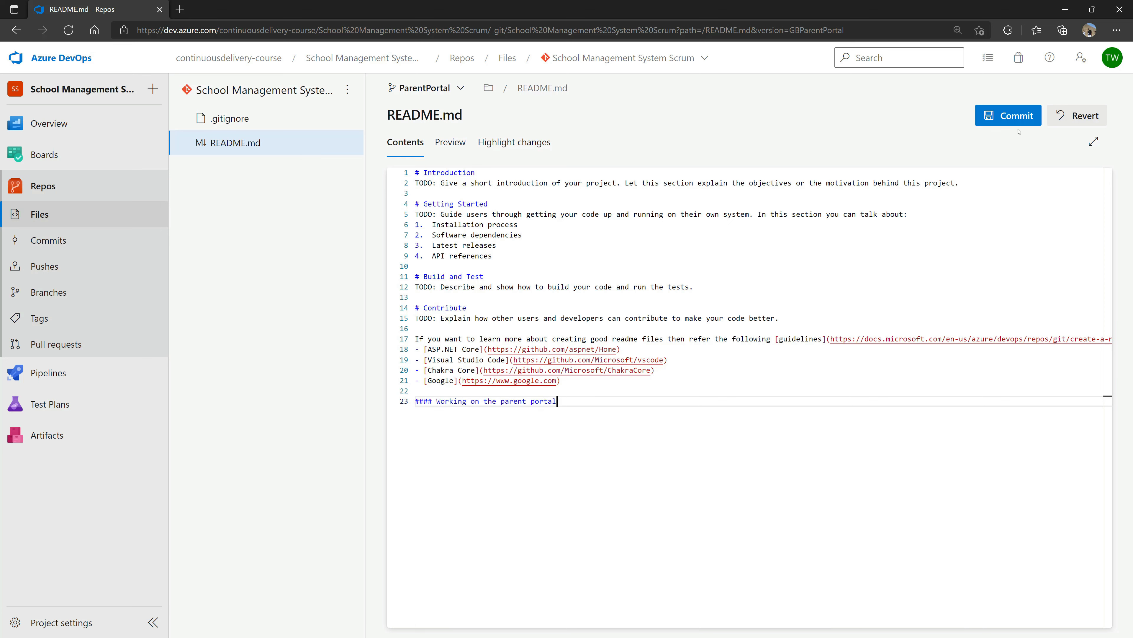
- Commit the README.md change to ParentPortal with the comment "Added Parent Portal Work", linked to Task 15: Testing Tasks
click(1006, 117)
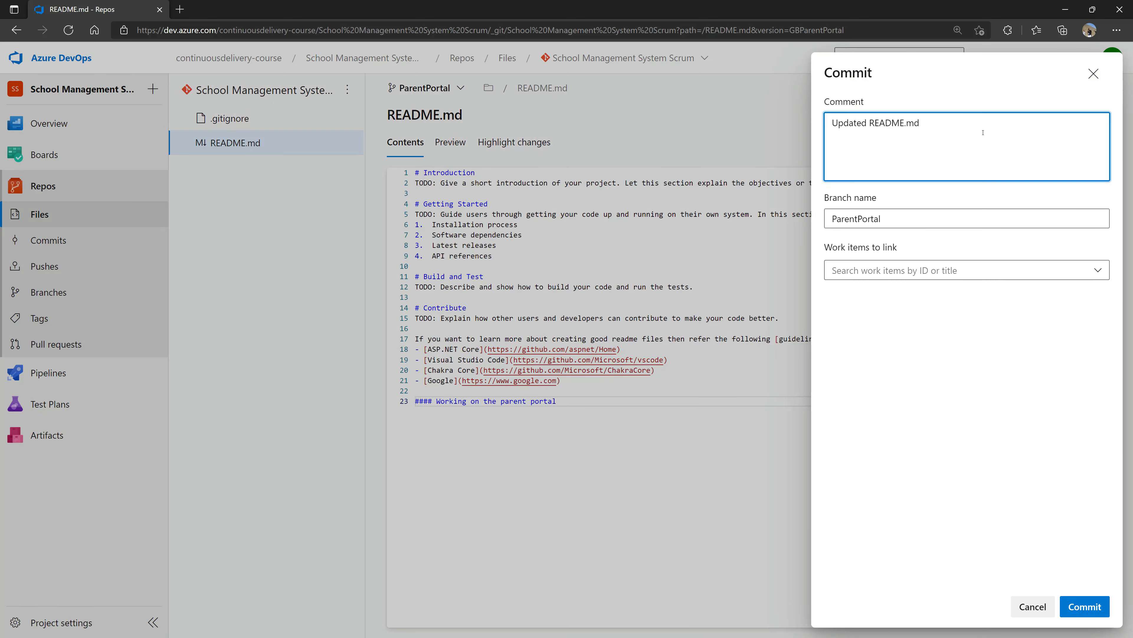
key(ctrl+a)
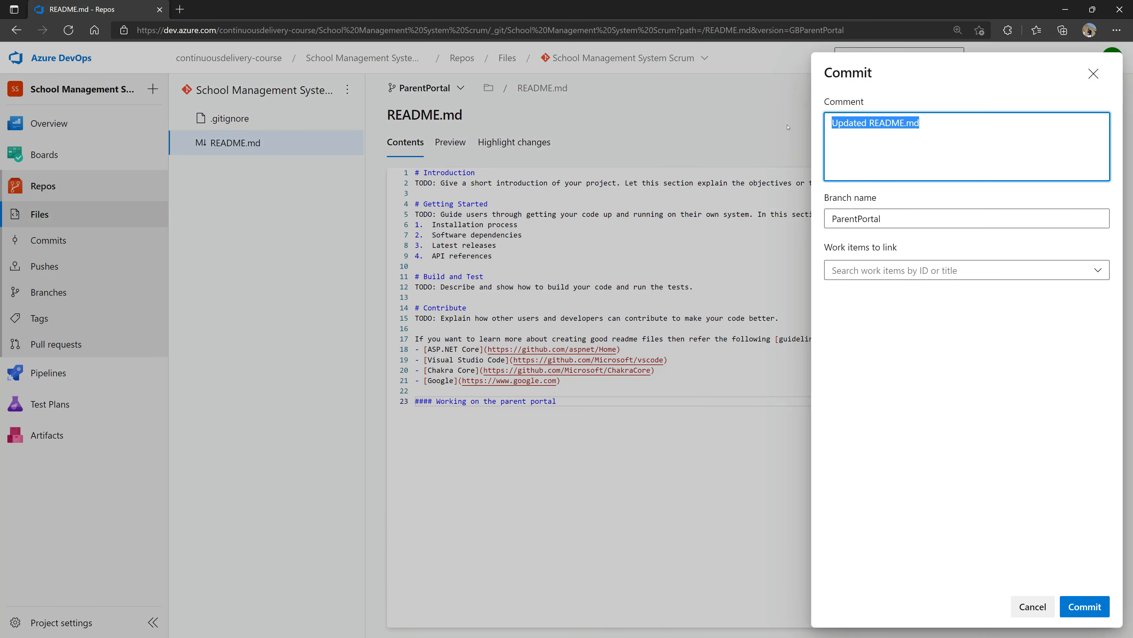
text(Added Parent)
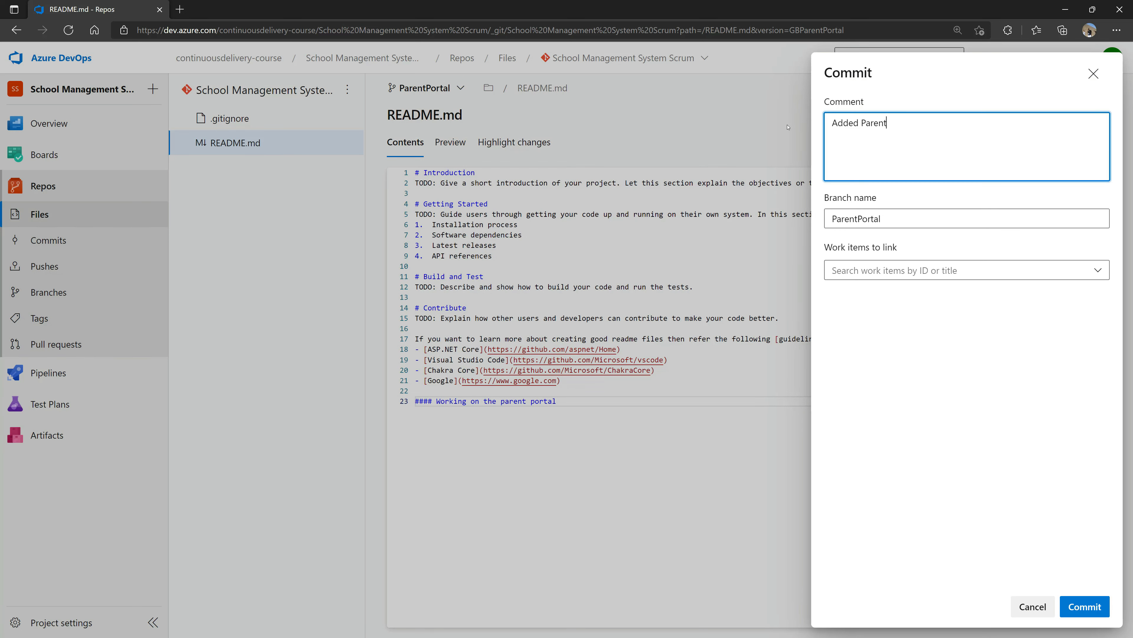
text( Portal Work)
click(927, 273)
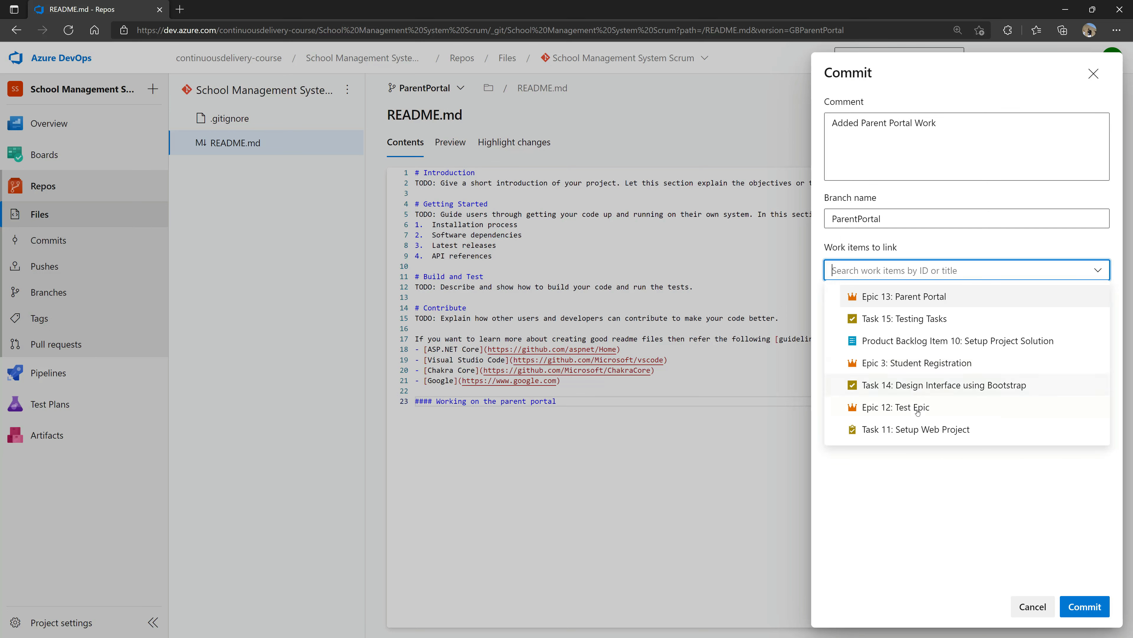
click(907, 318)
click(1084, 607)
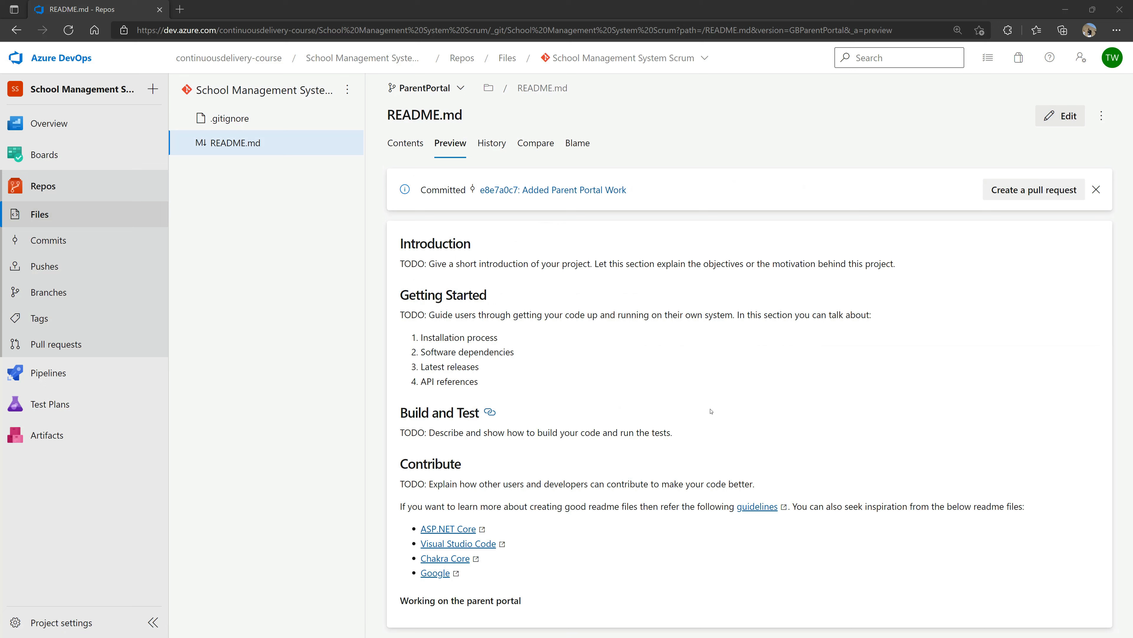
- Start a pull request from ParentPortal into main and add the suggested user as a reviewer
click(1040, 190)
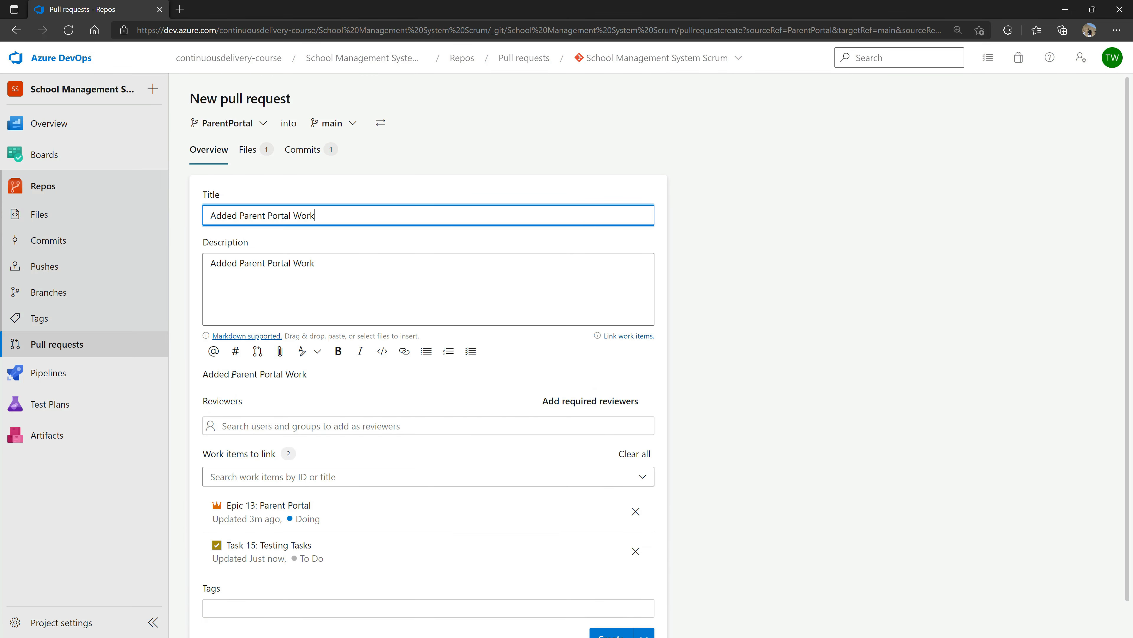
click(314, 426)
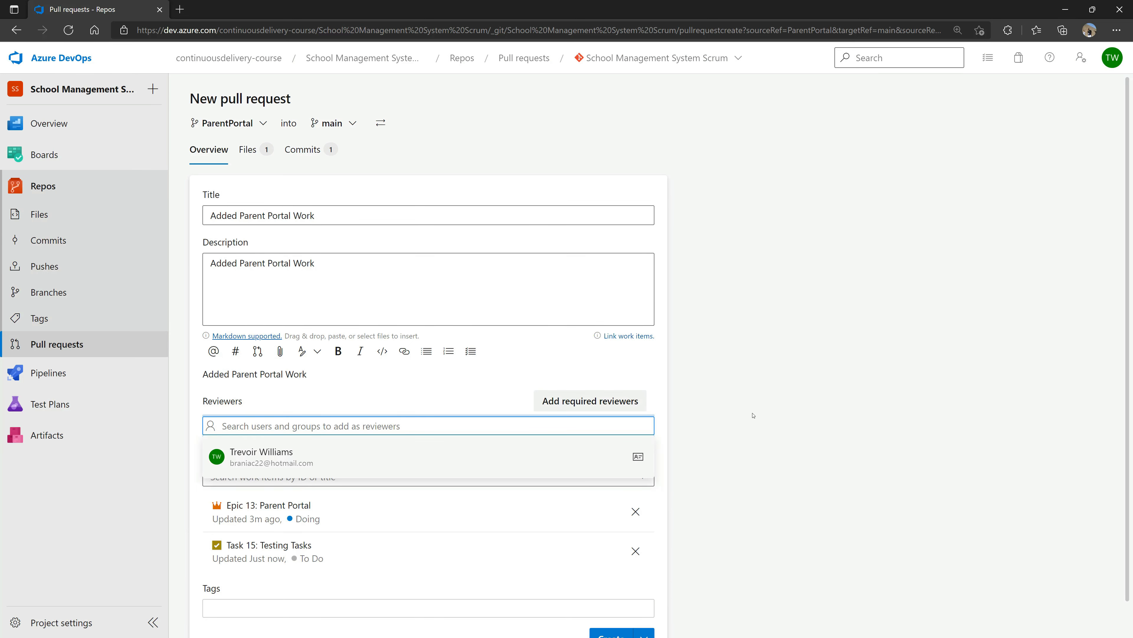
click(267, 457)
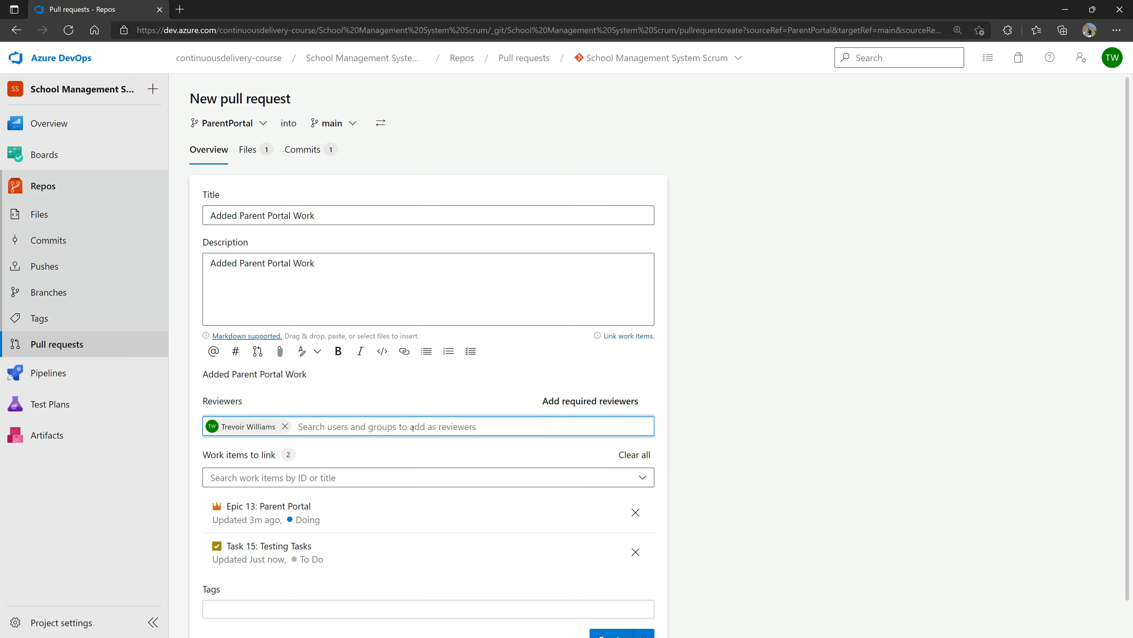
- Create the Added Parent Portal Work pull request and check its merge conflict status
scroll(750, 447, down, 2)
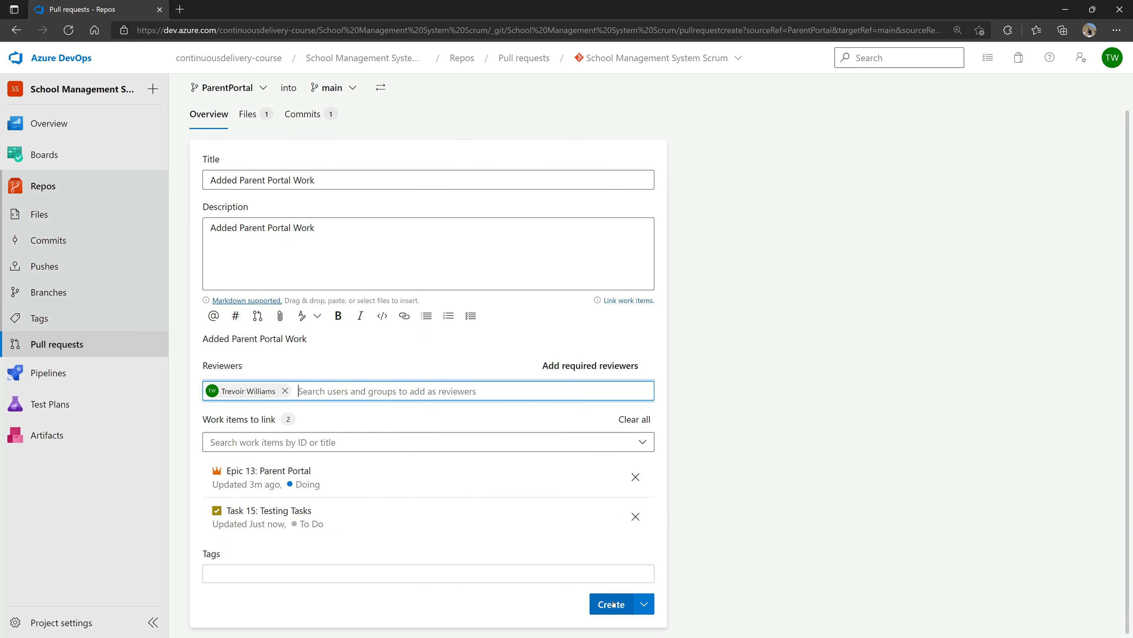
click(613, 604)
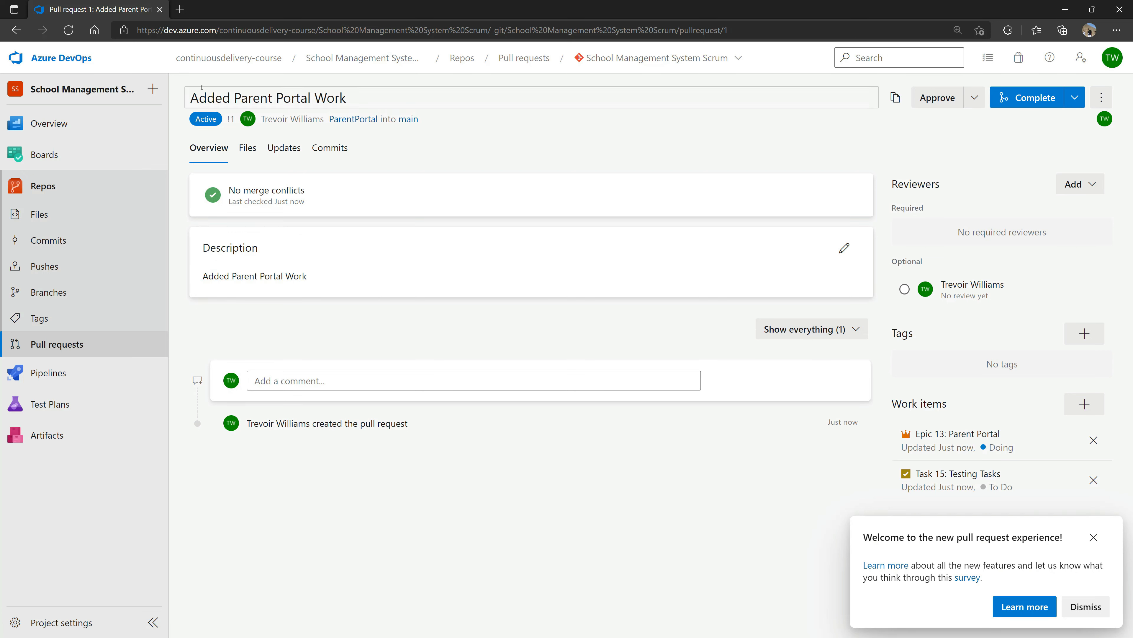
drag(227, 190, 324, 196)
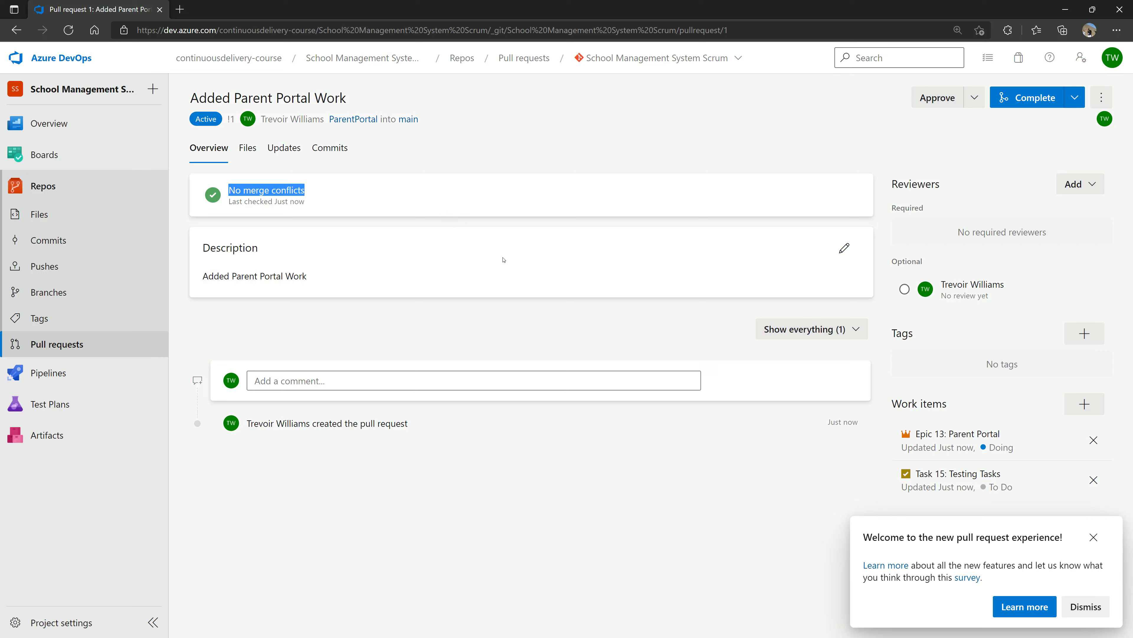
- Examine the pull request's options for adding optional or required reviewers and for approving or rejecting it
click(904, 290)
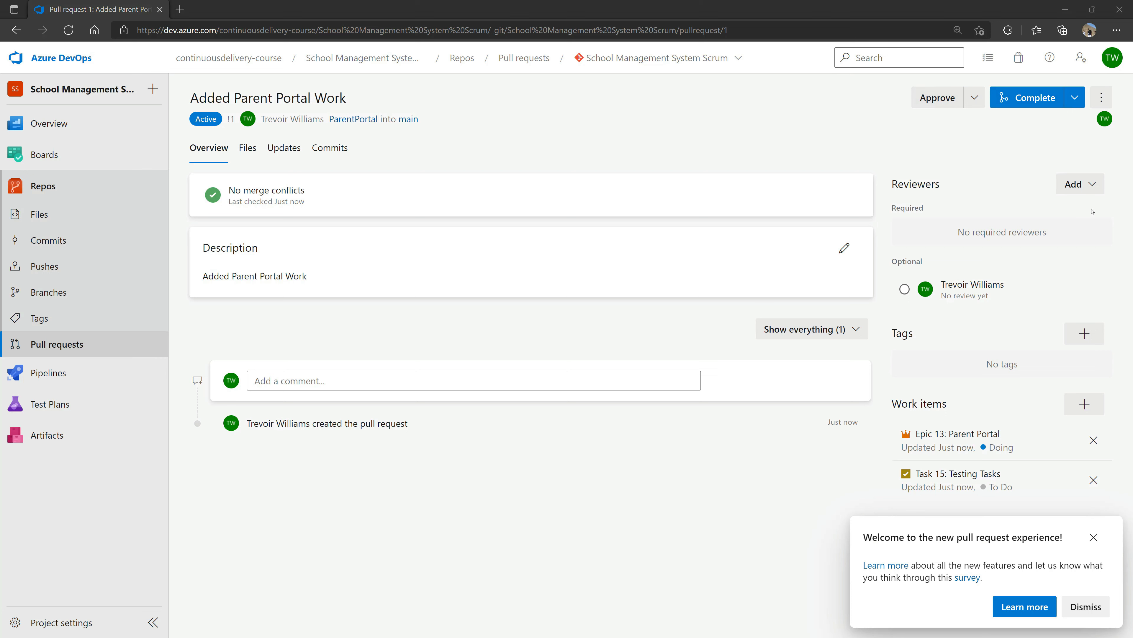
click(1079, 184)
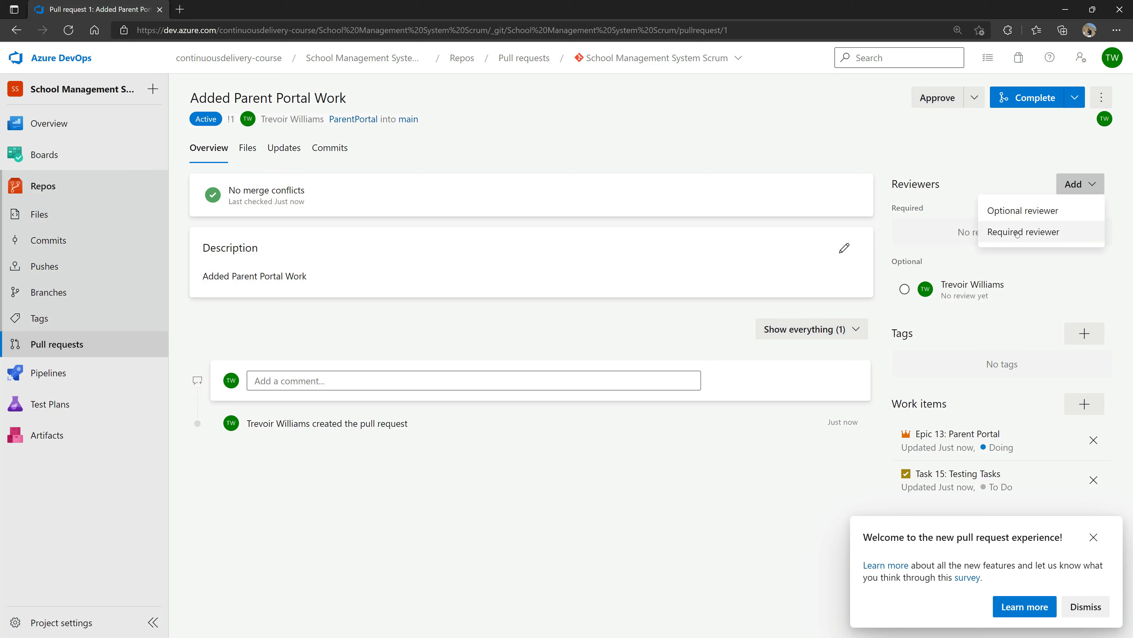
click(896, 153)
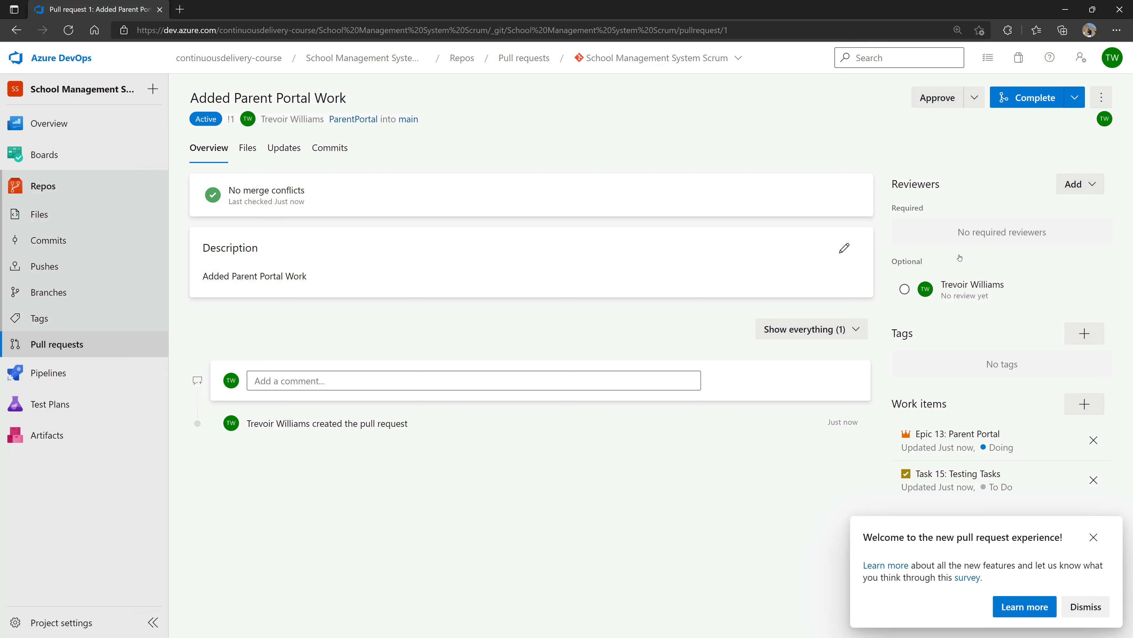
click(975, 97)
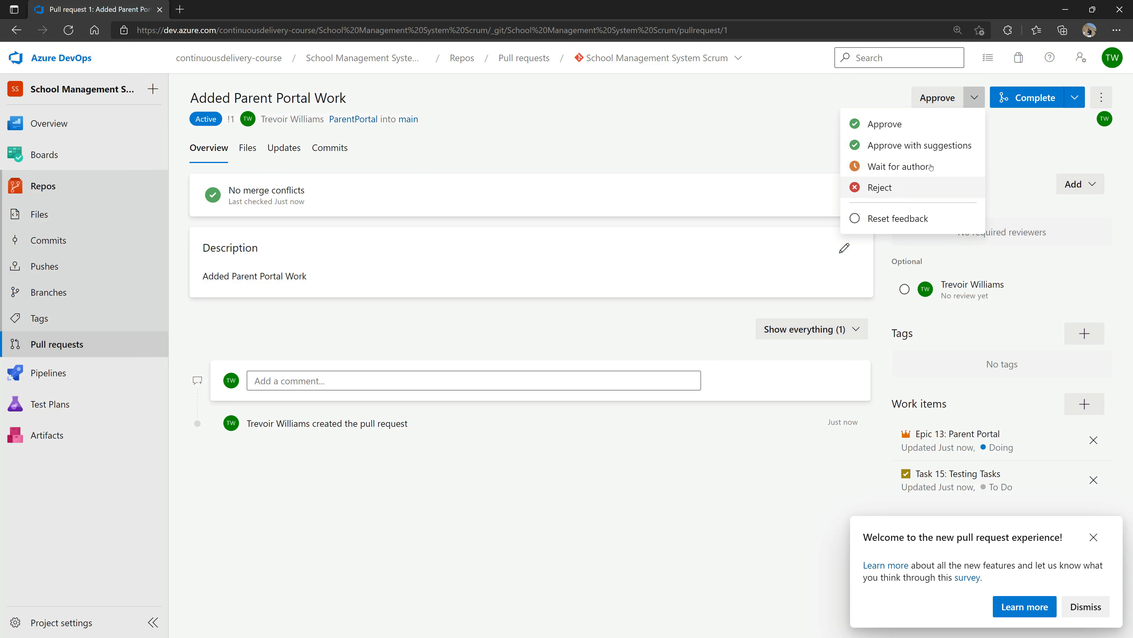
click(1034, 145)
- Start completing the pull request and review the available merge types, keeping Merge (no fast forward)
click(1074, 97)
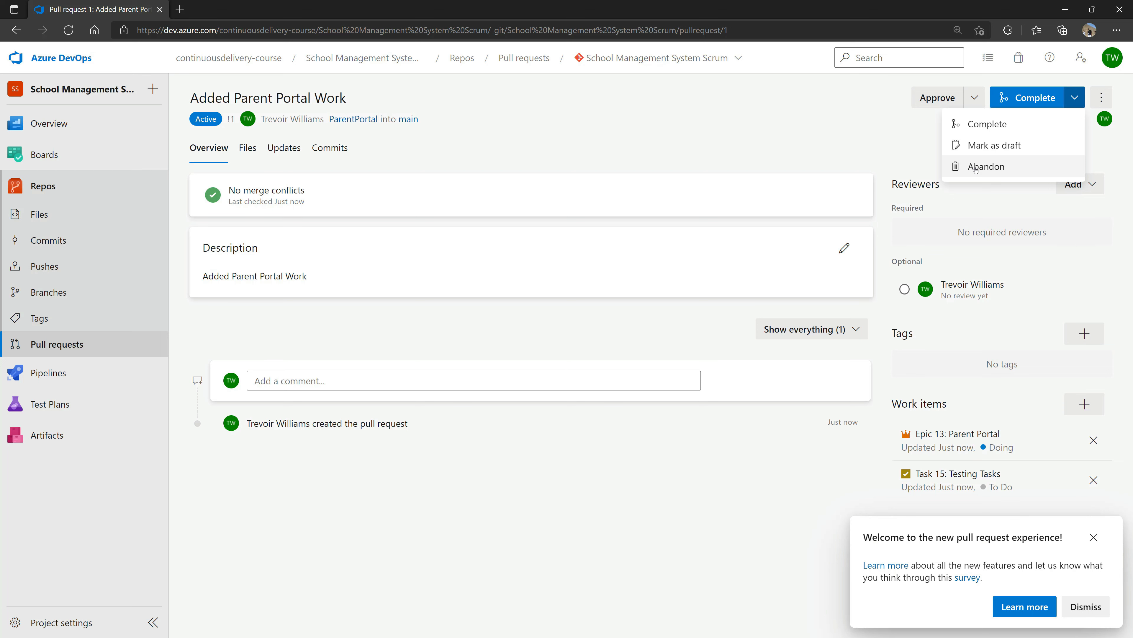
click(978, 123)
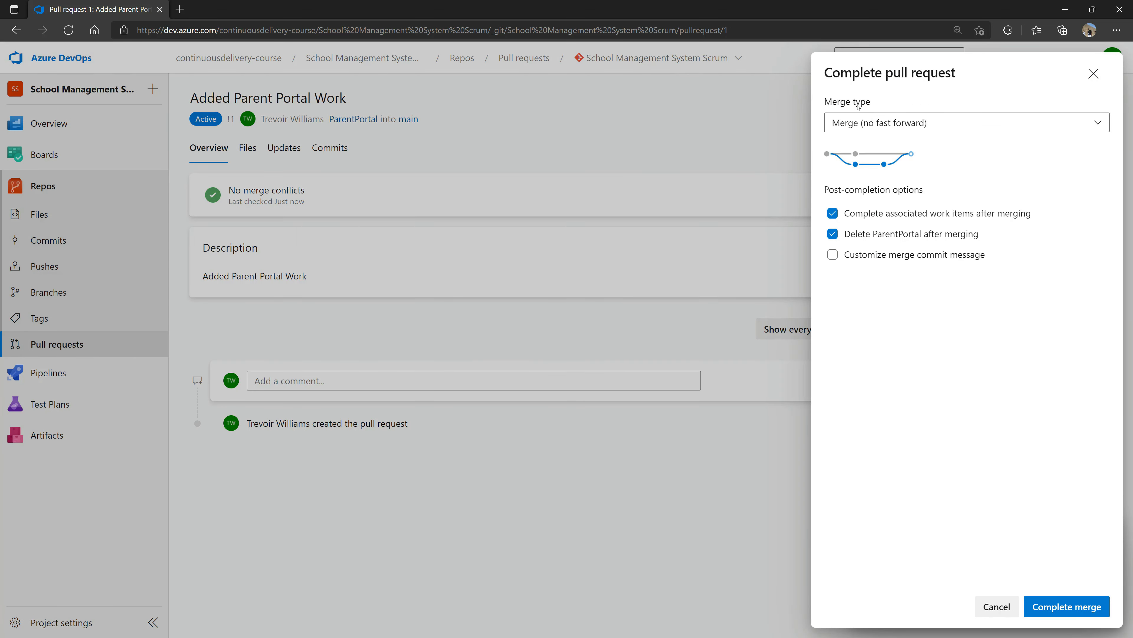
click(901, 121)
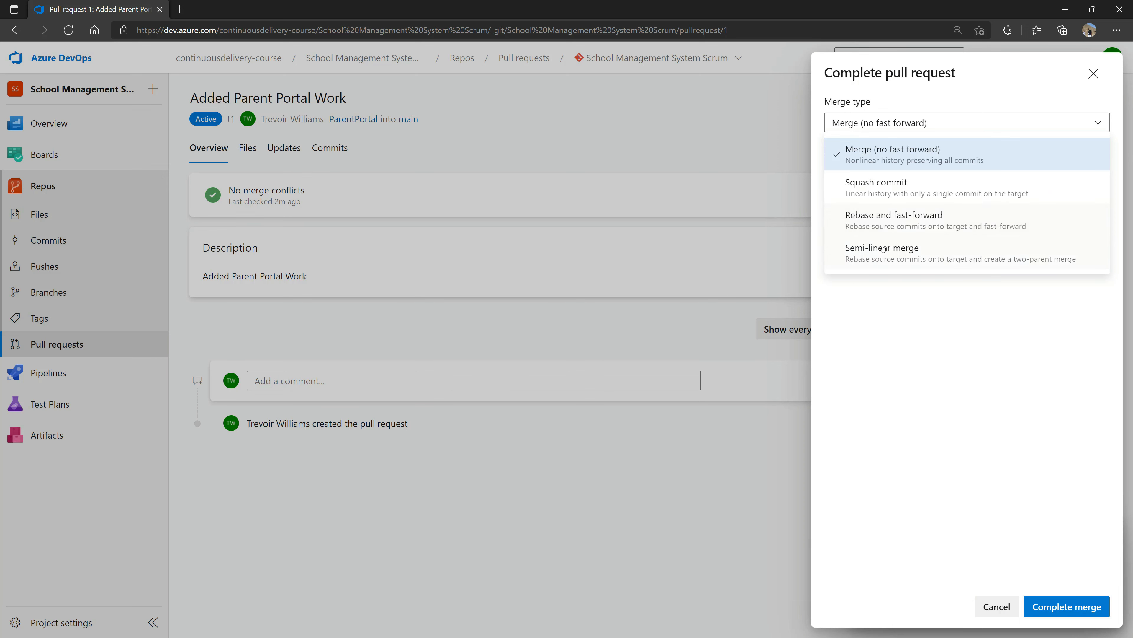
click(916, 368)
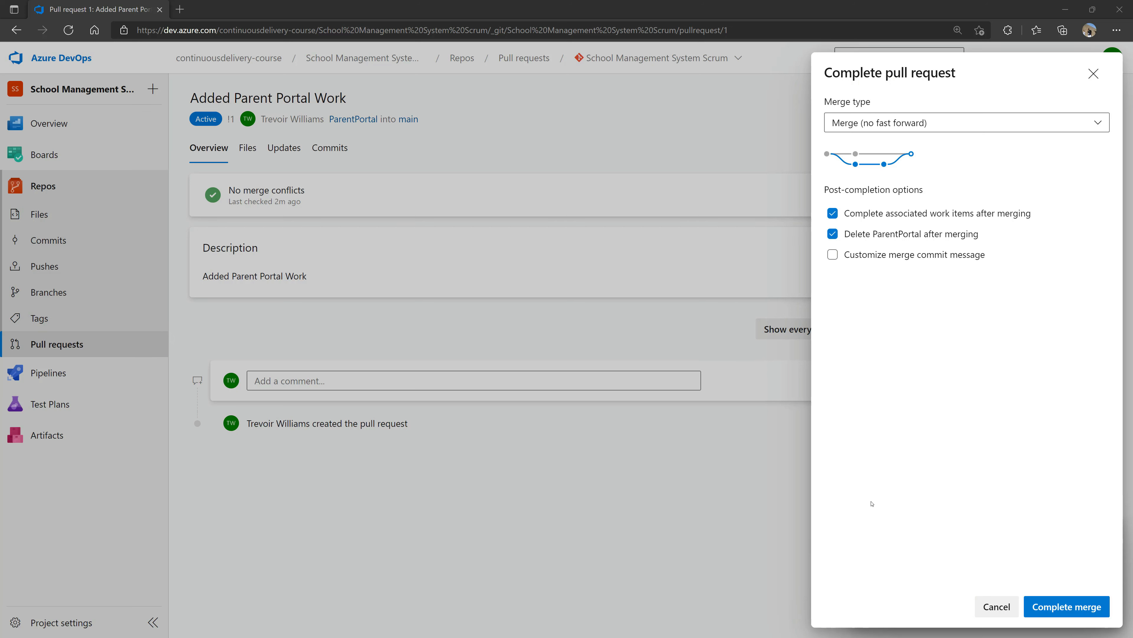
click(922, 255)
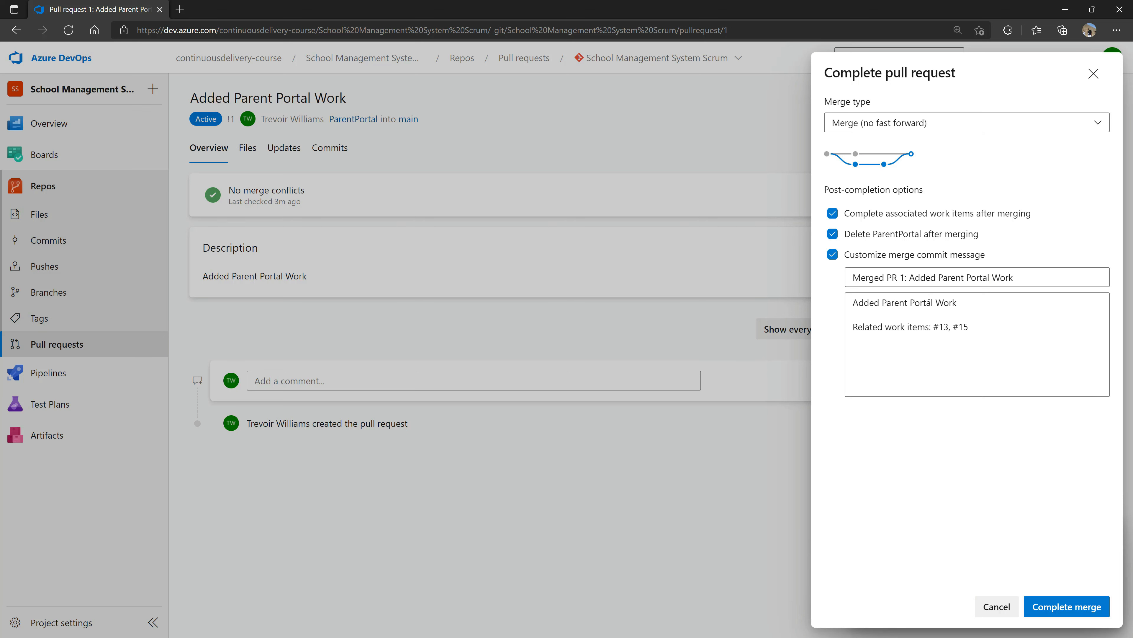
click(979, 335)
key(ctrl+a)
click(912, 278)
key(ctrl+a)
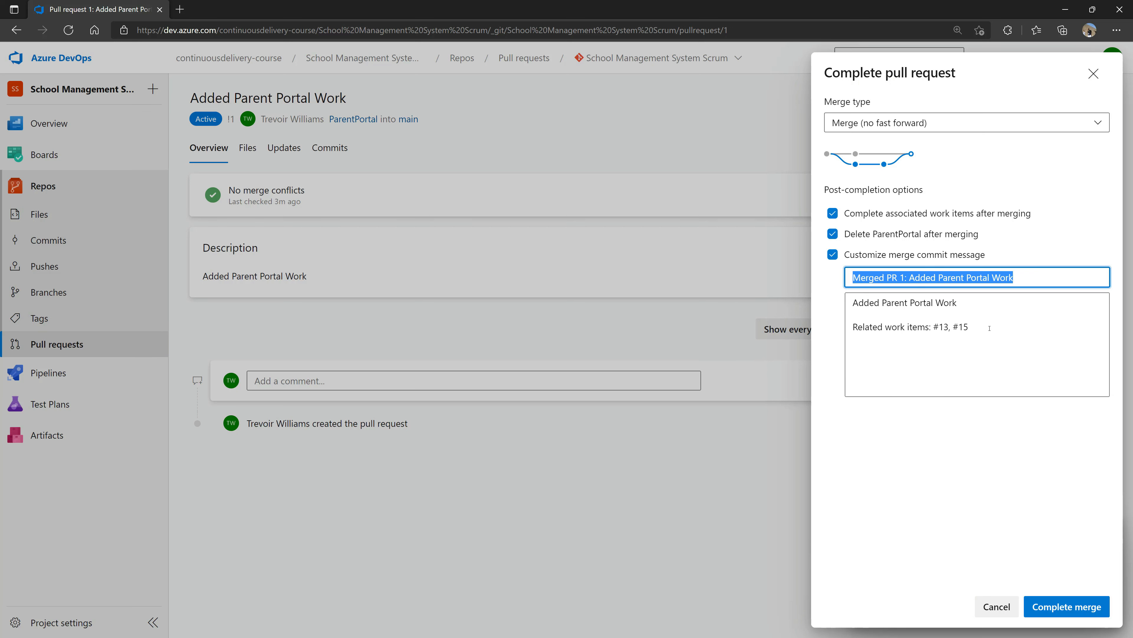
click(897, 258)
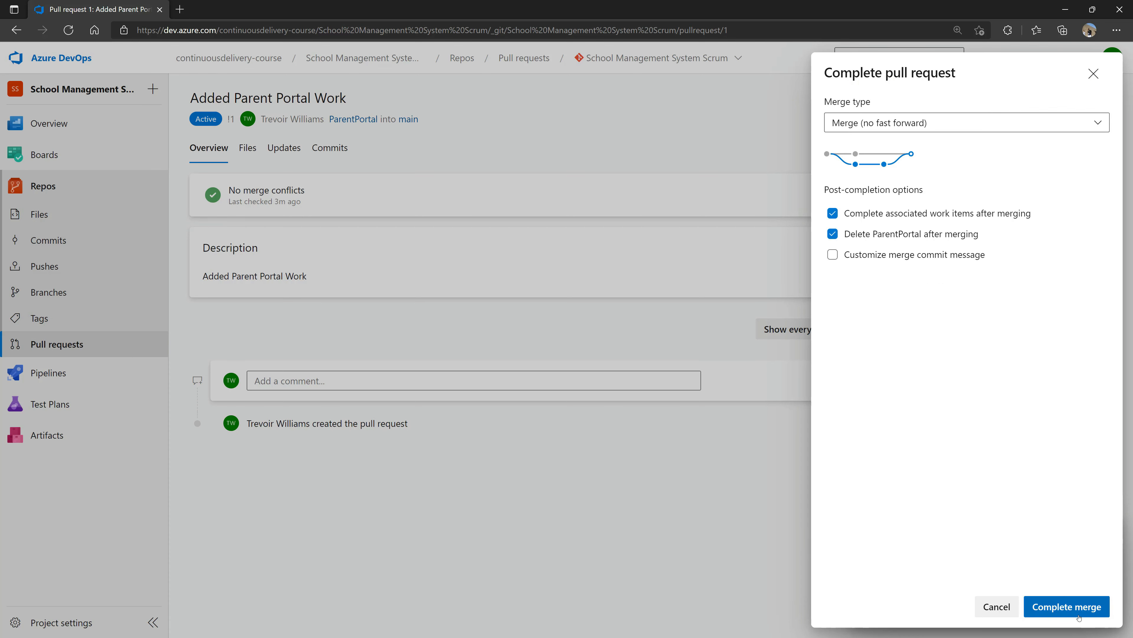
- Complete the merge into main, with associated work items completed and the ParentPortal branch deleted after merging
click(1066, 606)
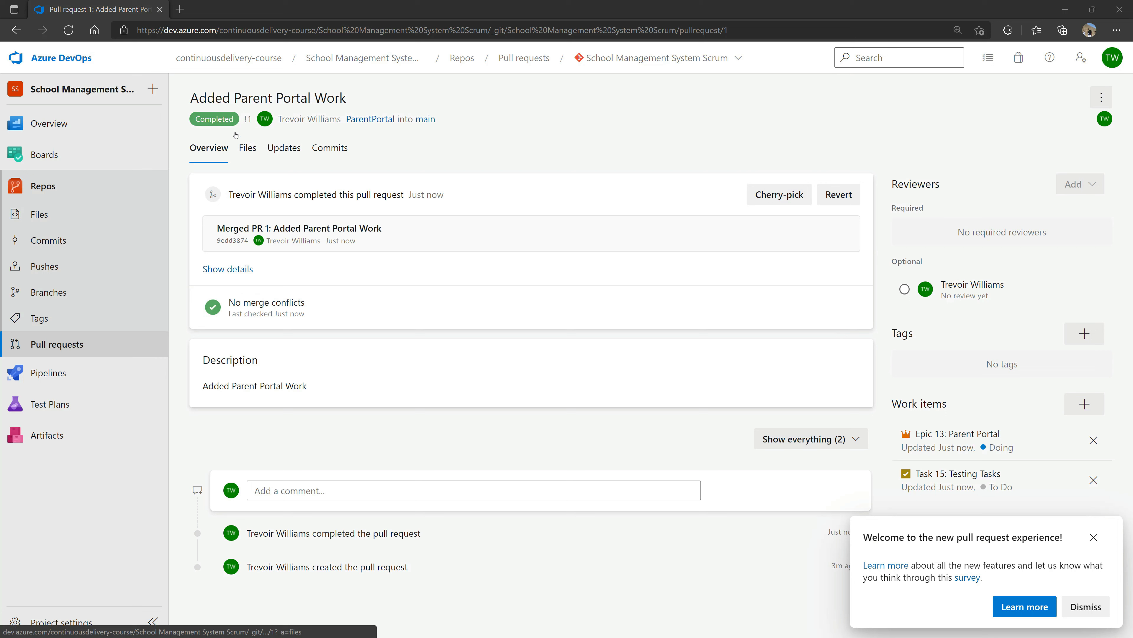
drag(248, 120, 248, 120)
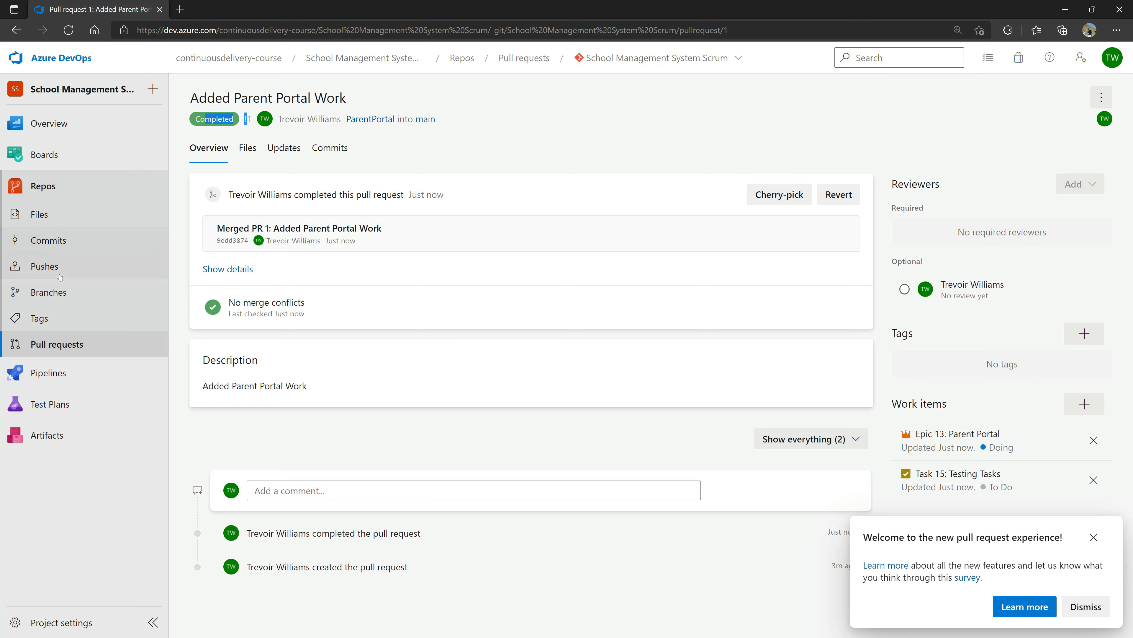
- Open main's latest commit from the branch list to review its README.md changes, and view main's commit history
click(58, 294)
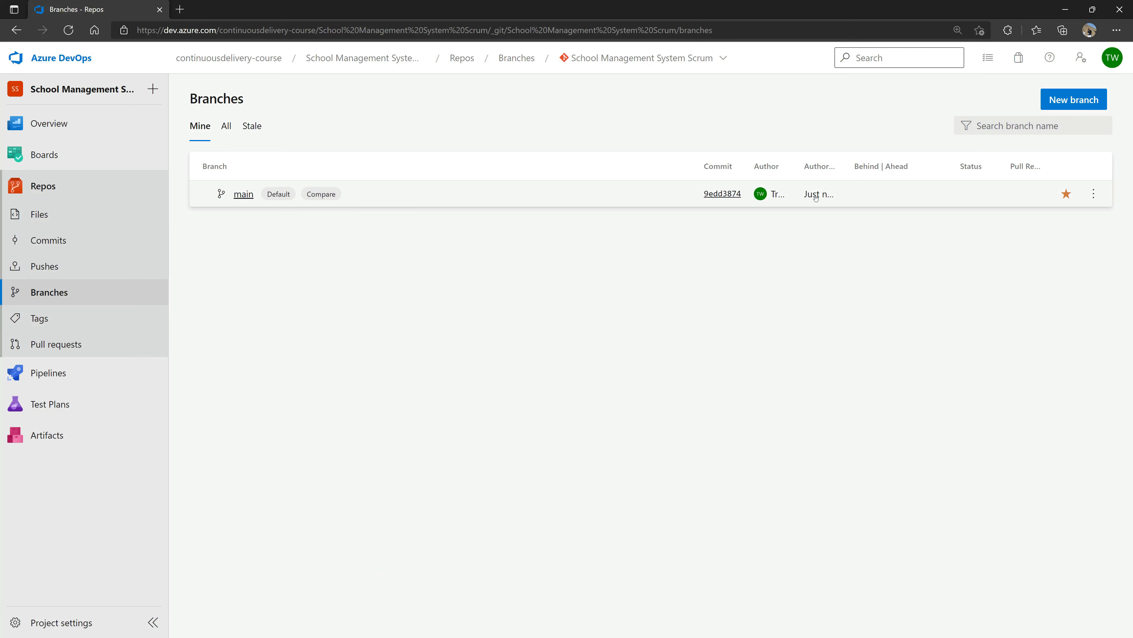
click(722, 193)
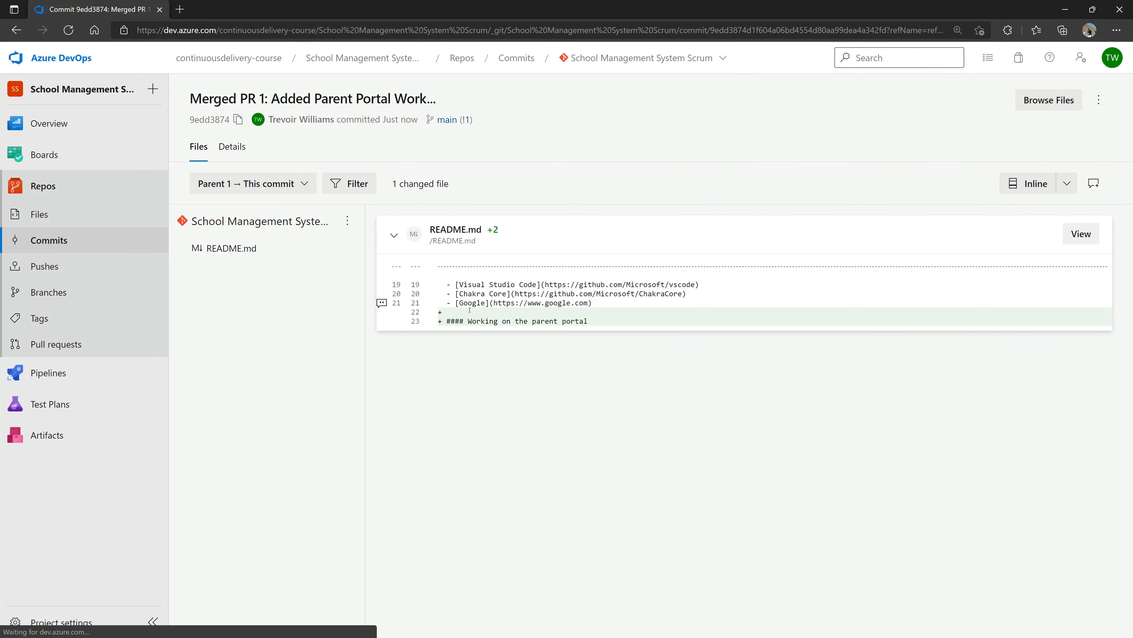
drag(446, 321, 589, 323)
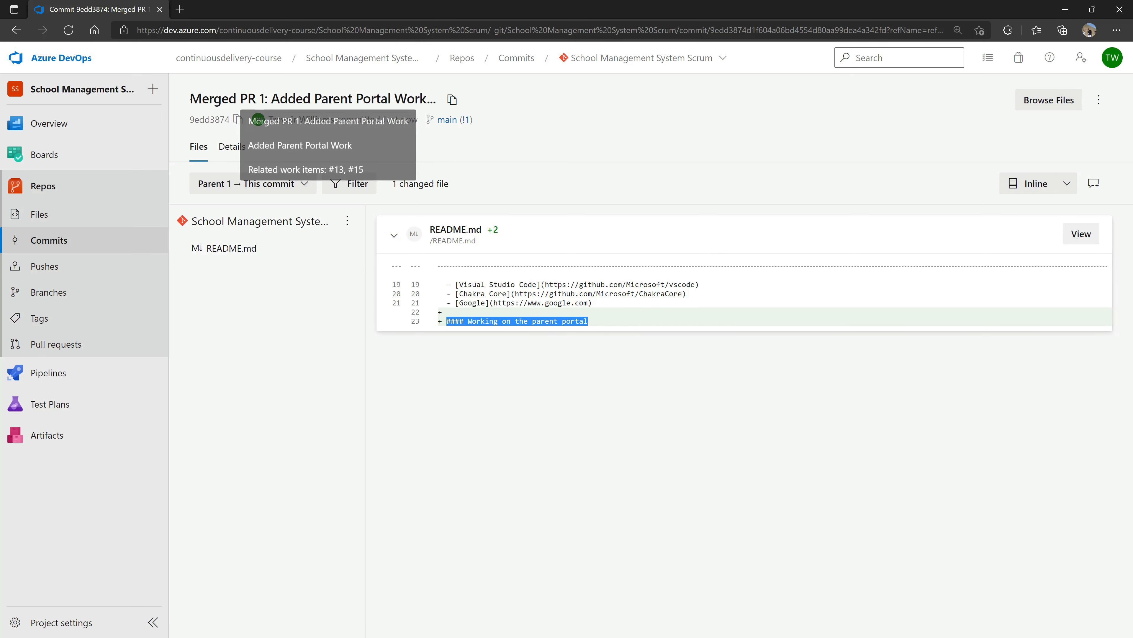
drag(190, 98, 195, 99)
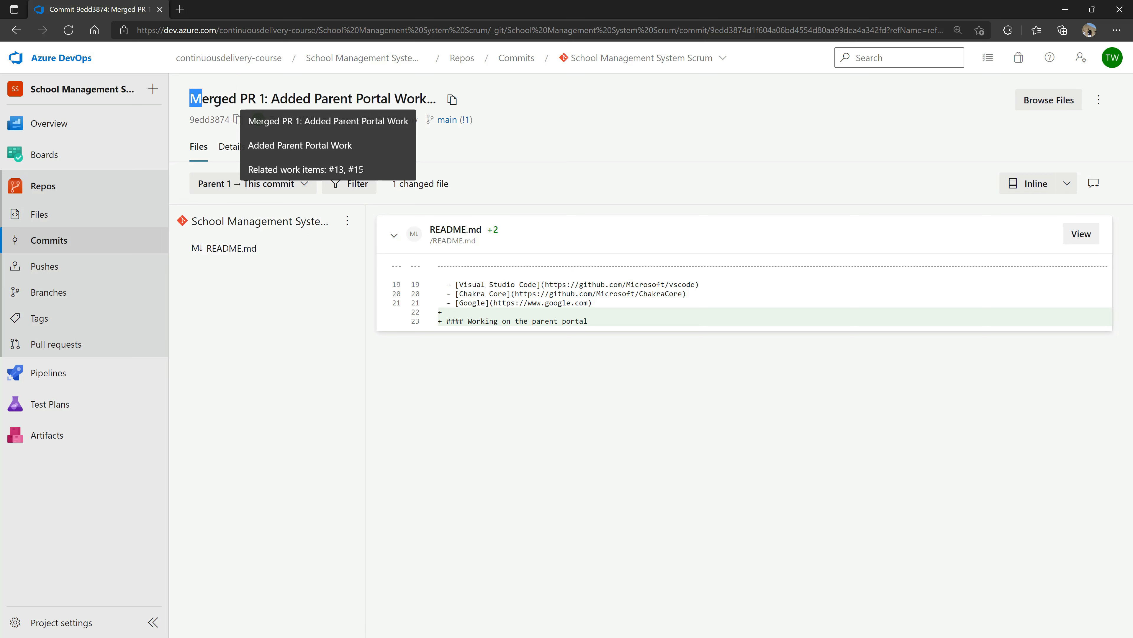
click(447, 382)
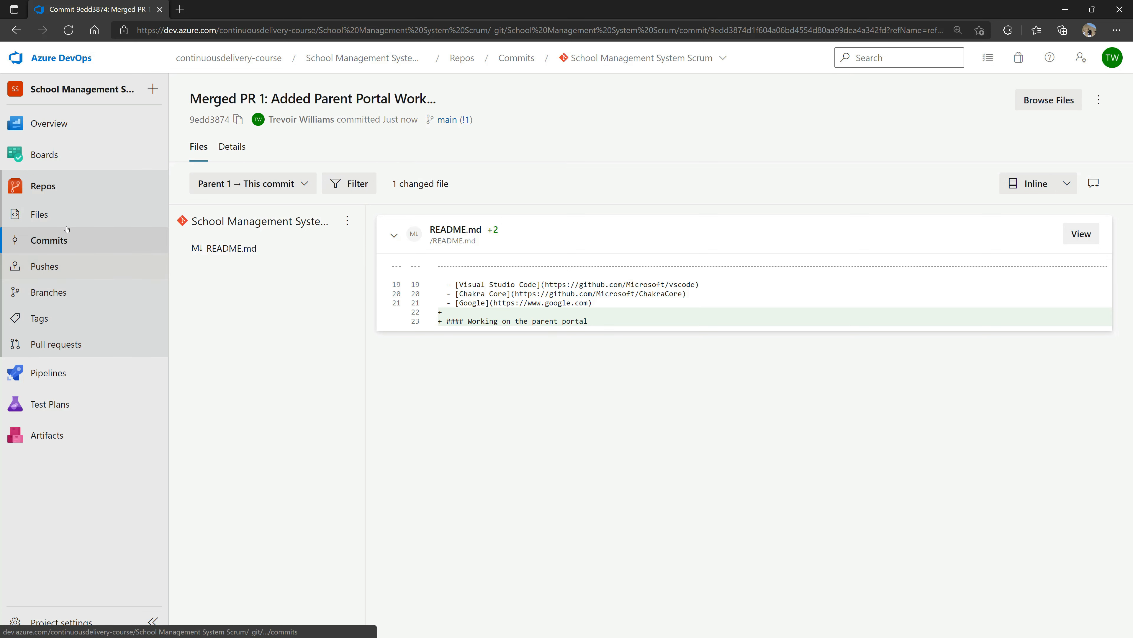
click(69, 241)
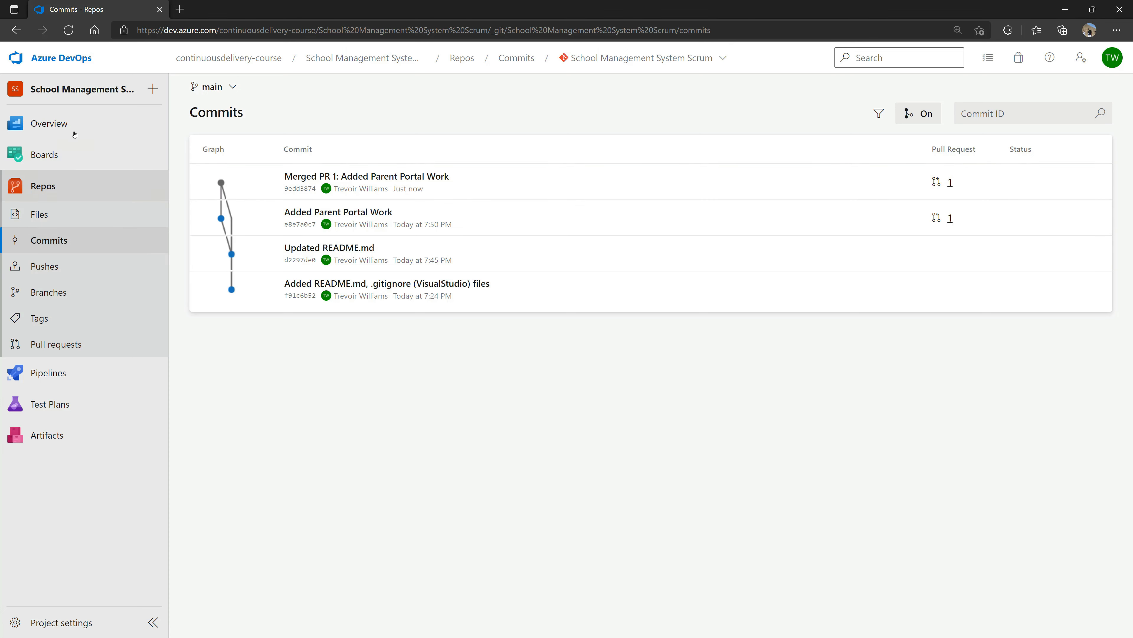
- Find the Added Parent Portal Work request among the completed pull requests and open its linked Task 15: Testing Tasks
click(62, 159)
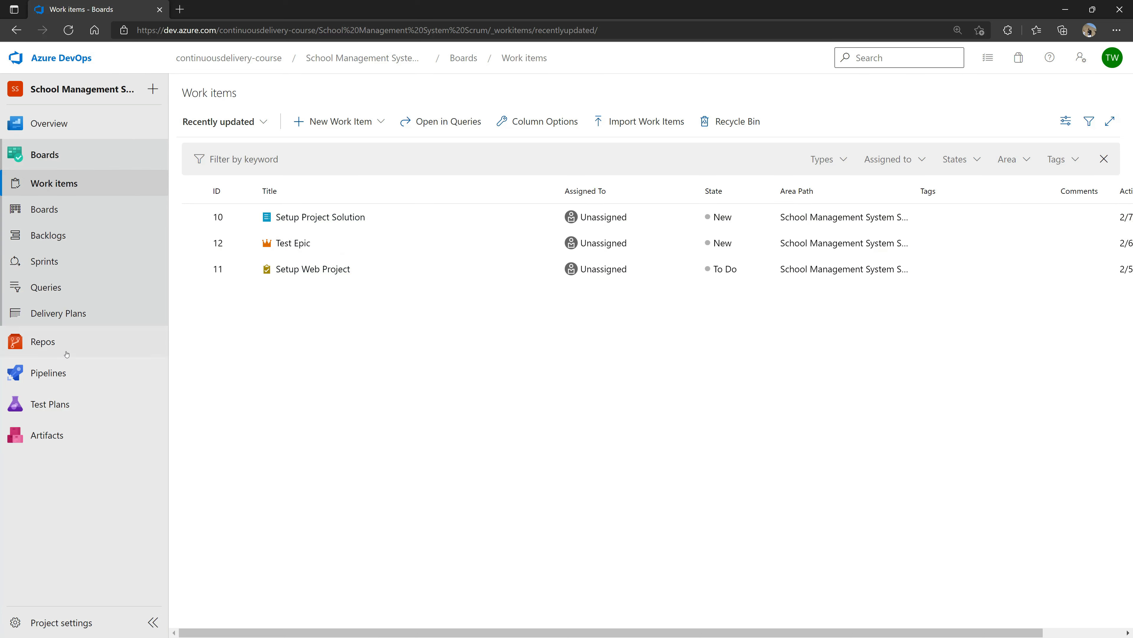
mouse_move(72, 349)
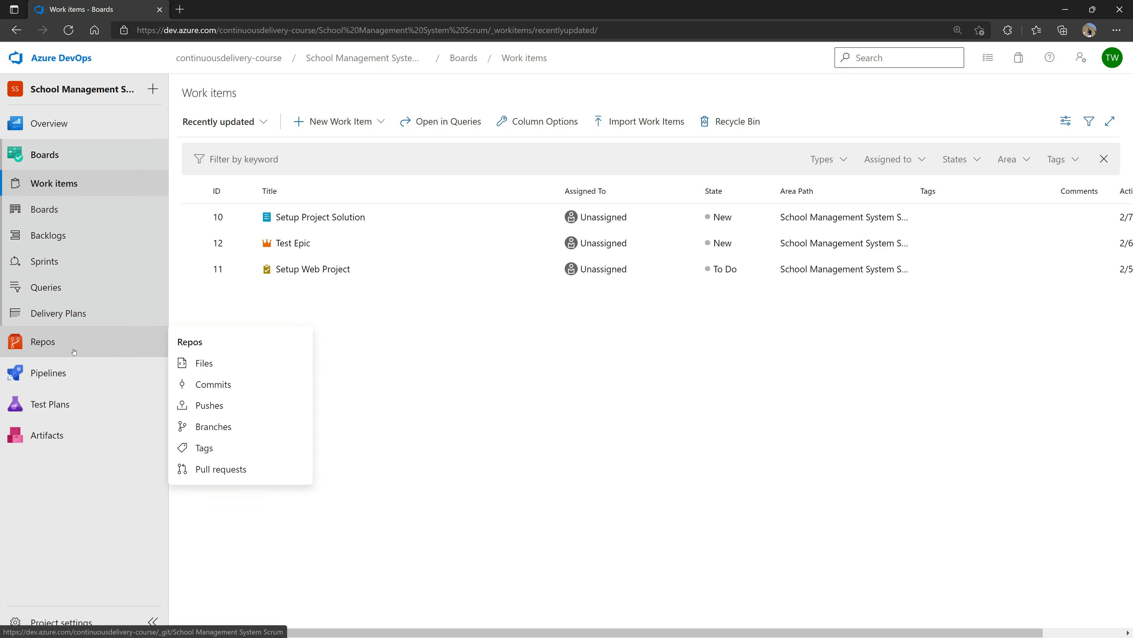
click(243, 469)
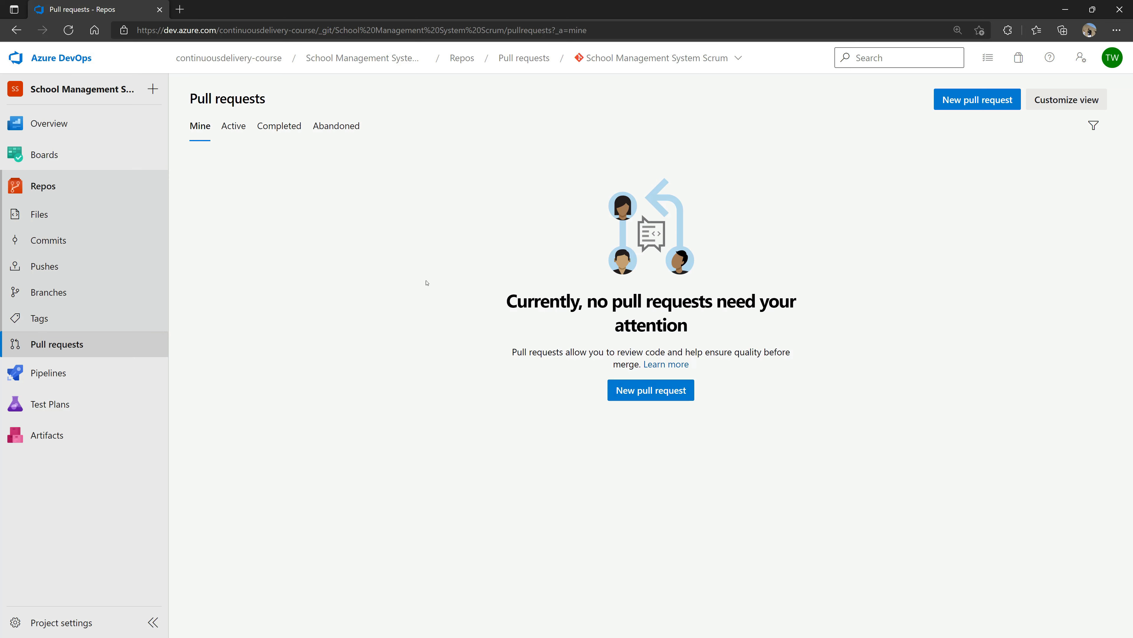
click(233, 126)
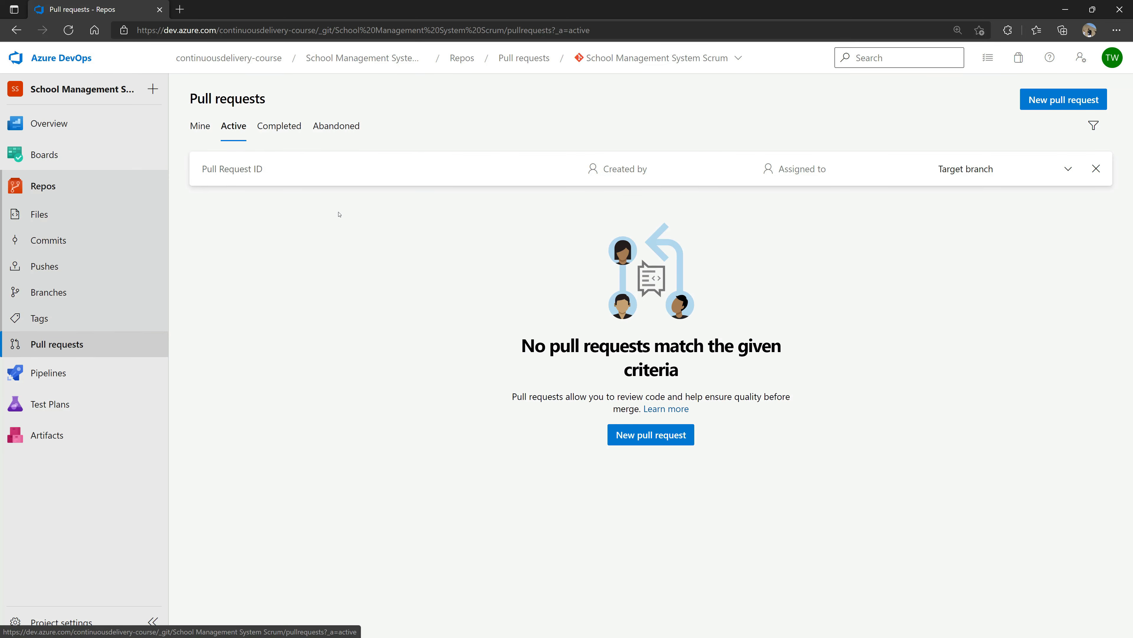
click(279, 125)
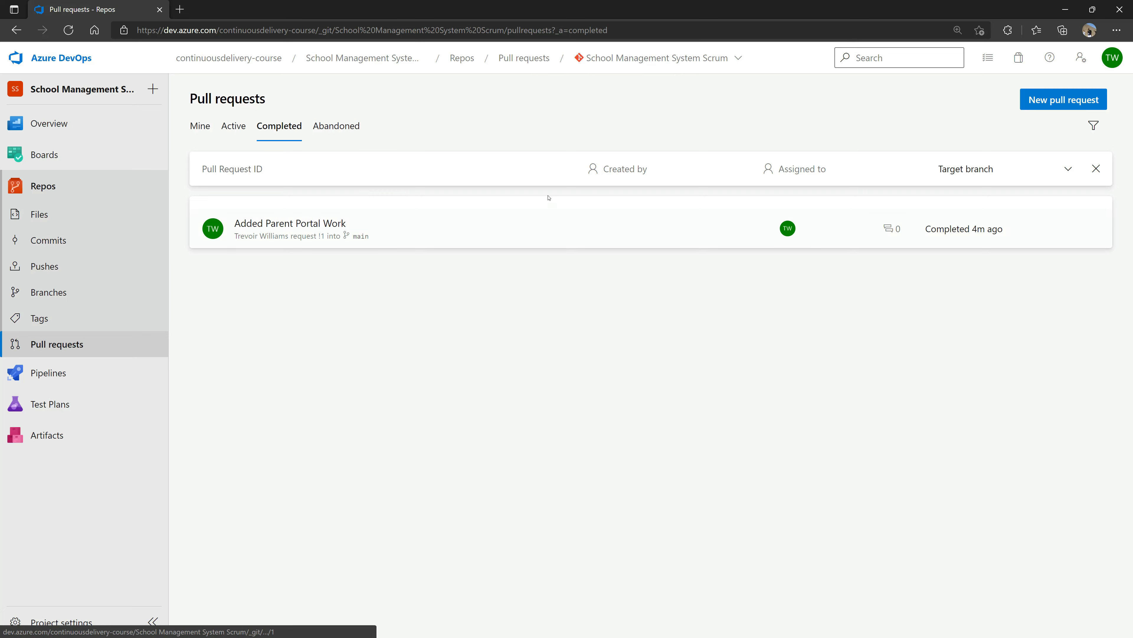
click(266, 224)
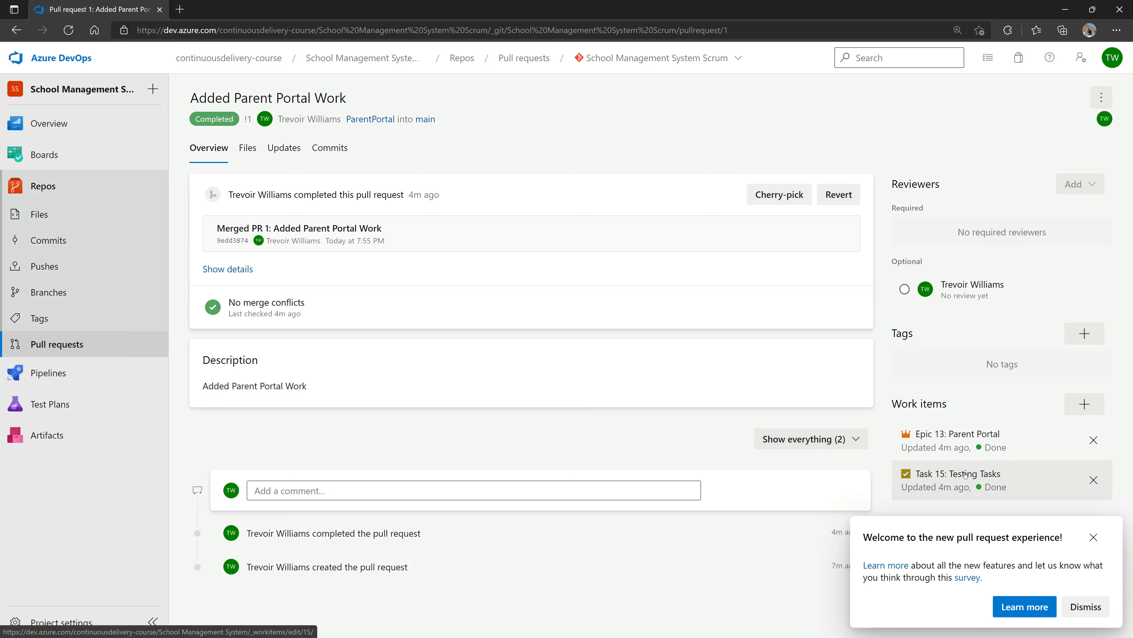
click(965, 474)
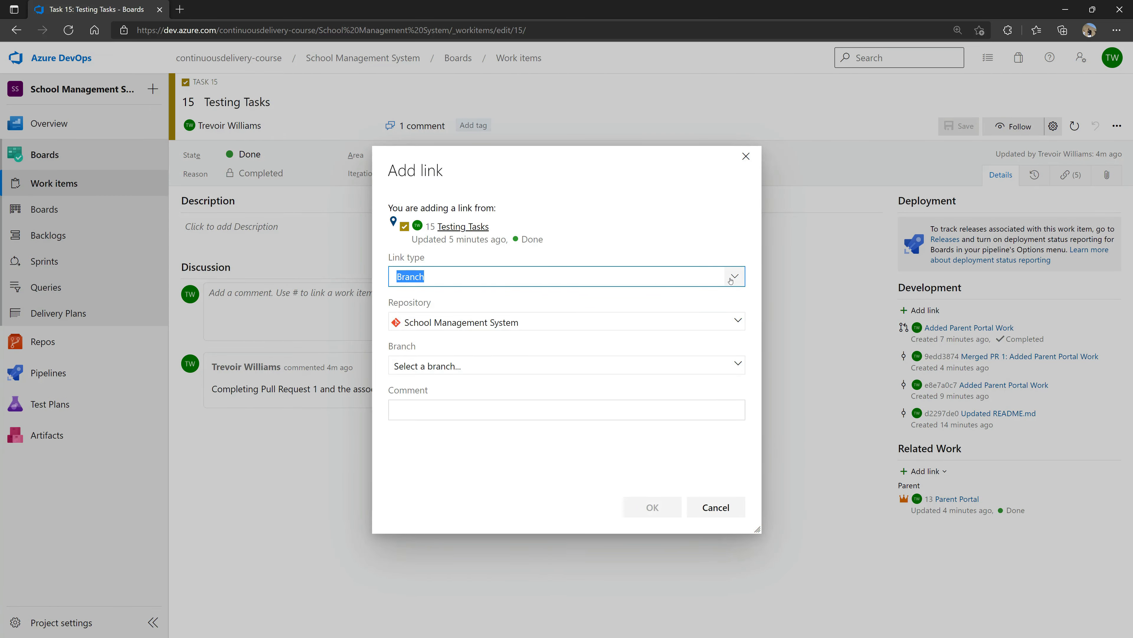
click(625, 374)
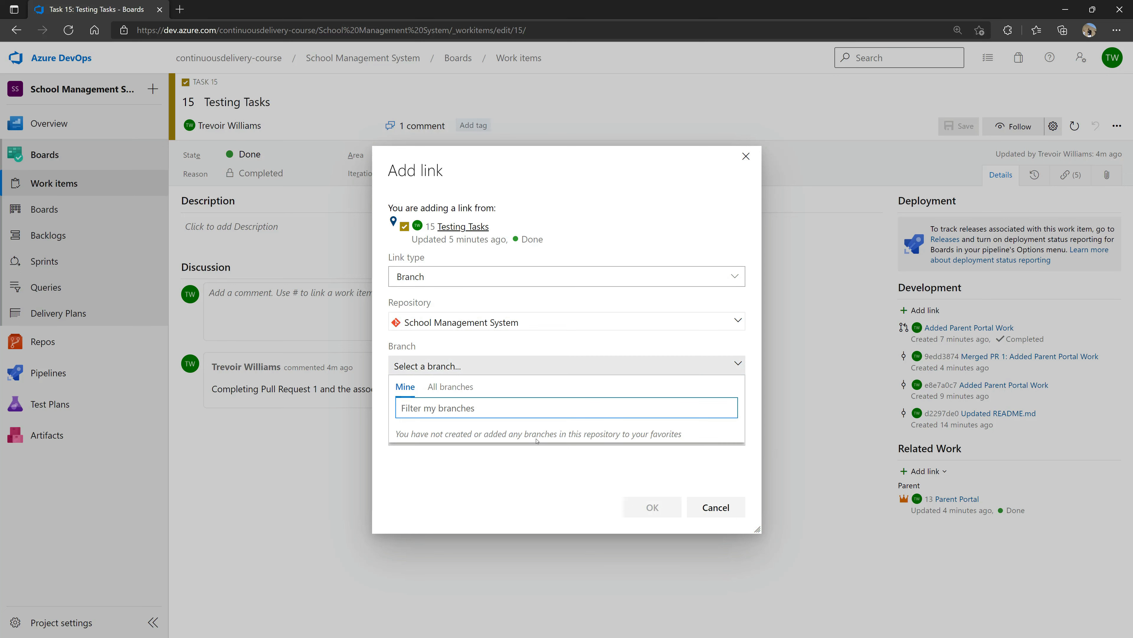
click(432, 386)
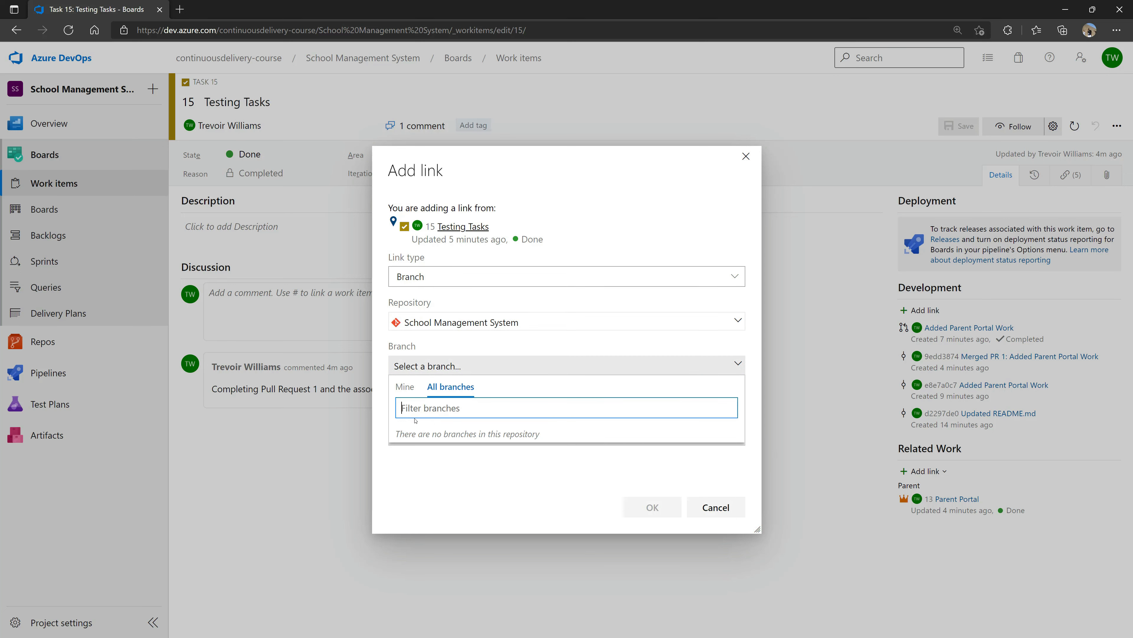
click(405, 387)
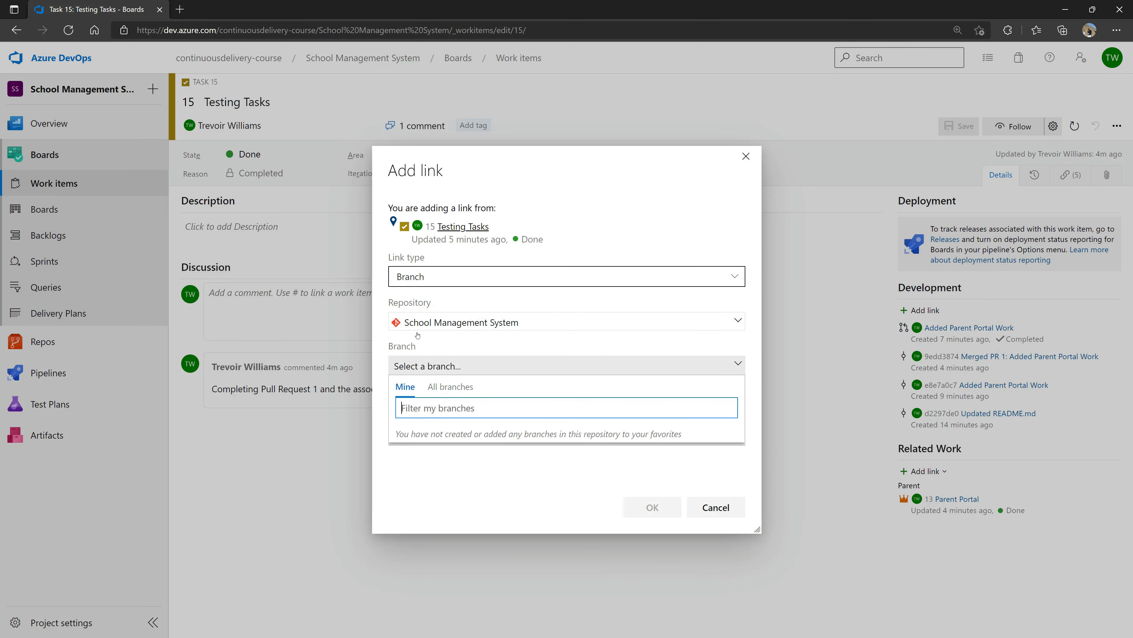
click(470, 305)
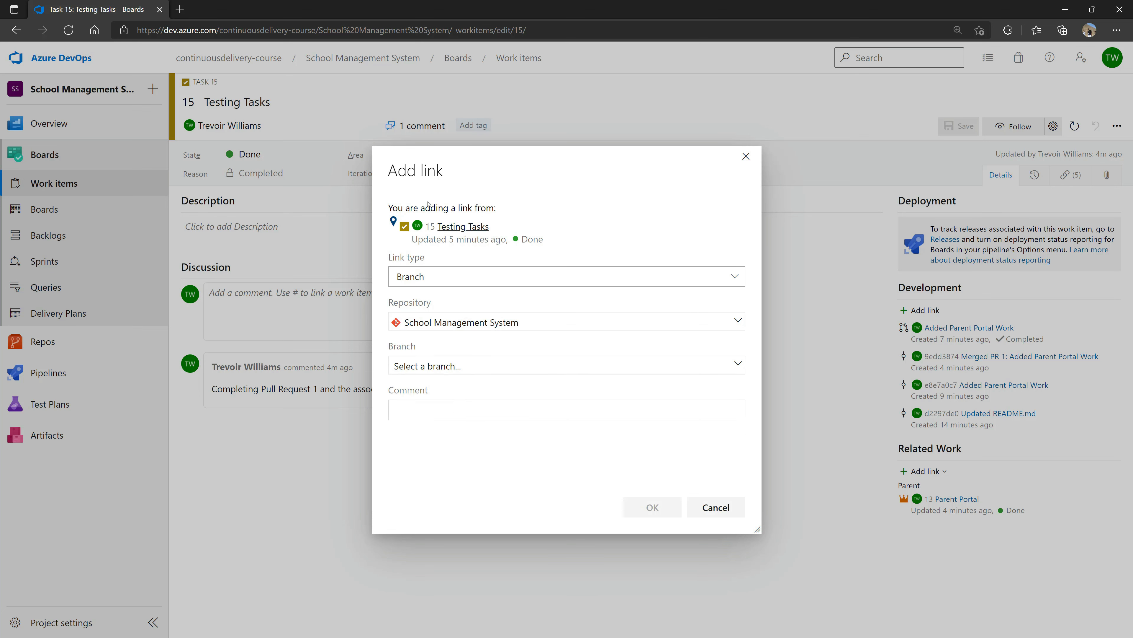
click(715, 507)
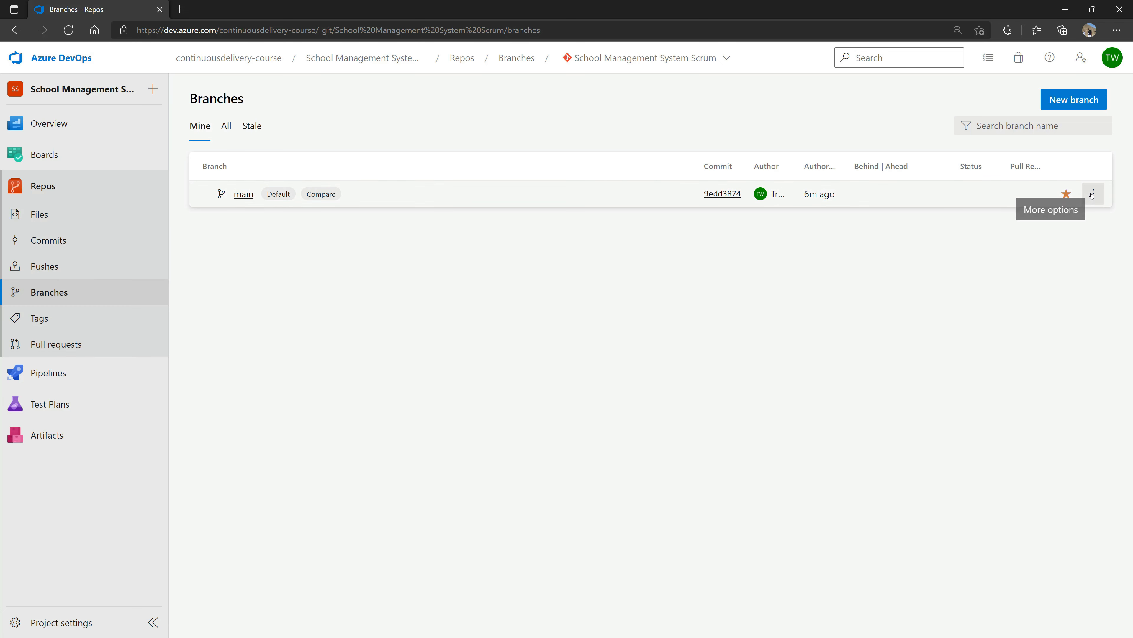
- Open the branch policies for main and read the description of the minimum number of reviewers policy
click(1093, 193)
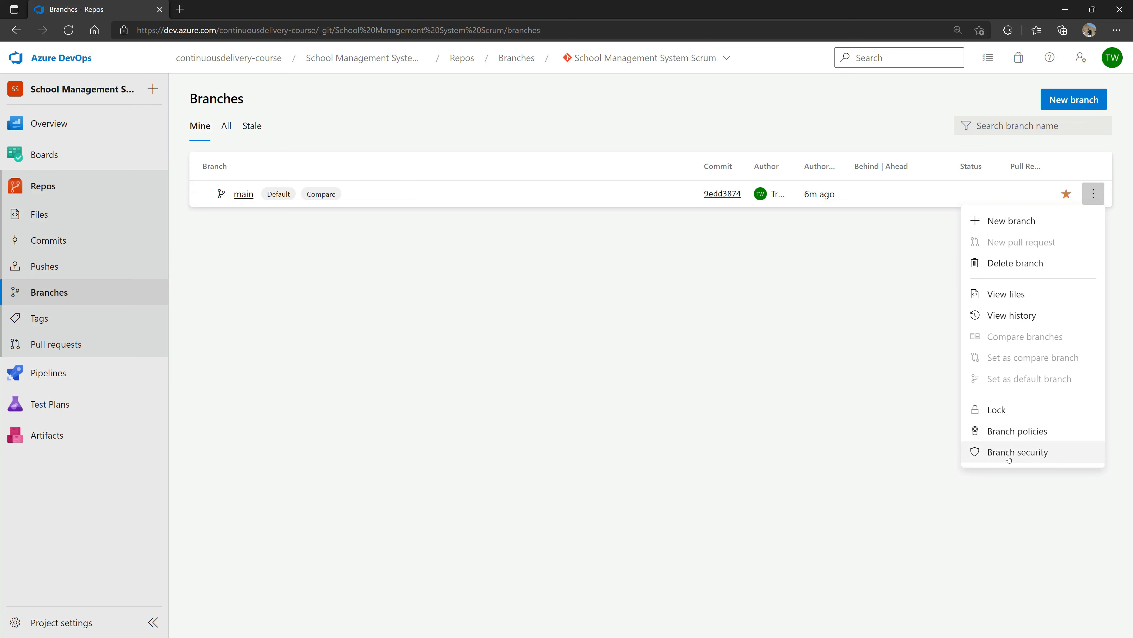
click(1021, 433)
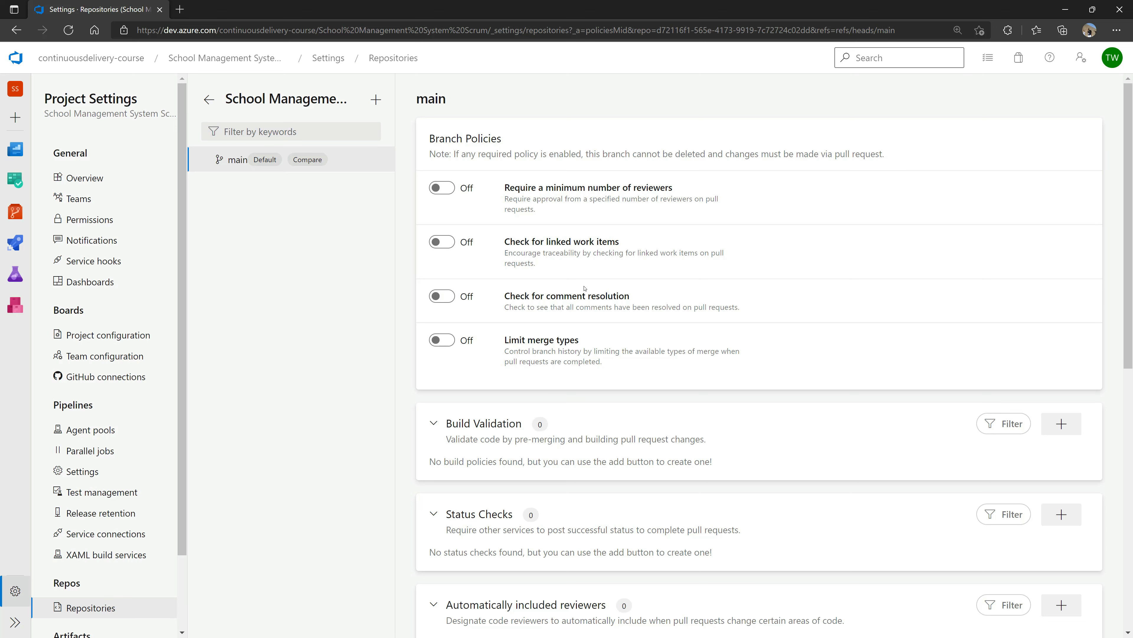
key(ctrl+plus)
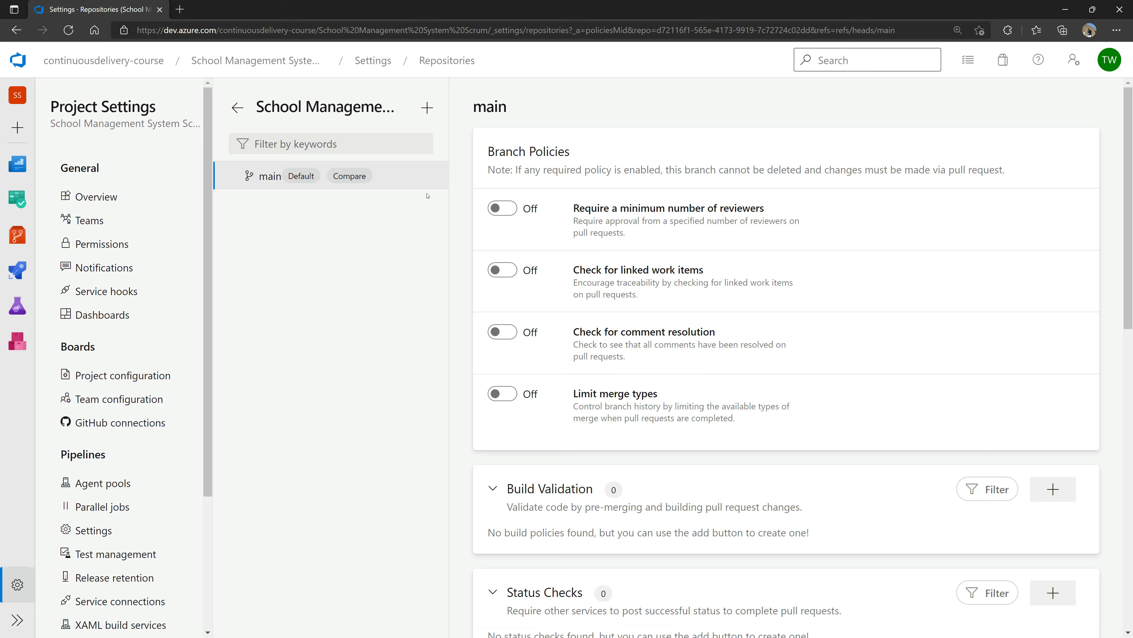
drag(573, 208, 802, 231)
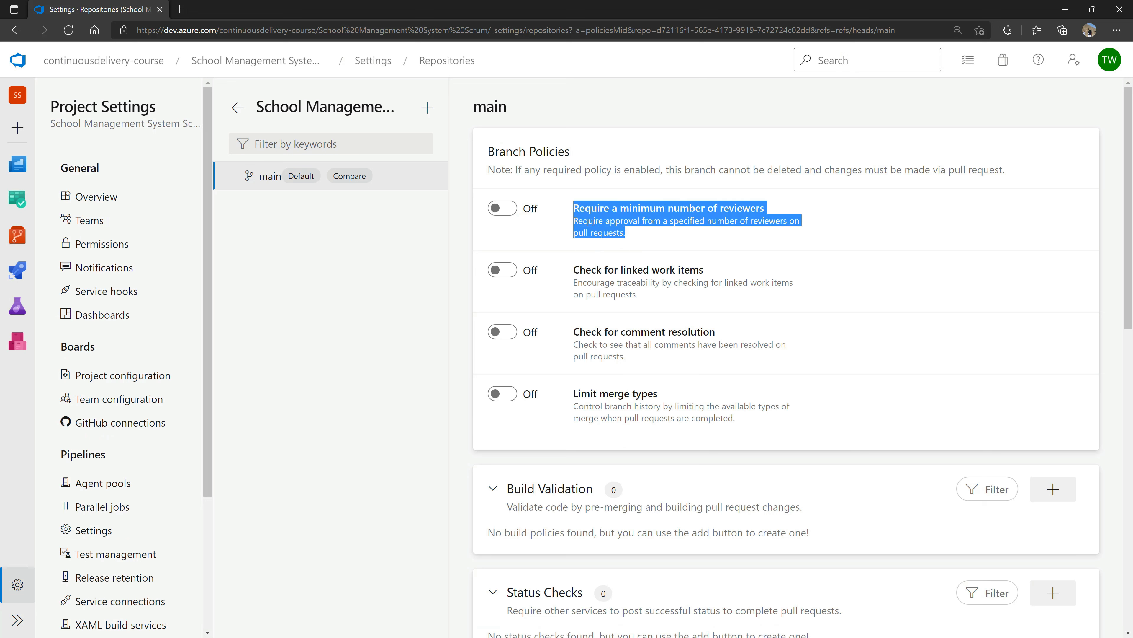
click(638, 220)
double_click(721, 222)
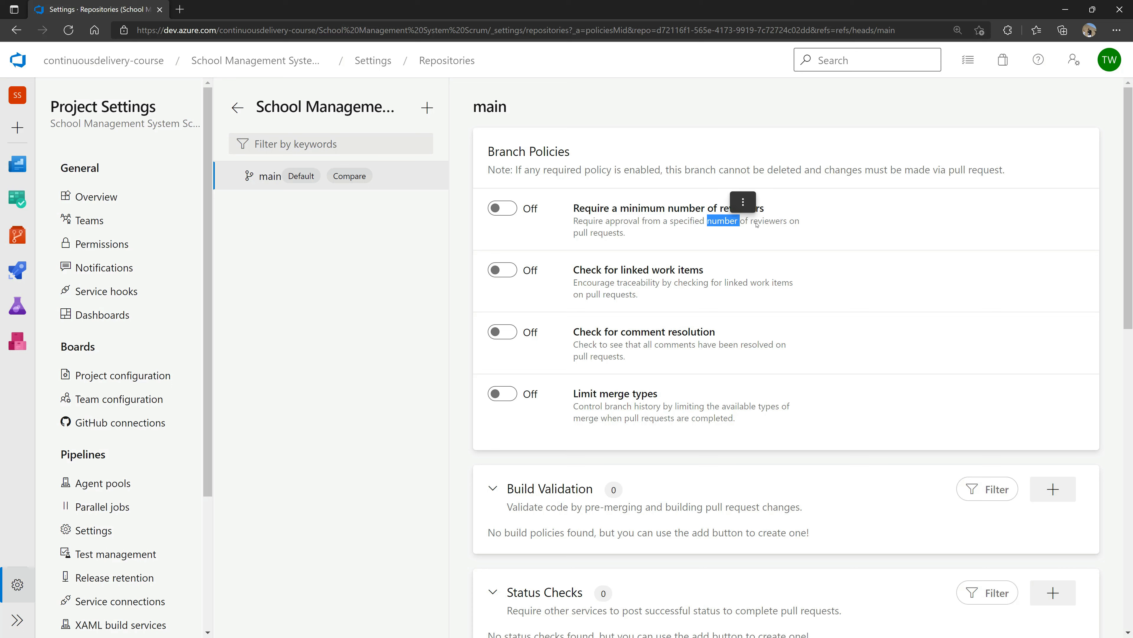
triple_click(720, 226)
- Require a minimum number of reviewers on main's pull requests and set it to 2
click(513, 211)
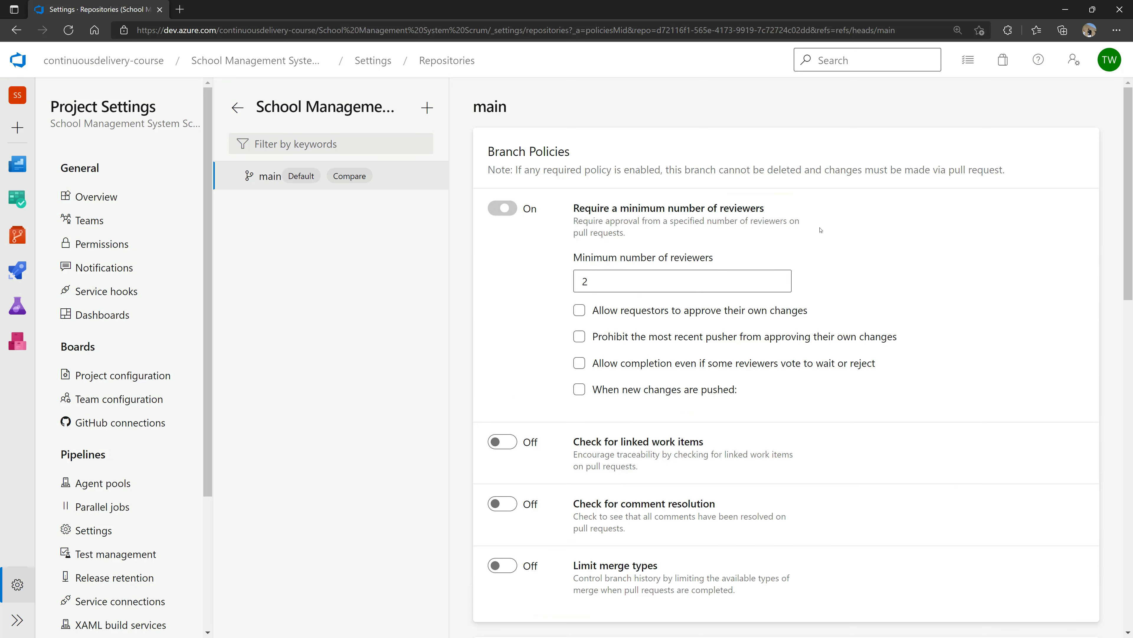
key(Tab)
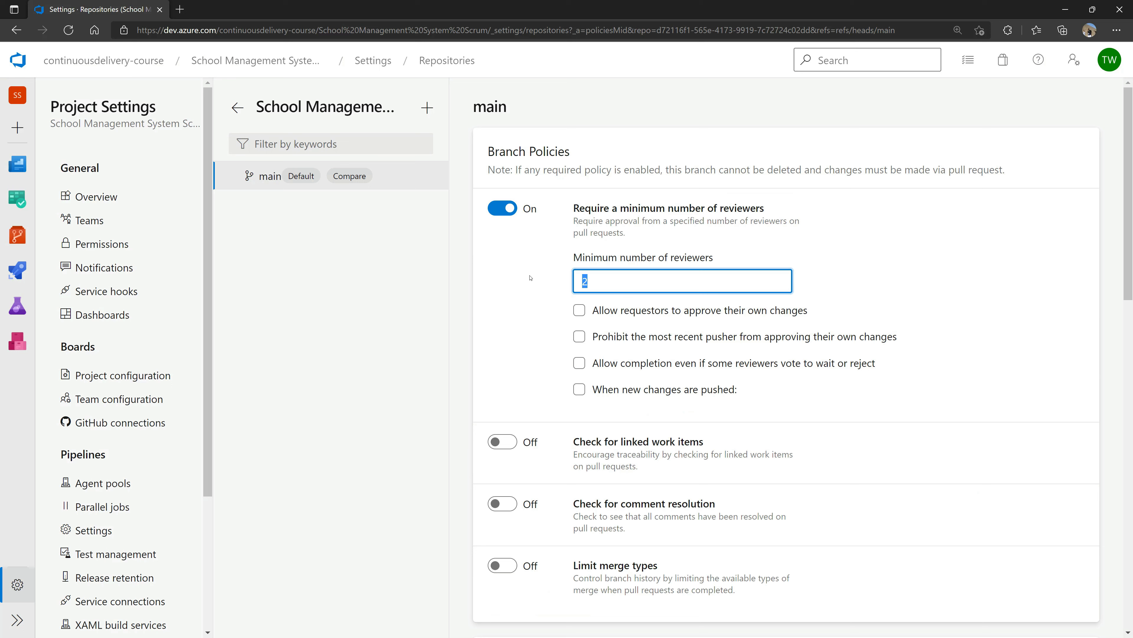
text(1)
key(BackSpace)
text(2)
click(529, 294)
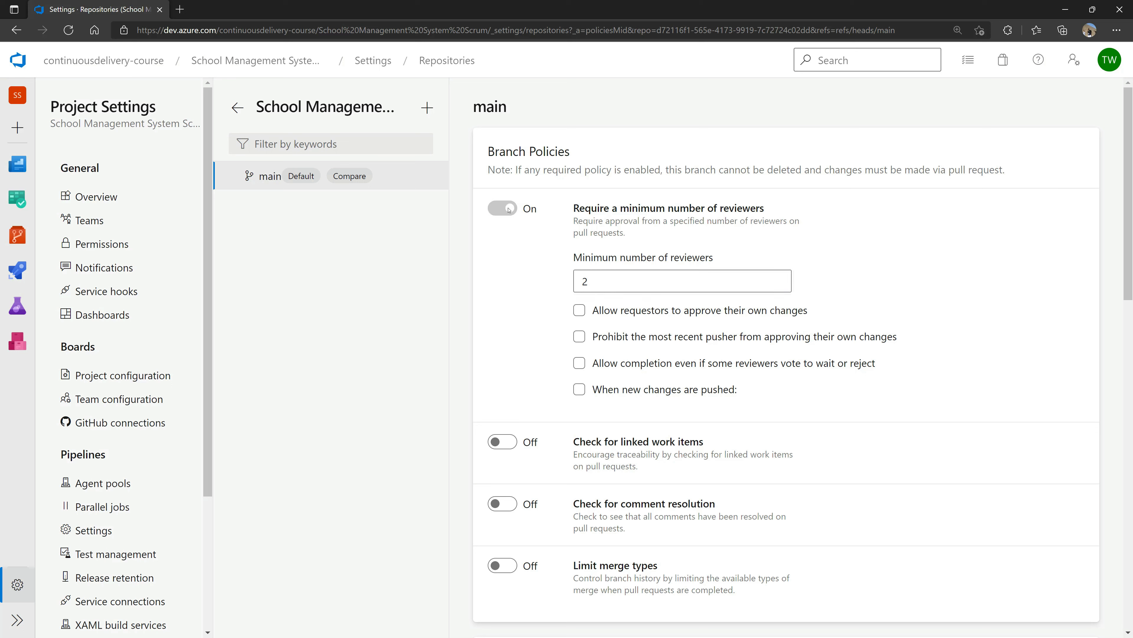
- Enable main's checks for linked work items and comment resolution, both as Required
click(508, 446)
drag(605, 443, 704, 443)
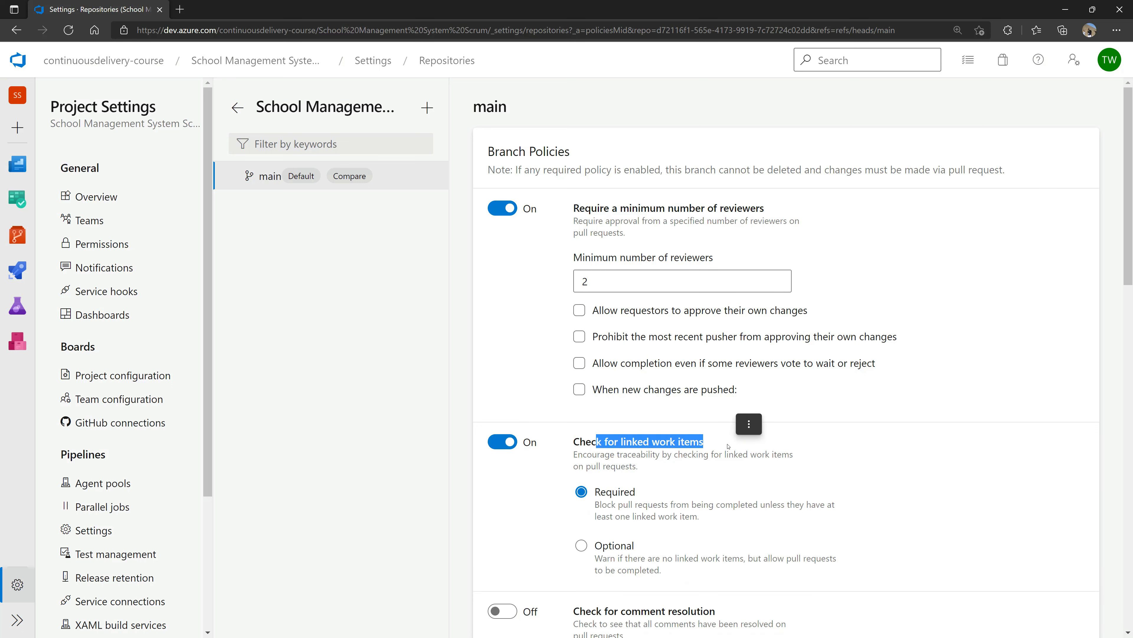
click(697, 445)
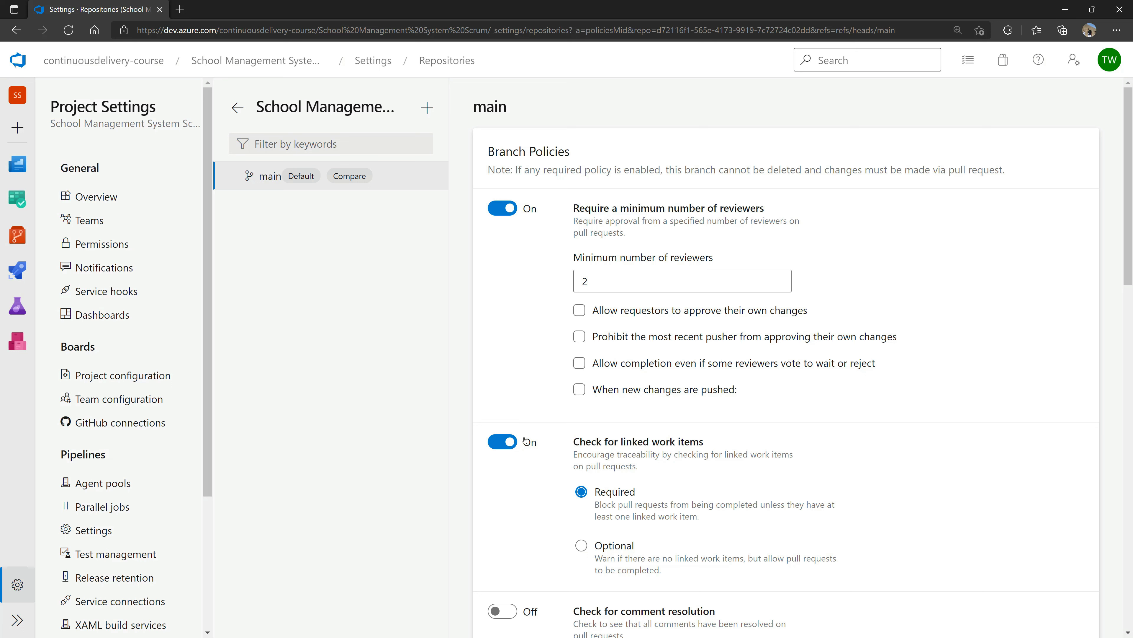
scroll(578, 480, down, 3)
drag(574, 443, 721, 471)
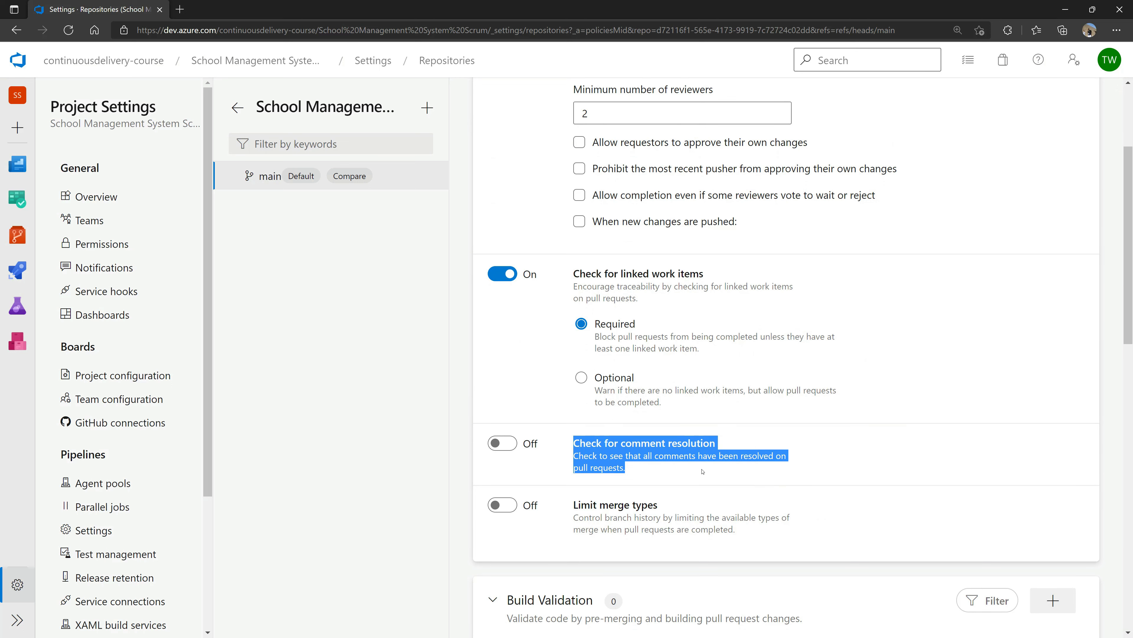
click(672, 470)
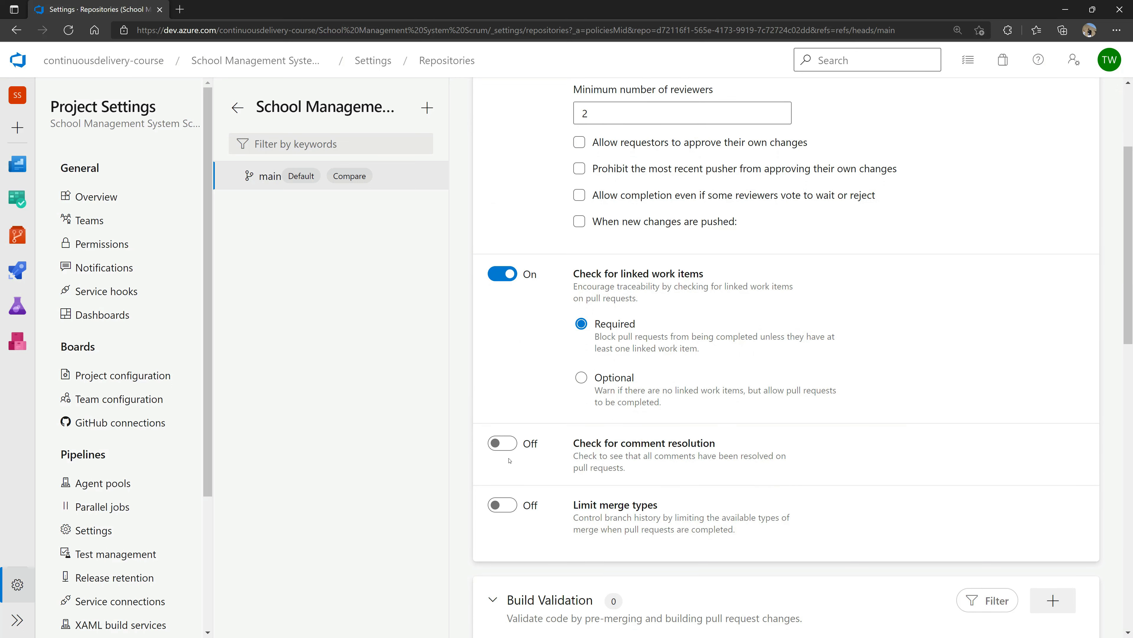
click(504, 445)
scroll(508, 457, down, 3)
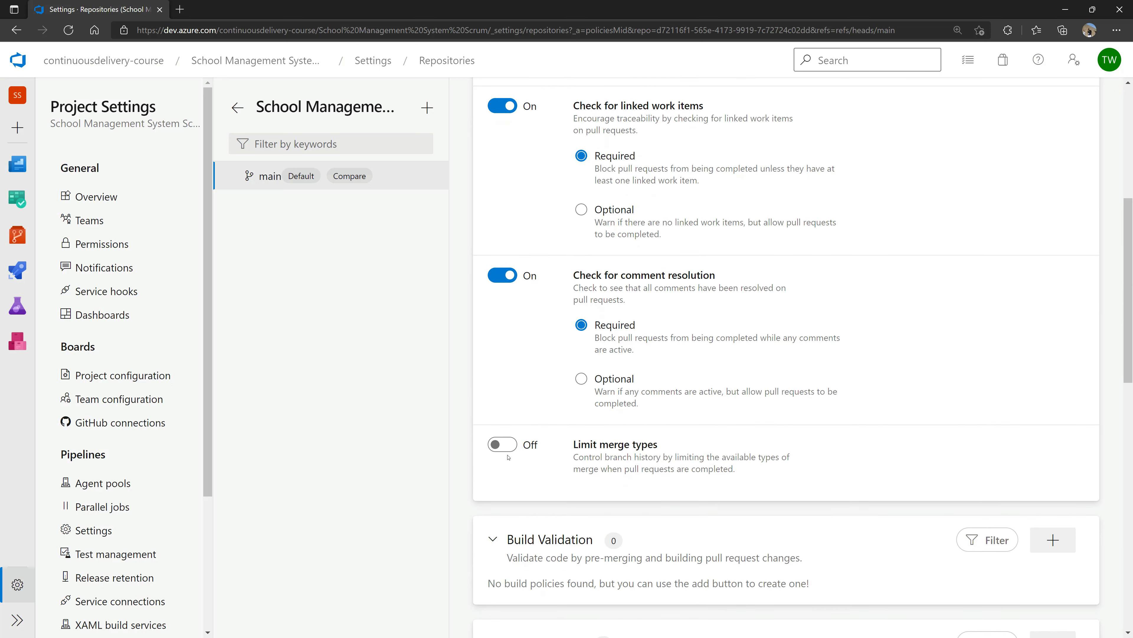
- Enable the Limit merge types policy on main with all four merge types allowed
click(503, 444)
scroll(788, 362, down, 5)
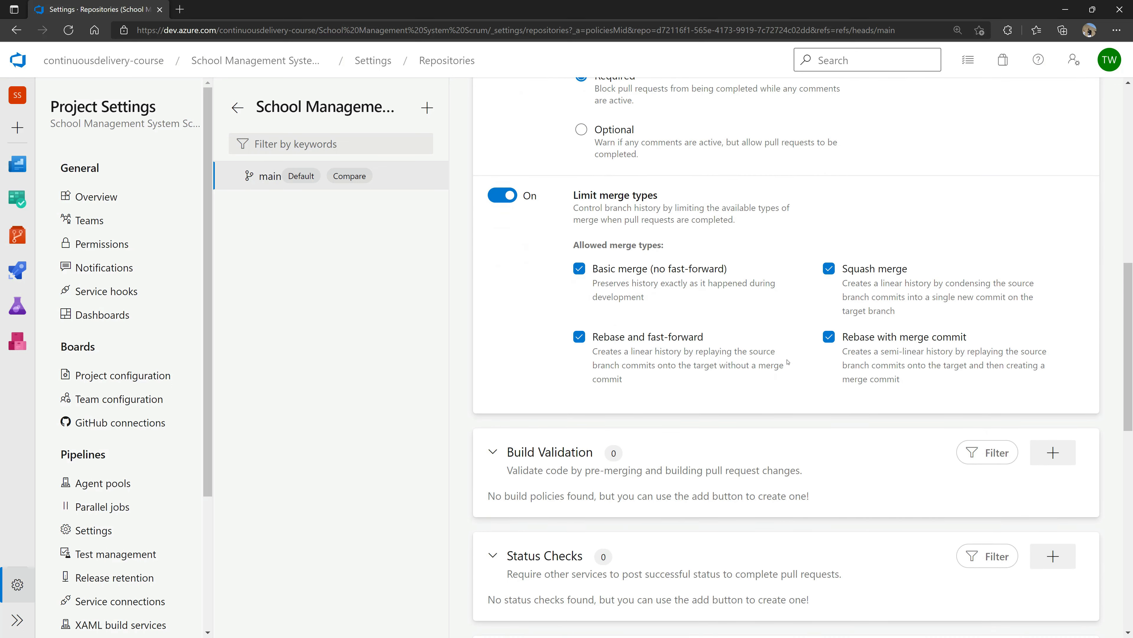
drag(609, 191, 659, 193)
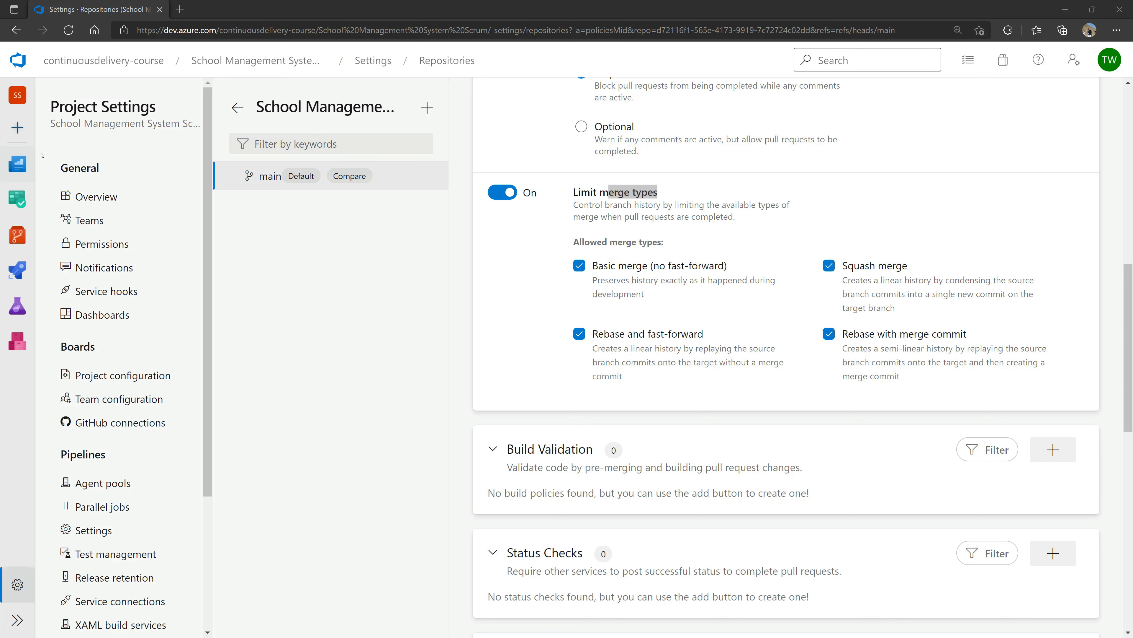
- Turn off main's policies for minimum reviewers, linked work items, comment resolution and limited merge types
scroll(488, 242, up, 10)
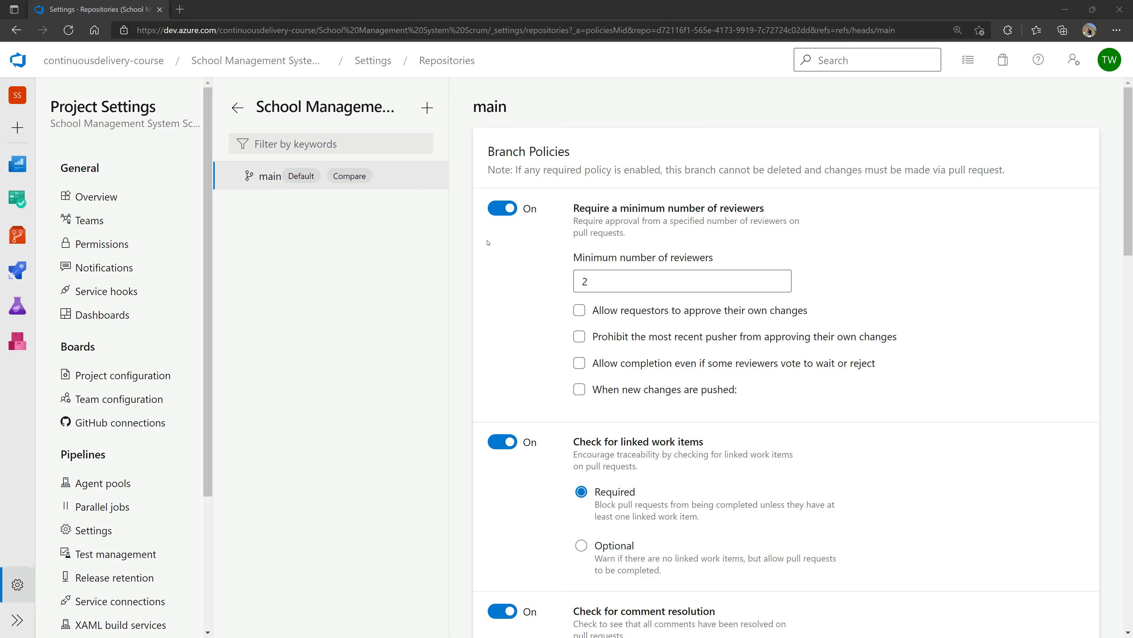
click(509, 209)
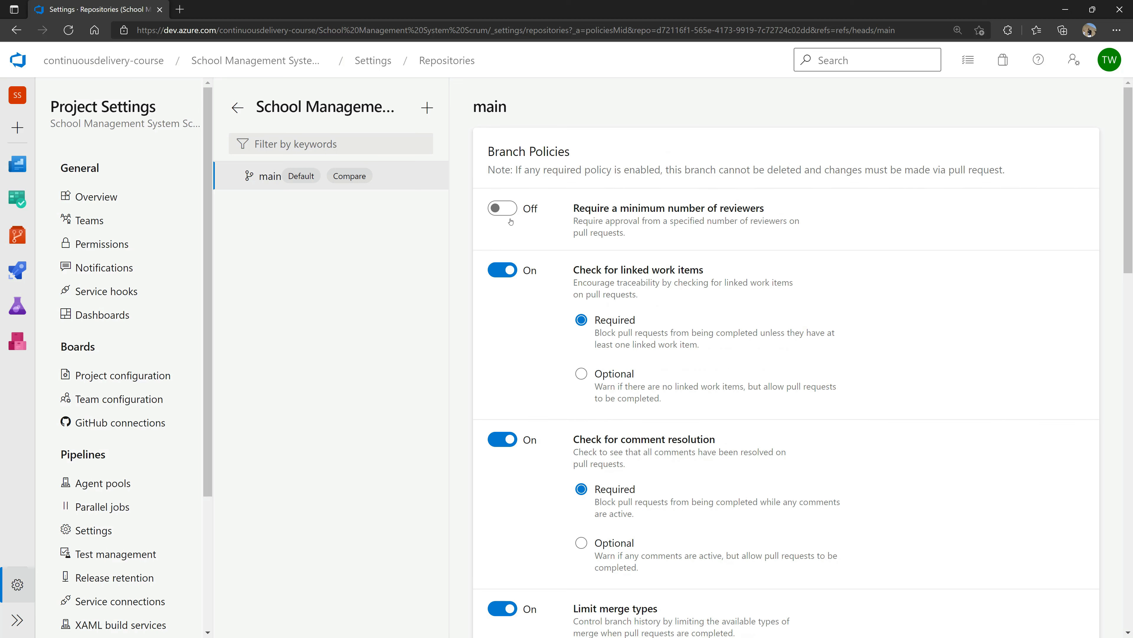
click(505, 269)
click(503, 331)
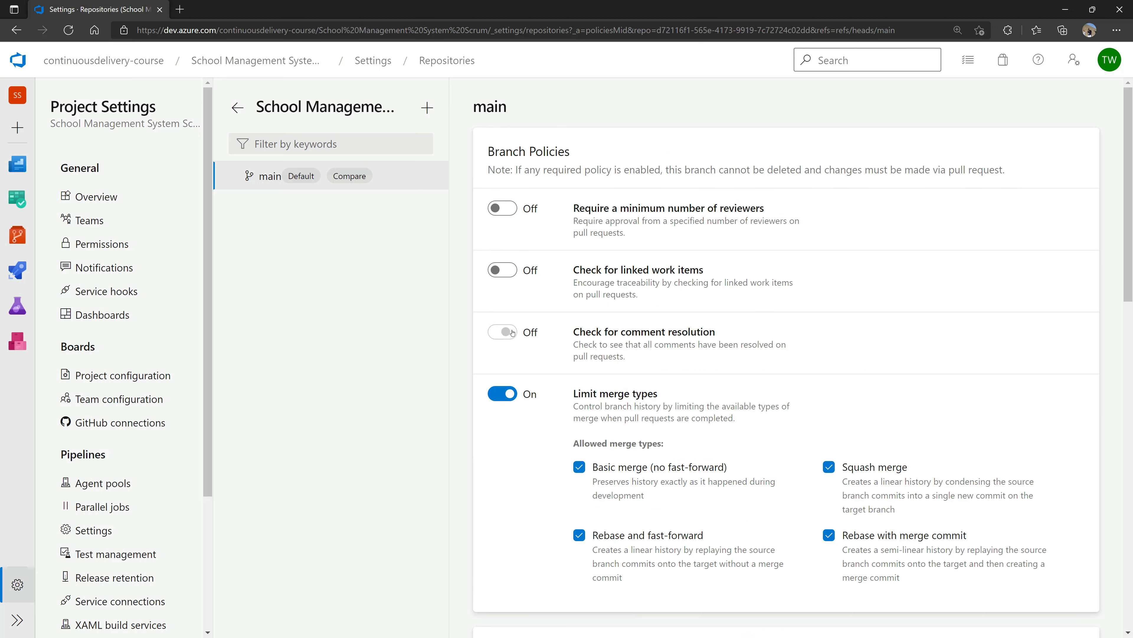
click(509, 393)
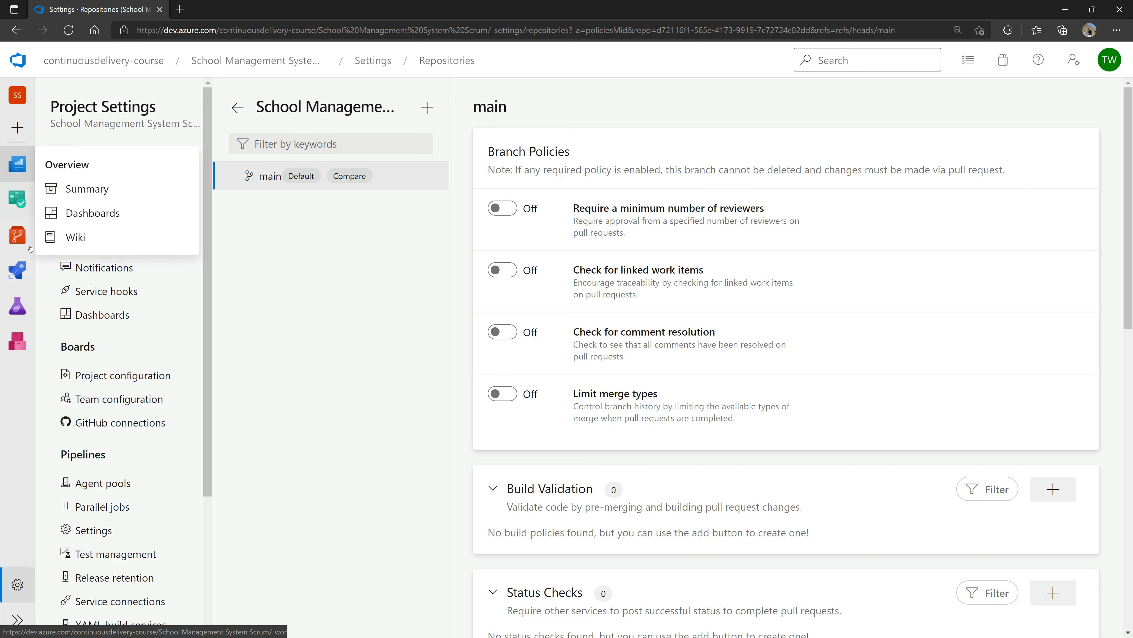
- Create a new TFVC repository in the School Management System Scrum project from the Repos files page
click(17, 239)
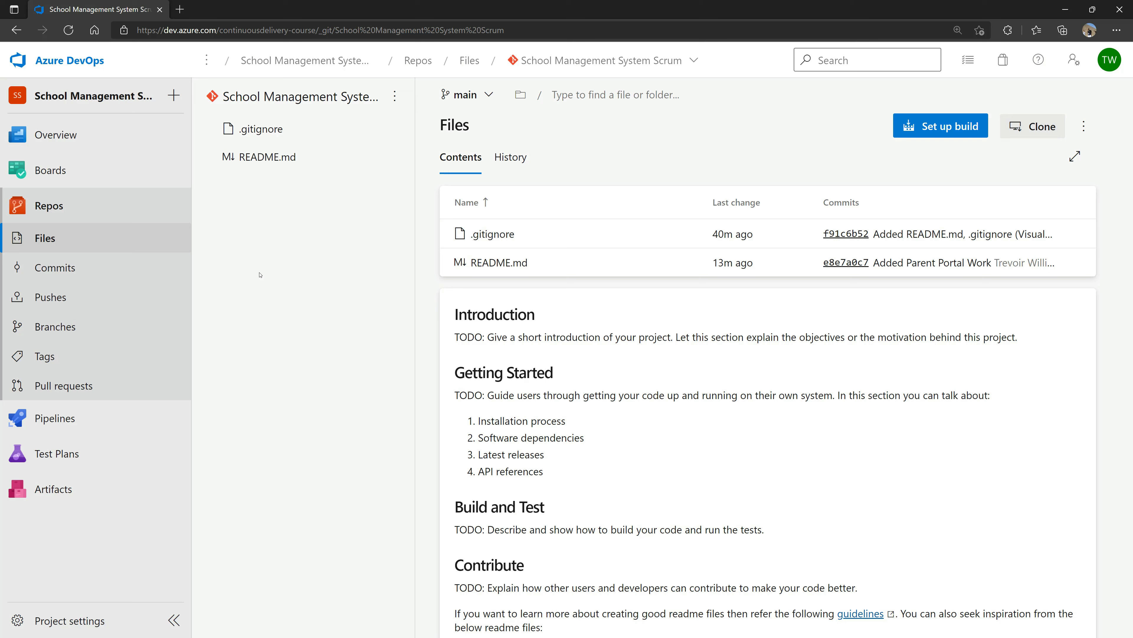
click(610, 65)
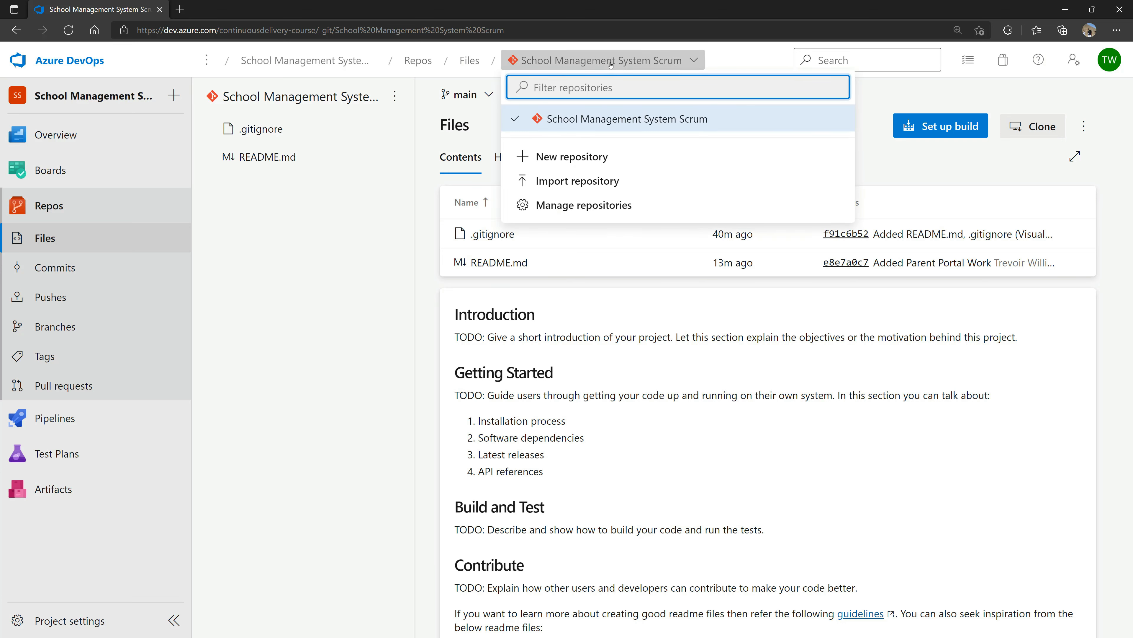
click(579, 157)
click(812, 130)
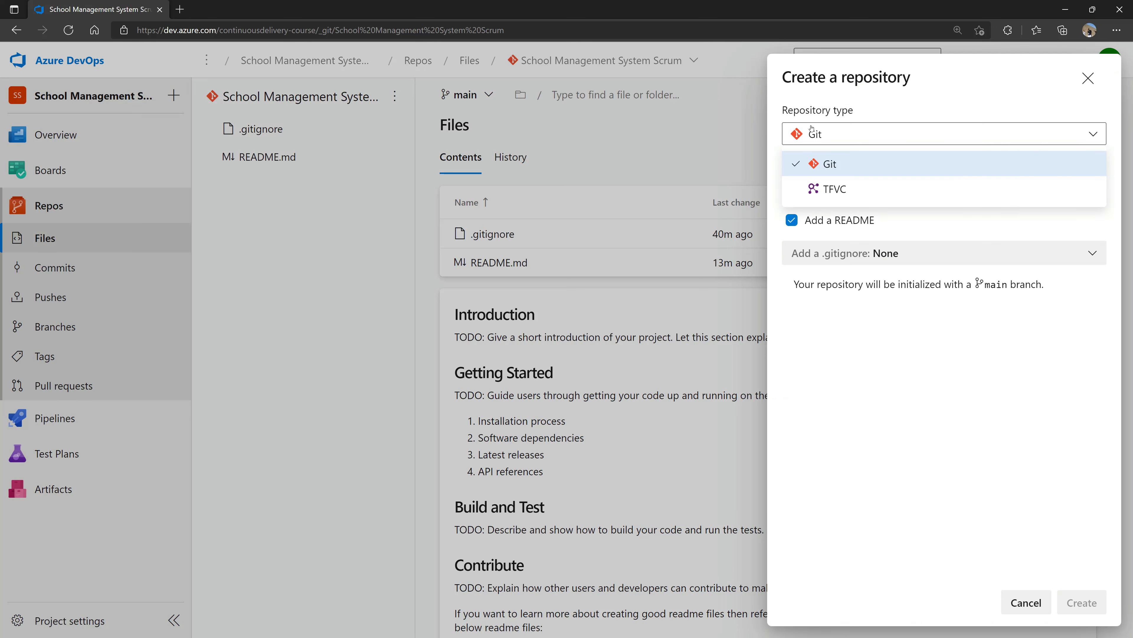
click(845, 192)
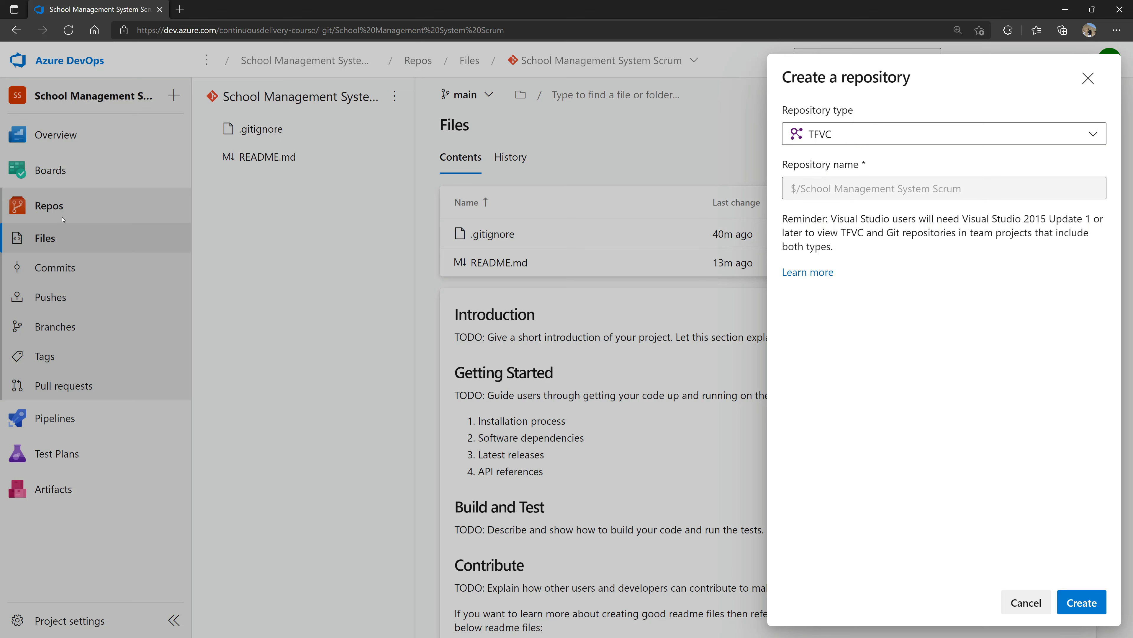
click(1070, 603)
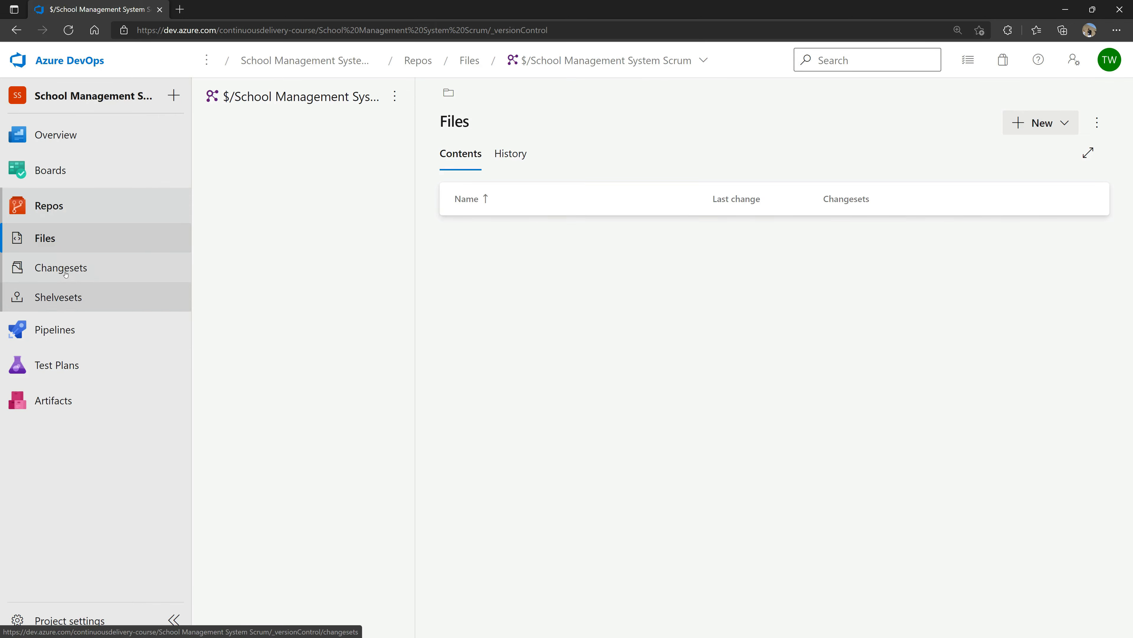
- Look at the TFVC repository's changesets and shelvesets, and return to the School Management System Scrum Git repository
click(136, 260)
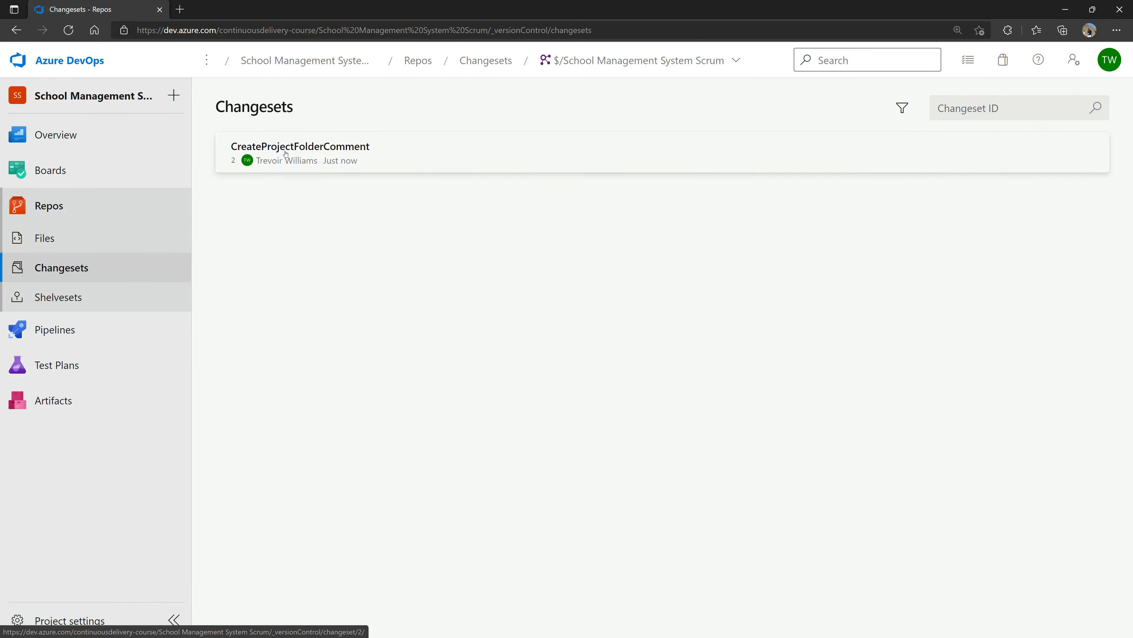
click(61, 298)
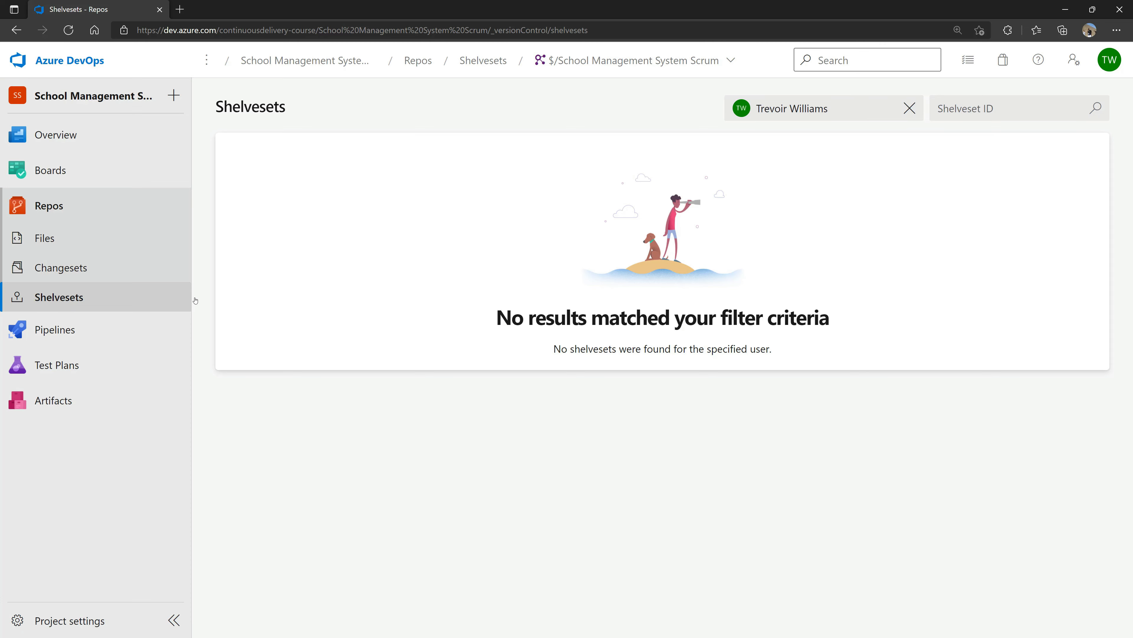
click(52, 270)
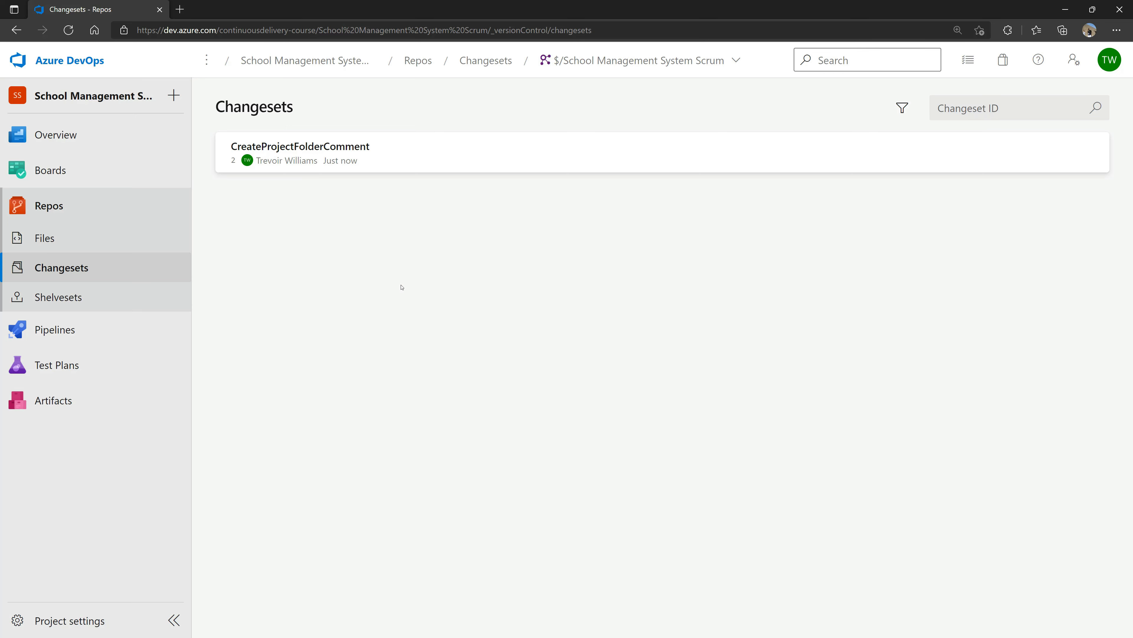
click(639, 63)
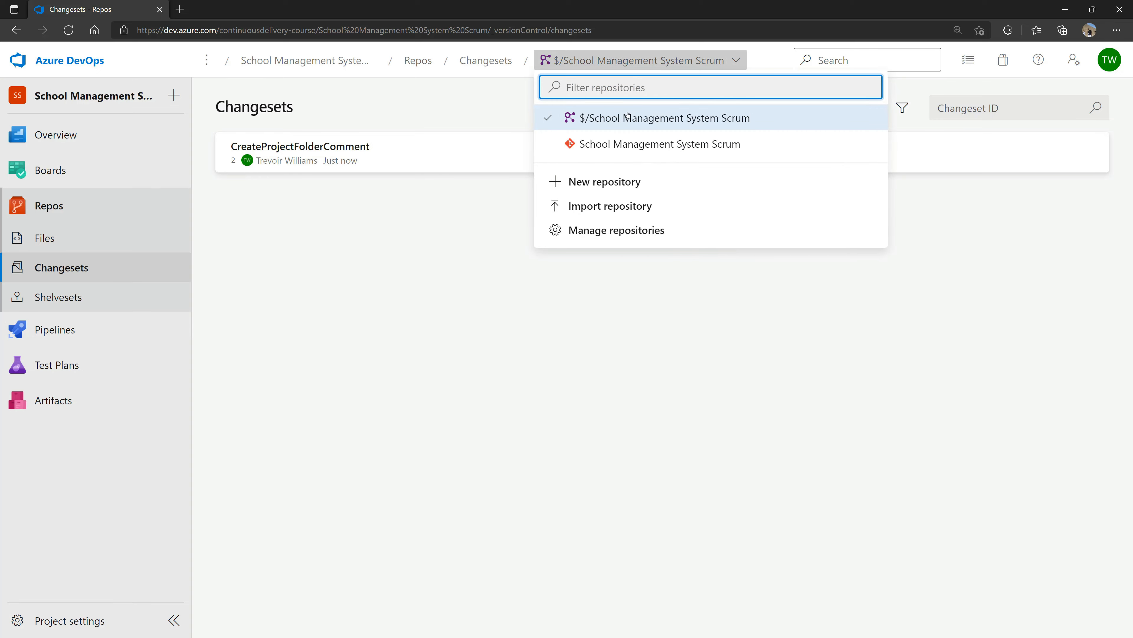
click(623, 143)
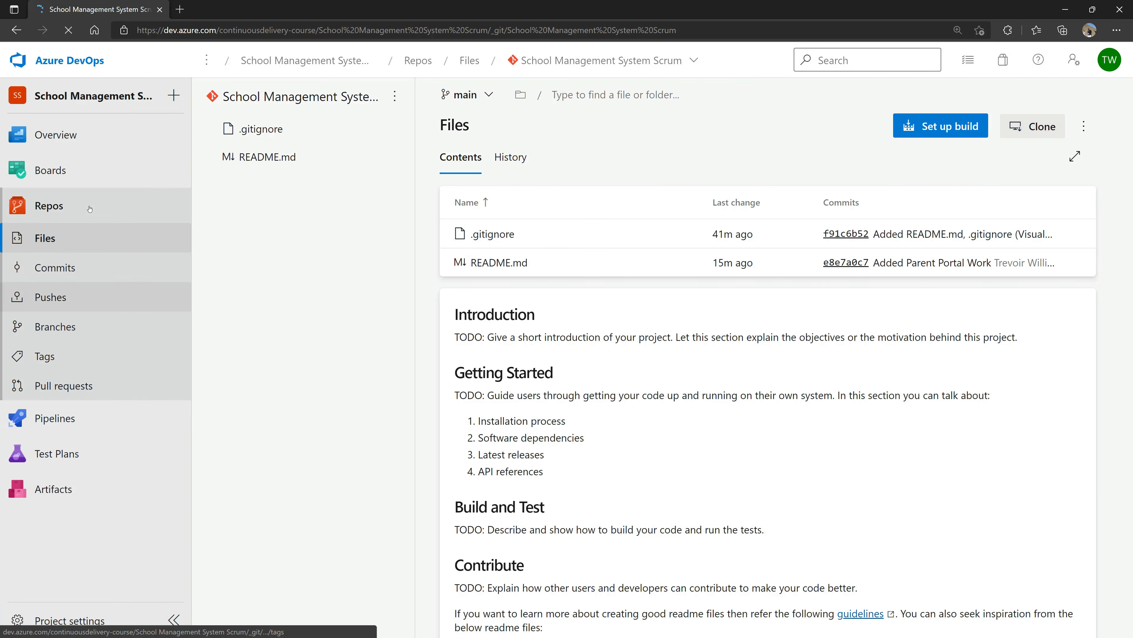
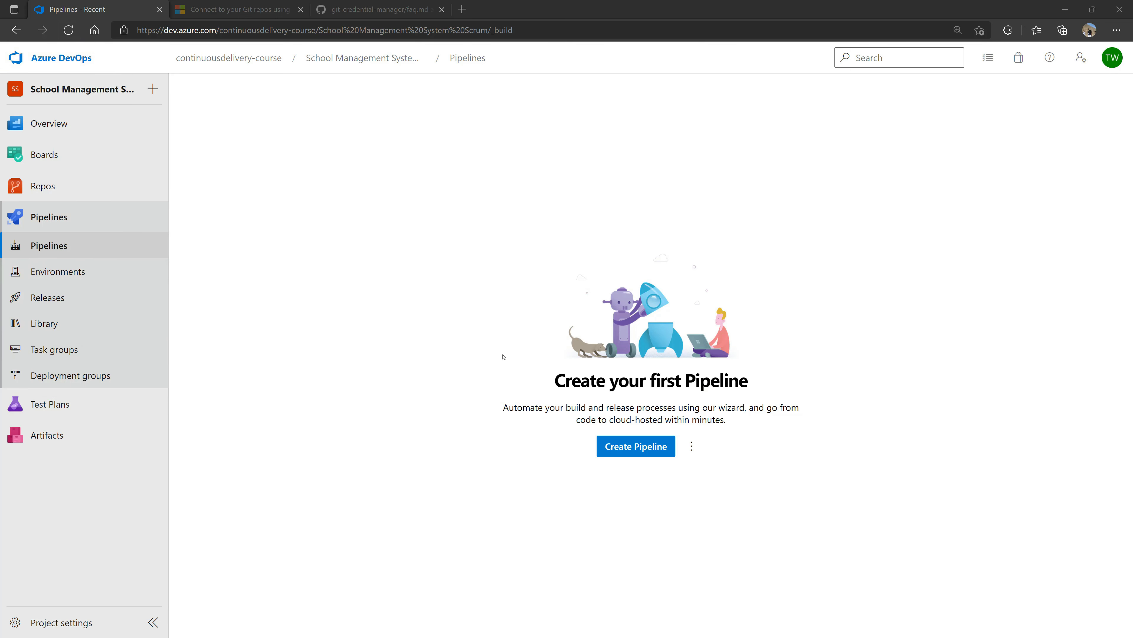
drag(554, 379, 787, 362)
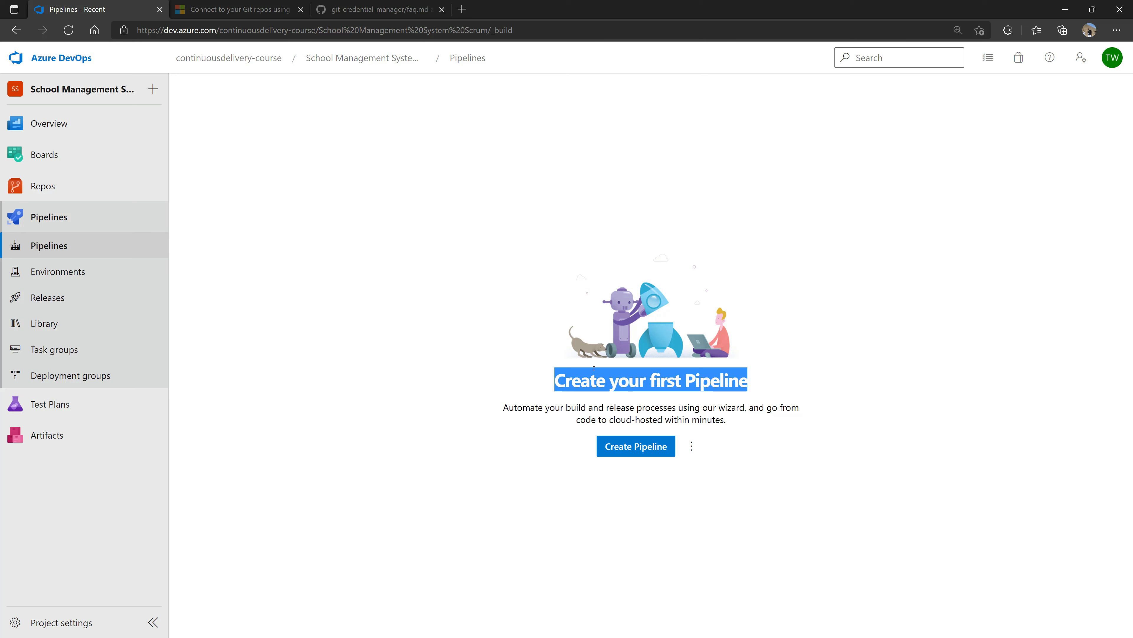
double_click(608, 379)
double_click(705, 381)
double_click(551, 382)
click(450, 355)
- Examine the contents of the SchoolManagementSystem folder in the Git repository and return to the repository's root files
click(67, 186)
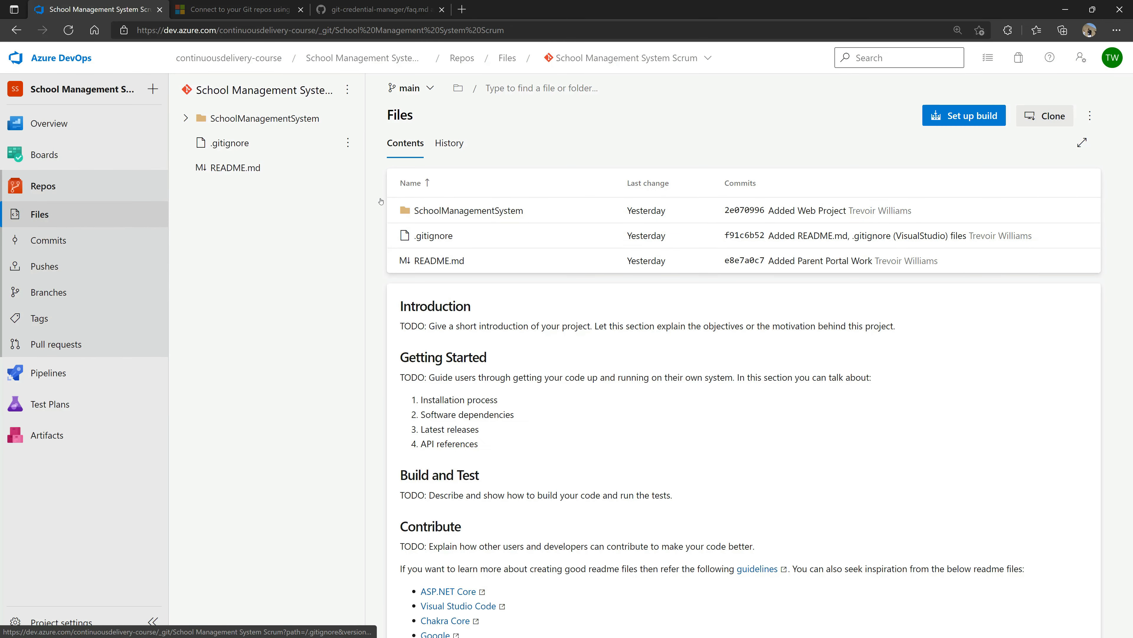
click(468, 210)
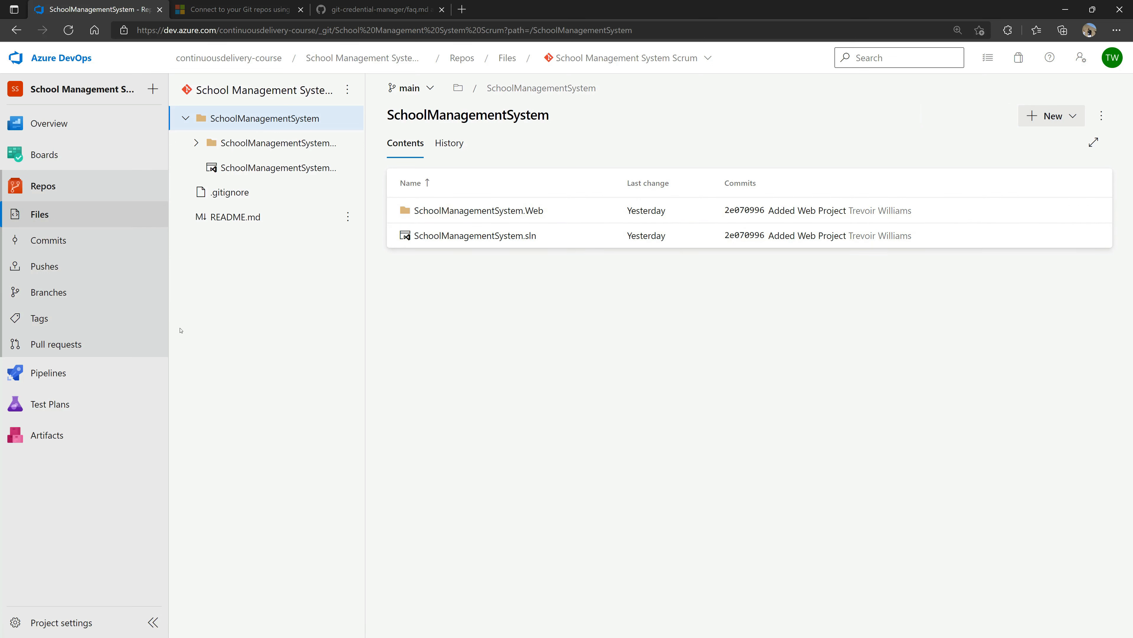
mouse_move(75, 378)
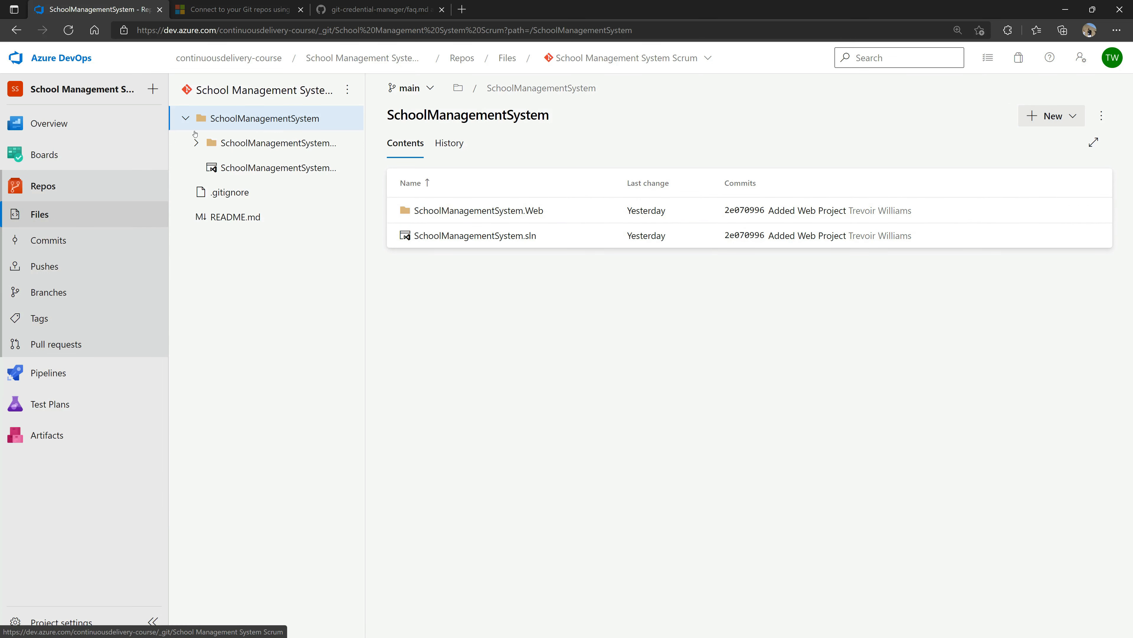
click(63, 191)
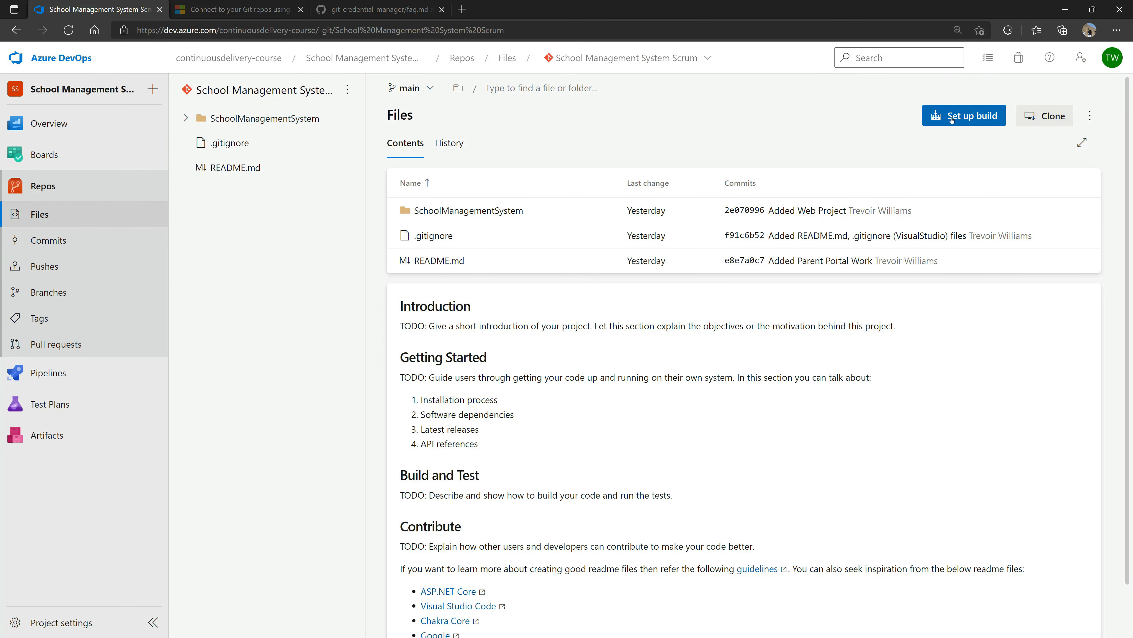
- Start creating the project's first pipeline from the Pipelines page
click(958, 117)
click(49, 245)
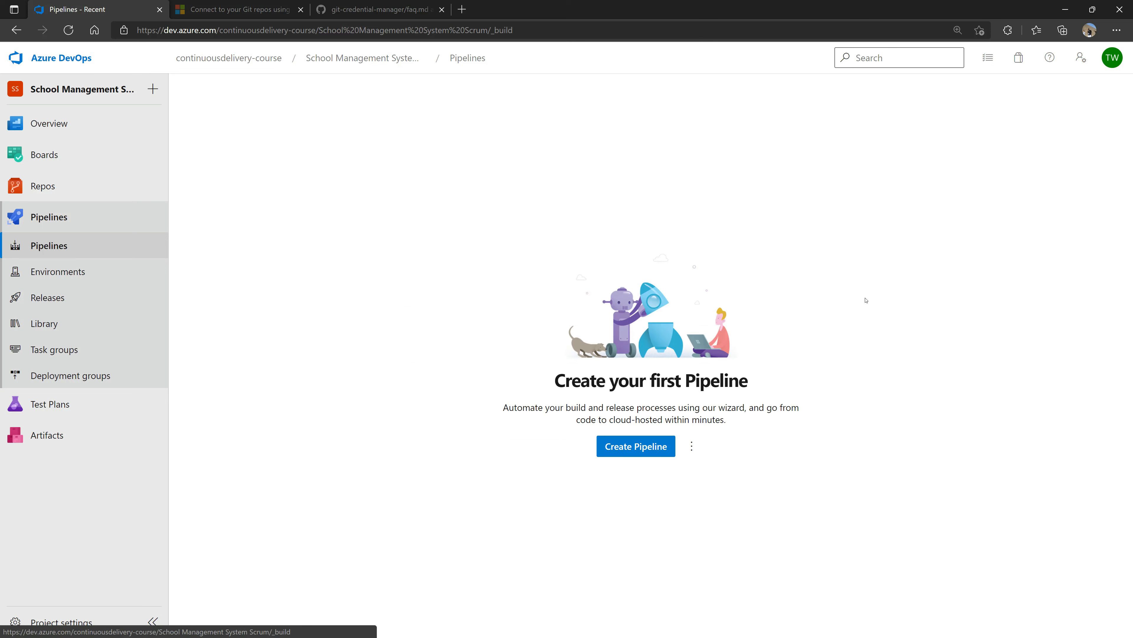
click(636, 446)
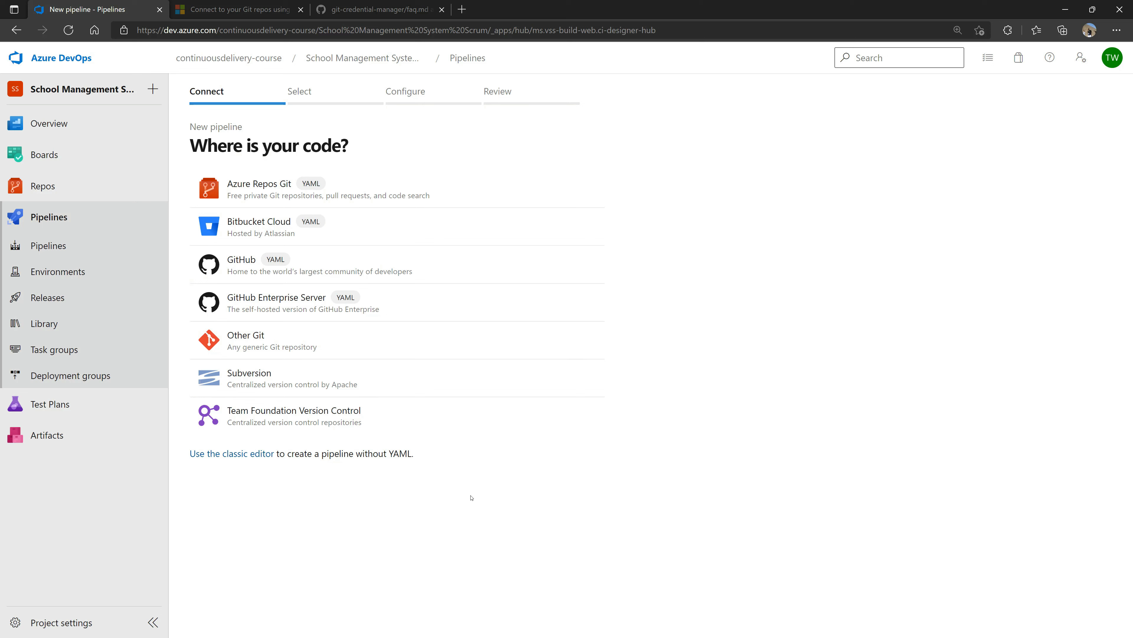
- Look at the repository's Set up build option in a separate browser tab, closing that tab and the old documentation tabs
middle_click(60, 186)
middle_click(412, 5)
middle_click(413, 6)
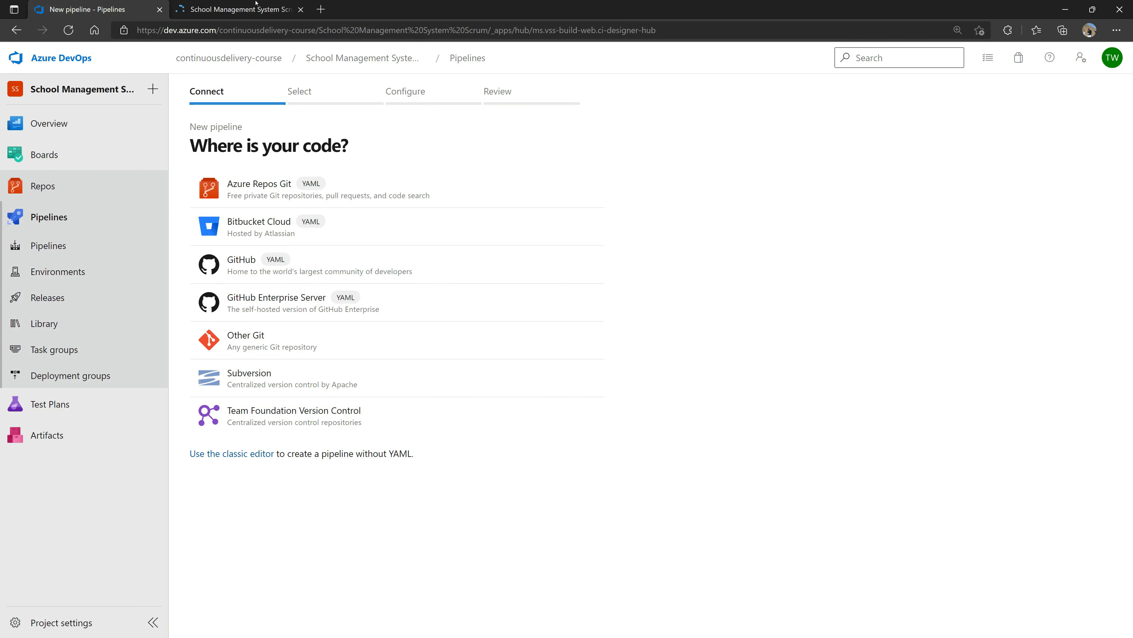
click(256, 8)
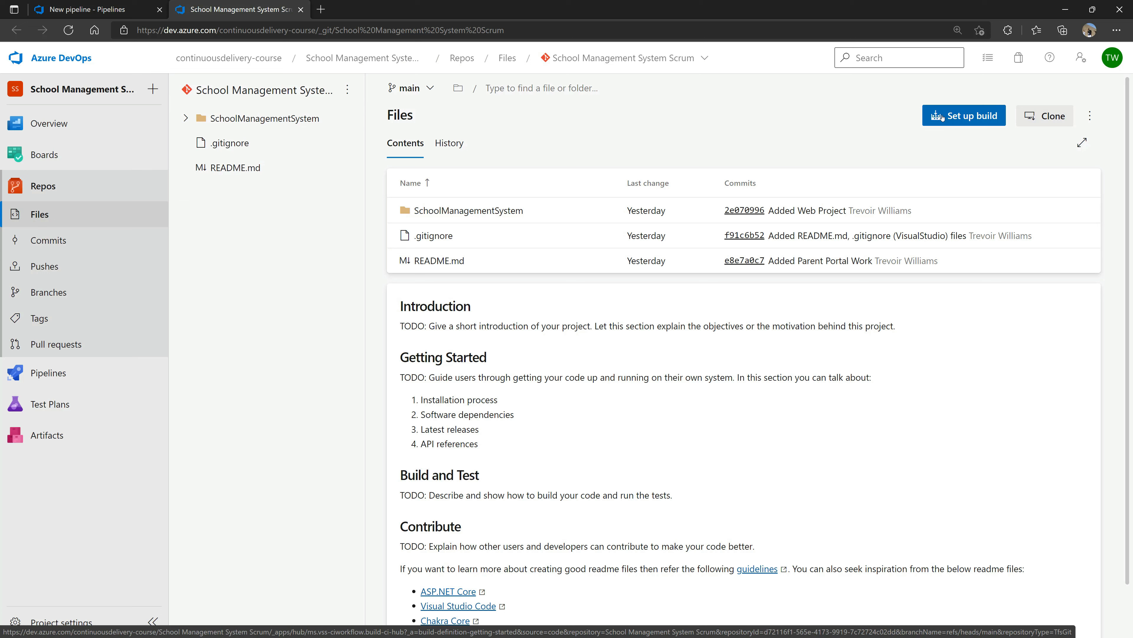
click(941, 117)
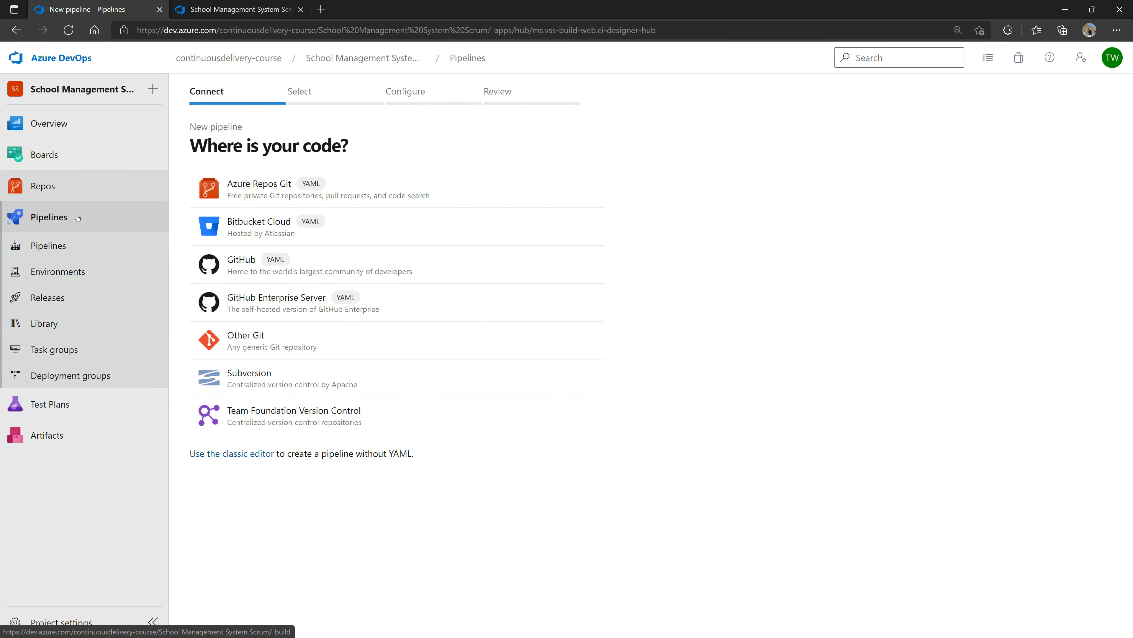
mouse_move(37, 183)
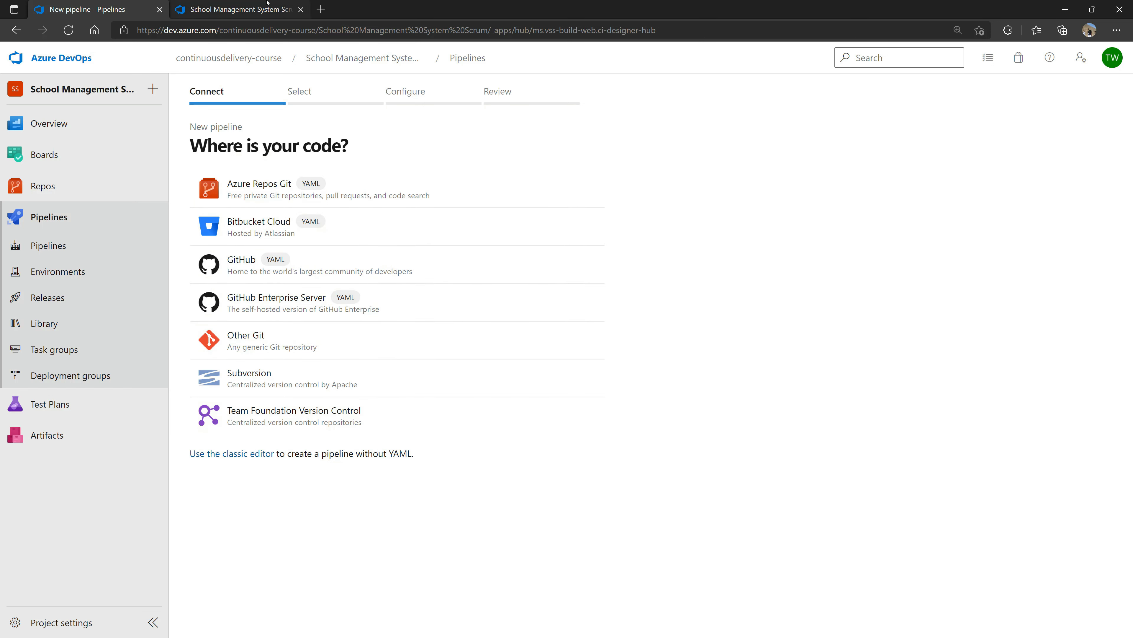
click(301, 8)
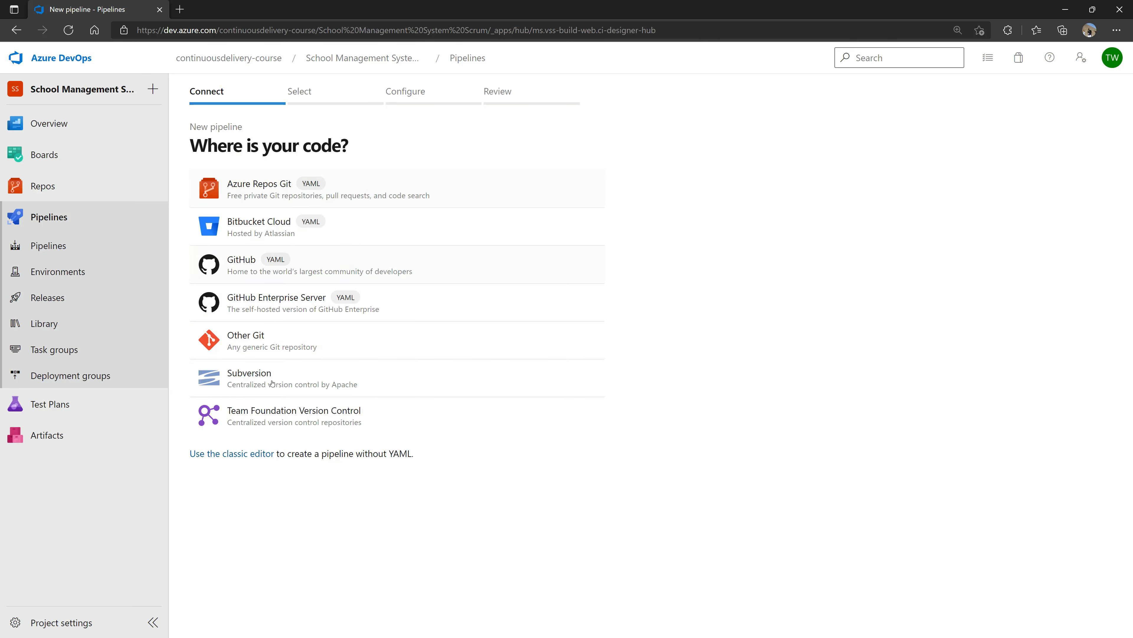
- Open the classic editor in a new tab and continue with Azure Repos Git, School Management System Scrum and branch main as source
ctrl+click(232, 453)
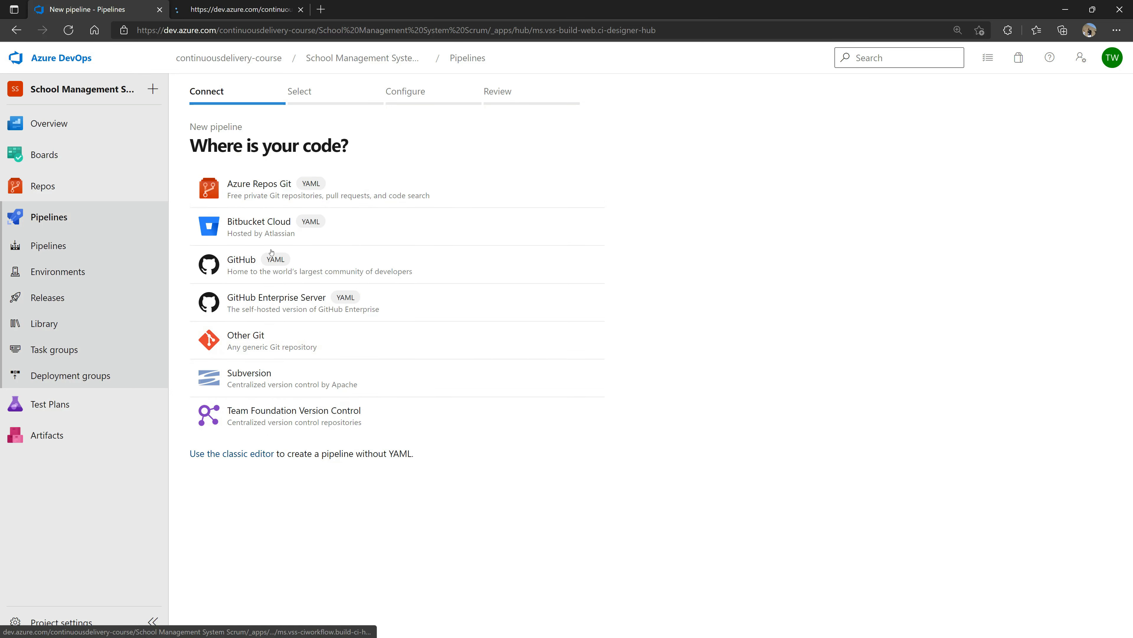
click(253, 4)
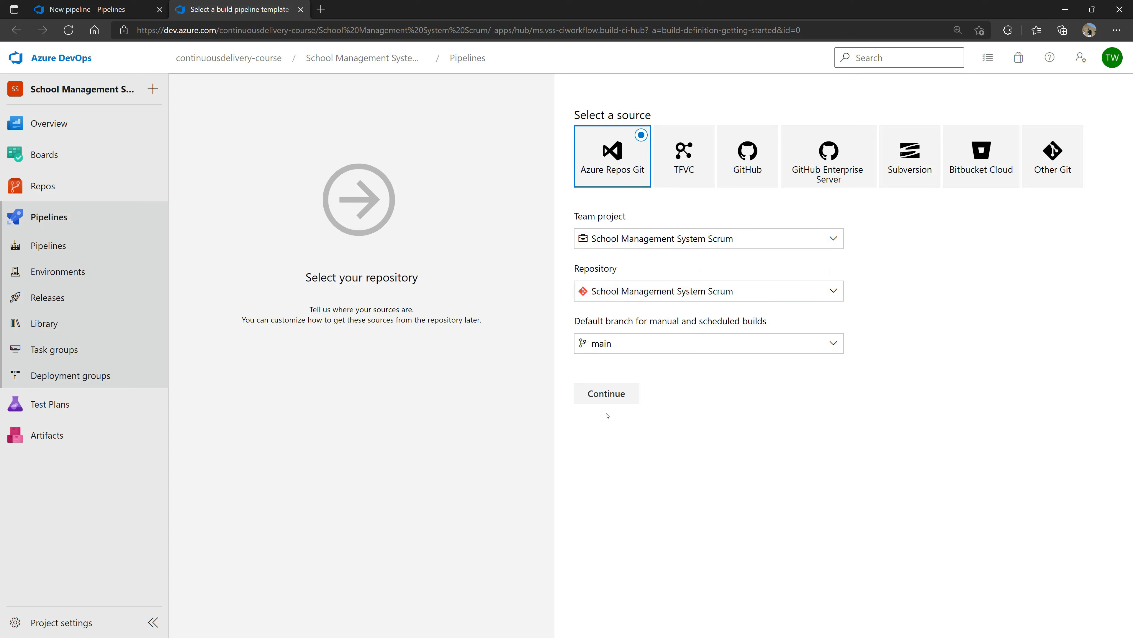
click(623, 346)
click(622, 412)
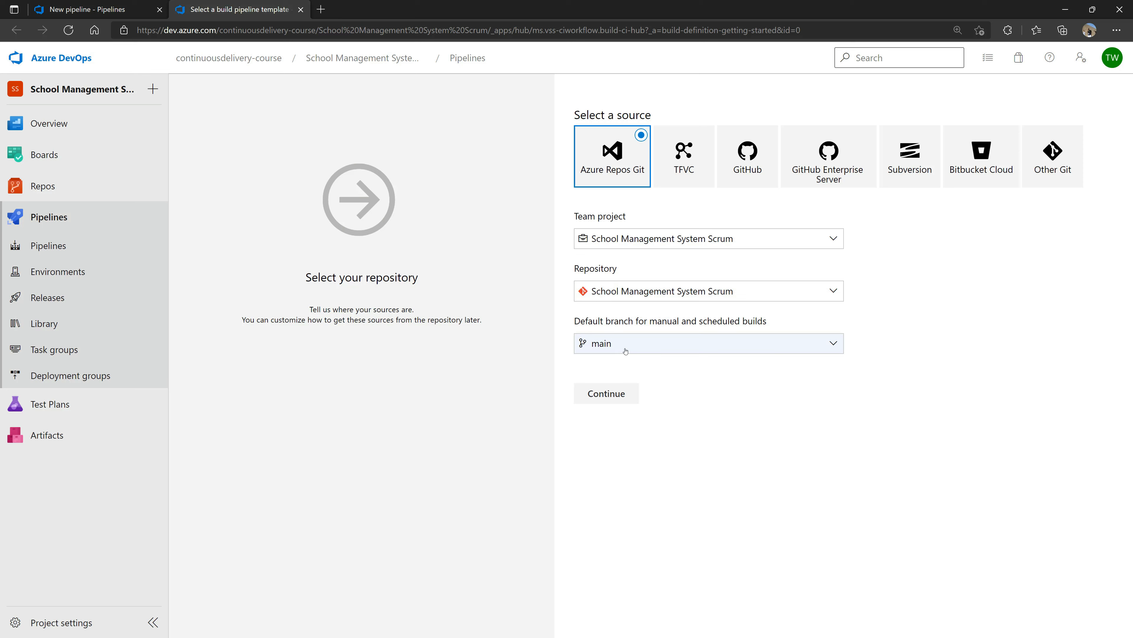
click(614, 404)
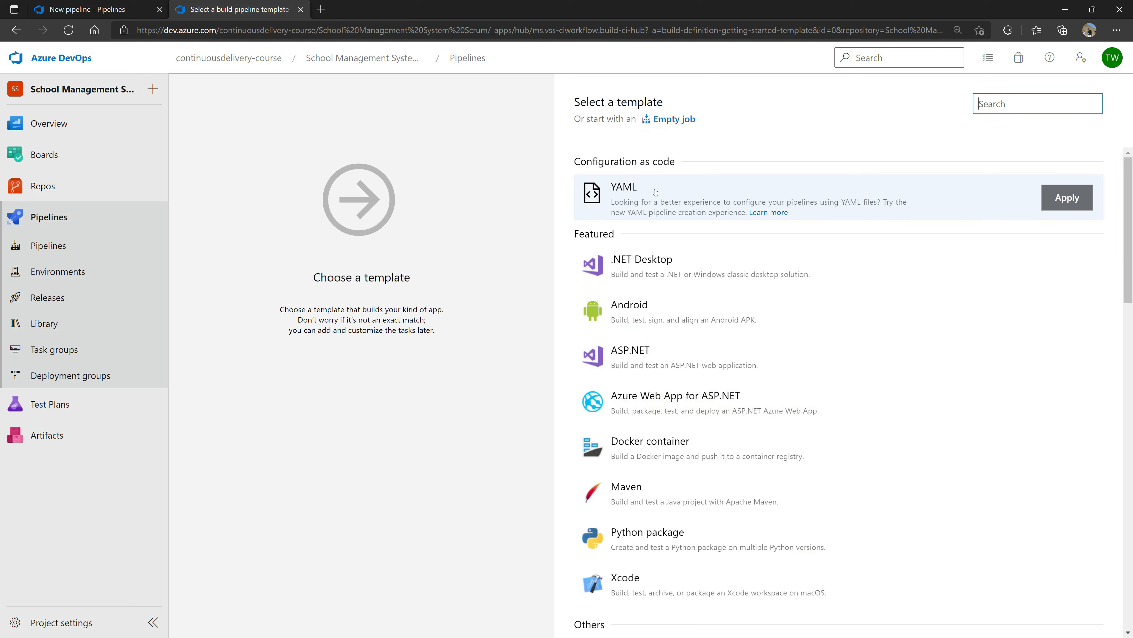
- Examine the classic editor's featured and other build templates and close that tab
scroll(721, 310, down, 13)
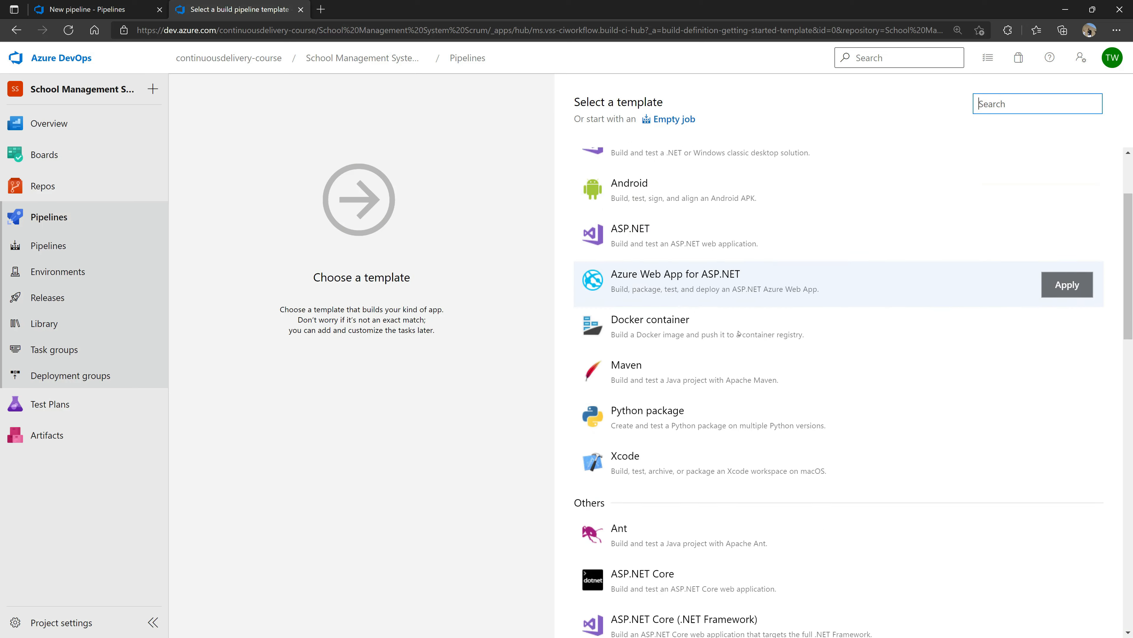
scroll(747, 391, up, 12)
scroll(747, 393, up, 1)
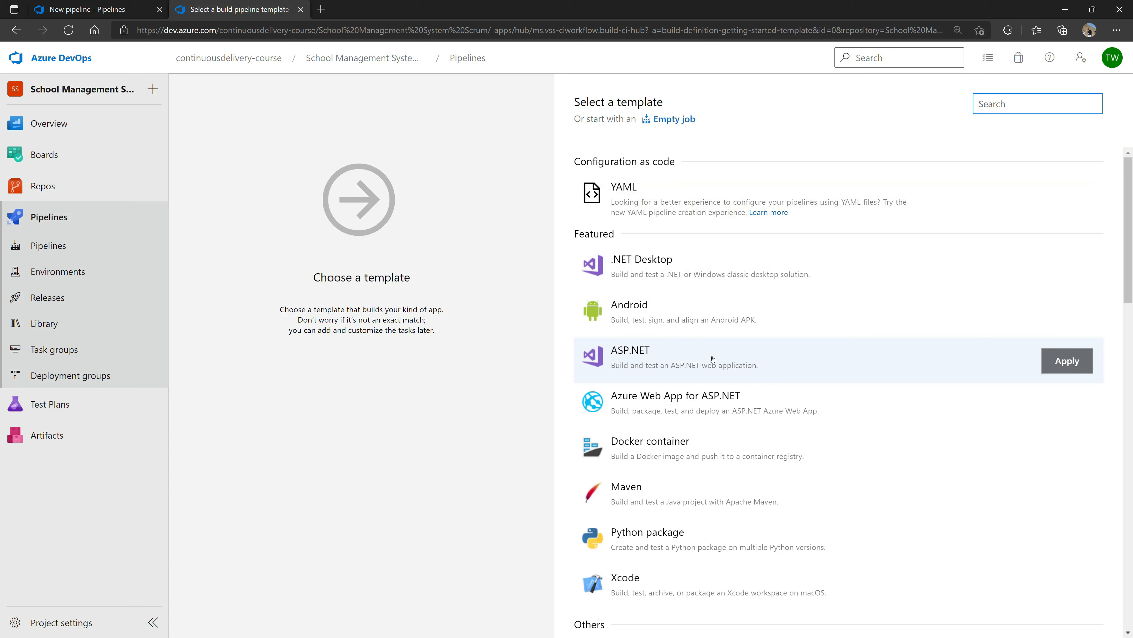
scroll(712, 358, down, 3)
scroll(713, 359, down, 6)
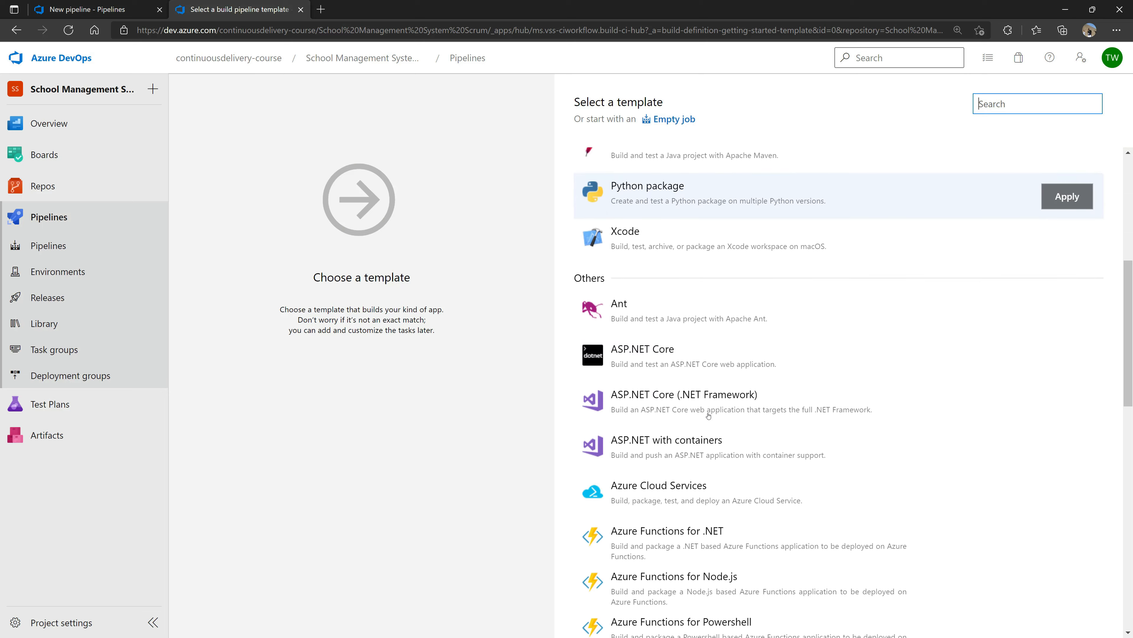
scroll(709, 416, up, 8)
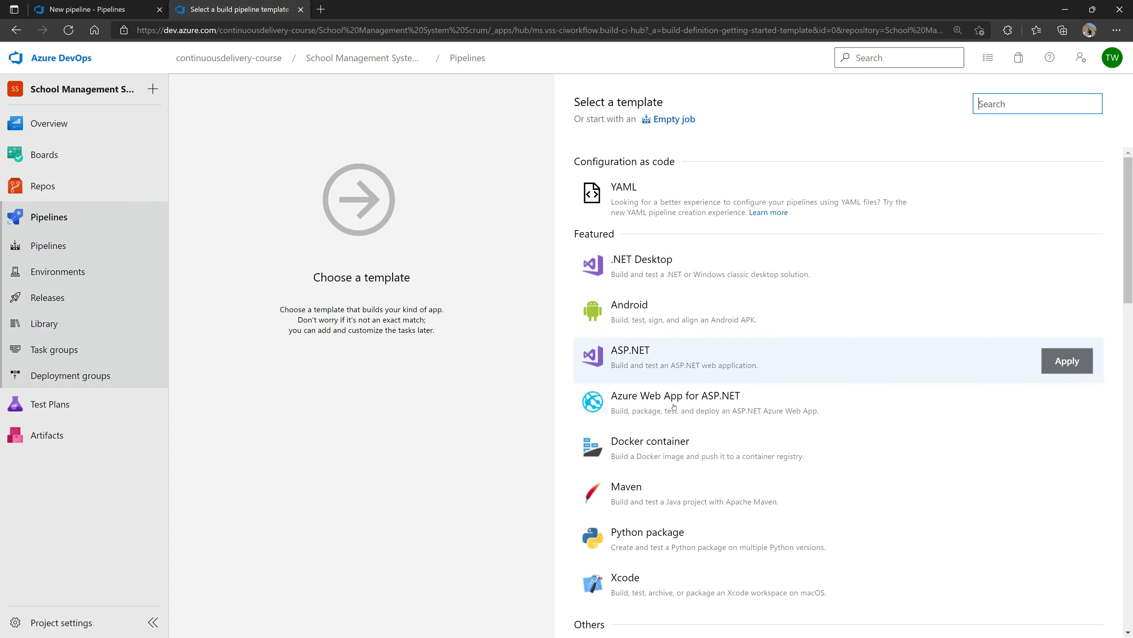
scroll(649, 452, down, 2)
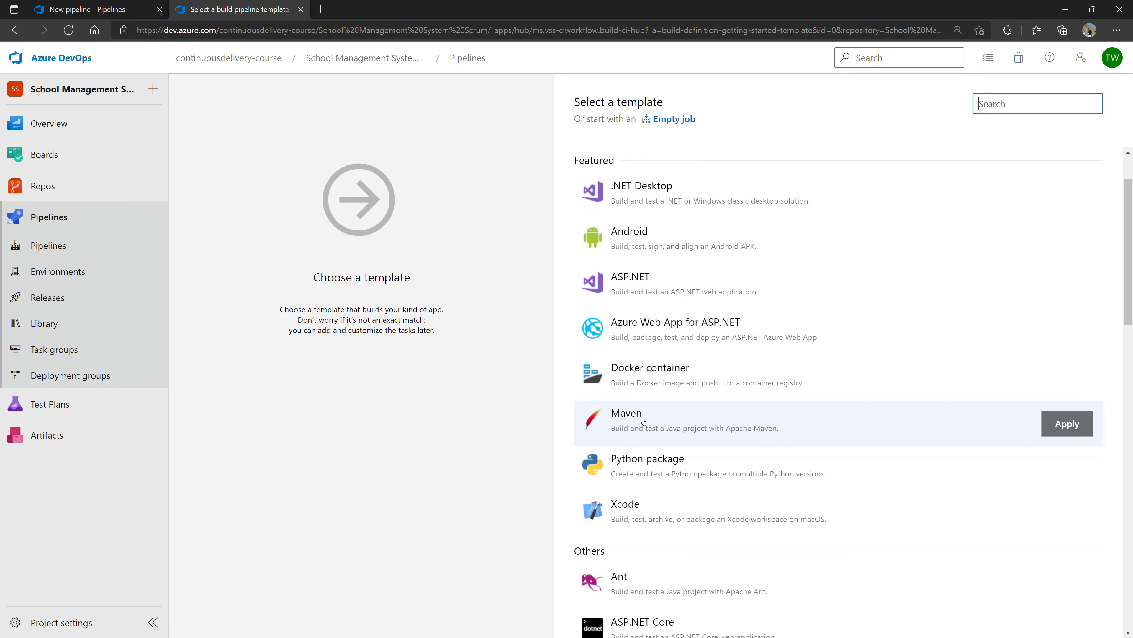
scroll(658, 474, down, 7)
scroll(658, 477, down, 10)
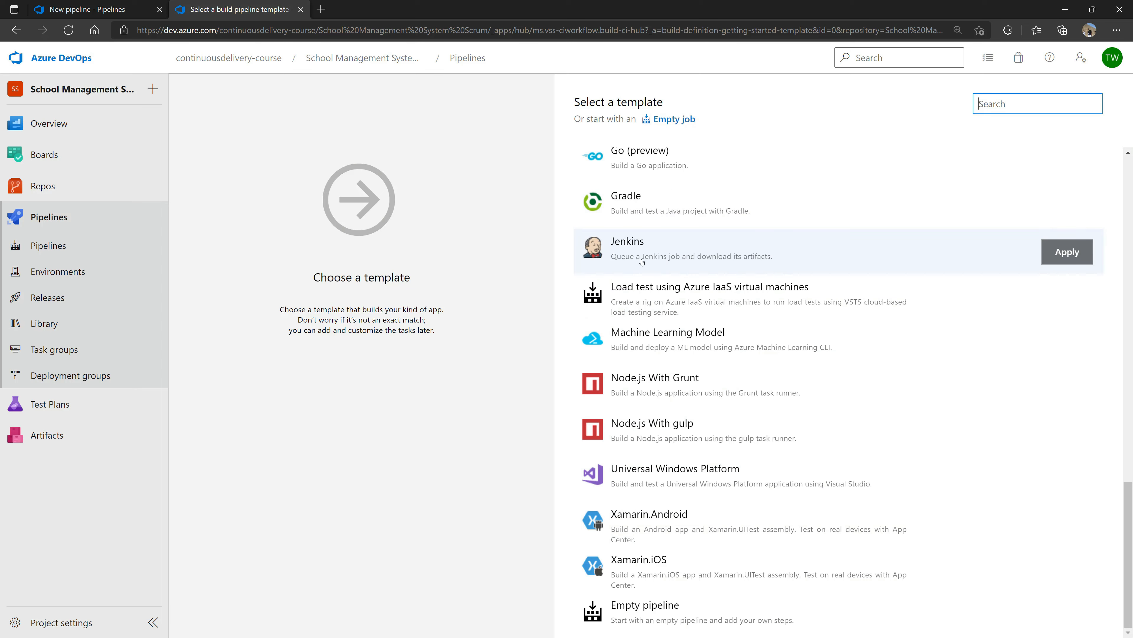
scroll(642, 264, up, 15)
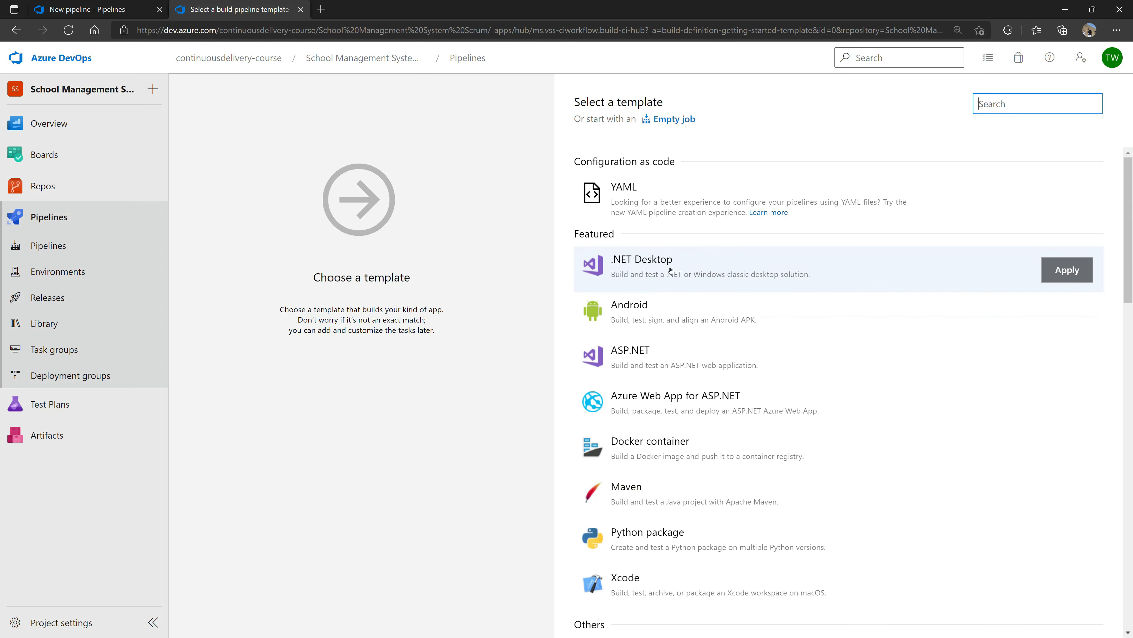
middle_click(257, 2)
- Select the School Management System Scrum repository in Azure Repos Git and configure the pipeline with the ASP.NET Core (.NET Framework) template
click(624, 94)
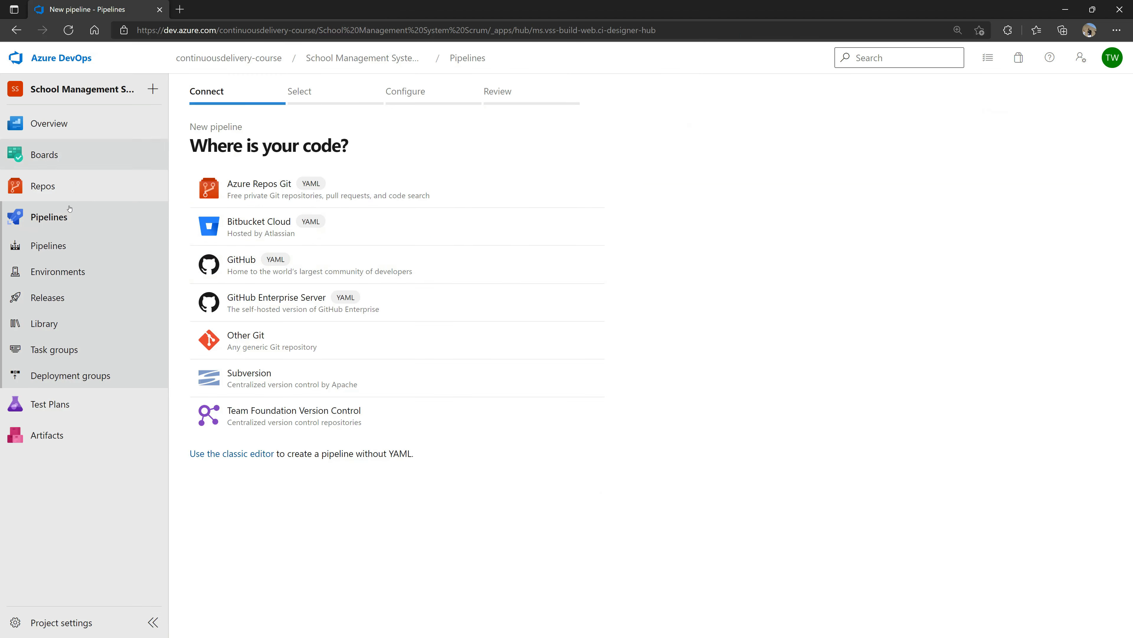
click(45, 185)
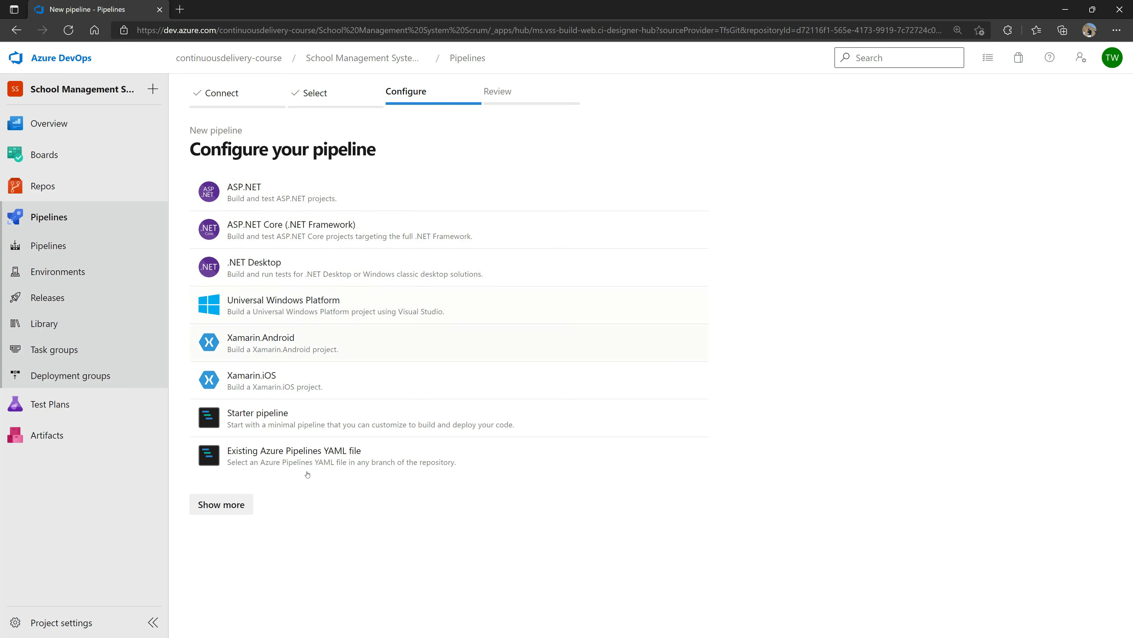
click(279, 232)
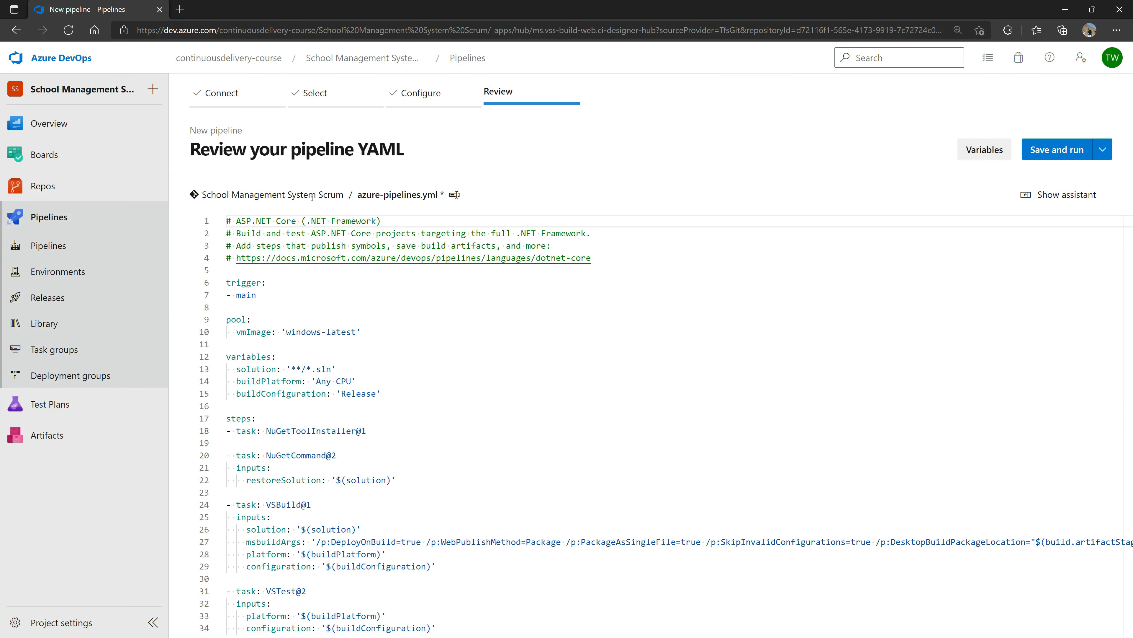
- Examine the trigger, pool, variables and first NuGet step in azure-pipelines.yml
click(403, 319)
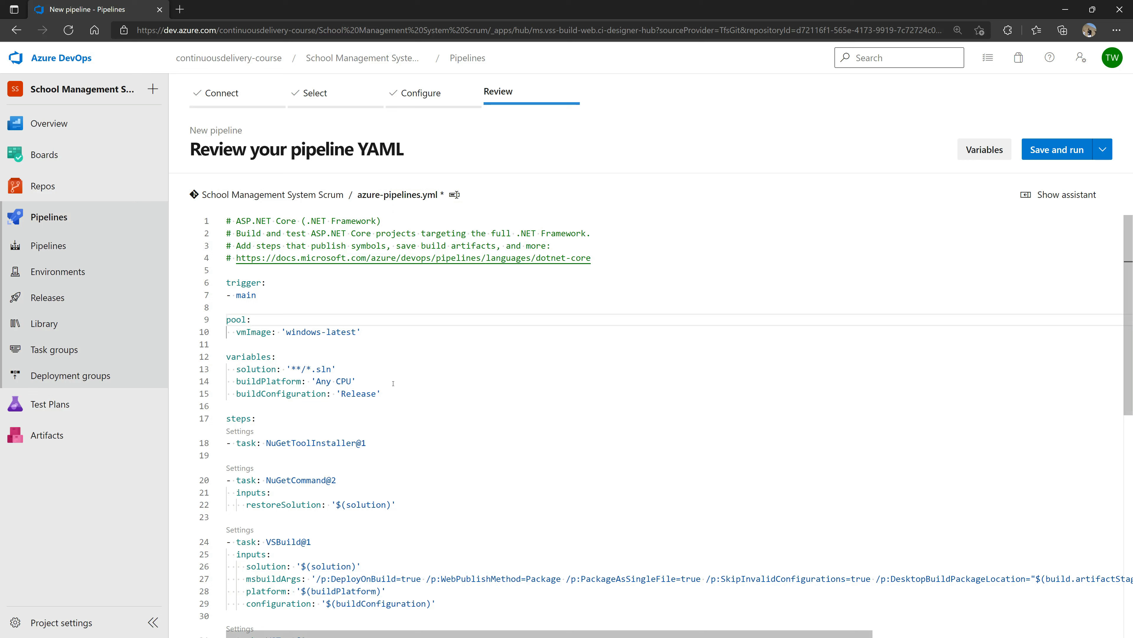
drag(227, 282, 226, 307)
drag(318, 328, 380, 346)
drag(231, 418, 266, 420)
drag(227, 356, 383, 395)
click(398, 395)
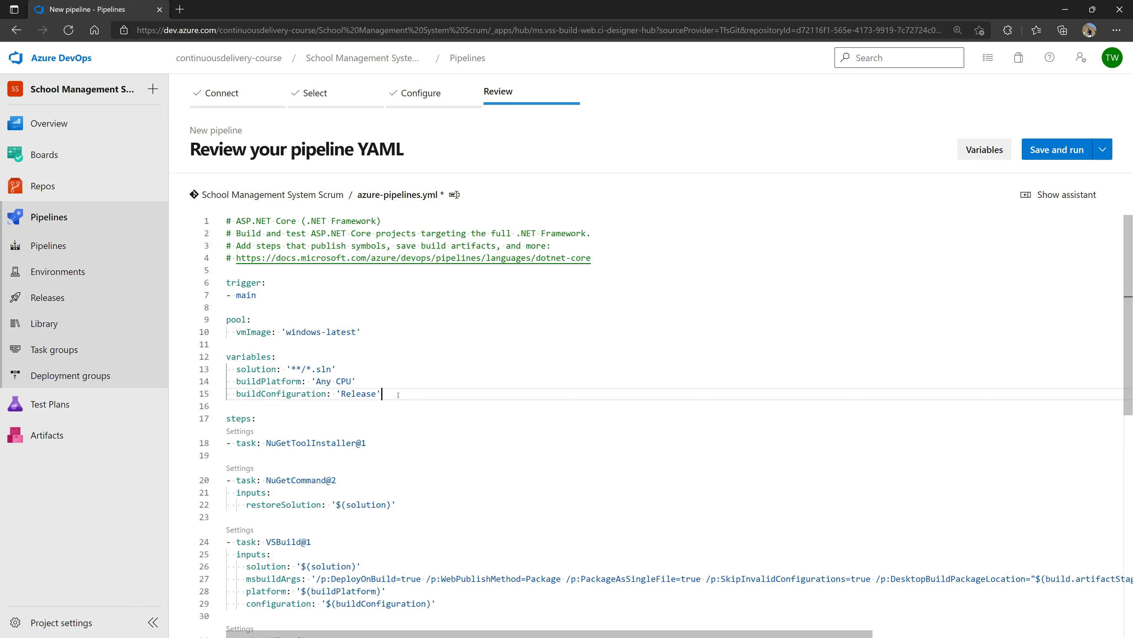
drag(230, 418, 391, 446)
click(229, 444)
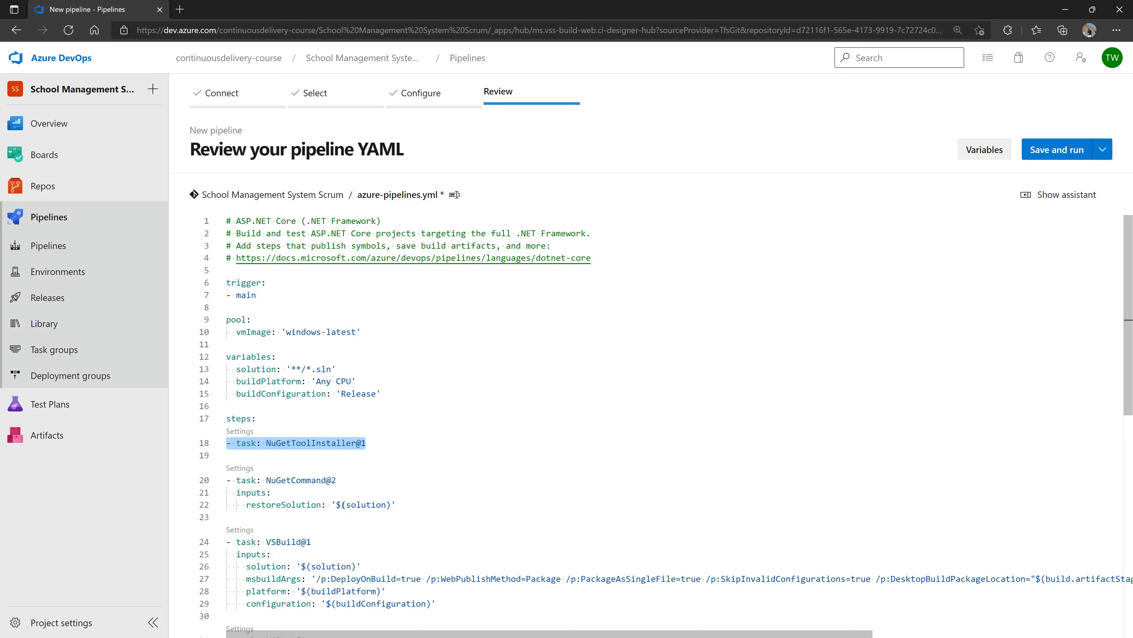
- Examine the VSBuild and VSTest tasks in azure-pipelines.yml and recheck the variables and pool sections
scroll(344, 505, down, 3)
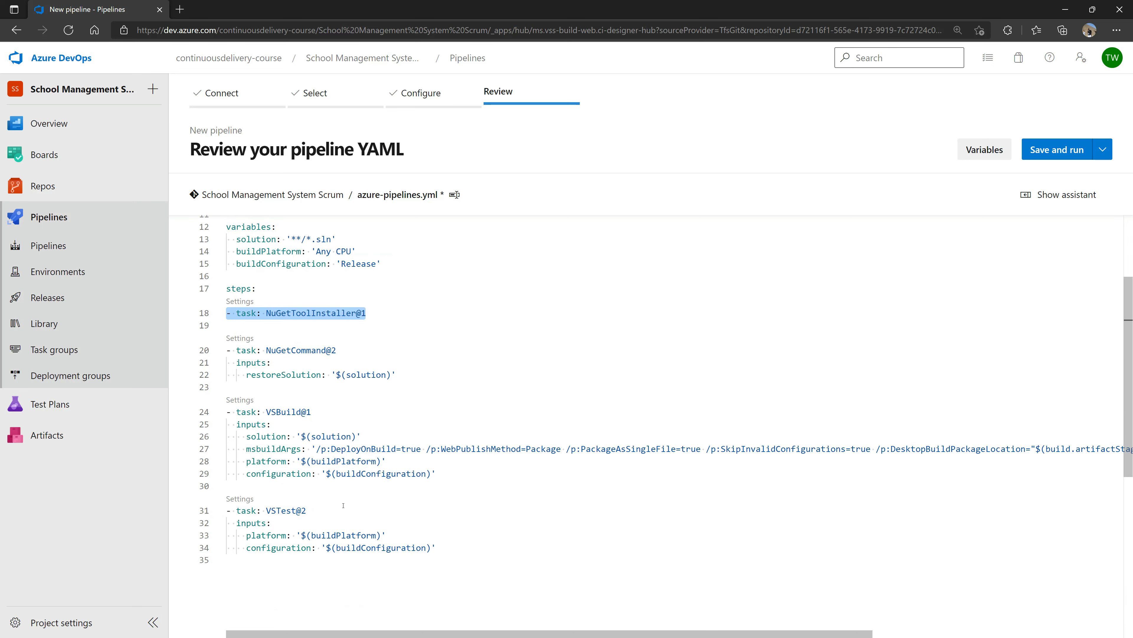
drag(442, 475, 214, 417)
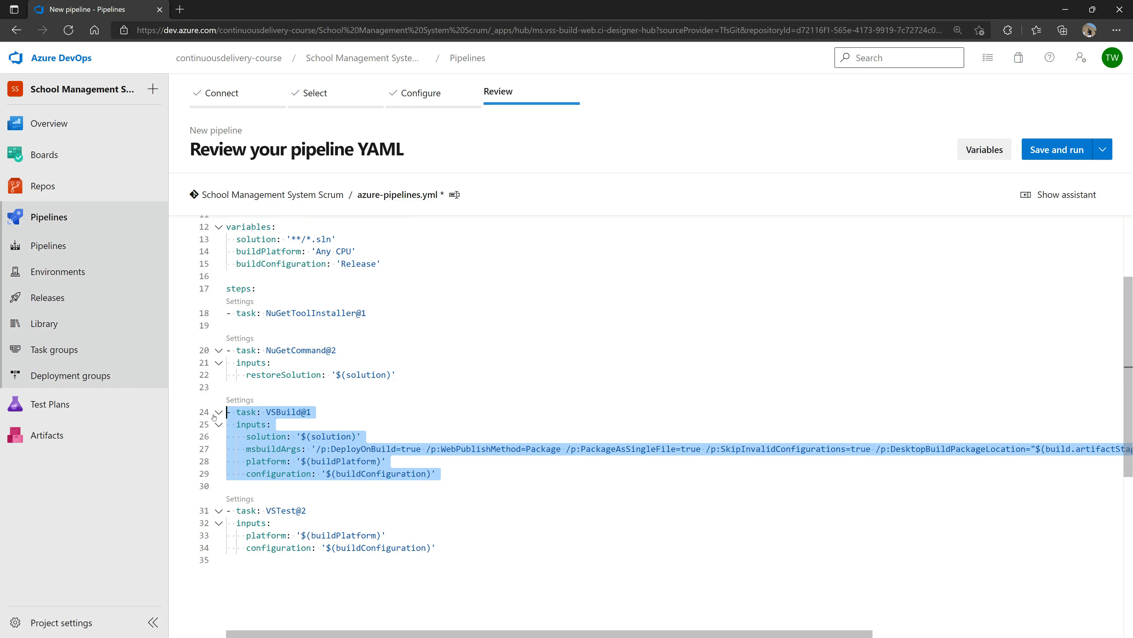
click(307, 510)
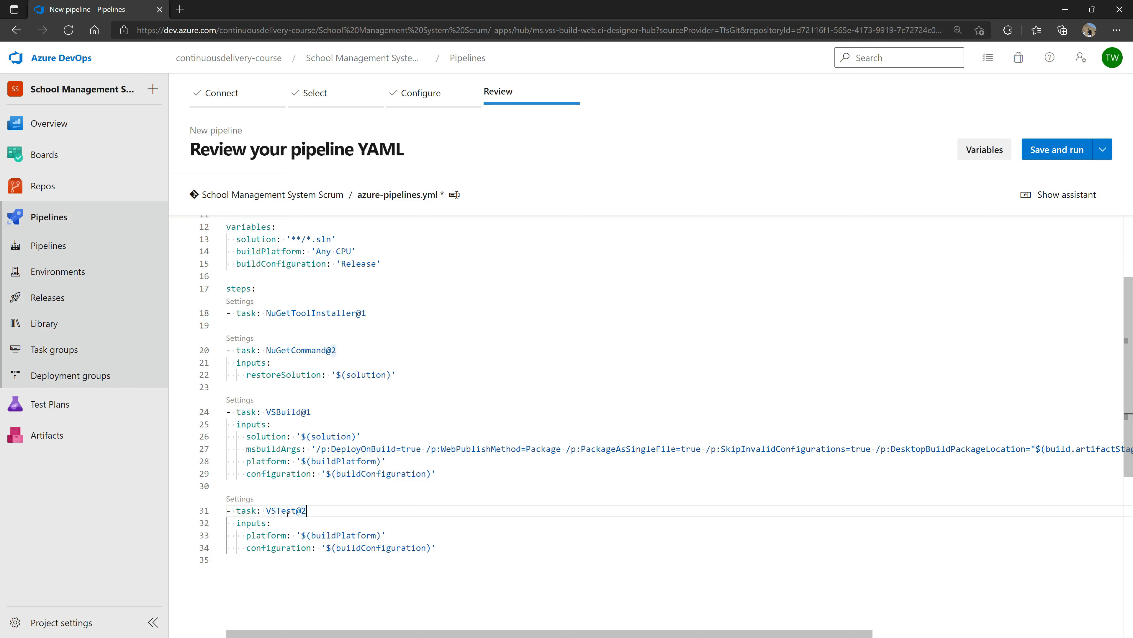
drag(229, 511, 437, 548)
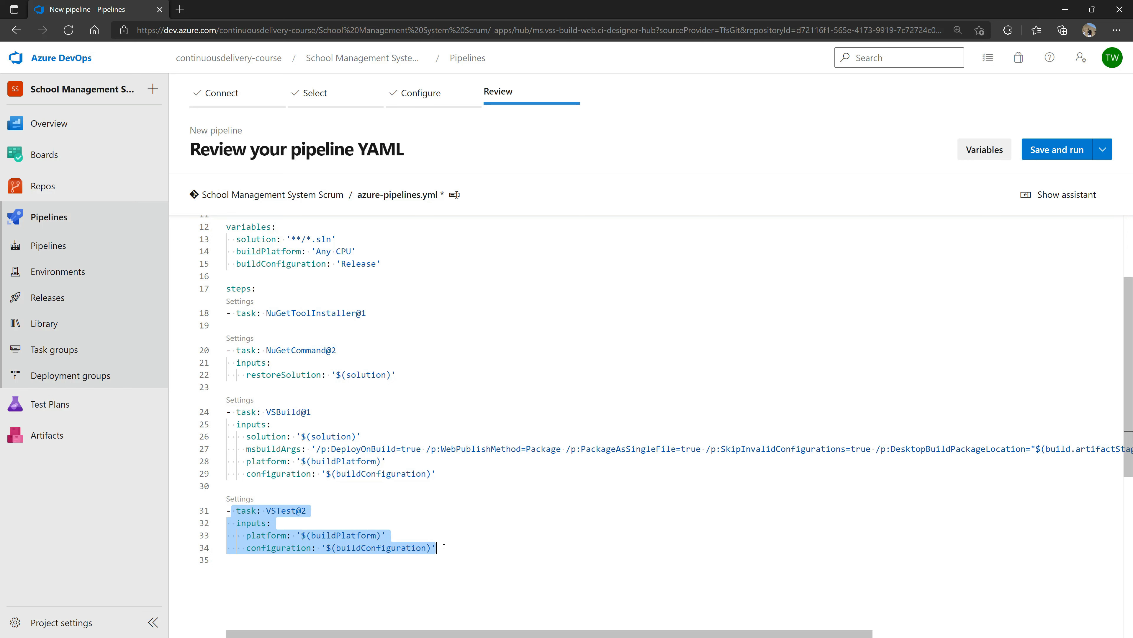
scroll(460, 541, down, 5)
scroll(459, 541, up, 10)
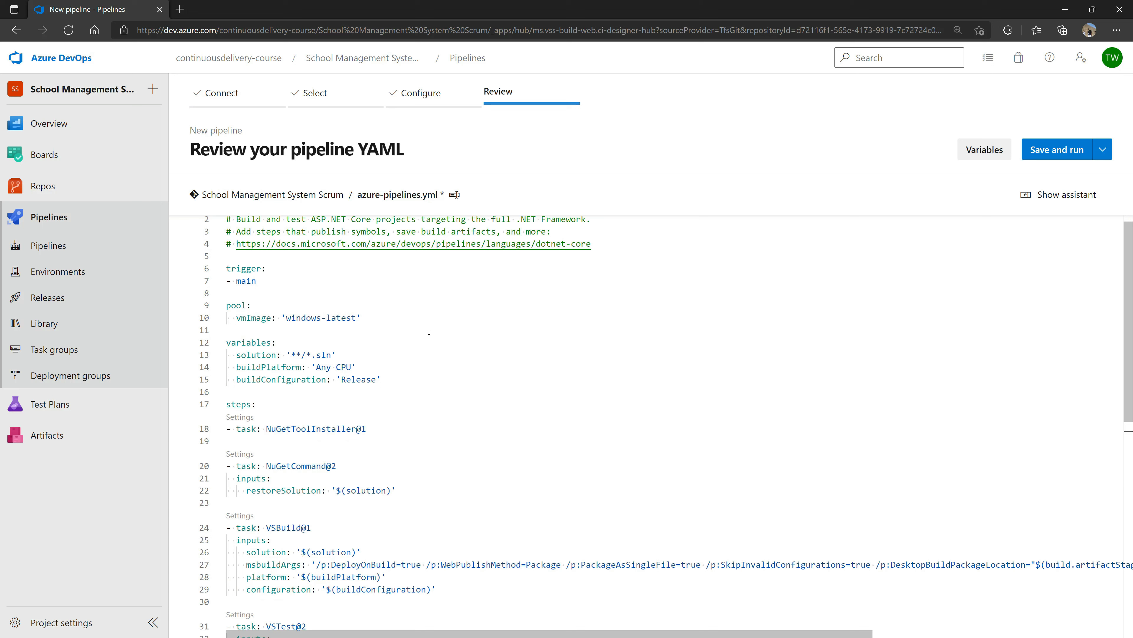
drag(415, 371, 224, 341)
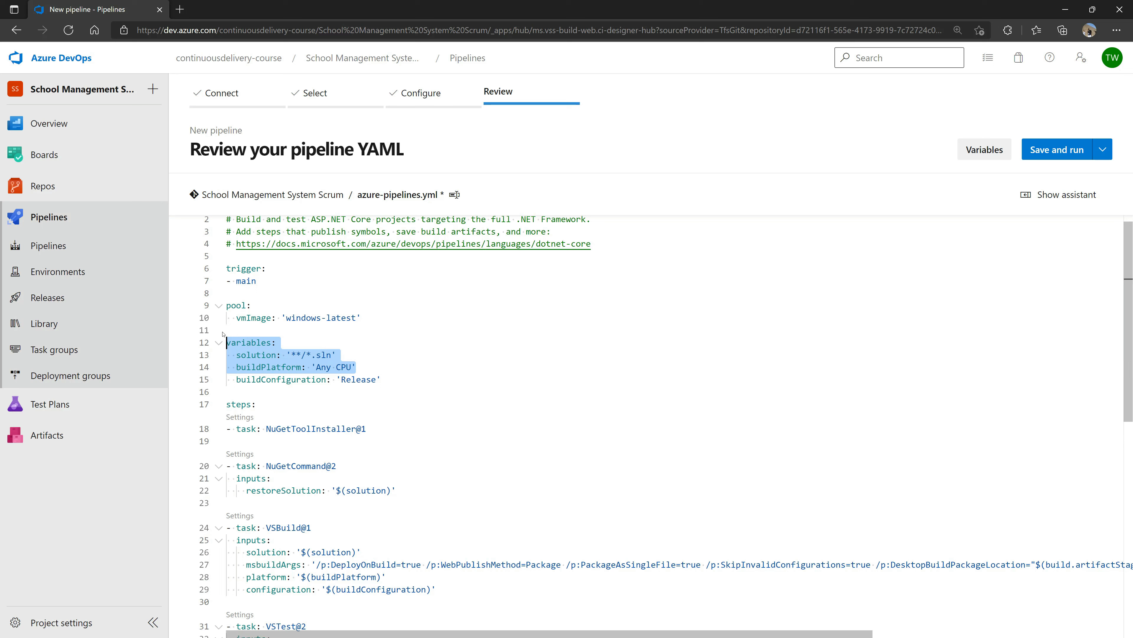
drag(415, 323, 202, 301)
click(318, 295)
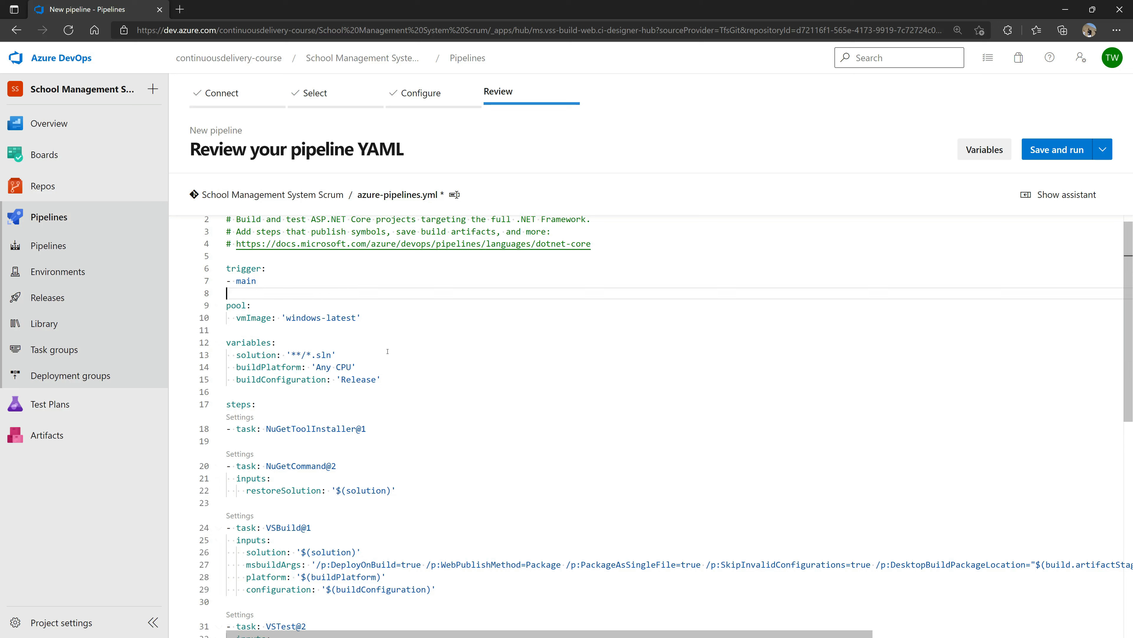
- Save and run the pipeline with the commit message "Set up CI with Azure Pipelines", committing directly to the main branch
click(1062, 153)
drag(822, 112, 901, 112)
click(953, 130)
drag(831, 130, 963, 128)
click(964, 129)
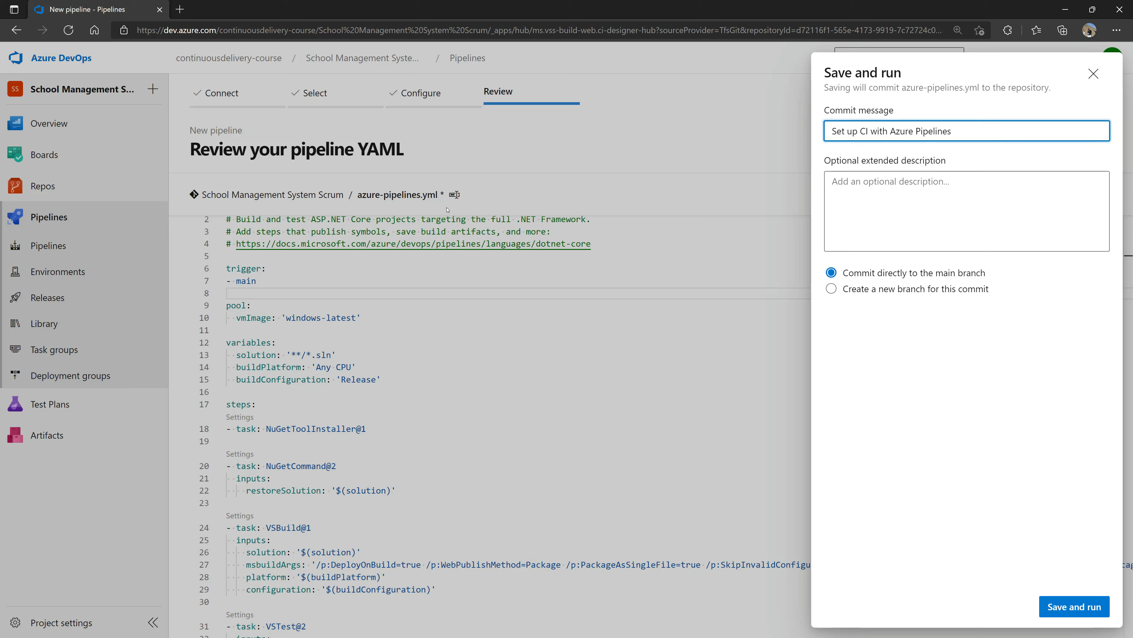
click(886, 290)
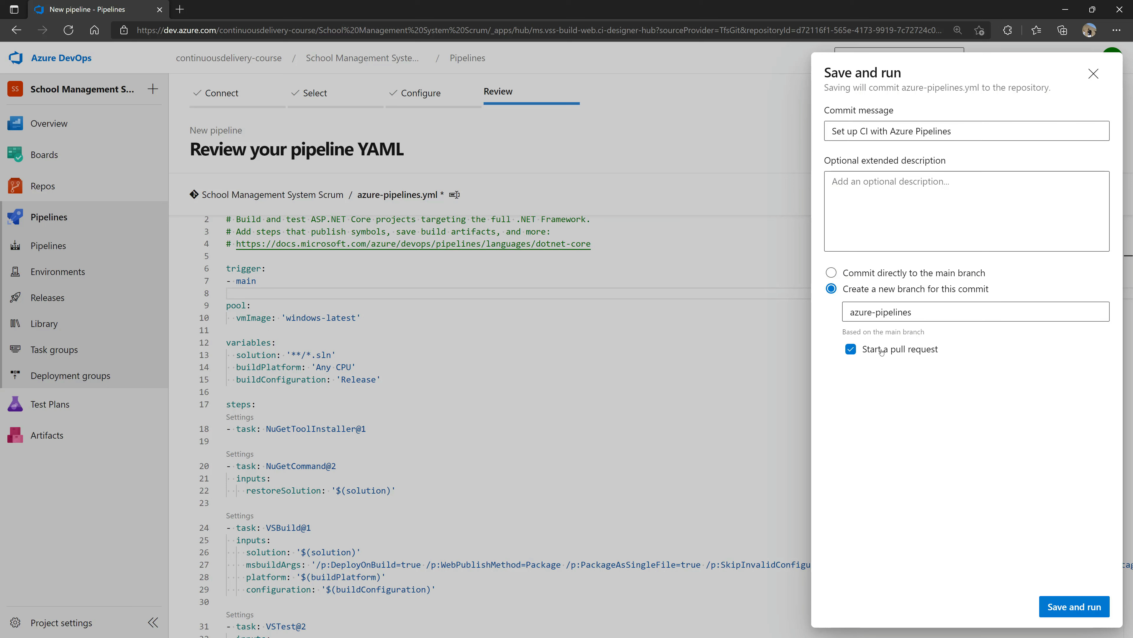
click(894, 274)
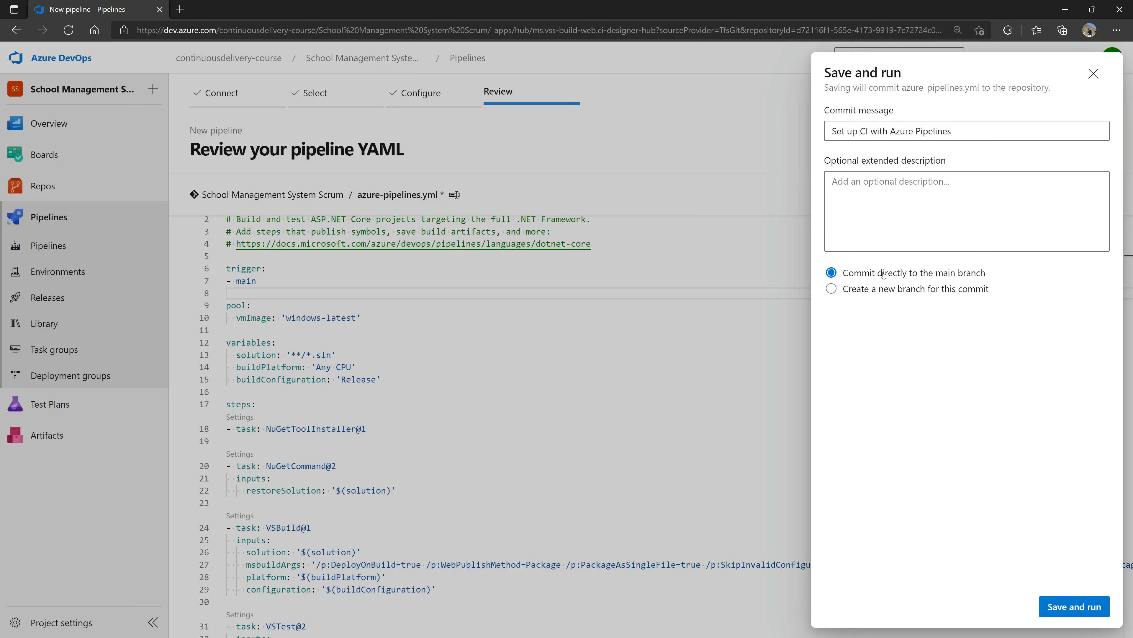
click(1070, 605)
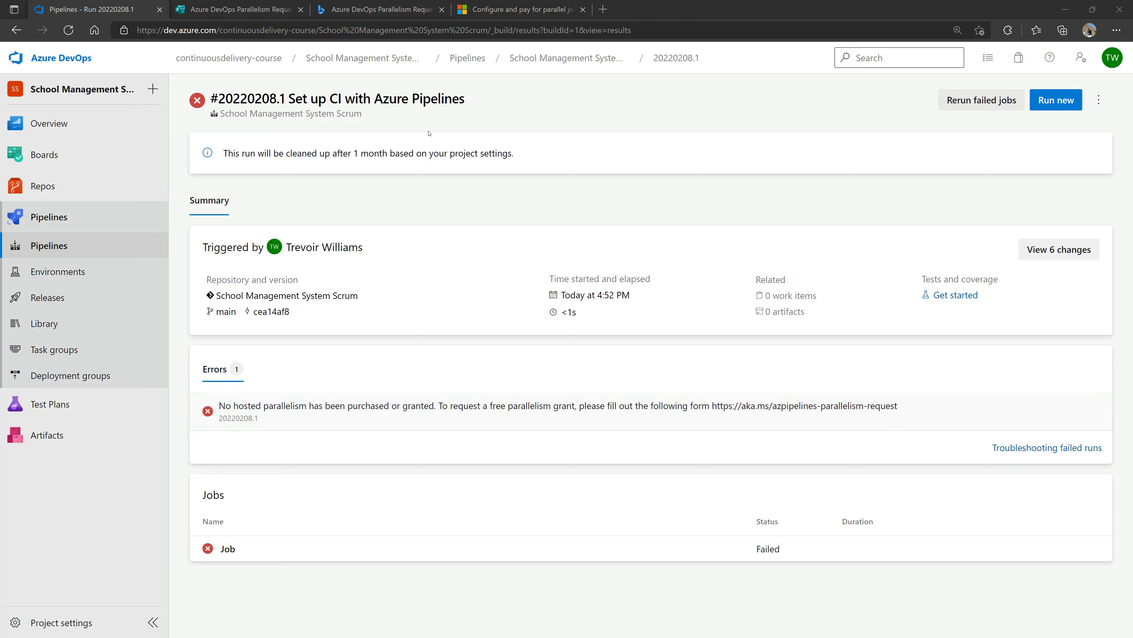
- Review the Azure DevOps Parallelism Request form, including its processing-time notice and required questions
click(275, 12)
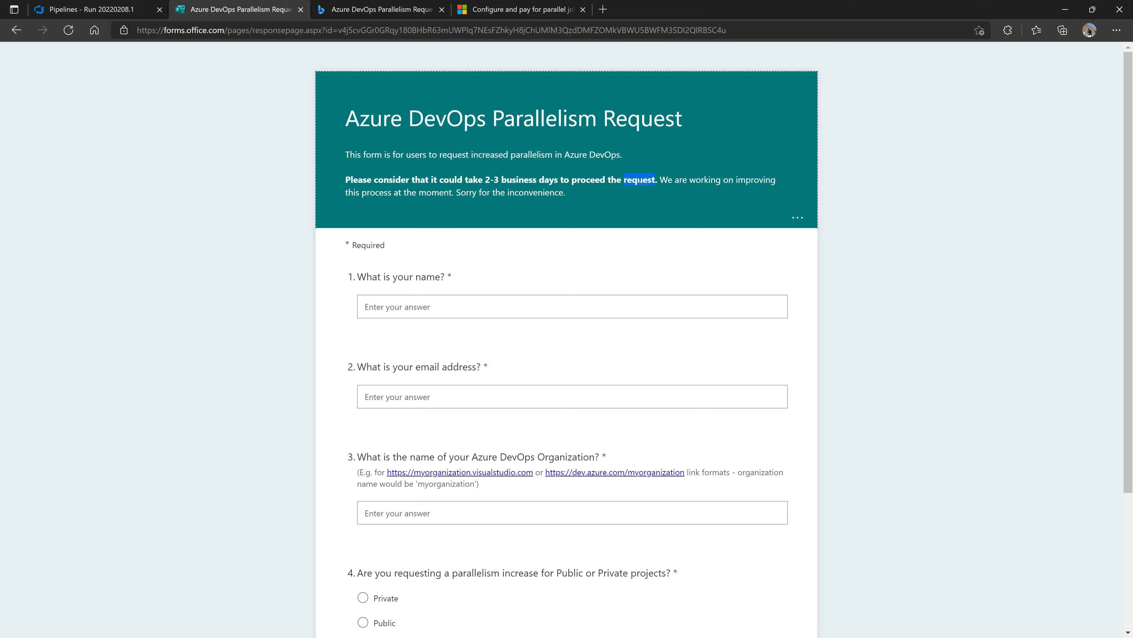
scroll(491, 397, down, 4)
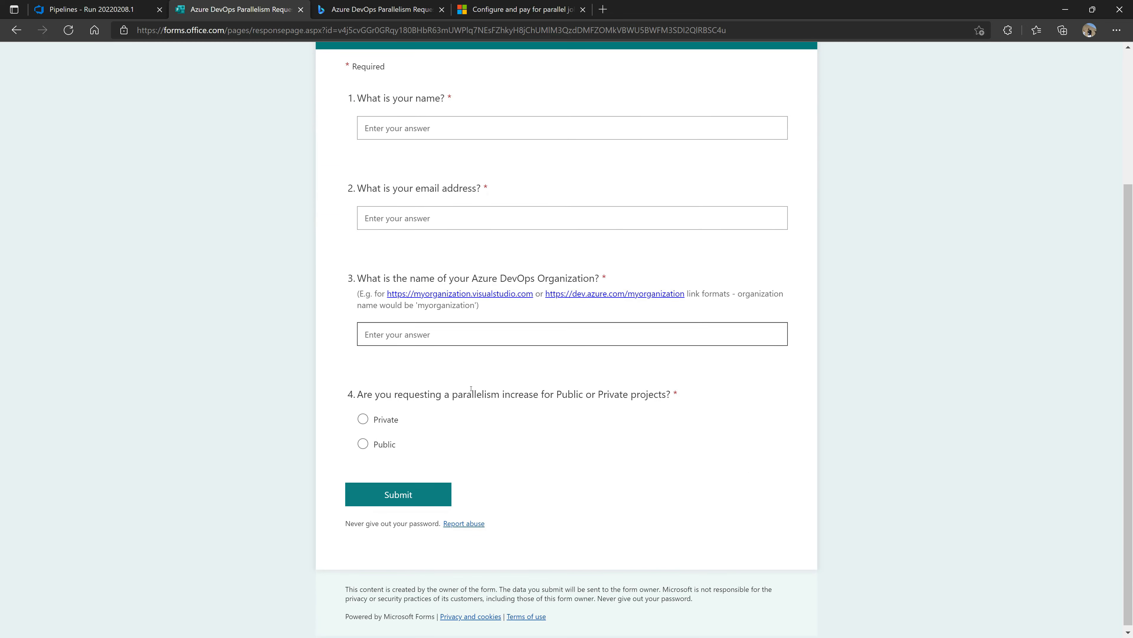
scroll(471, 388, up, 4)
click(416, 310)
click(669, 393)
click(898, 378)
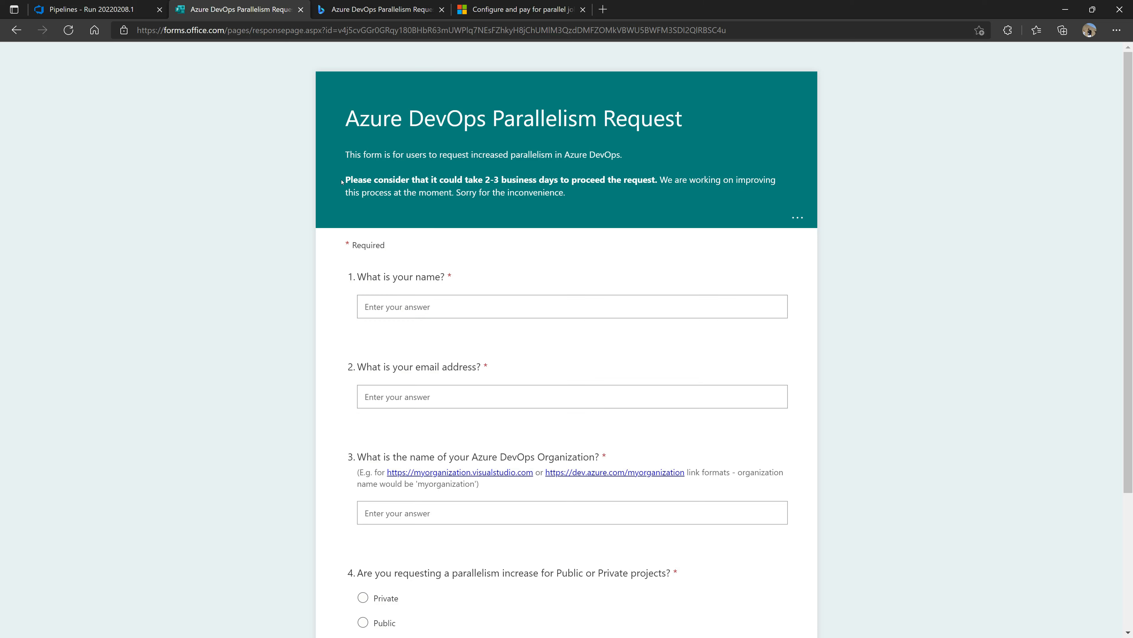
drag(474, 179, 551, 178)
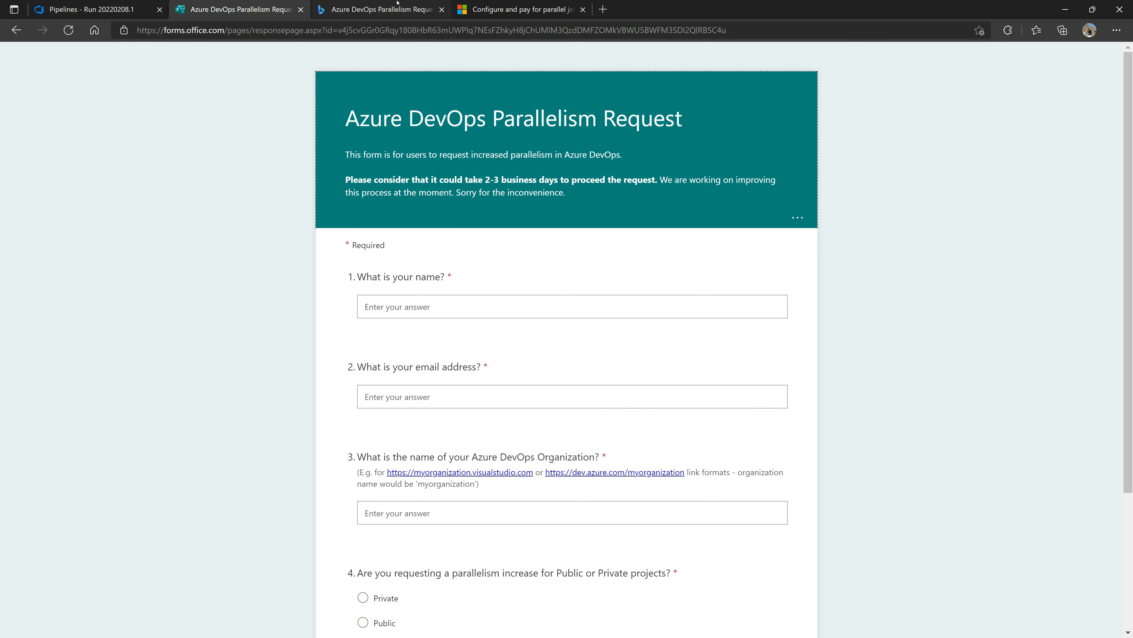
- Close the parallelism search results and read the introduction and free-grant note of the "Configure and pay for parallel jobs" article
middle_click(387, 4)
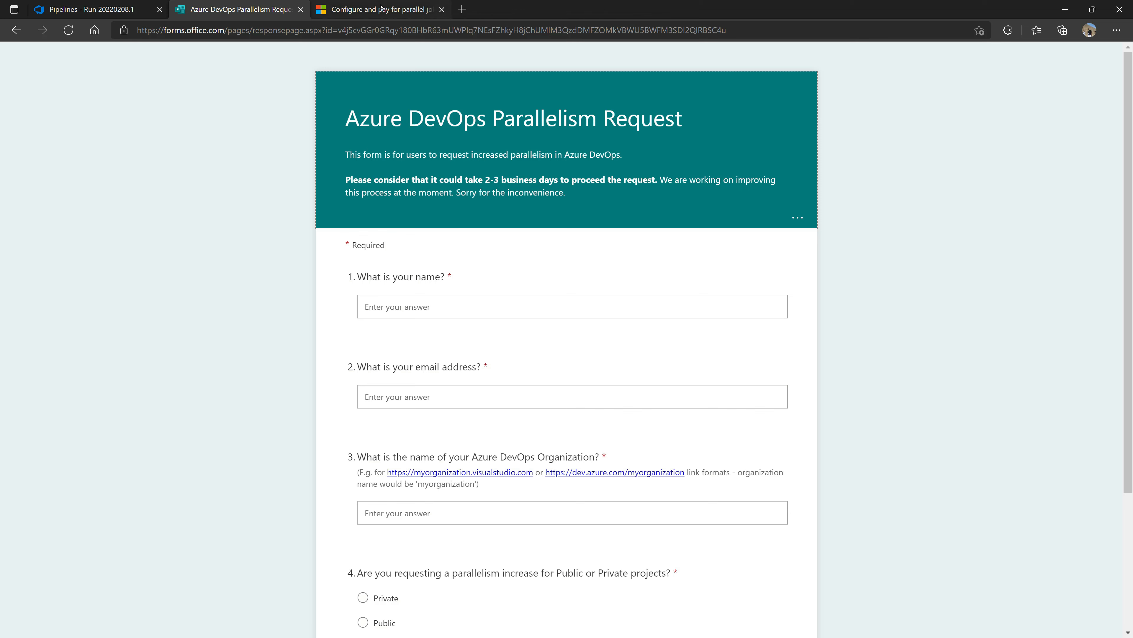
click(387, 3)
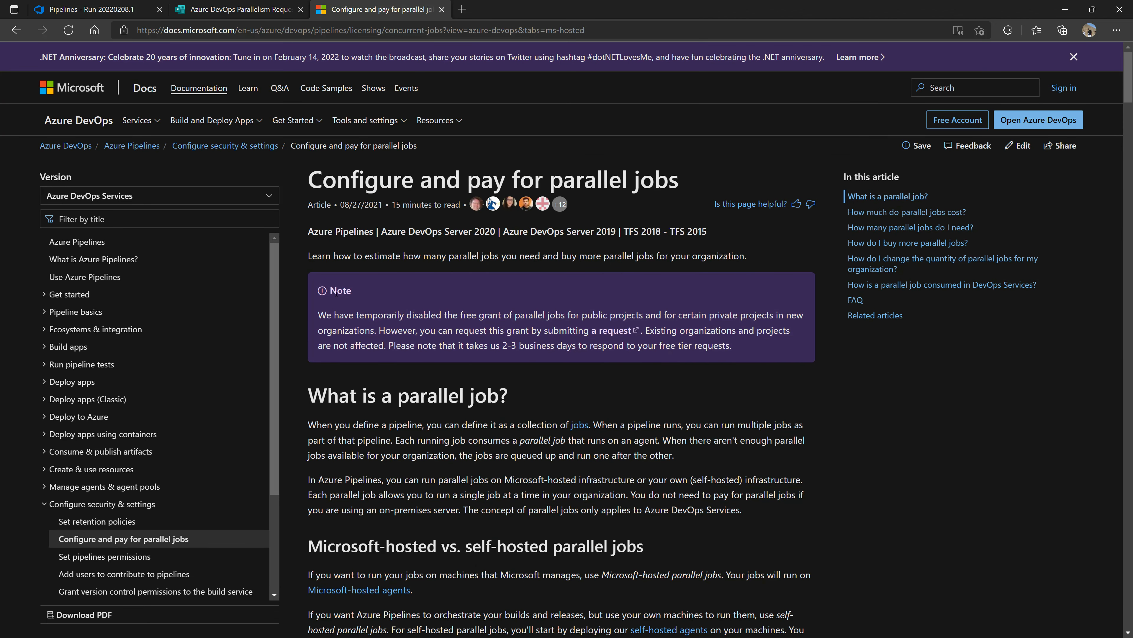
drag(303, 261, 495, 258)
click(495, 258)
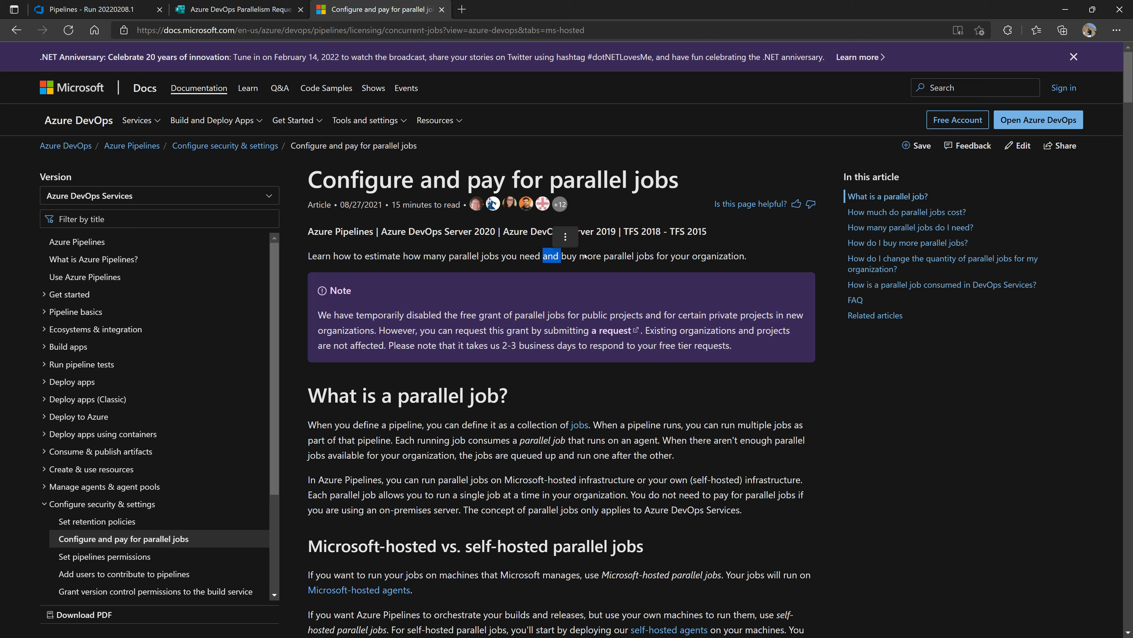
drag(715, 255, 719, 256)
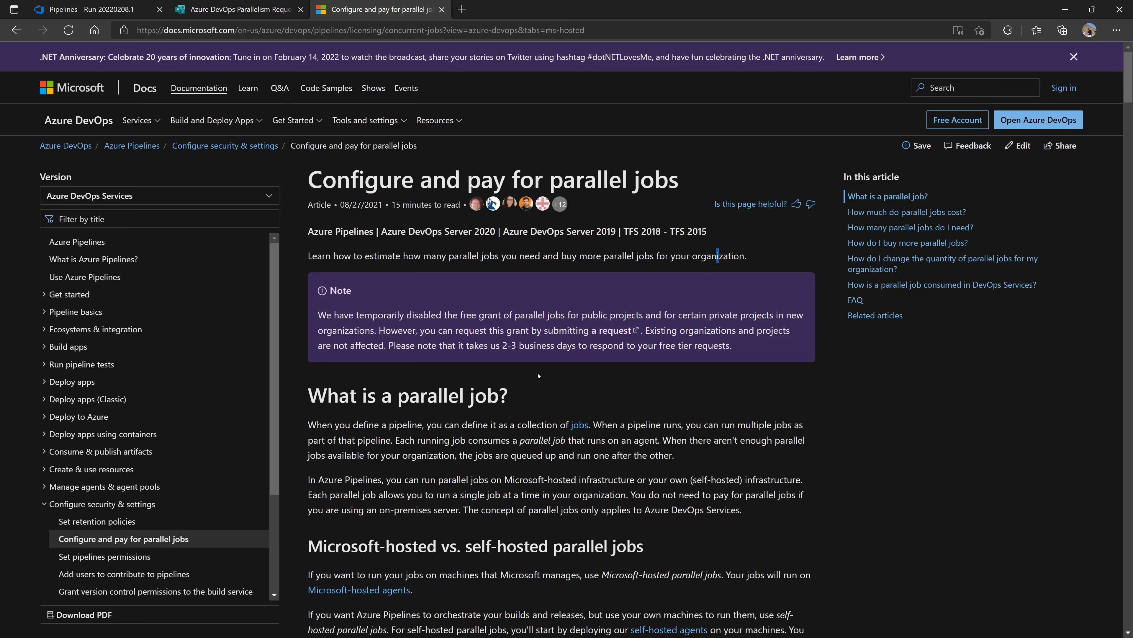
scroll(541, 403, down, 4)
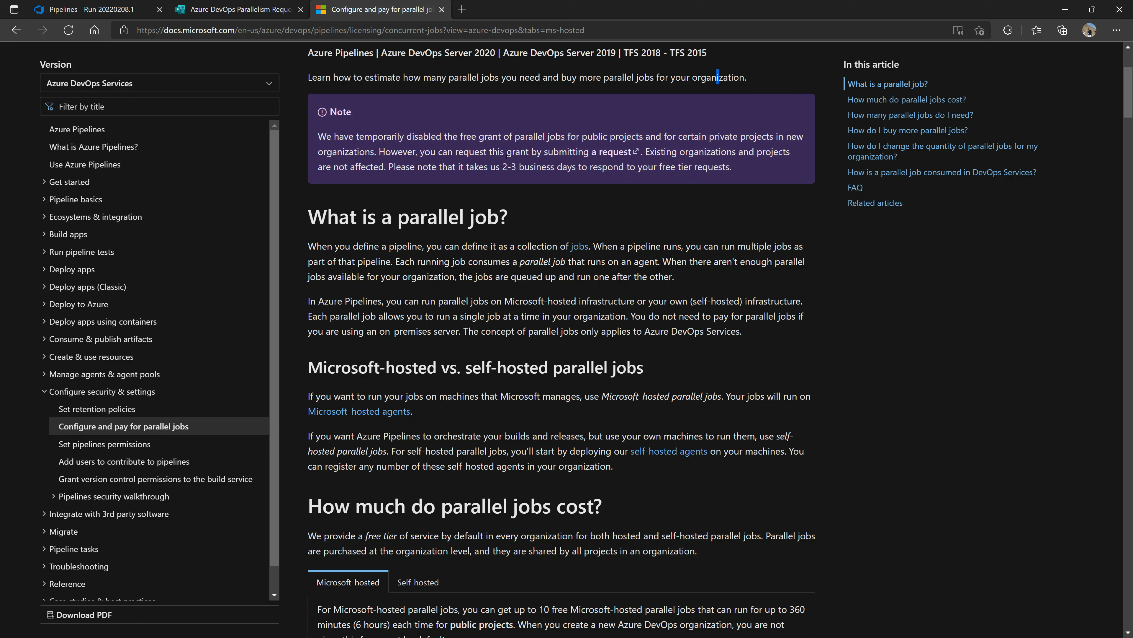
drag(679, 137, 751, 137)
double_click(794, 136)
double_click(348, 156)
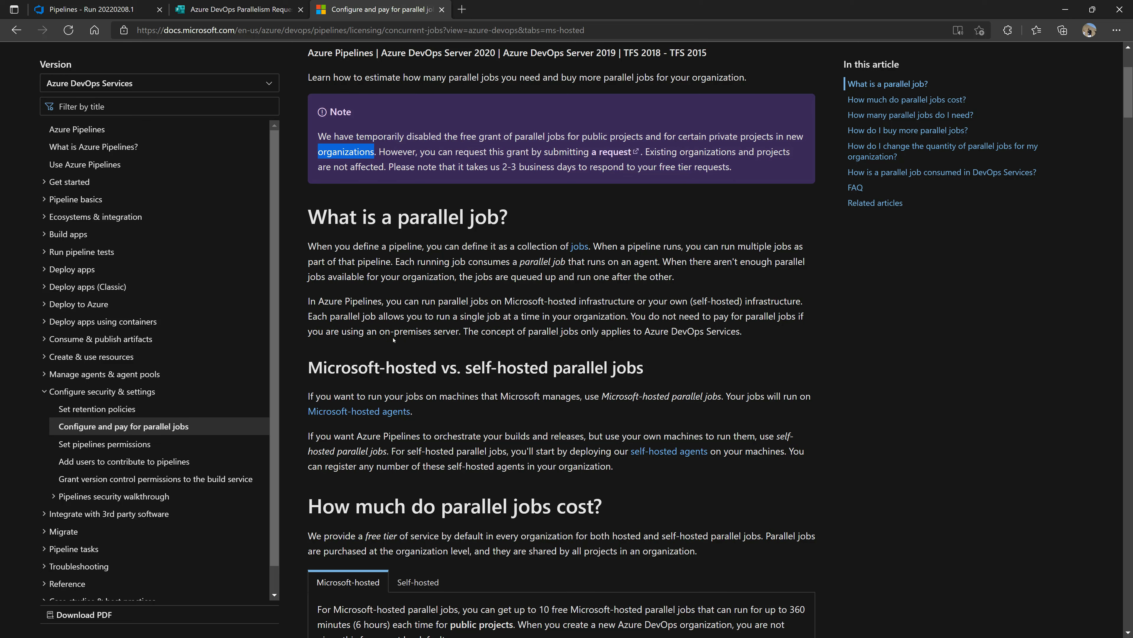
- Examine the Microsoft-hosted terms under "How much do parallel jobs cost?", especially the free grant for public projects
scroll(351, 163, down, 5)
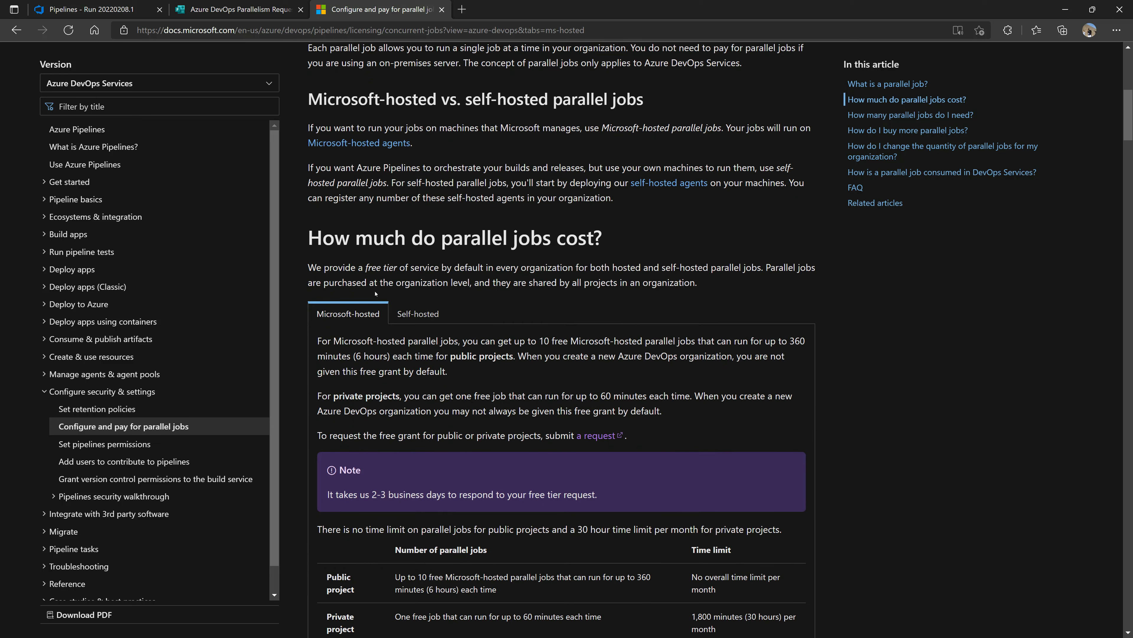
scroll(355, 332, down, 4)
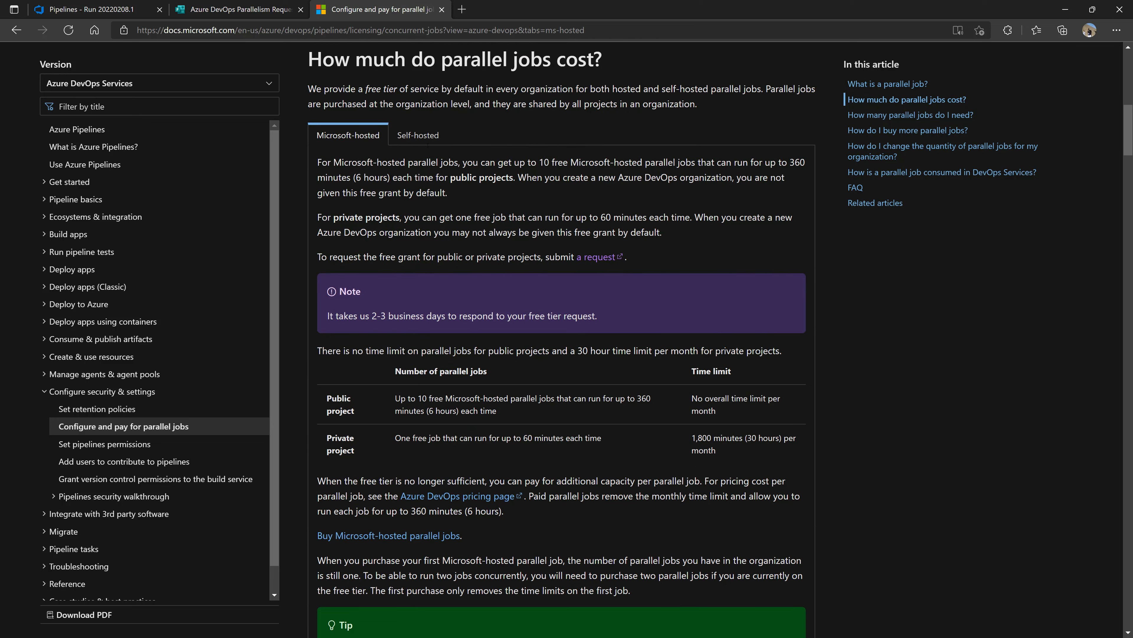
click(418, 135)
click(348, 135)
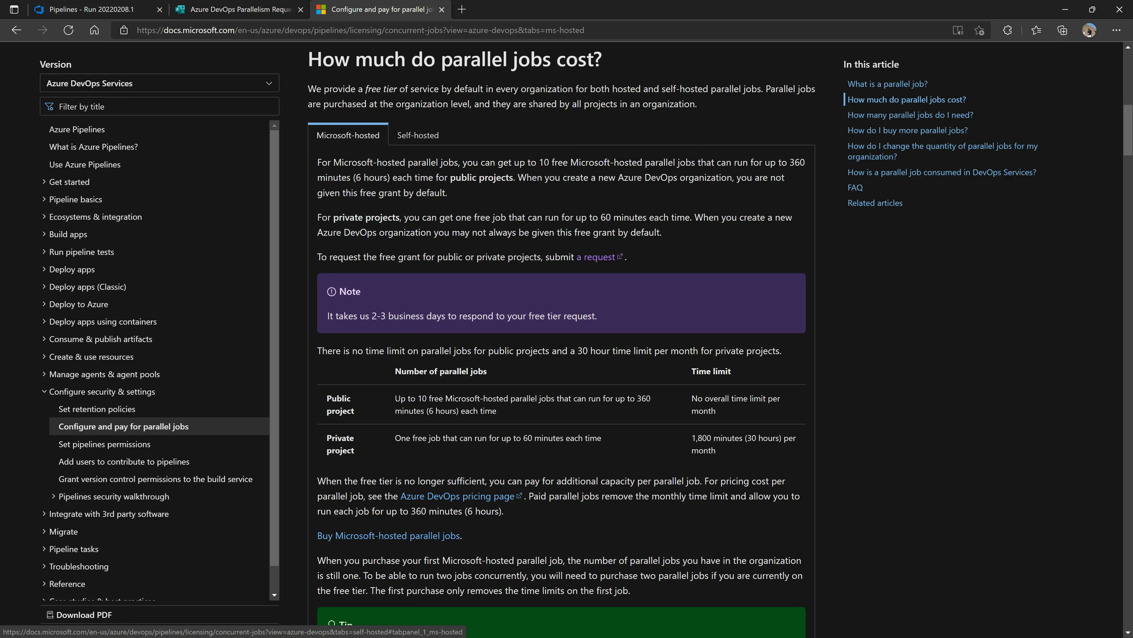
double_click(798, 163)
drag(396, 178, 513, 178)
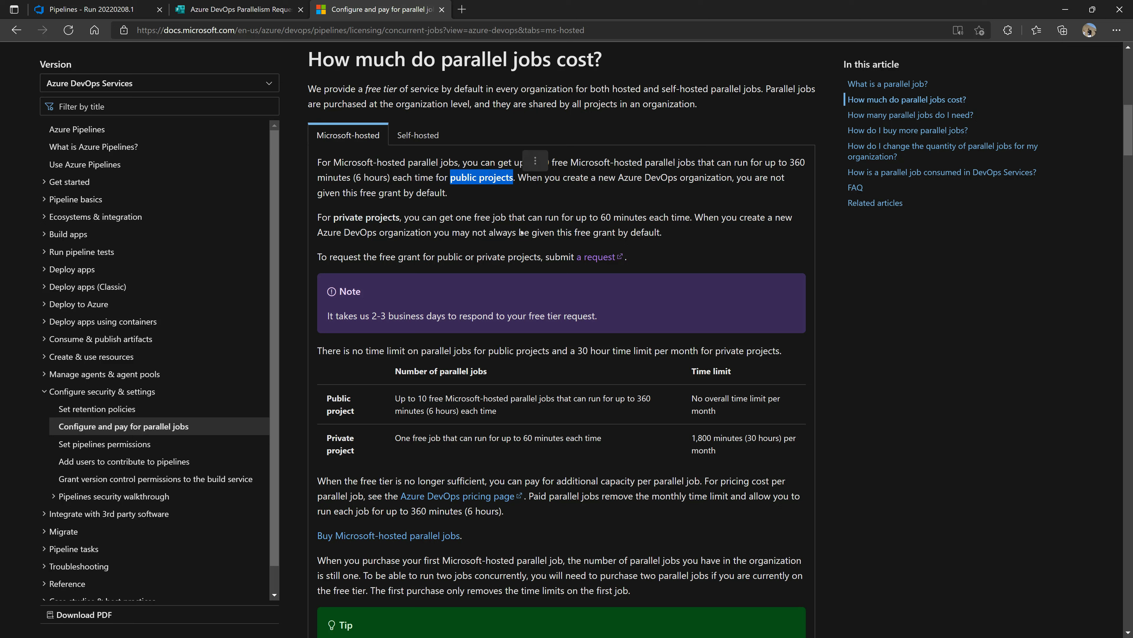
click(544, 198)
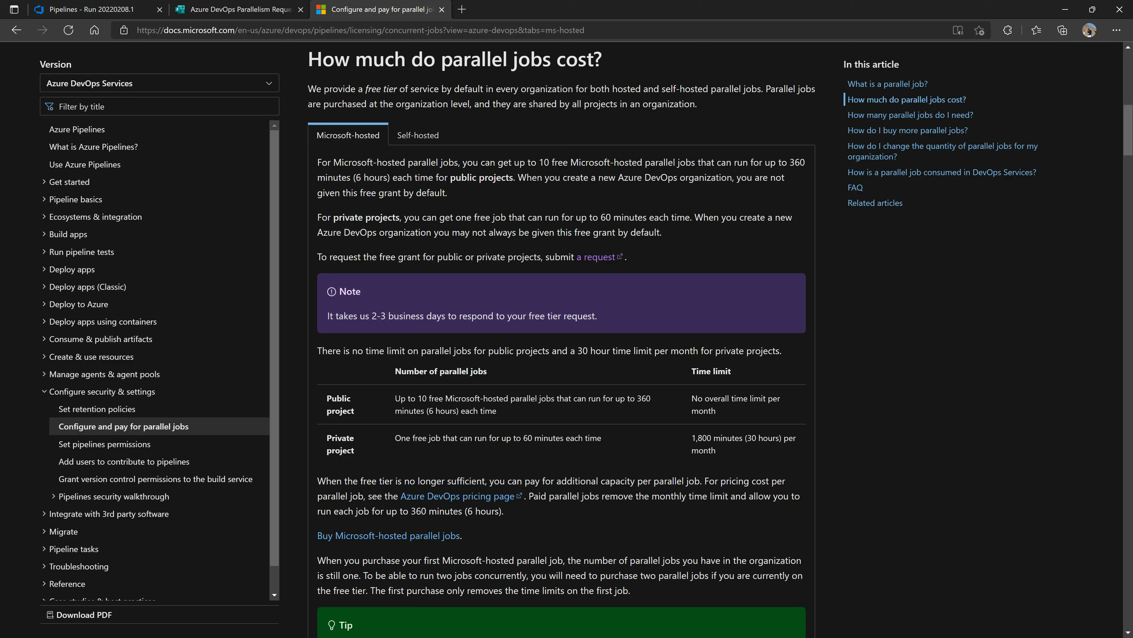
double_click(631, 178)
double_click(661, 177)
double_click(701, 178)
click(393, 185)
drag(316, 198, 466, 196)
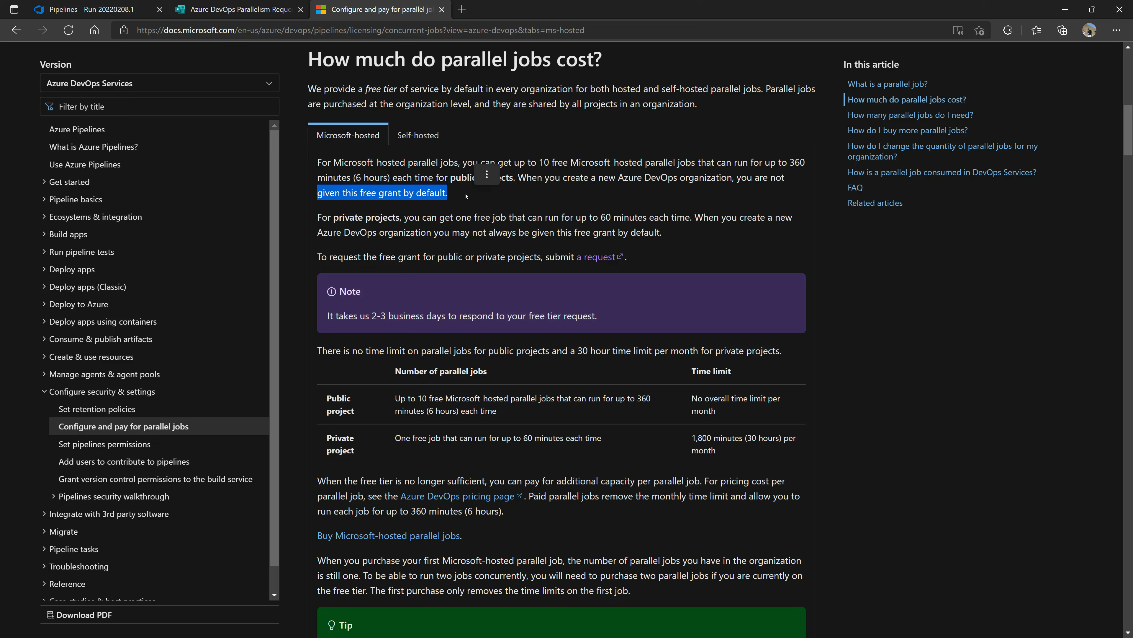
- Recheck the public or private project question in the parallelism request form and return to the parallel jobs article
click(299, 2)
scroll(744, 425, down, 3)
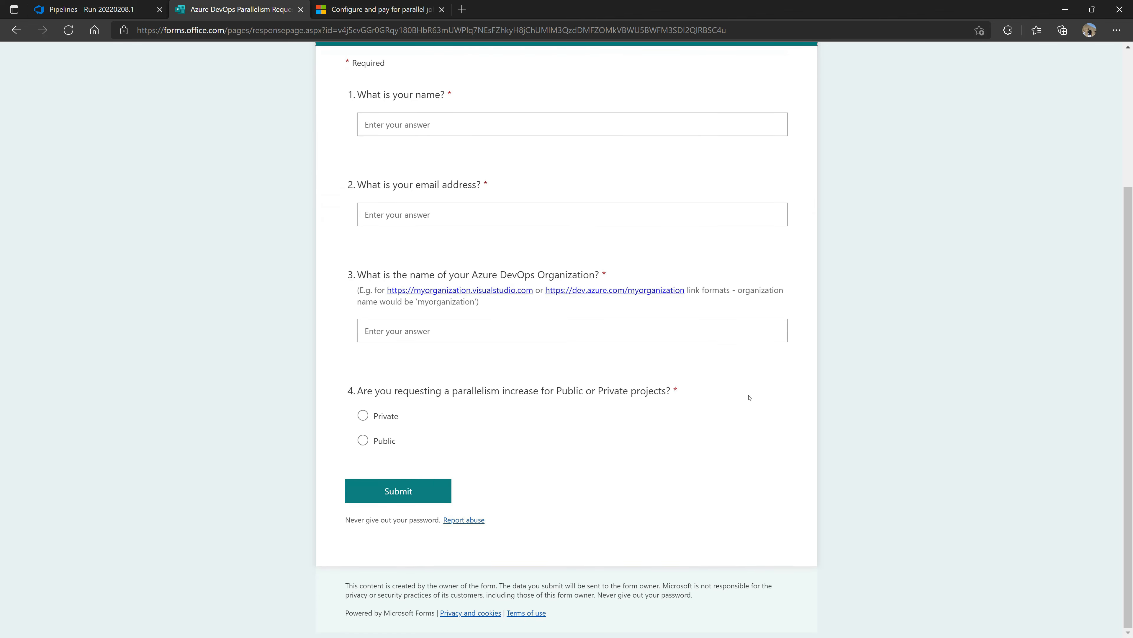
click(364, 3)
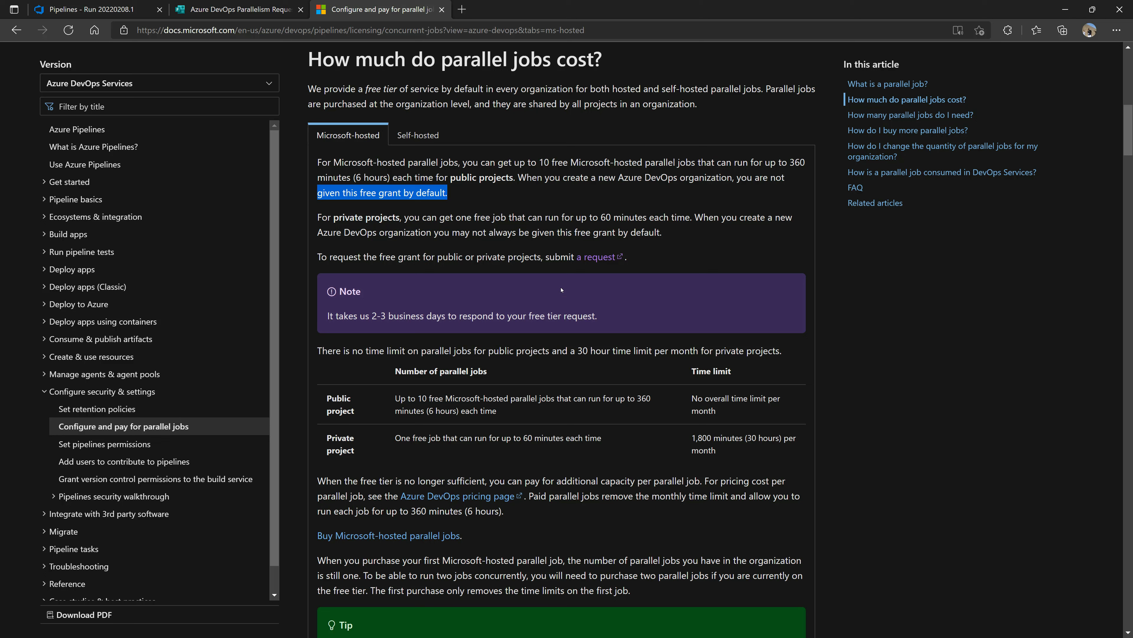
- Examine the self-hosted parallel job terms, covering how jobs are charged and the allowance for public projects
click(422, 134)
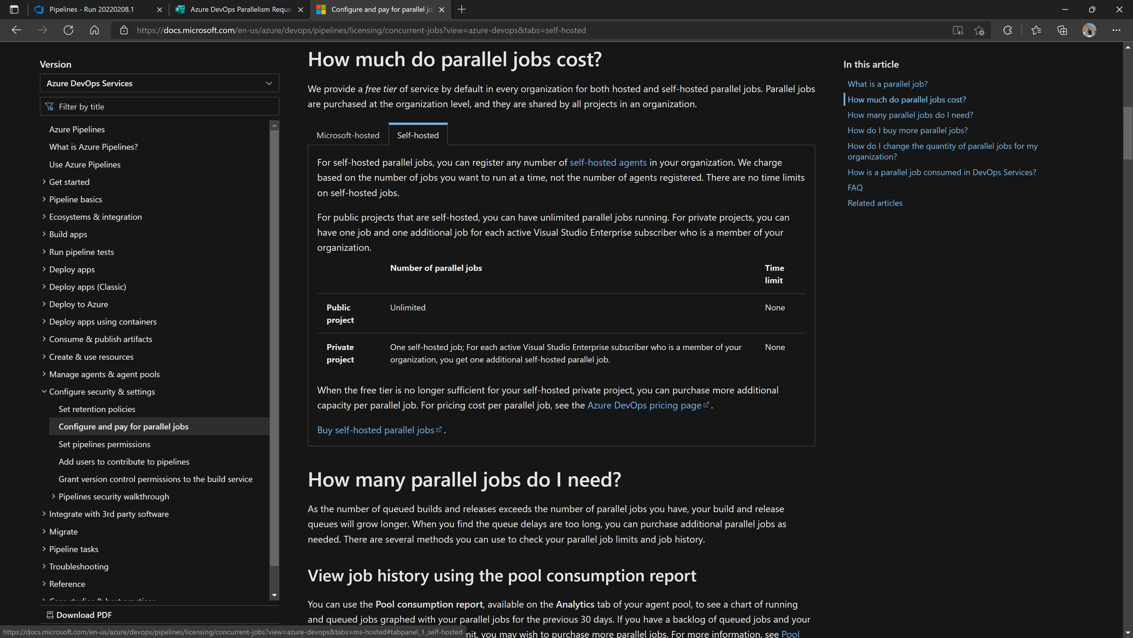
double_click(611, 179)
double_click(640, 179)
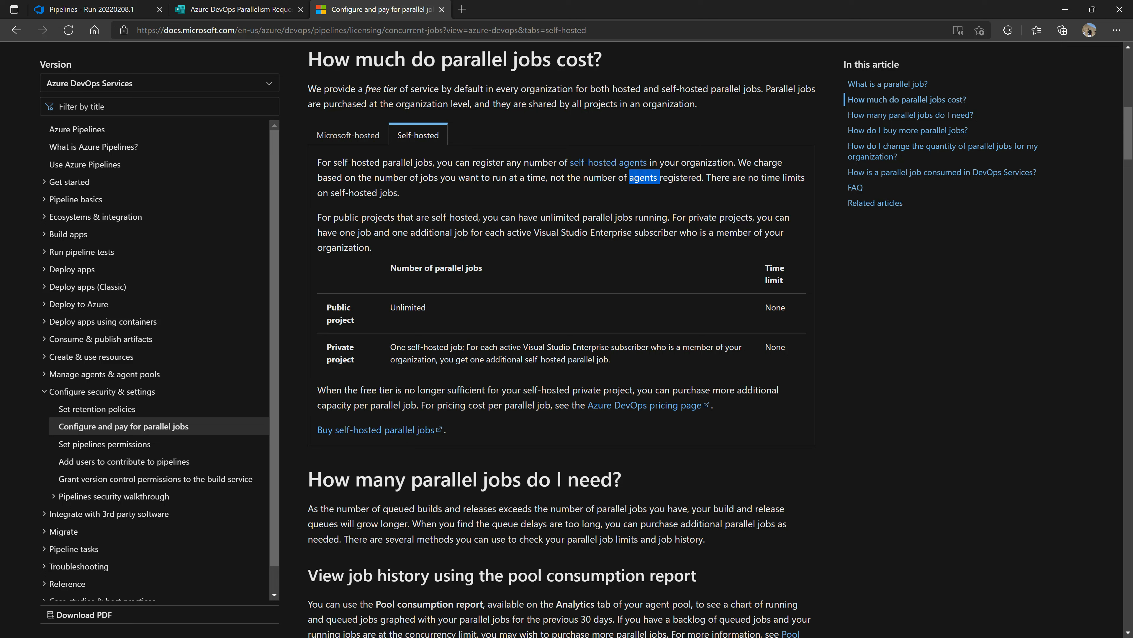
drag(316, 221, 668, 219)
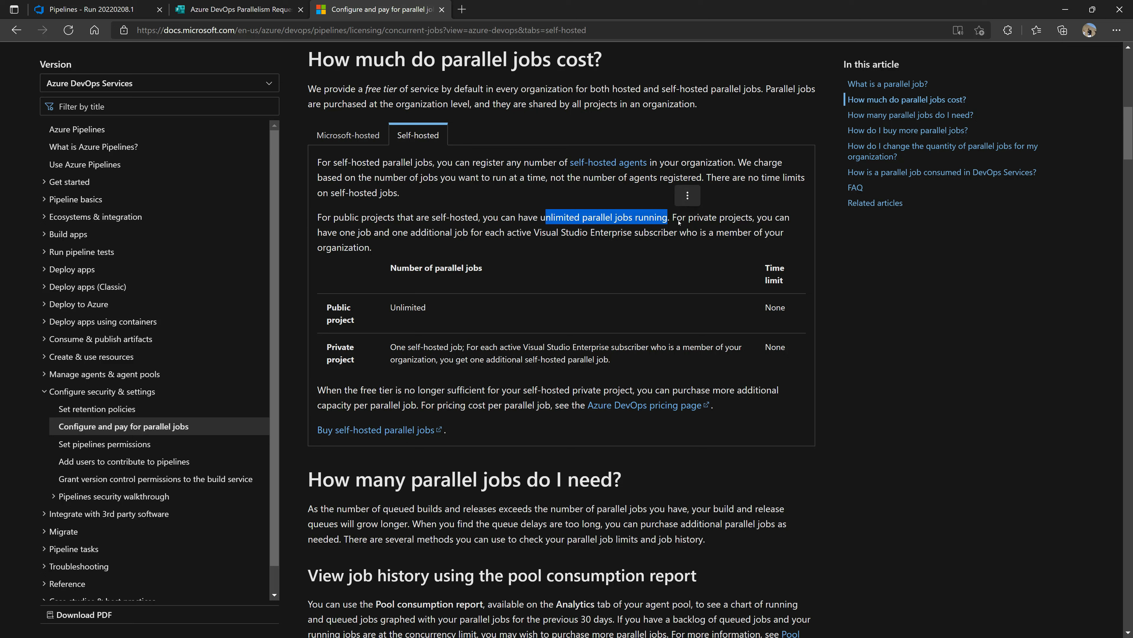
click(636, 226)
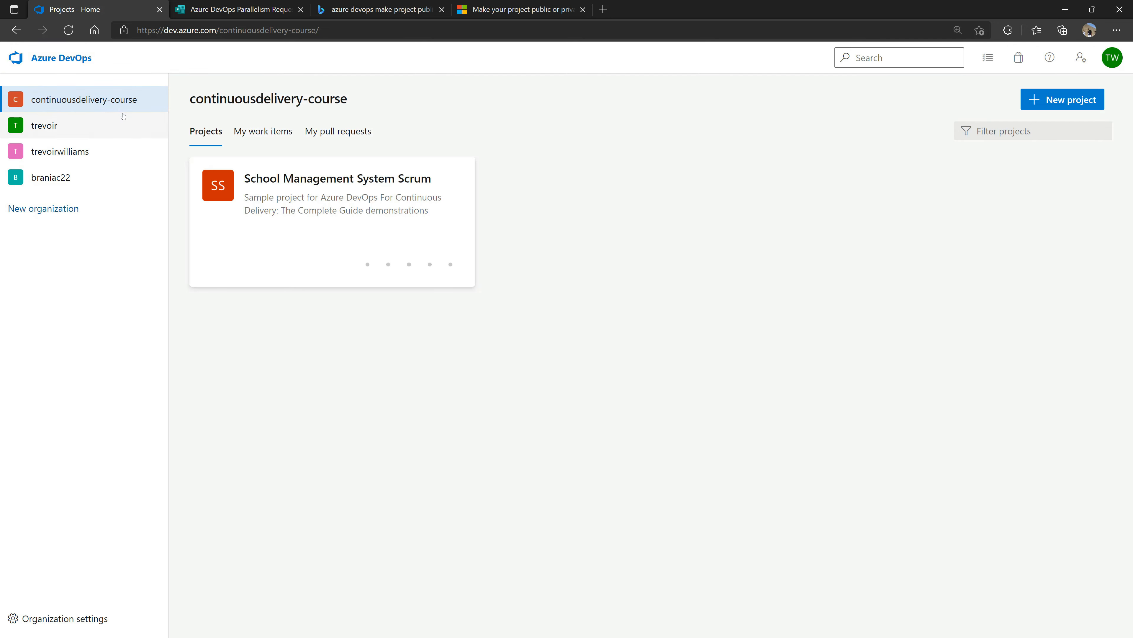
- Open the continuousdelivery-course organization's security policies and check the Allow public projects setting
click(75, 613)
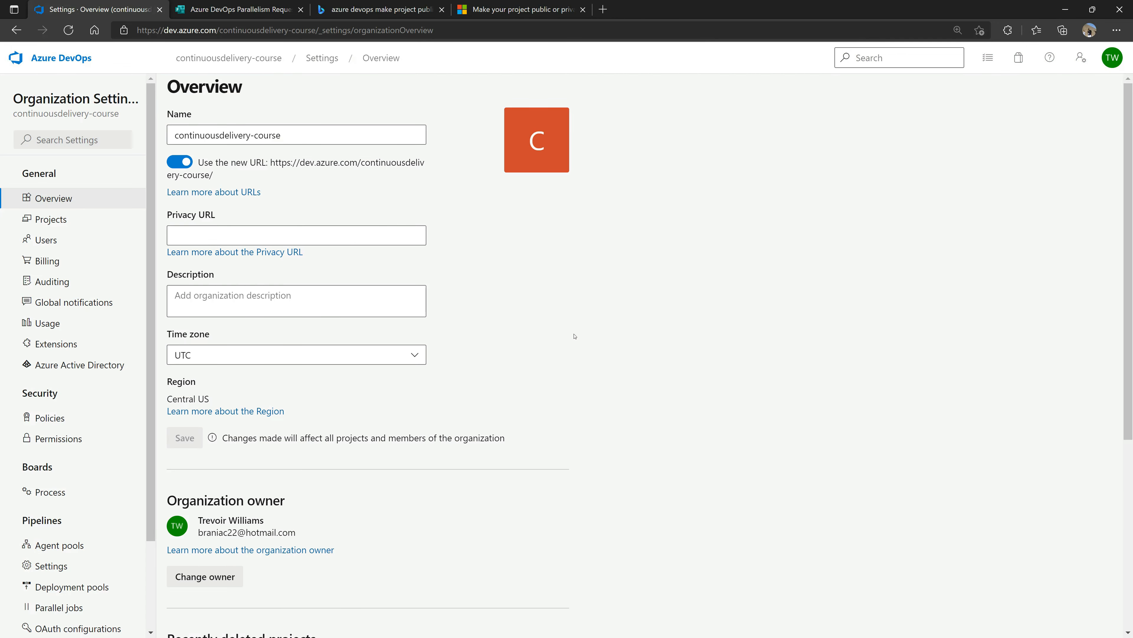
scroll(463, 329, down, 2)
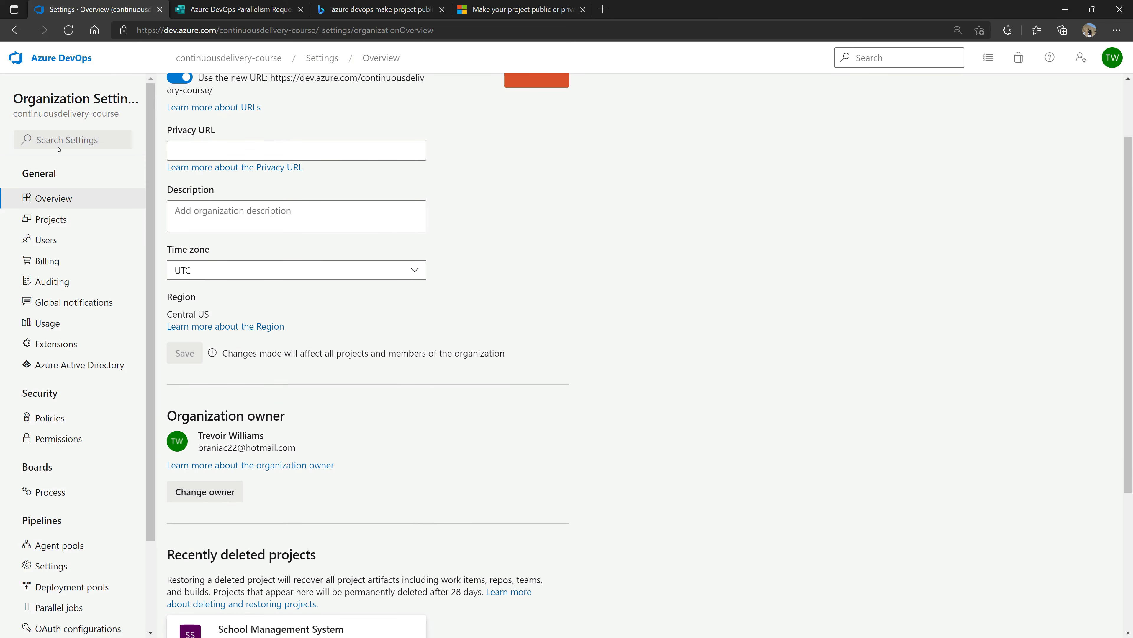
click(52, 423)
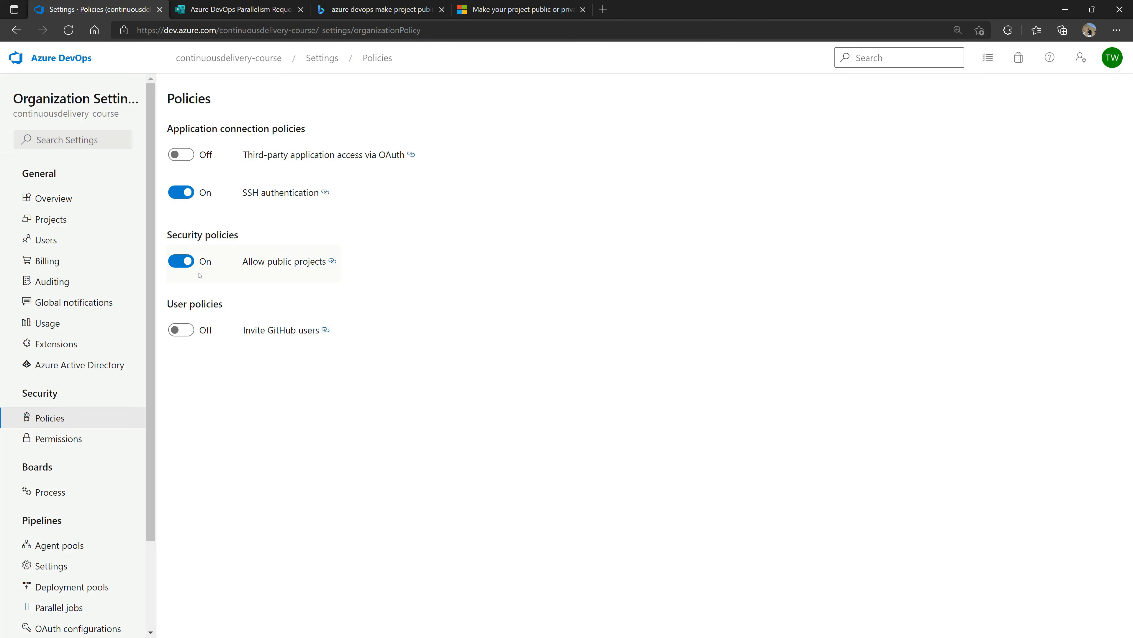
- Open the School Management System Scrum project's settings and select Public as its visibility
click(230, 58)
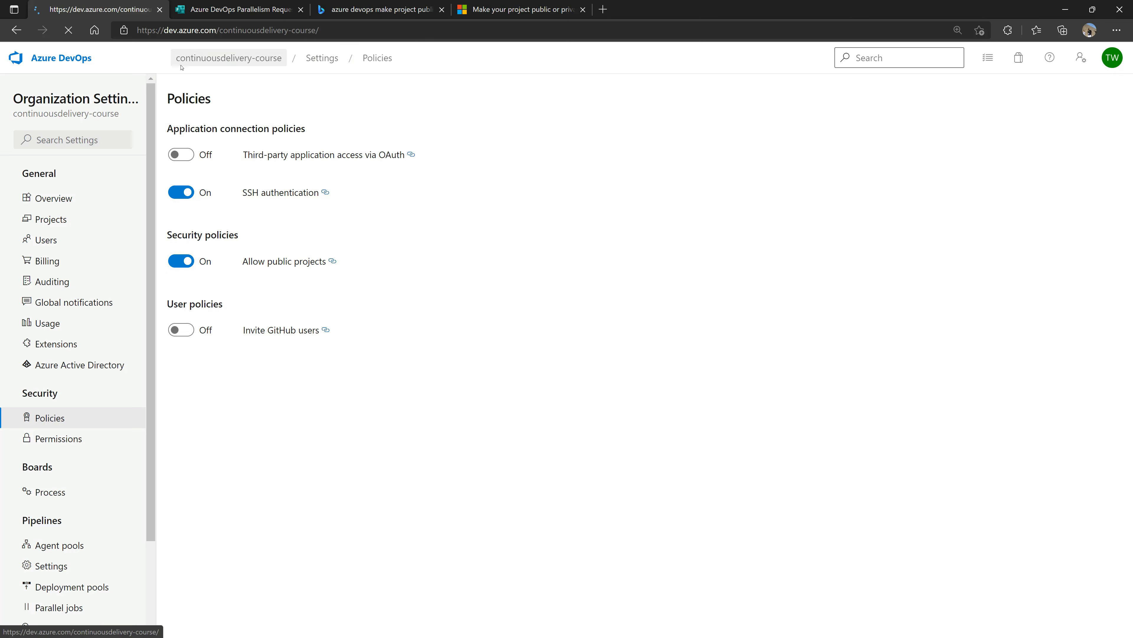
click(267, 187)
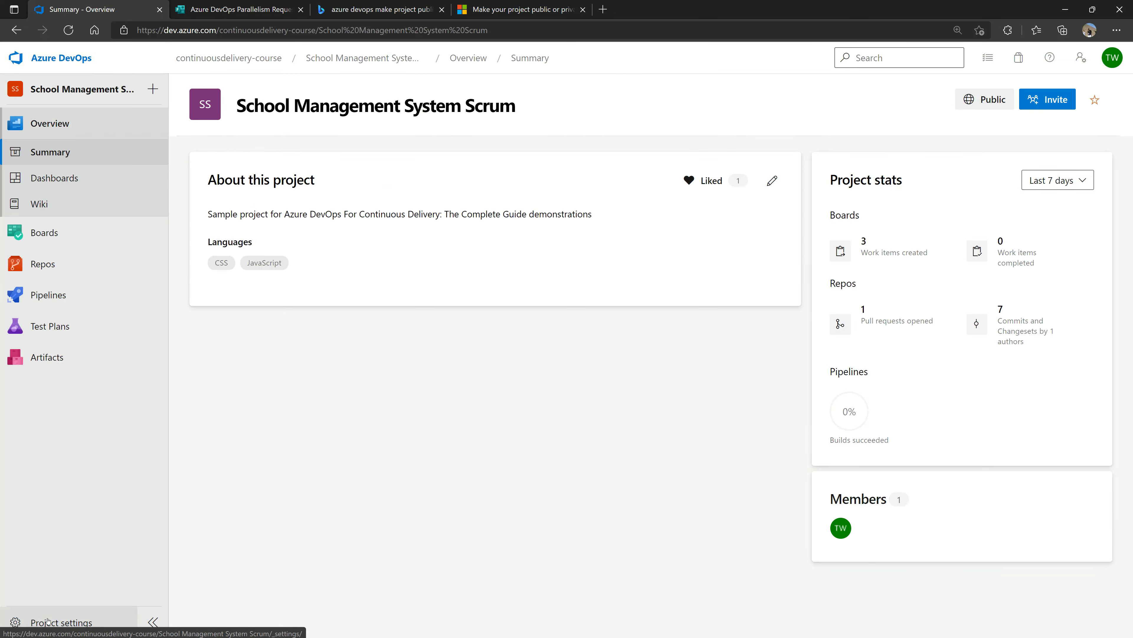
click(61, 621)
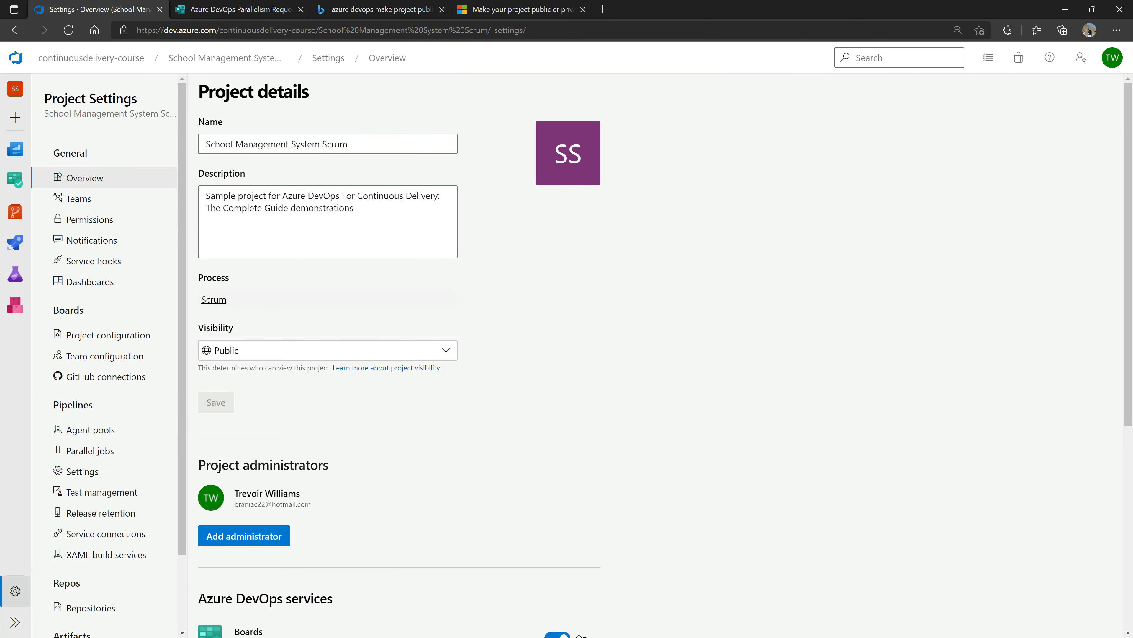
drag(199, 328, 236, 328)
click(244, 349)
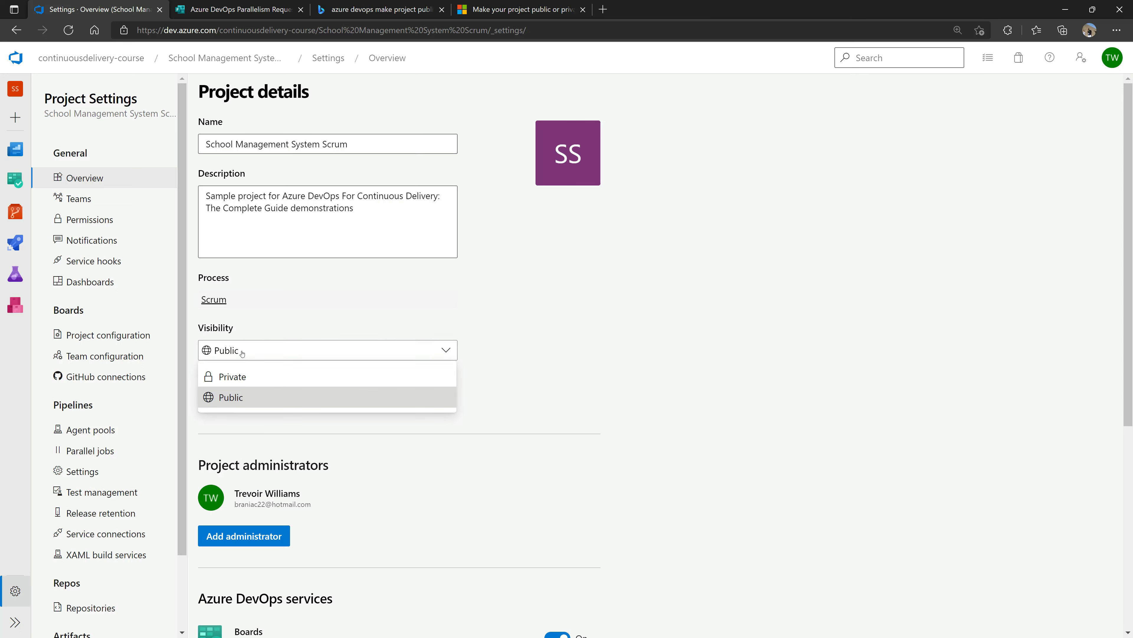
click(248, 397)
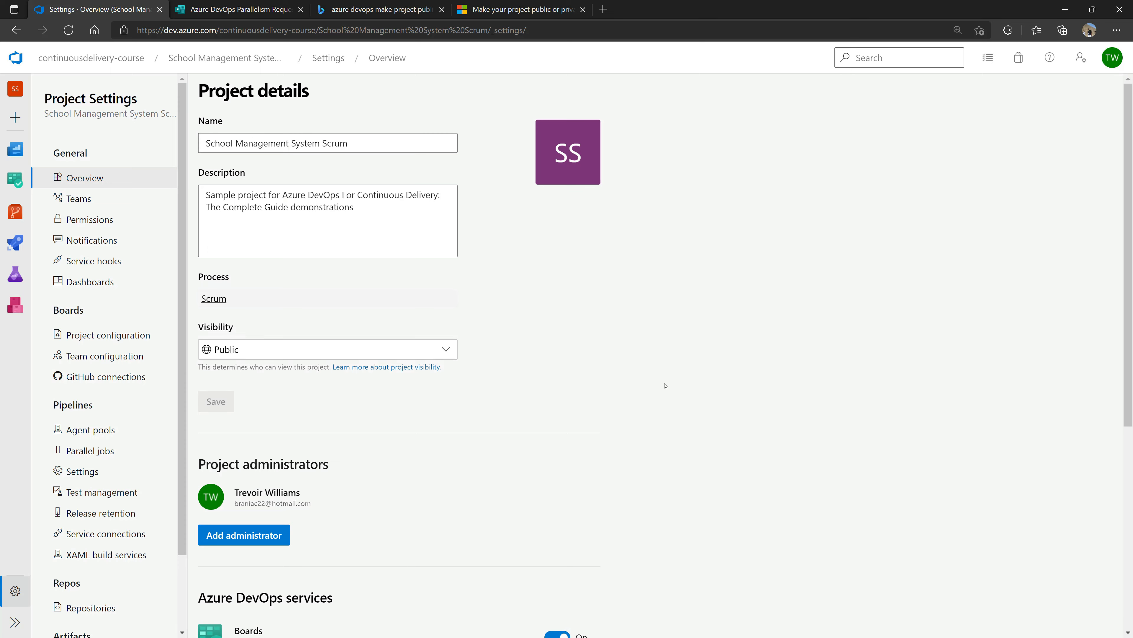
- Open the project's parallel jobs settings and examine the Microsoft-hosted allowance for private projects
scroll(665, 385, down, 5)
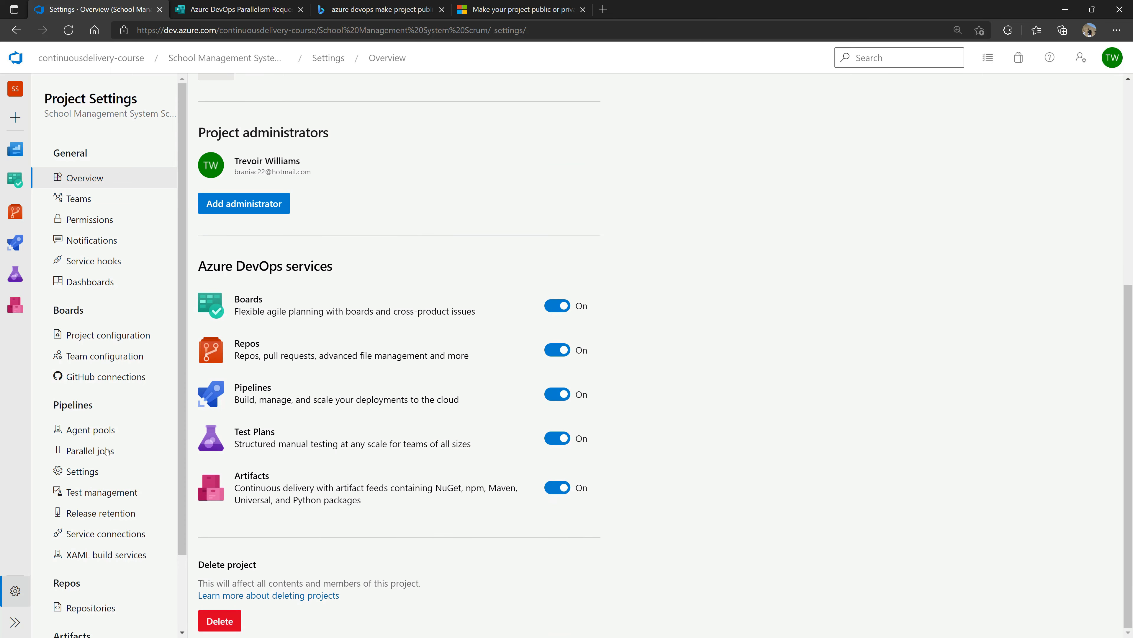
click(109, 451)
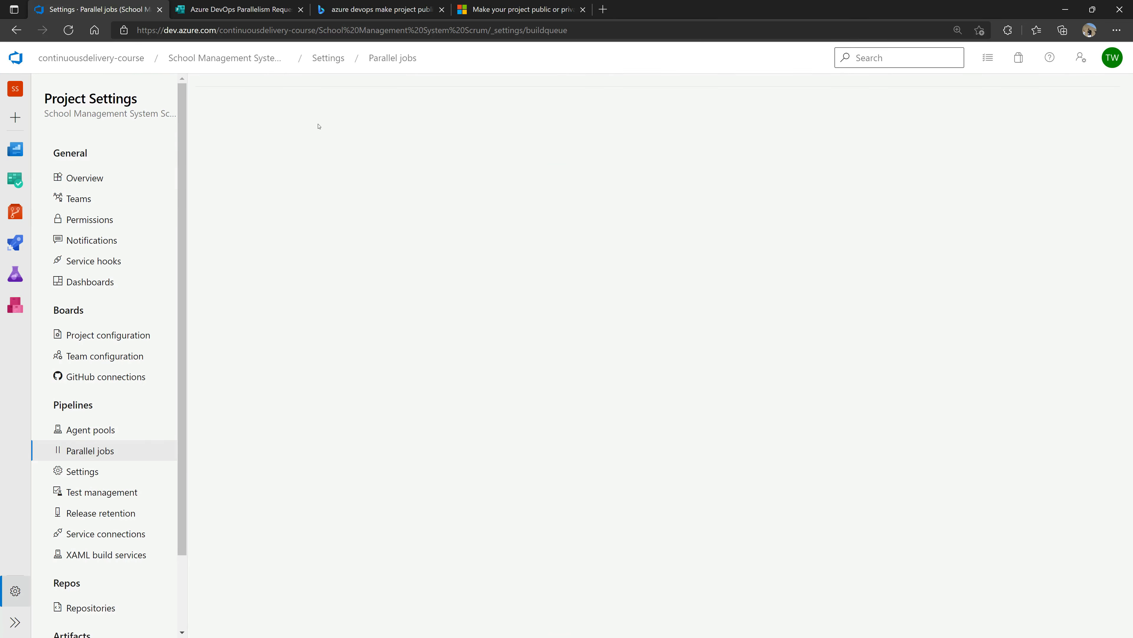
triple_click(222, 103)
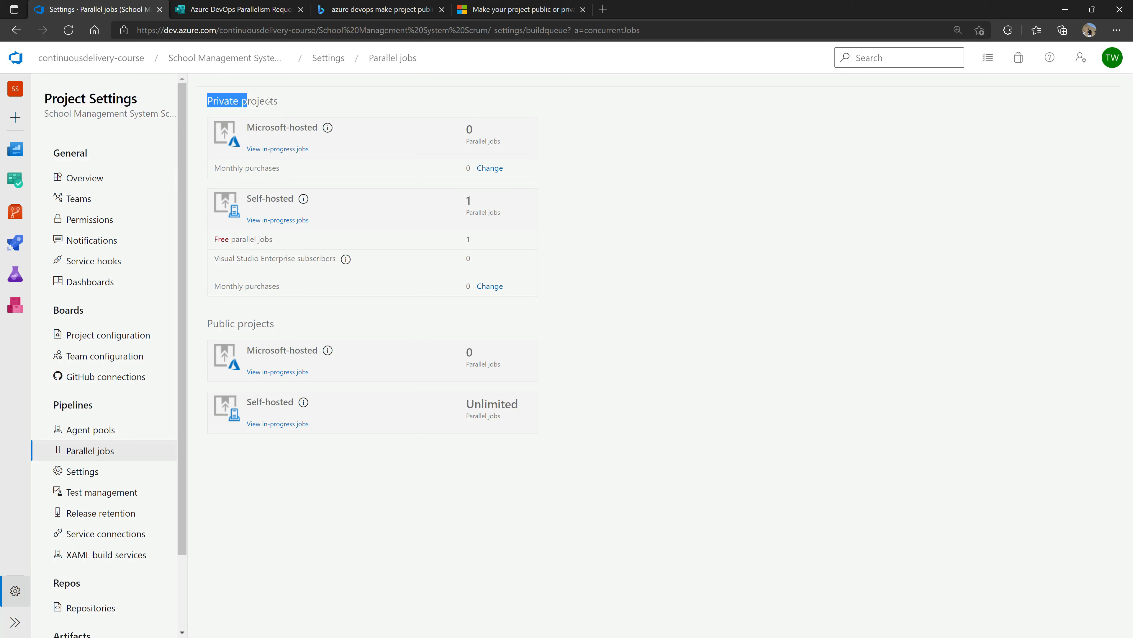
triple_click(250, 129)
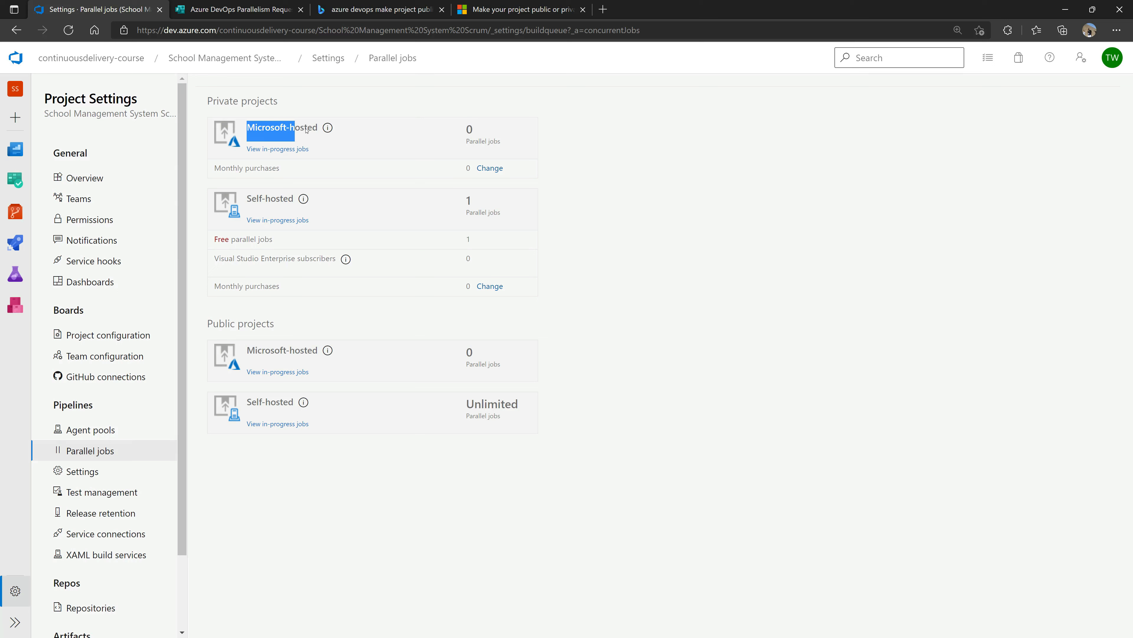
drag(465, 124, 501, 141)
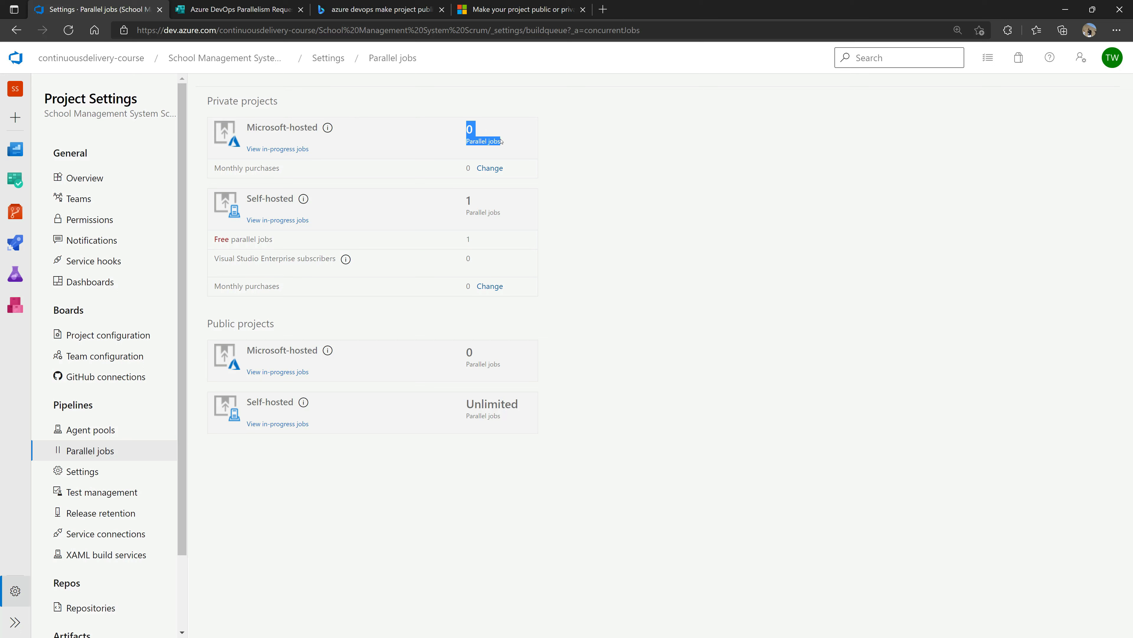
- Examine the self-hosted parallel job allowance and the descriptions of self-hosted and Microsoft-hosted jobs for private projects
triple_click(244, 200)
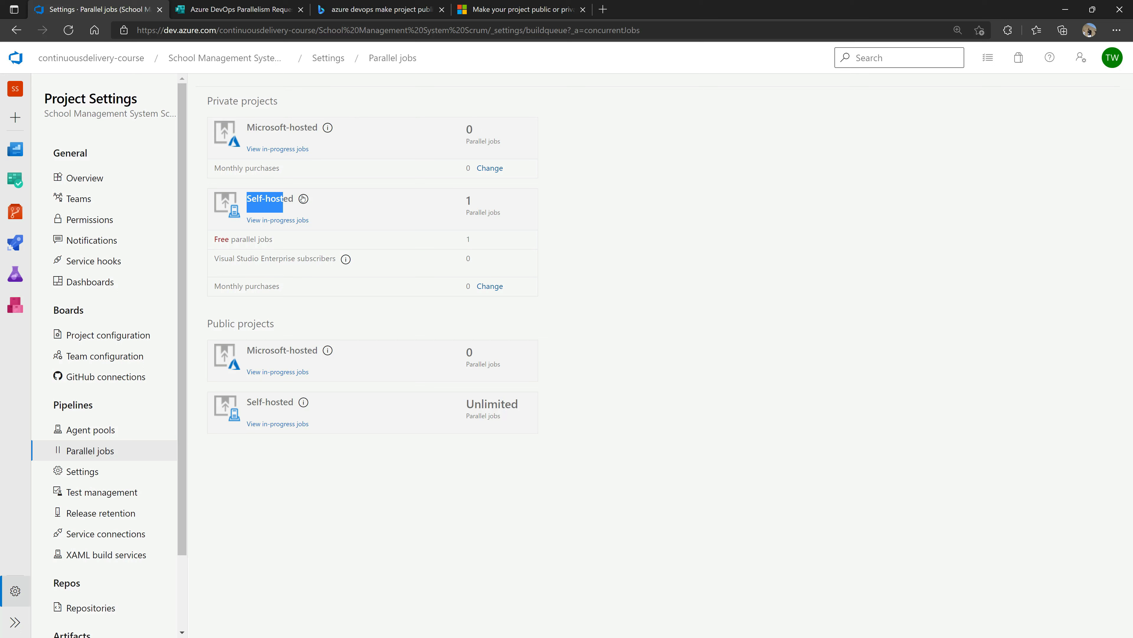
drag(467, 195, 520, 210)
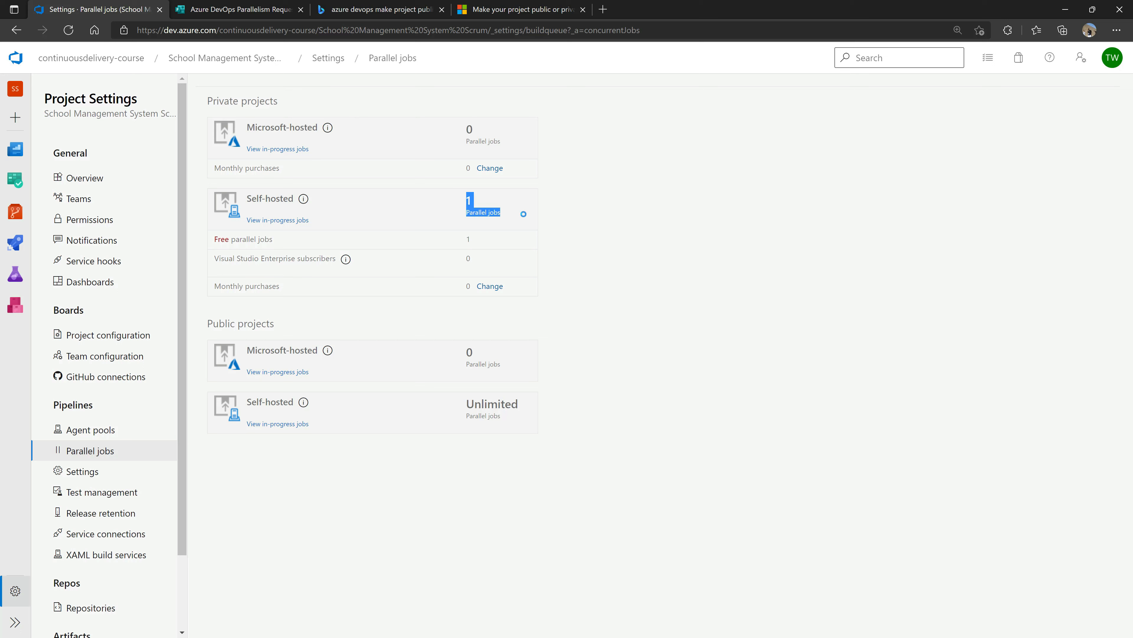
mouse_move(305, 200)
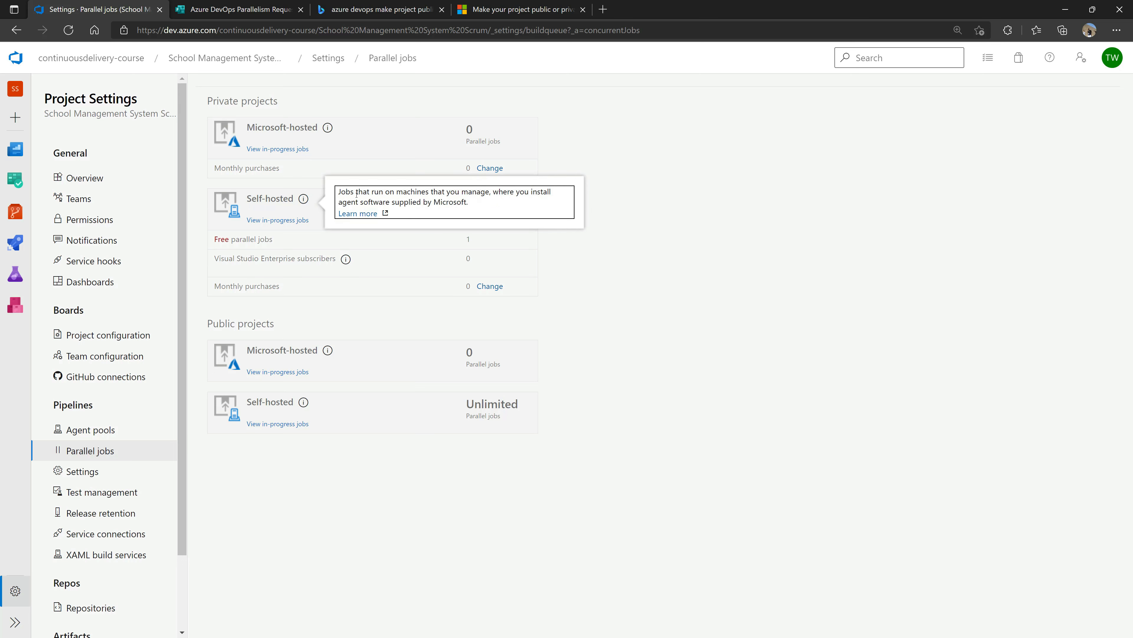
drag(341, 191, 492, 192)
click(332, 132)
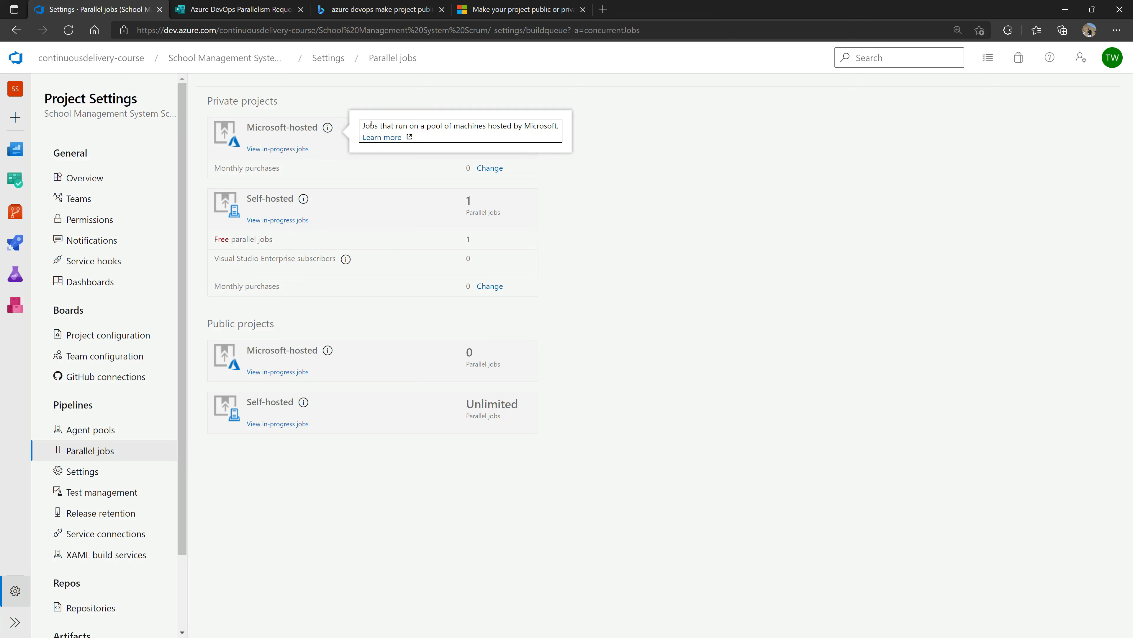
drag(365, 125, 561, 127)
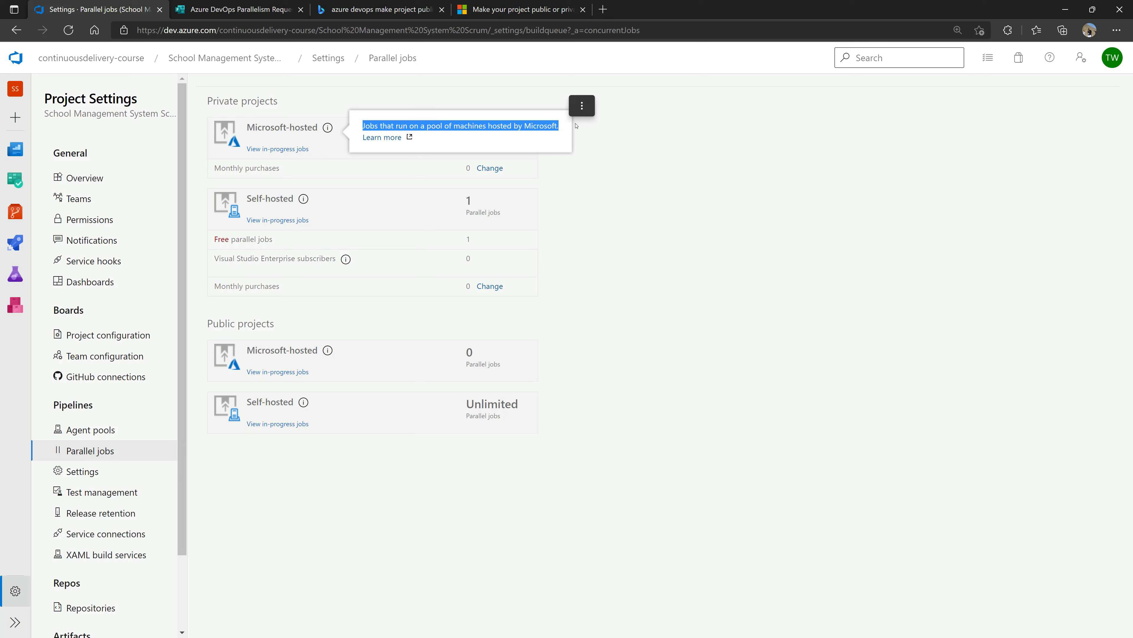
click(599, 140)
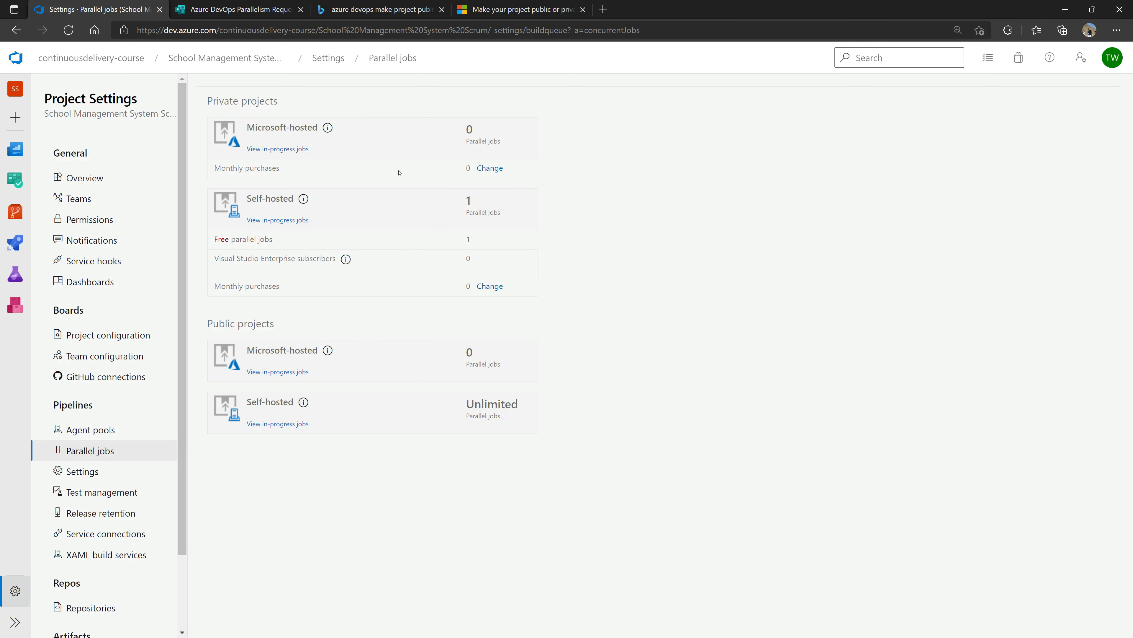
- Open the billing page for Microsoft-hosted monthly purchases, and check the parallel job allowances listed for public projects
drag(230, 168, 440, 169)
click(489, 168)
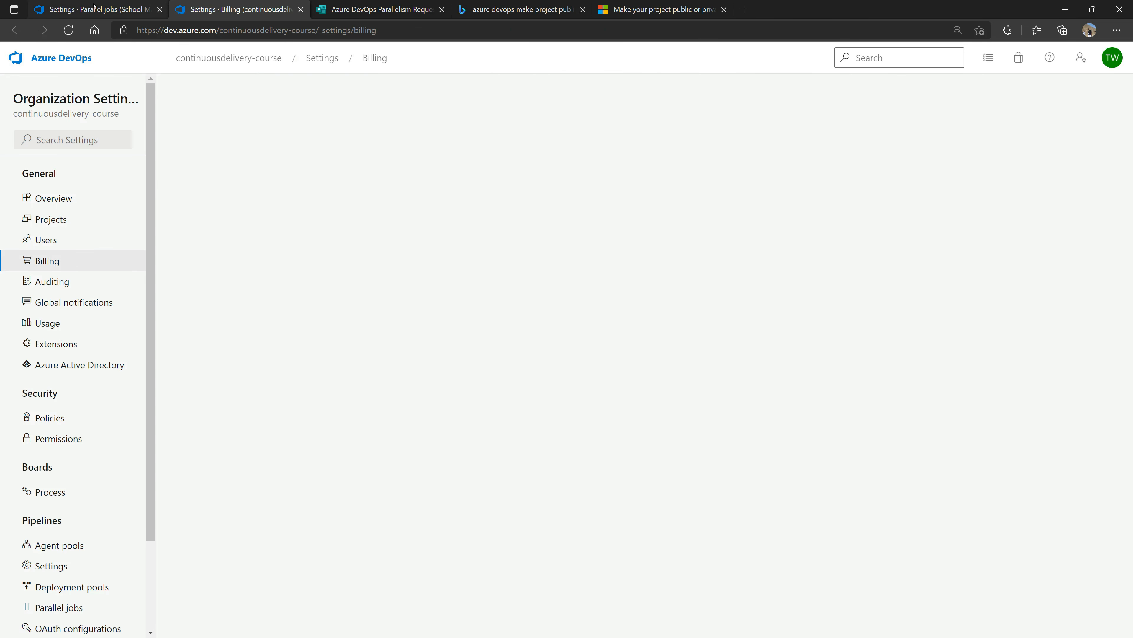
click(85, 6)
triple_click(236, 323)
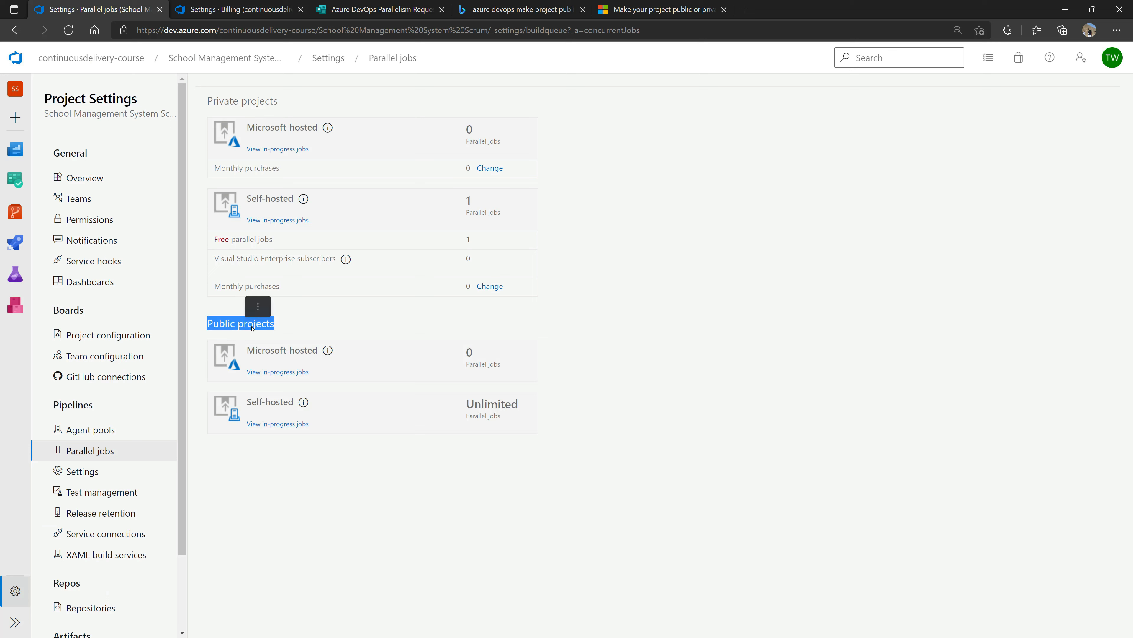
drag(452, 362, 509, 370)
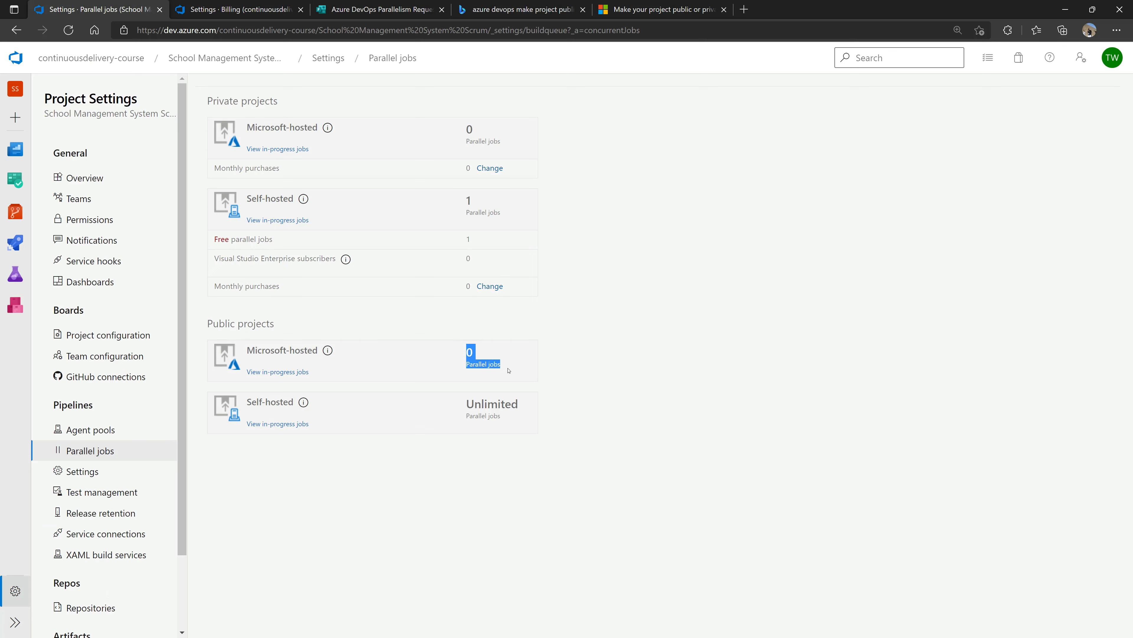
drag(460, 399, 525, 418)
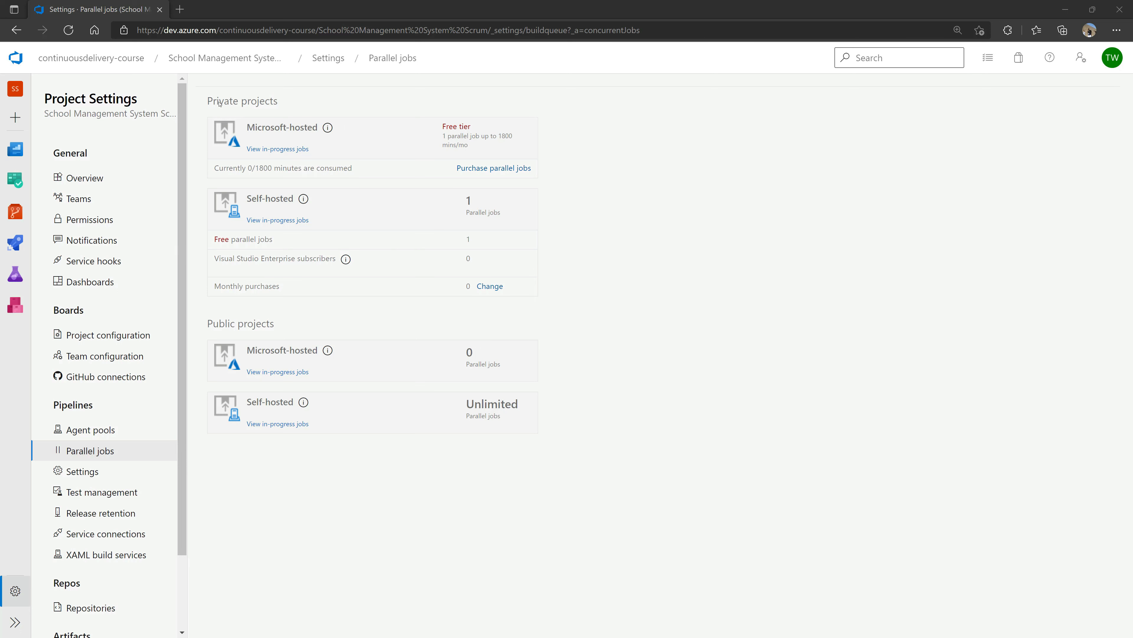
- Check the Microsoft-hosted free tier grant for private projects, including its parallel job and monthly minute limits
mouse_move(472, 128)
mouse_down()
mouse_move(443, 129)
mouse_move(464, 138)
mouse_up()
click(443, 135)
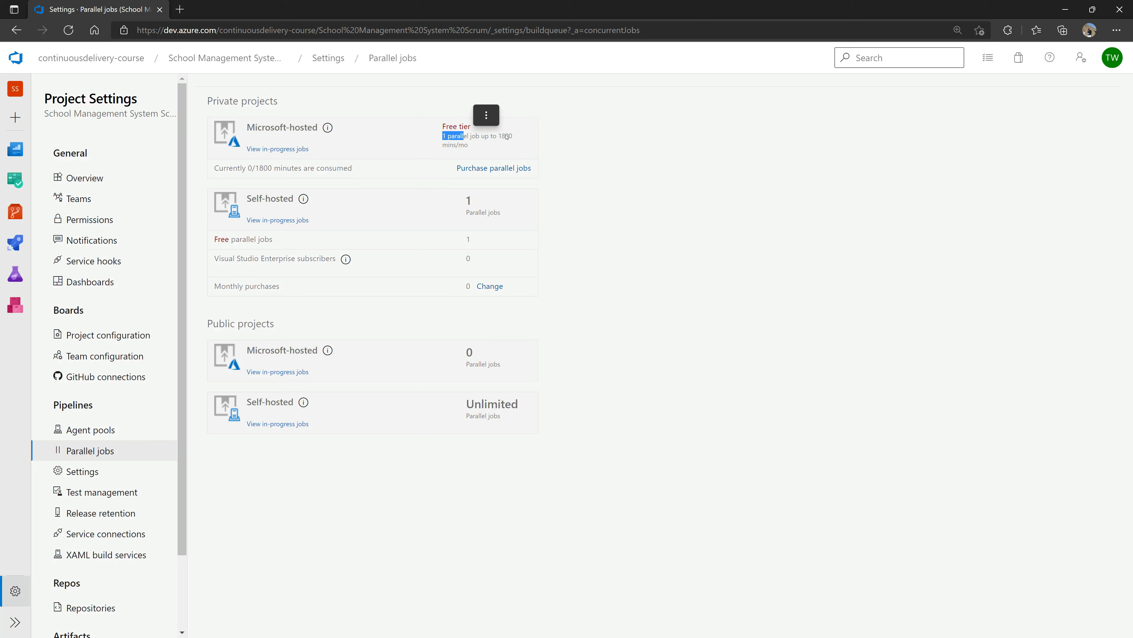
double_click(507, 136)
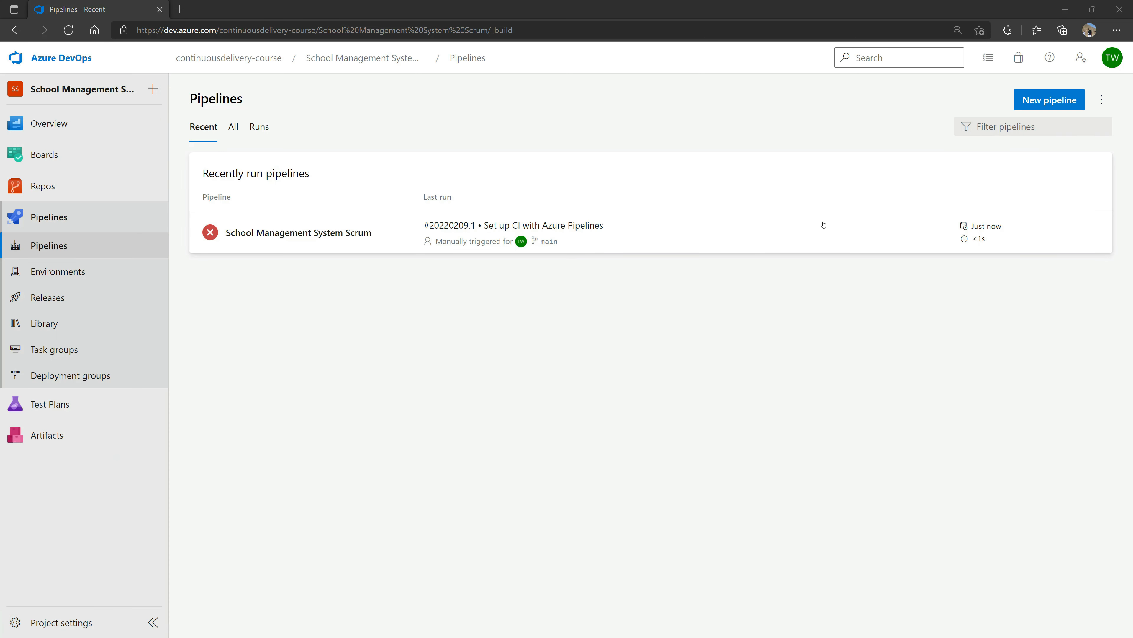
- Delete the existing School Management System Scrum pipeline, entering its name in the confirmation
click(663, 240)
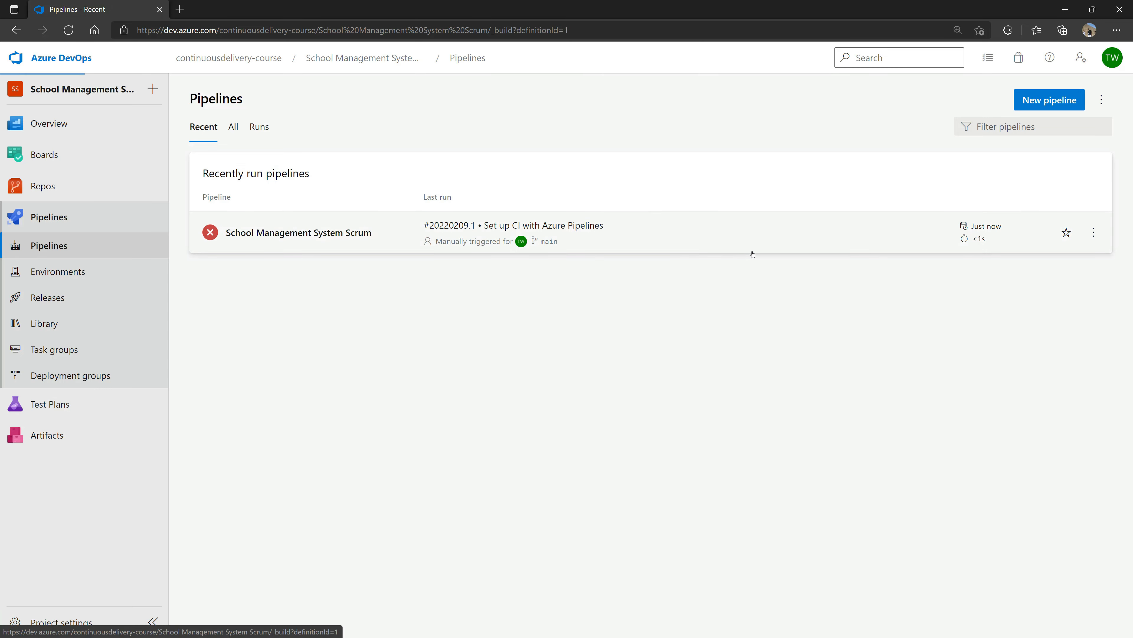
click(1103, 100)
click(1031, 243)
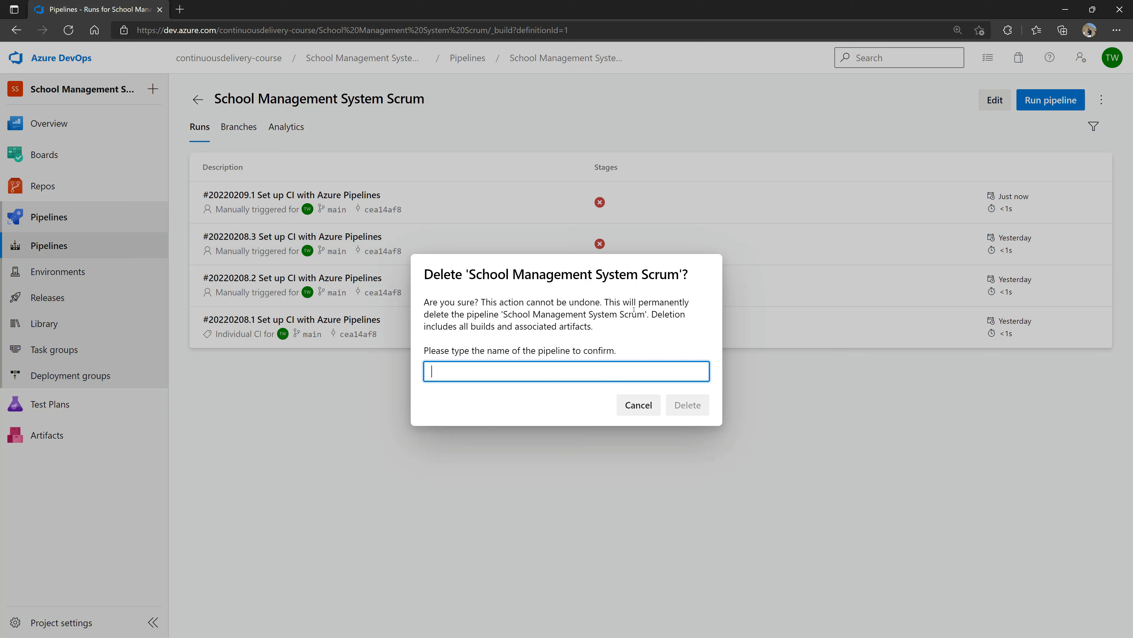
drag(504, 314, 646, 314)
key(ctrl+c)
click(570, 380)
key(ctrl+v)
click(680, 414)
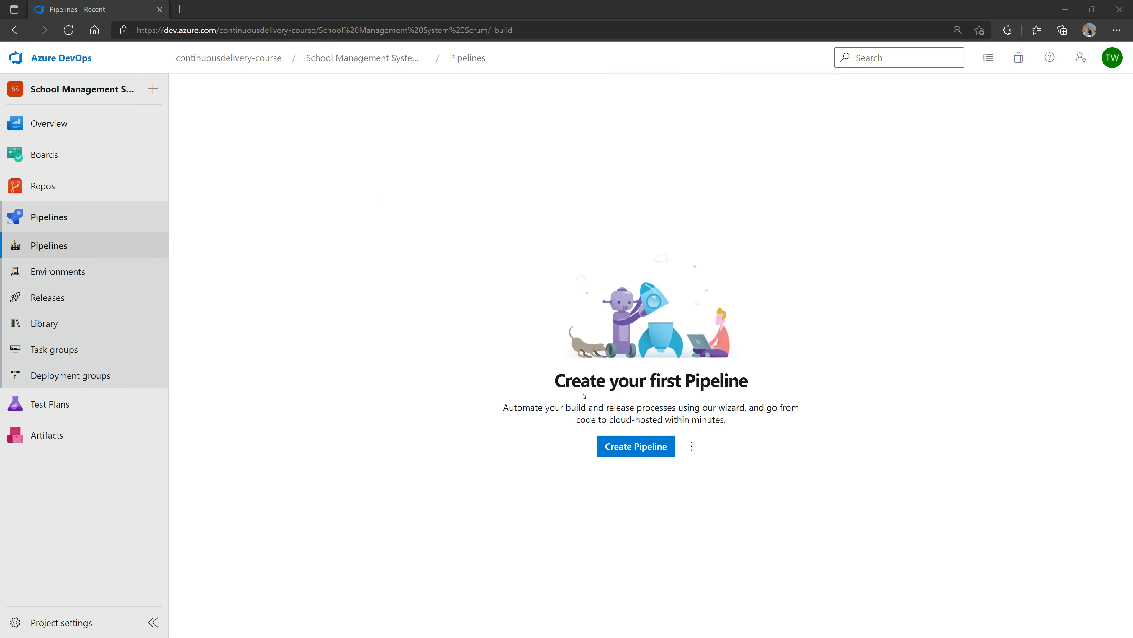
- Create a new pipeline from Azure Repos Git using the School Management System Scrum repository
click(636, 446)
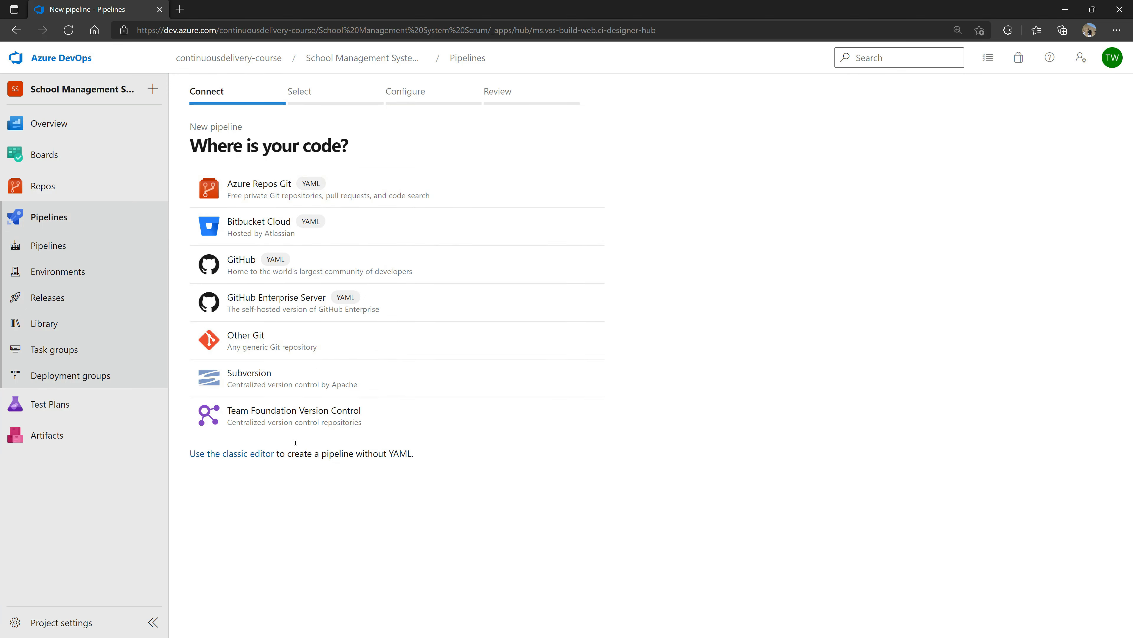
click(280, 192)
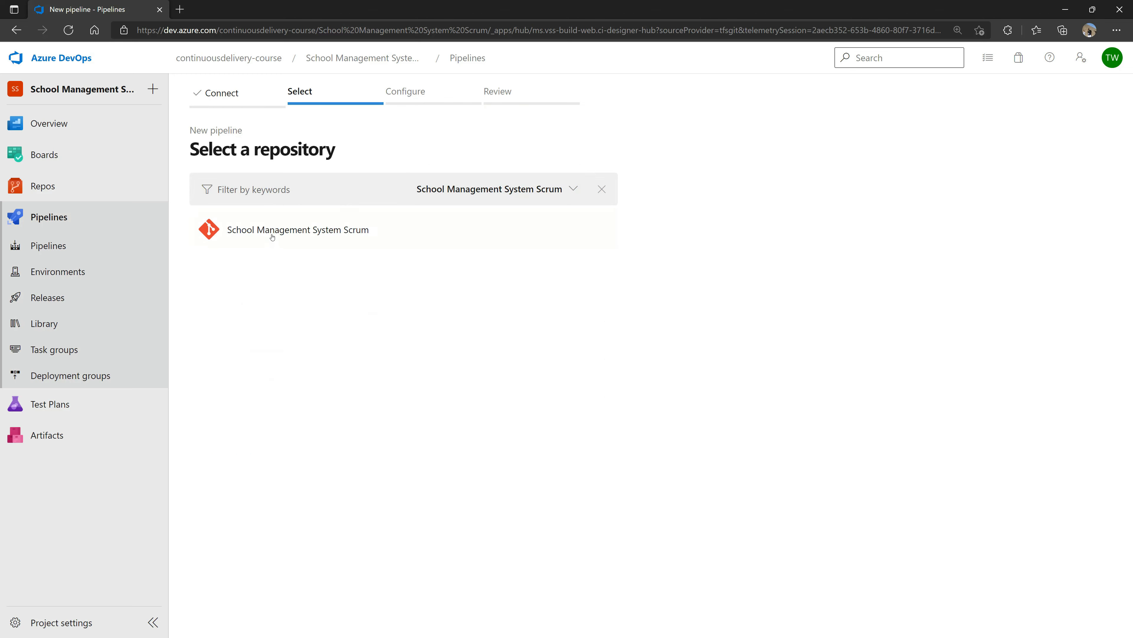
click(271, 241)
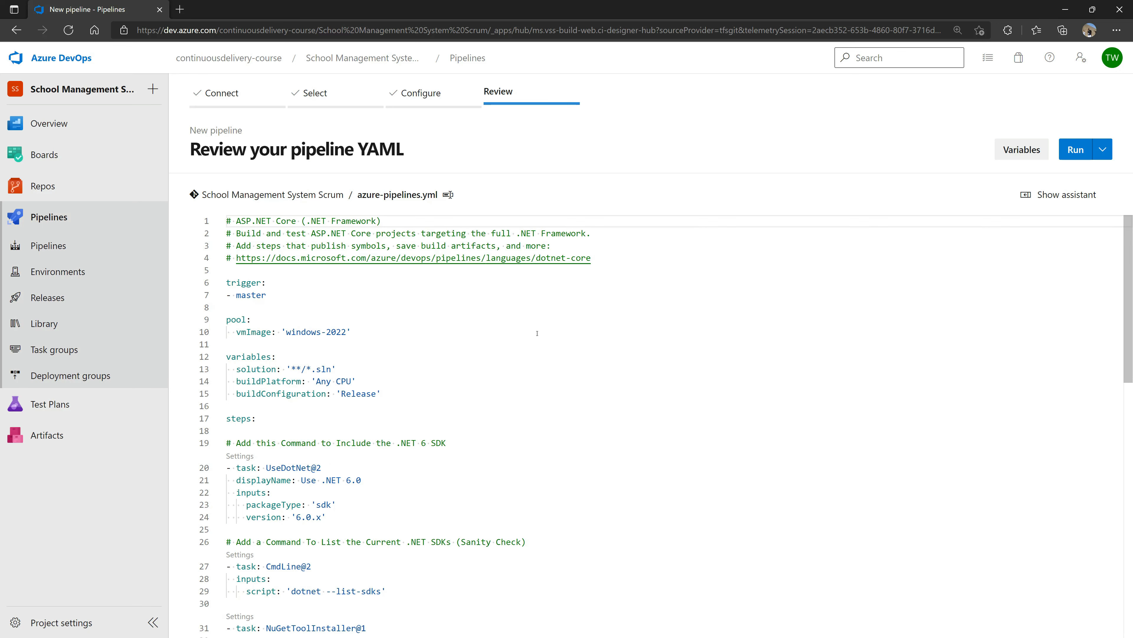
- Review the whole azure-pipelines.yml file, from the ASP.NET Core header and trigger down to the VSBuild and VSTest tasks
scroll(537, 334, down, 2)
scroll(537, 334, down, 14)
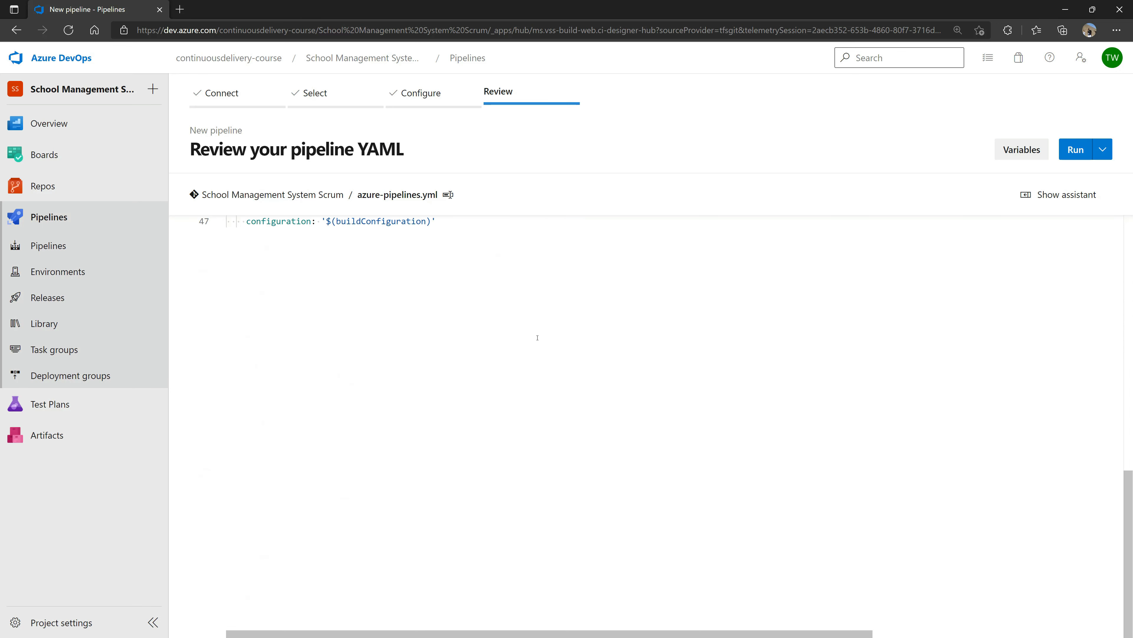
scroll(536, 338, up, 16)
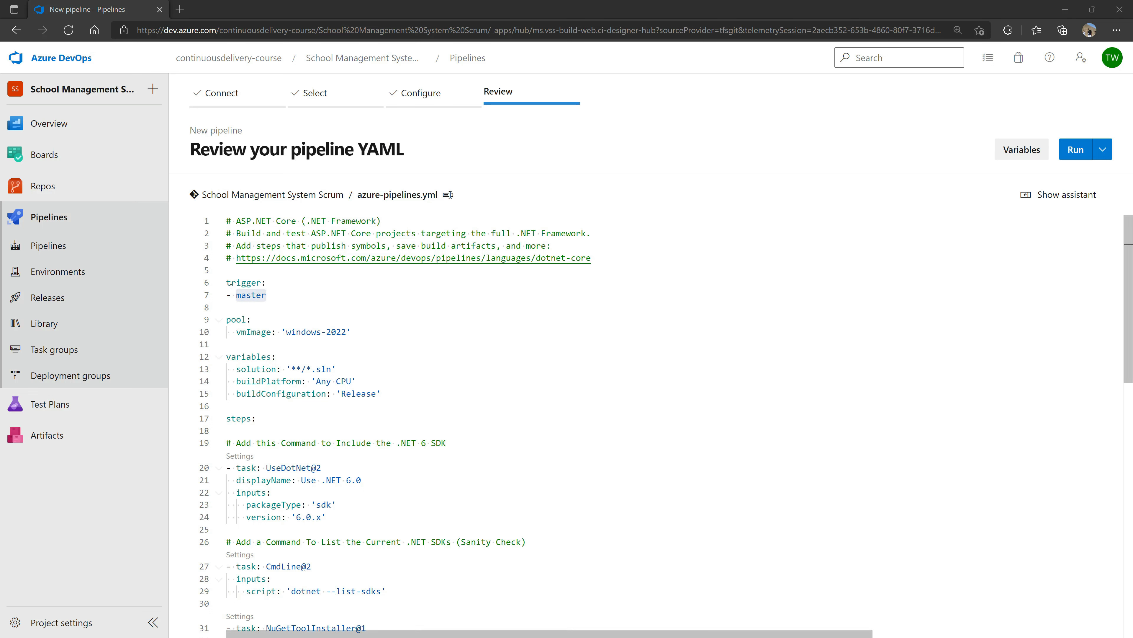
scroll(396, 504, down, 6)
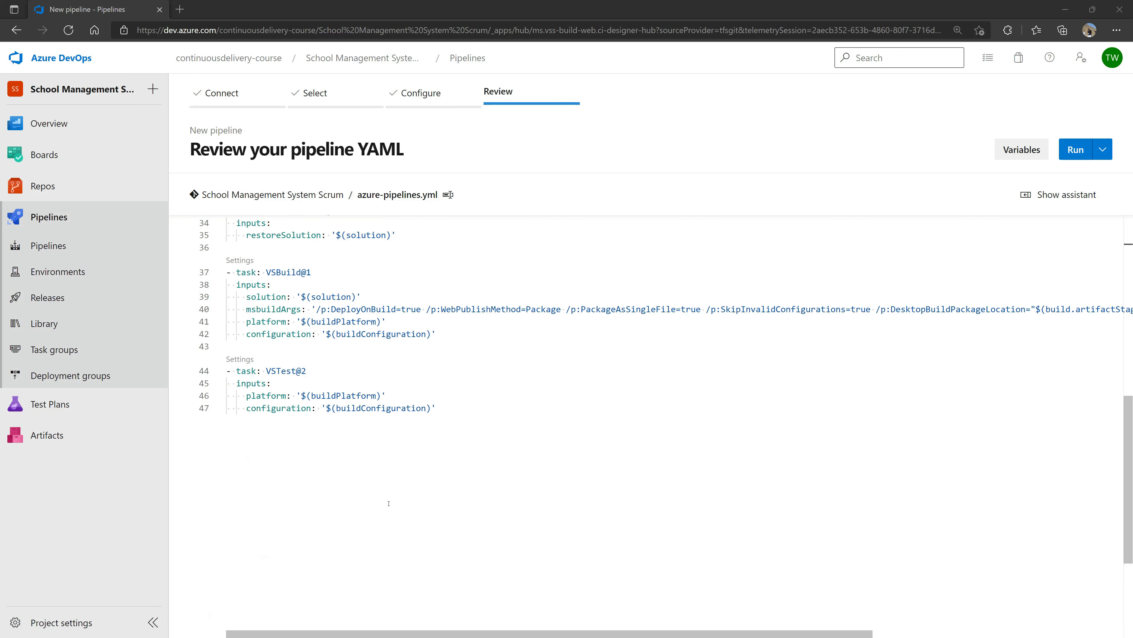
scroll(392, 504, up, 6)
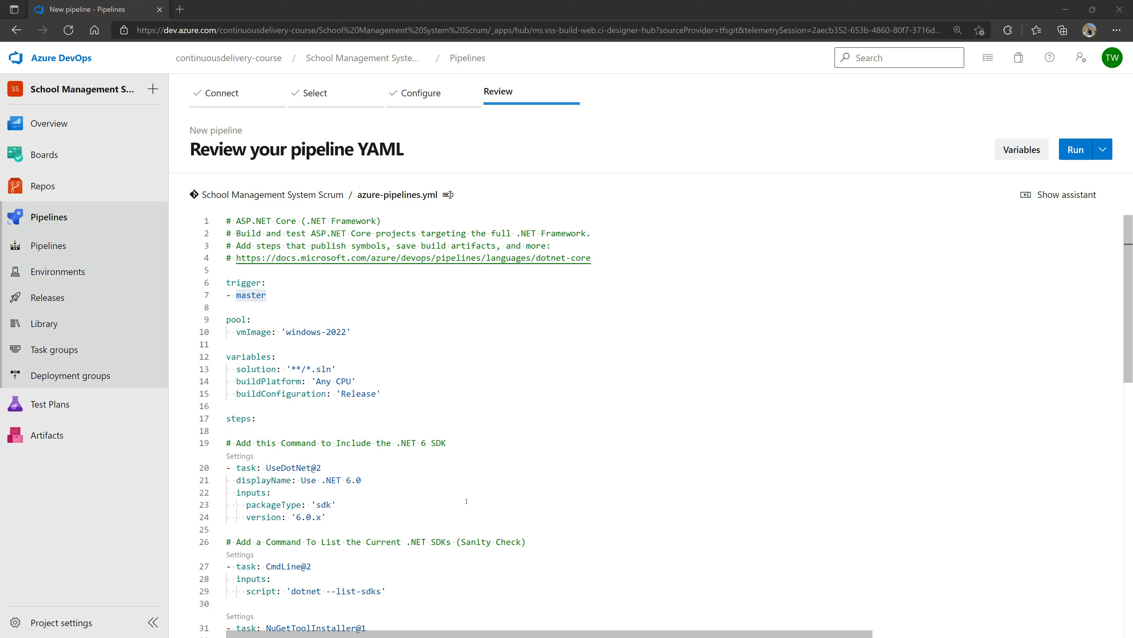
click(503, 442)
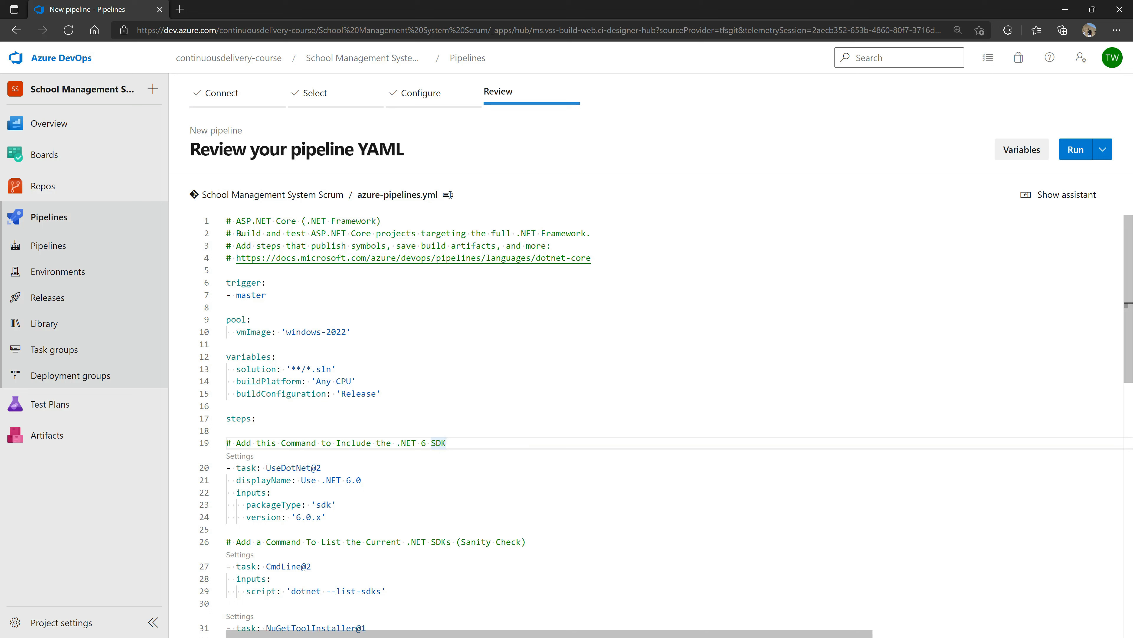
click(638, 356)
scroll(582, 491, down, 10)
scroll(582, 493, up, 10)
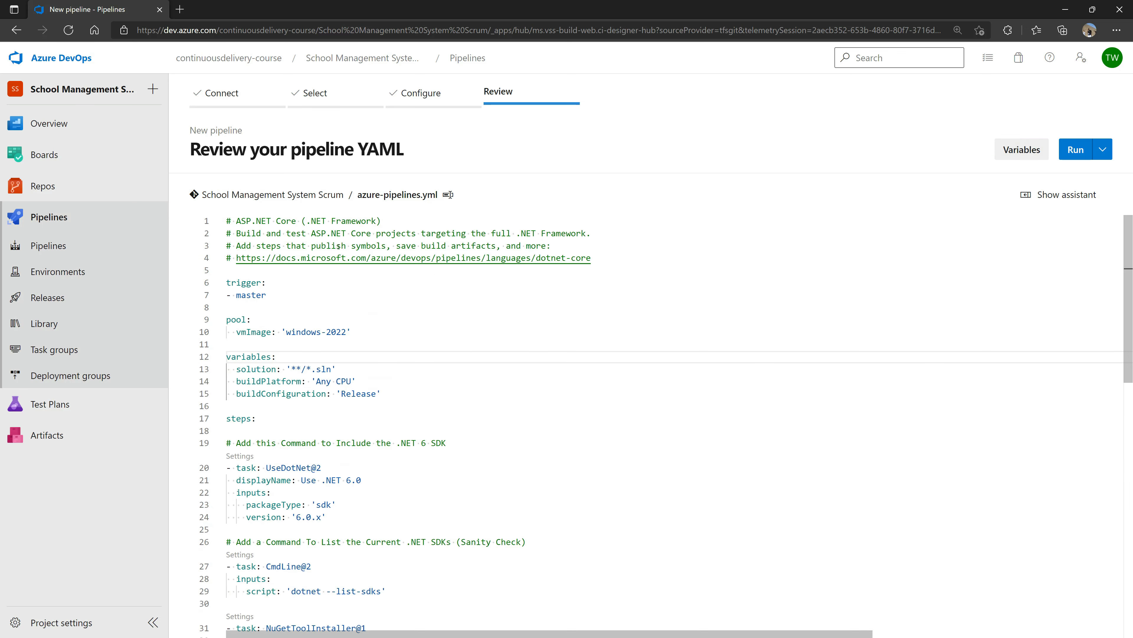
click(228, 221)
click(392, 336)
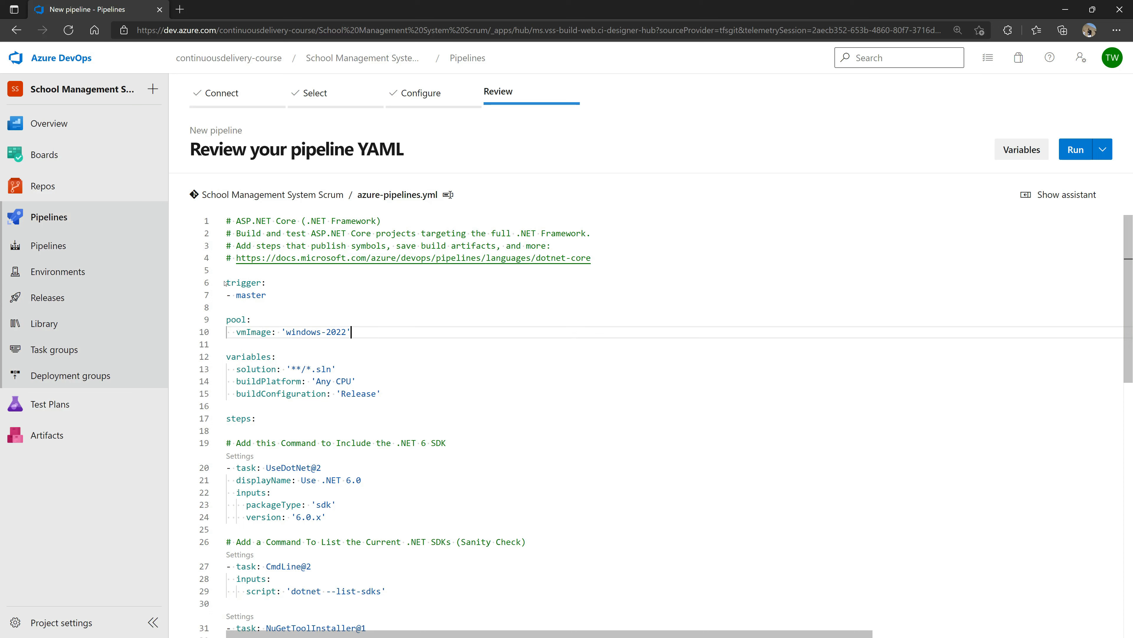
- Change the trigger branch in azure-pipelines.yml to main and check the trigger section
double_click(251, 293)
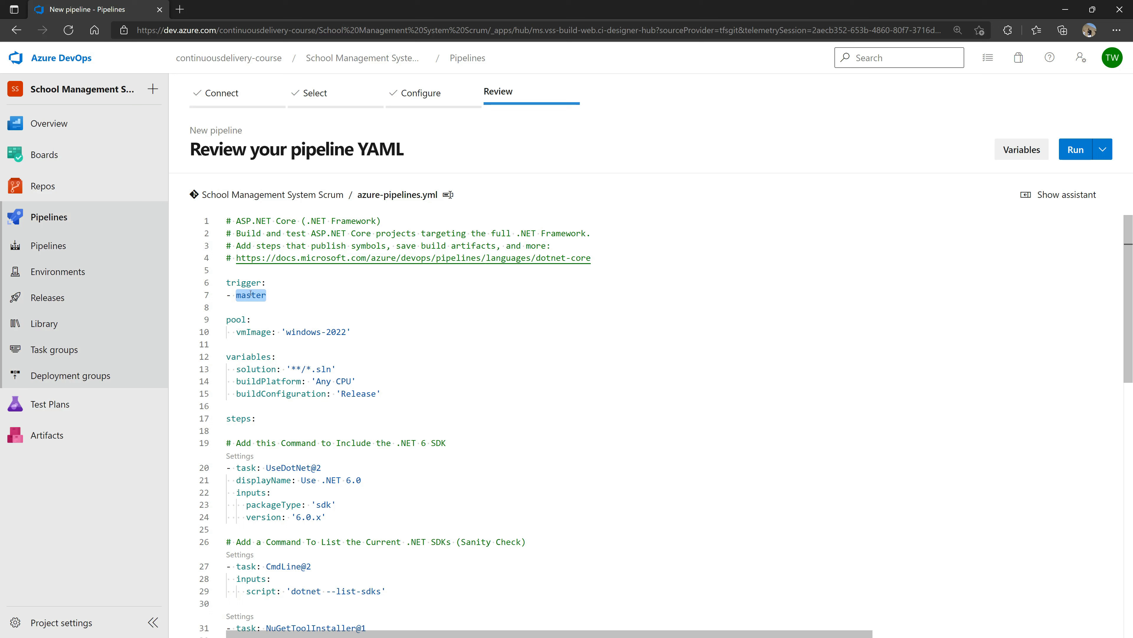
text(main)
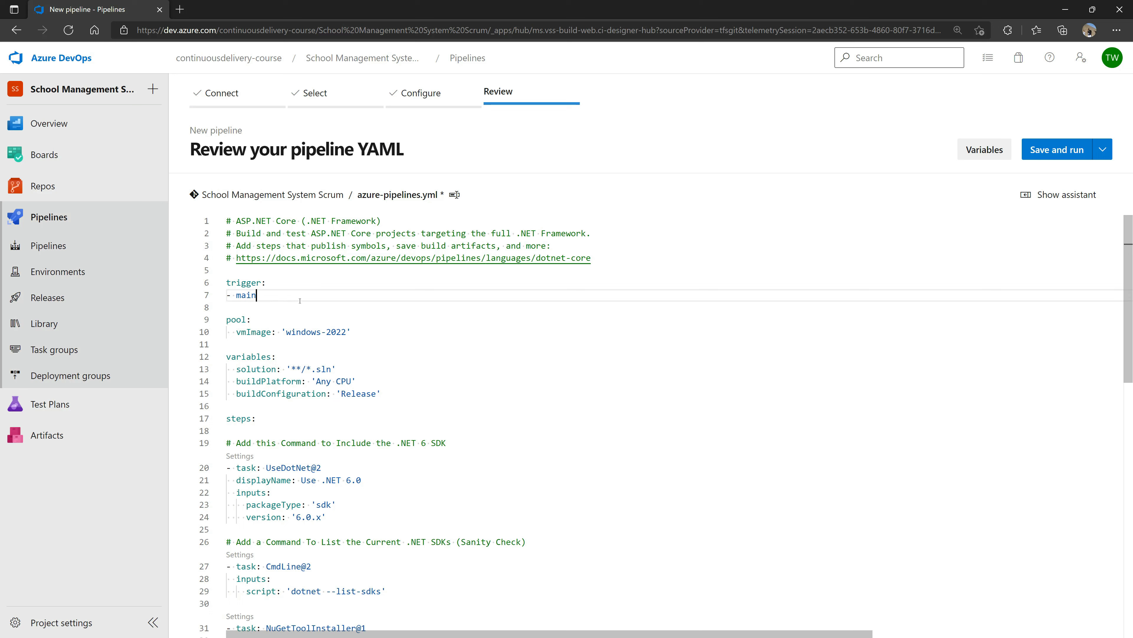
double_click(240, 296)
click(248, 294)
double_click(235, 282)
double_click(245, 295)
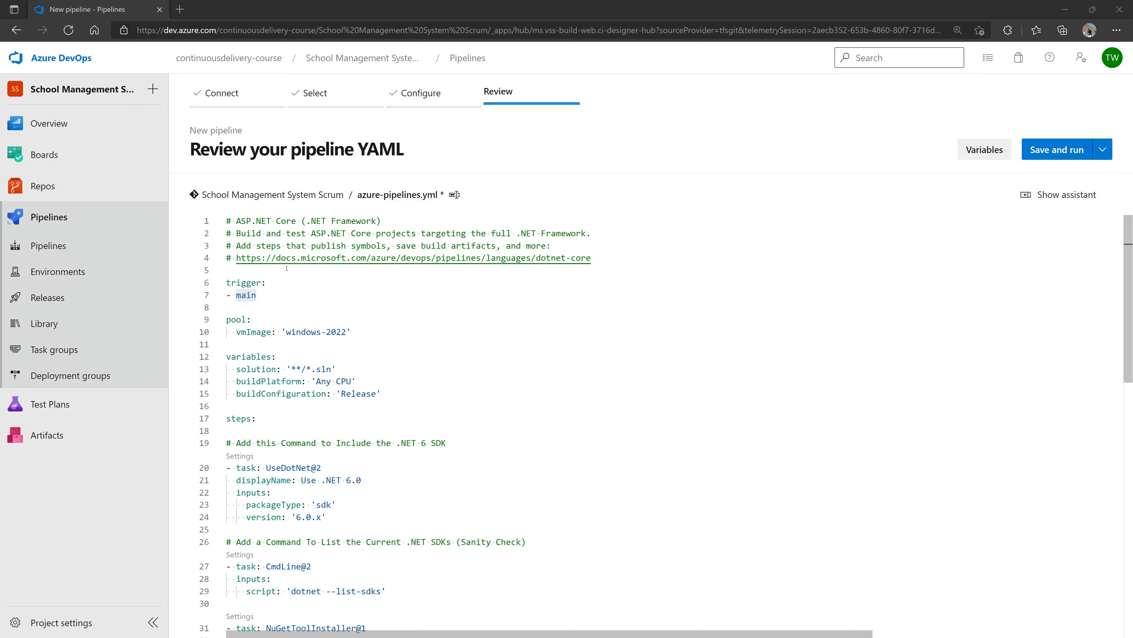
double_click(236, 281)
double_click(249, 295)
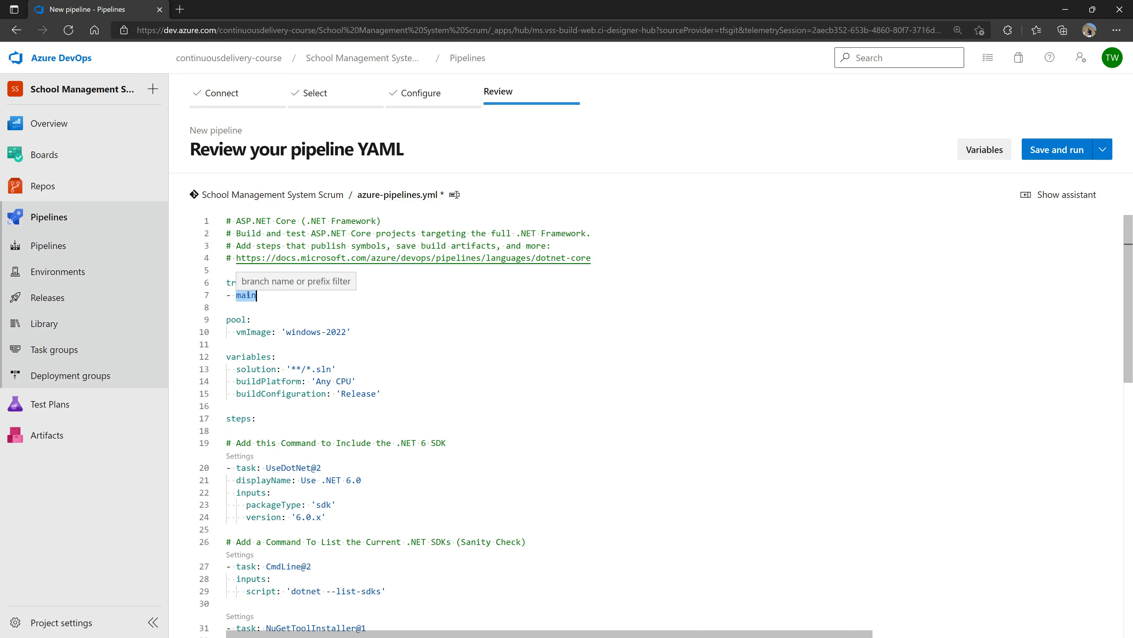
- Examine the YAML's agent pool image, the solution, buildPlatform and buildConfiguration variables, and the start of the steps section
double_click(236, 320)
double_click(244, 332)
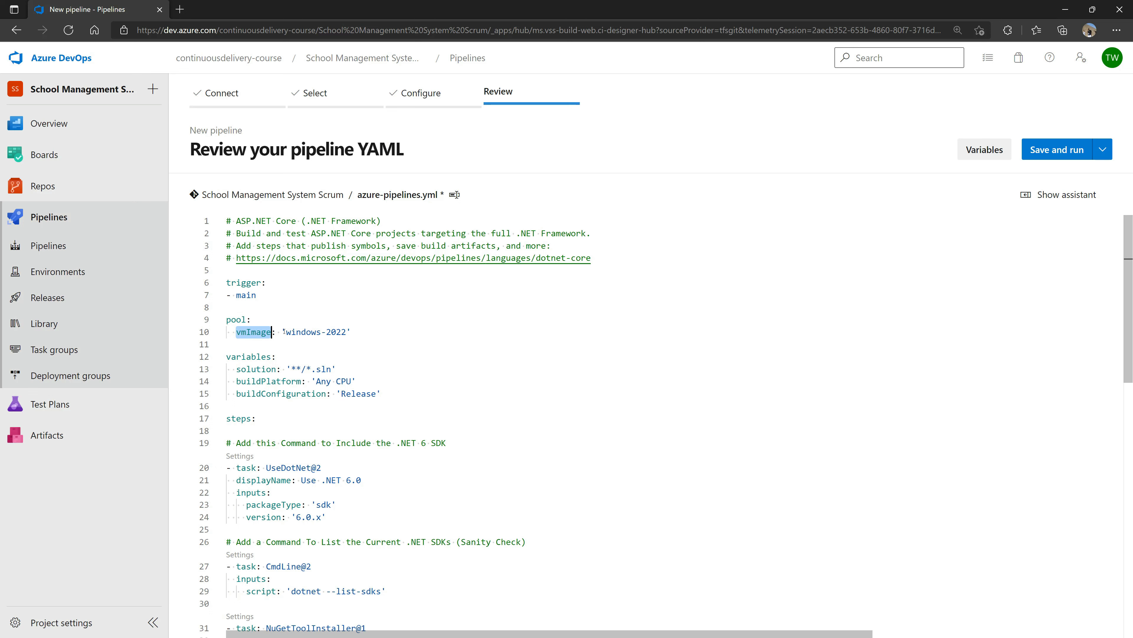
drag(283, 331, 358, 331)
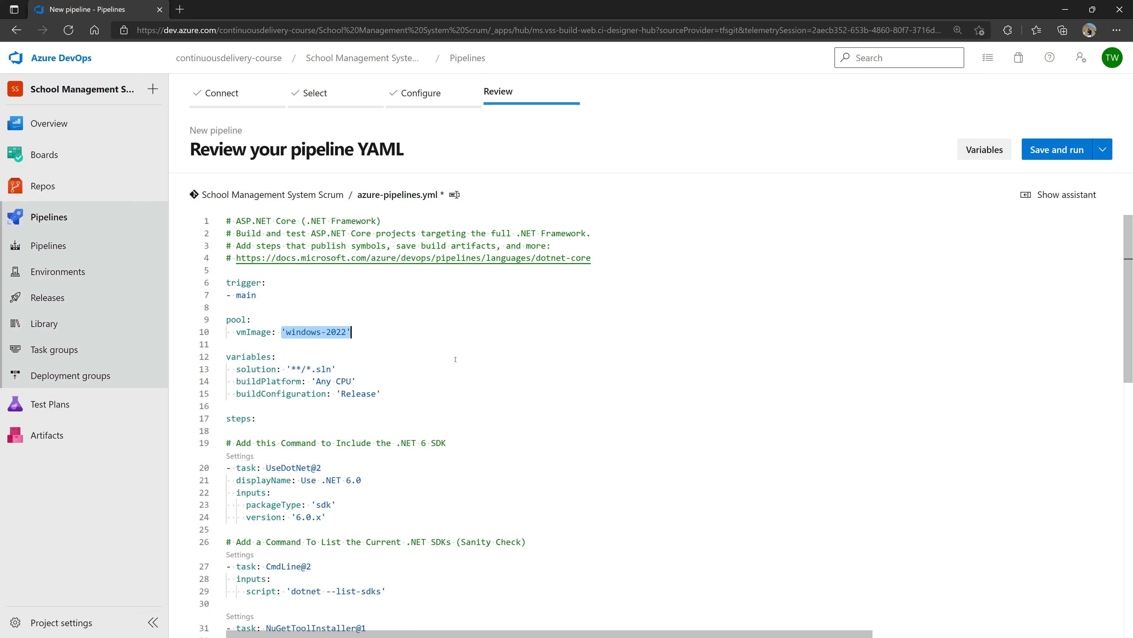
double_click(262, 356)
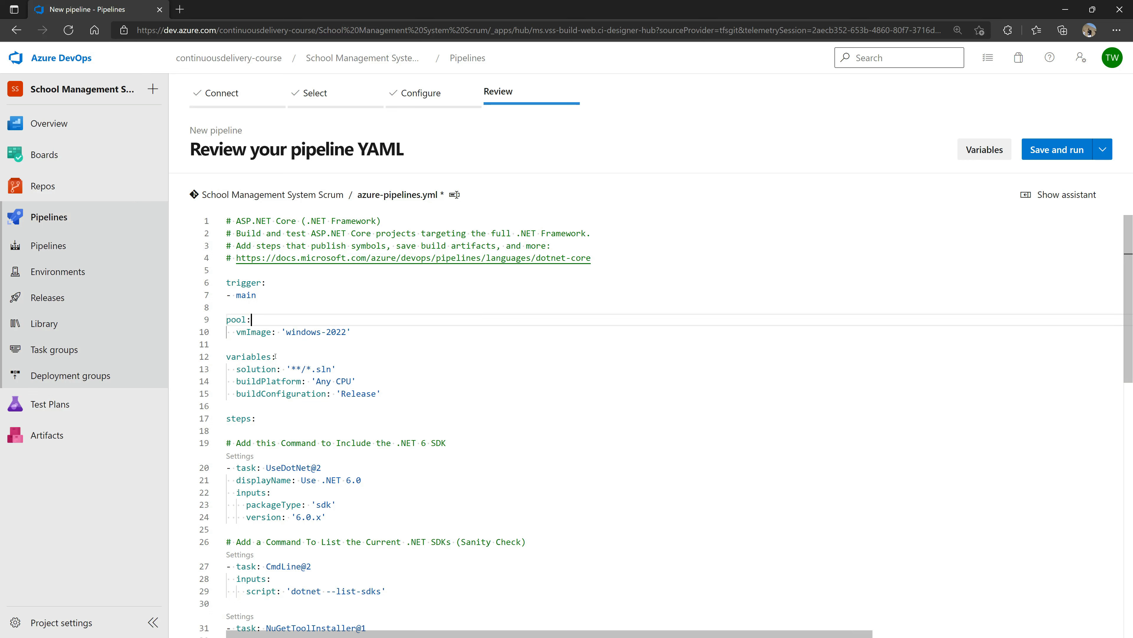
double_click(251, 369)
key(End)
drag(237, 382, 375, 385)
drag(238, 396, 421, 391)
click(421, 392)
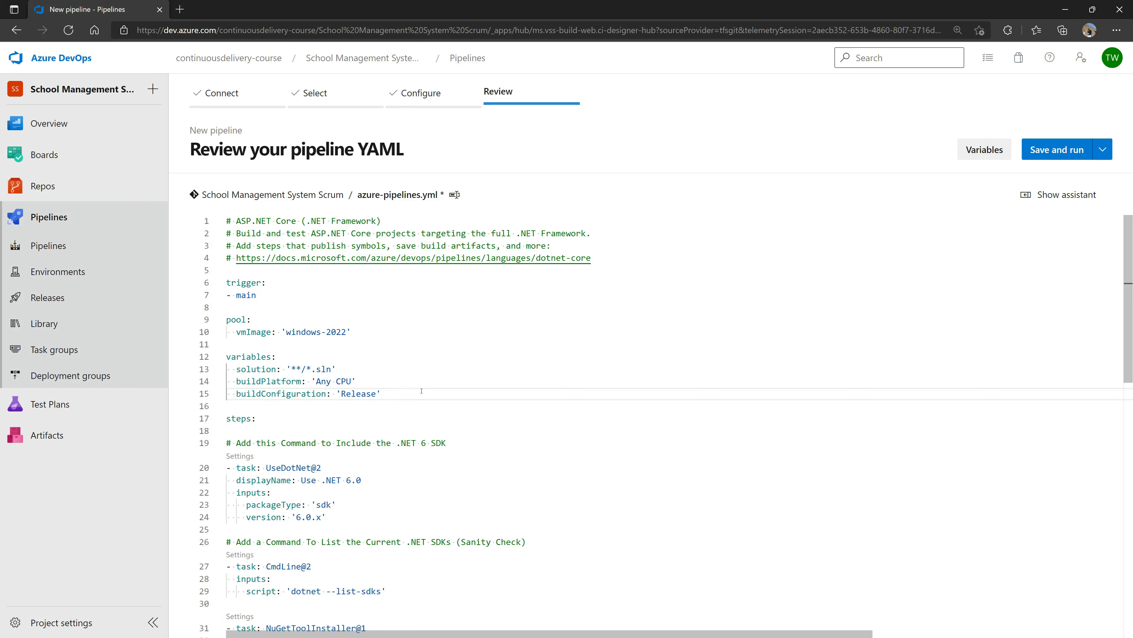
scroll(421, 391, down, 2)
click(414, 460)
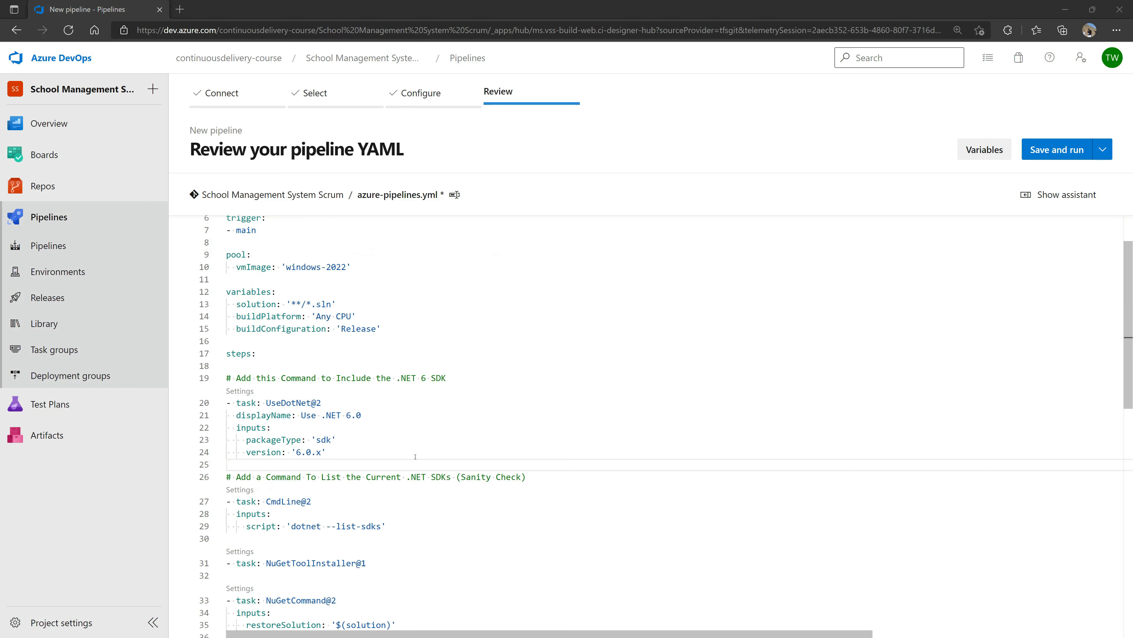
double_click(232, 355)
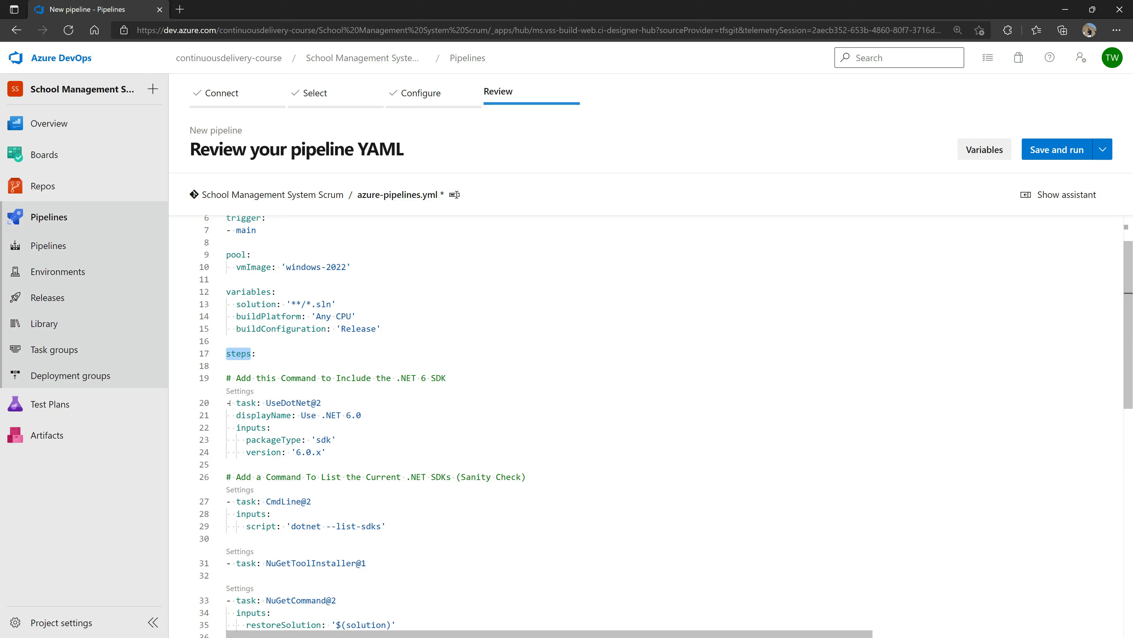
- Examine the UseDotNet@2 task in the pipeline YAML, including its description, display name, inputs and package type
click(355, 464)
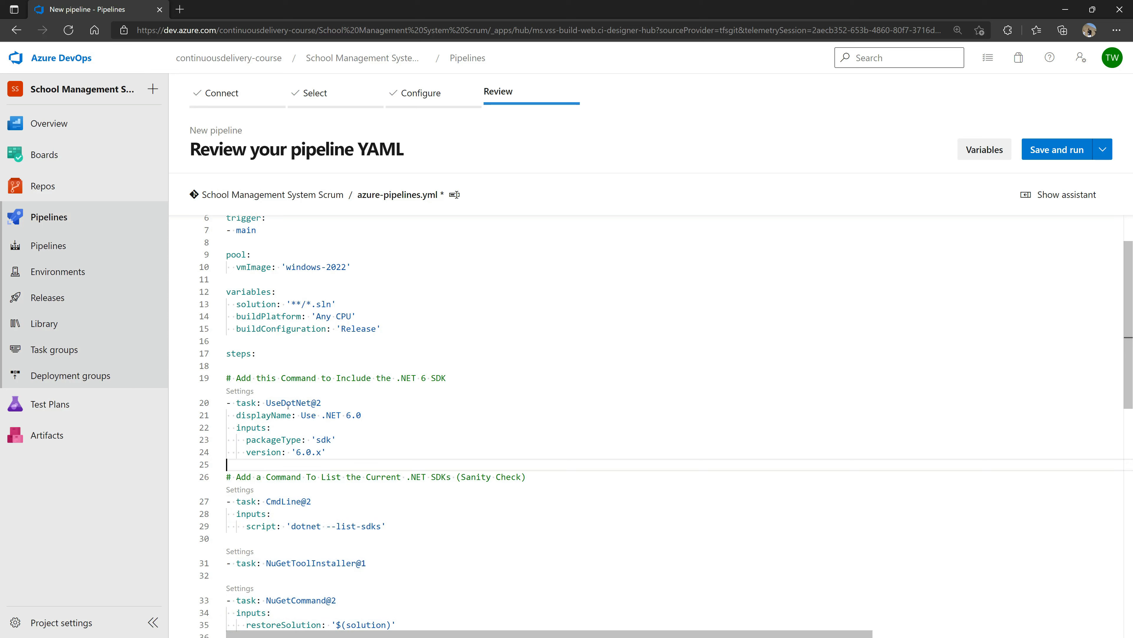
mouse_move(287, 404)
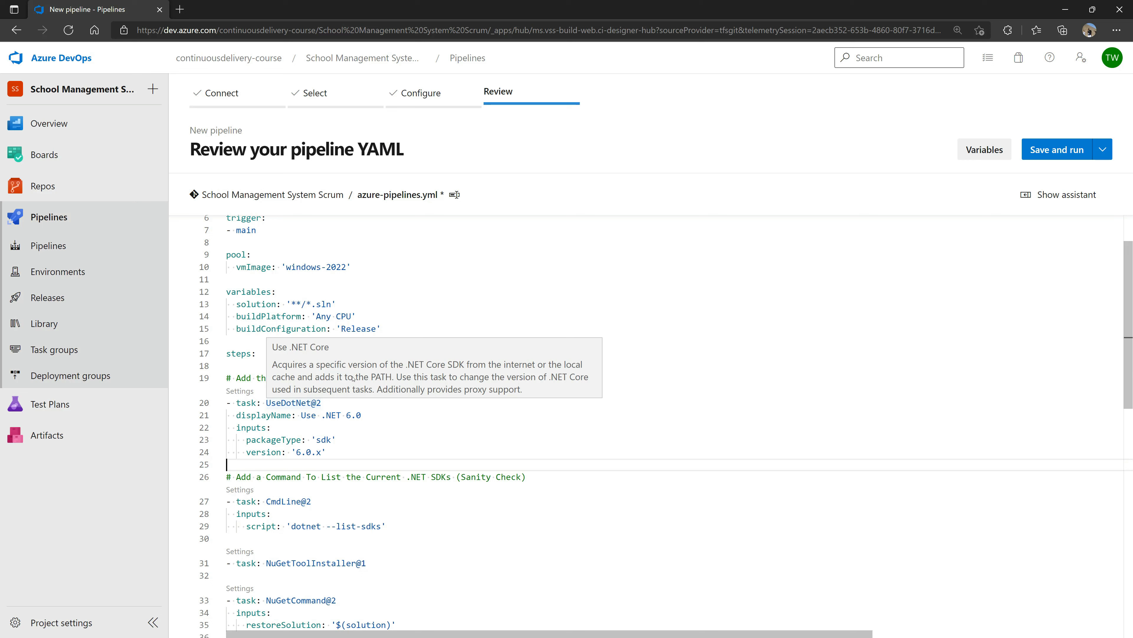
click(300, 477)
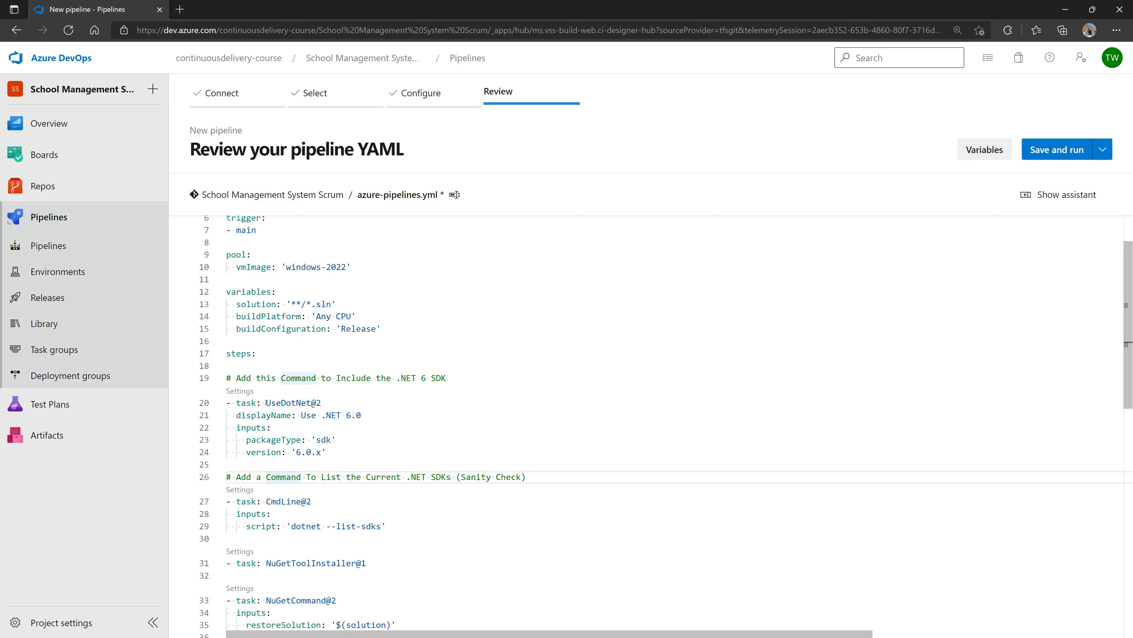
drag(267, 402, 343, 402)
drag(237, 414, 285, 416)
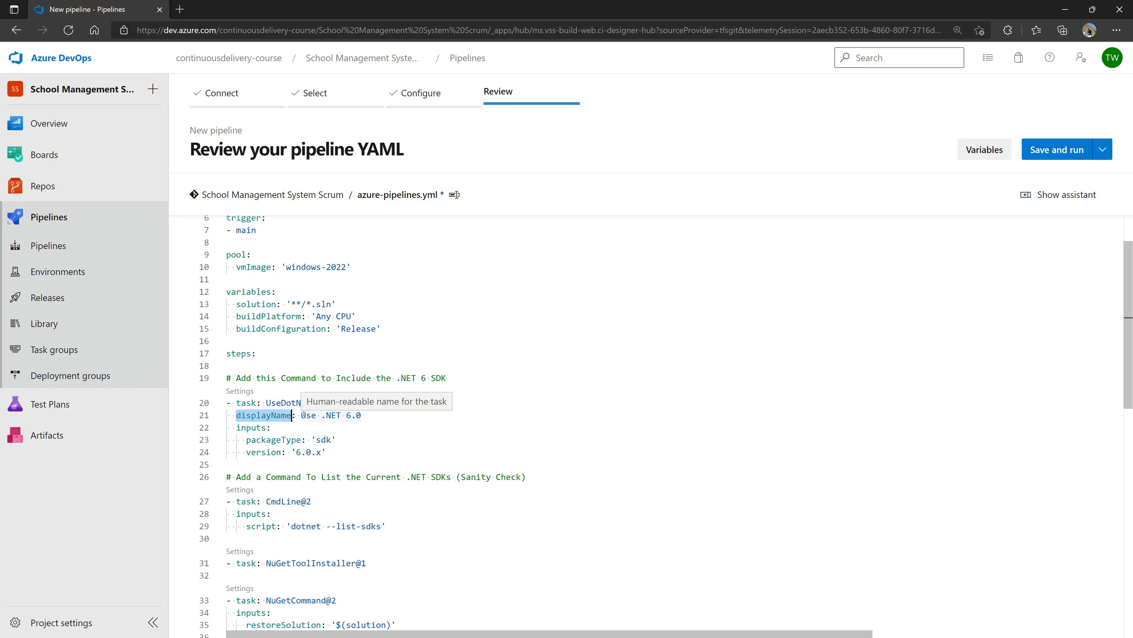
drag(296, 415, 376, 415)
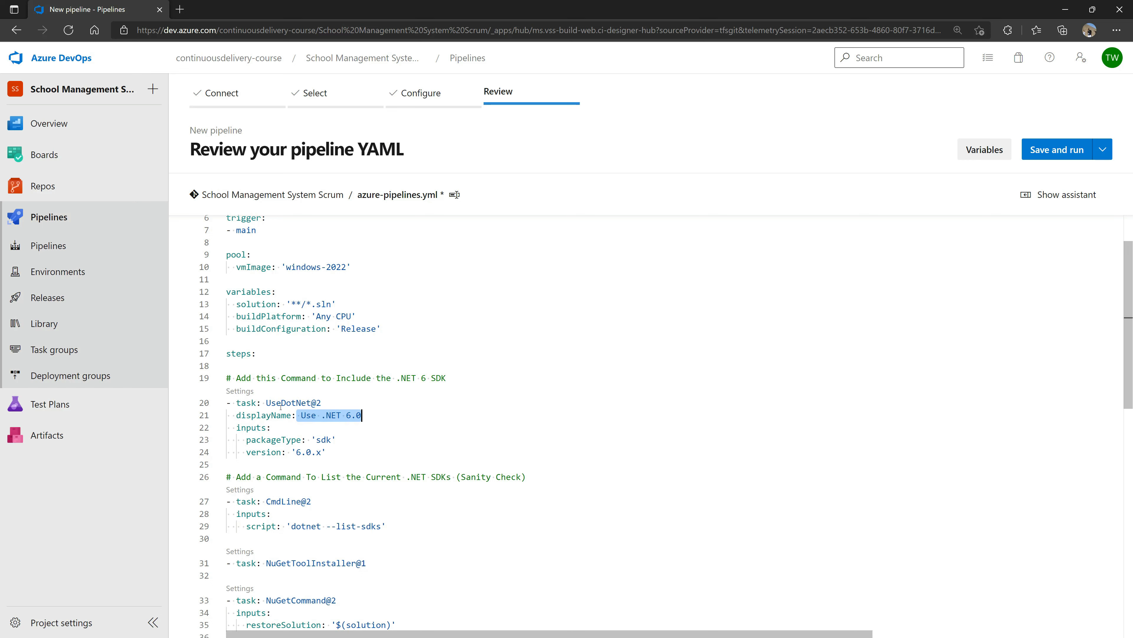
double_click(243, 401)
drag(301, 415, 363, 415)
click(394, 416)
double_click(250, 427)
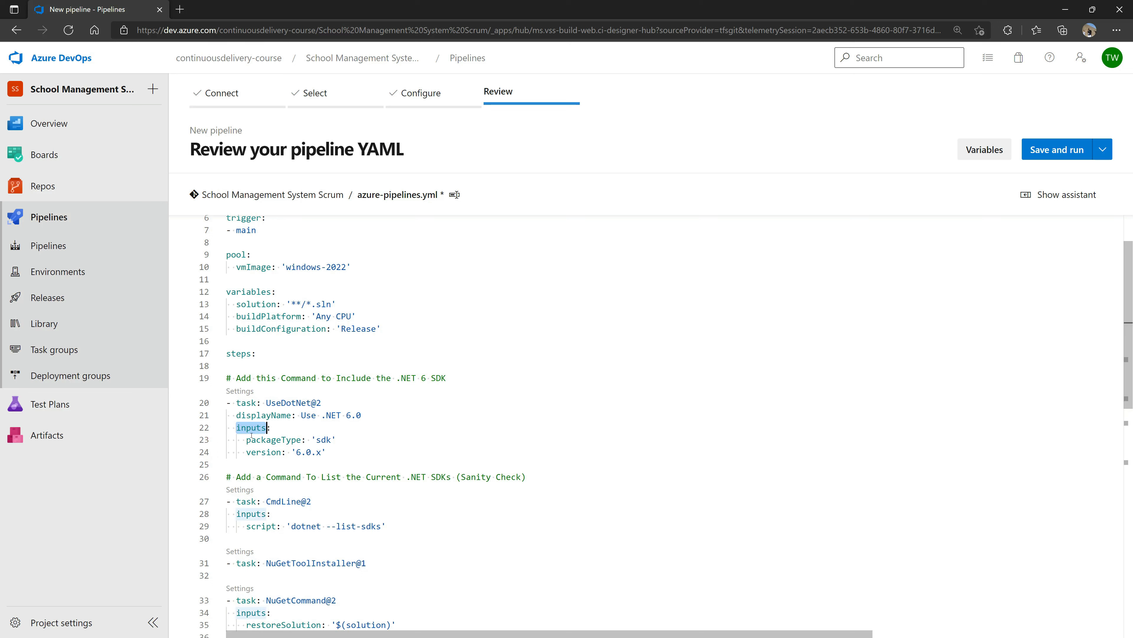
double_click(255, 440)
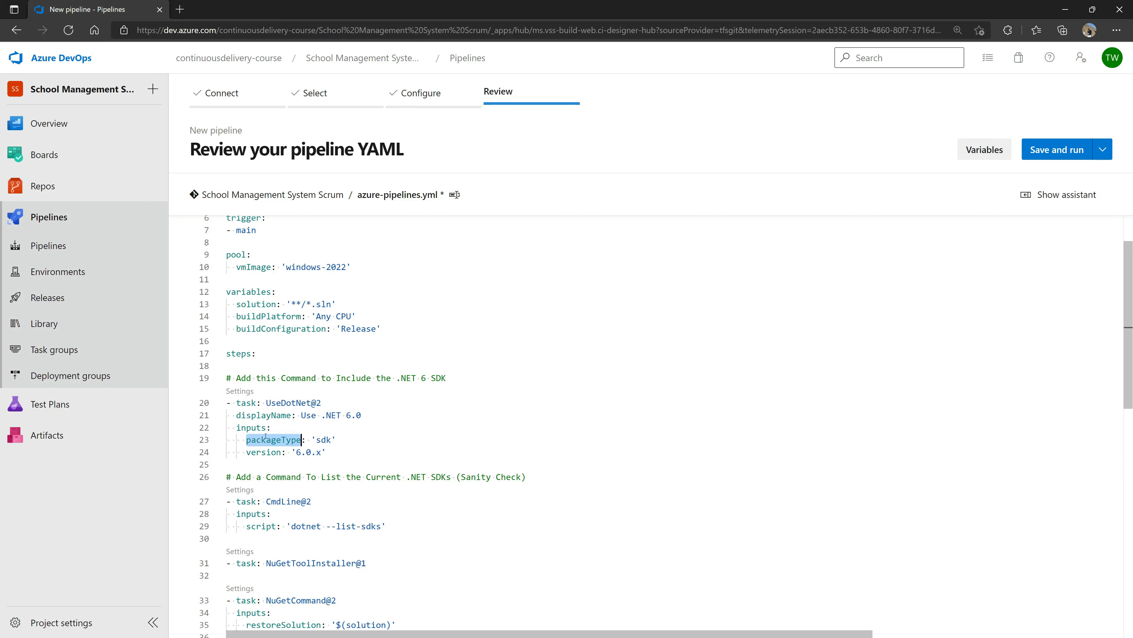
- Browse the suggested properties on a temporary line below the UseDotNet@2 task's inputs, then remove that line
click(365, 428)
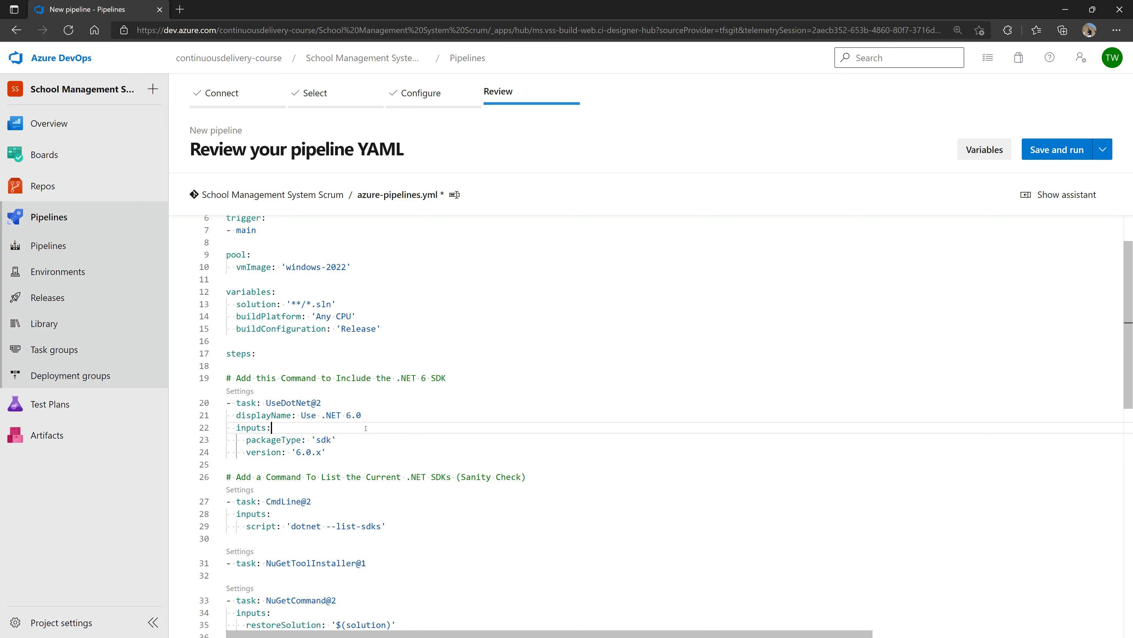
key(Return)
key(Down)
key(Down)
key(Down)
key(Down)
key(Down)
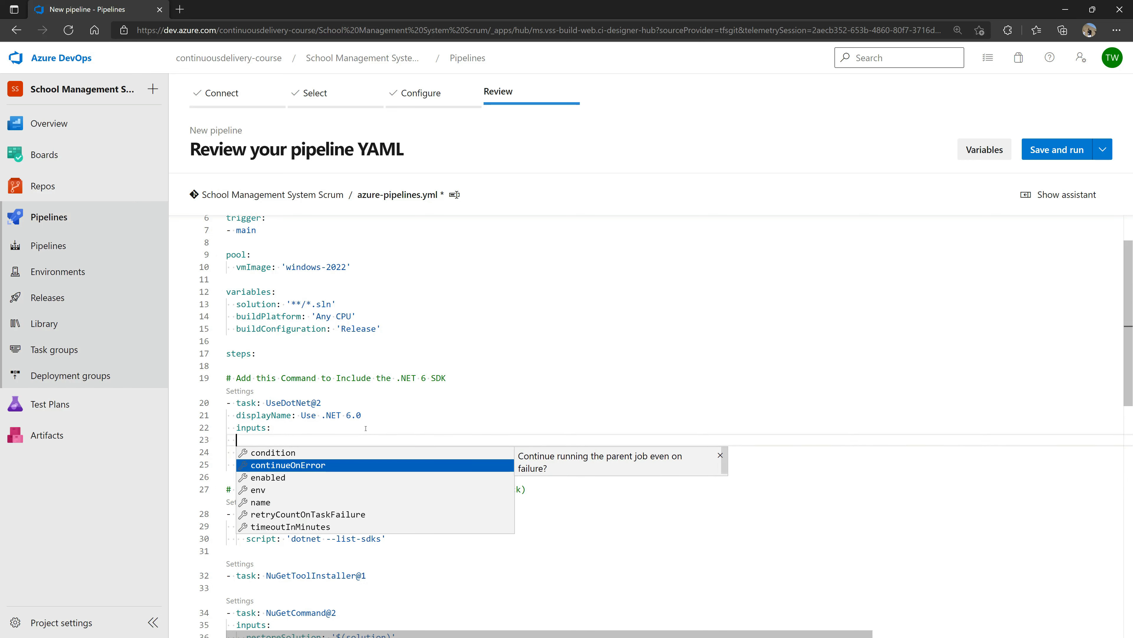
key(Down)
key(Down)
key(Down)
key(Escape)
key(BackSpace)
key(BackSpace)
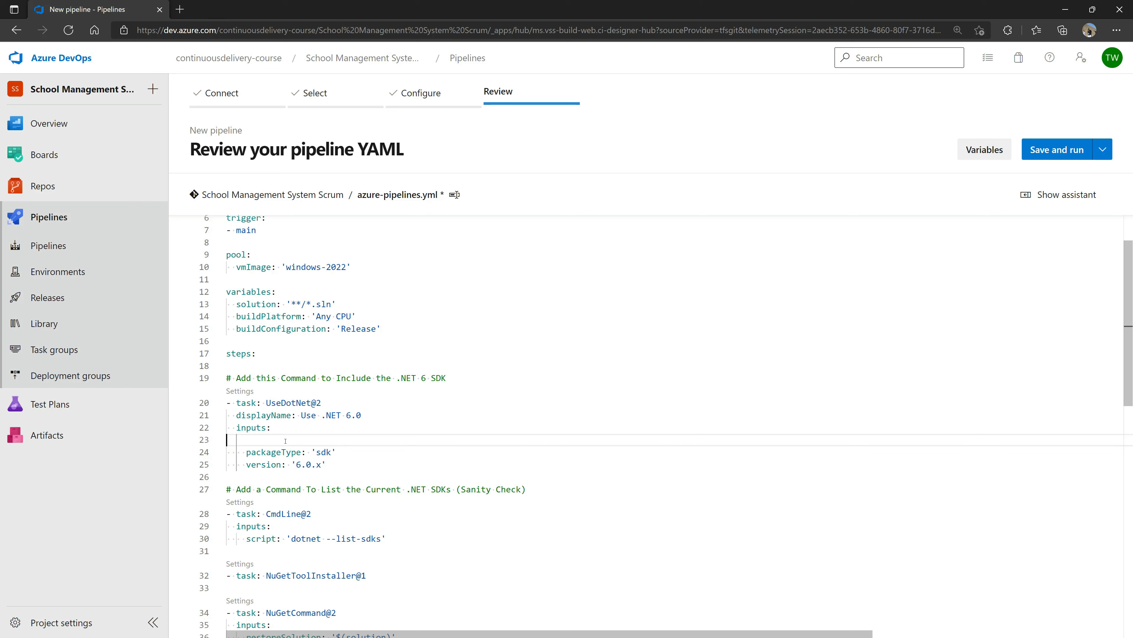
- Examine the UseDotNet@2 task's package type and version values, and the CmdLine@2 task's description and script
double_click(326, 439)
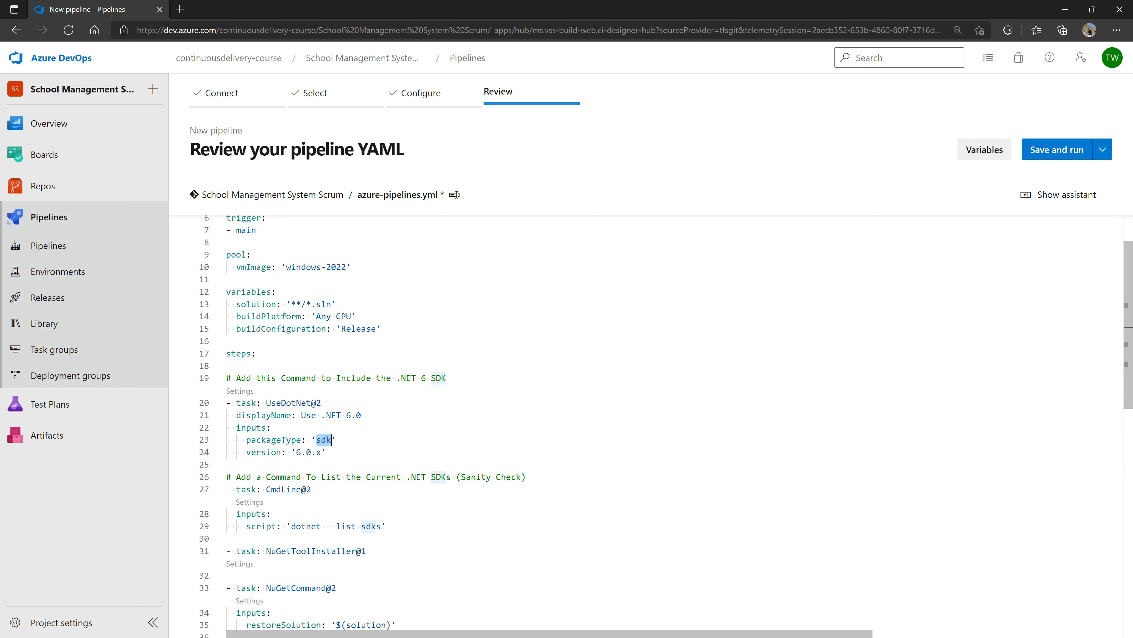
double_click(272, 452)
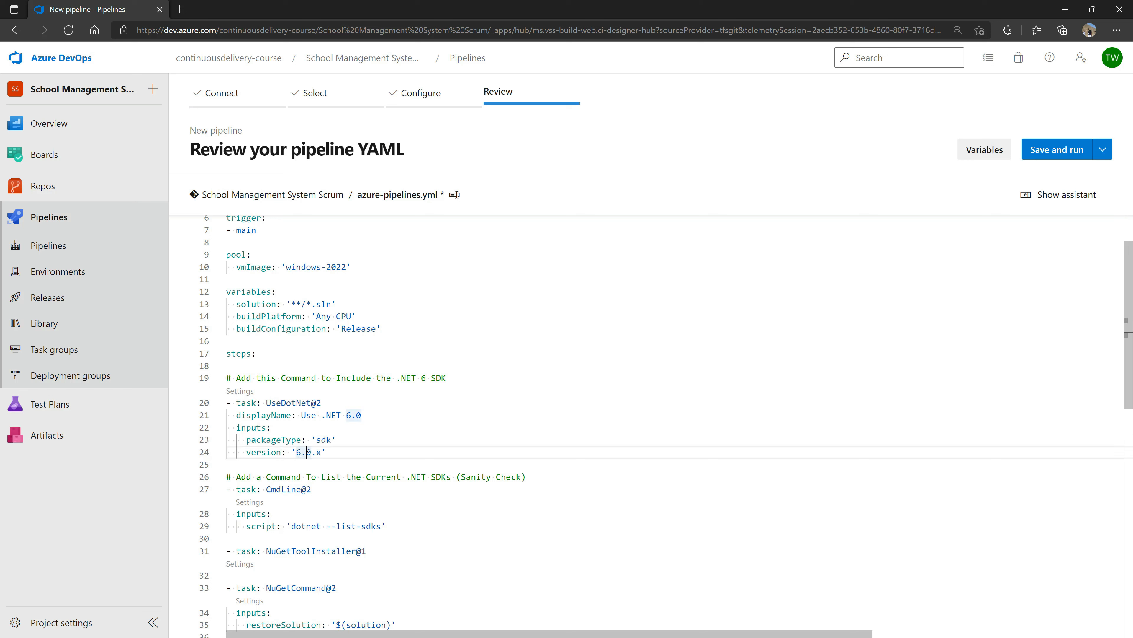
double_click(313, 452)
click(317, 452)
scroll(279, 452, down, 5)
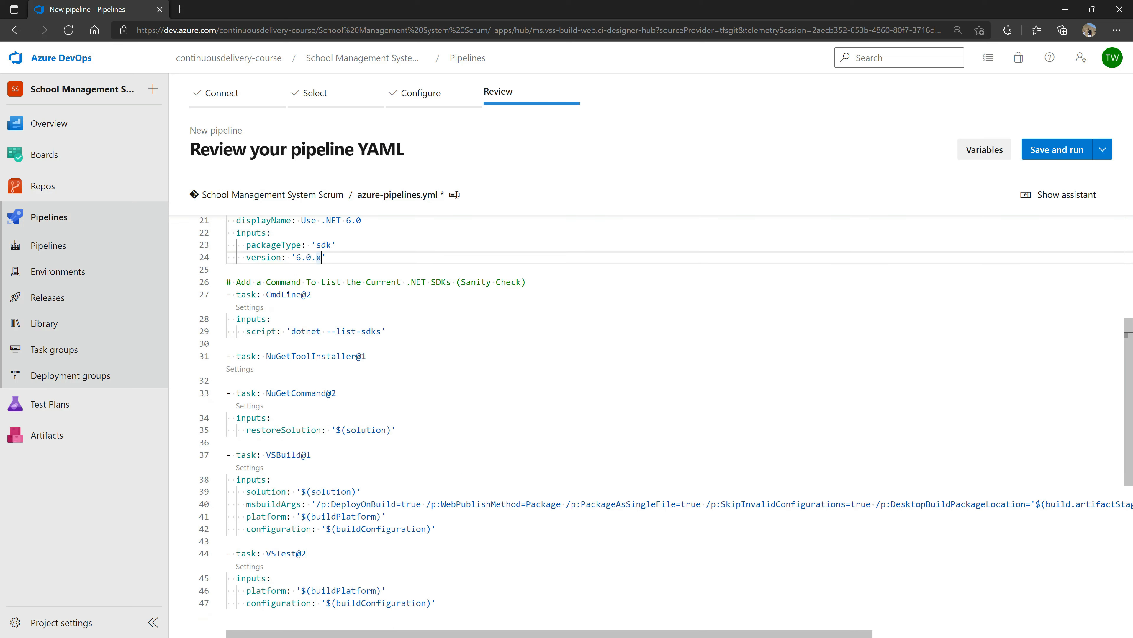
mouse_move(291, 294)
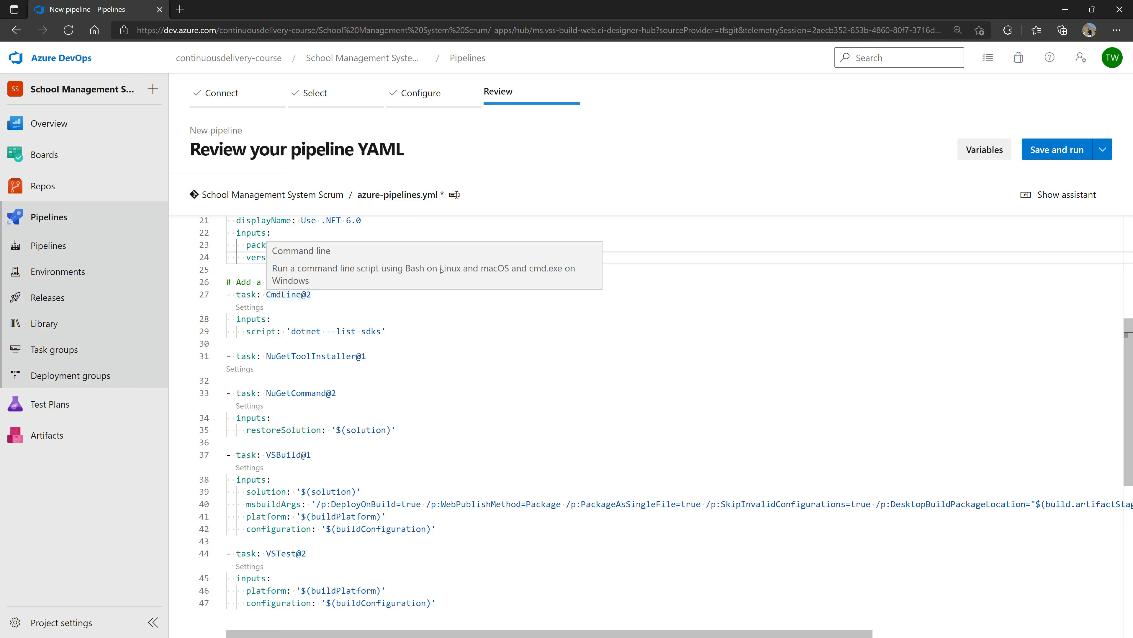
click(292, 322)
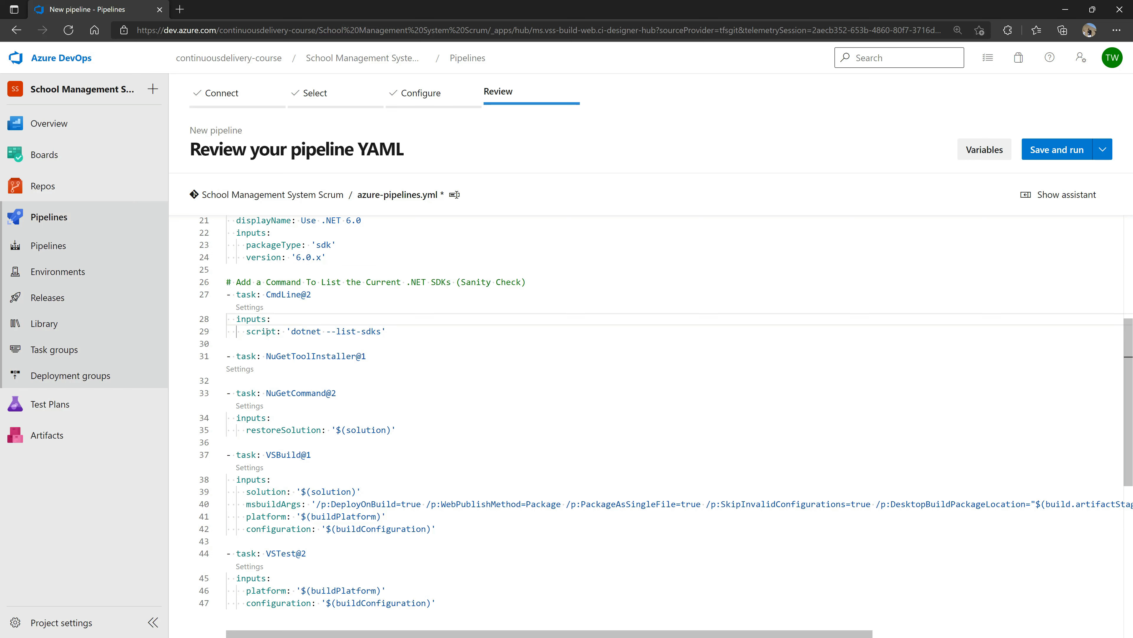
drag(243, 331, 403, 330)
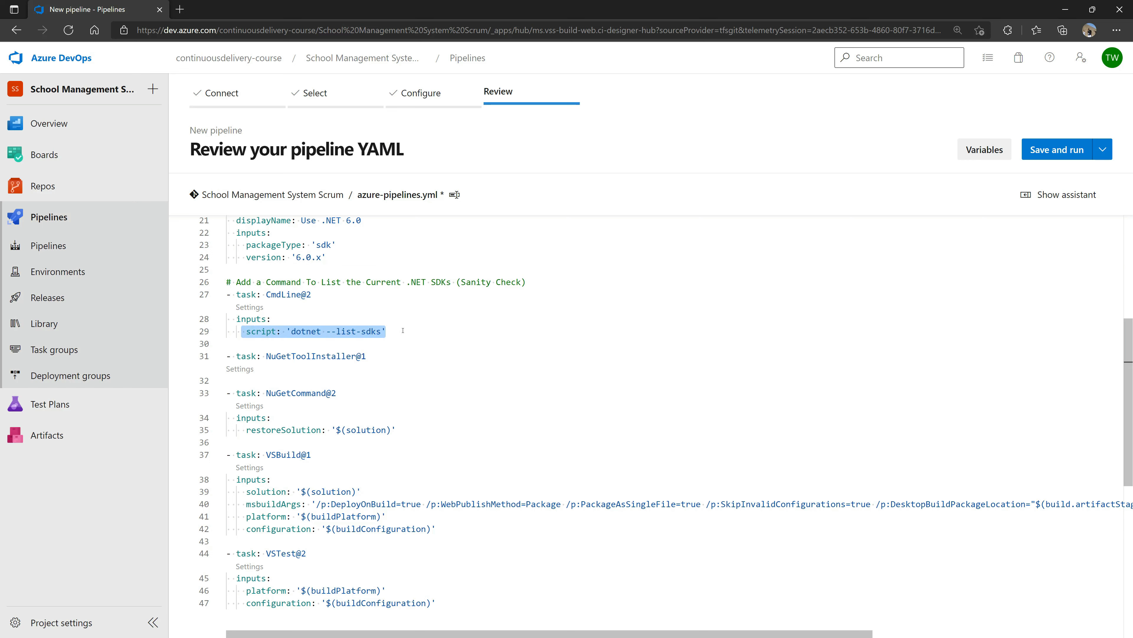
click(327, 331)
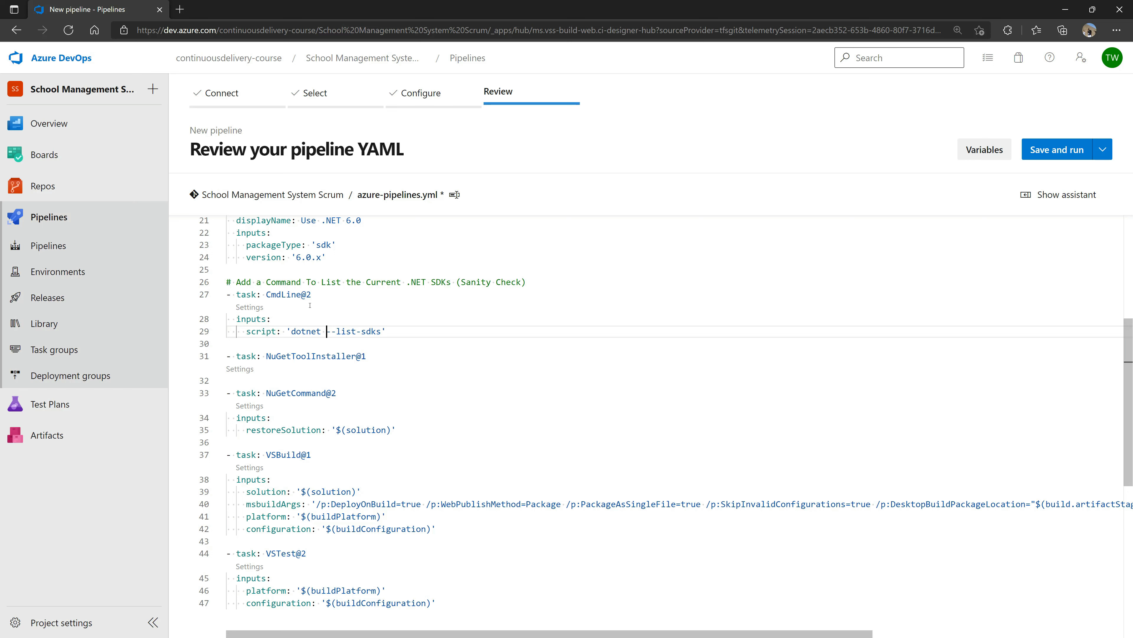
scroll(284, 312, up, 2)
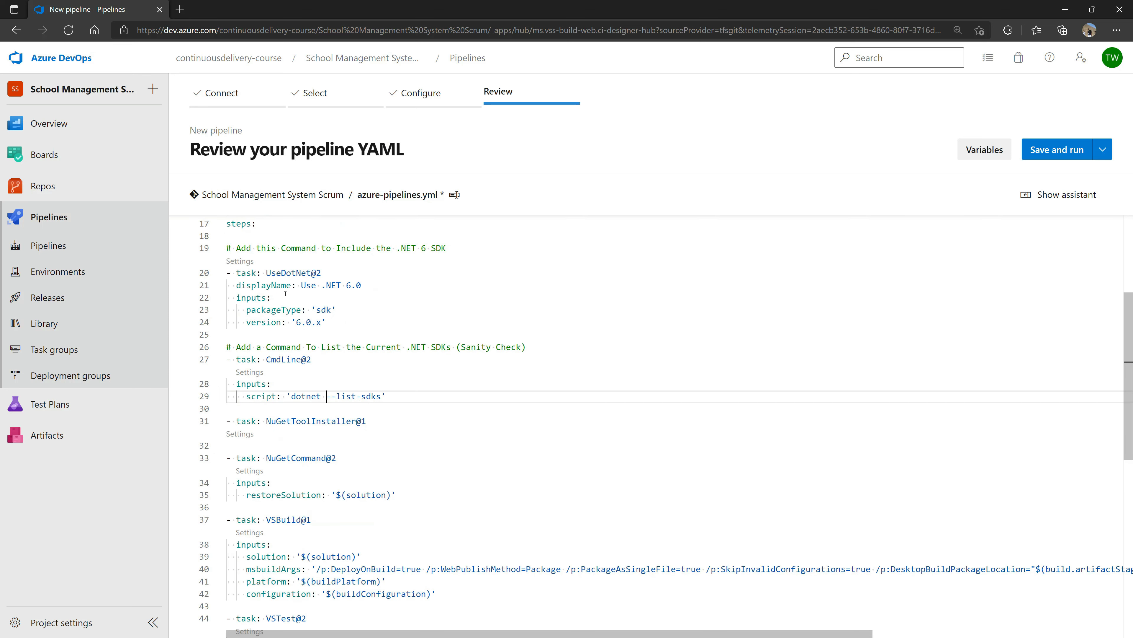
click(228, 288)
click(302, 376)
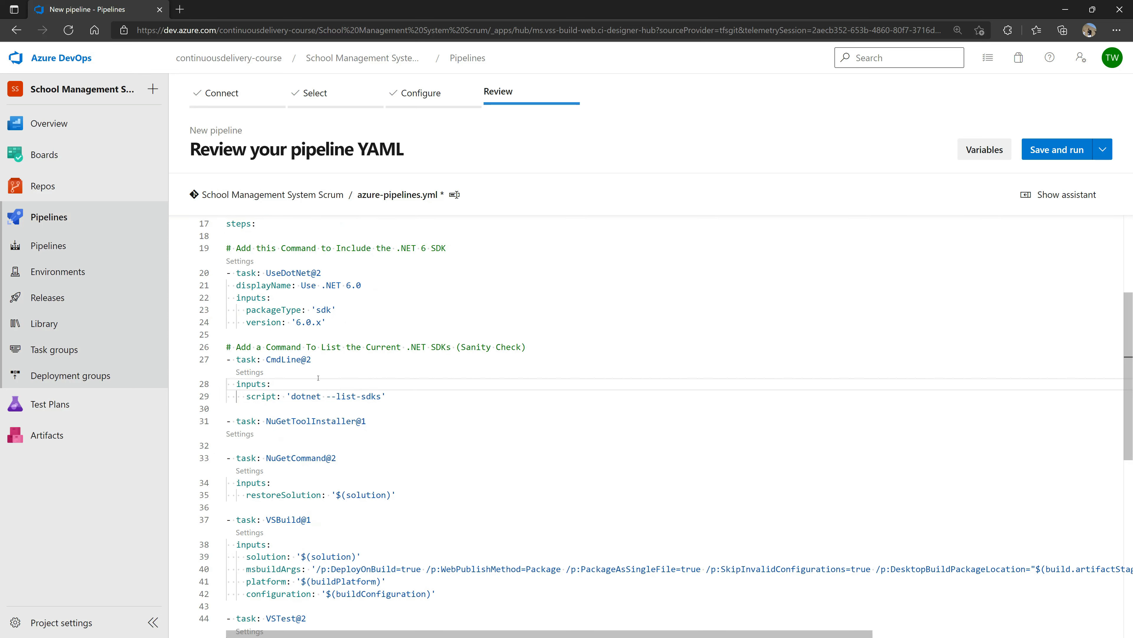
- Examine the NuGetToolInstaller@1, NuGetCommand@2, VSBuild@1 and VSTest@2 tasks and their inputs
drag(227, 420, 369, 423)
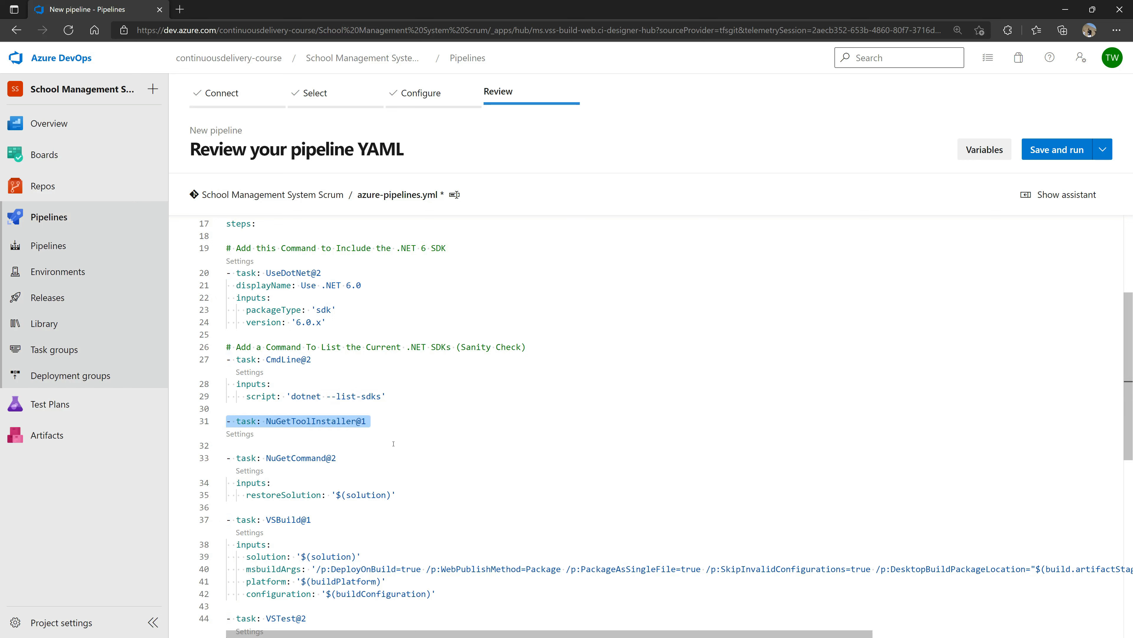
click(227, 446)
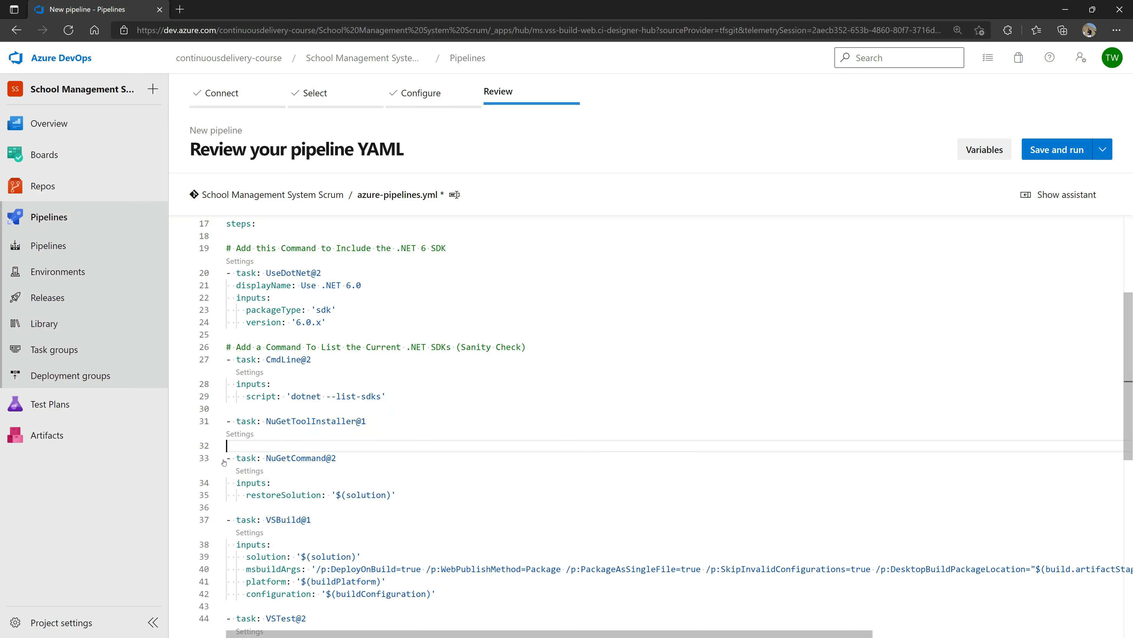
drag(229, 458, 337, 459)
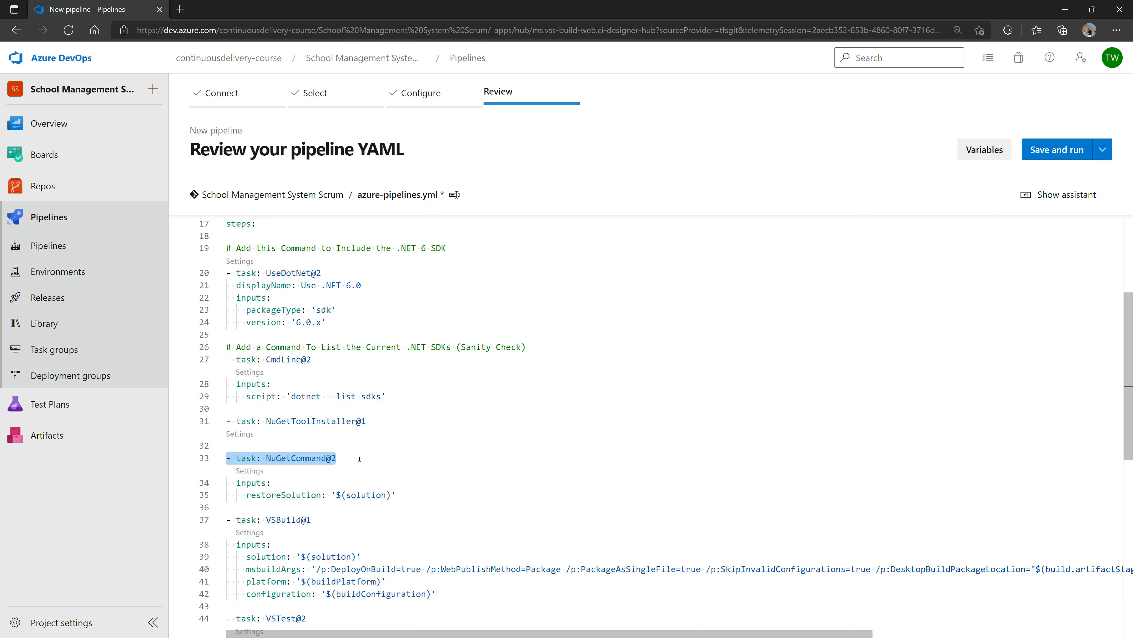
click(232, 482)
drag(331, 494, 399, 494)
scroll(266, 396, down, 3)
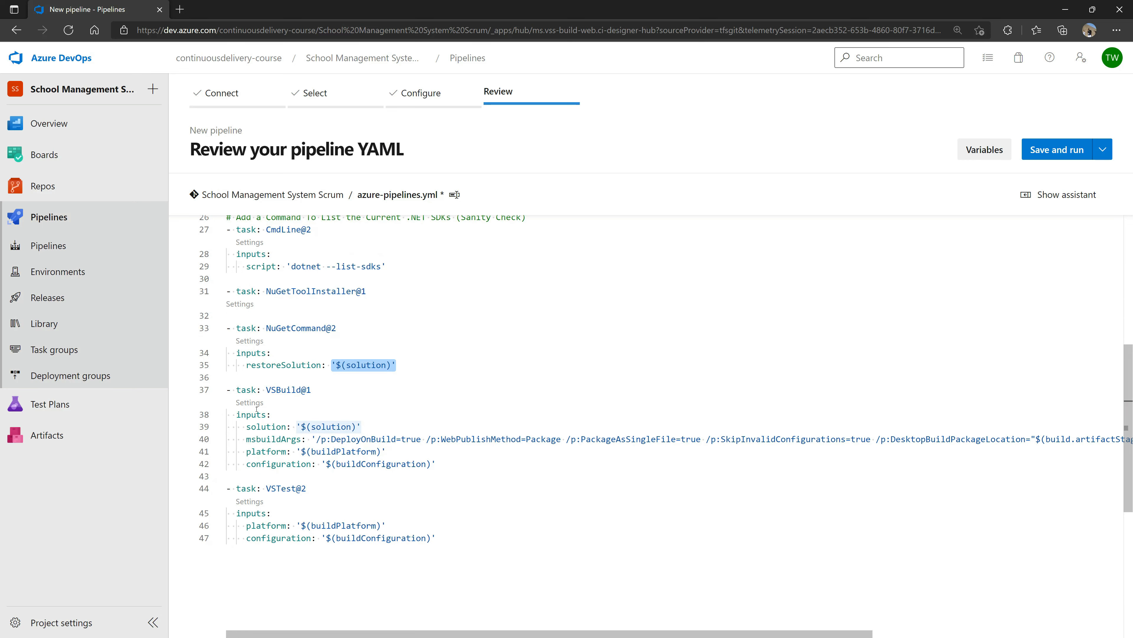
click(266, 393)
double_click(252, 414)
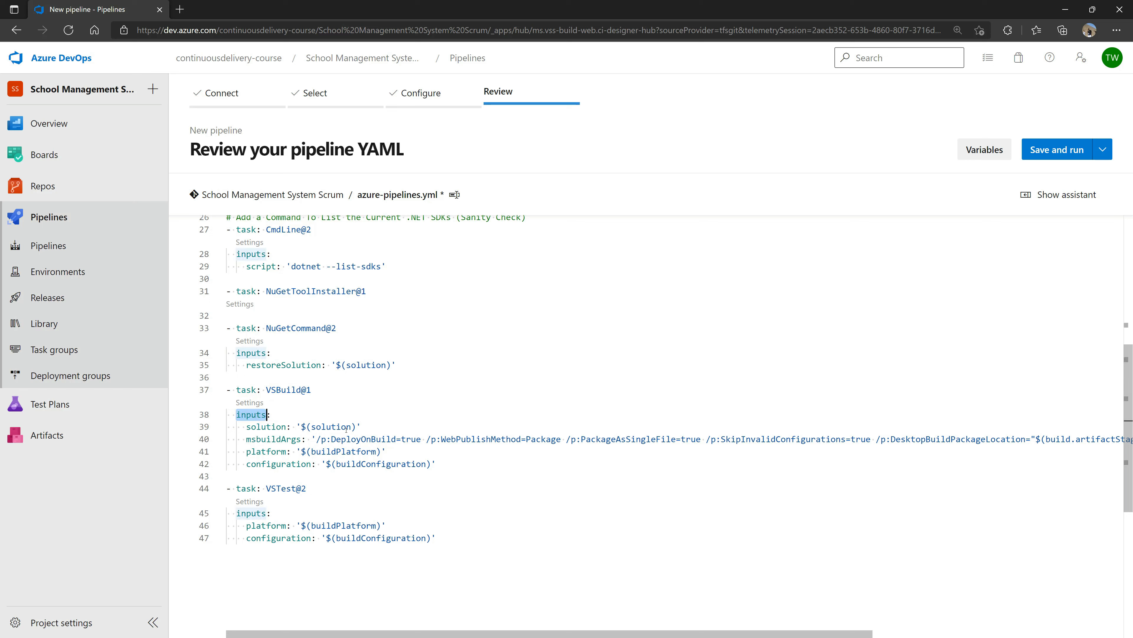
double_click(355, 464)
double_click(282, 489)
click(317, 526)
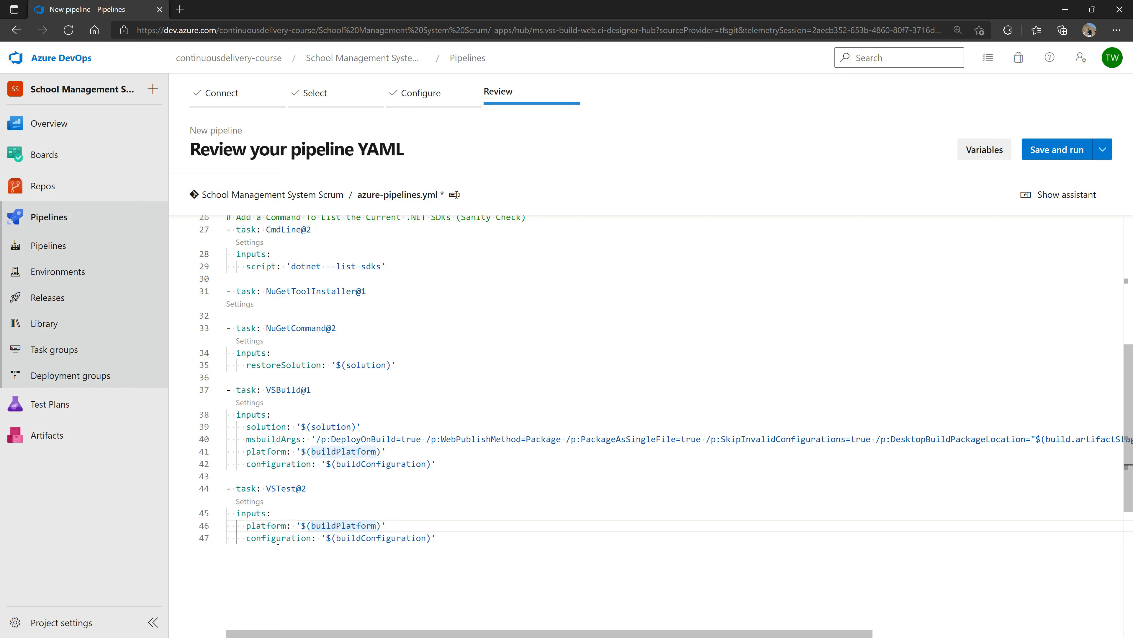
drag(232, 487, 464, 544)
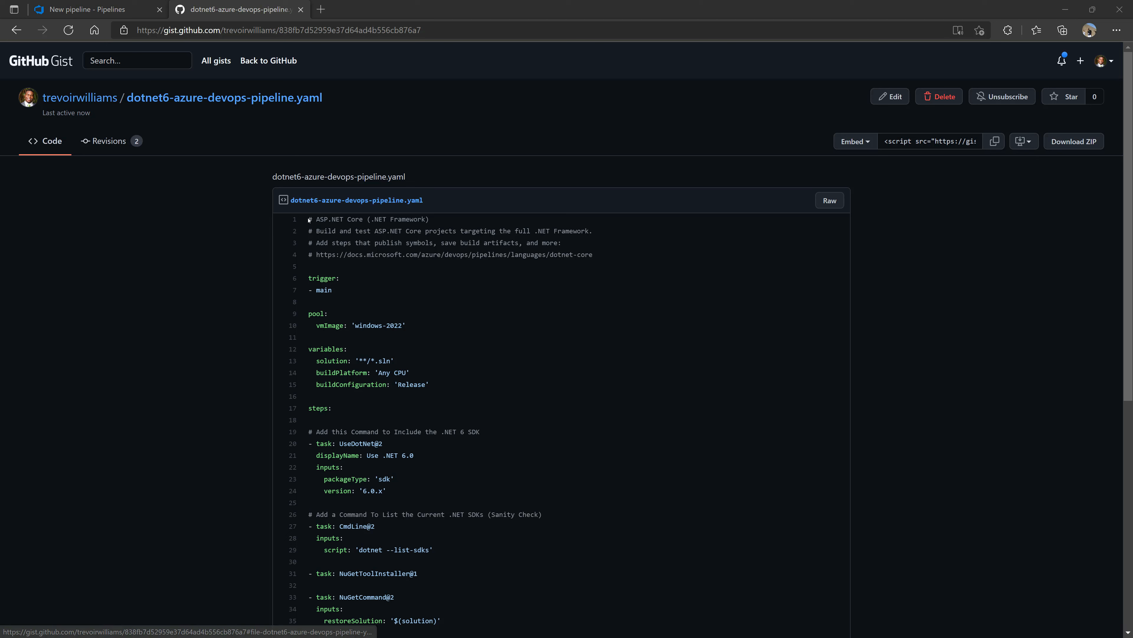
- Look through the whole dotnet6-azure-devops-pipeline.yaml file on GitHub Gist
drag(307, 219, 697, 395)
click(576, 372)
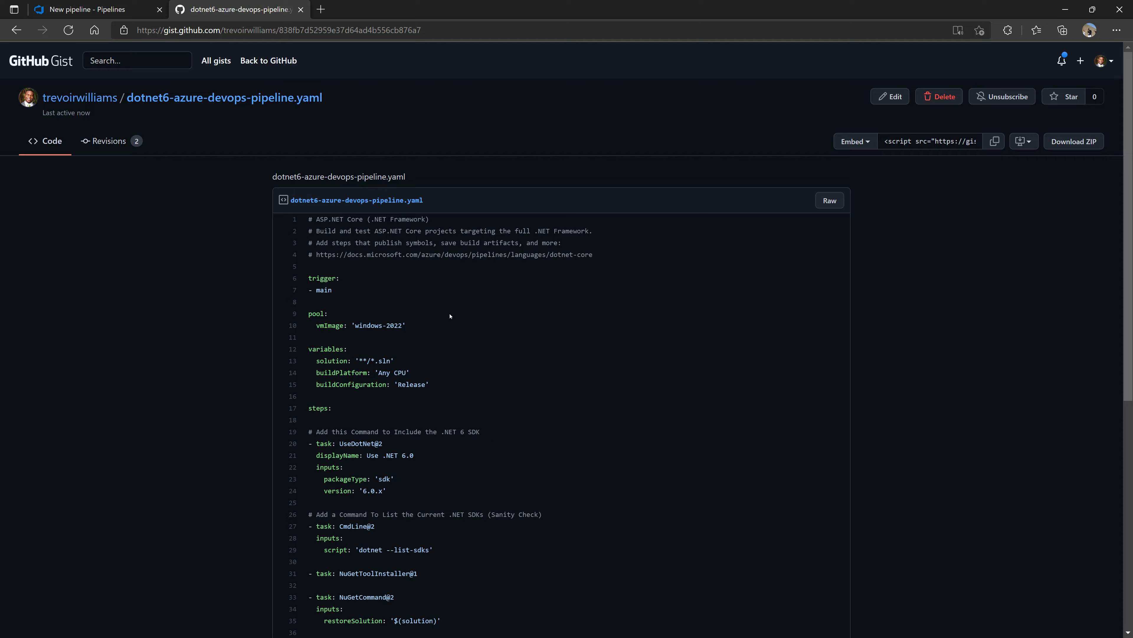
scroll(450, 316, down, 15)
scroll(523, 331, up, 15)
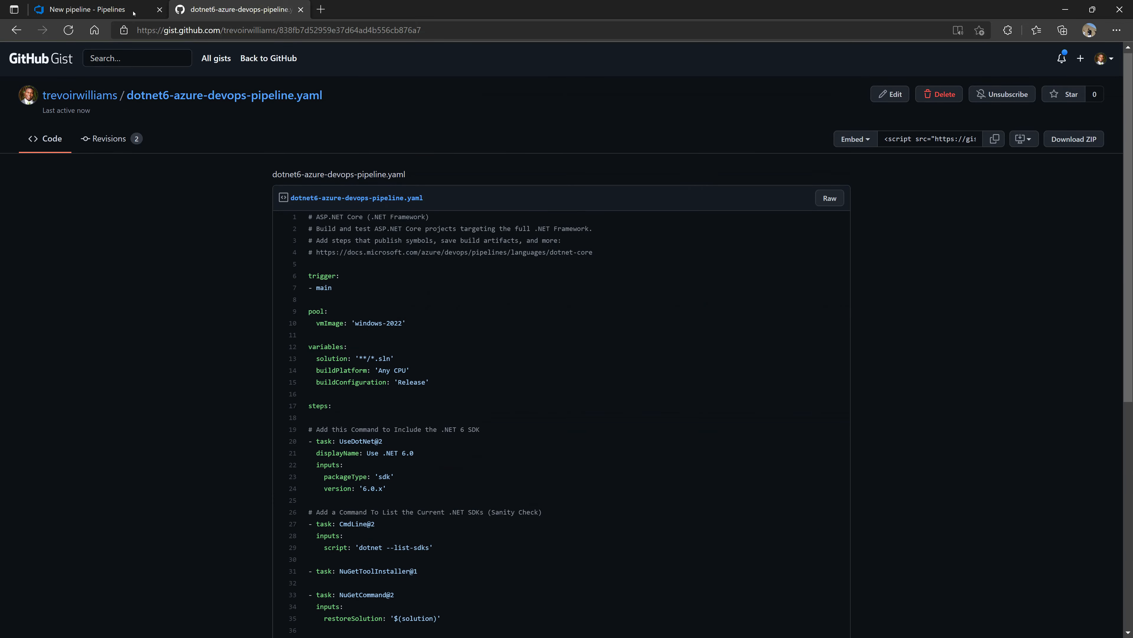
- Switch back to Azure DevOps and review the complete azure-pipelines.yml once more
click(99, 10)
click(468, 390)
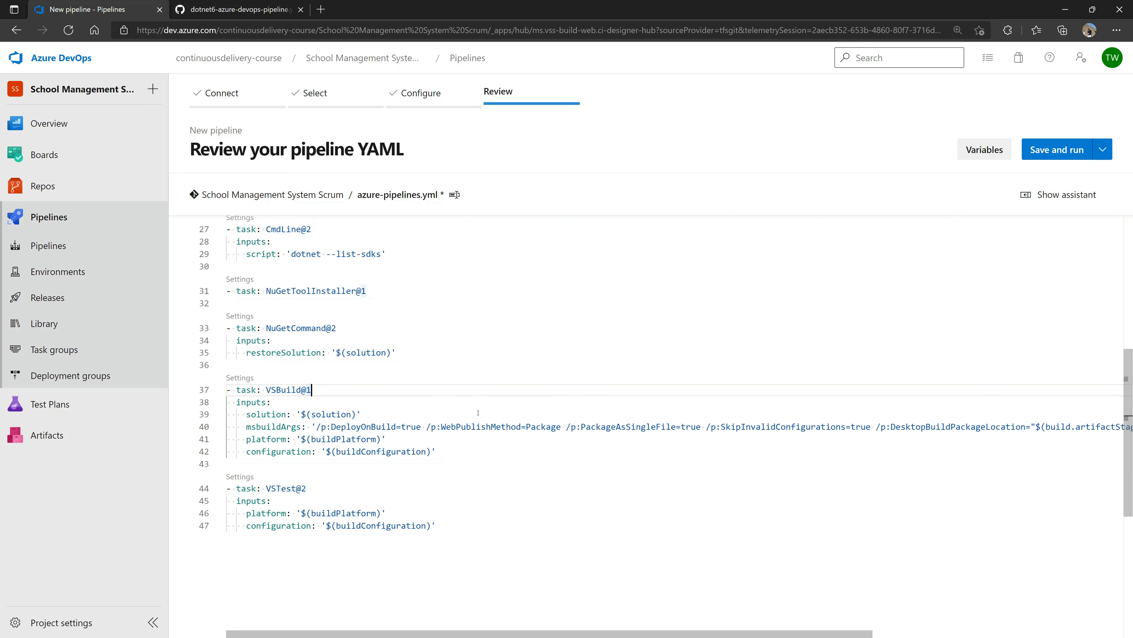
scroll(478, 413, up, 6)
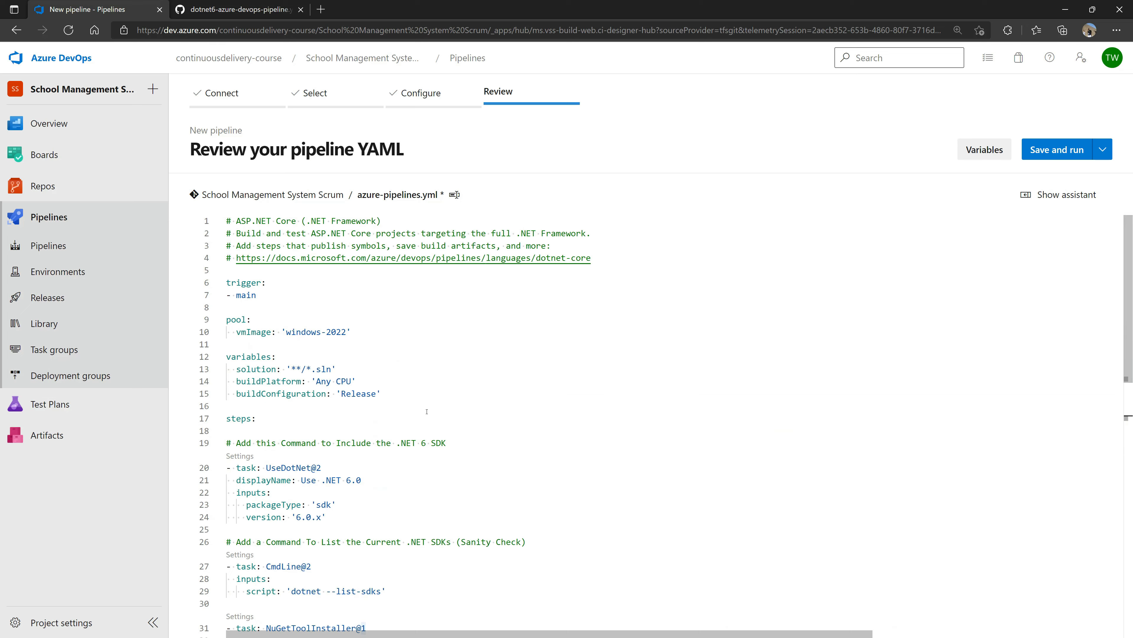
scroll(472, 441, down, 8)
scroll(473, 444, up, 8)
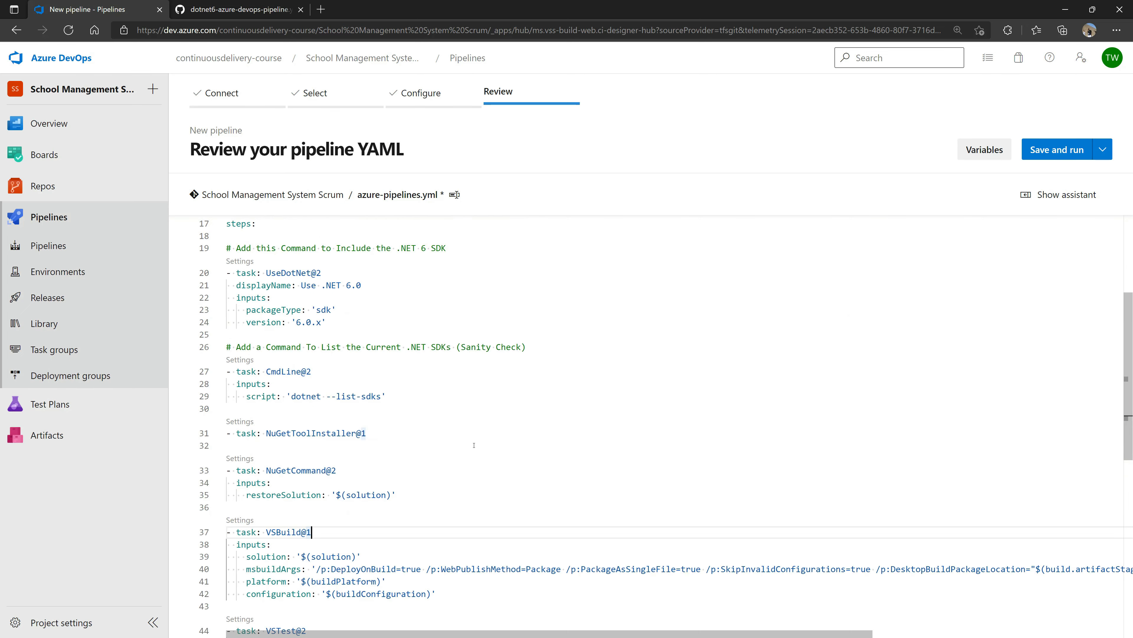
scroll(470, 389, down, 5)
click(470, 381)
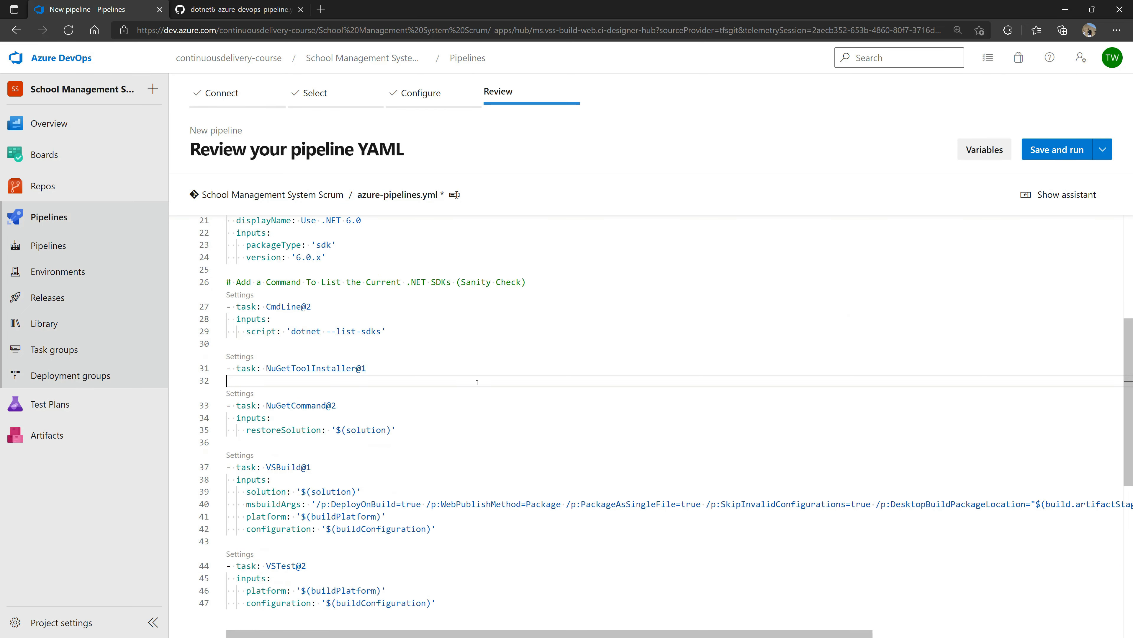
- Save and run the pipeline with the commit message "Set up CI with Azure Pipelines" directly on the main branch, and open the job's log
click(1045, 150)
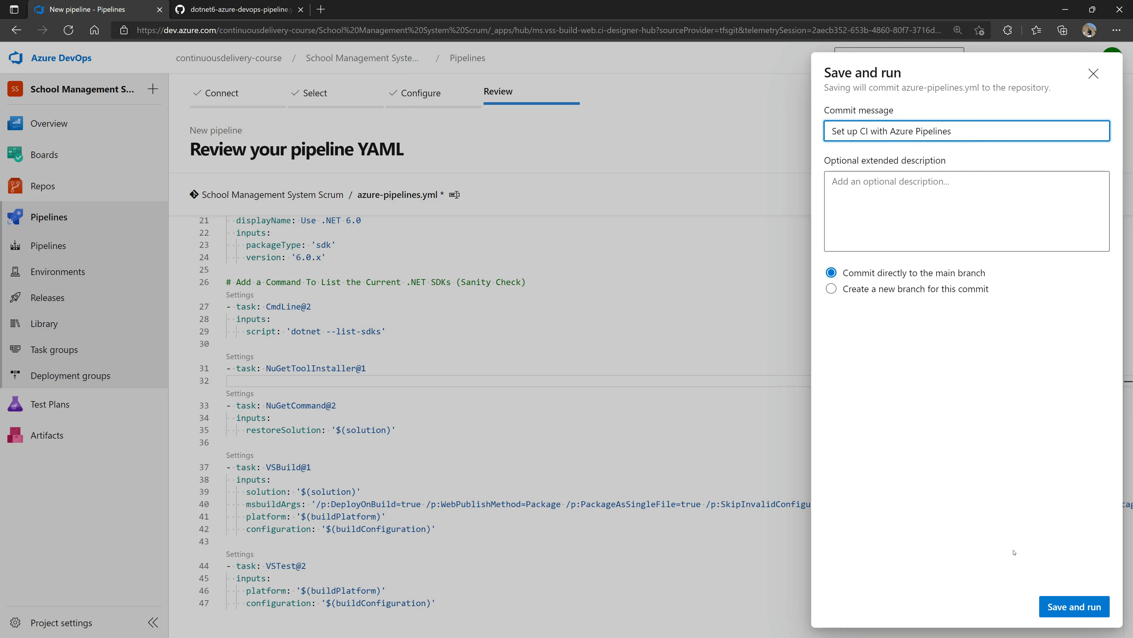
click(1074, 606)
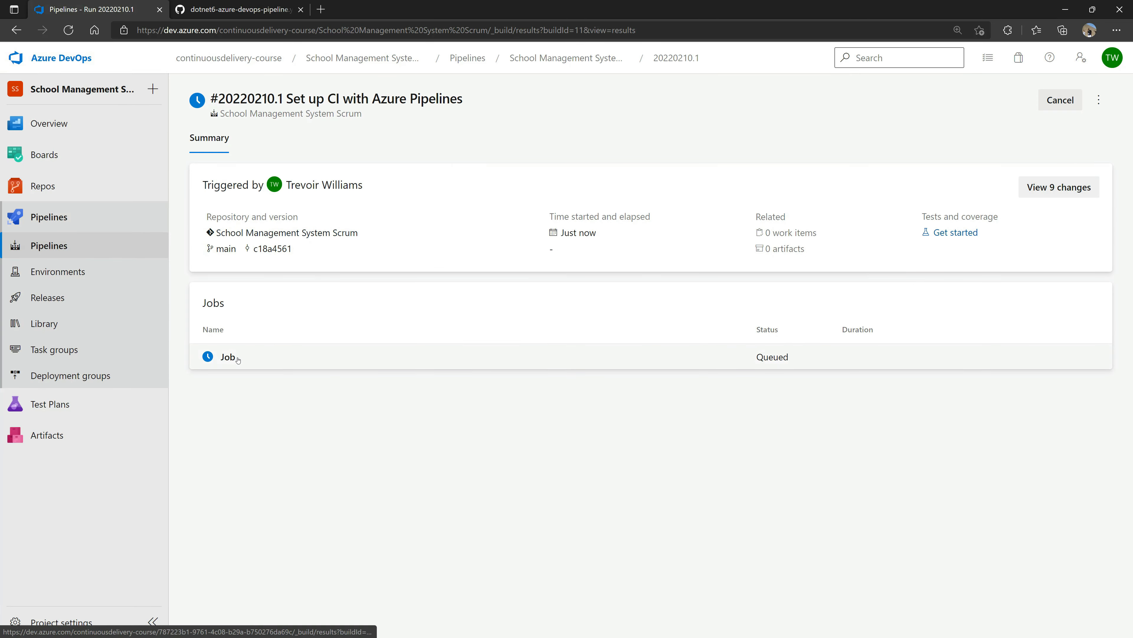
click(238, 359)
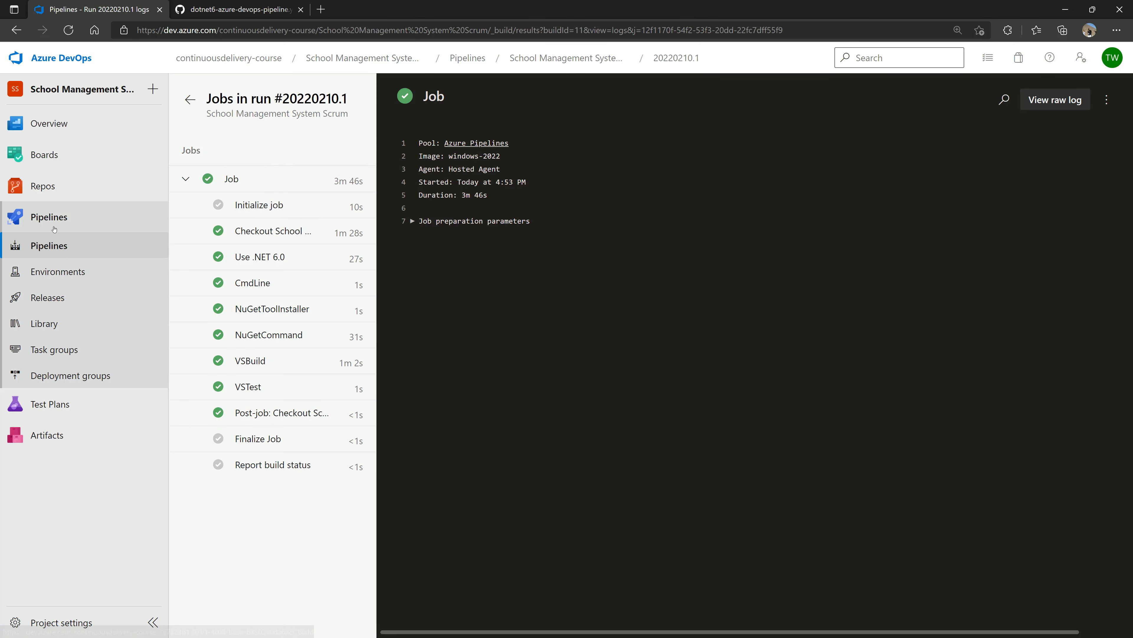
- Edit README.md in the project's repository and add the line "Added Build Pipeline" below the parent portal heading, separated by a blank line
click(32, 186)
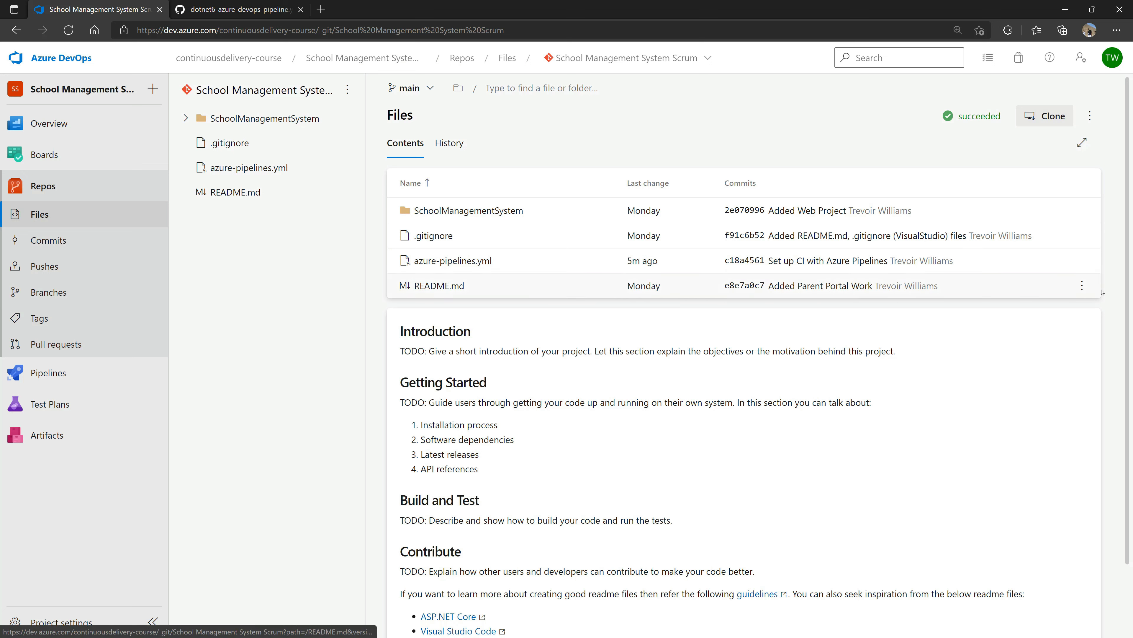
click(893, 282)
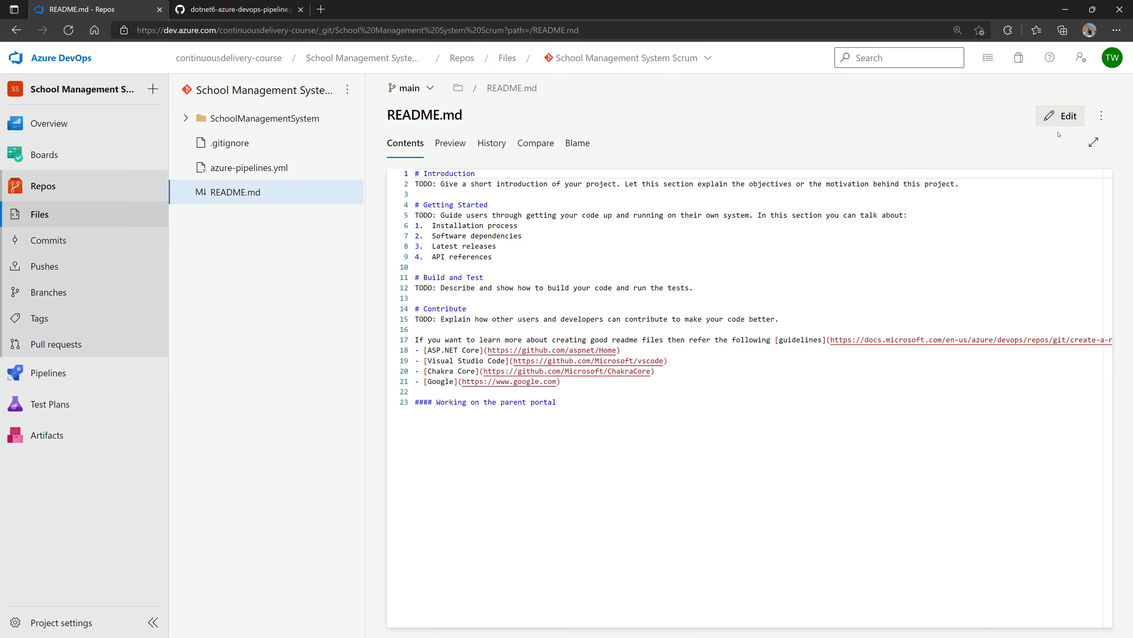
click(1062, 115)
click(574, 406)
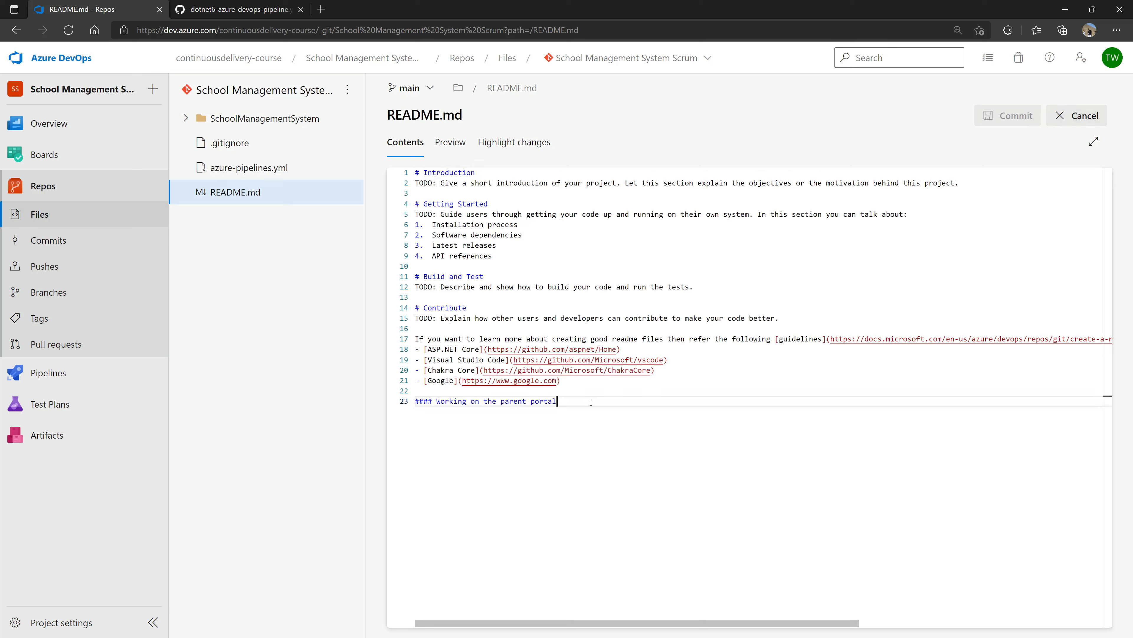
key(Return)
key(Return)
text(Added B)
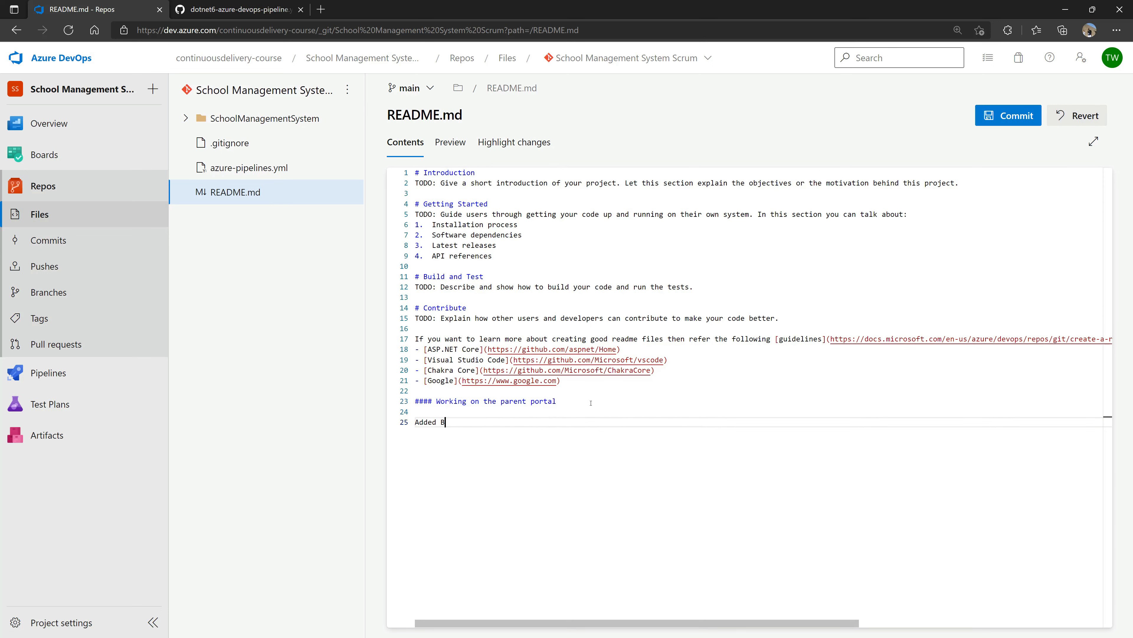
text(uild Pipeline)
- Commit the README.md change to the main branch with the comment "Updated README.md", linking no work items
click(1016, 126)
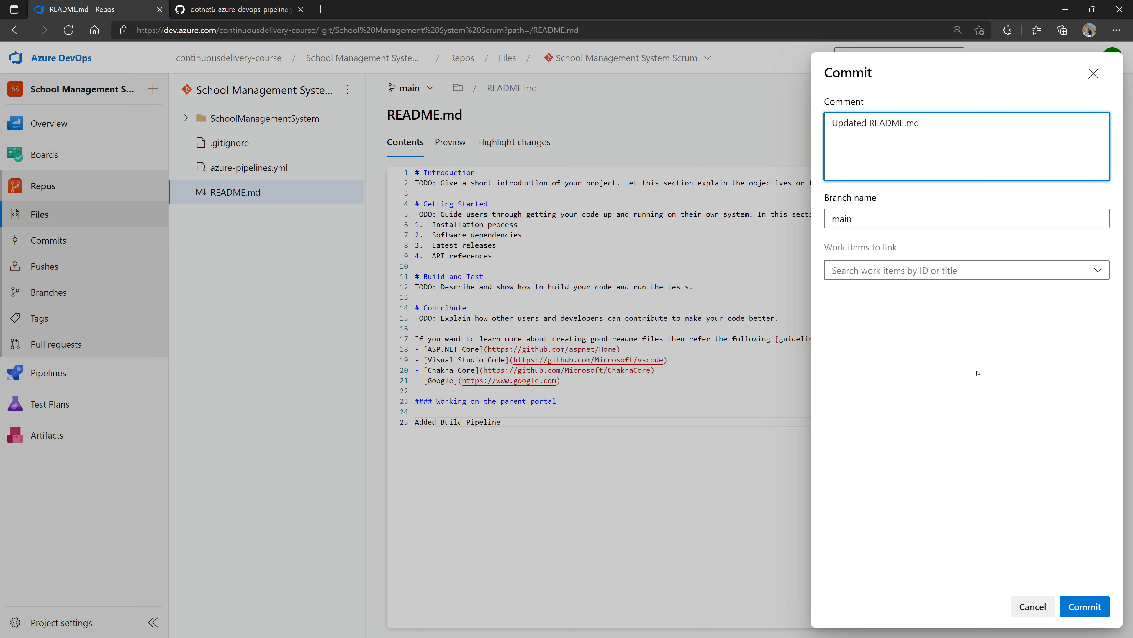
click(821, 169)
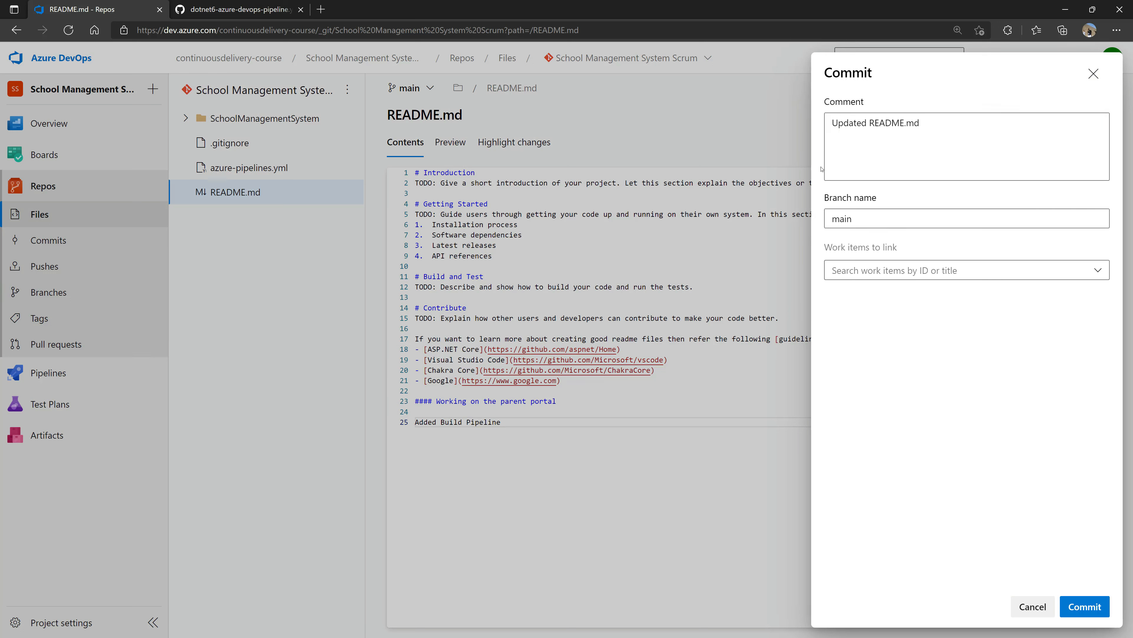
drag(828, 250, 906, 252)
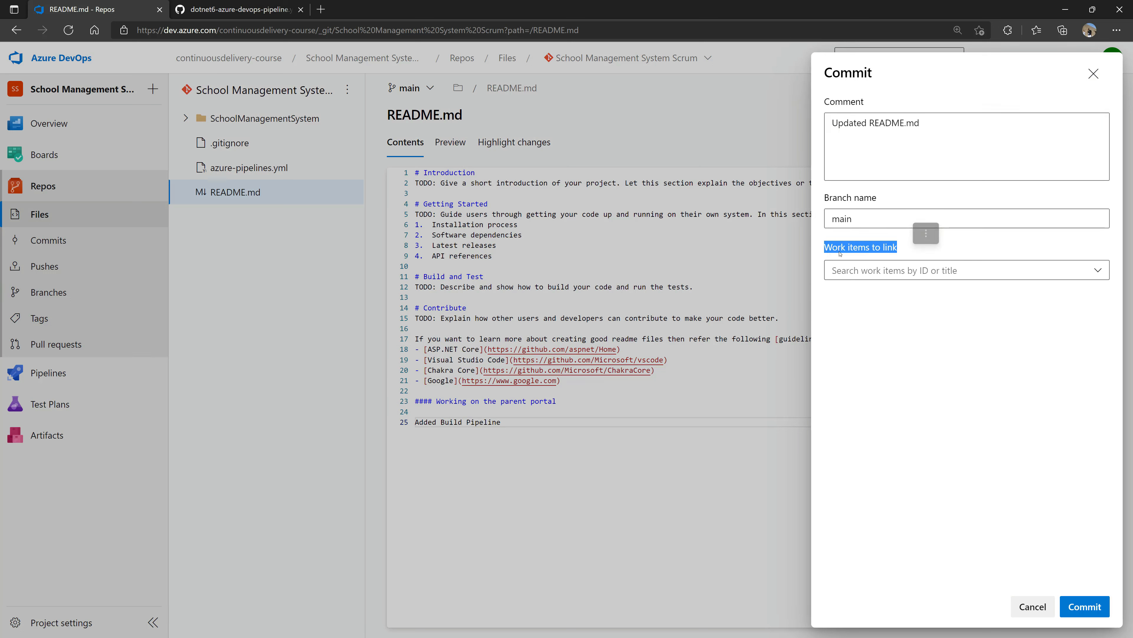
click(878, 272)
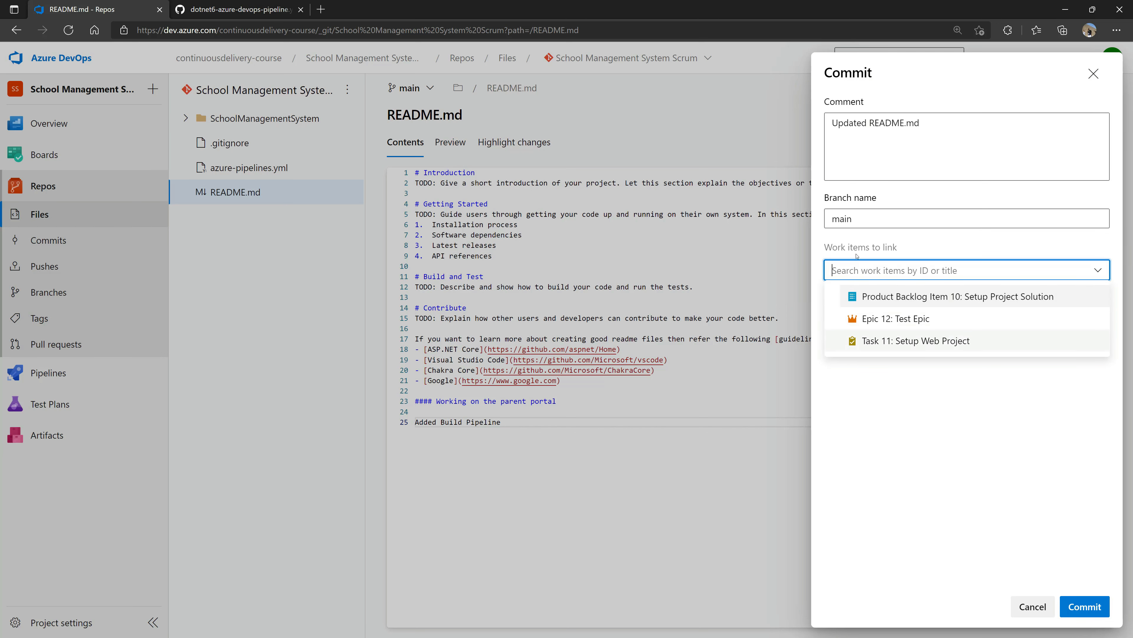
click(869, 248)
click(1084, 606)
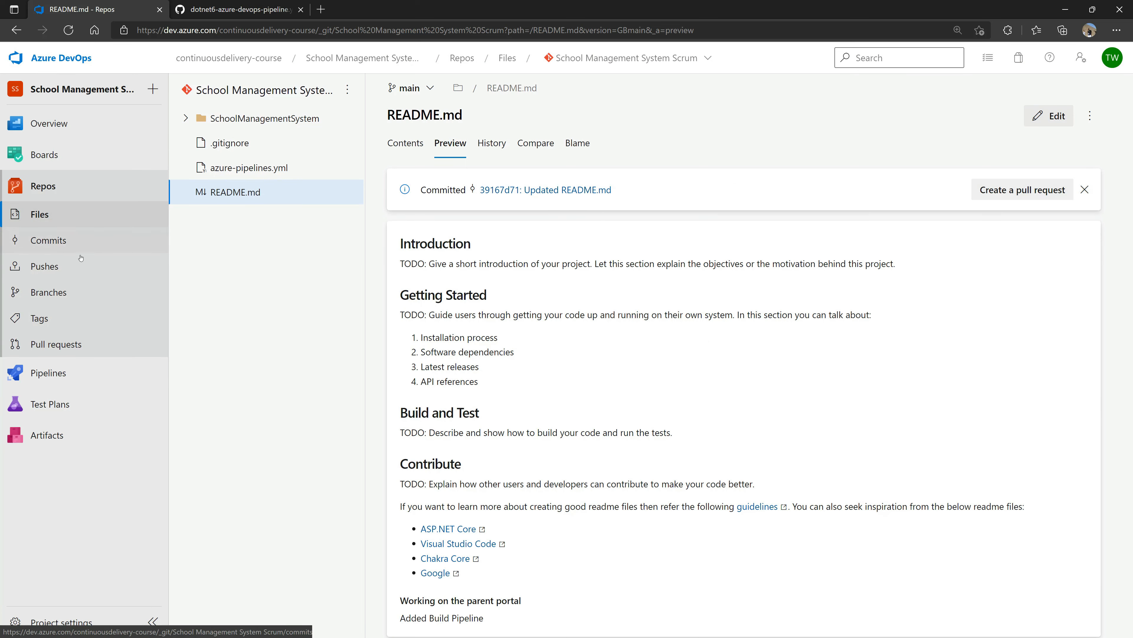
- Open the "Updated README.md" run of the School Management System Scrum pipeline
click(71, 376)
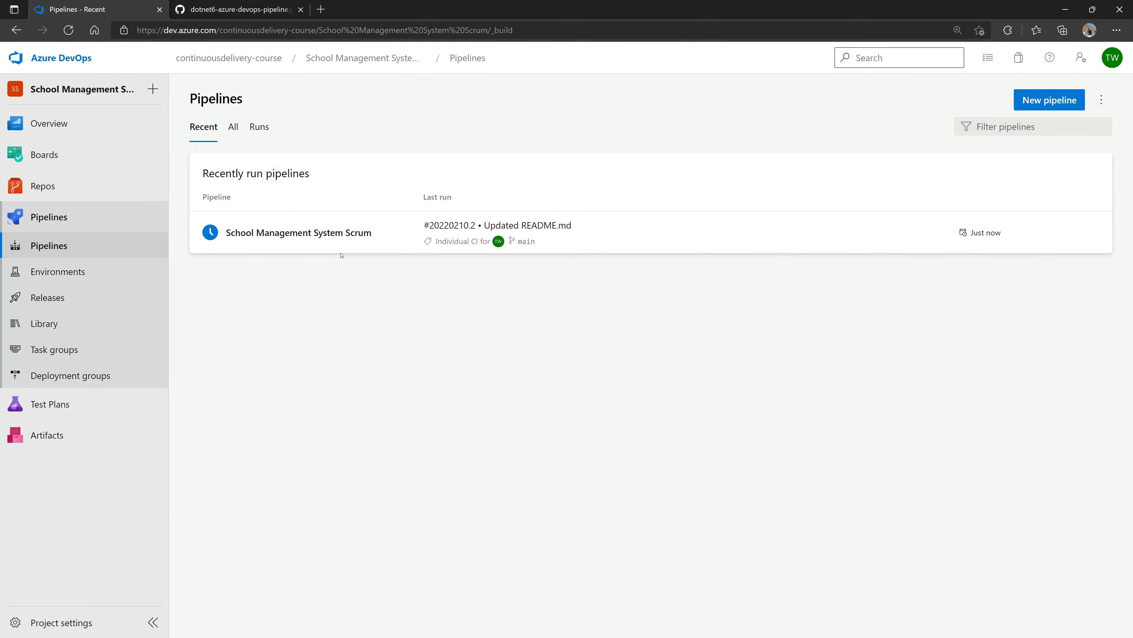
click(209, 232)
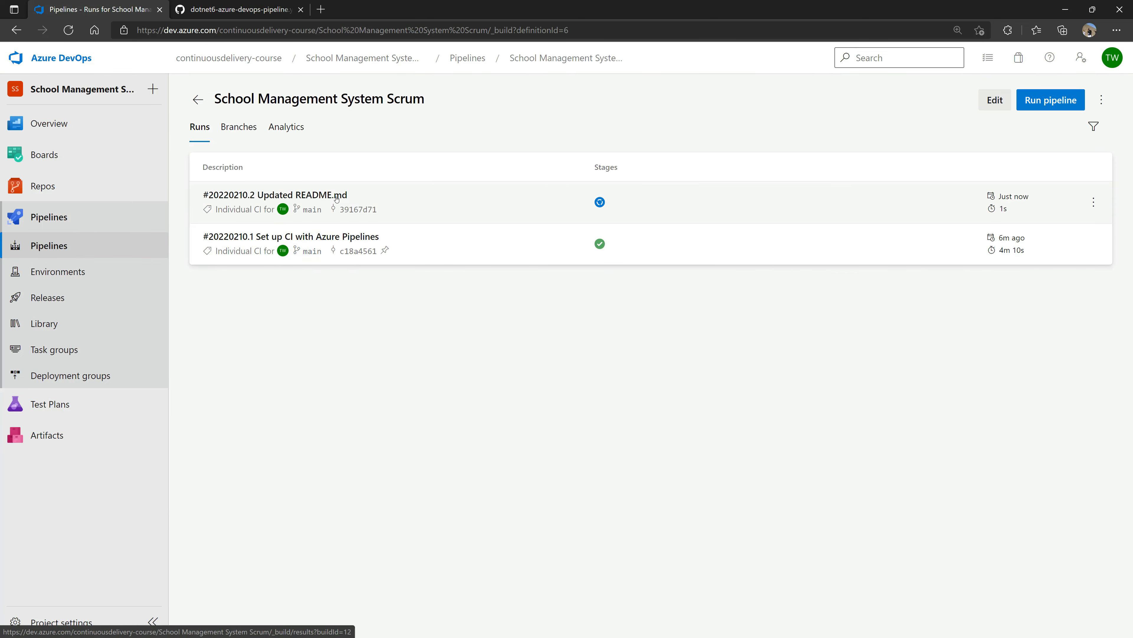
click(305, 197)
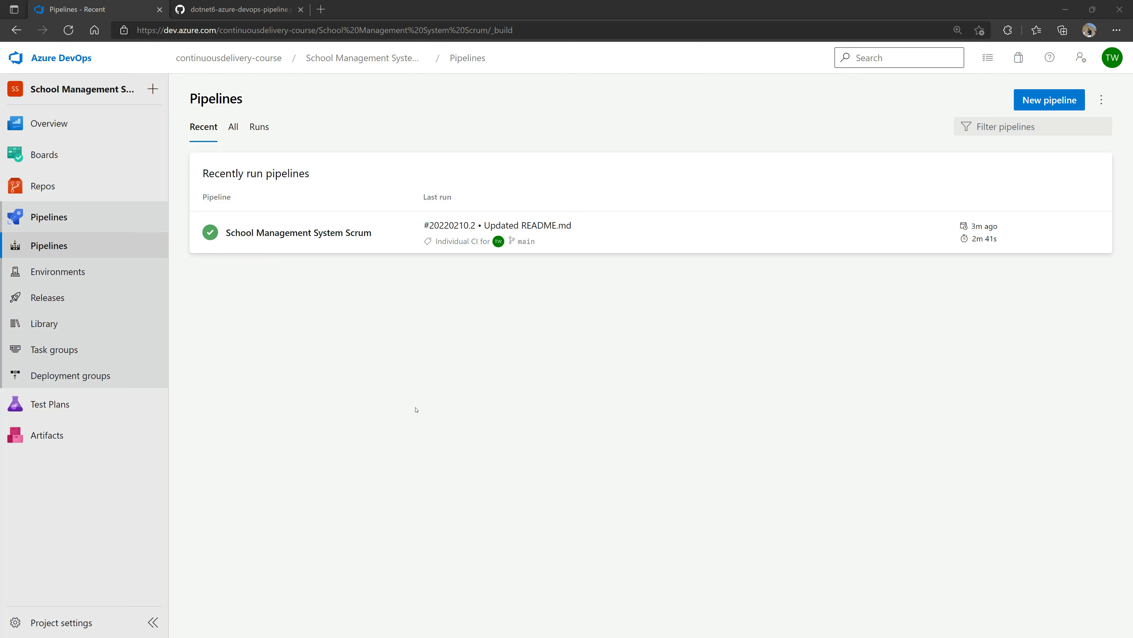
- Look at the project's release pipelines and return to the list of recently run build pipelines
click(374, 307)
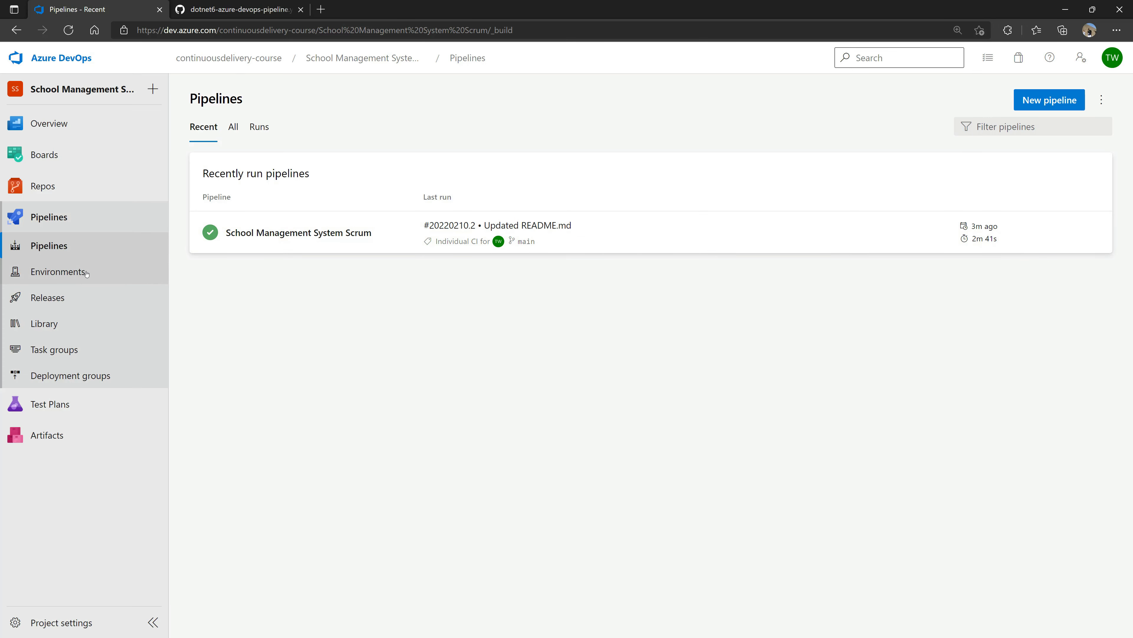
click(63, 299)
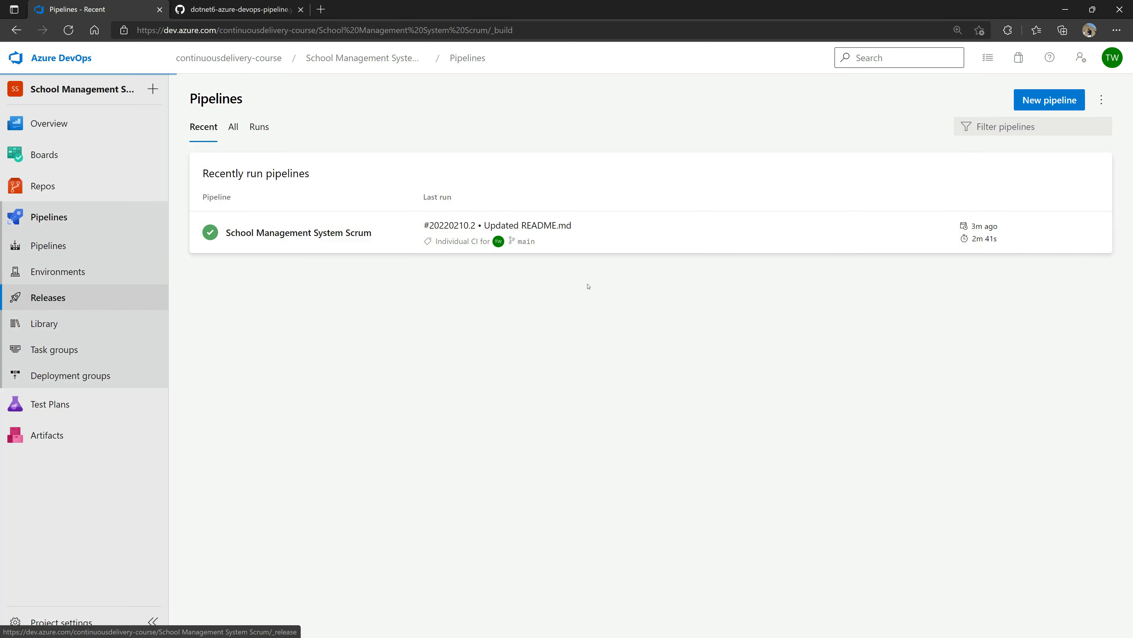
click(98, 272)
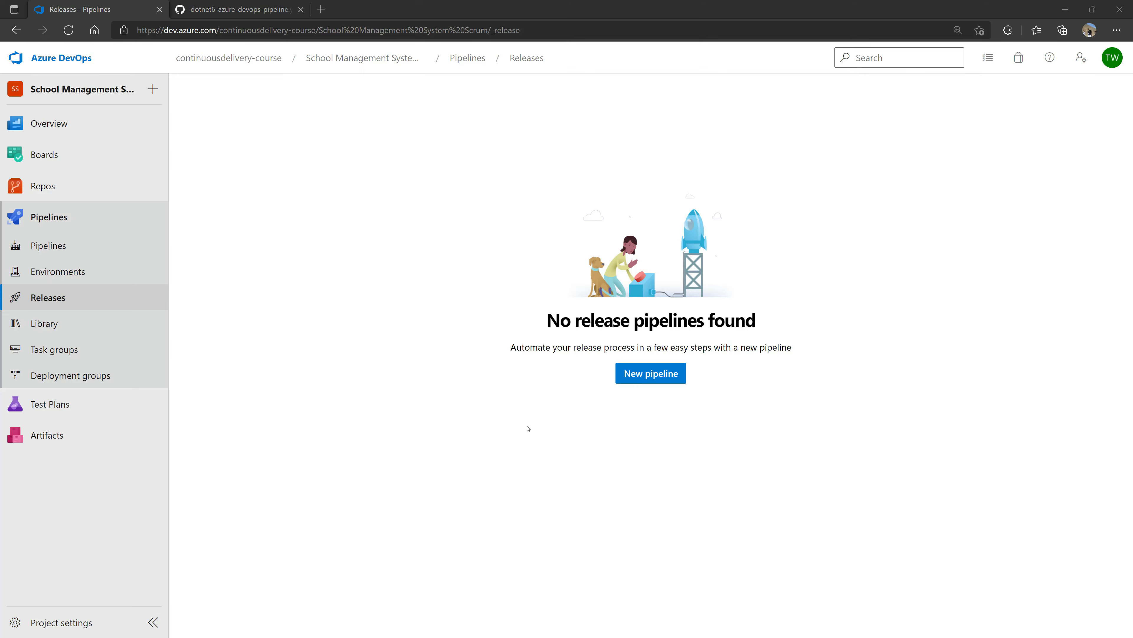
click(48, 245)
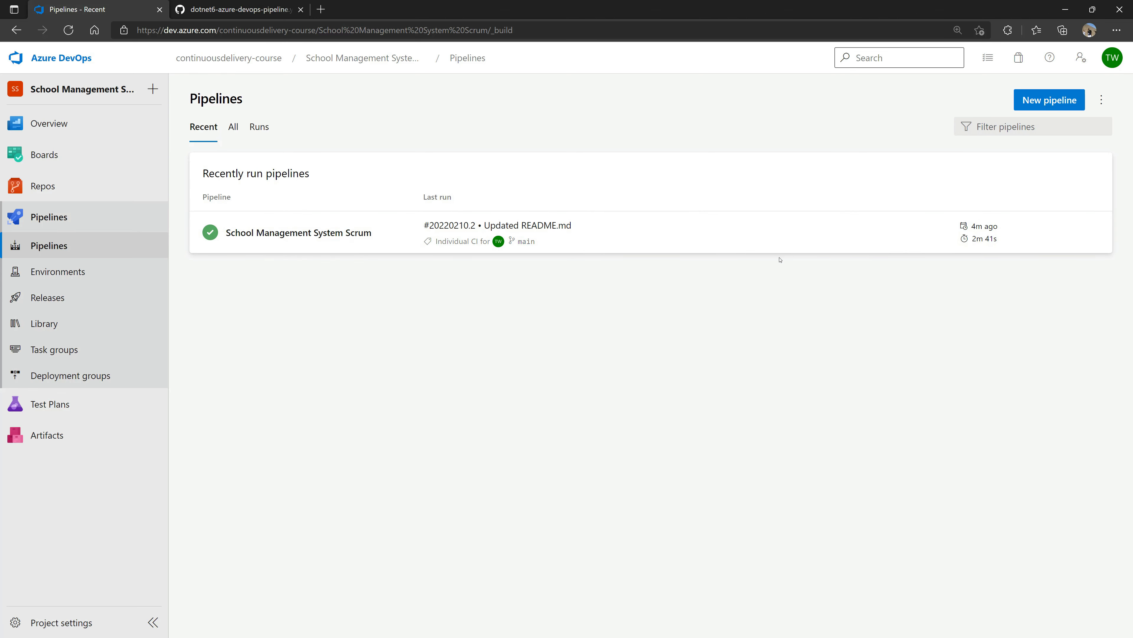
- Start a new release pipeline from the Empty job template after browsing the available templates, and delete its Stage 1
click(48, 297)
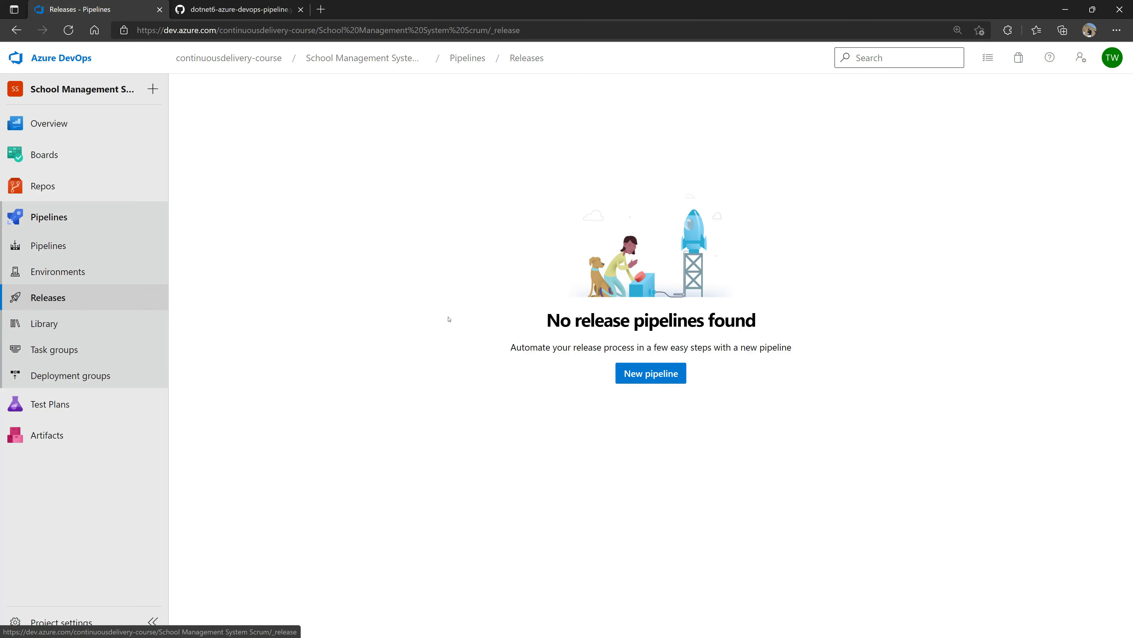
click(650, 373)
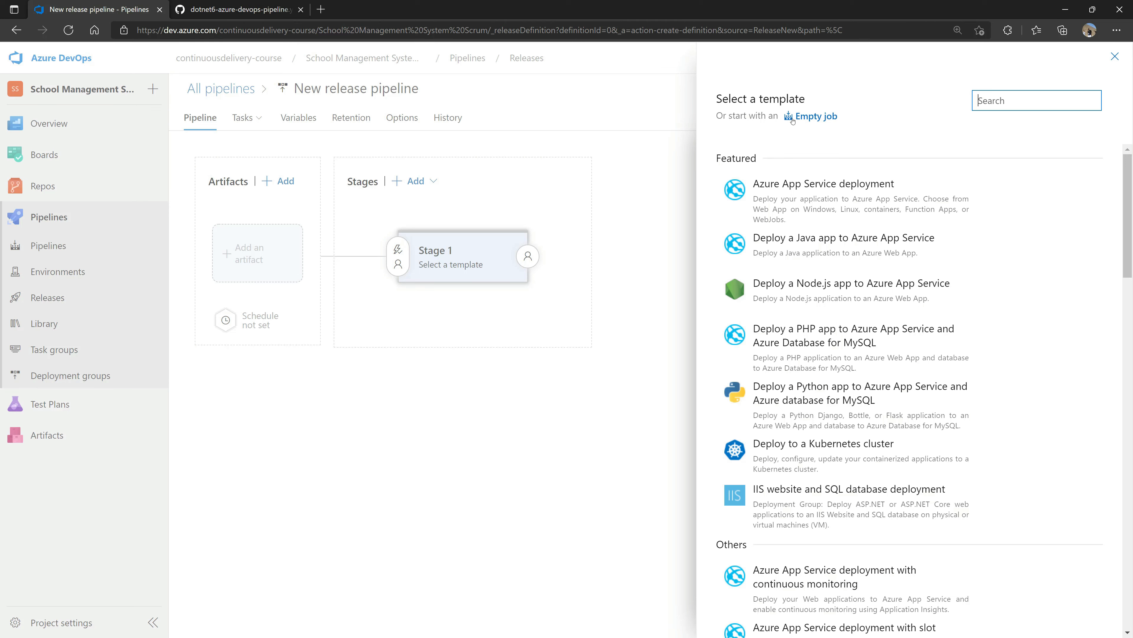
scroll(903, 255, down, 5)
scroll(904, 254, down, 13)
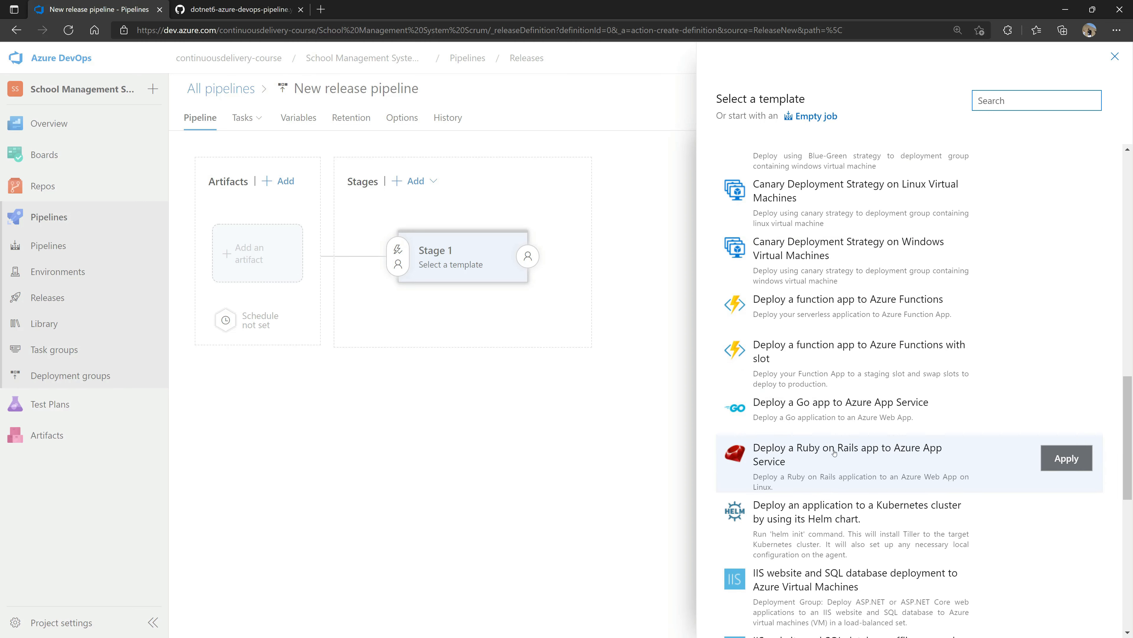
scroll(837, 488, down, 5)
scroll(838, 488, down, 6)
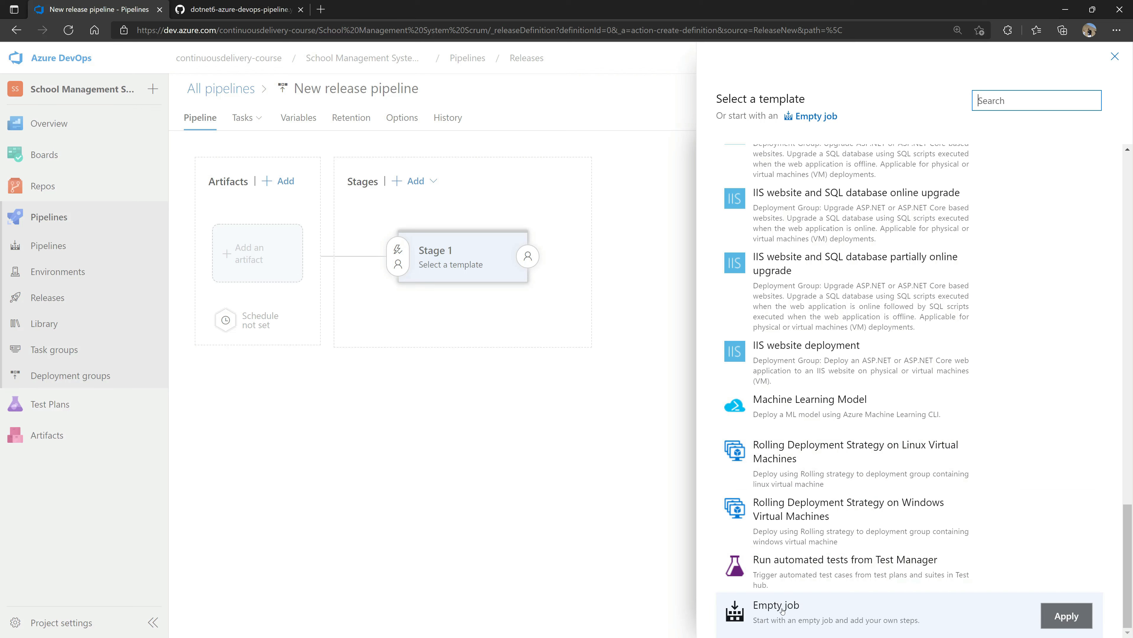
scroll(786, 513, up, 20)
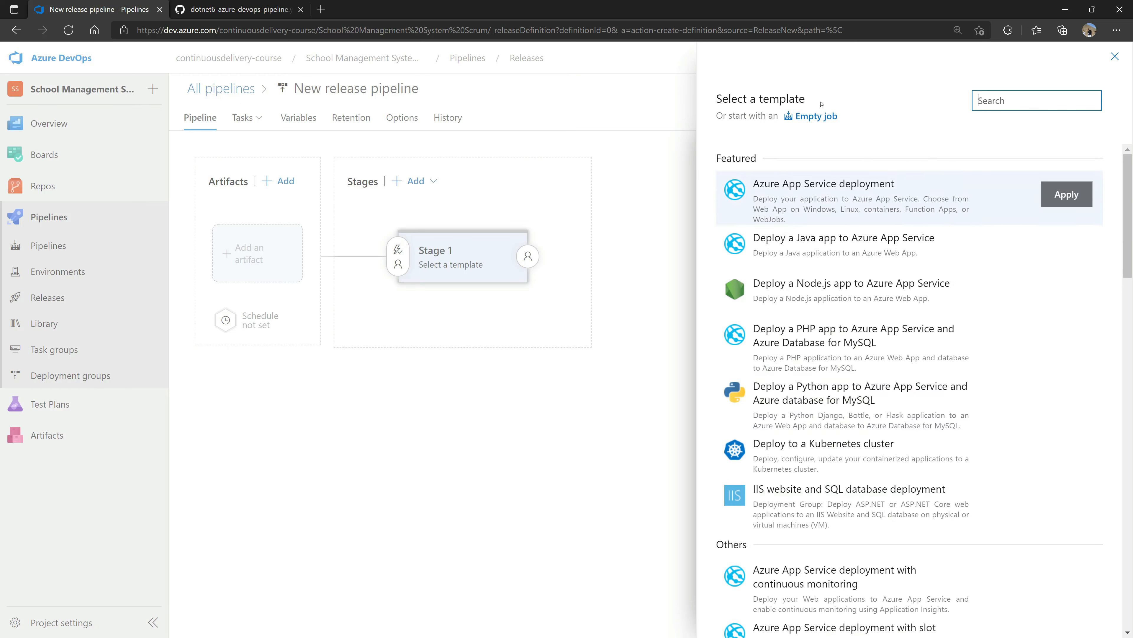
click(823, 117)
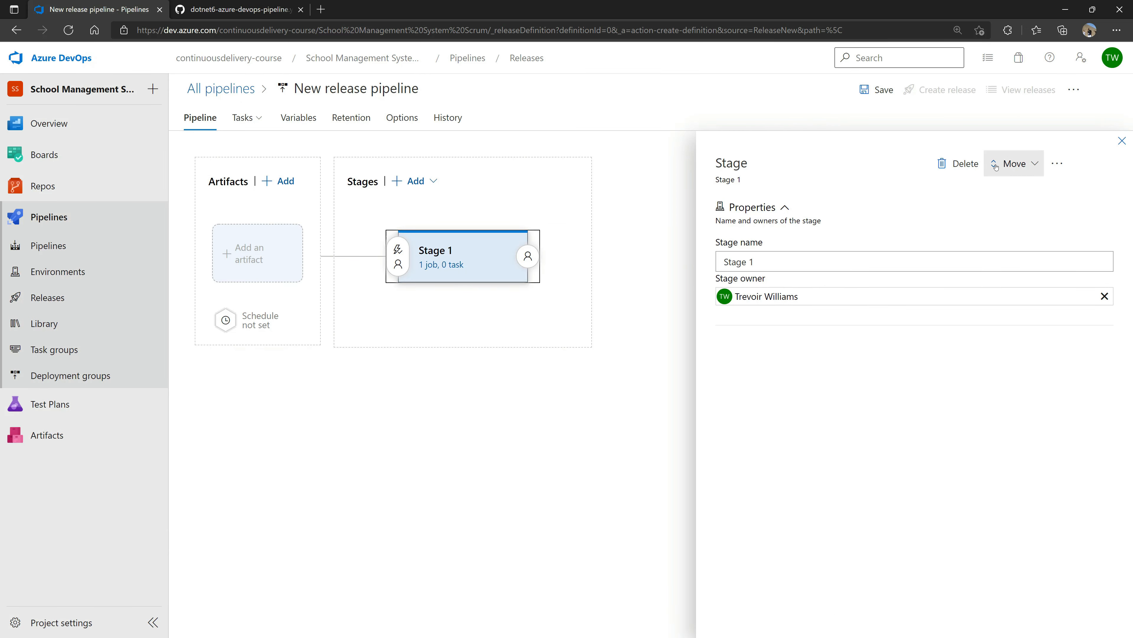
click(959, 163)
click(595, 385)
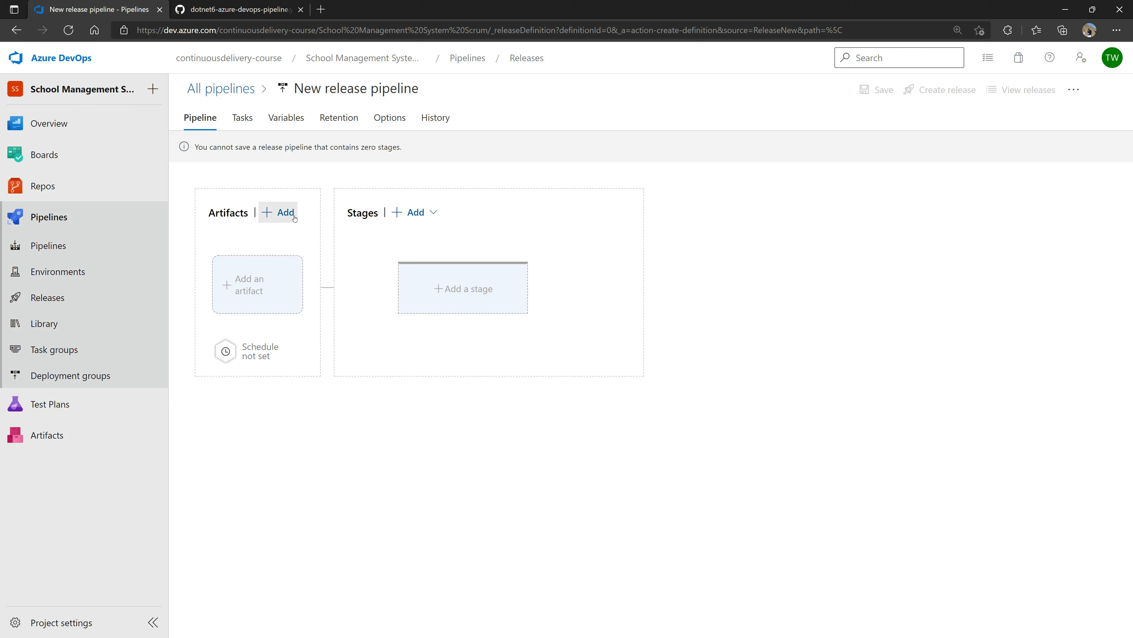
- Try to add a Build artifact from the School Management System Scrum build pipeline, read the notice about its artifacts, and dismiss the form
click(256, 284)
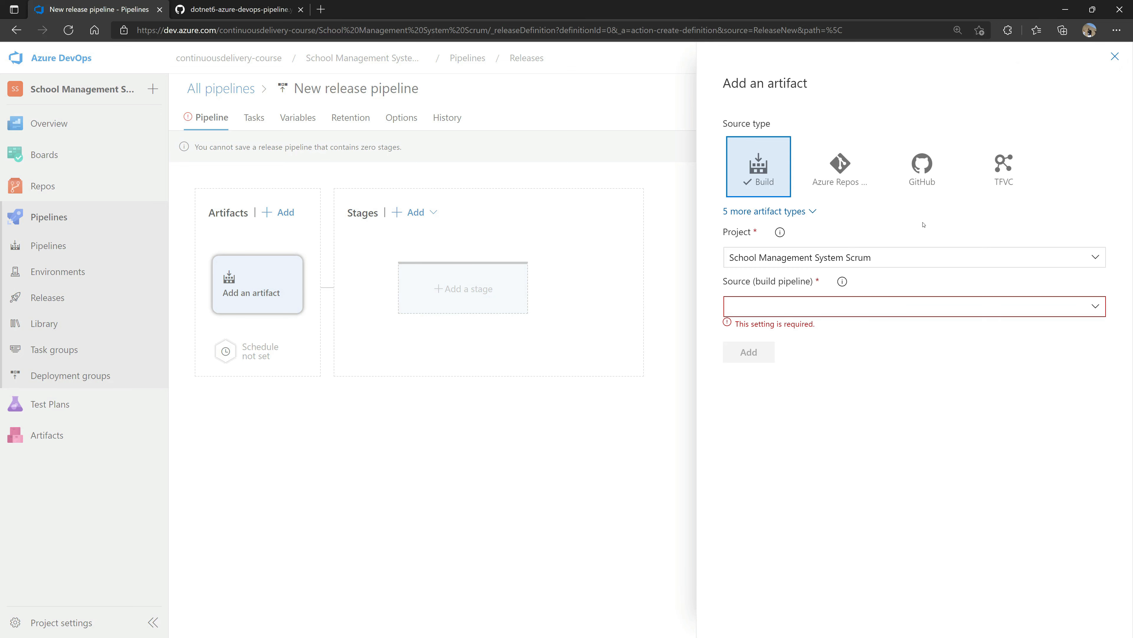
click(765, 313)
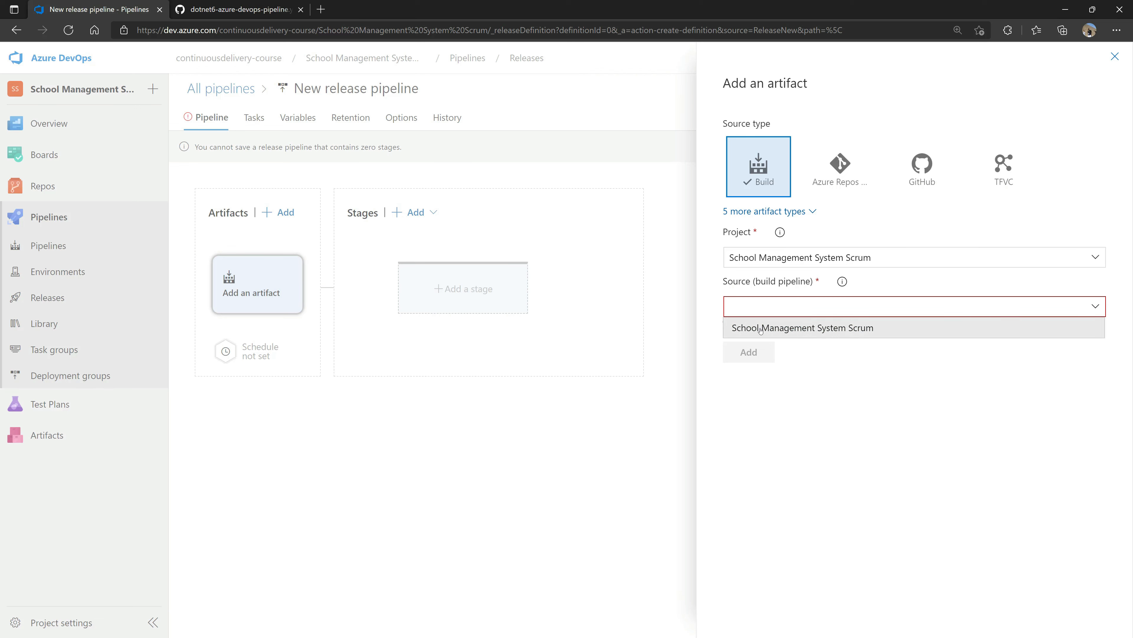
click(762, 329)
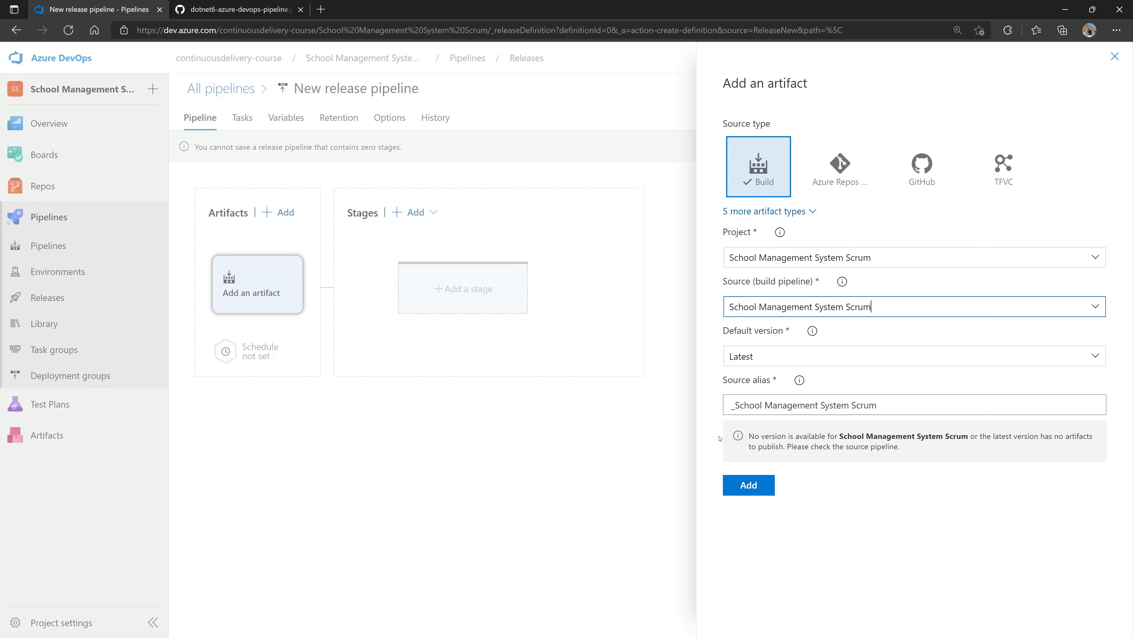
drag(839, 437, 961, 436)
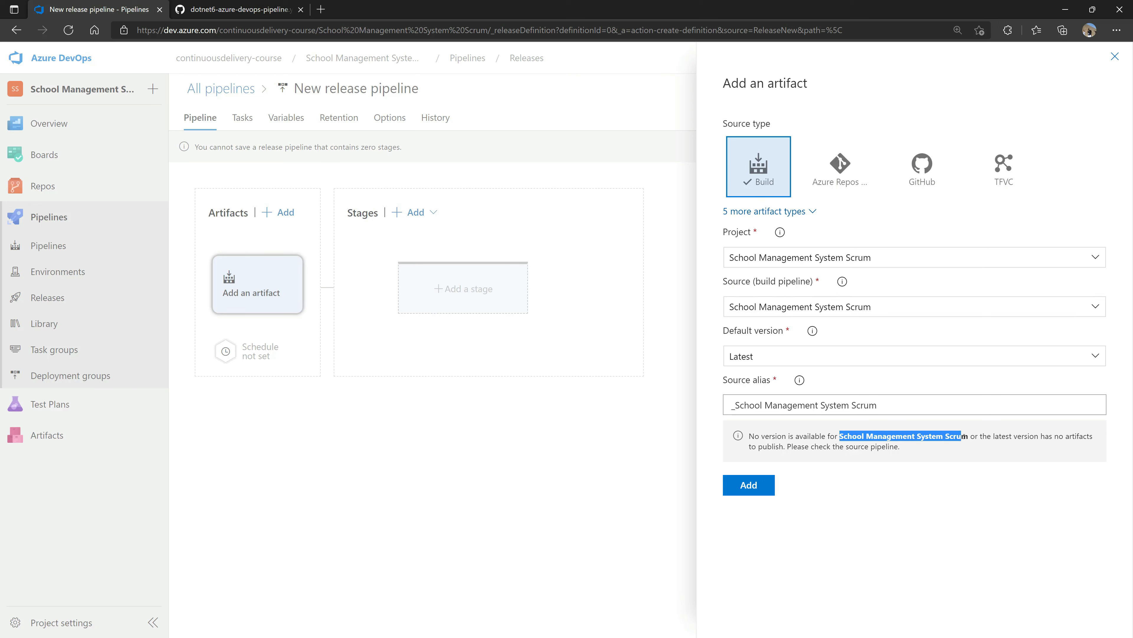
double_click(1073, 437)
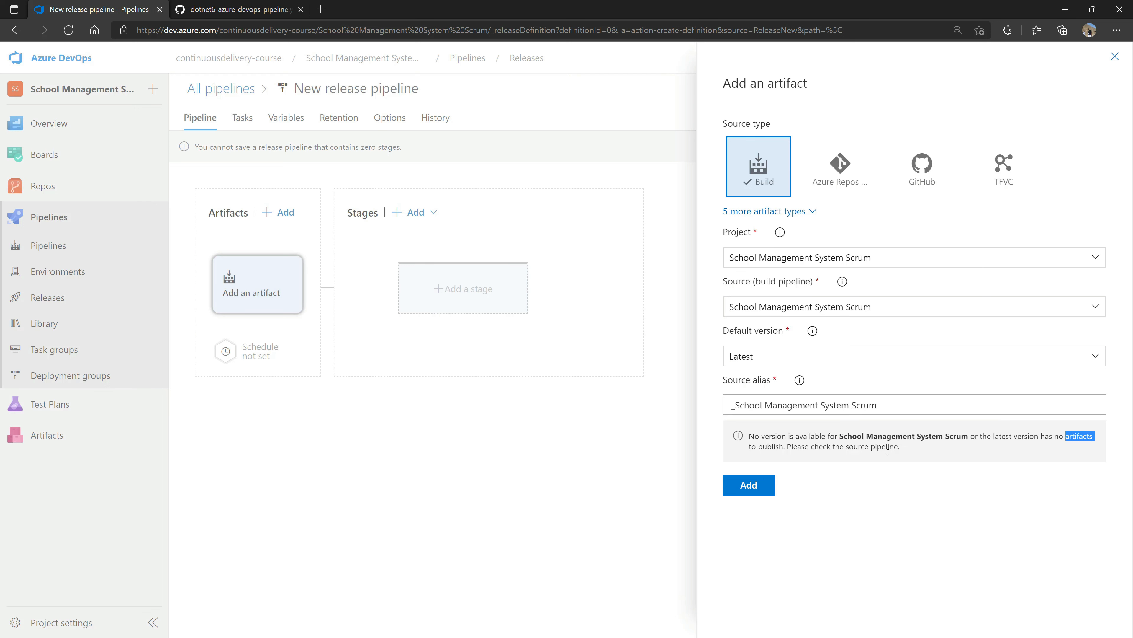
click(861, 450)
click(280, 289)
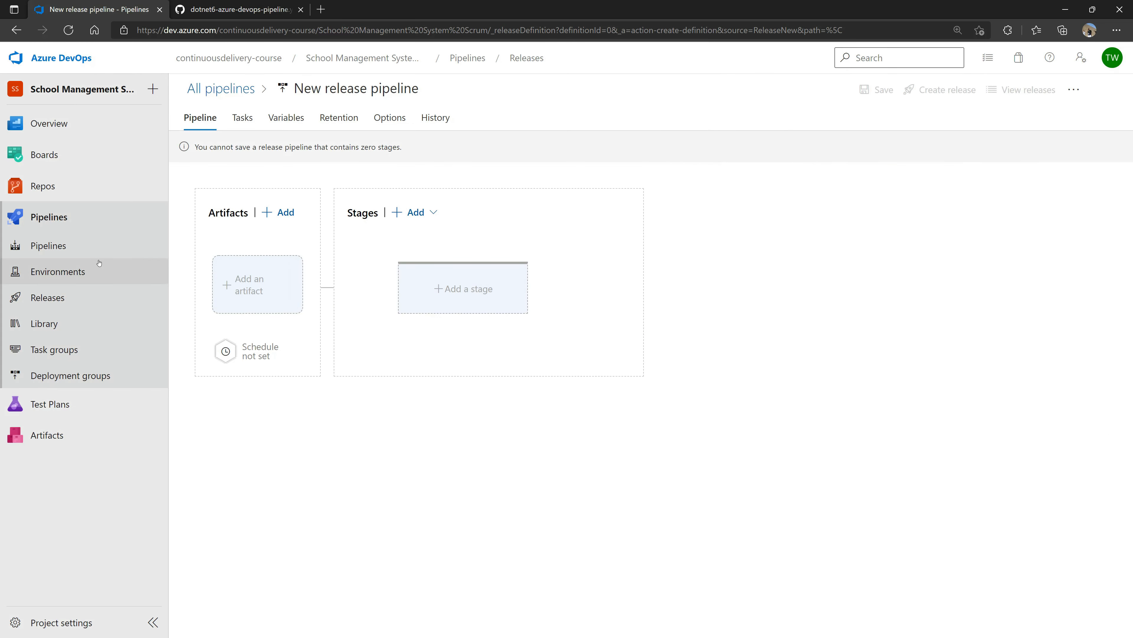
- Return to the build pipelines and open the School Management System Scrum pipeline for editing
click(68, 247)
click(643, 383)
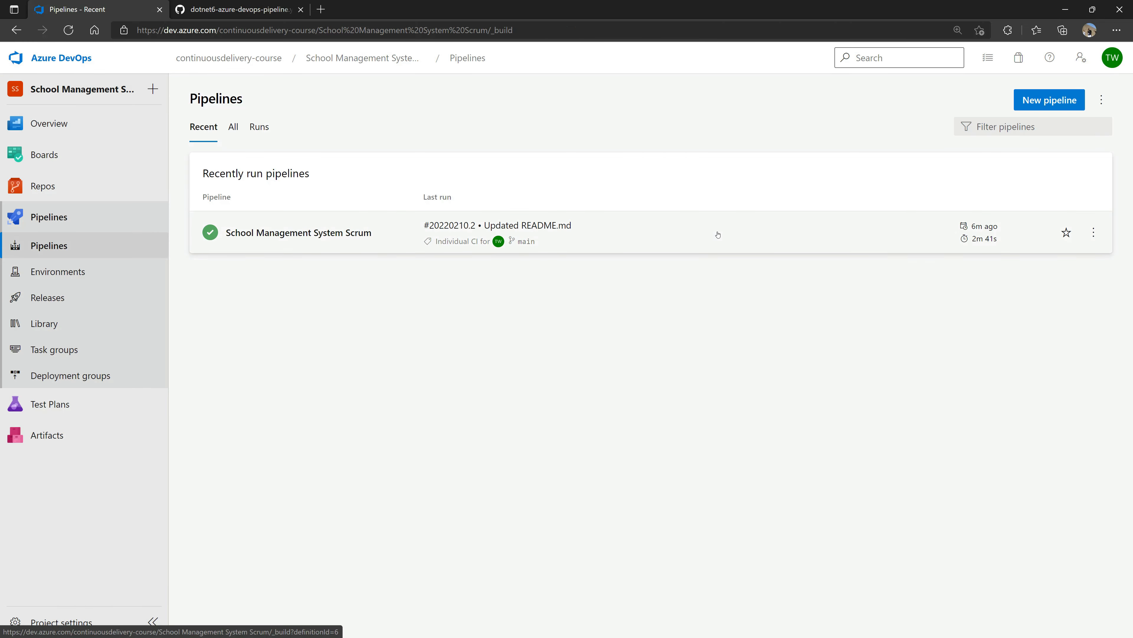
click(1094, 232)
click(1022, 259)
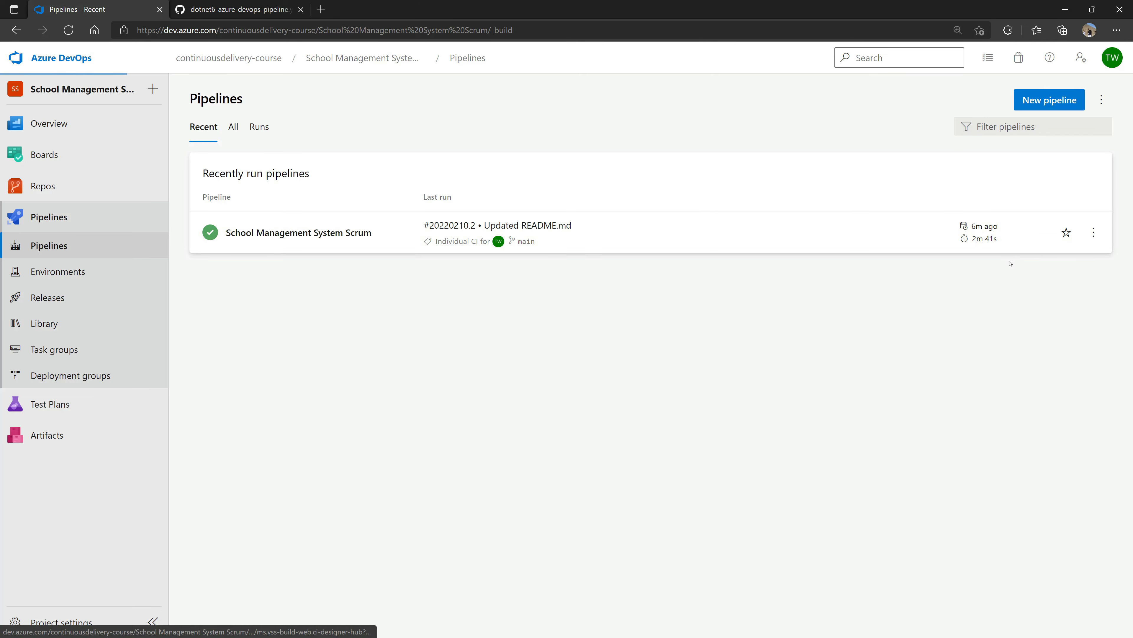
- Review azure-pipelines.yml from trigger to tests, start a new line after the VSTest@2 inputs and undo the accidentally autocompleted option
scroll(386, 306, down, 7)
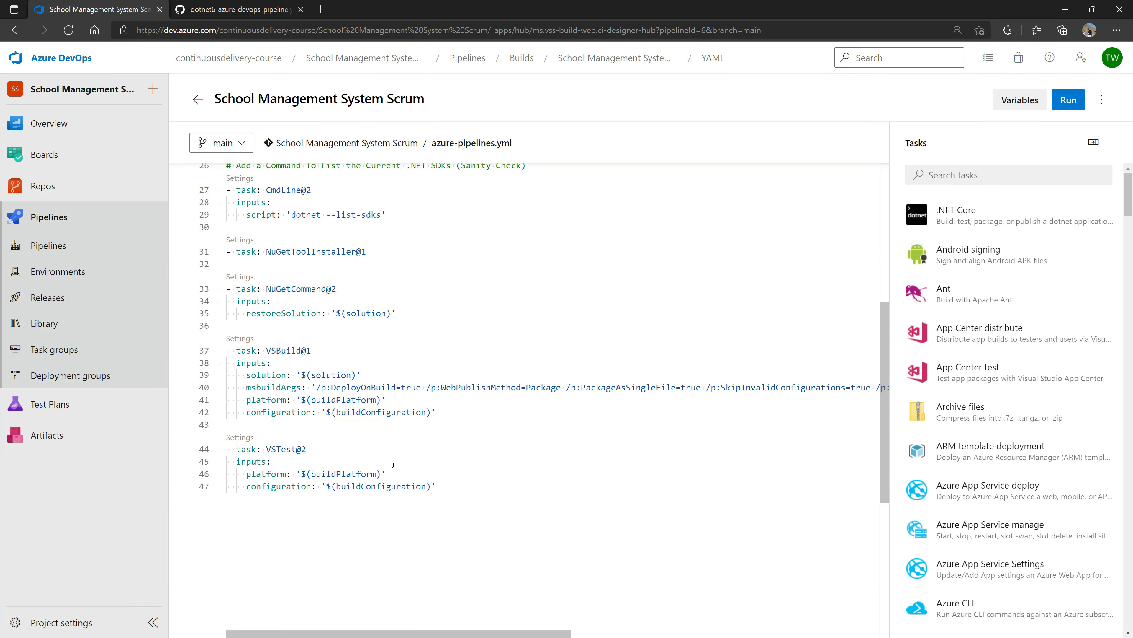
scroll(313, 495, up, 7)
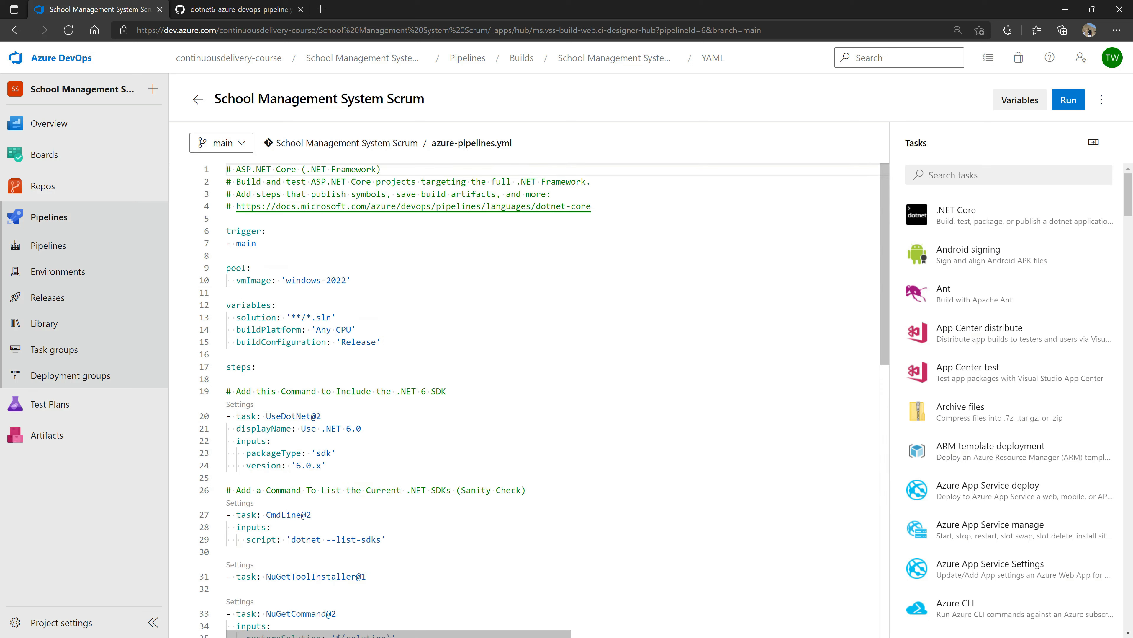
double_click(238, 366)
scroll(321, 425, down, 10)
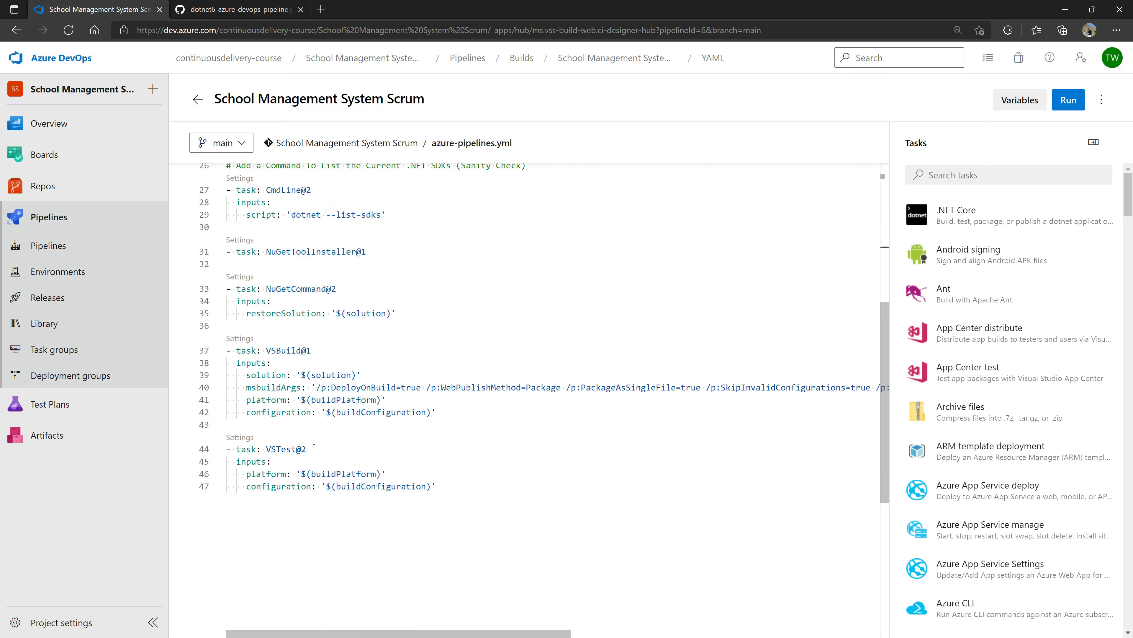
click(339, 405)
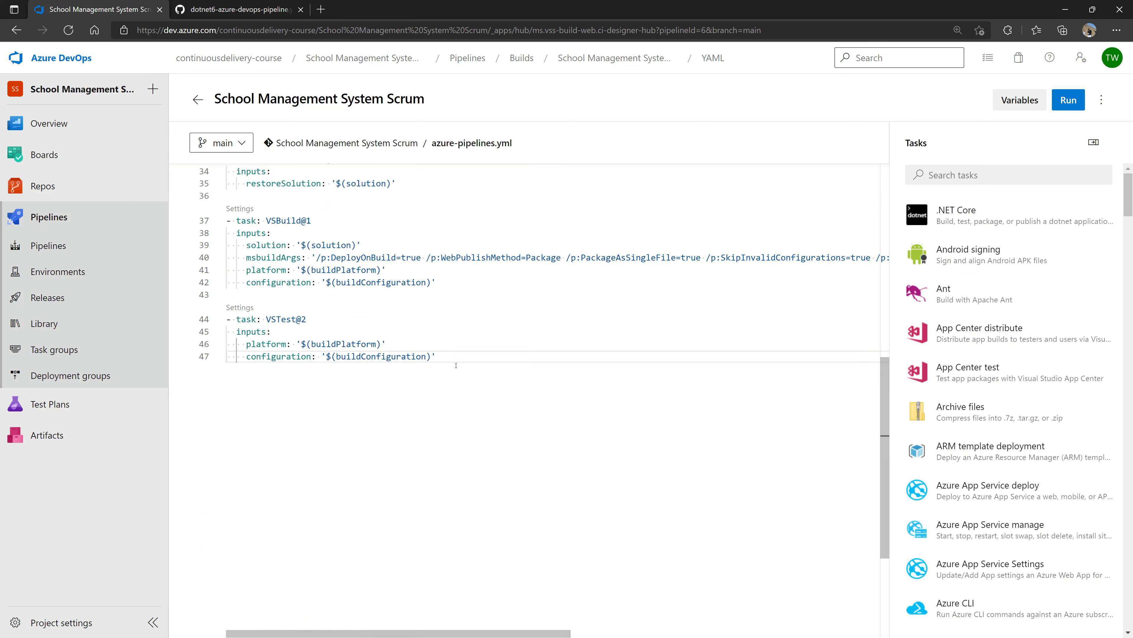
key(Return)
key(ctrl+space)
key(Return)
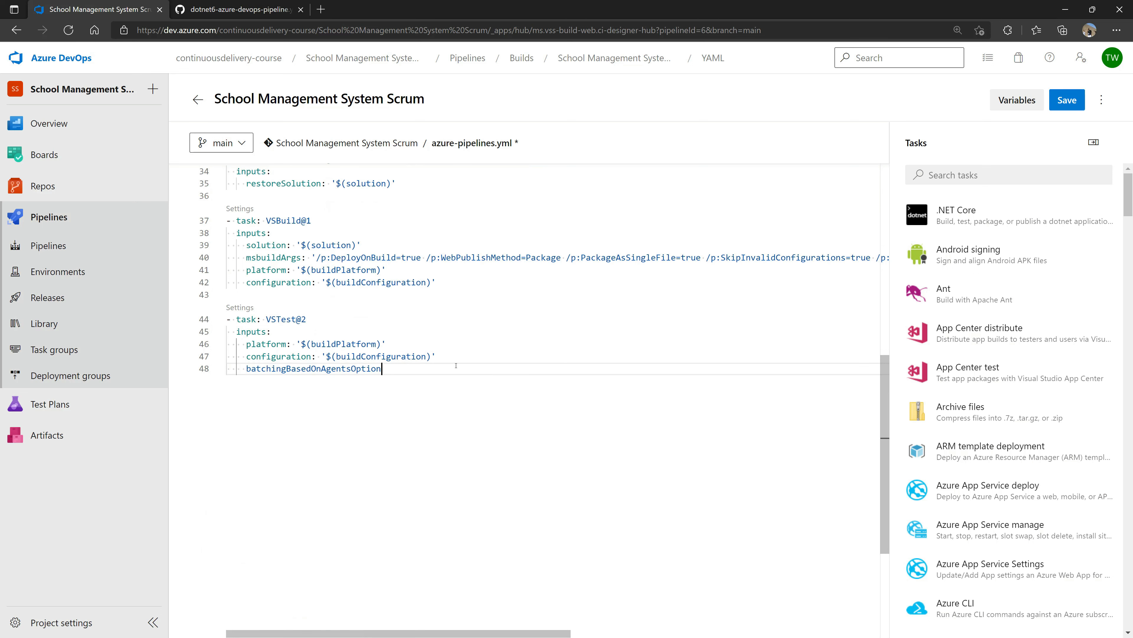
key(ctrl+z)
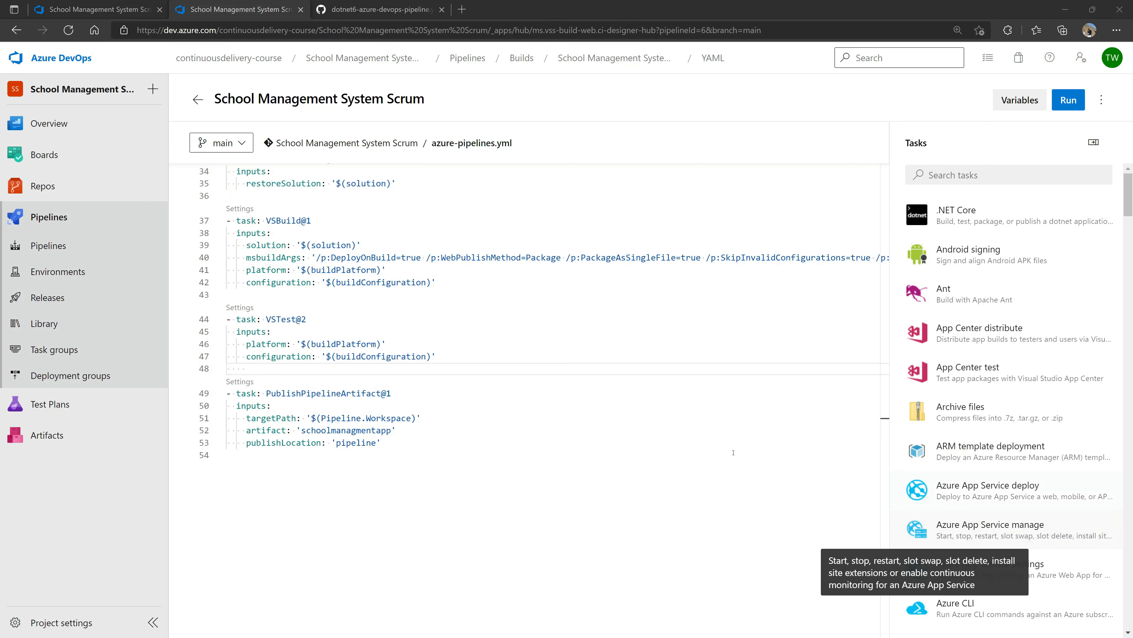
- Search the pipeline task catalog for "publish" with the insertion point below the PublishPipelineArtifact@1 task
click(433, 453)
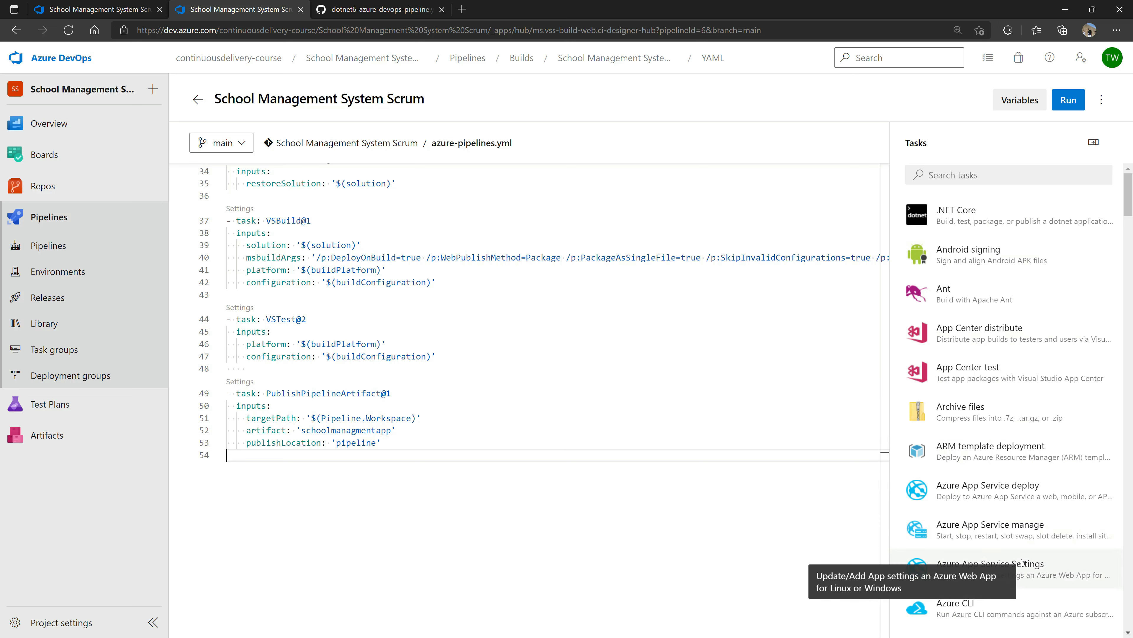
click(965, 173)
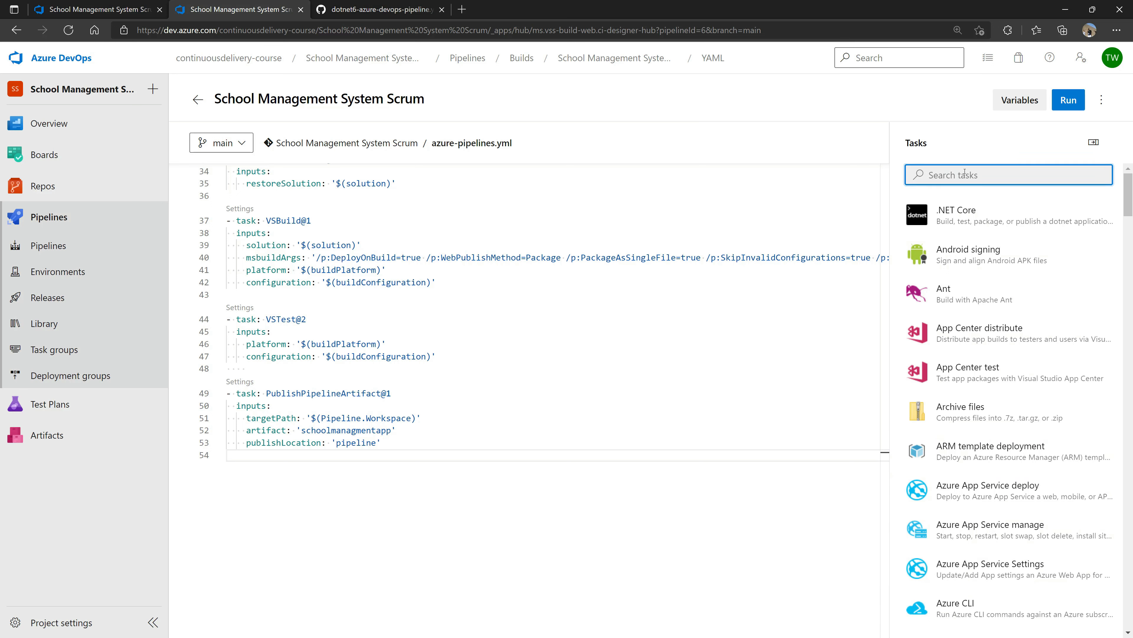
text(publish)
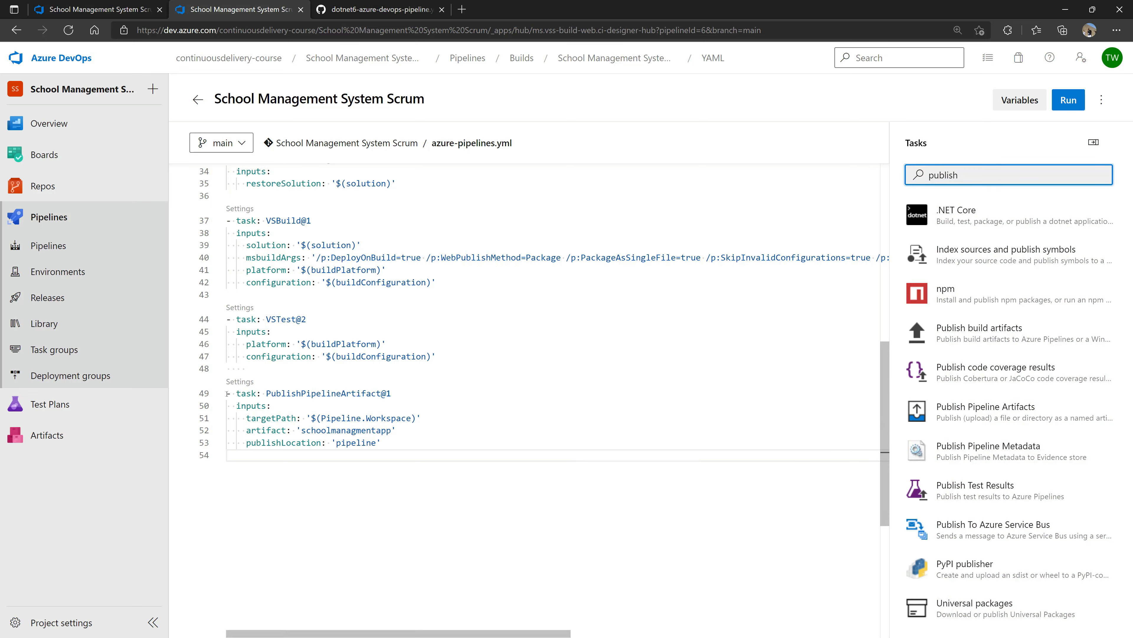
- Examine the PublishPipelineArtifact@1 task's targetPath, artifact and publishLocation inputs, undoing the stray text move in its first line
drag(232, 393, 323, 395)
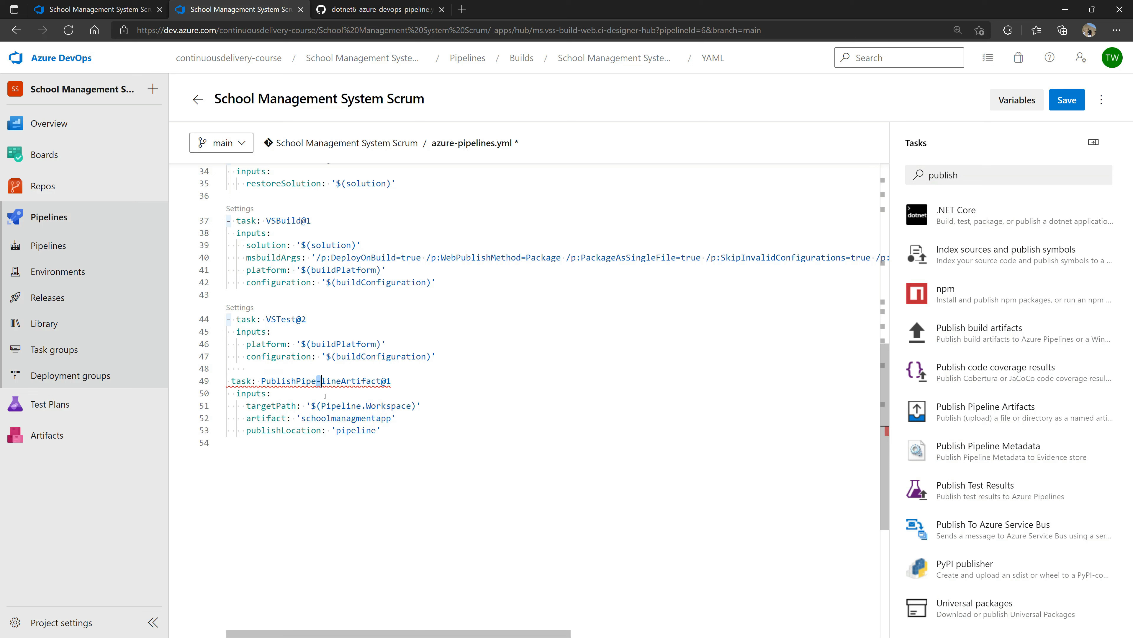
key(ctrl+z)
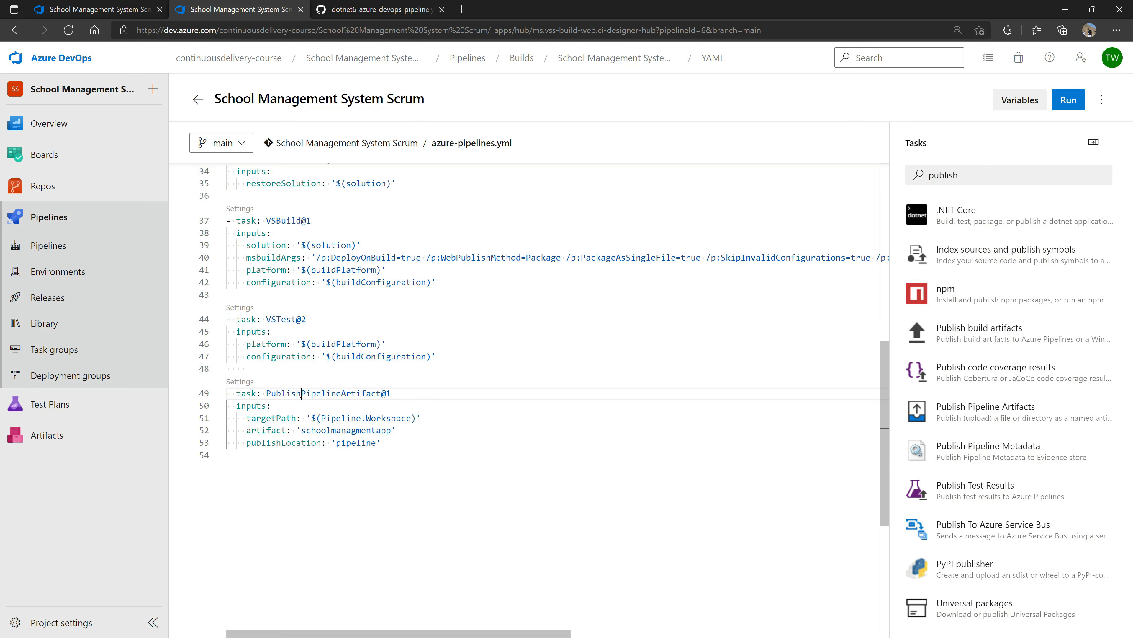
double_click(364, 397)
click(461, 408)
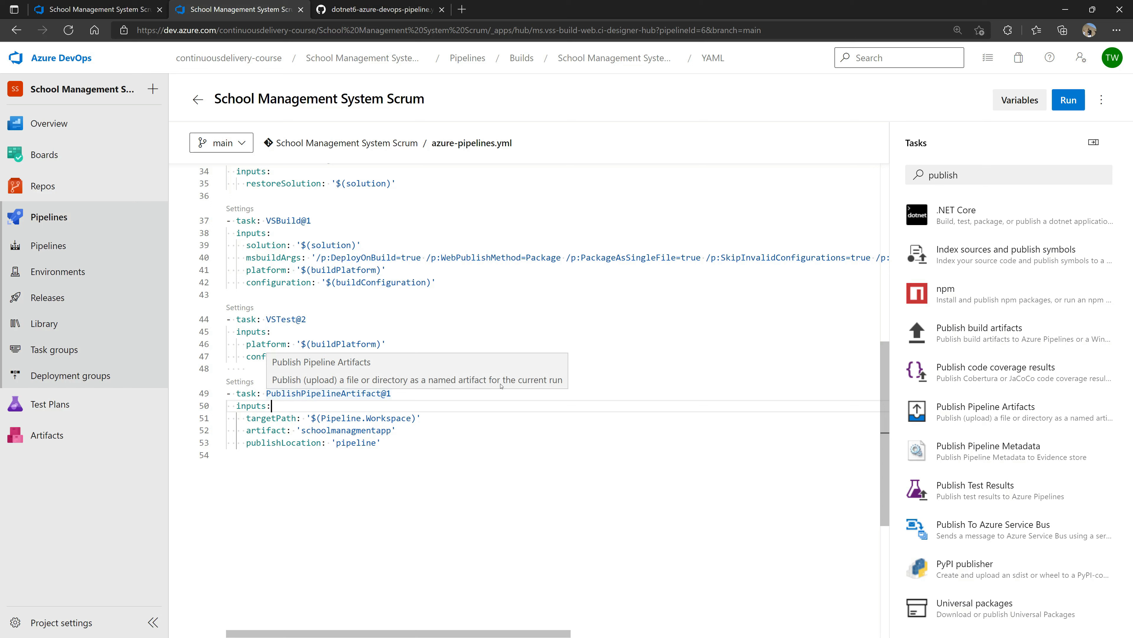
click(423, 418)
drag(241, 419, 422, 419)
drag(242, 430, 396, 430)
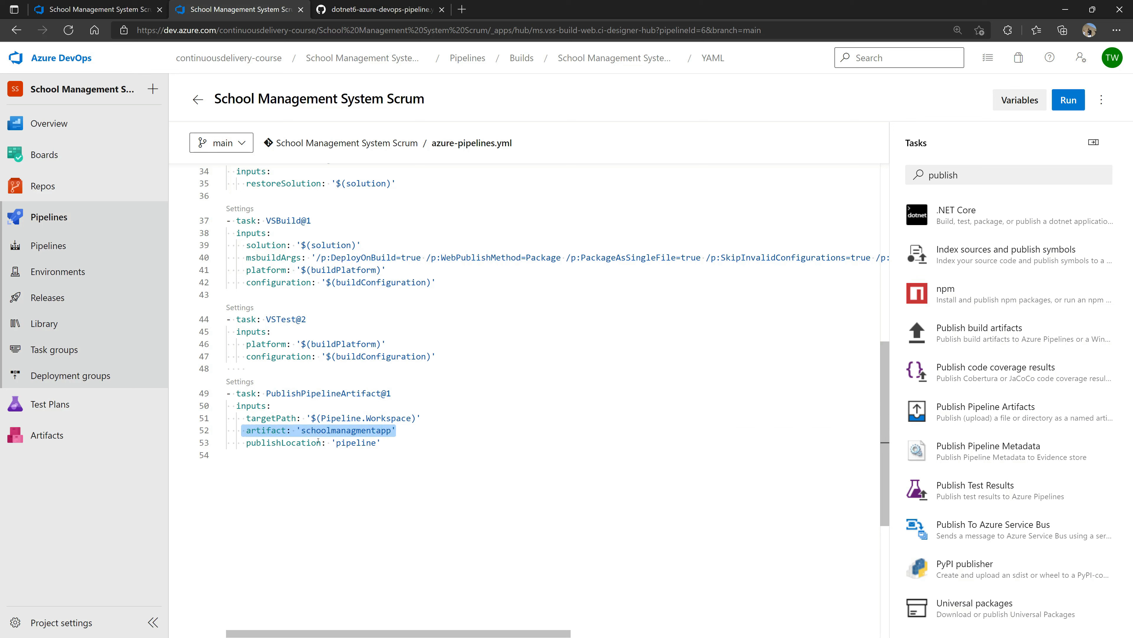
drag(244, 443, 383, 443)
double_click(355, 432)
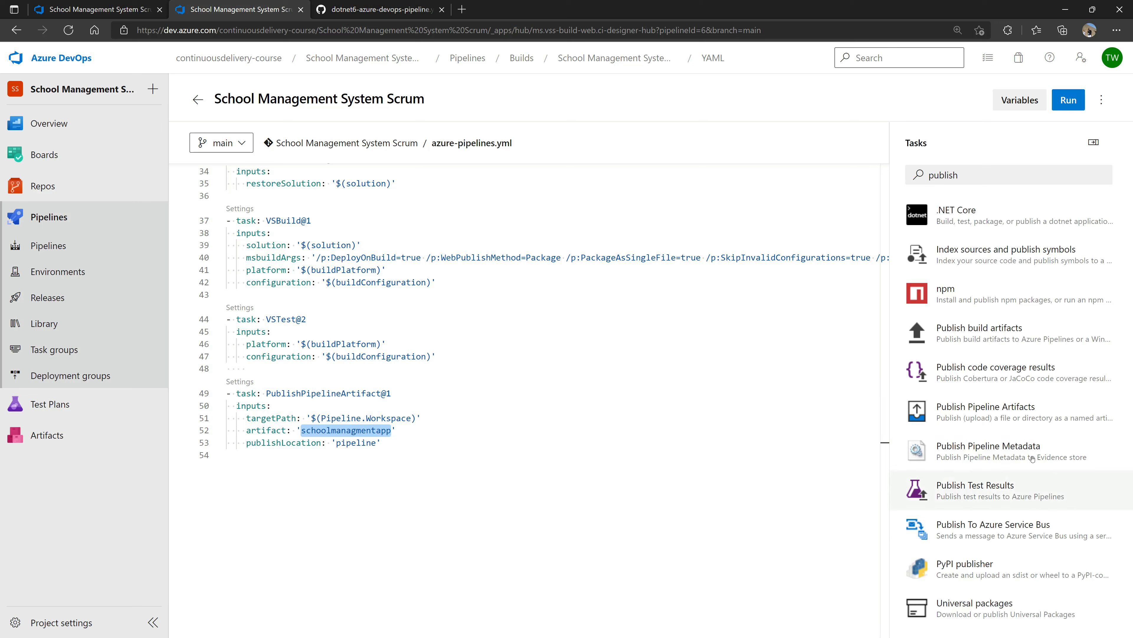
- Look at the settings form of the Publish Pipeline Artifacts task, leave it without adding, and review the matching YAML block
click(1001, 418)
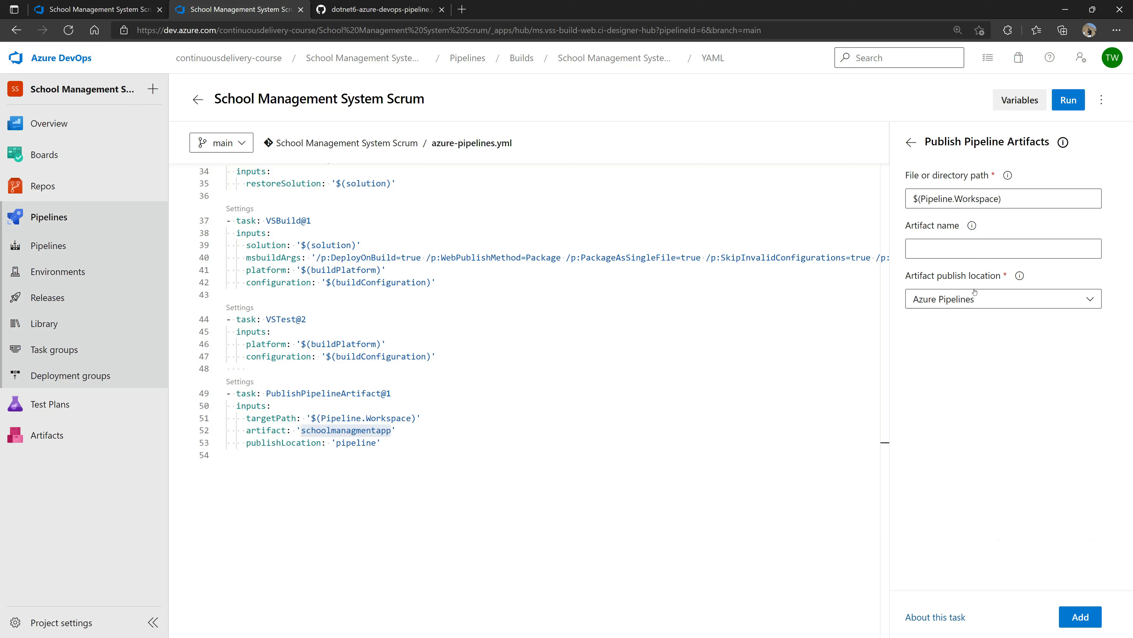
click(966, 245)
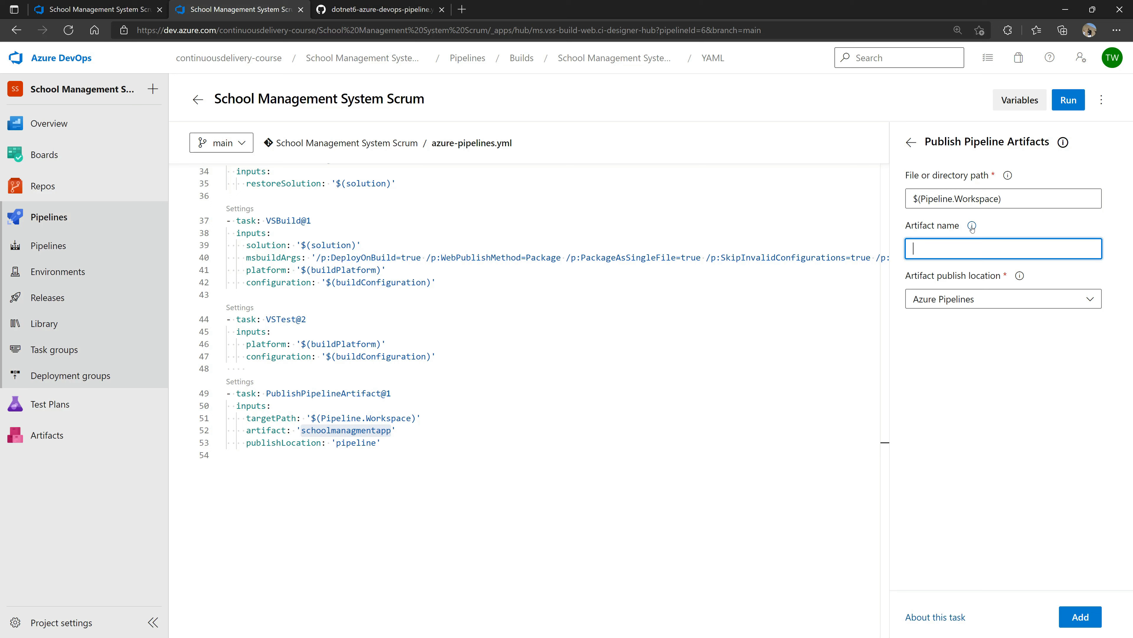
double_click(341, 430)
click(1084, 534)
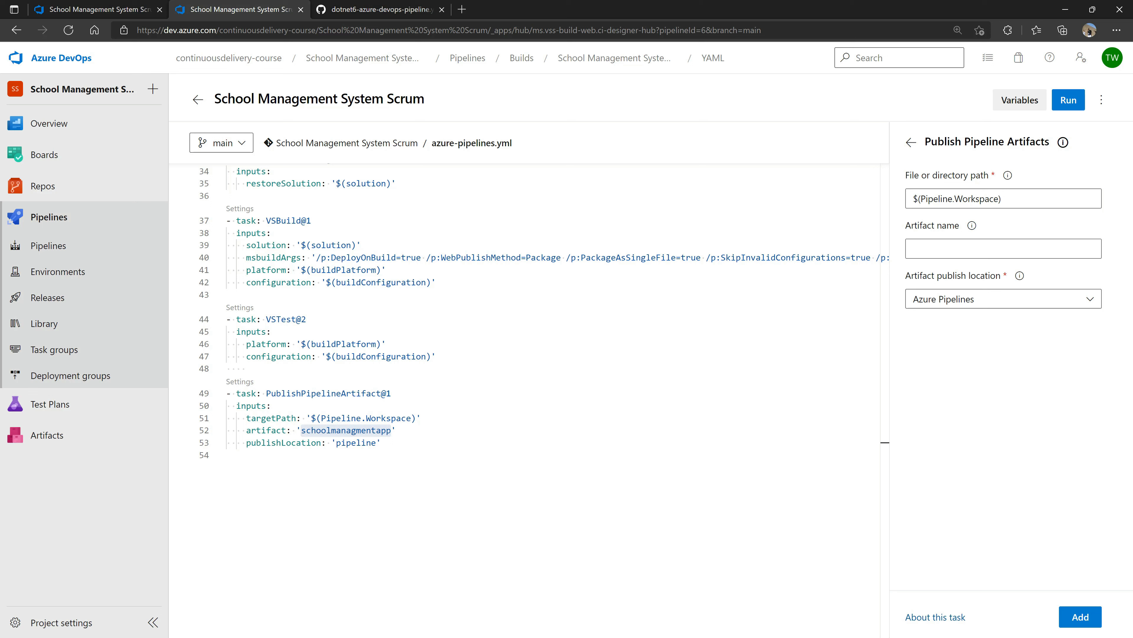
click(911, 142)
click(695, 426)
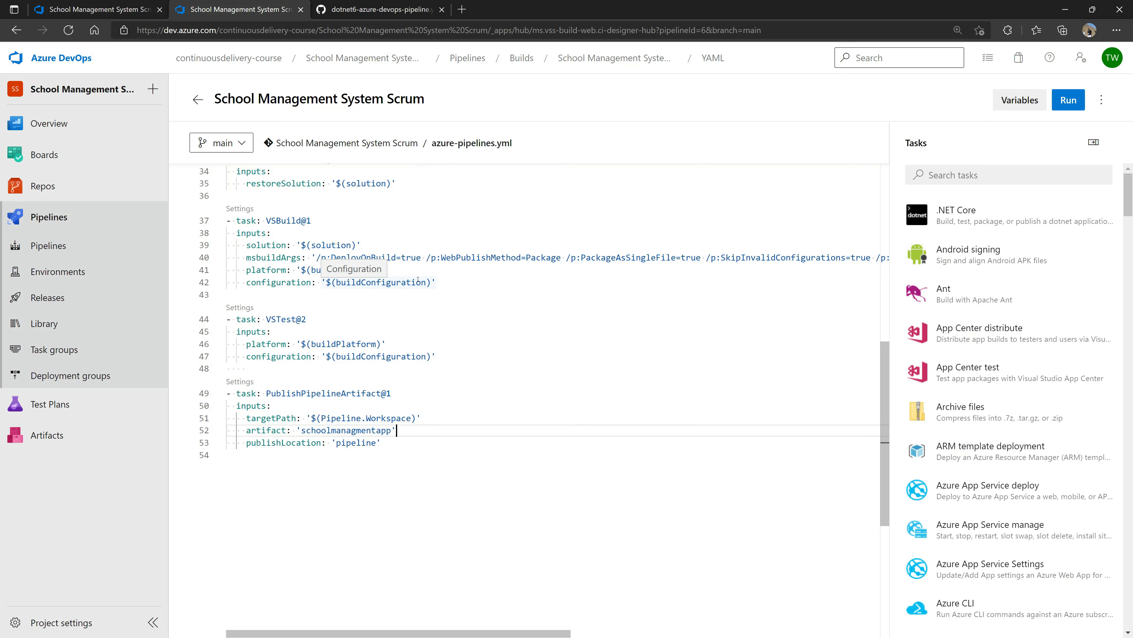
drag(450, 463, 226, 393)
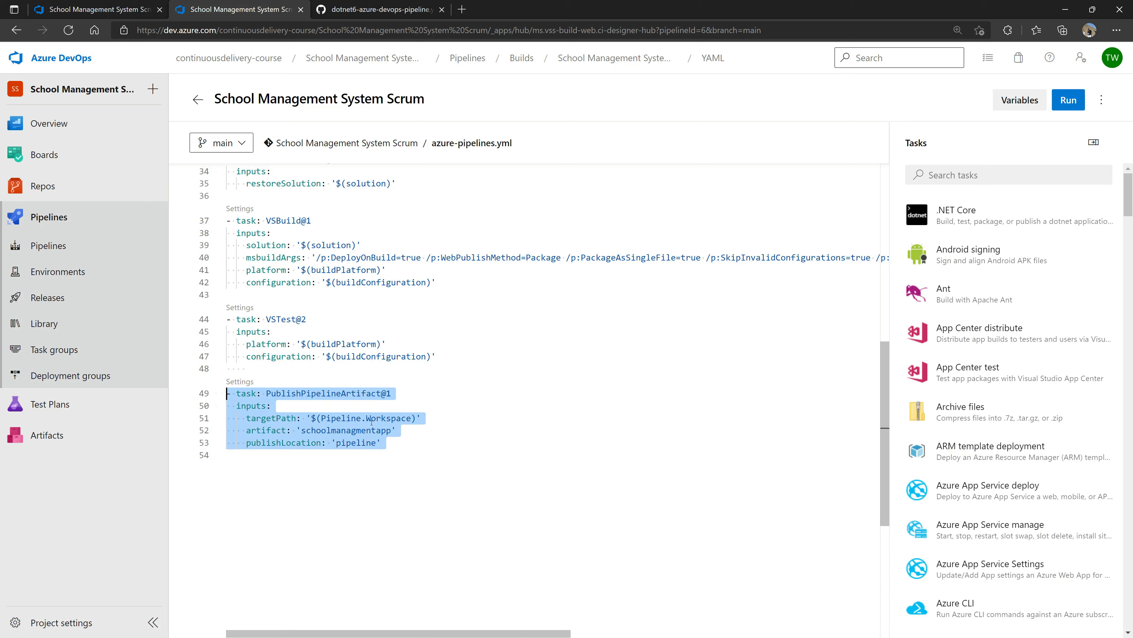
click(371, 418)
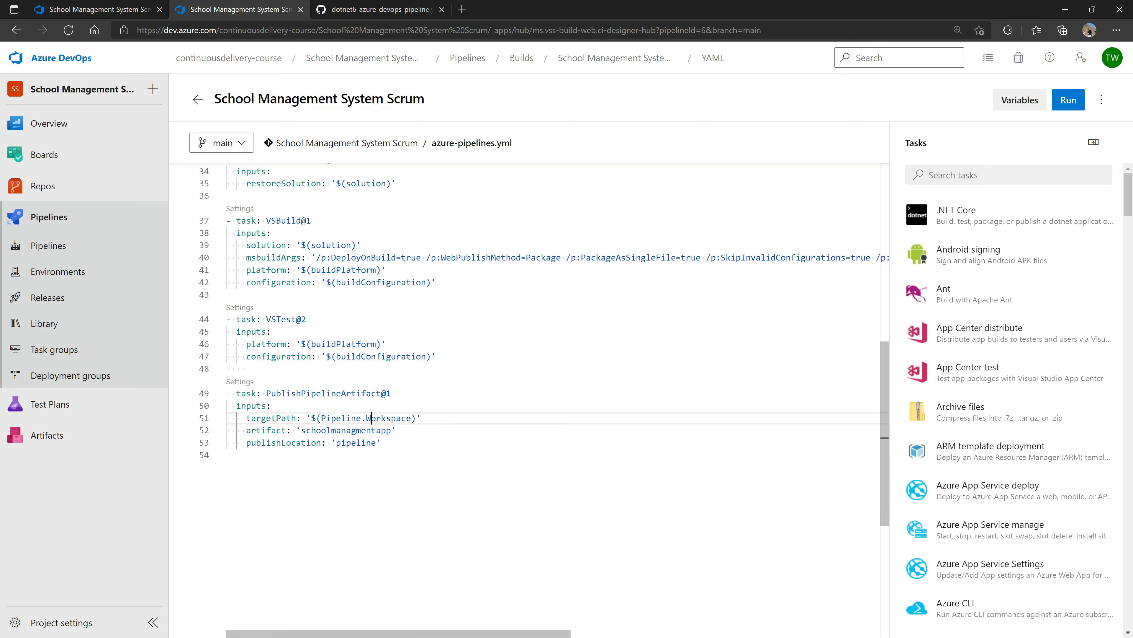
- Start a new release pipeline, dismiss the template selection and delete its Stage 1
click(47, 297)
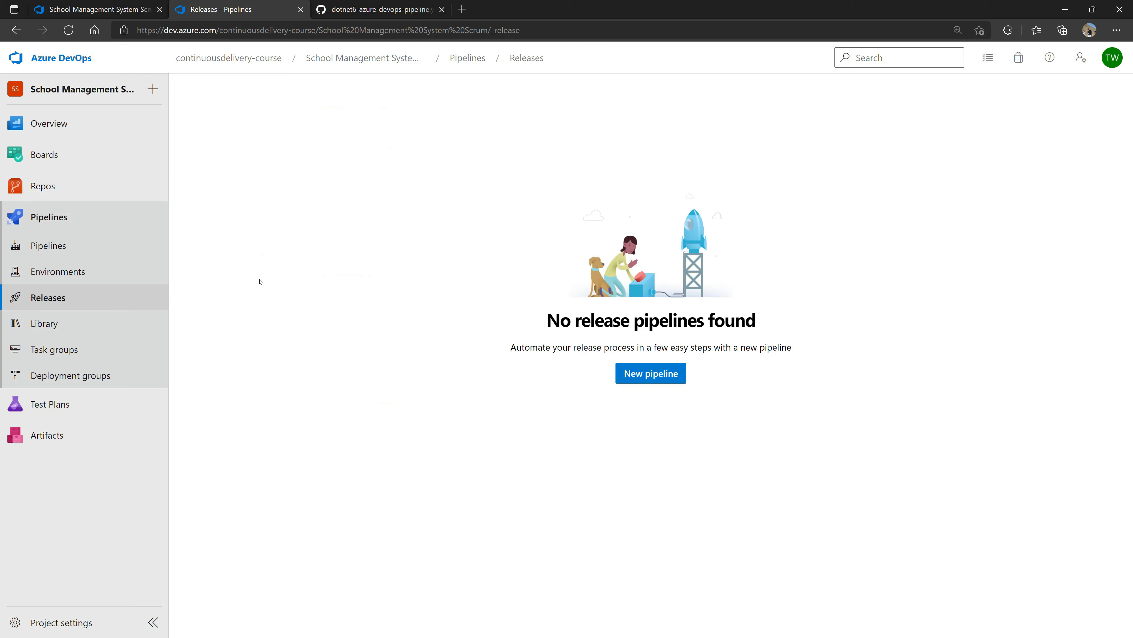
click(651, 373)
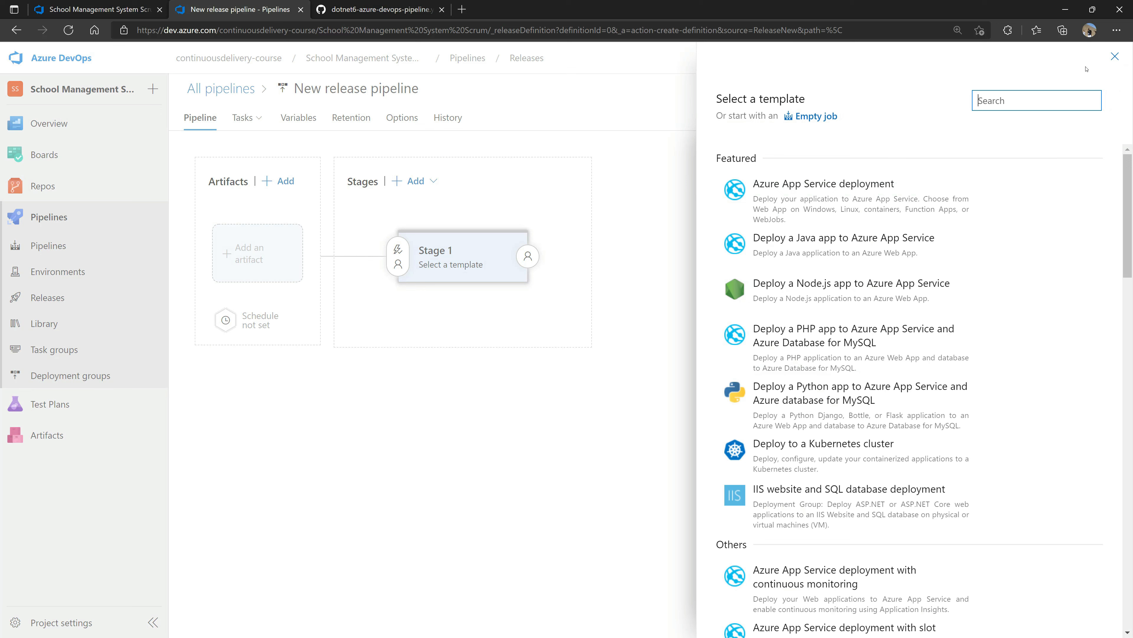
click(1115, 57)
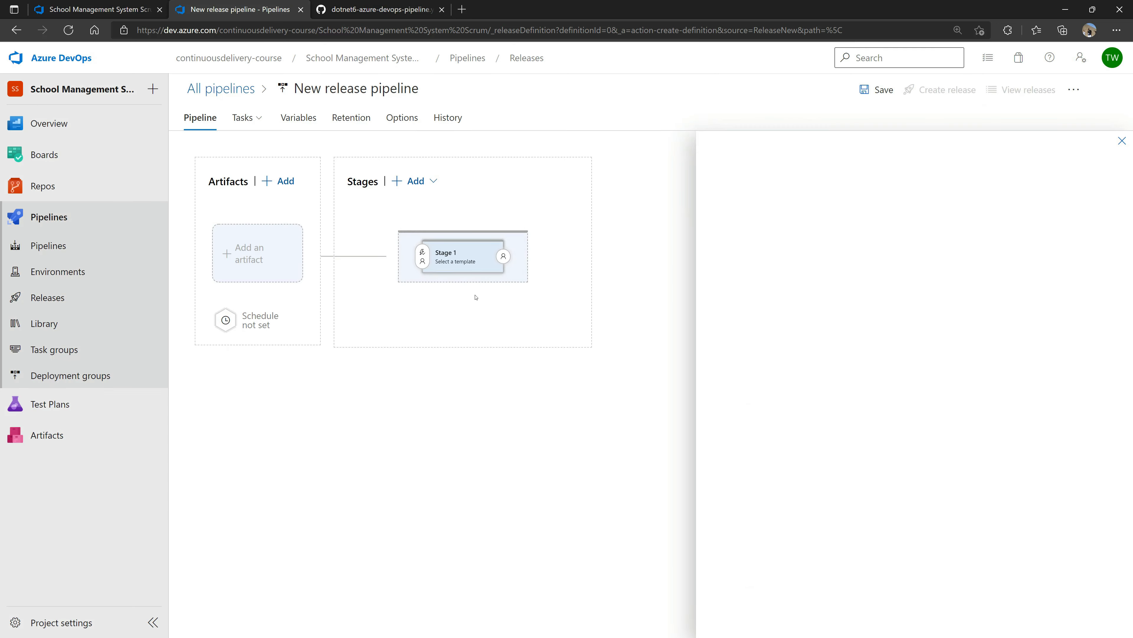
- Add a Build artifact from the School Management System Scrum build pipeline after reading the notice about its published artifacts
click(230, 296)
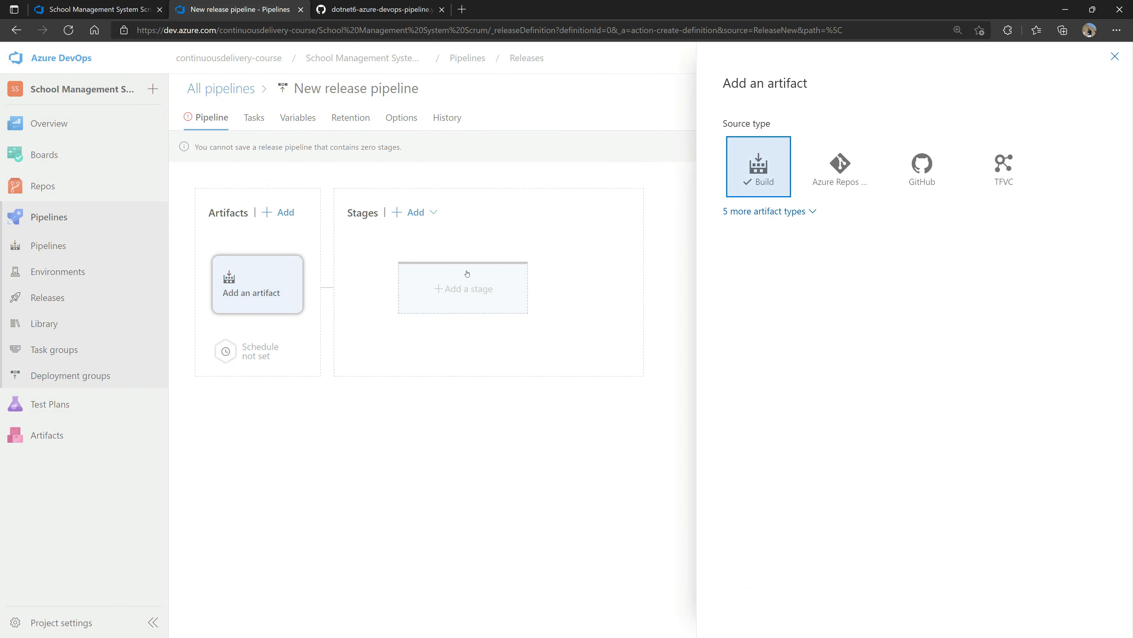
click(1098, 307)
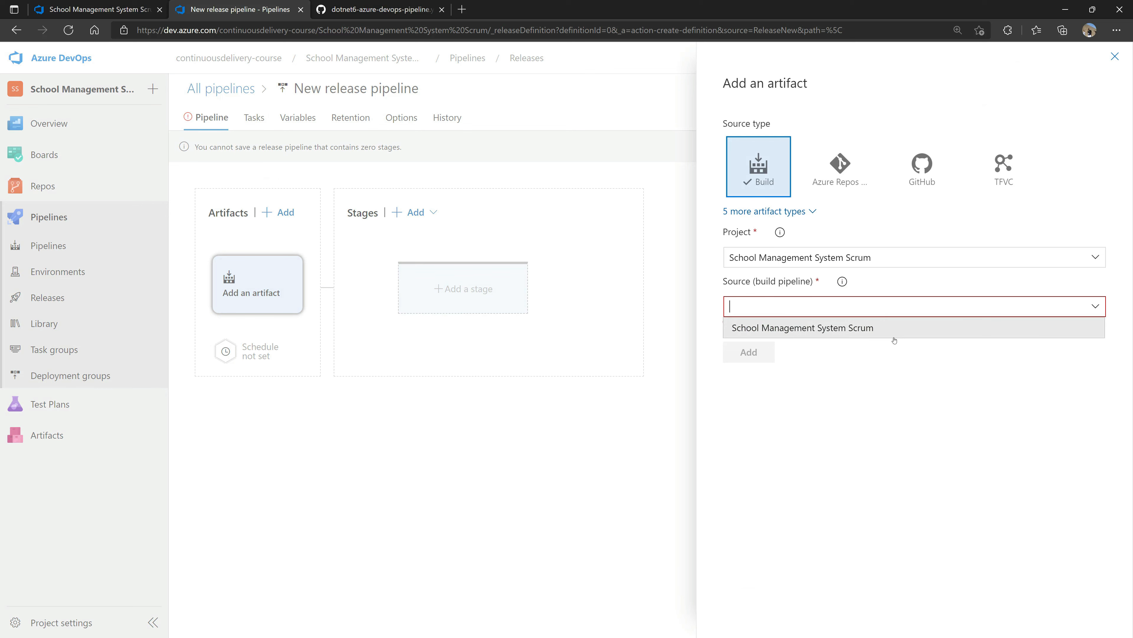
click(798, 332)
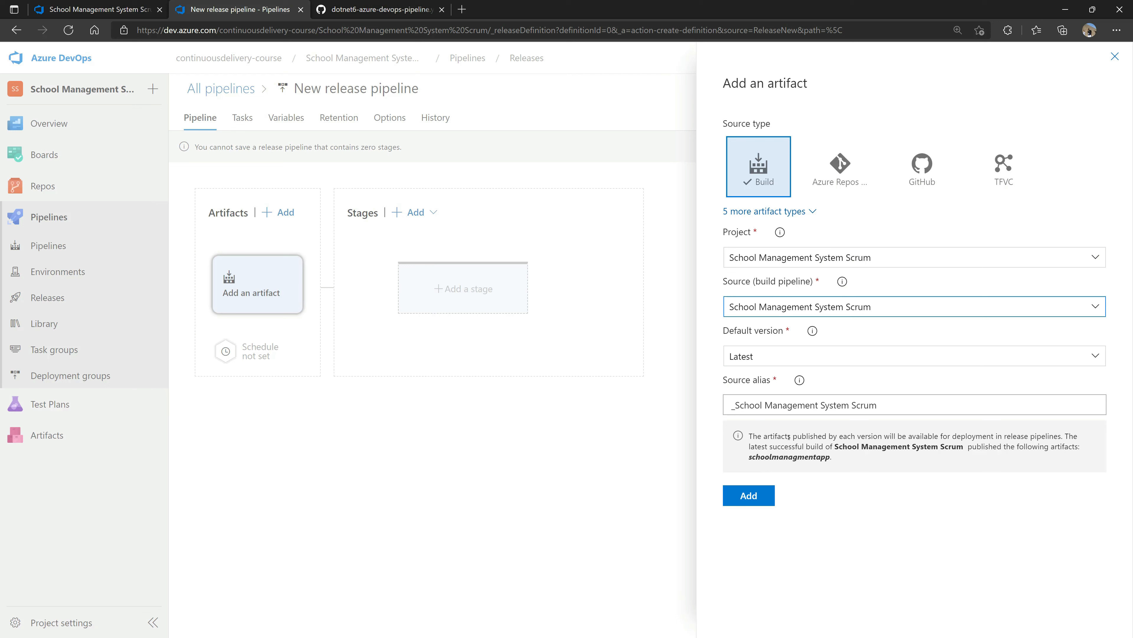
double_click(796, 436)
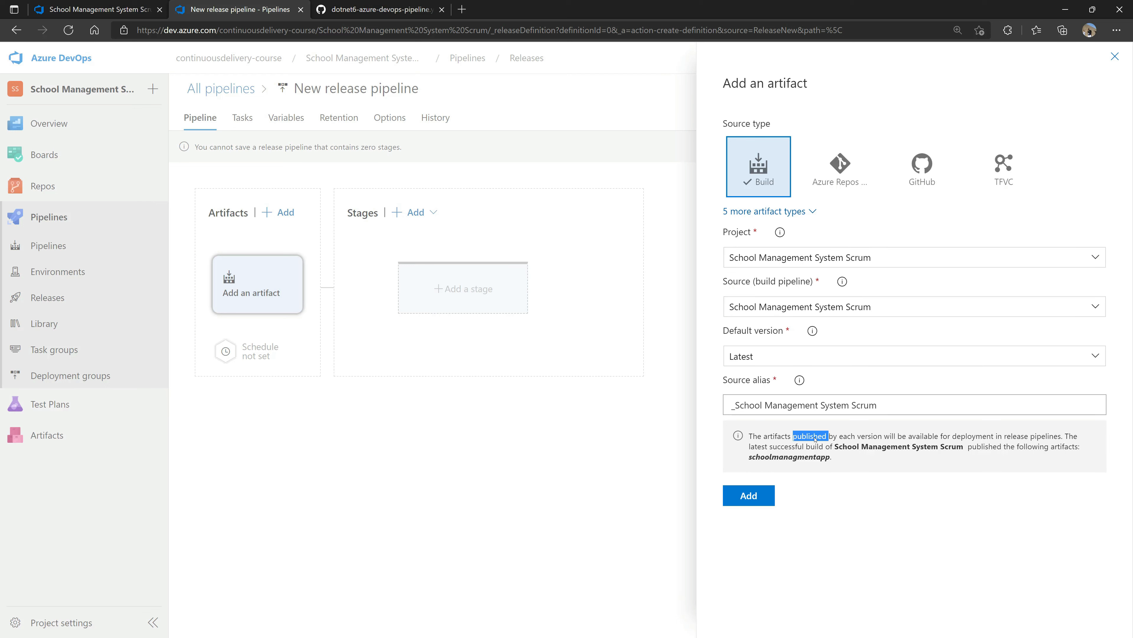
double_click(870, 437)
double_click(788, 447)
double_click(846, 447)
drag(904, 449, 966, 450)
double_click(984, 448)
click(985, 455)
double_click(814, 455)
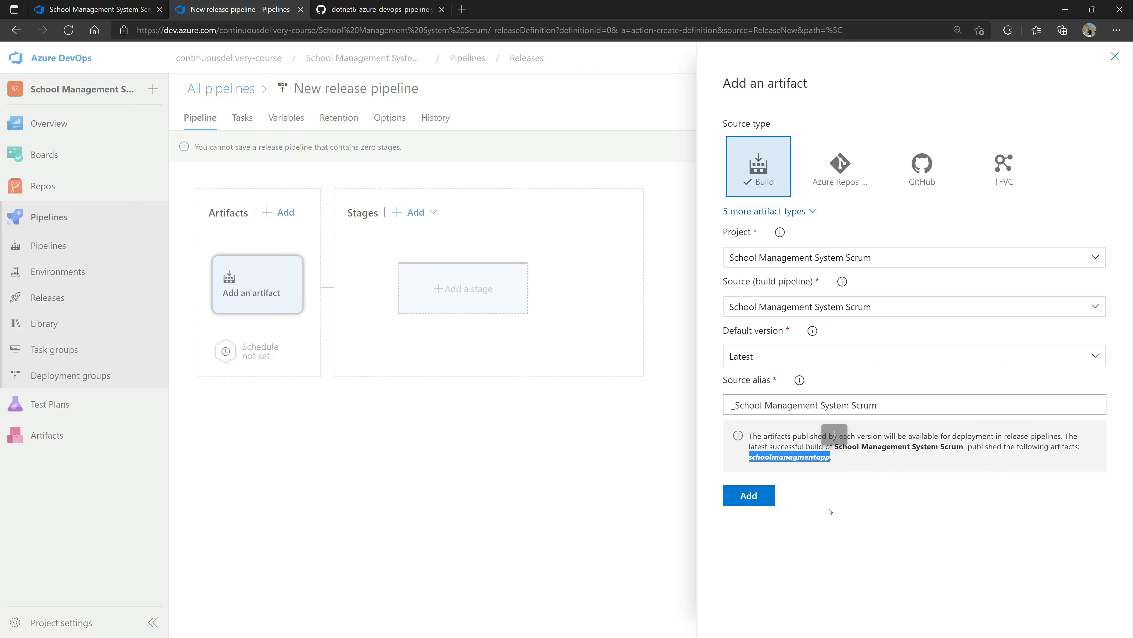
click(749, 495)
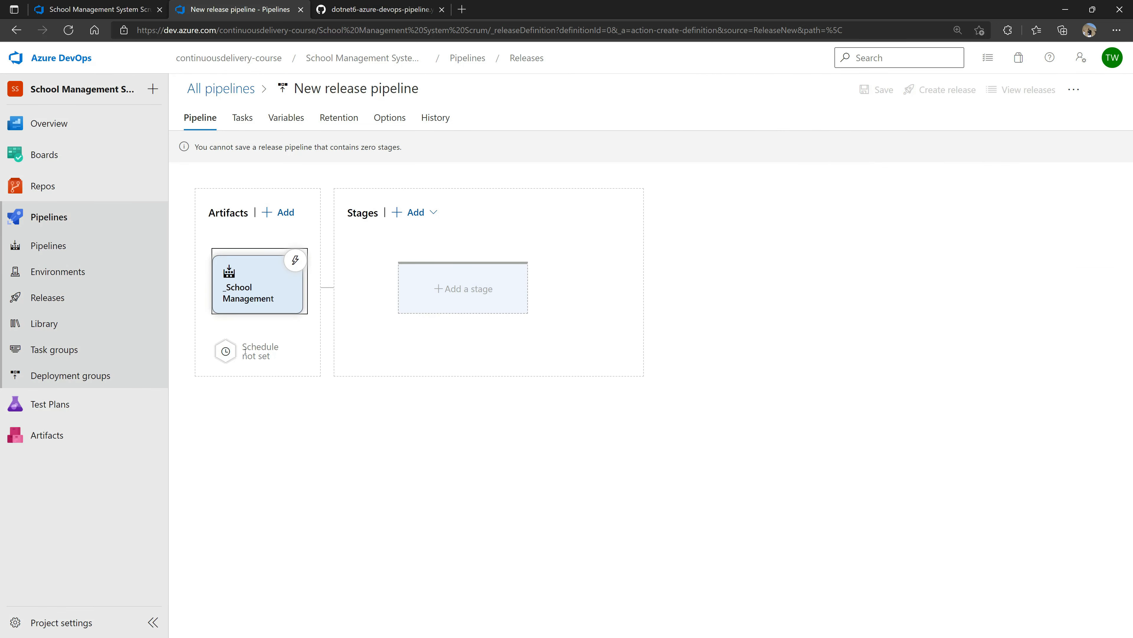
- Enable the scheduled release trigger to view its day and time options, disable it again and close its settings
click(226, 353)
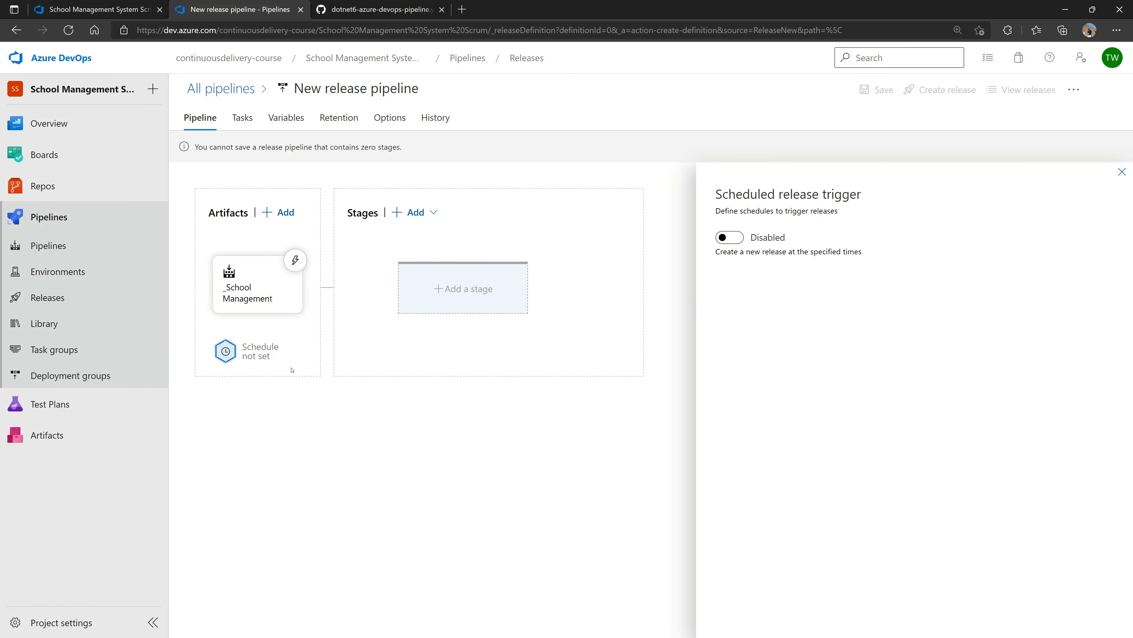
click(730, 237)
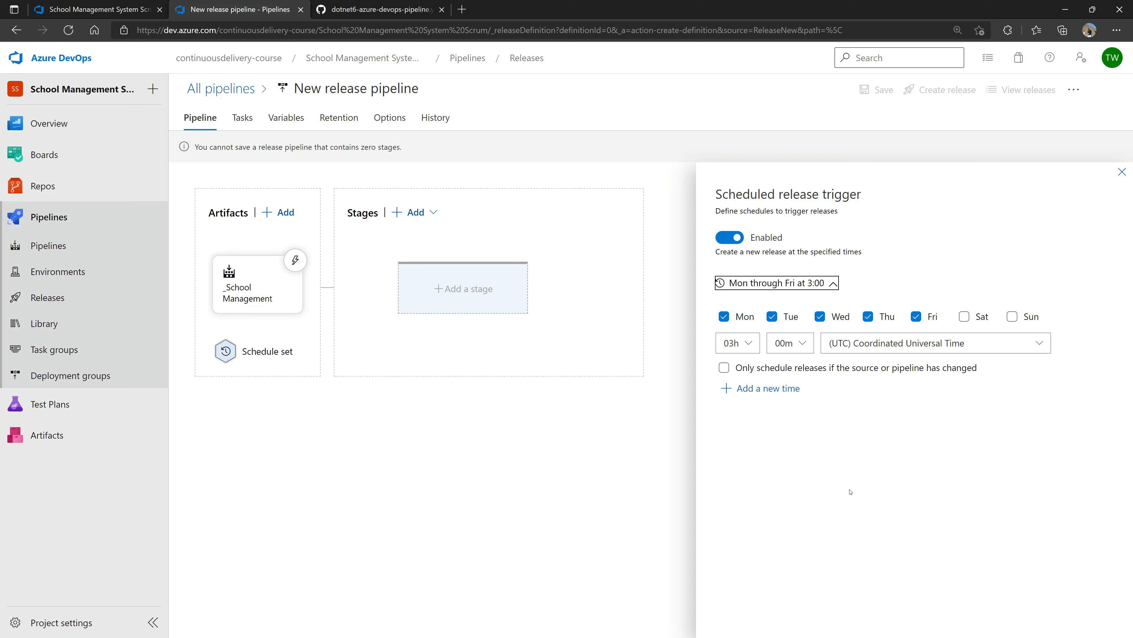
click(846, 490)
click(741, 236)
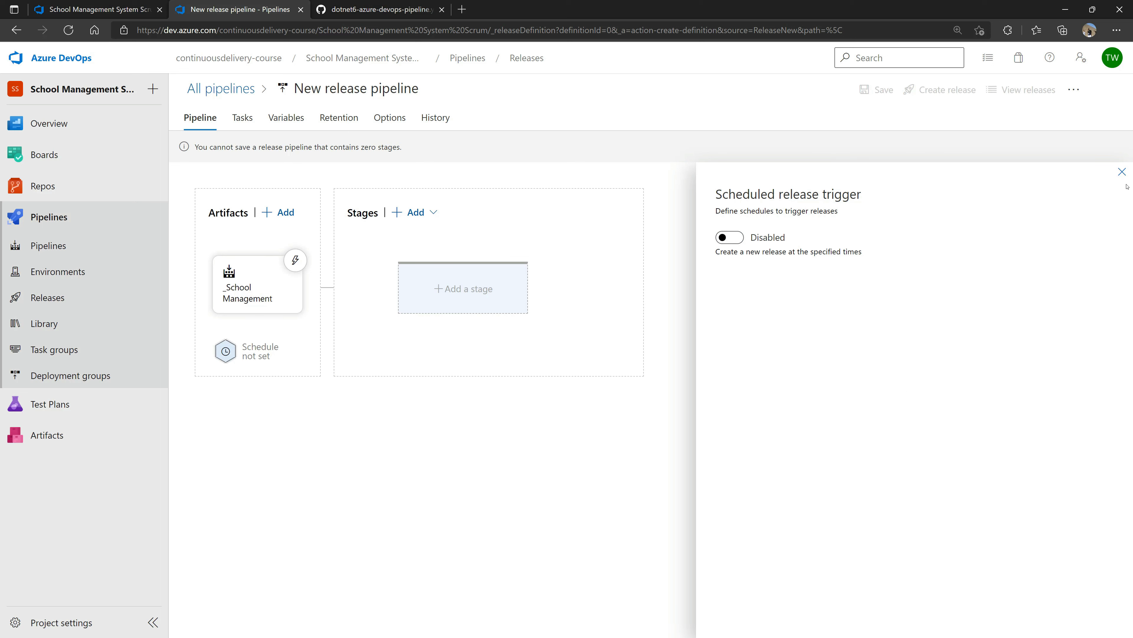
click(1122, 172)
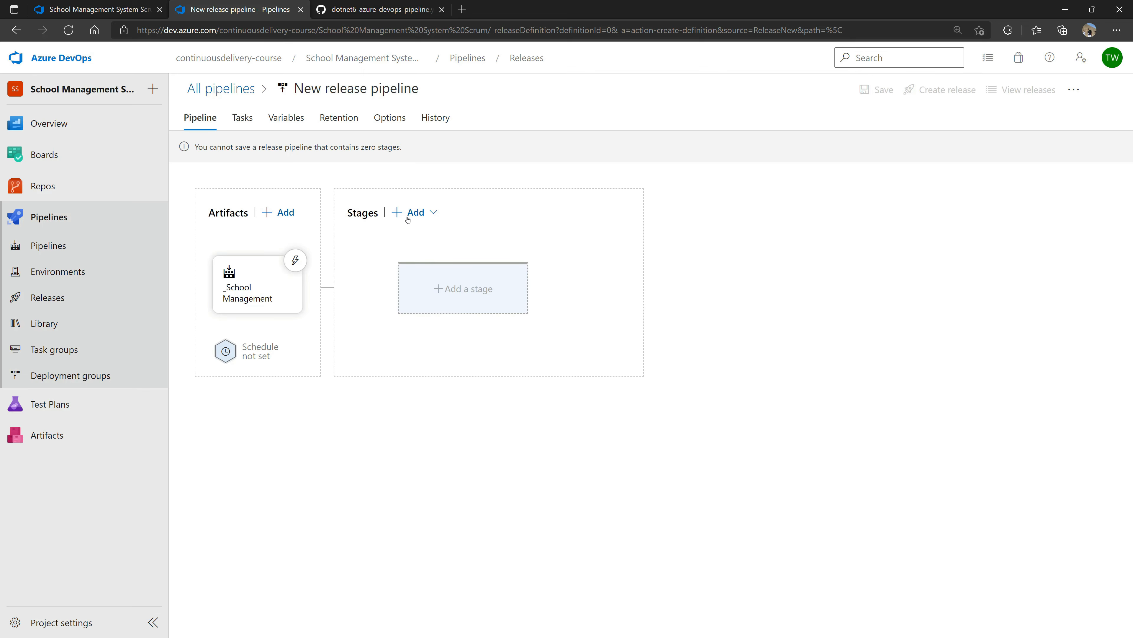
- Add a stage that starts with an empty job and delete that stage again
click(457, 289)
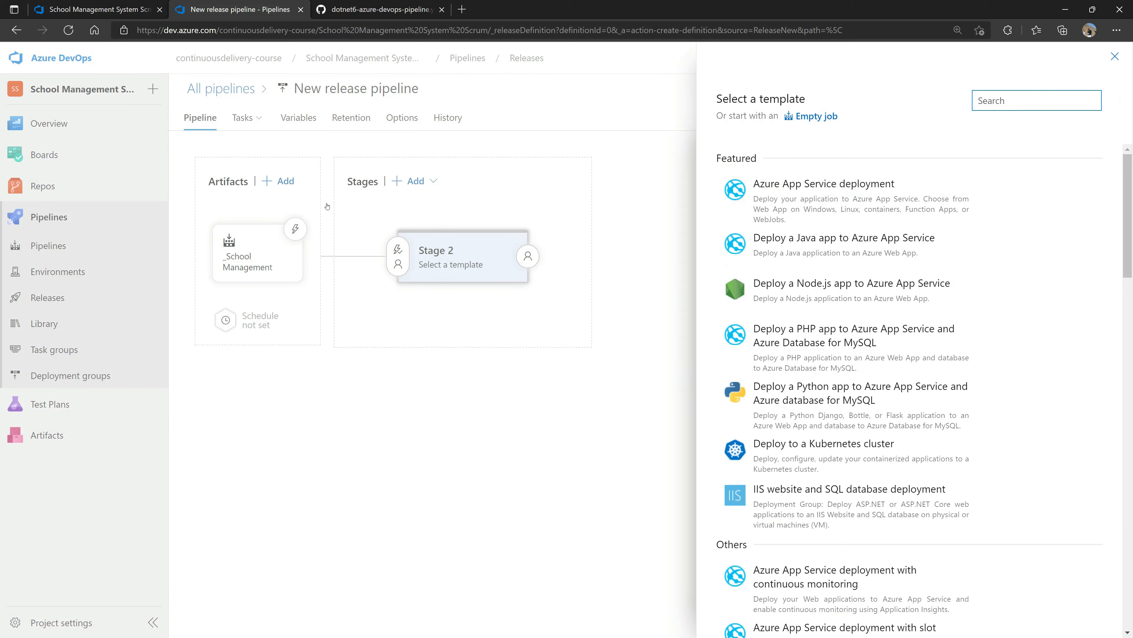
click(413, 636)
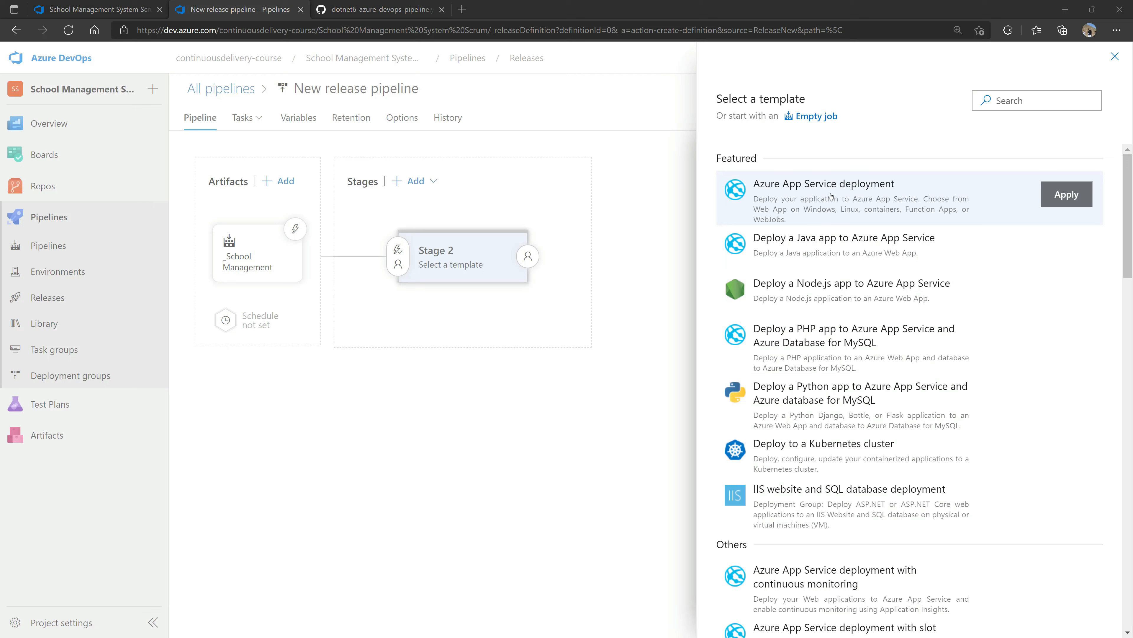
click(821, 116)
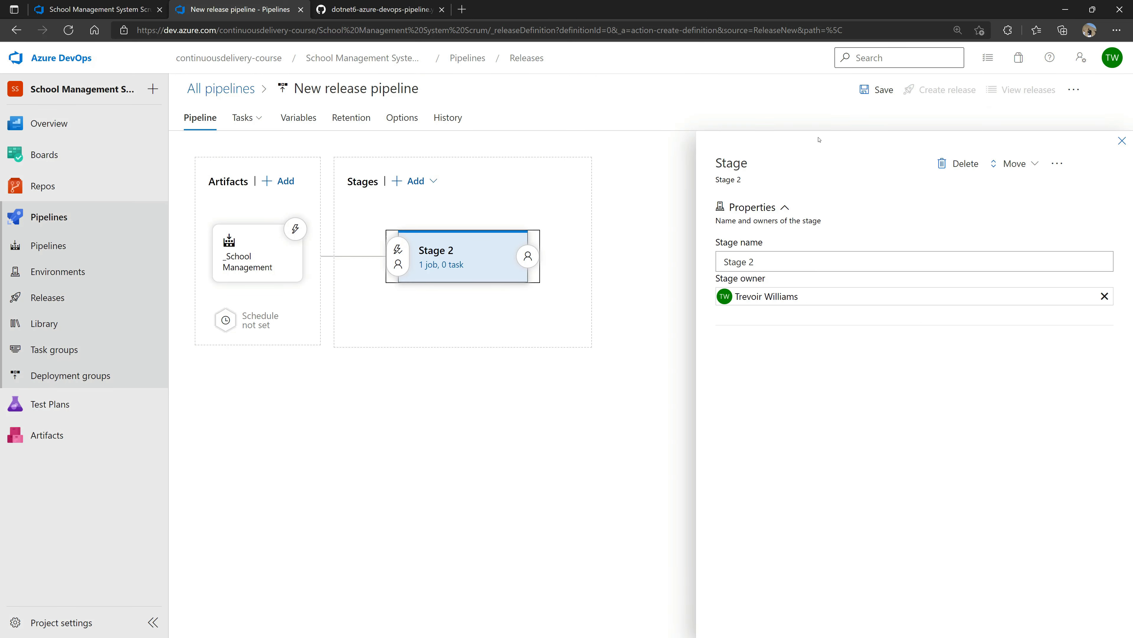
click(959, 164)
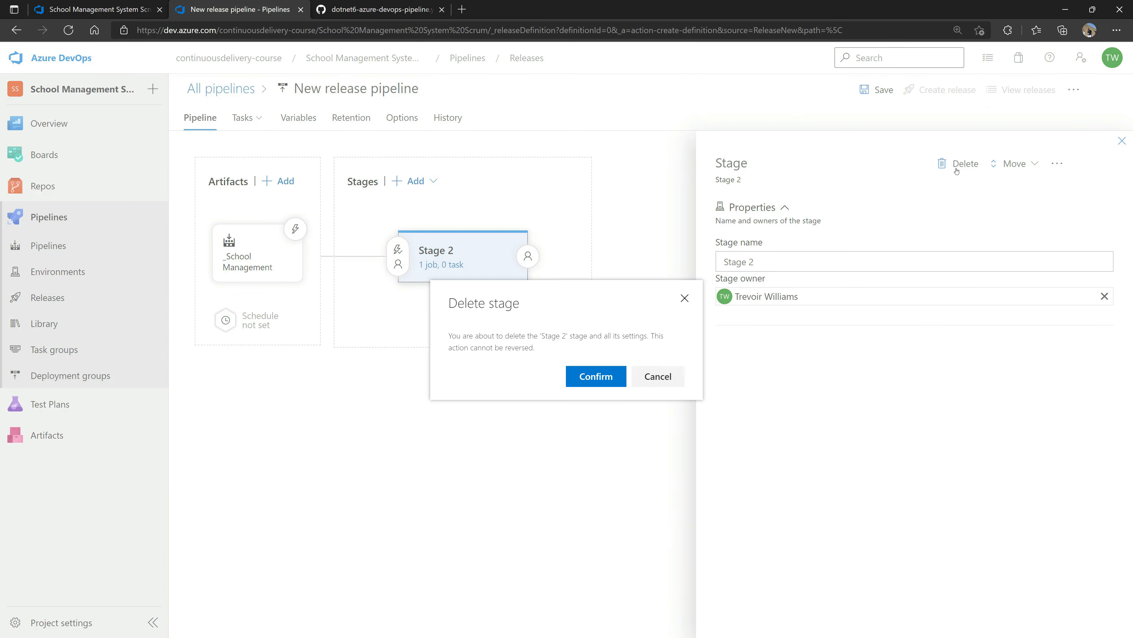
click(658, 376)
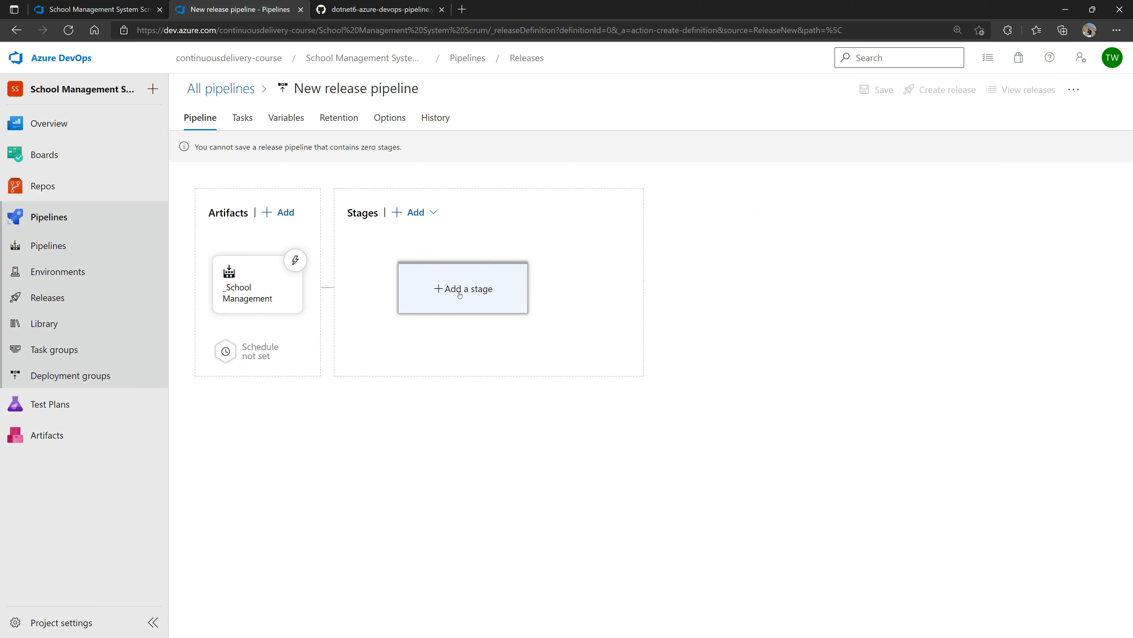
- Add a stage to the release pipeline using the Azure App Service deployment template
click(463, 286)
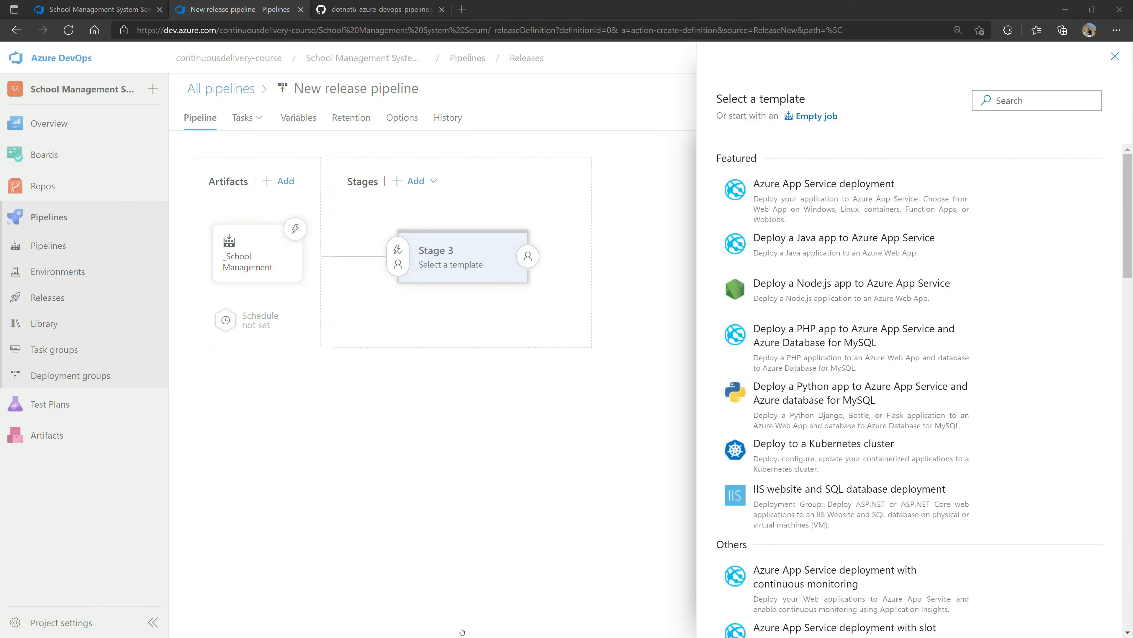
mouse_move(968, 217)
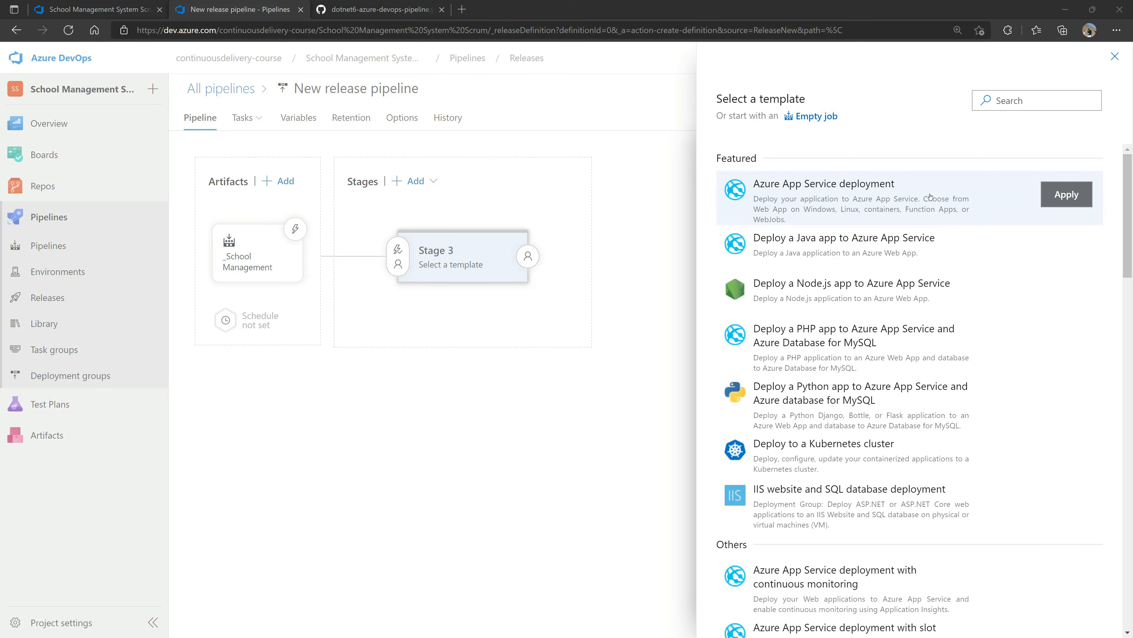
click(868, 202)
click(1088, 195)
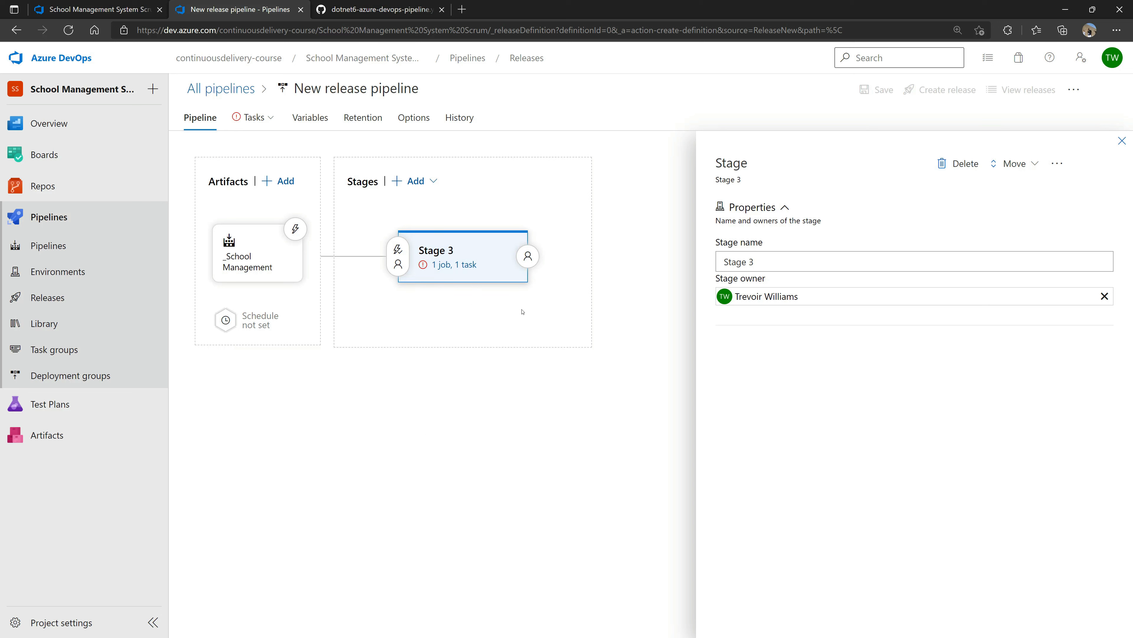
- Add a second deployment stage following Stage 3, then start a further stage after it up to the template selection
click(428, 183)
click(429, 208)
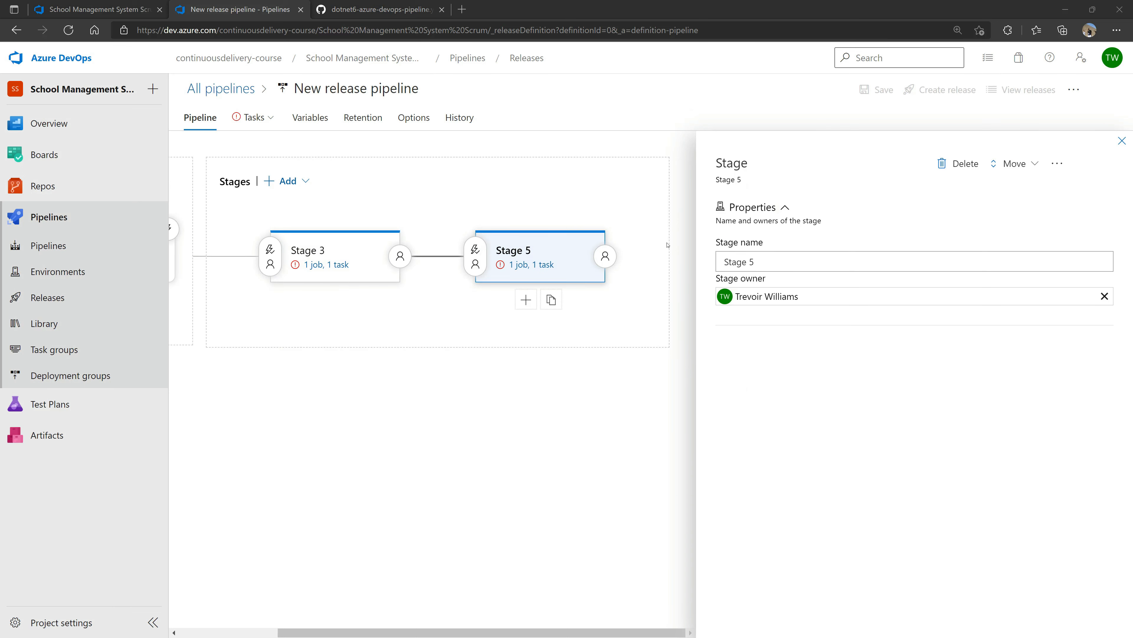
click(1121, 142)
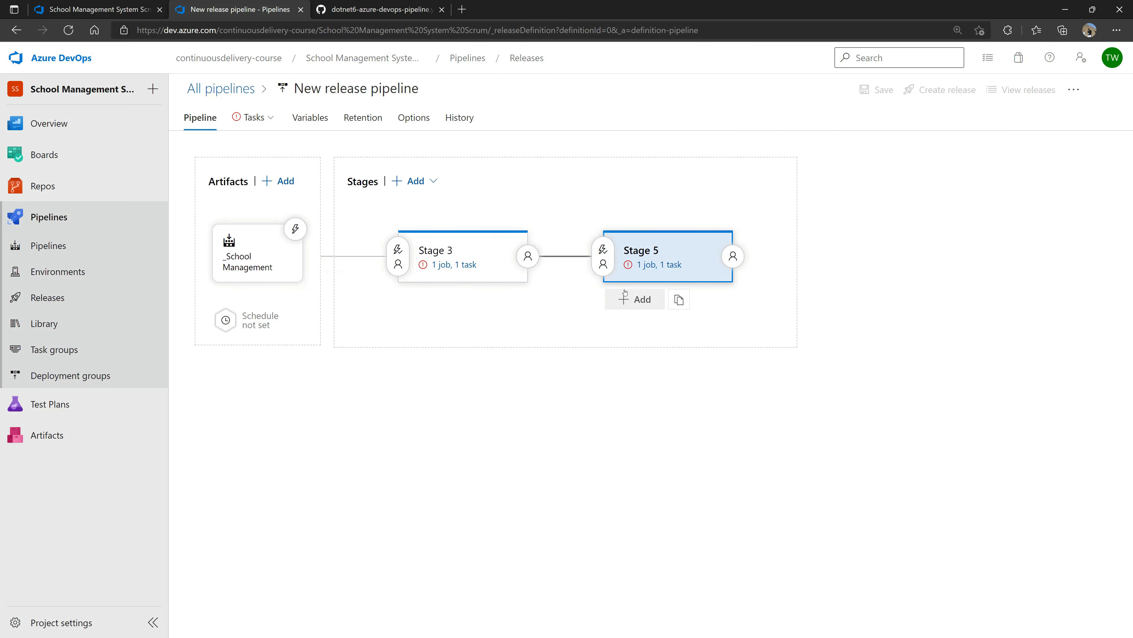
click(640, 300)
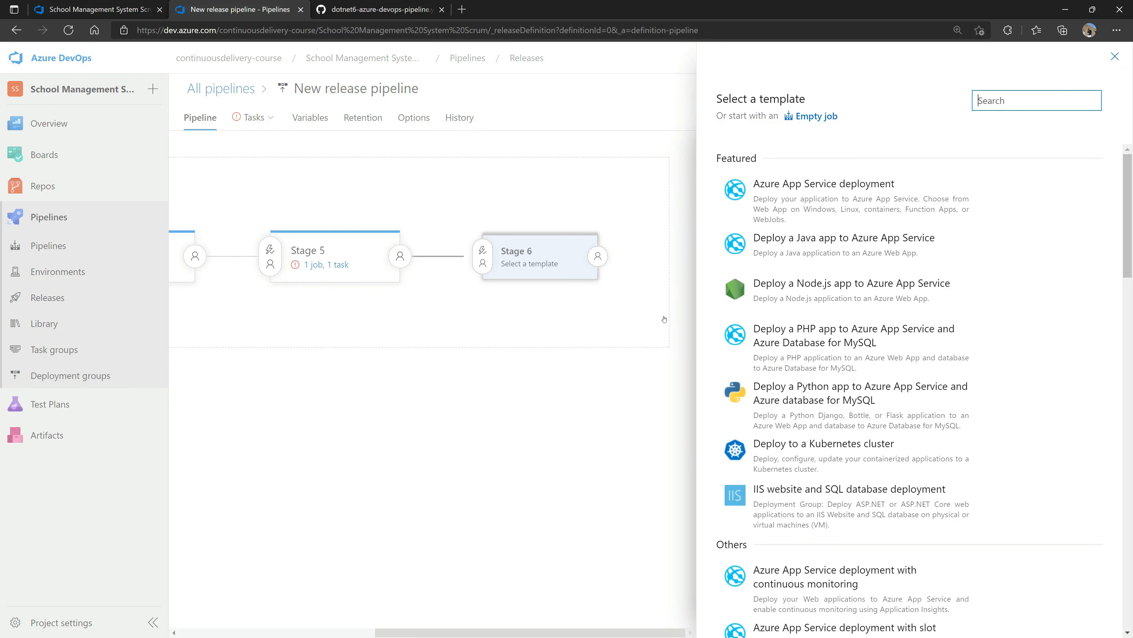
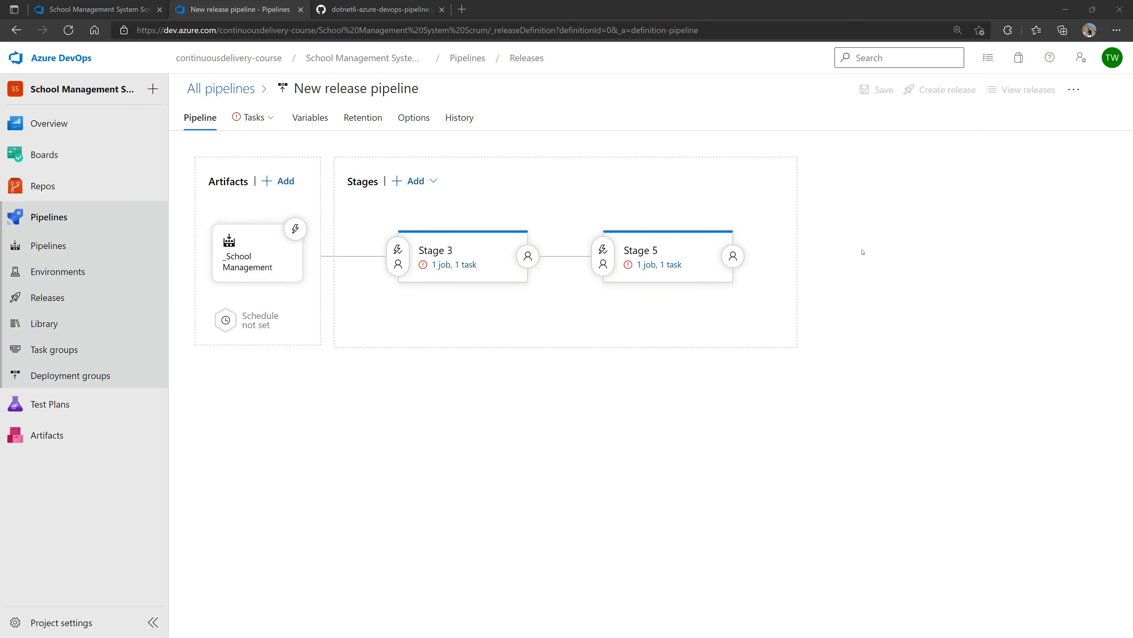
- Add a second Build artifact from the School Management System Scrum build pipeline with the source alias _School Management System Scrum11
mouse_move(500, 238)
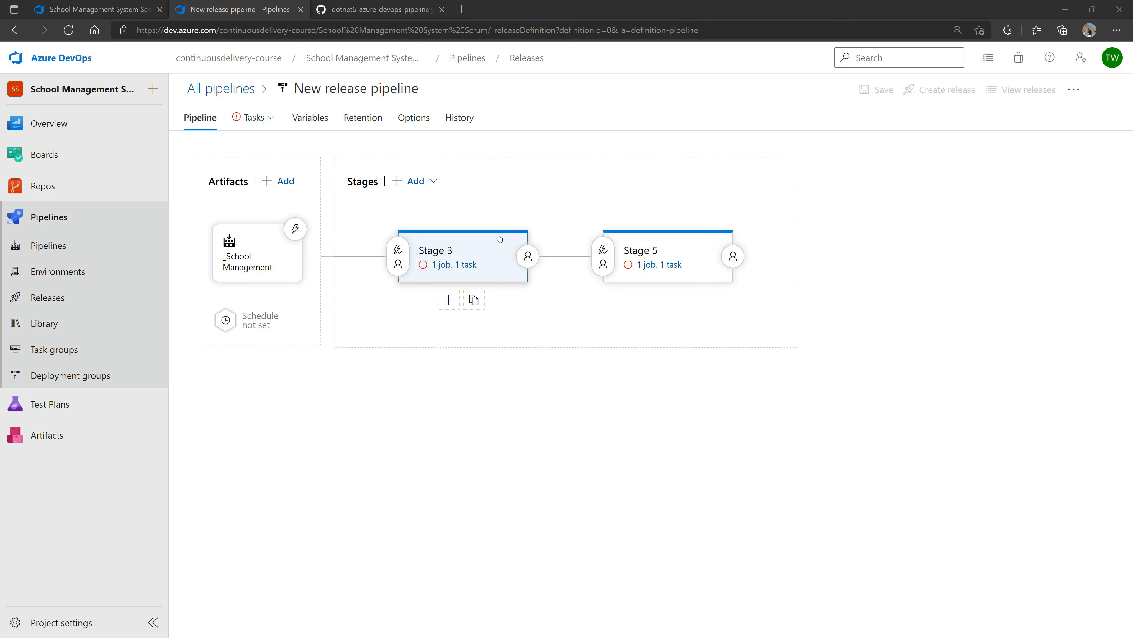
click(278, 181)
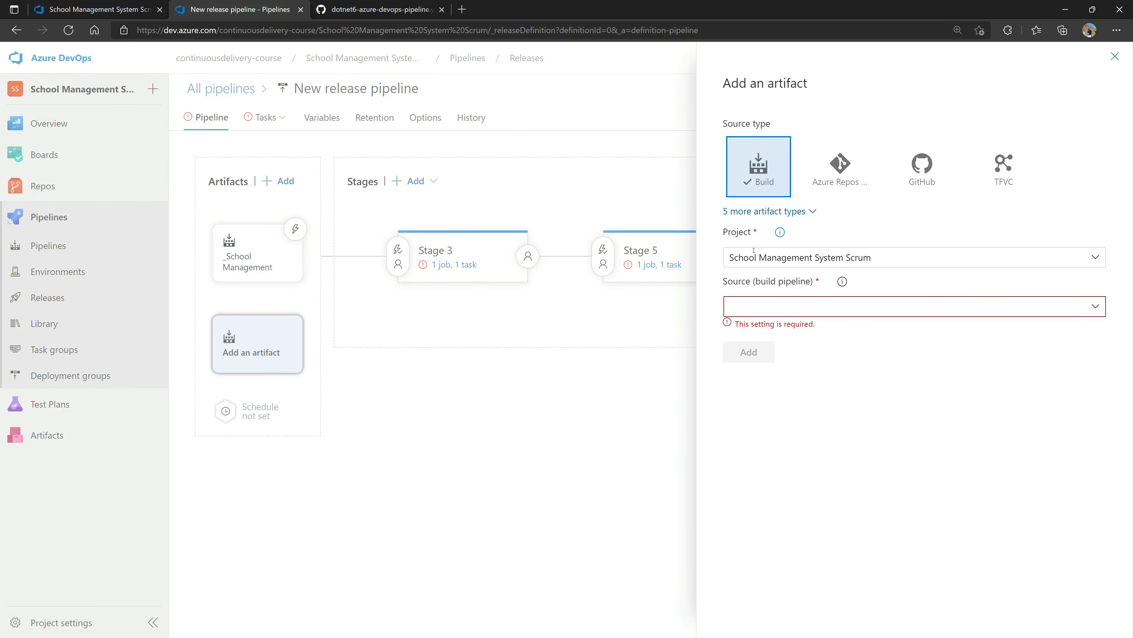
click(792, 257)
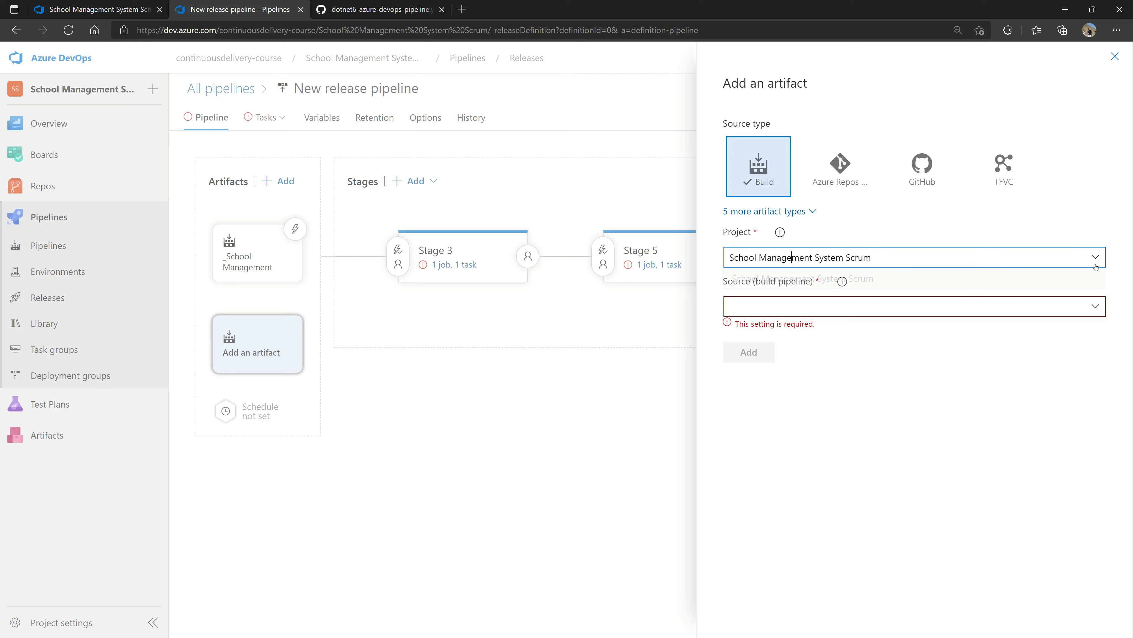
click(1098, 308)
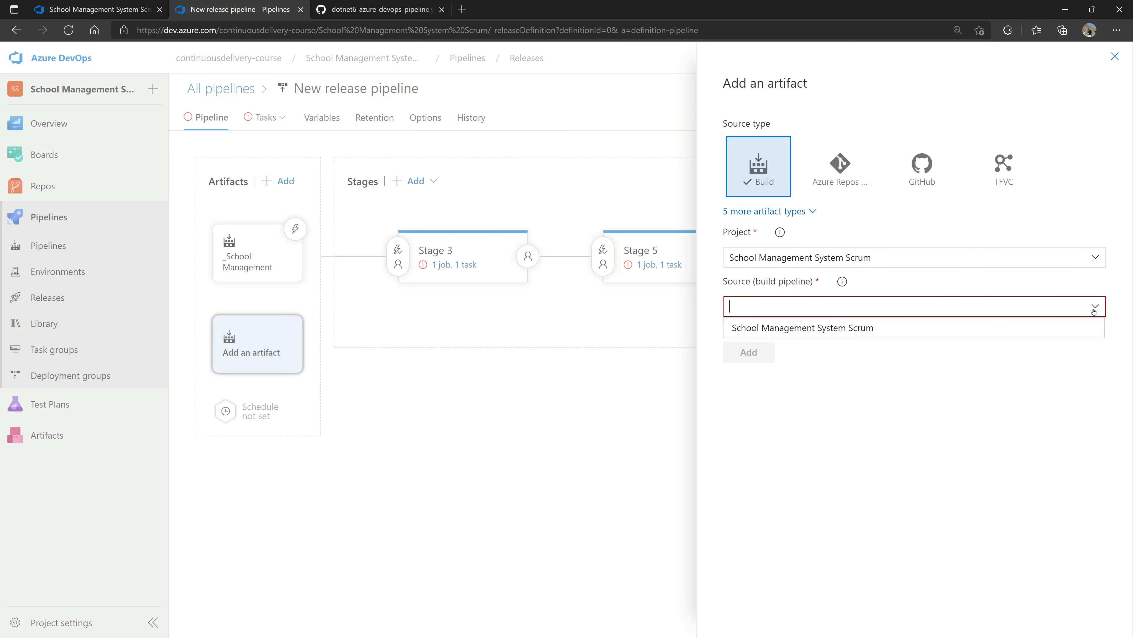
click(959, 328)
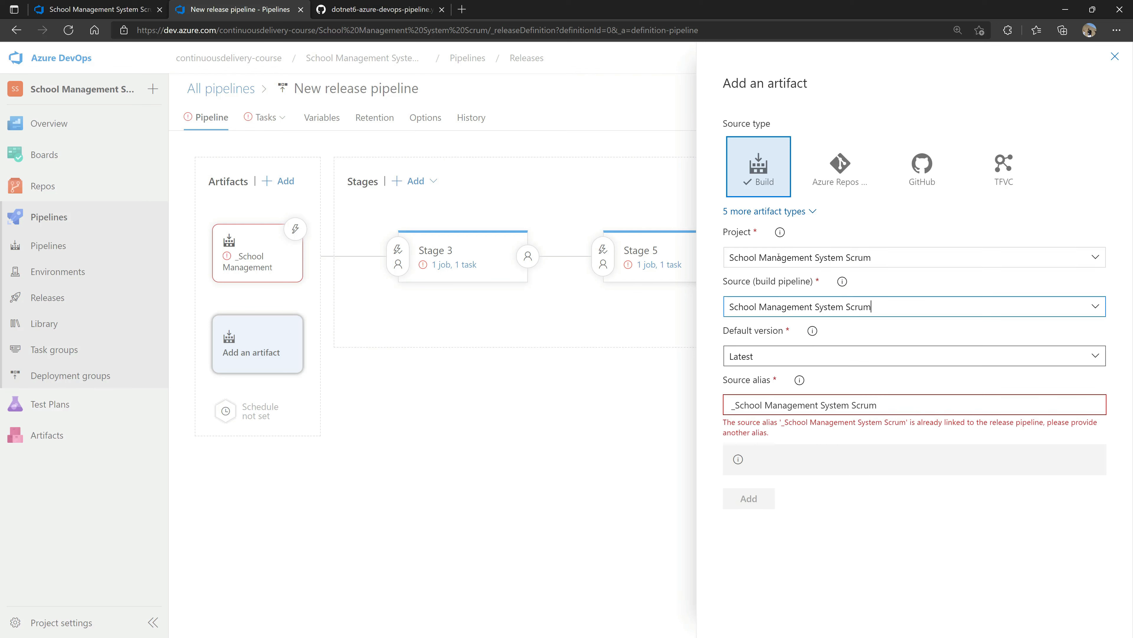
click(922, 410)
text(11)
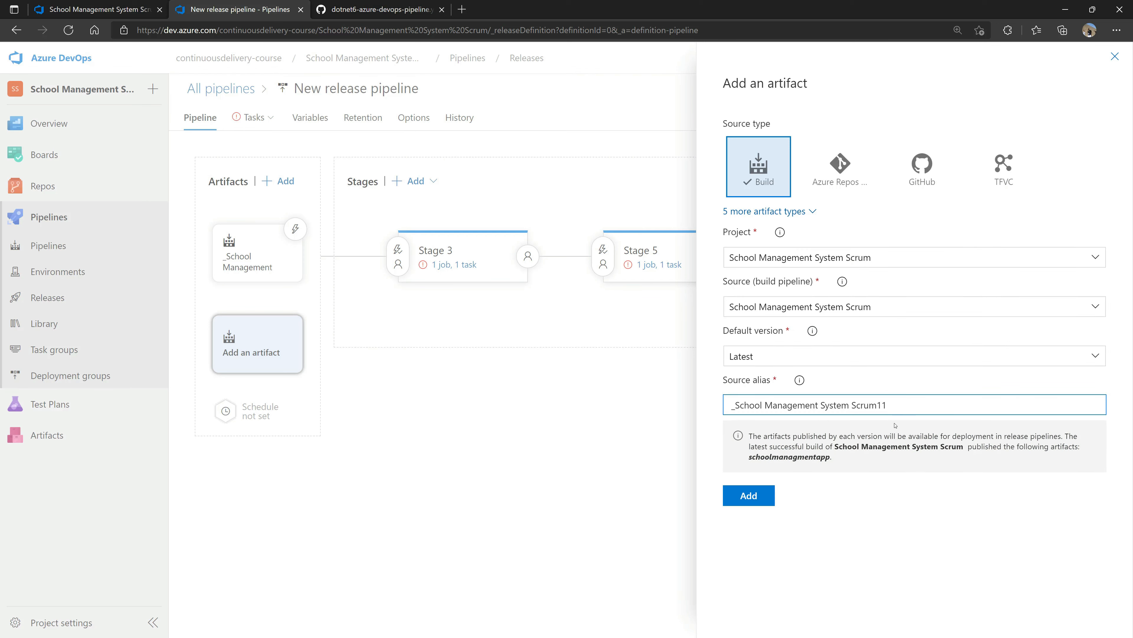
click(759, 505)
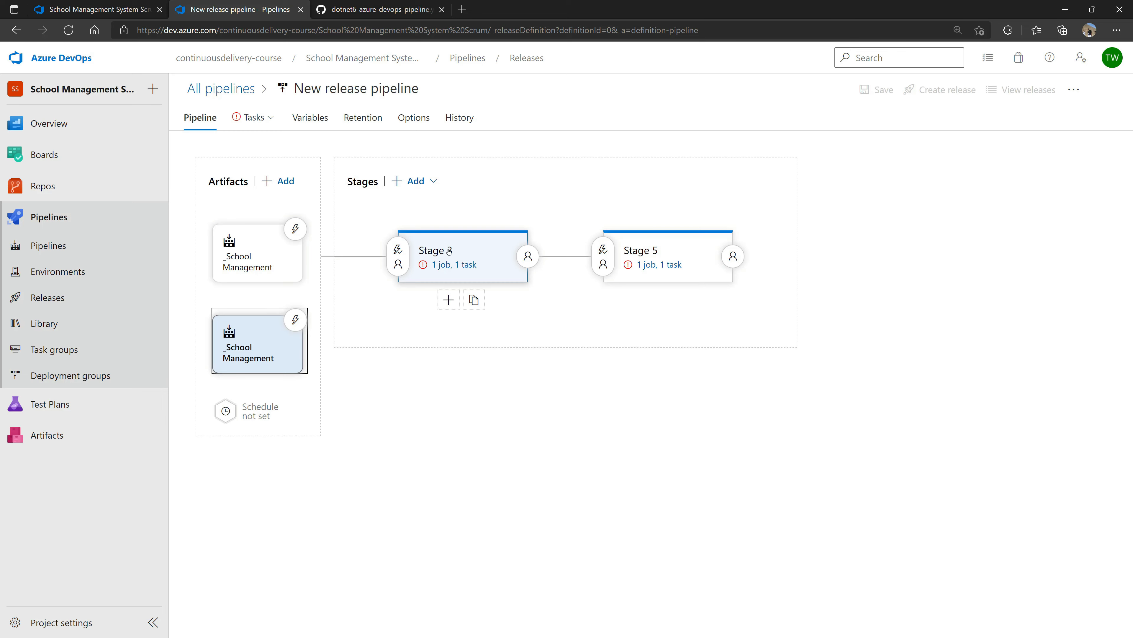
- Add a parallel stage branching from Stage 3 with the Azure App Service deployment template and close its properties
mouse_move(454, 253)
click(452, 304)
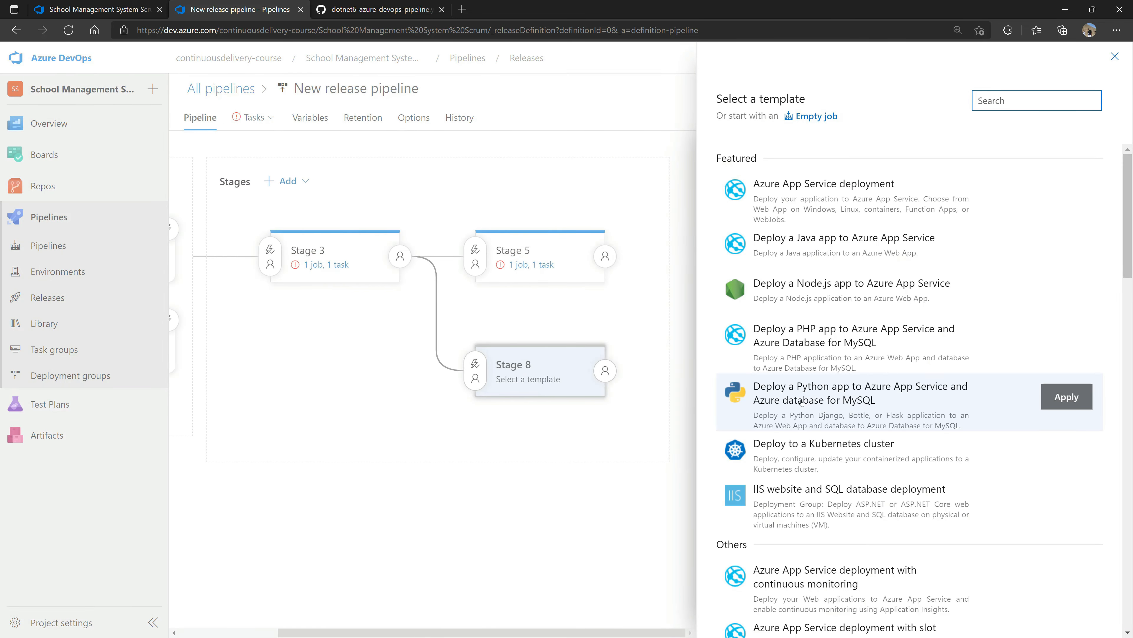
click(833, 195)
click(1066, 194)
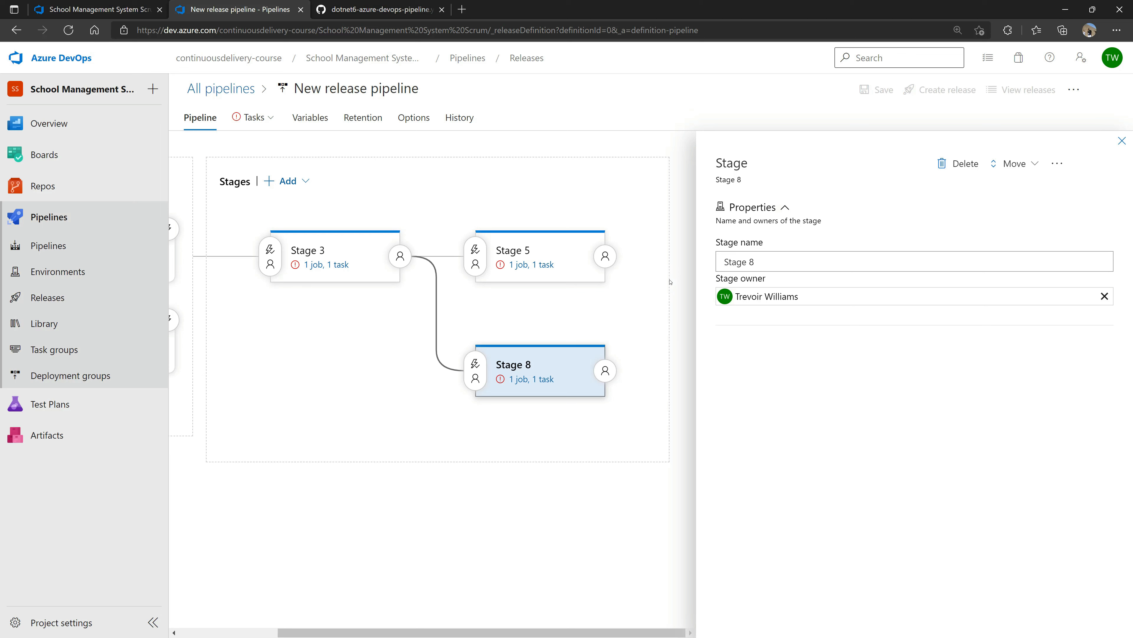
click(1121, 141)
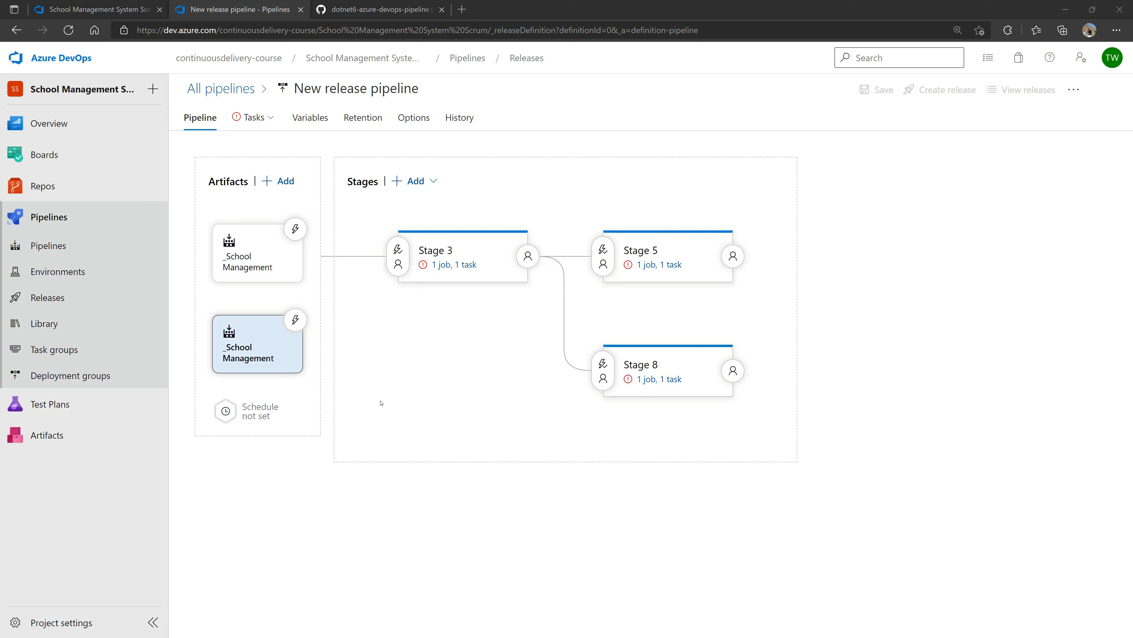
- Review the first artifact's continuous deployment trigger, enable it to view its branch filter options and disable it again
click(293, 230)
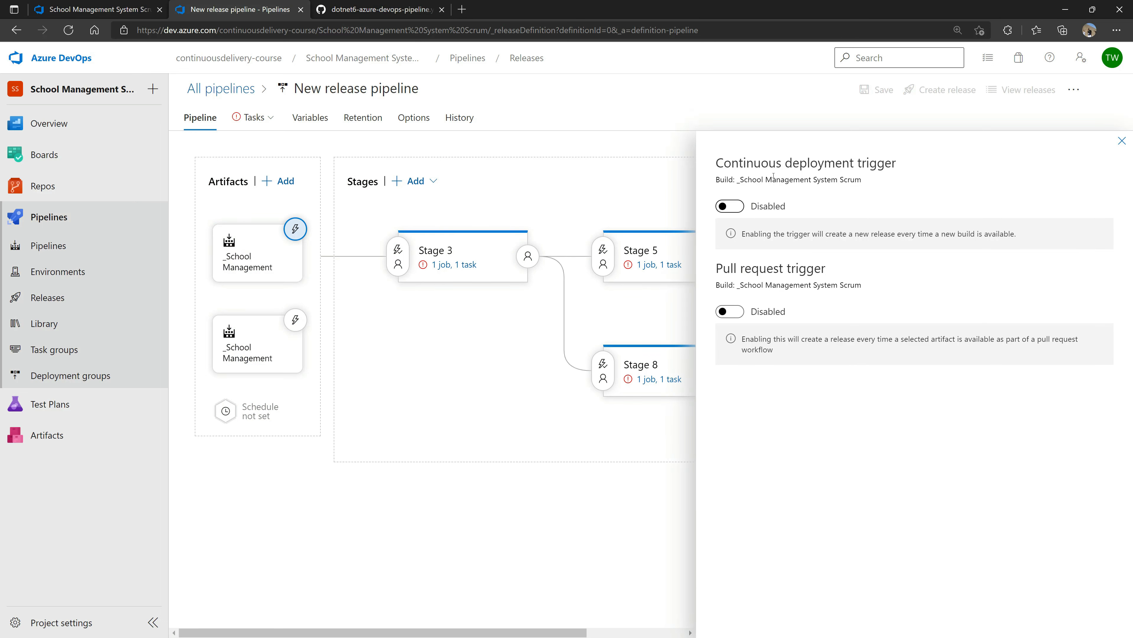
triple_click(807, 179)
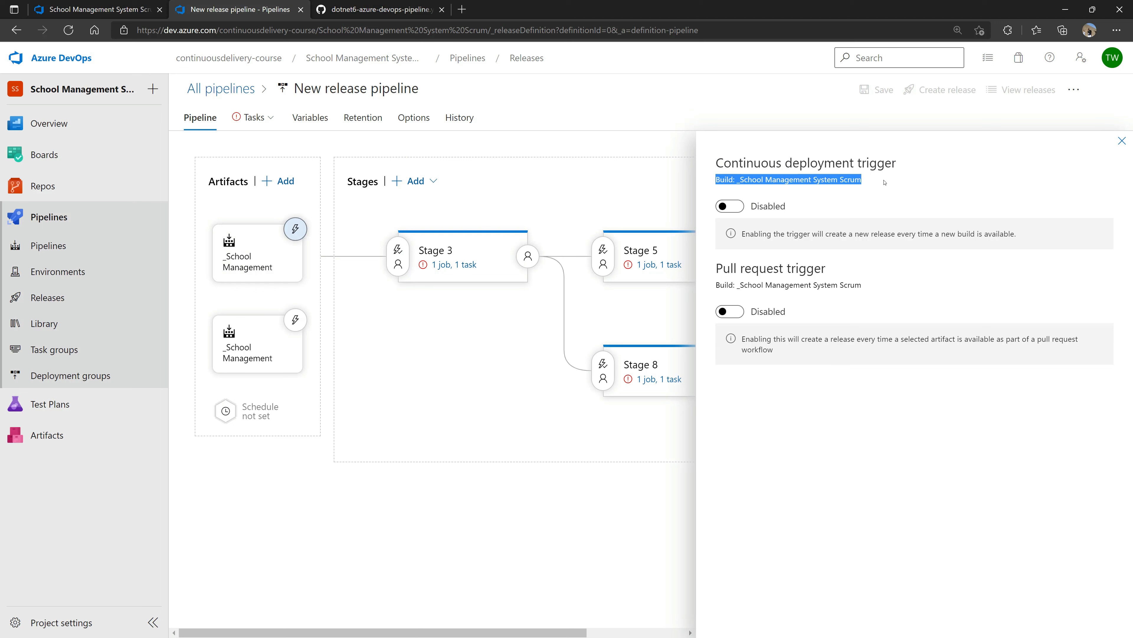
triple_click(844, 166)
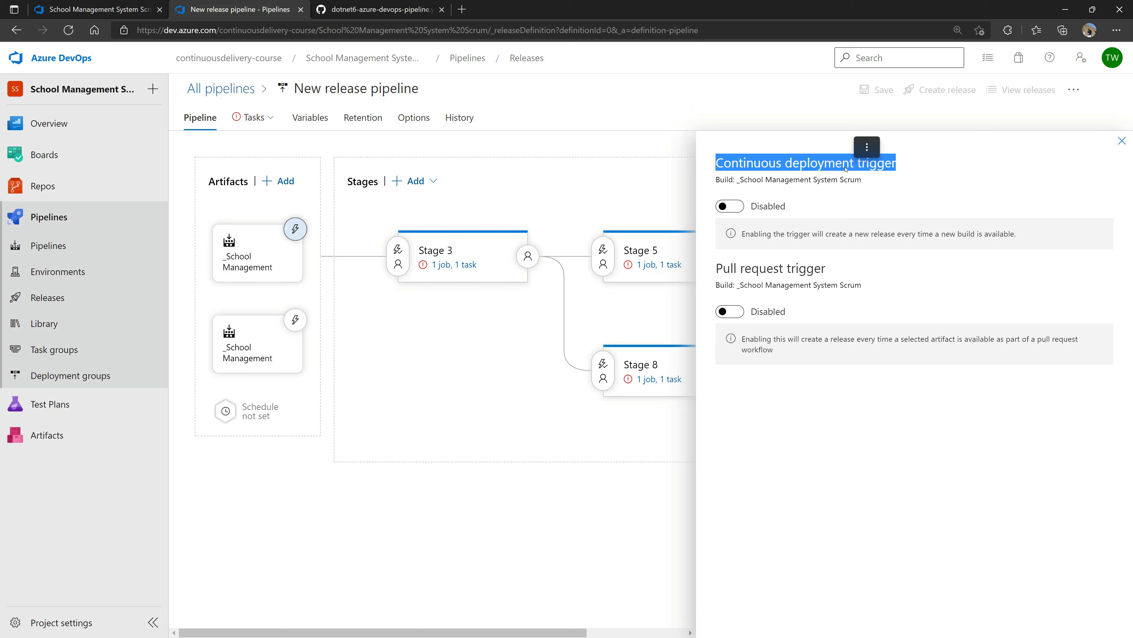
drag(742, 234, 800, 235)
click(845, 235)
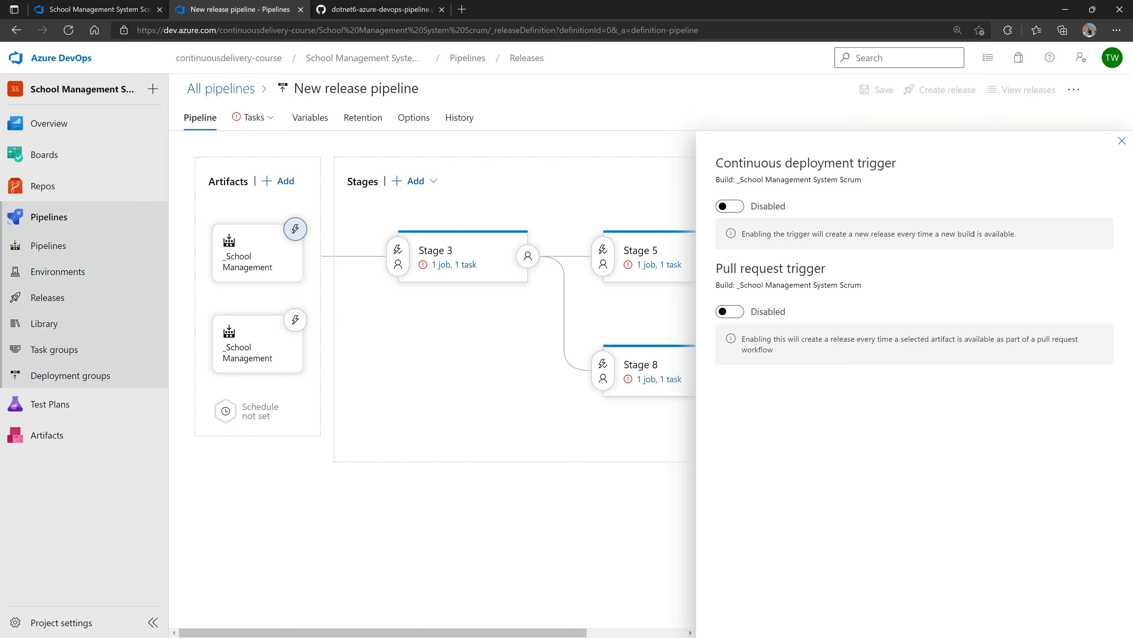
click(730, 206)
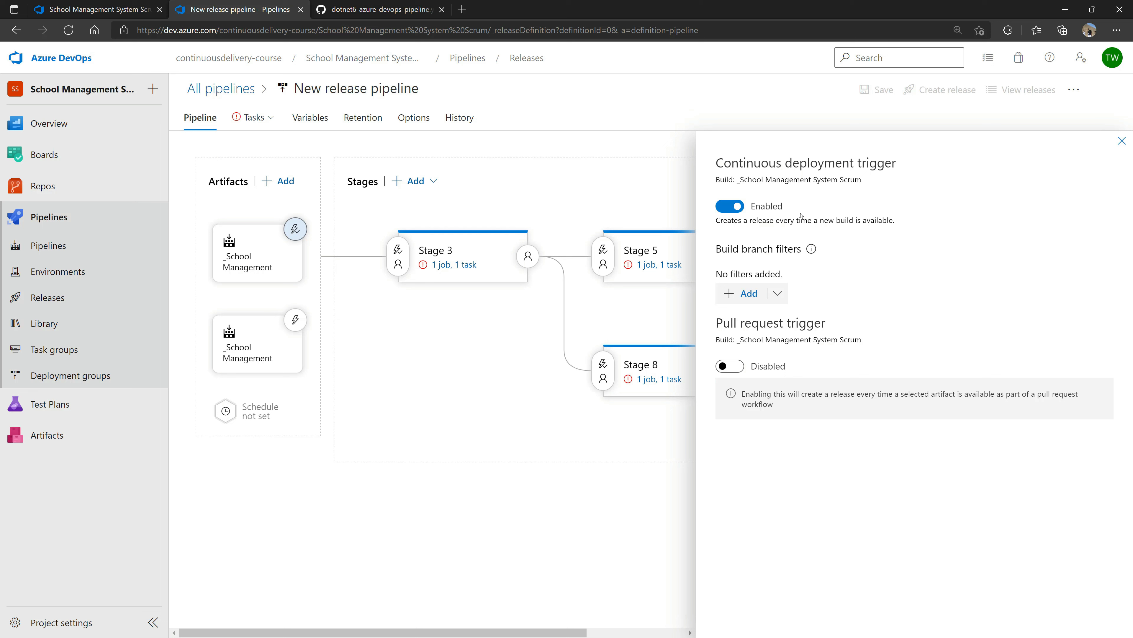
click(731, 206)
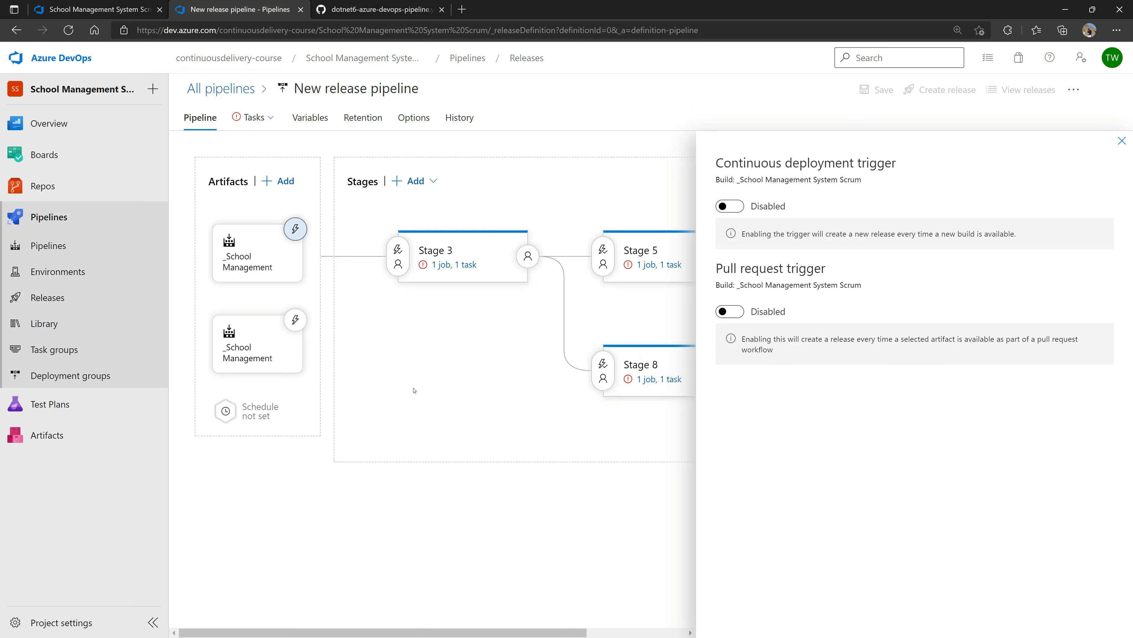
- Review the trigger choices in Stage 3's pre-deployment conditions, enable artifact filters and view the artifacts available without adding a filter
click(398, 257)
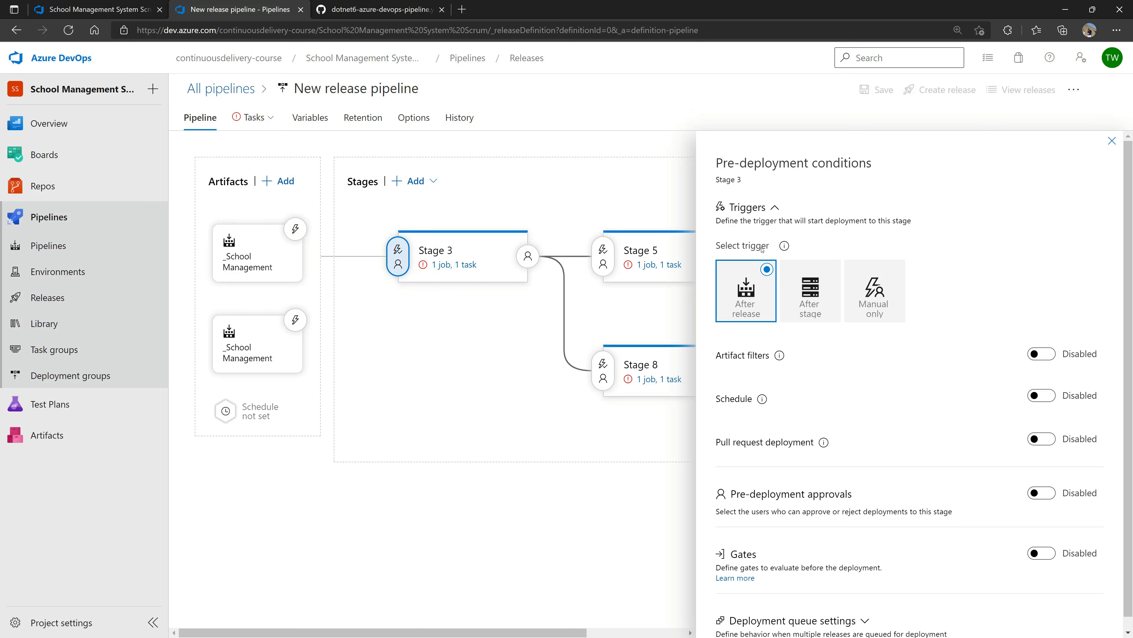
mouse_move(784, 246)
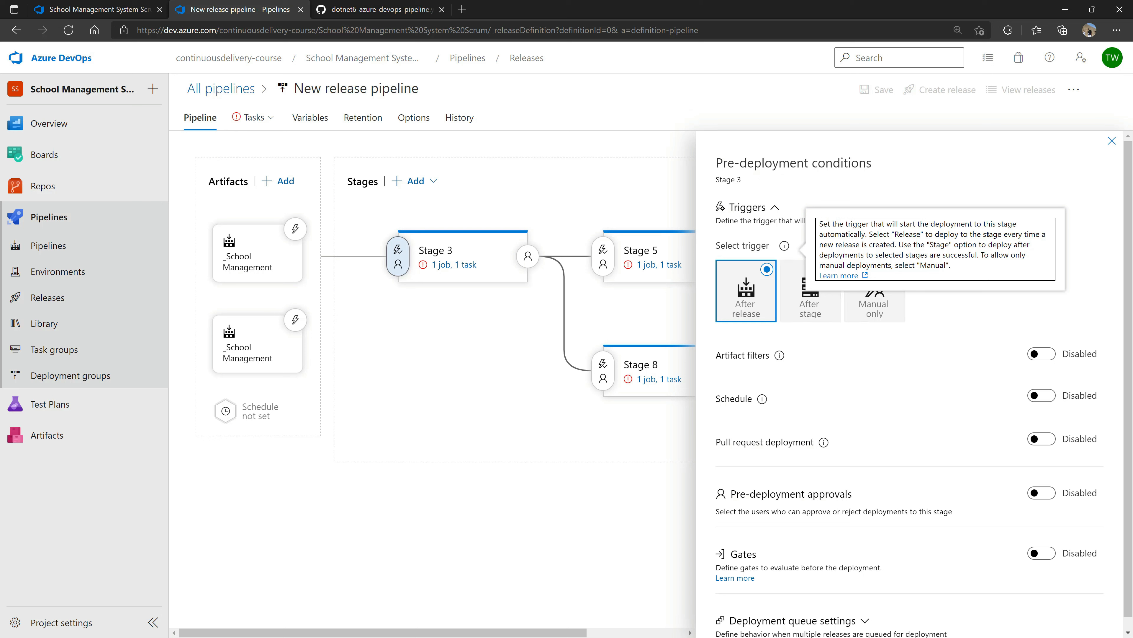
click(932, 265)
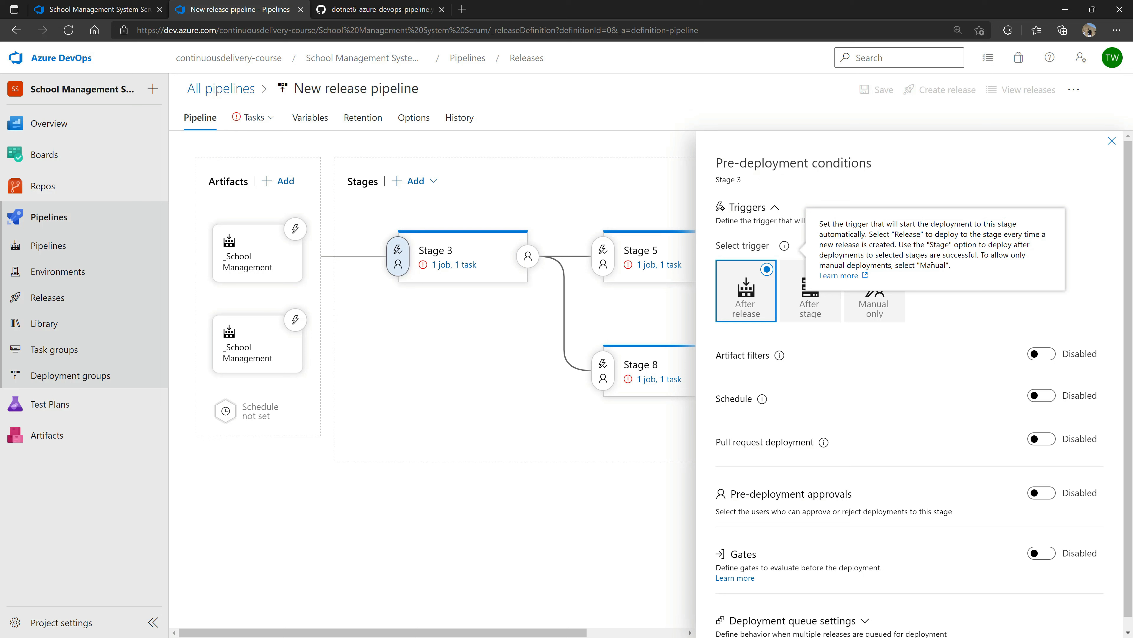
click(1041, 353)
click(993, 357)
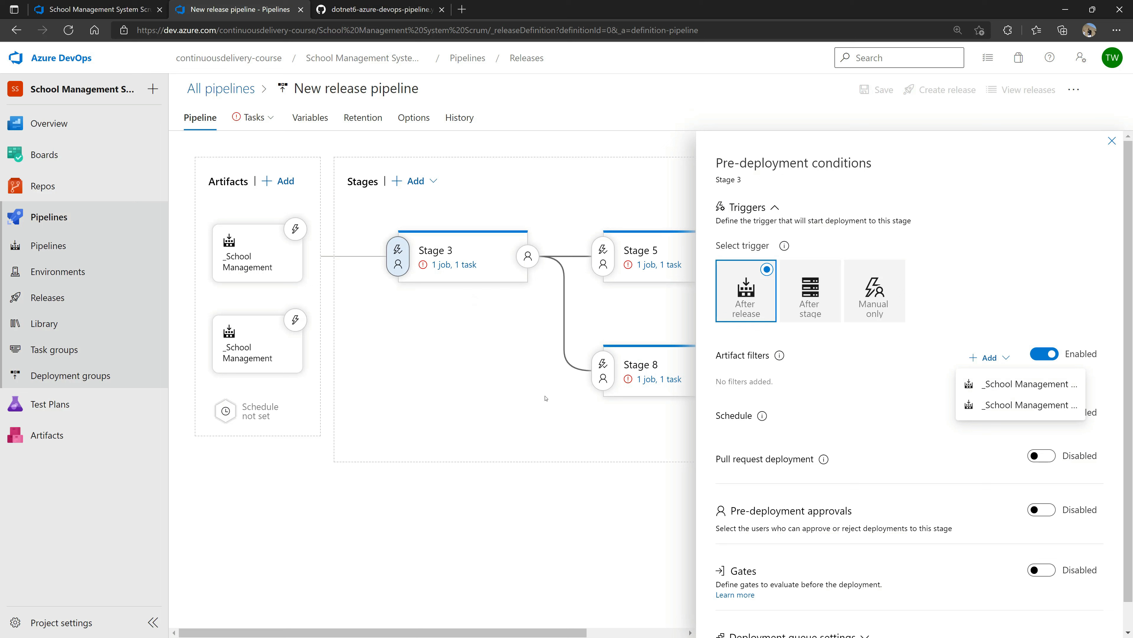
click(762, 383)
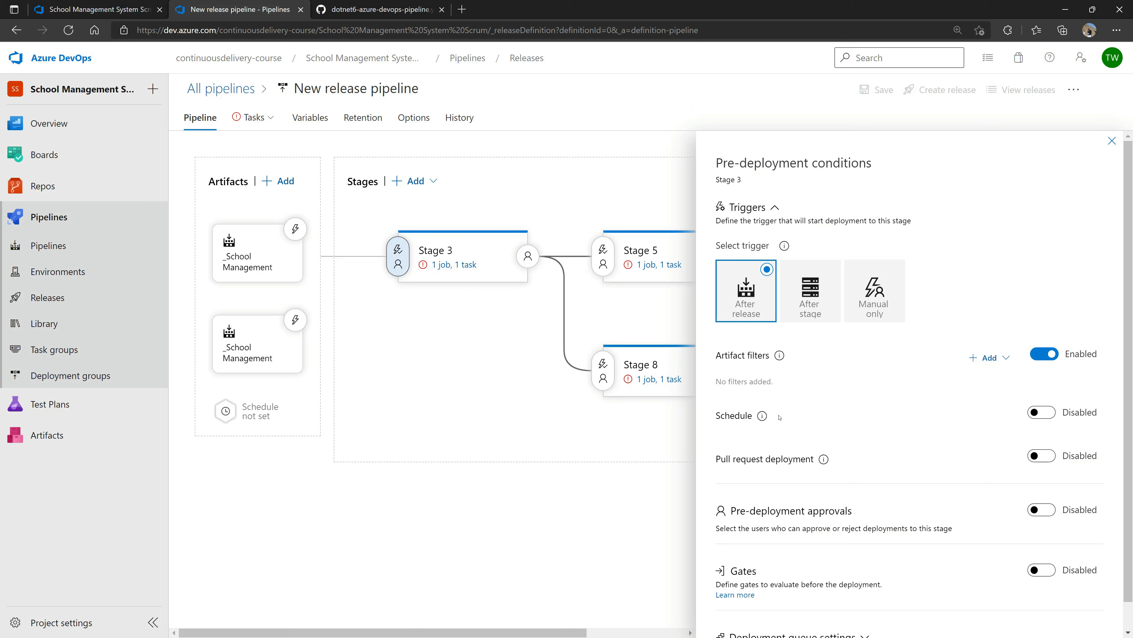
- Enable Stage 3's deployment schedule to view its options, disable it again and enable pull request deployment
click(1044, 412)
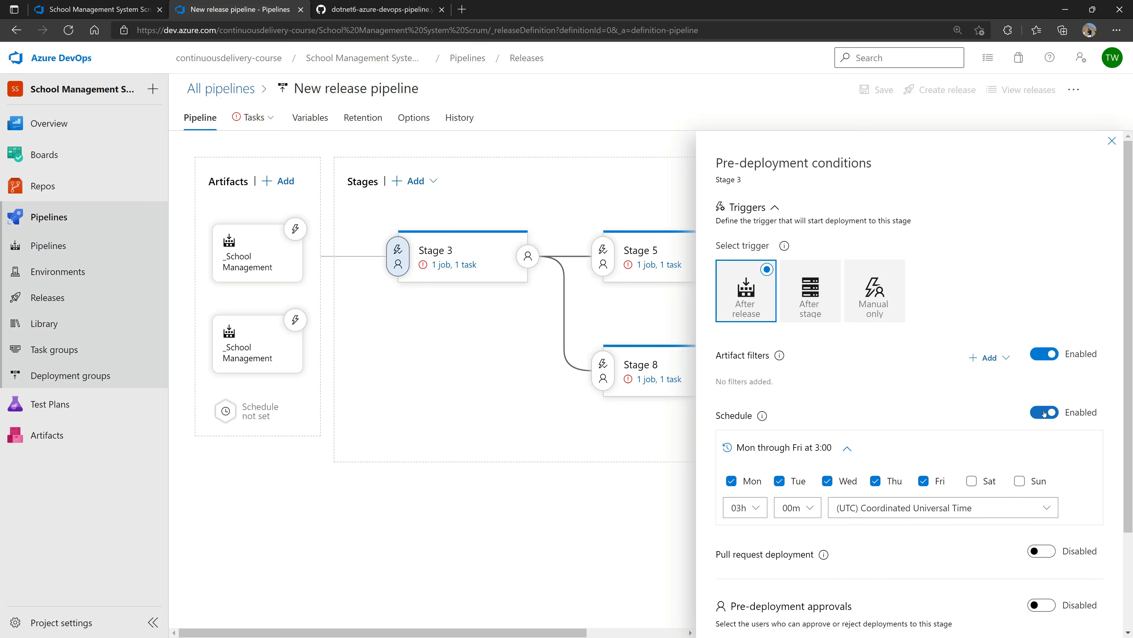
click(1044, 412)
click(721, 460)
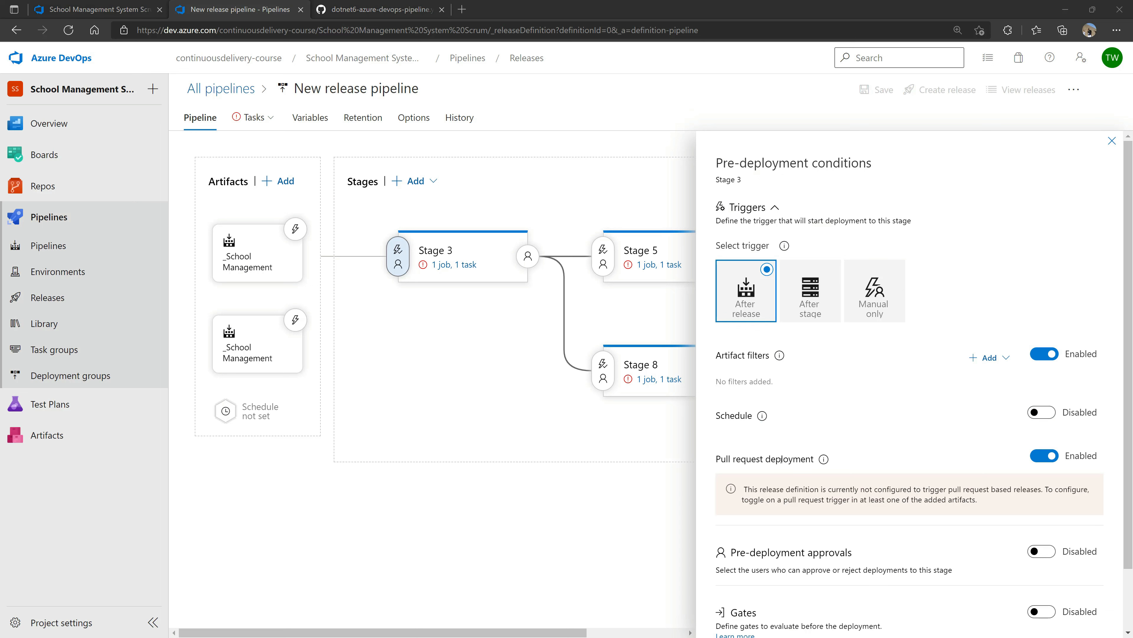
- Check the second artifact's continuous deployment and pull request triggers, and disable pull request deployment and artifact filters in Stage 3's pre-deployment conditions
drag(746, 490, 1005, 508)
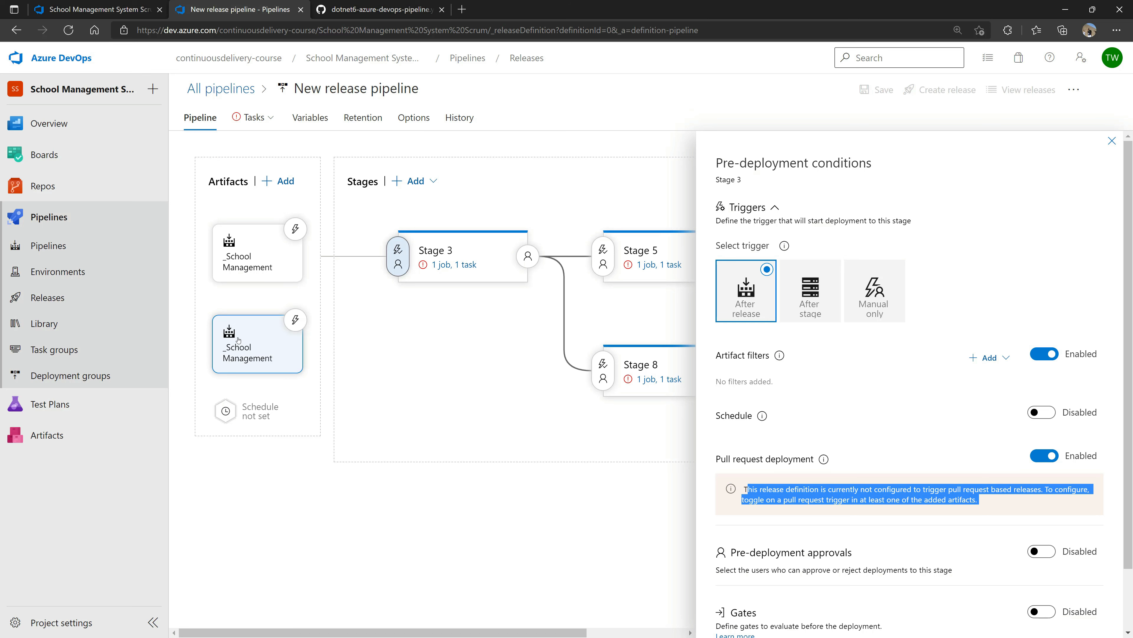
click(295, 318)
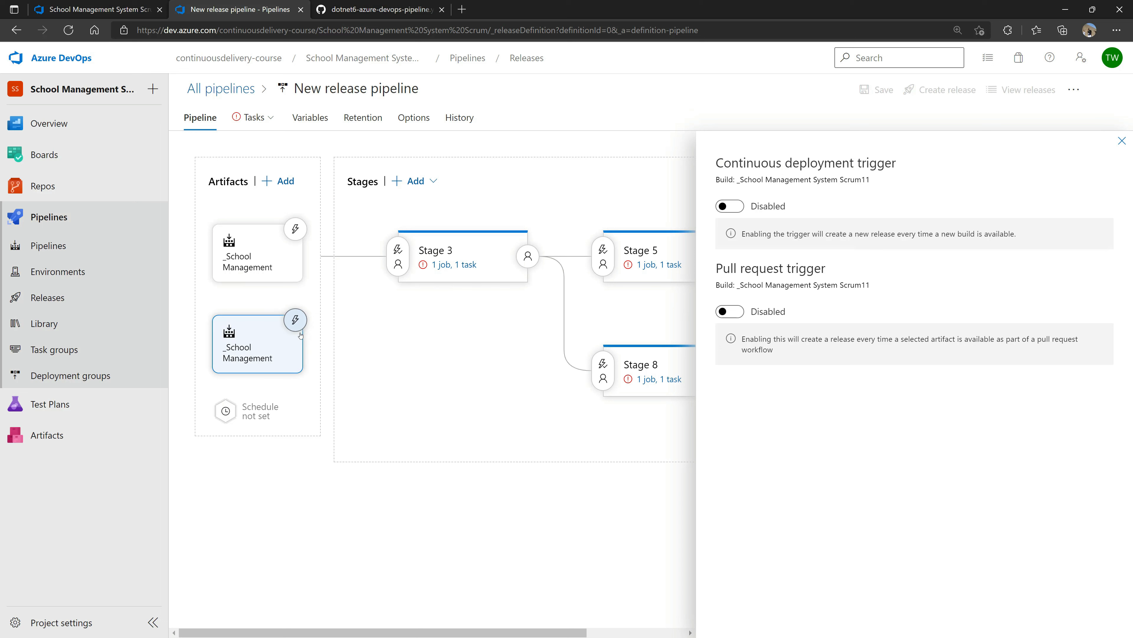
click(406, 257)
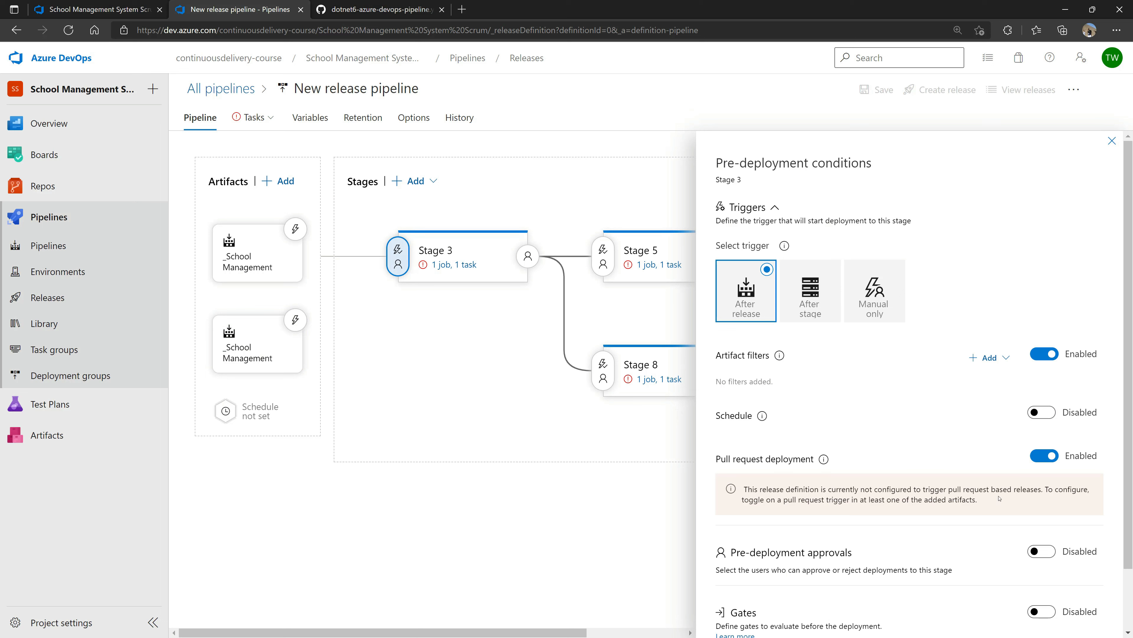
click(1056, 454)
click(1045, 354)
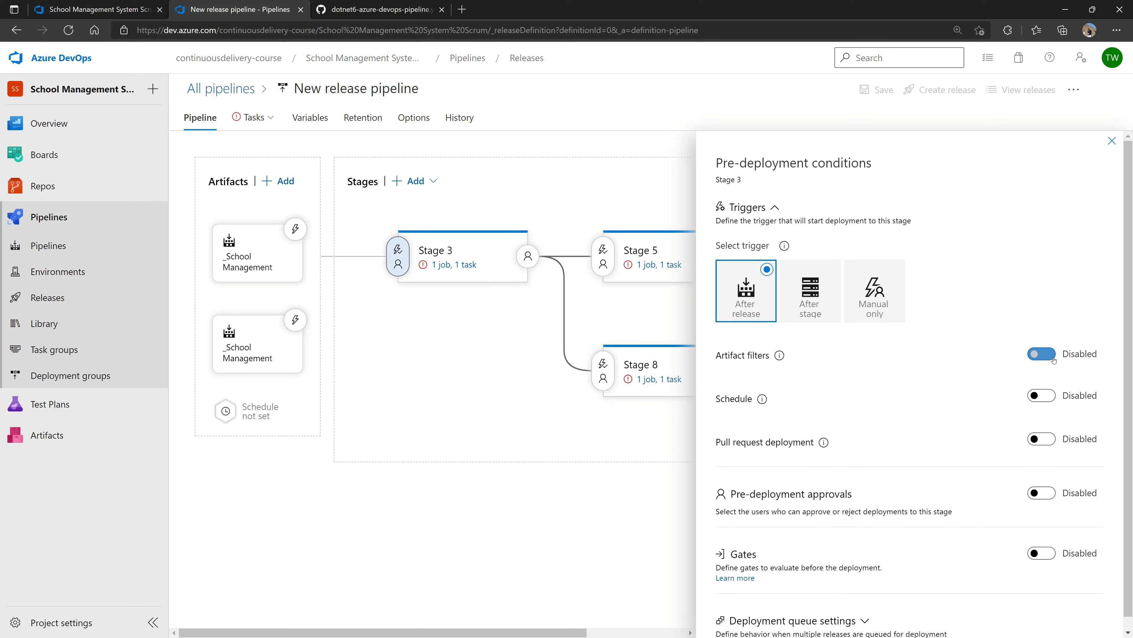
- Enable Stage 3's pre-deployment approvals to view the approver, timeout and policy options, and disable them again
scroll(847, 492, down, 1)
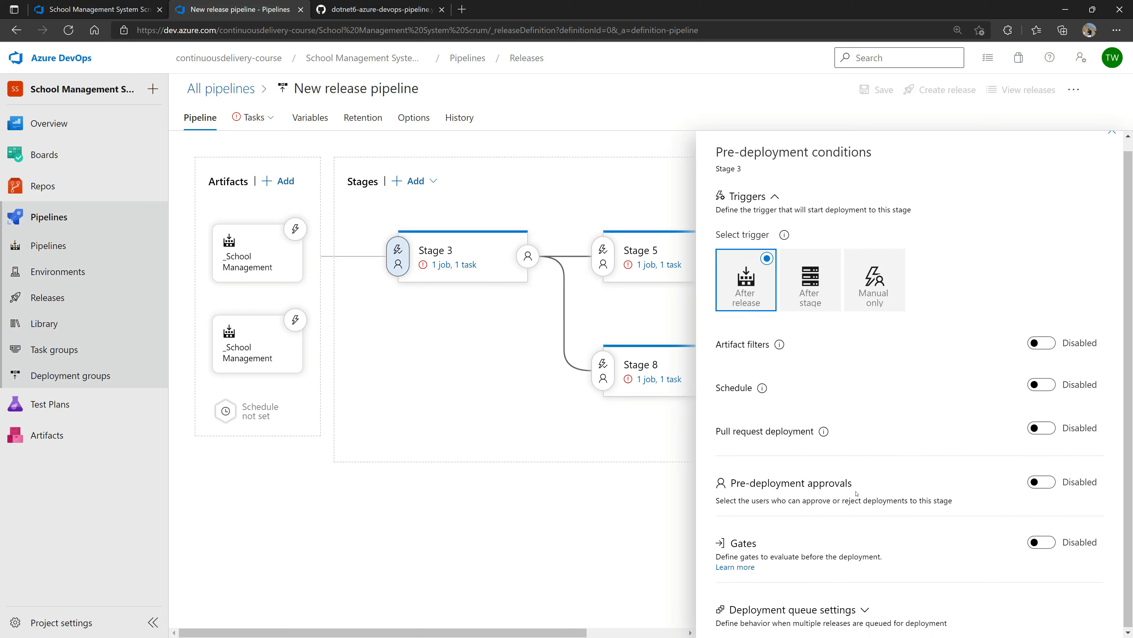
click(1040, 485)
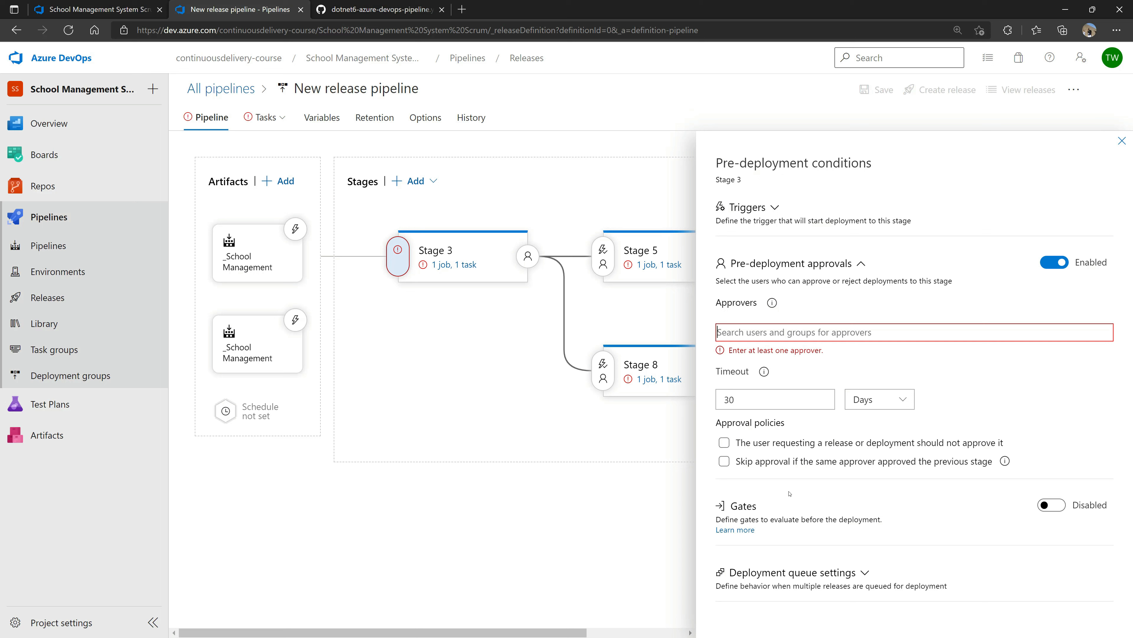
click(1055, 264)
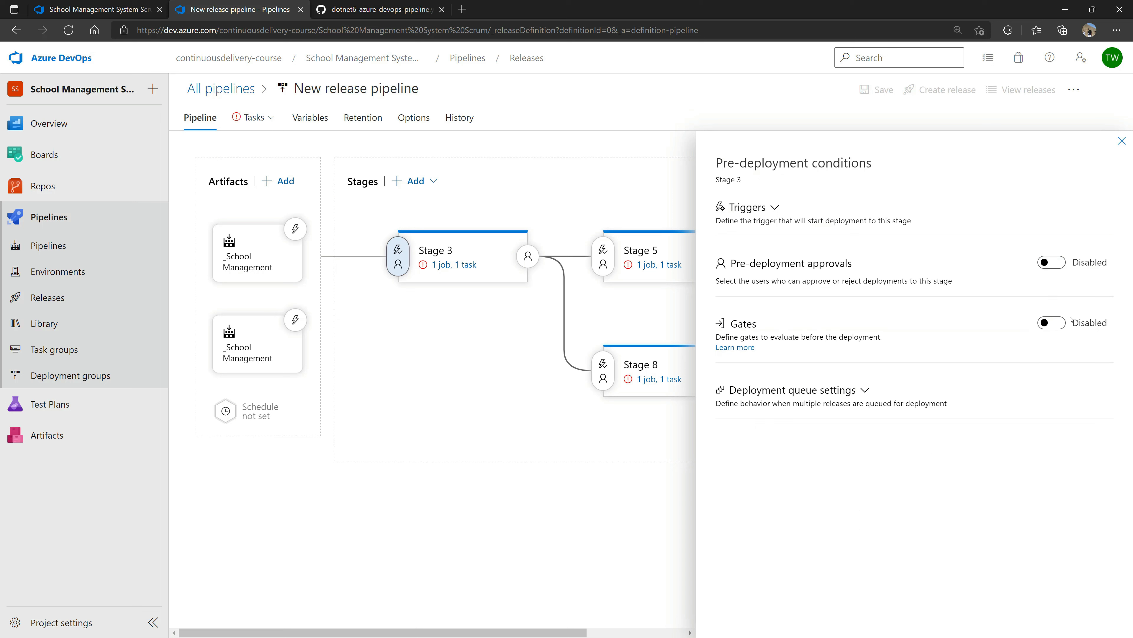
- Enable Stage 3's gates, add a Check Azure Policy compliance gate to view its settings, and remove it and disable gates again
click(1050, 322)
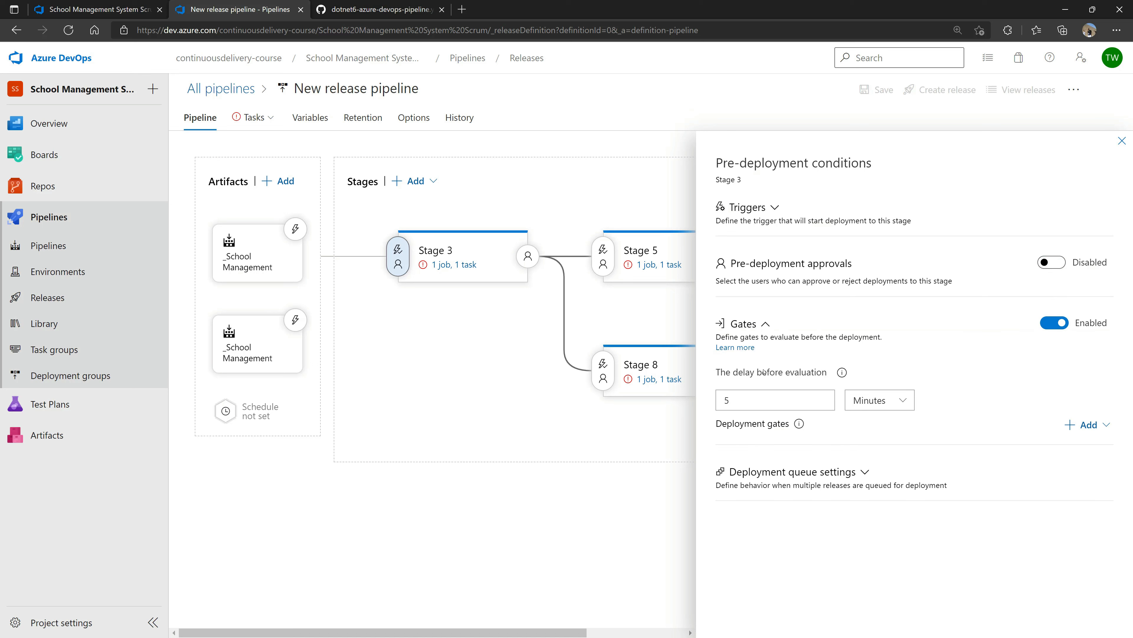
click(1084, 424)
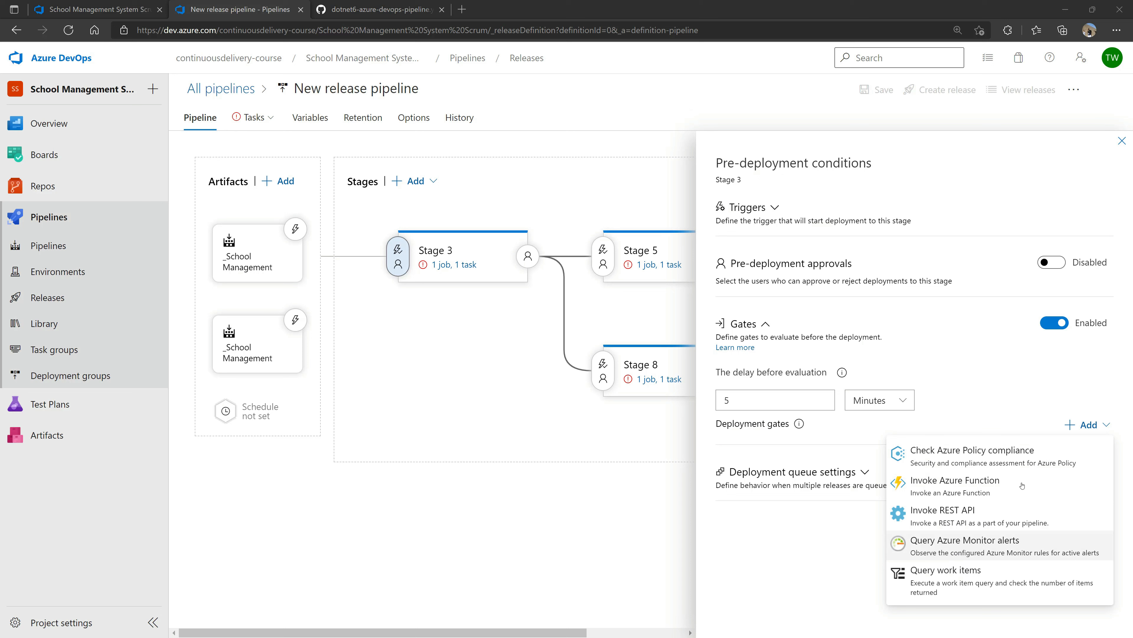
click(948, 456)
scroll(945, 483, down, 3)
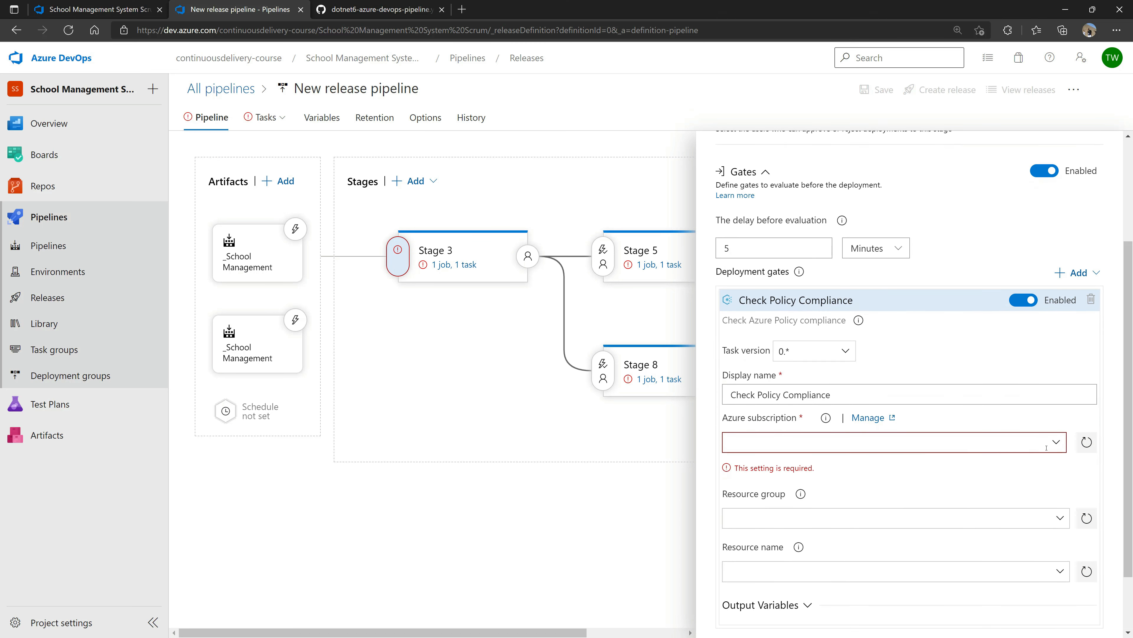
scroll(847, 435, down, 2)
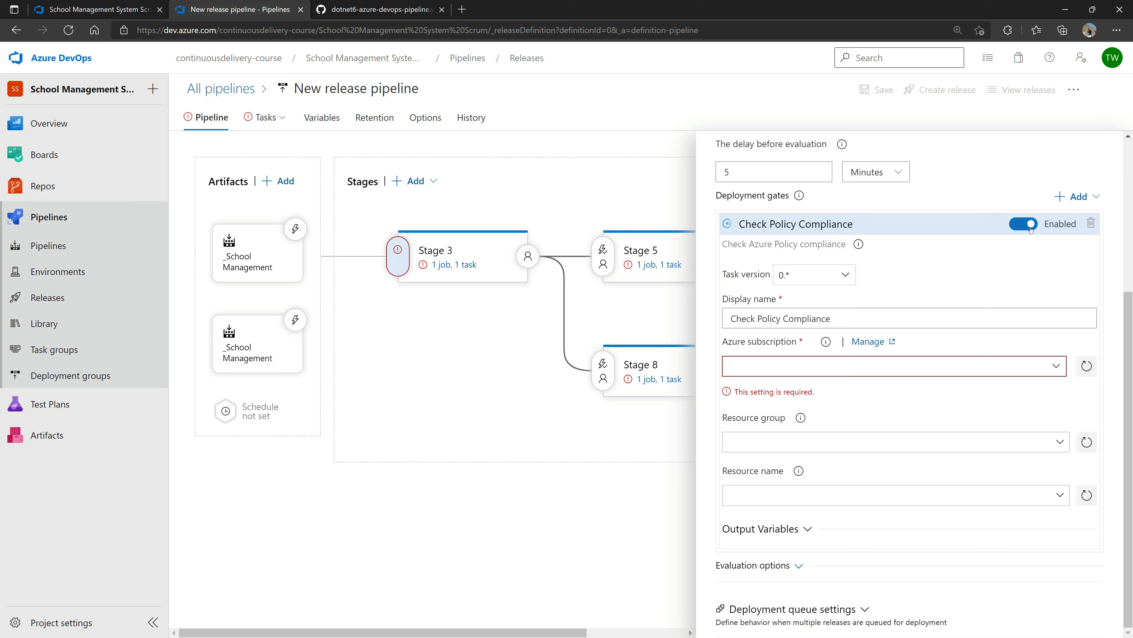
click(1093, 224)
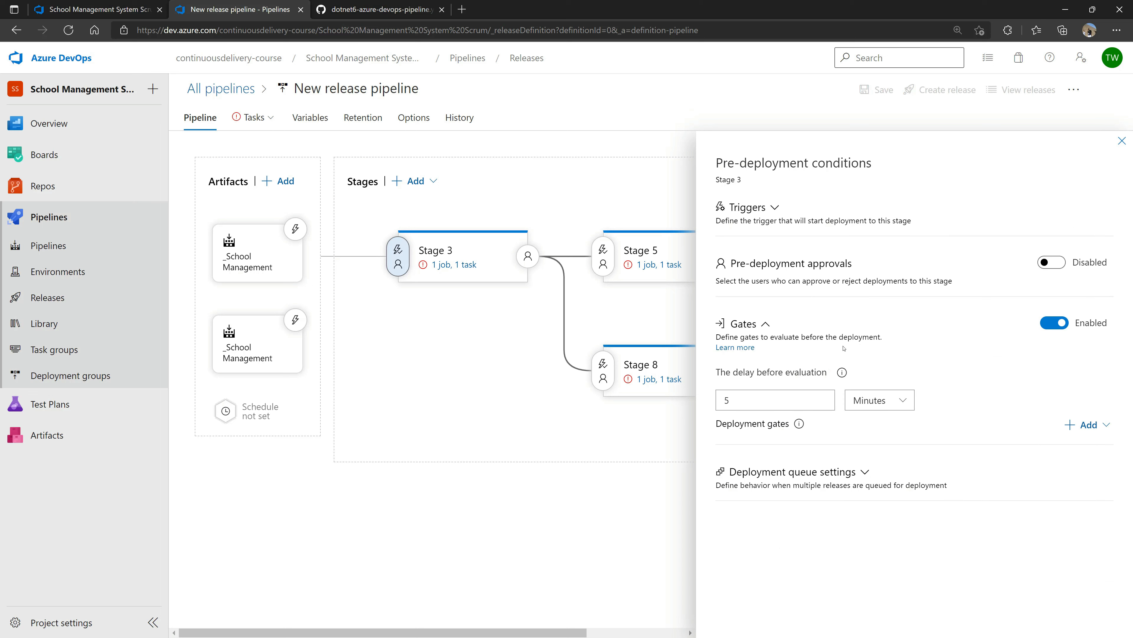
click(1056, 324)
- Review Stage 3's deployment queue settings and close its pre-deployment conditions
click(847, 390)
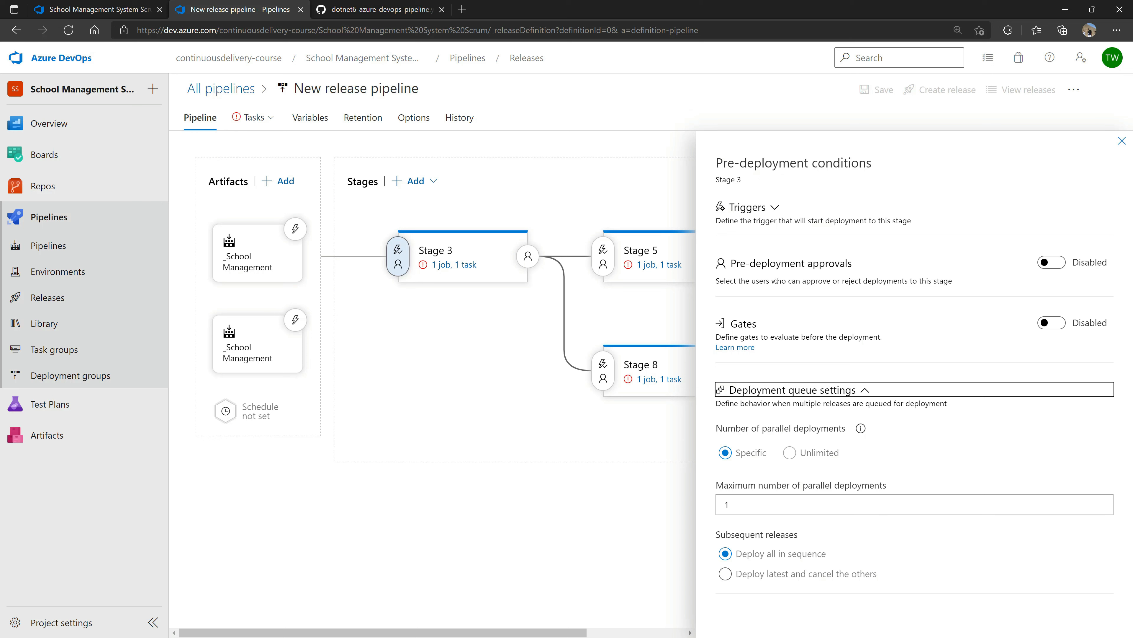
click(1122, 141)
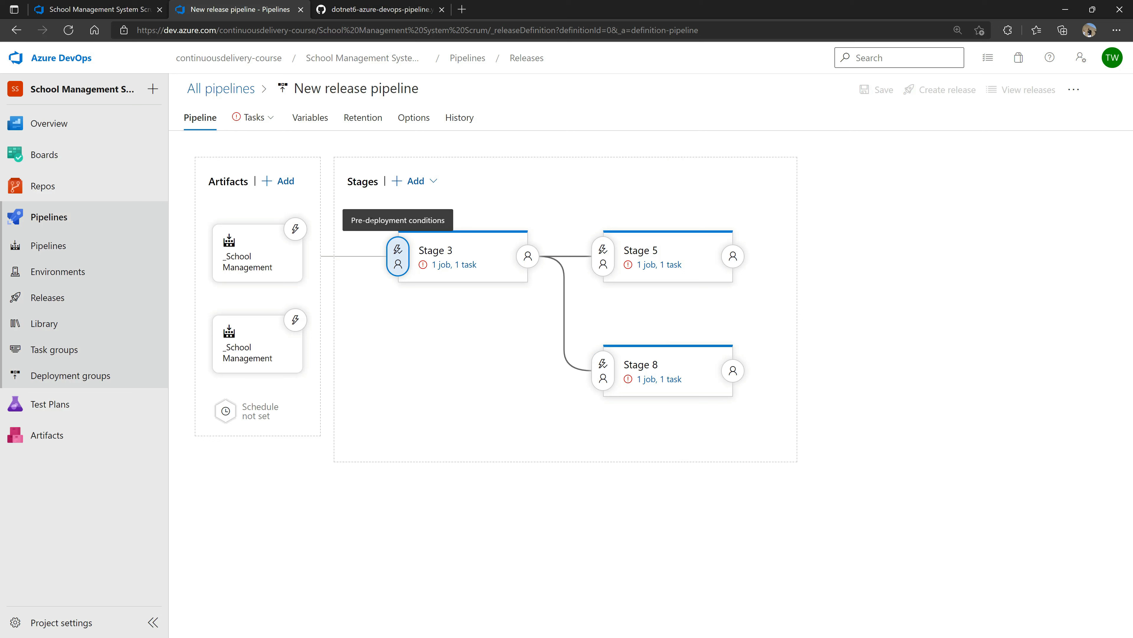
click(895, 237)
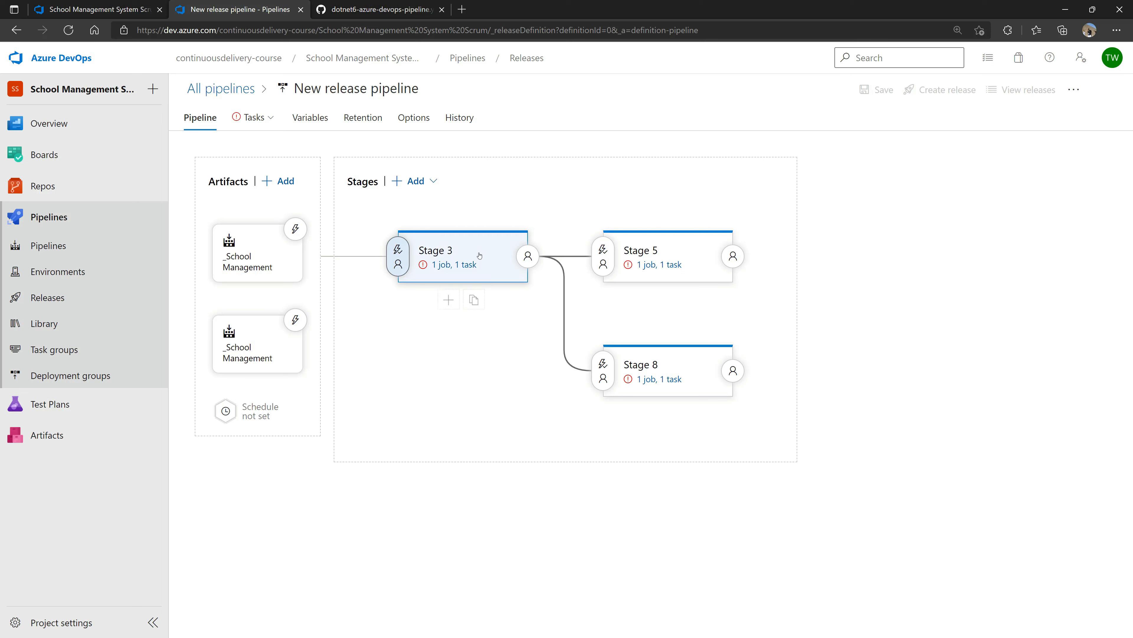
- Open Stage 3's job and task configuration and view the list of stages whose tasks can be configured
click(454, 264)
click(264, 119)
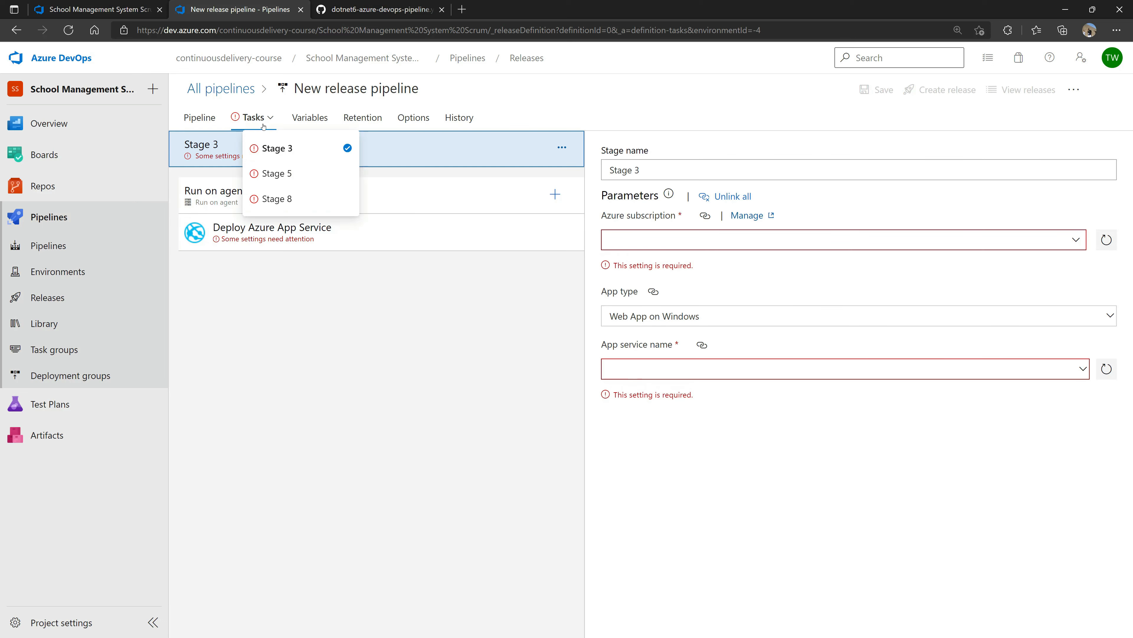
click(288, 356)
click(270, 118)
click(252, 140)
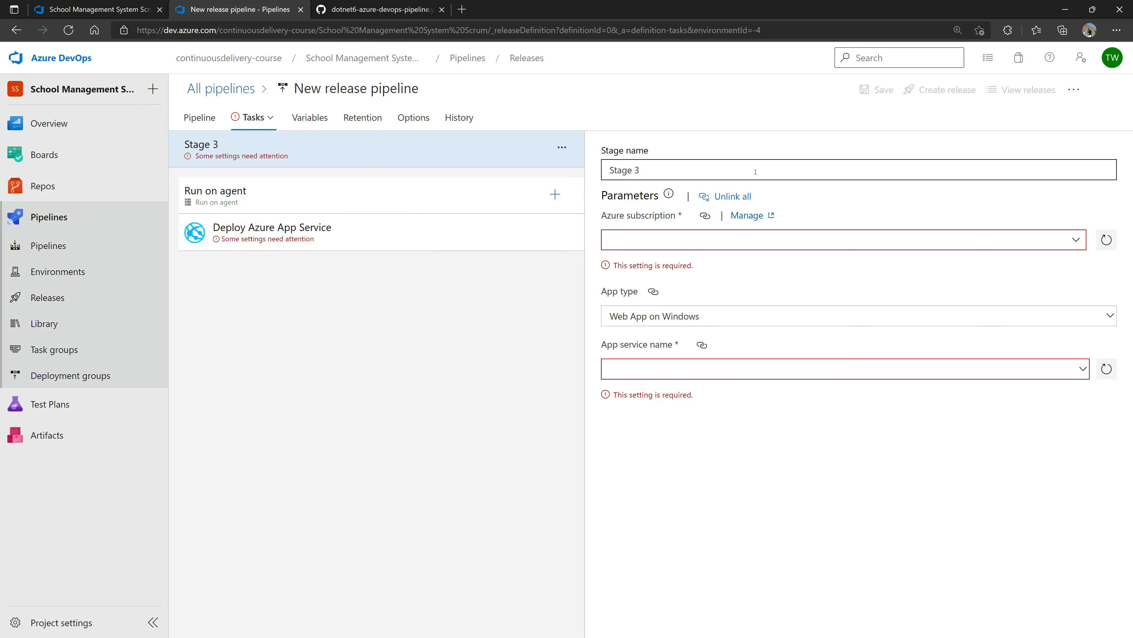
- Select Pay-As-You-Go Dev/Test as Stage 3's Azure subscription without authorizing it, and review the Deploy Azure App Service task's settings
click(1075, 239)
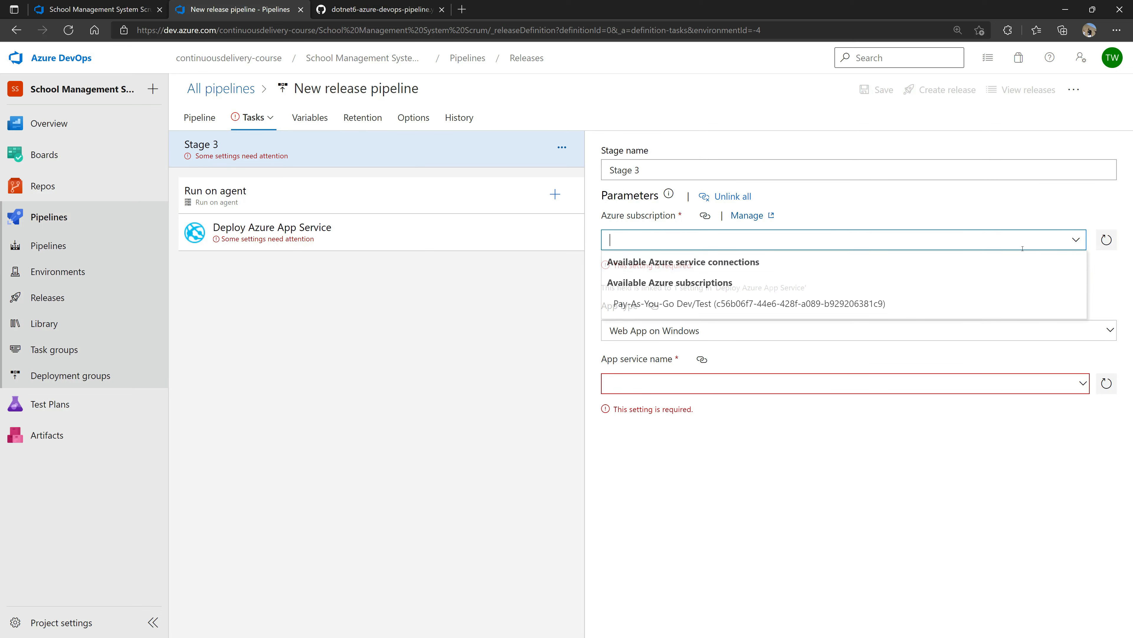
click(744, 304)
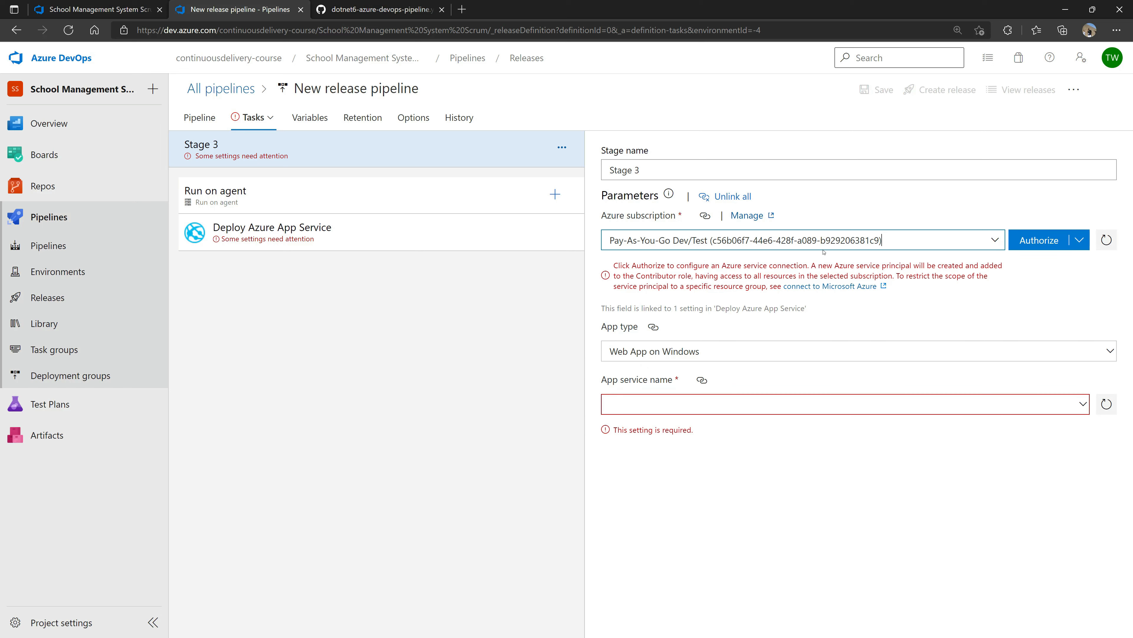
click(747, 275)
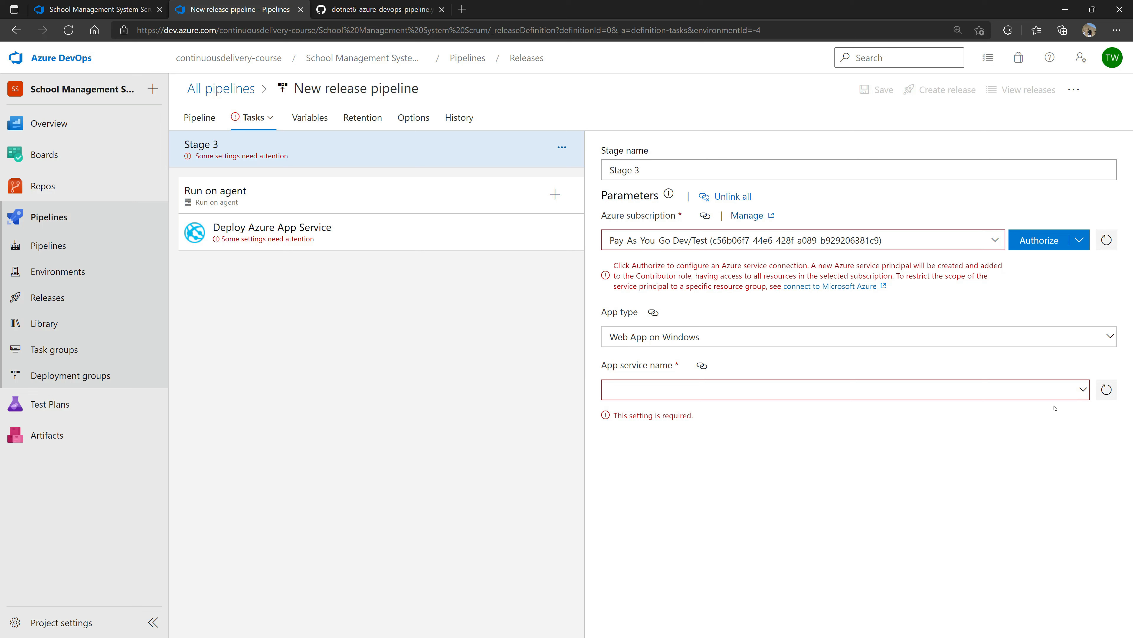
click(421, 249)
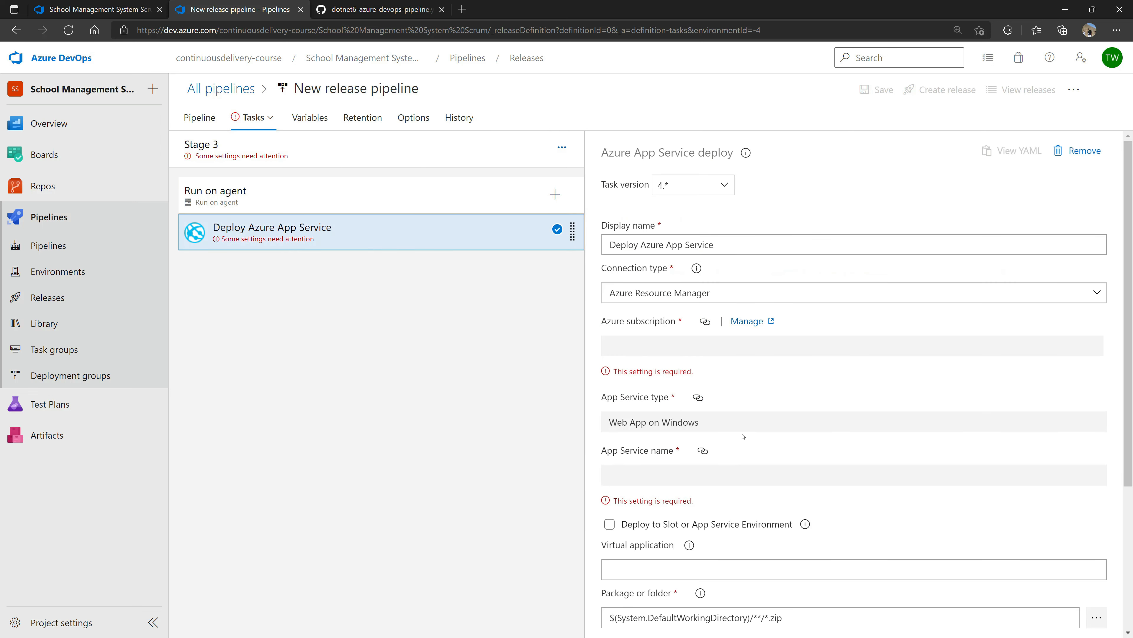
scroll(743, 436, down, 5)
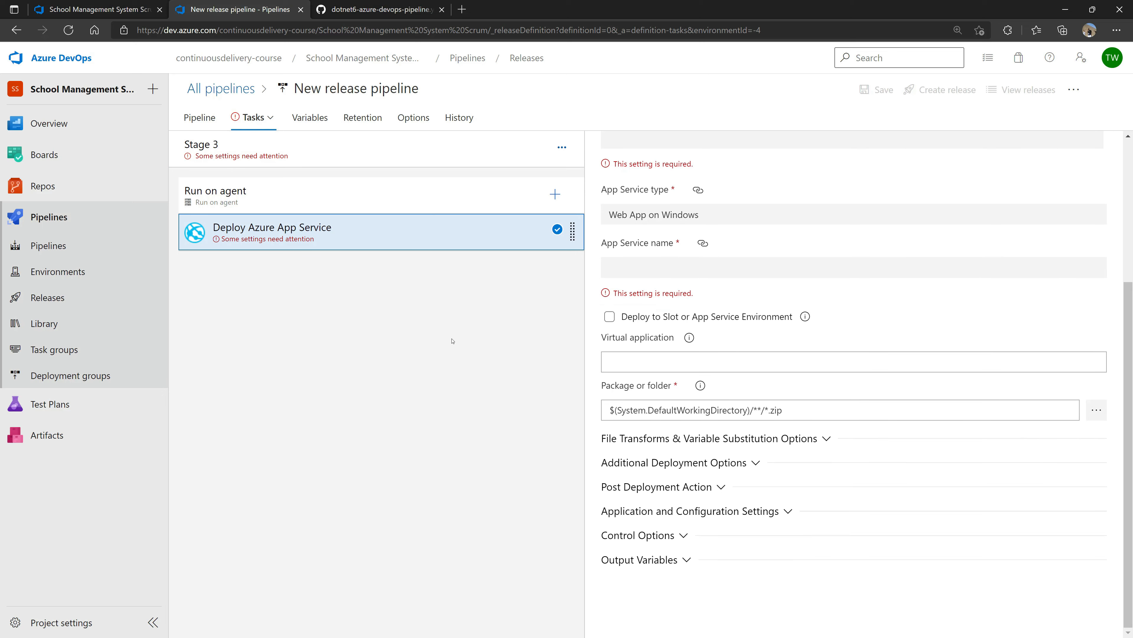
- Leave the pipeline without saving and create a new release pipeline whose first stage uses the IIS website deployment template
click(224, 89)
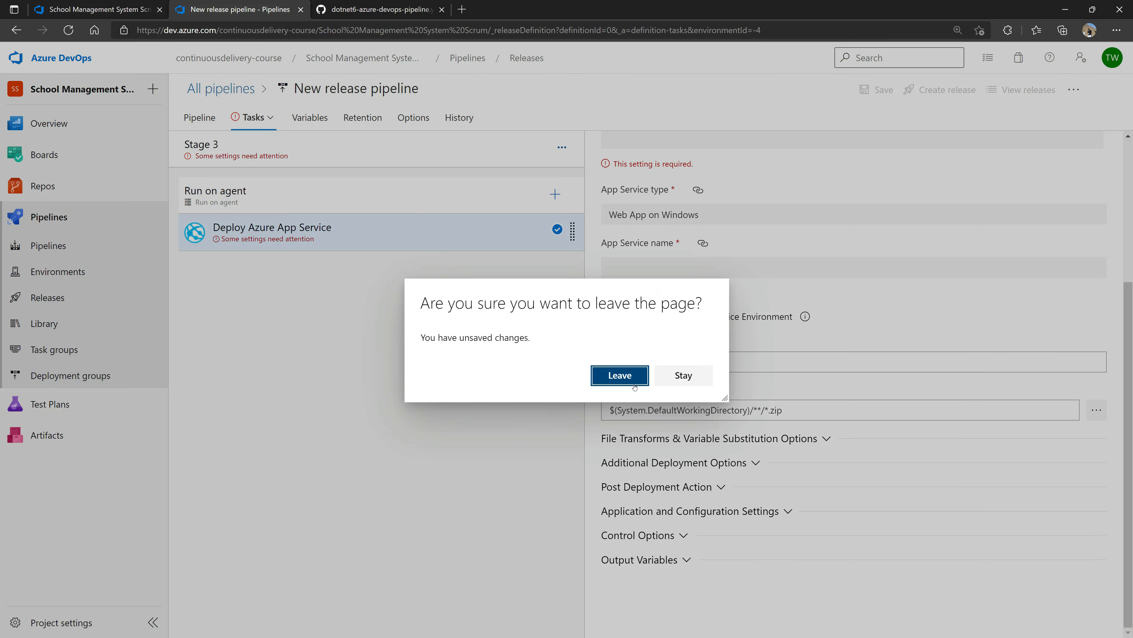
click(629, 377)
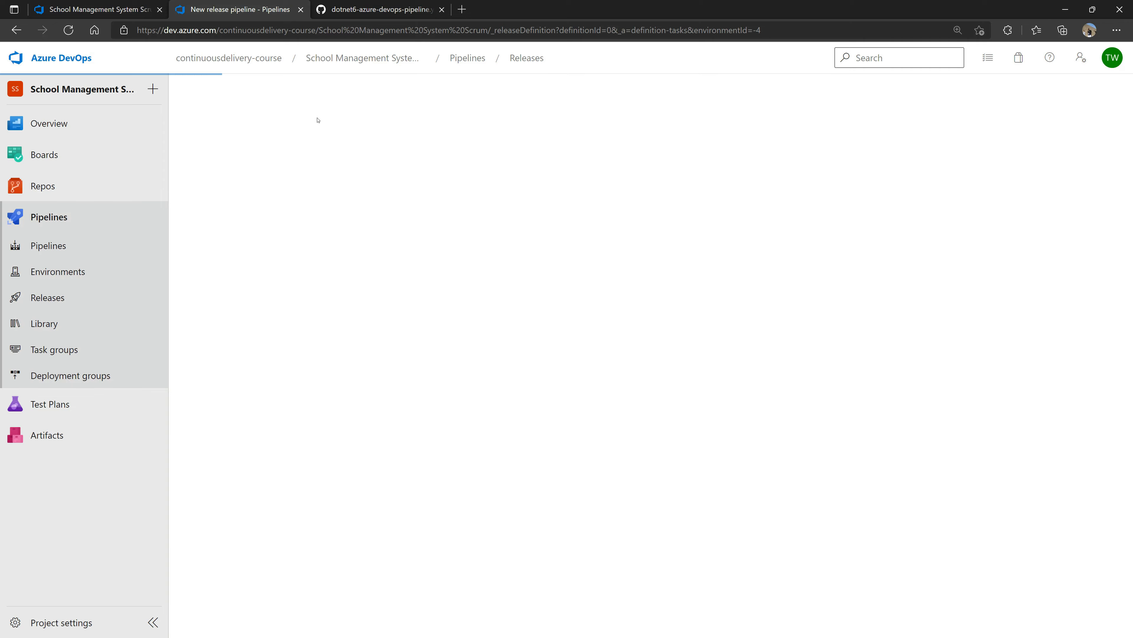
click(645, 374)
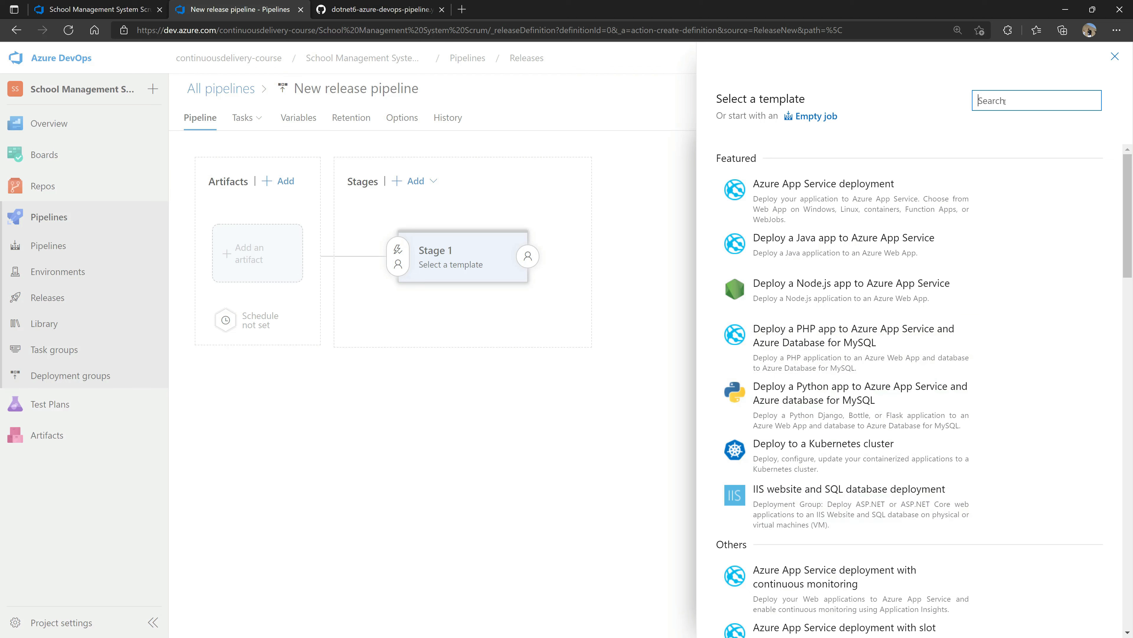
text(iis)
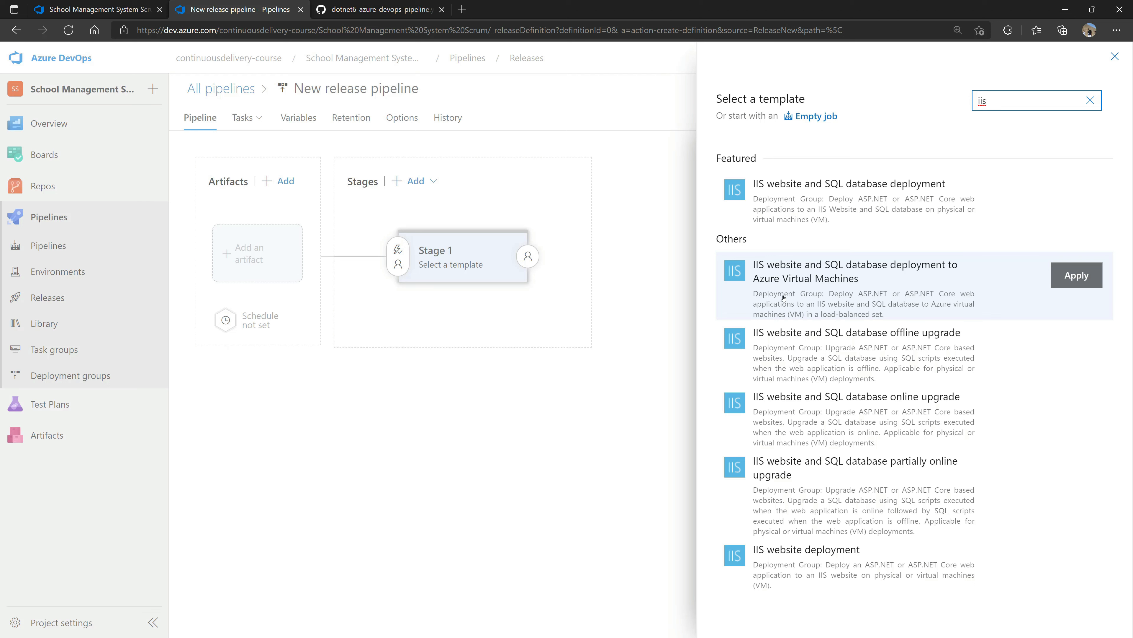
click(875, 583)
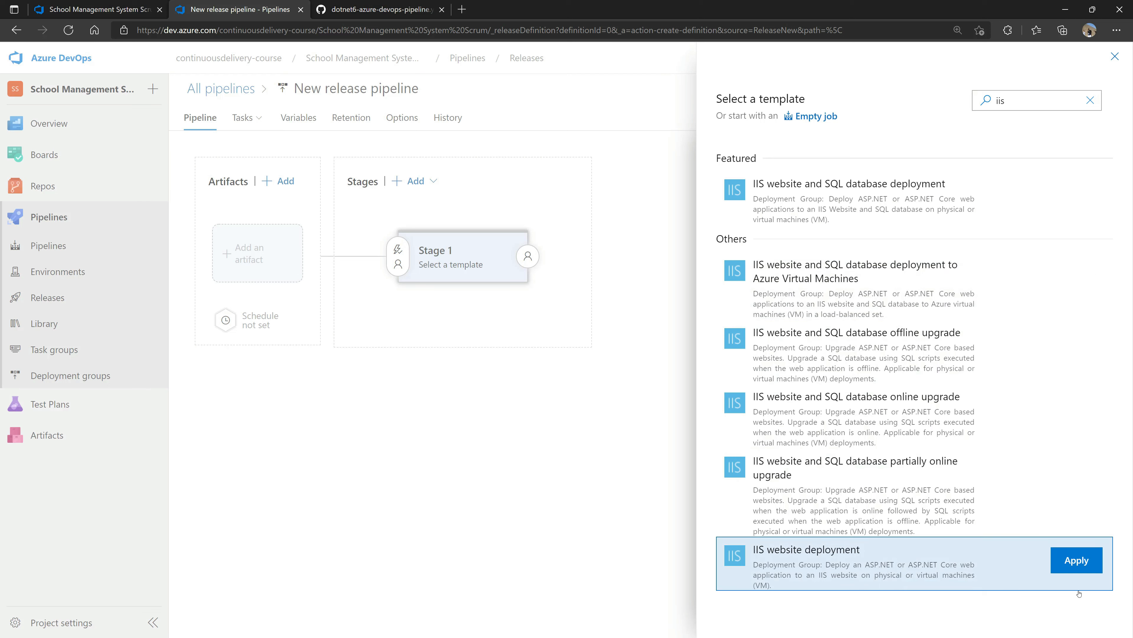
click(1077, 566)
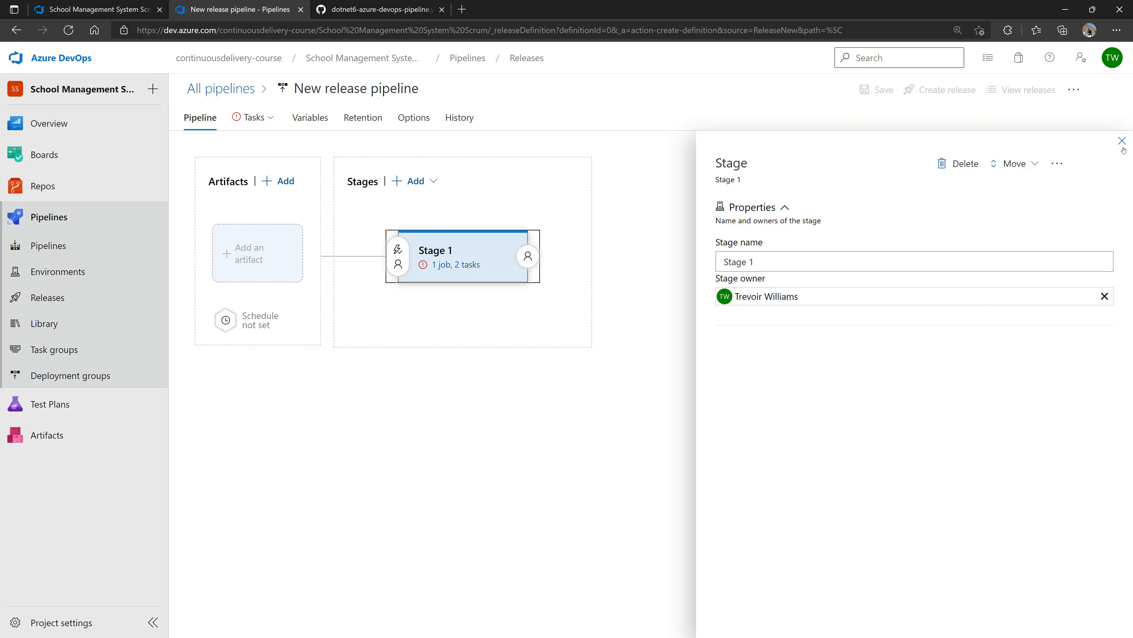
- Start adding an artifact and review all source types, including the settings for the GitHub and Azure Repos sources
click(286, 247)
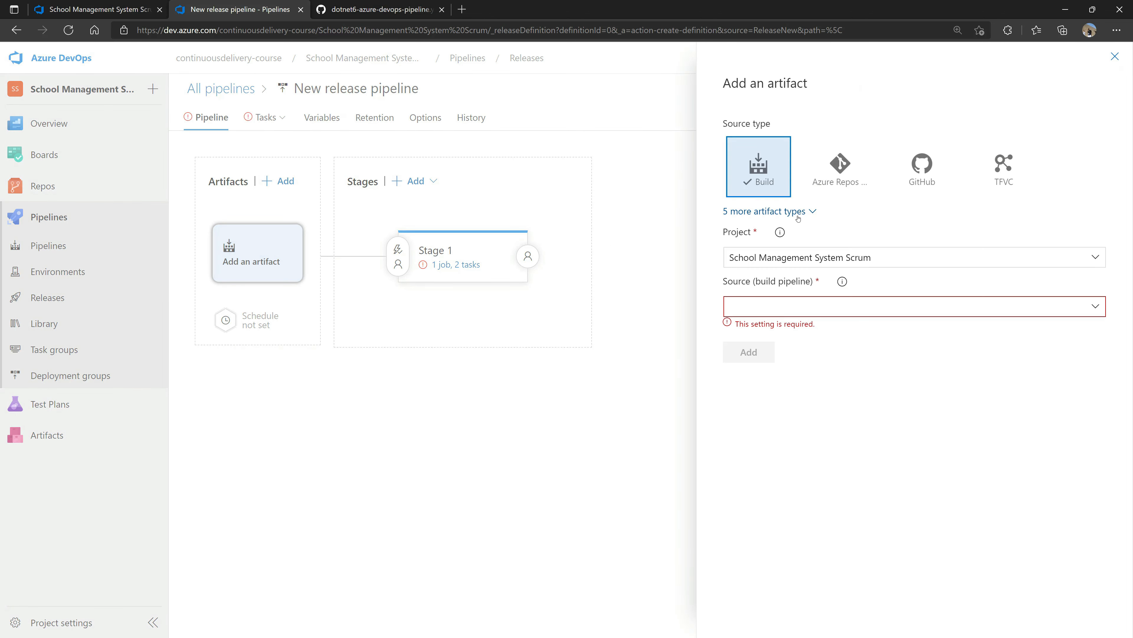
click(799, 212)
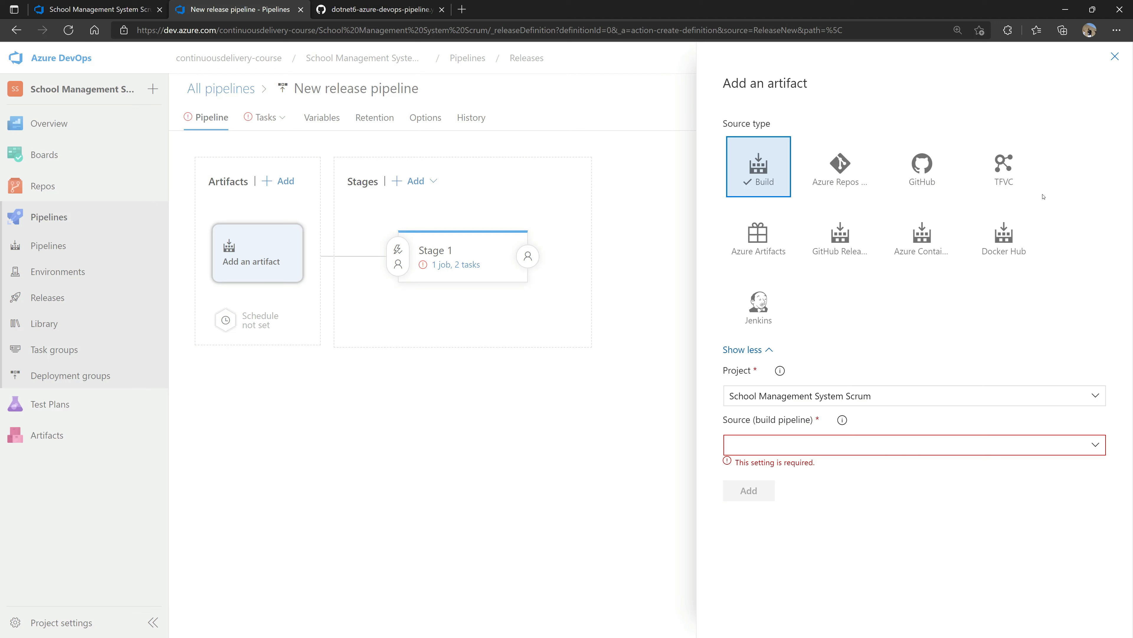
click(924, 168)
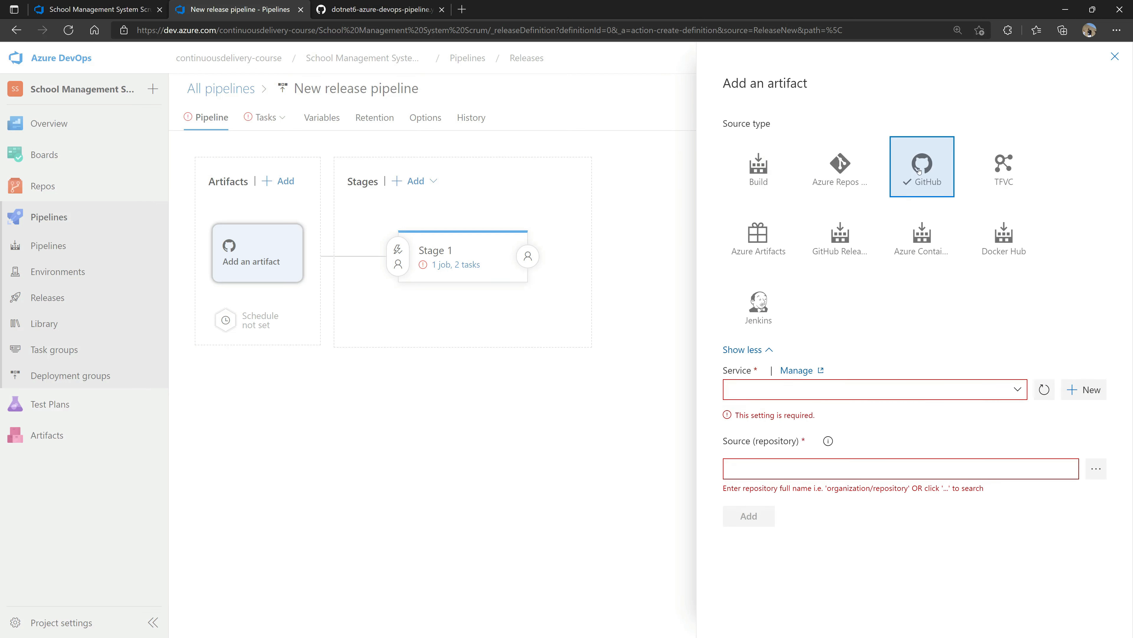
click(839, 167)
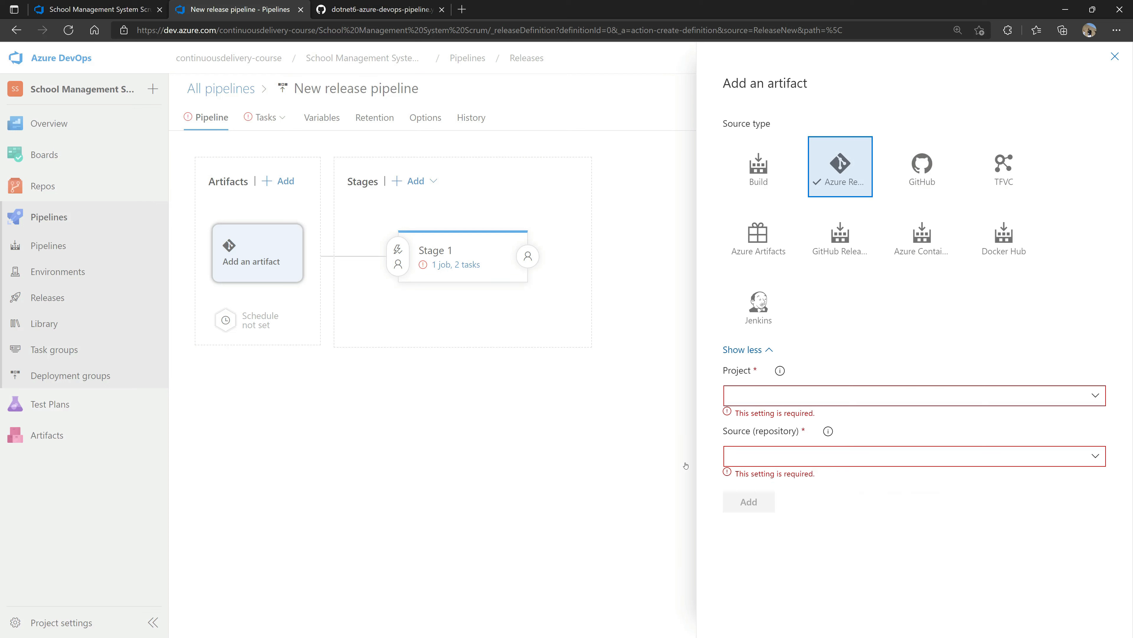
click(1092, 397)
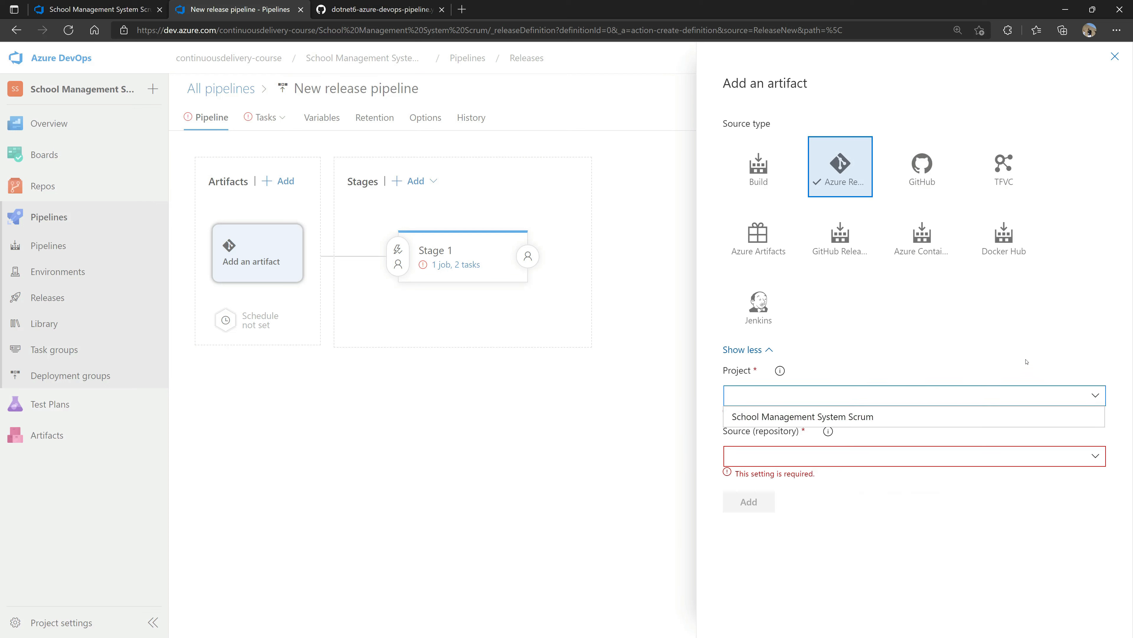
click(995, 323)
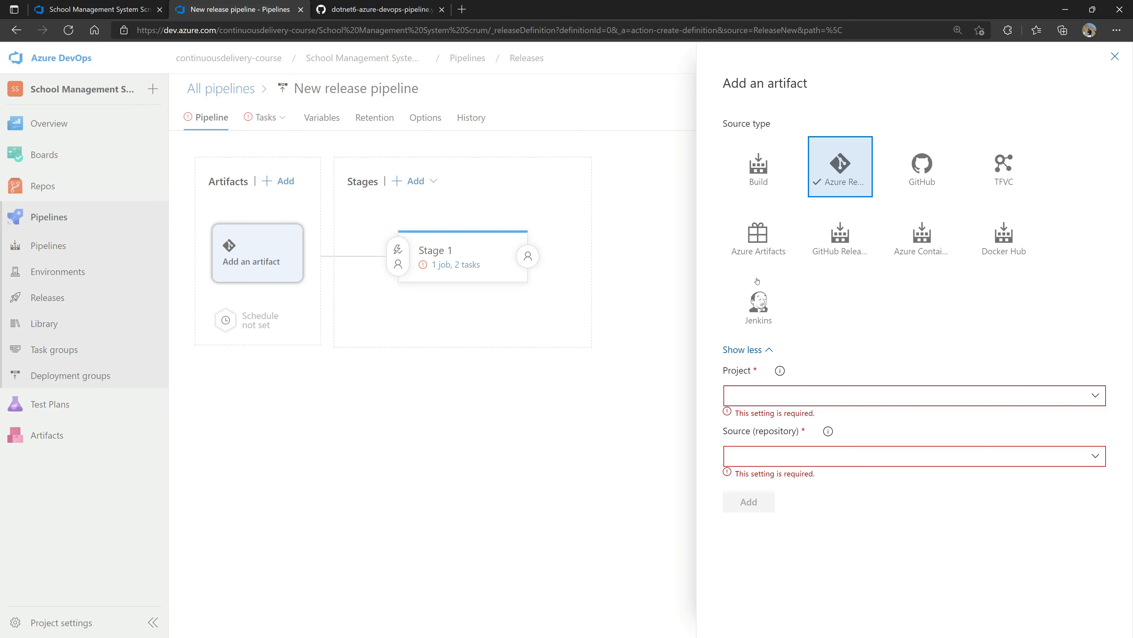
- Add a Build artifact from the School Management System Scrum build pipeline with Latest as its default version
click(754, 166)
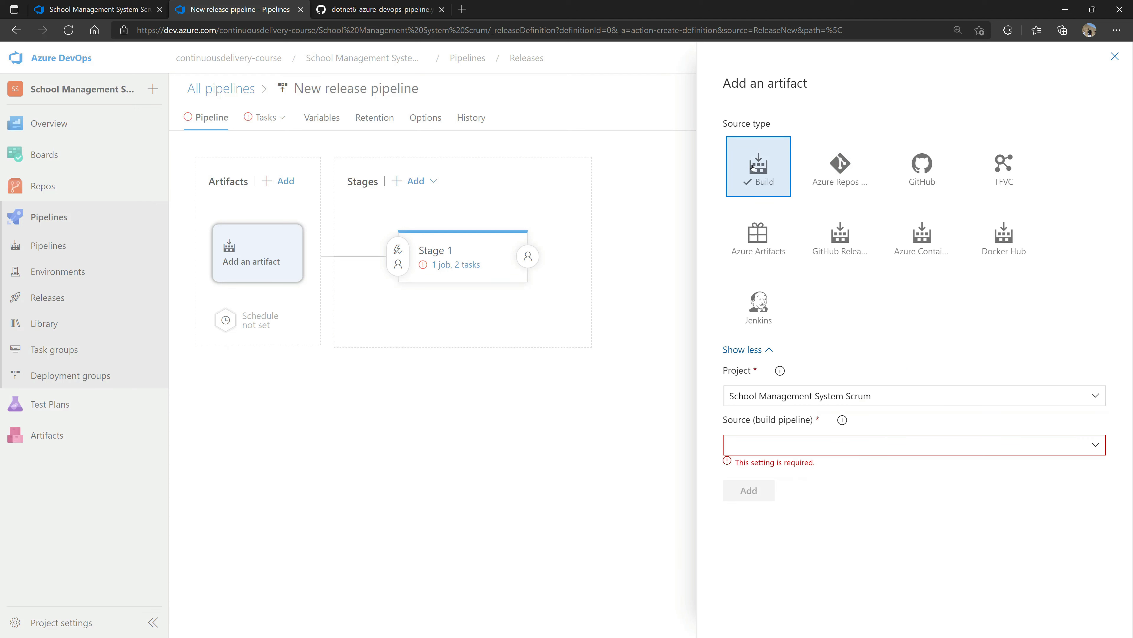
click(1101, 442)
click(799, 465)
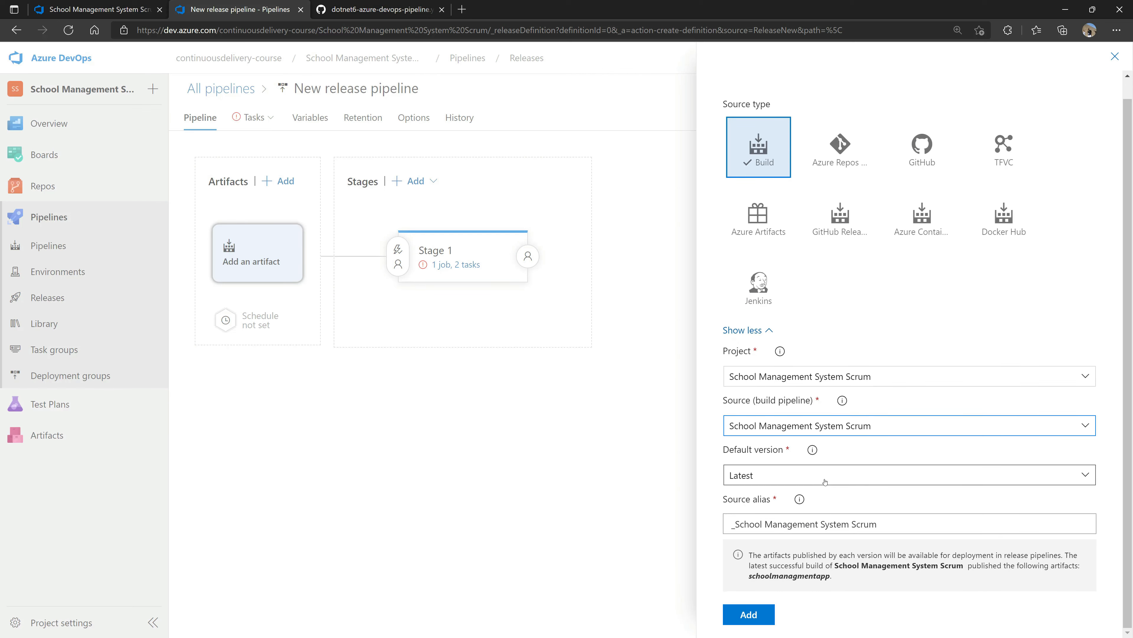
click(1088, 478)
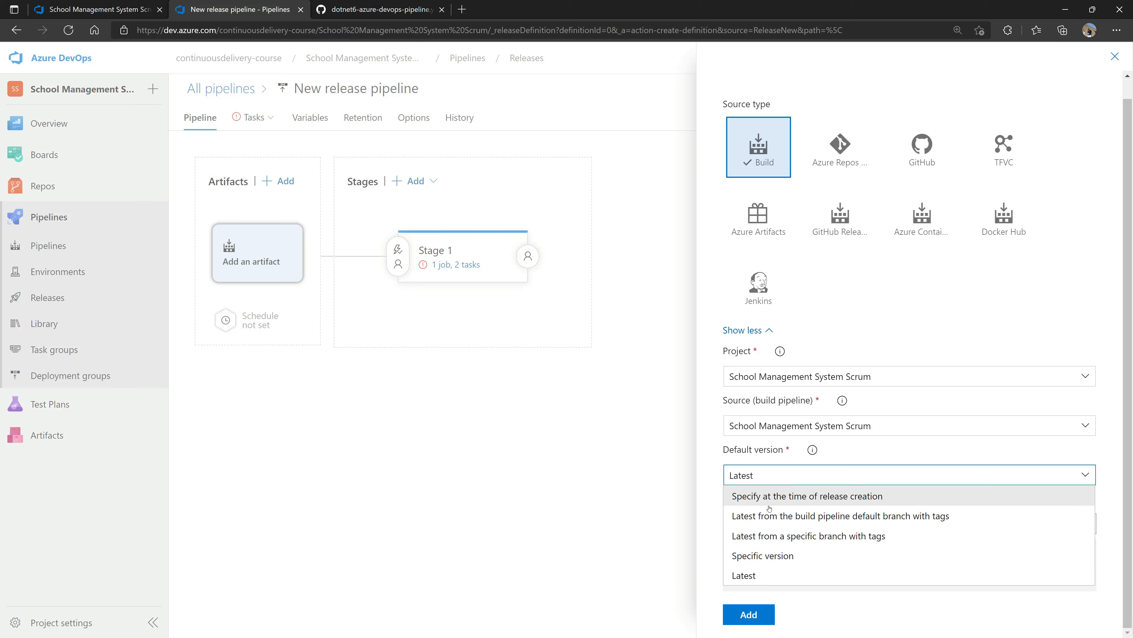
click(772, 583)
click(749, 614)
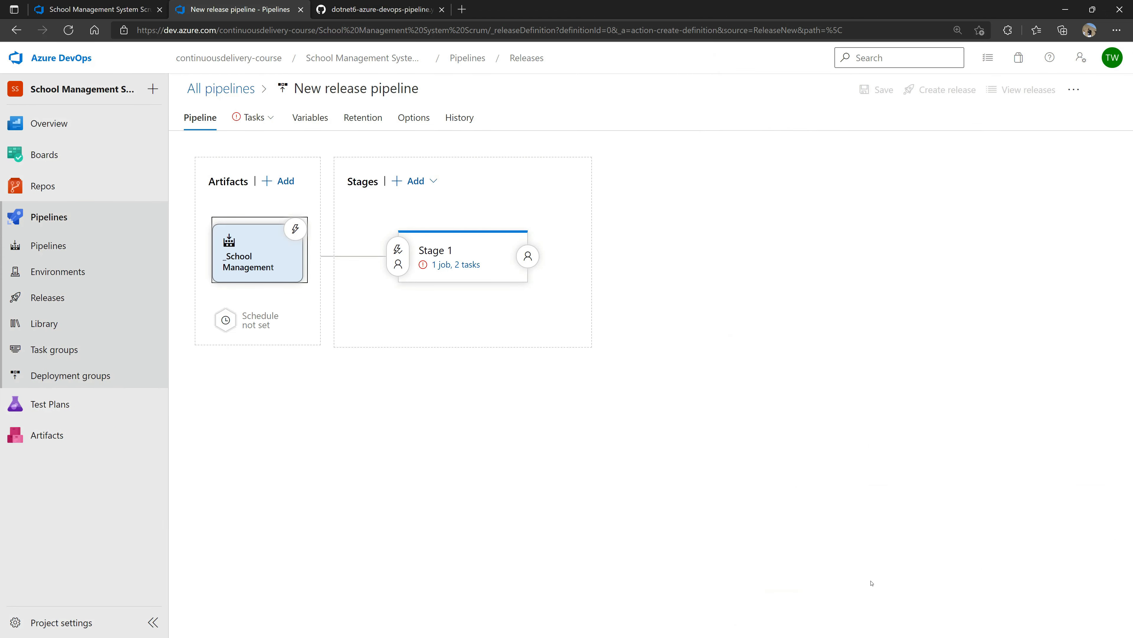
- Open Stage 1's deployment process and choose Create Or Update as the IIS website action
click(444, 265)
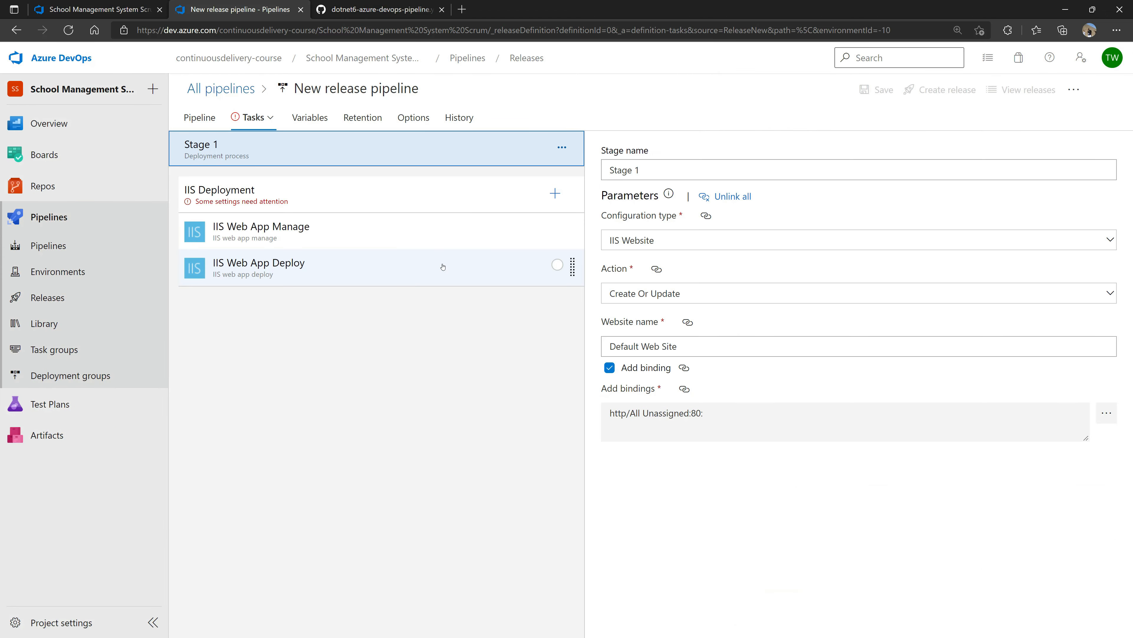
click(255, 115)
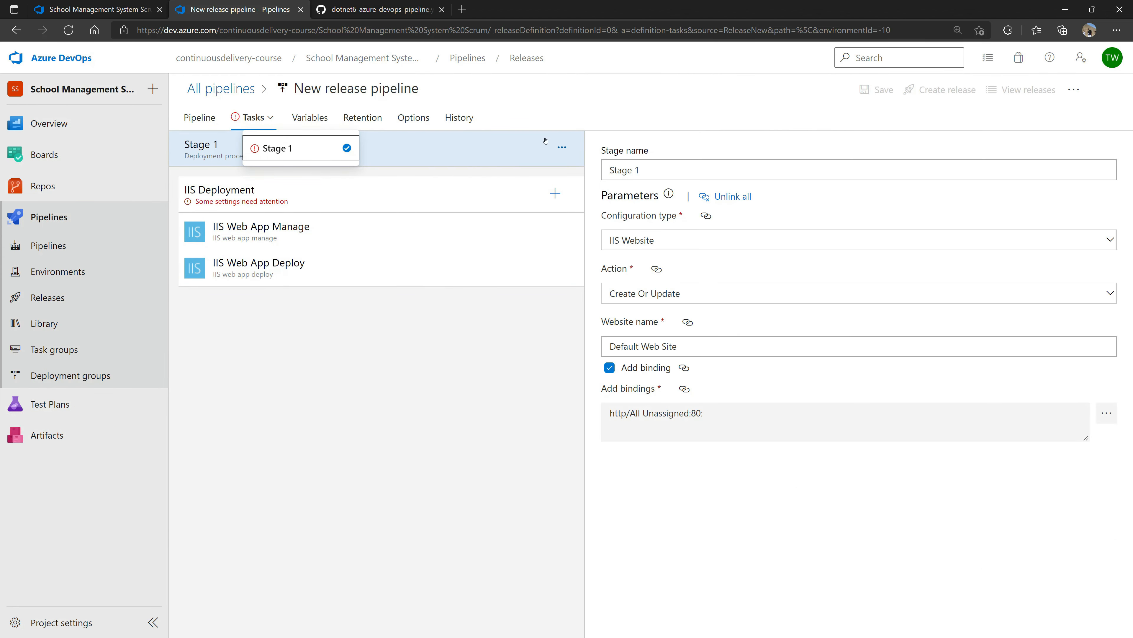
click(276, 147)
triple_click(633, 170)
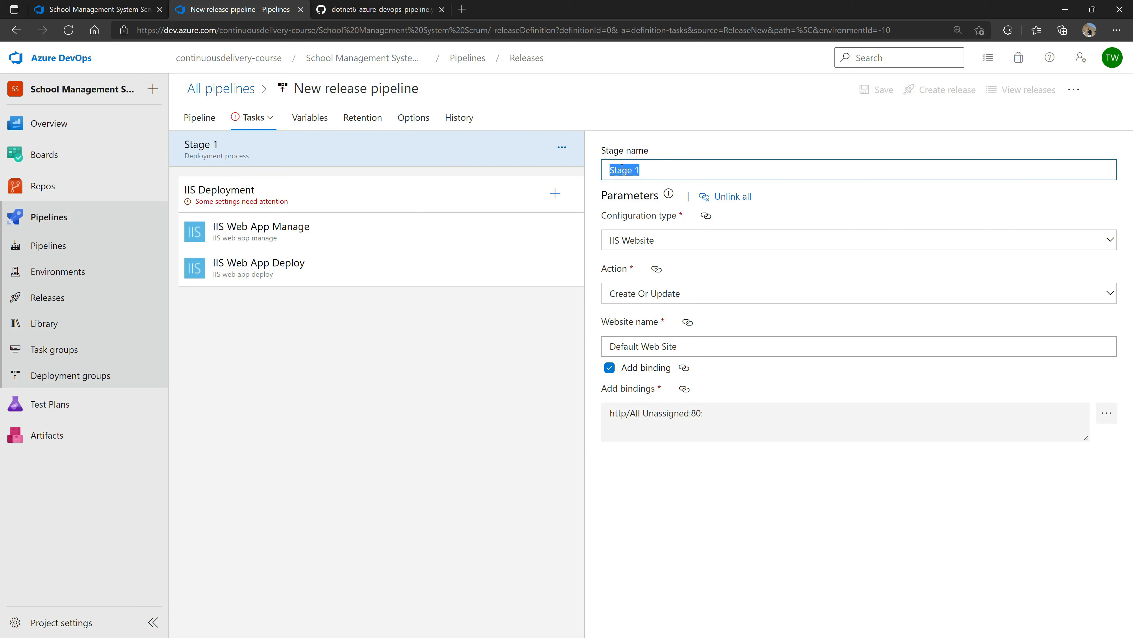
click(725, 294)
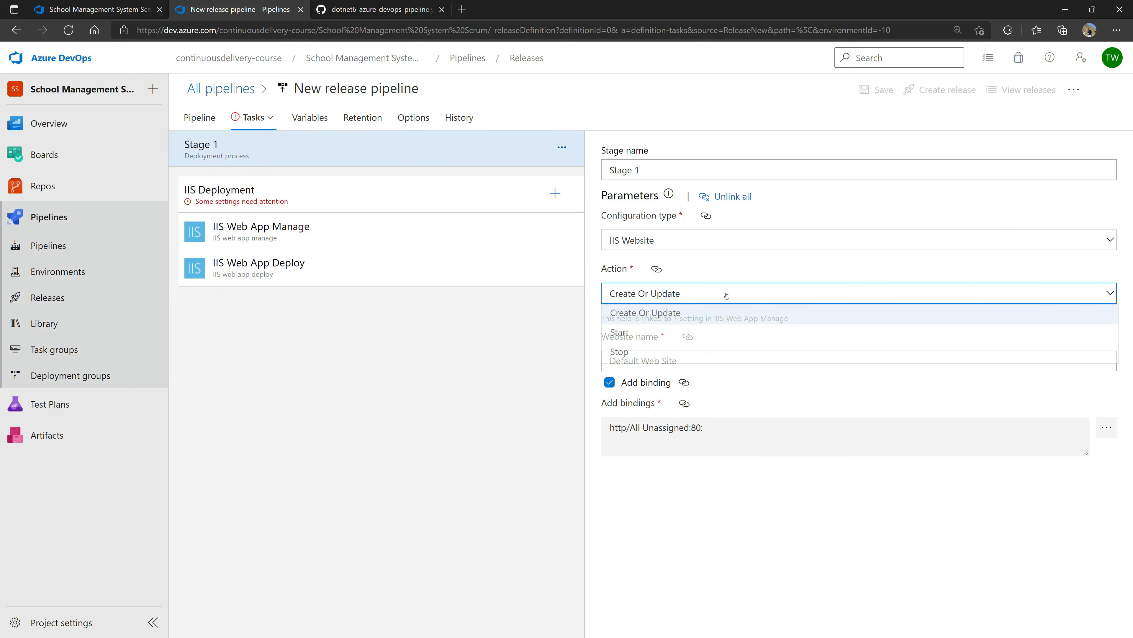
click(726, 312)
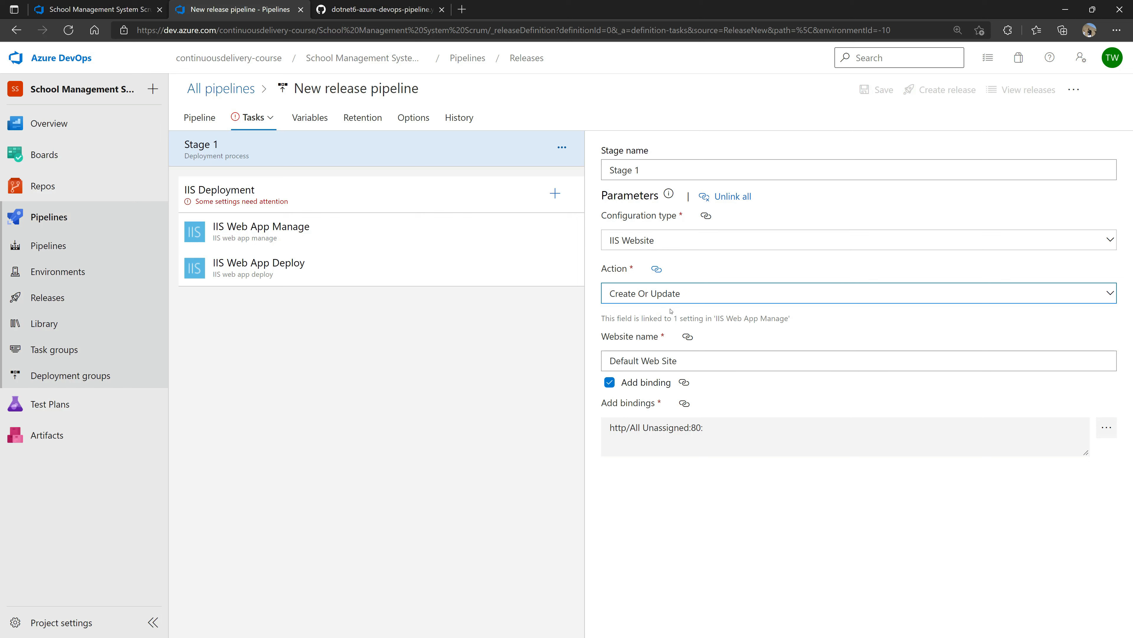
- Set the website name in Stage 1's parameters to School Management Website
triple_click(697, 361)
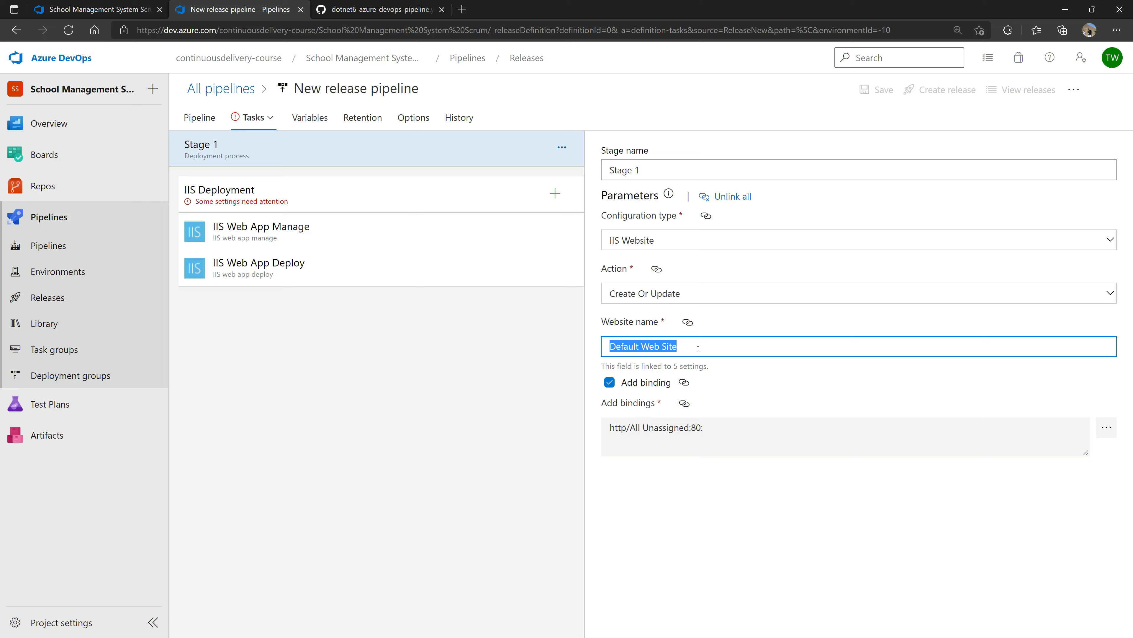
text(School )
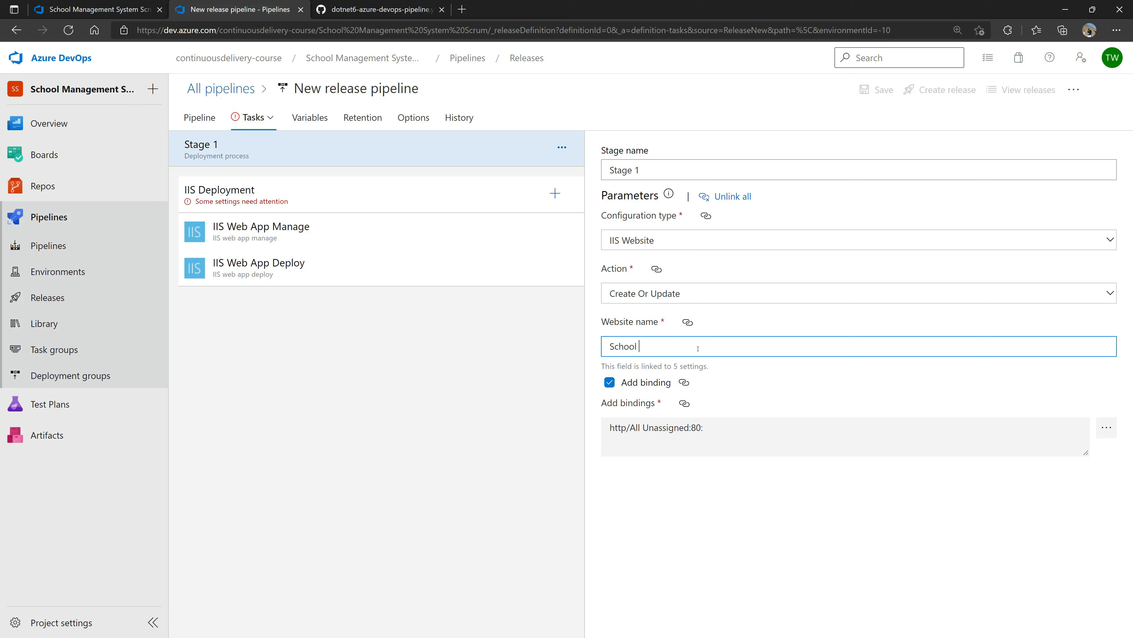
text(Website)
key(ctrl+Left)
text(Management)
- Review the IIS Deployment job's settings, including its deployment group choices, artifact download and additional options
click(295, 231)
click(270, 207)
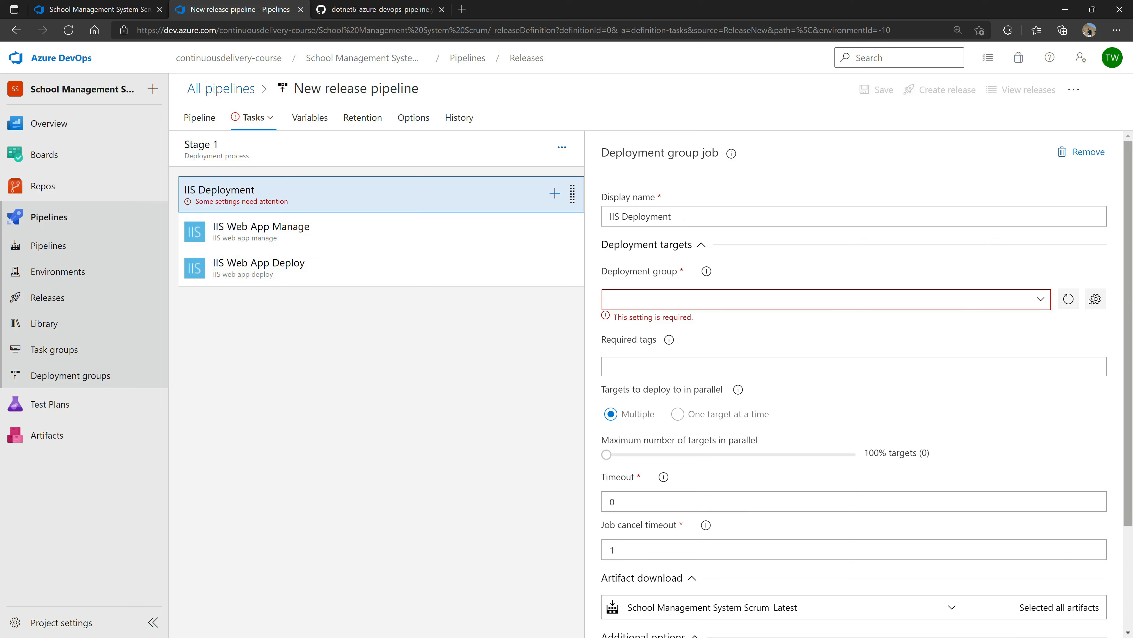
click(1004, 298)
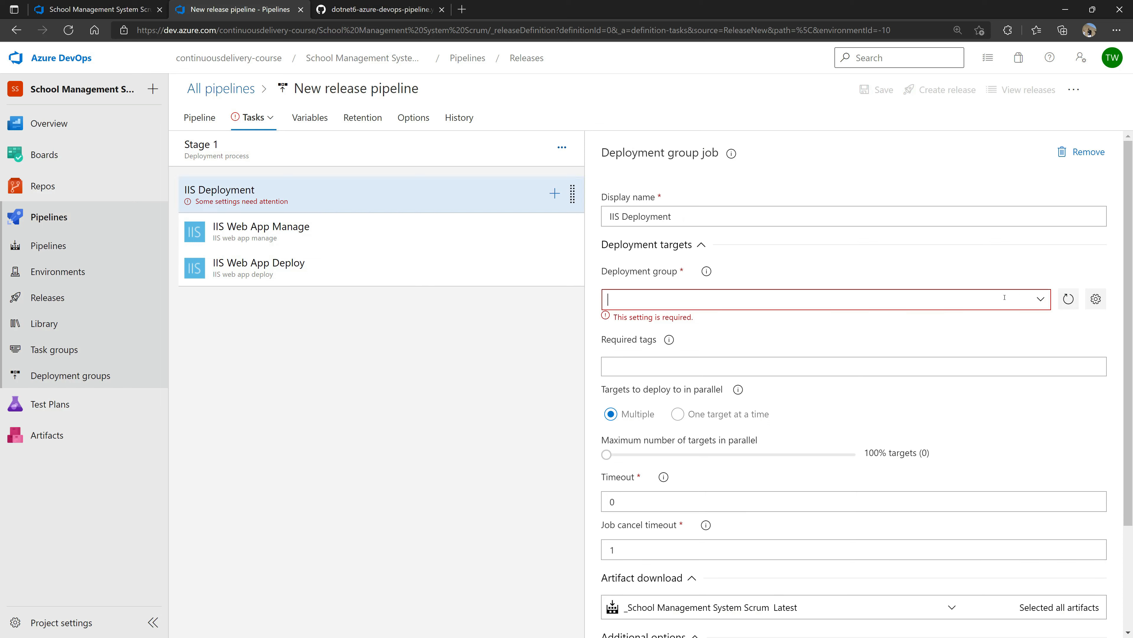
click(941, 297)
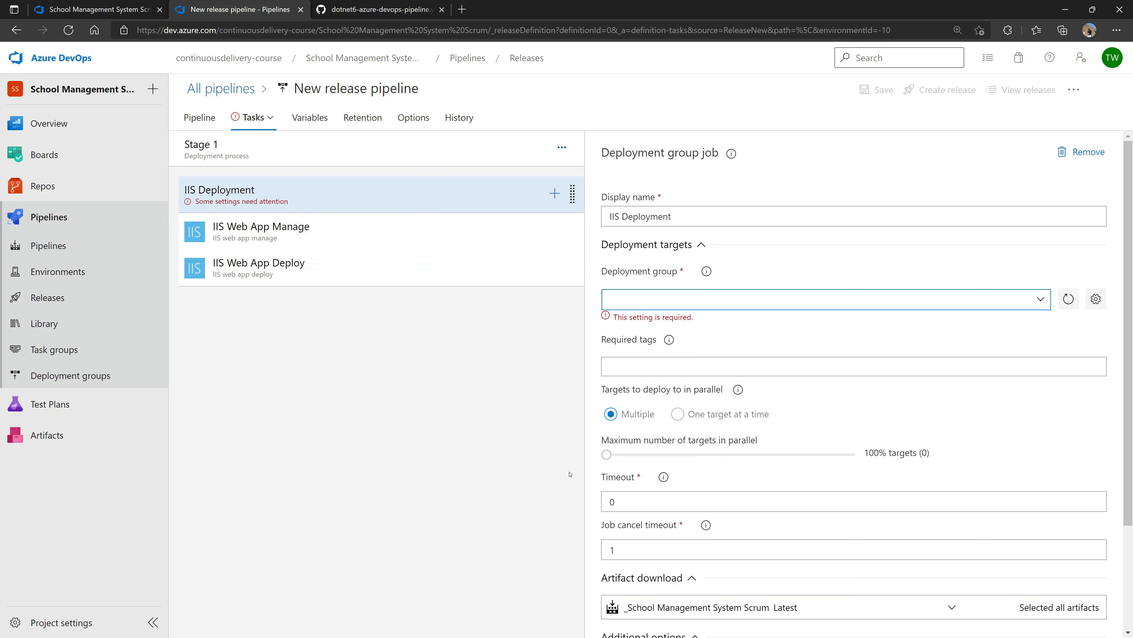
scroll(655, 497, down, 3)
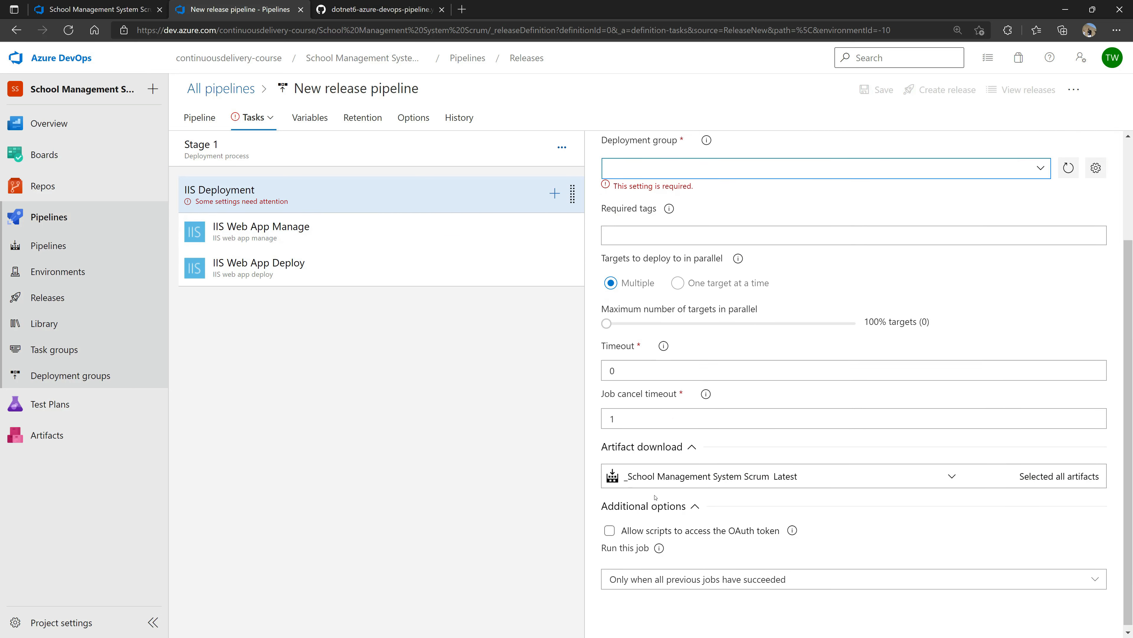
scroll(655, 497, up, 3)
- Review the settings of the IIS Web App Manage and IIS Web App Deploy tasks
click(272, 241)
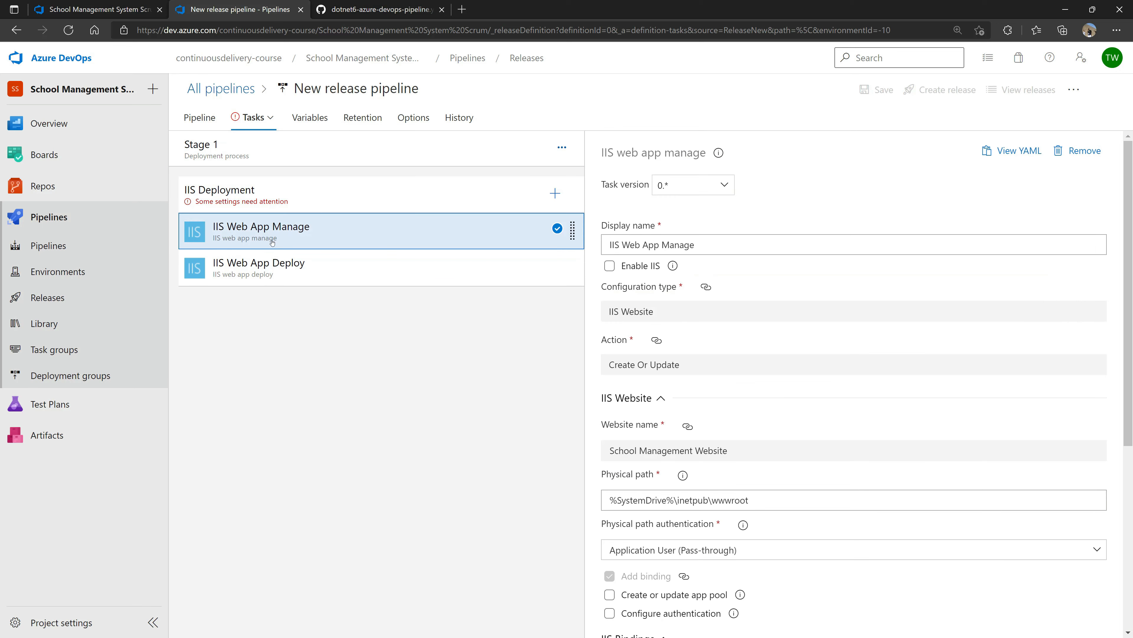
scroll(810, 308, down, 7)
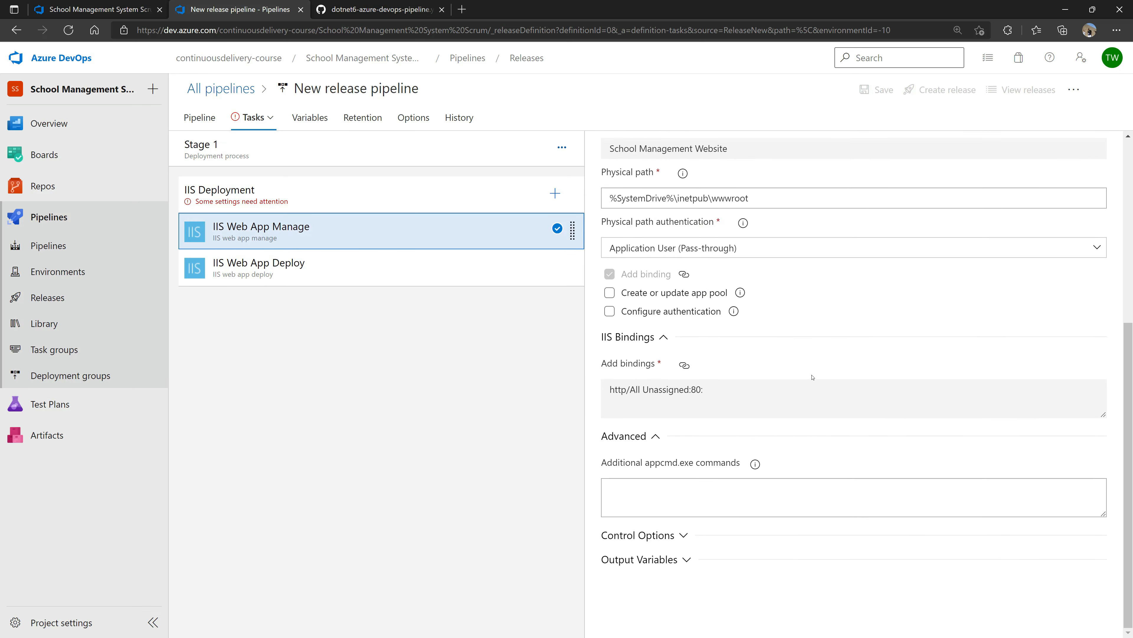
scroll(821, 393, up, 7)
click(333, 282)
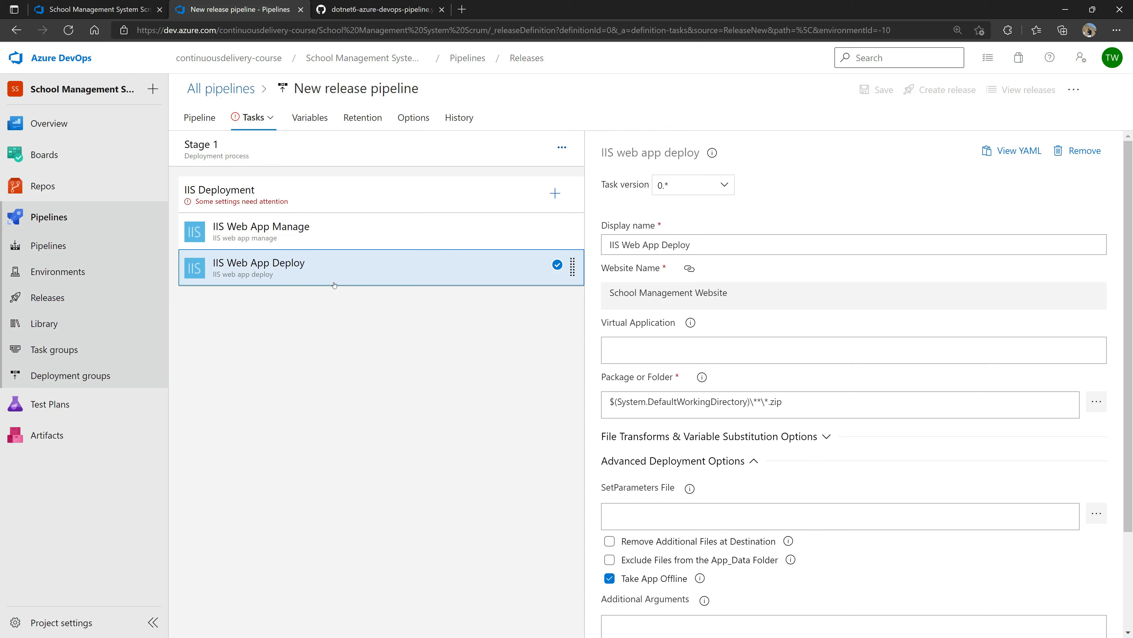
scroll(720, 307, down, 2)
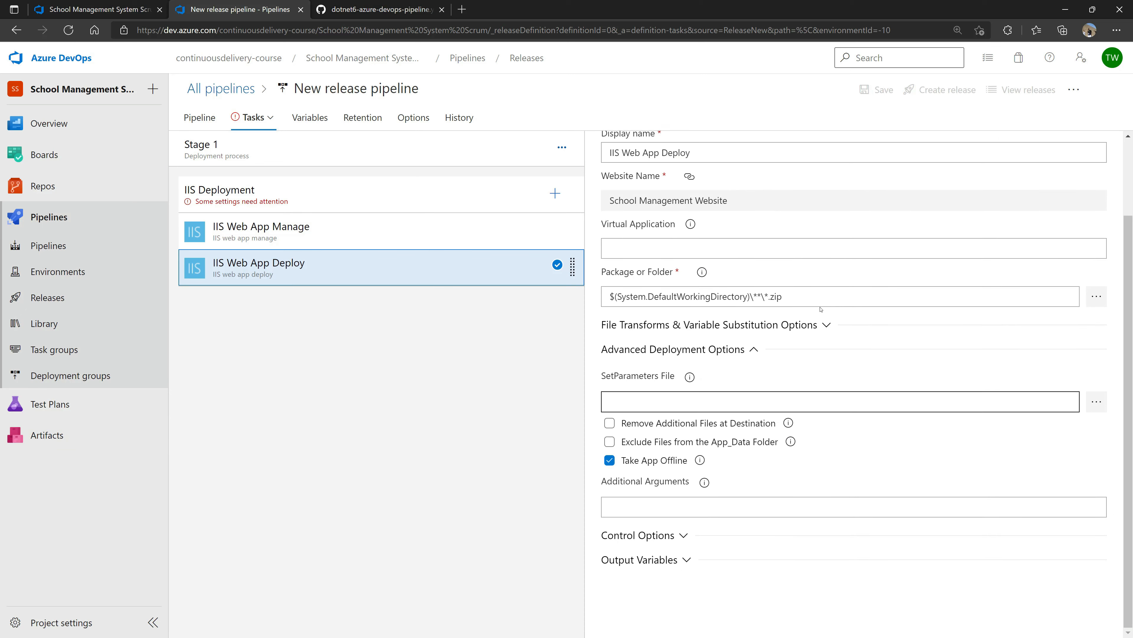
- Return to the IIS Deployment job and open the project's deployment group management page from its deployment group setting
click(301, 202)
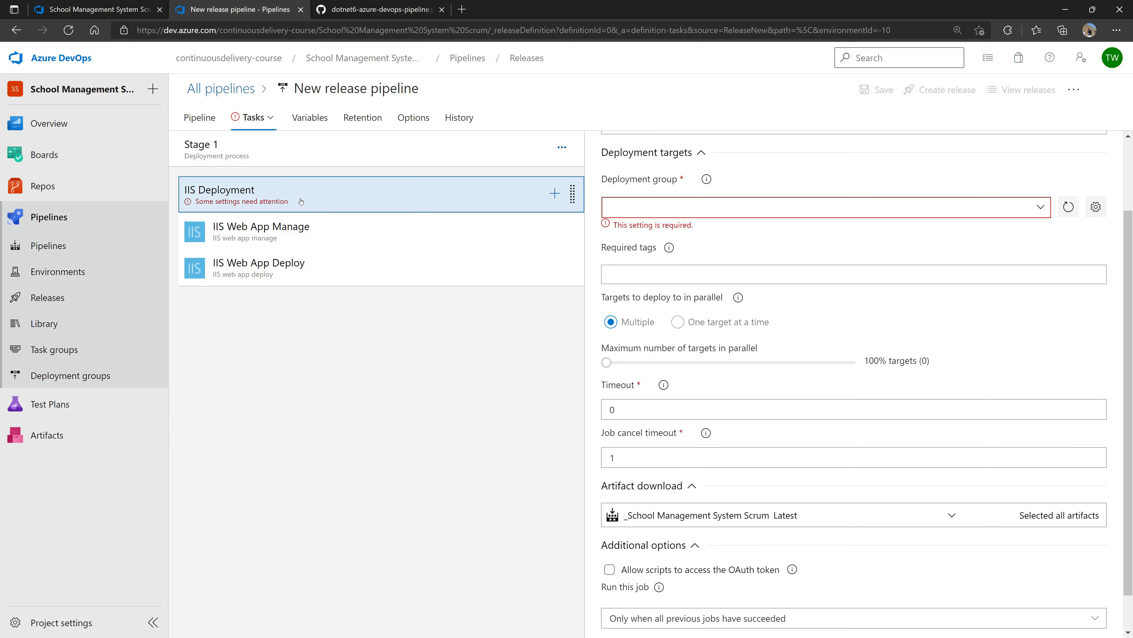
click(1017, 206)
scroll(614, 251, up, 2)
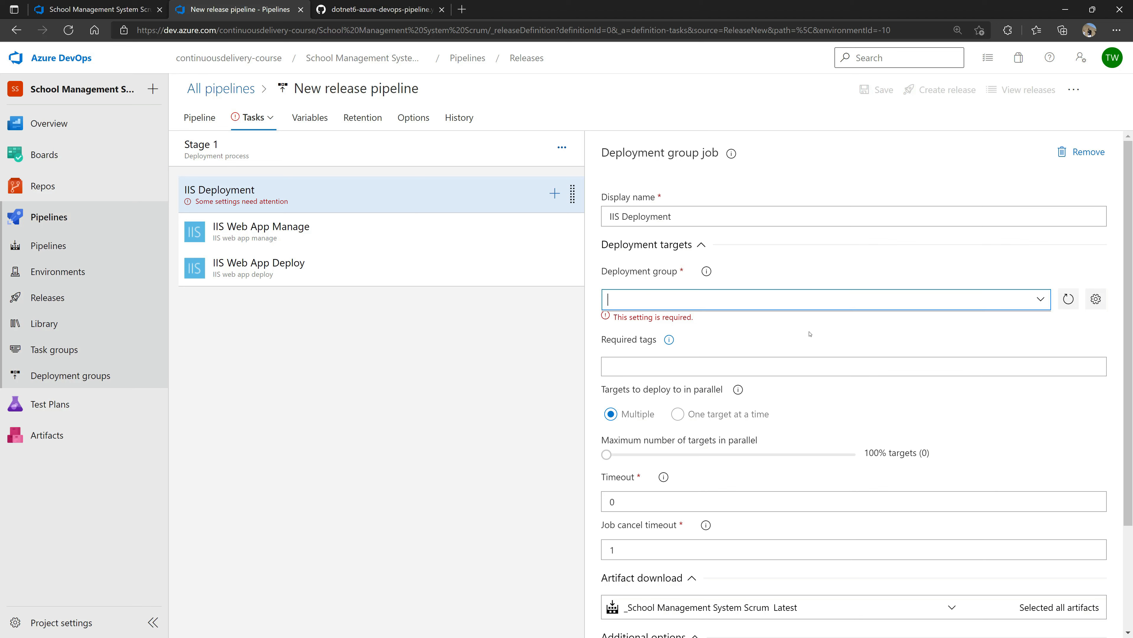
click(1102, 300)
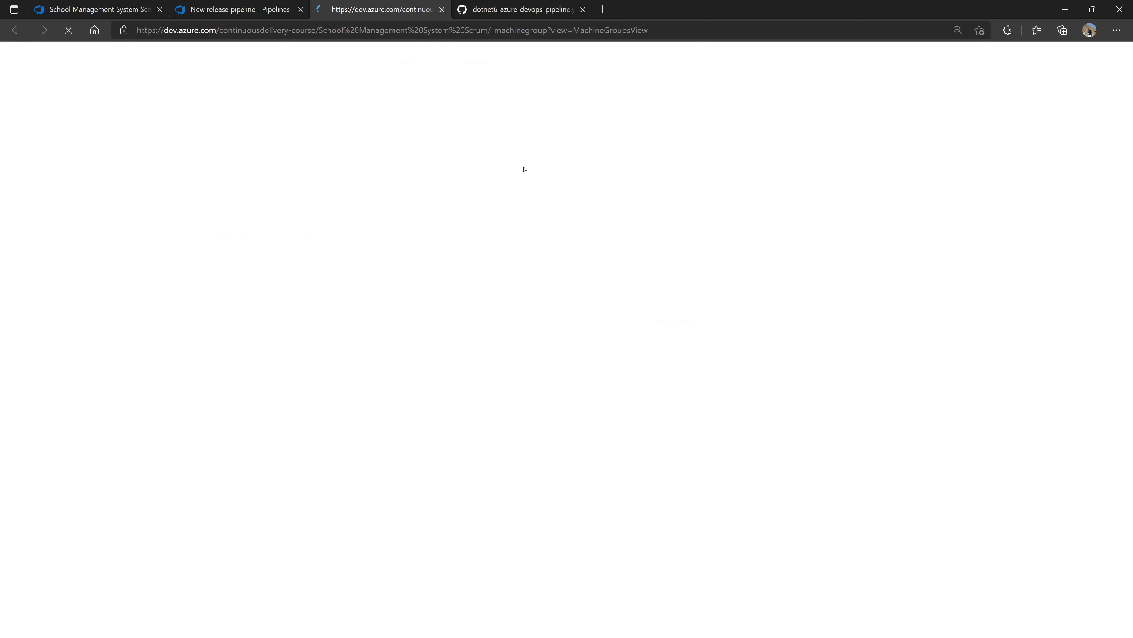
middle_click(384, 10)
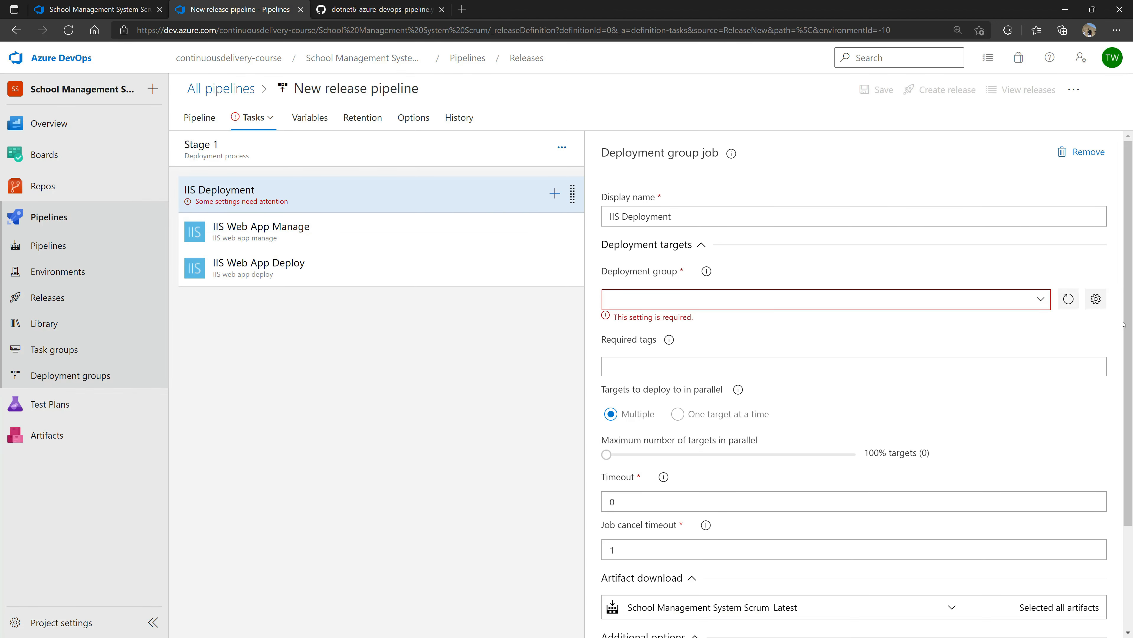
click(1096, 299)
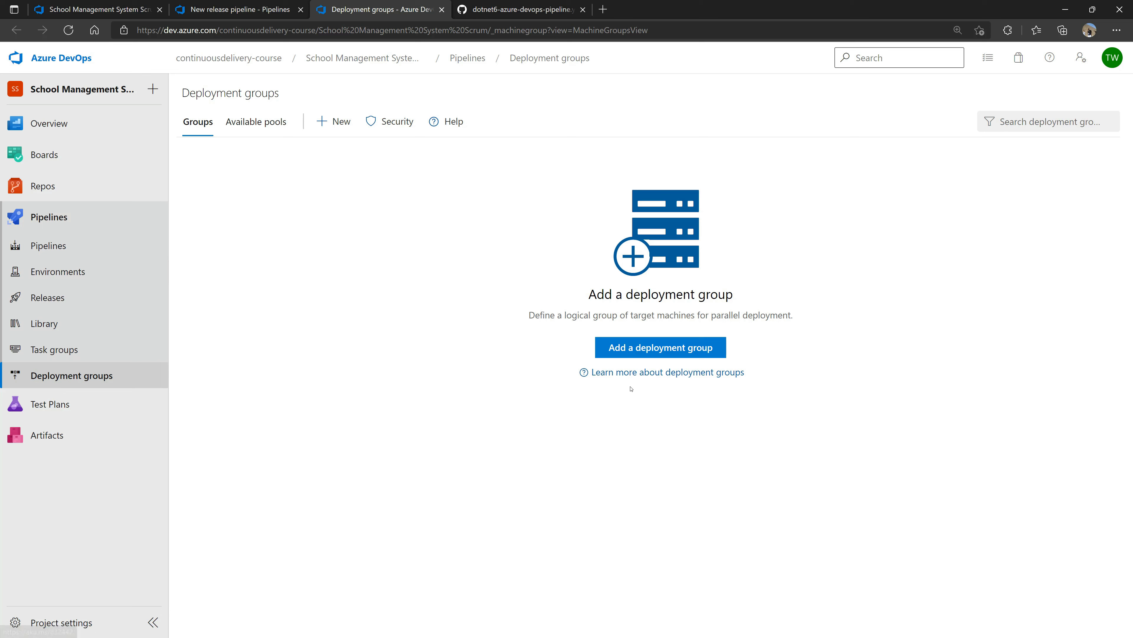
- Create a deployment group named SCM Web Machine - Dev
click(656, 347)
click(336, 156)
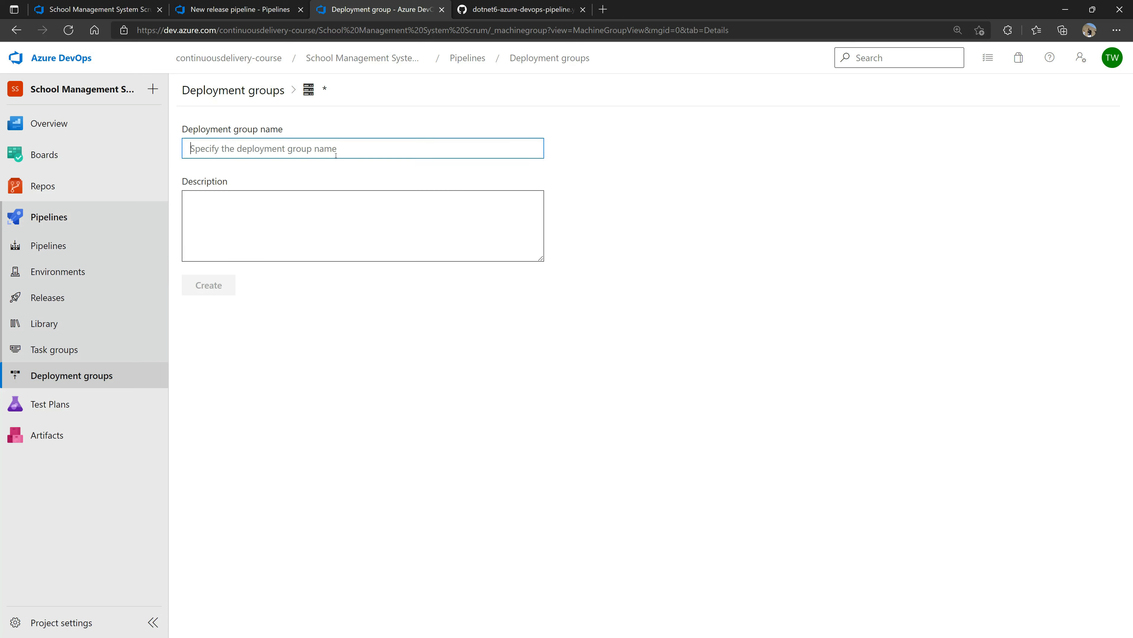
text(SCM )
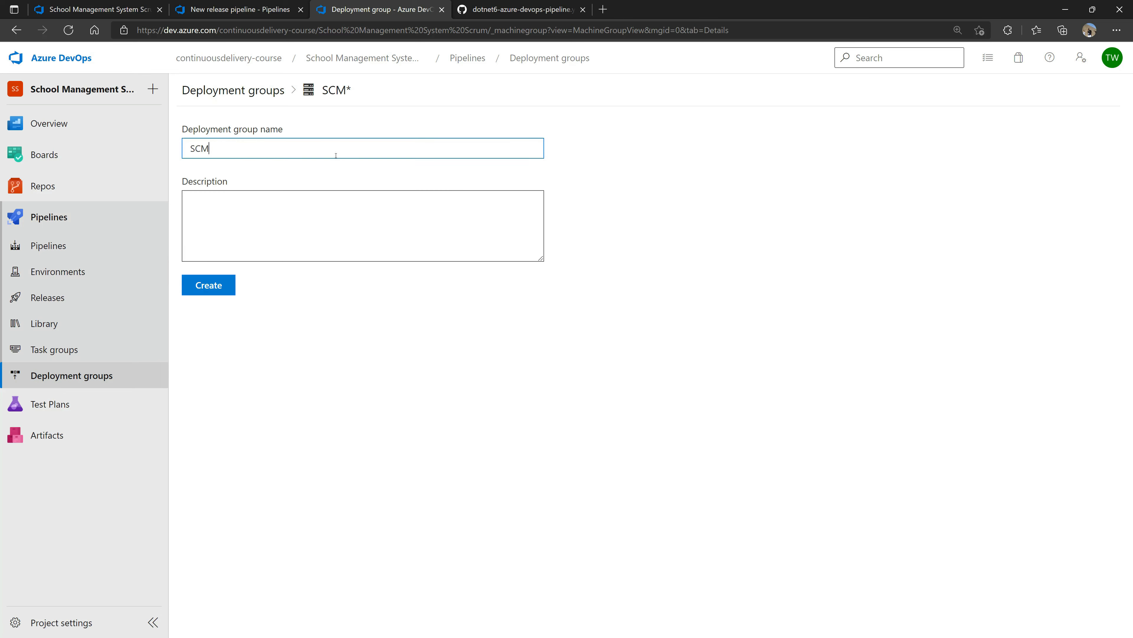
text(Web A)
key(BackSpace)
text(Machine)
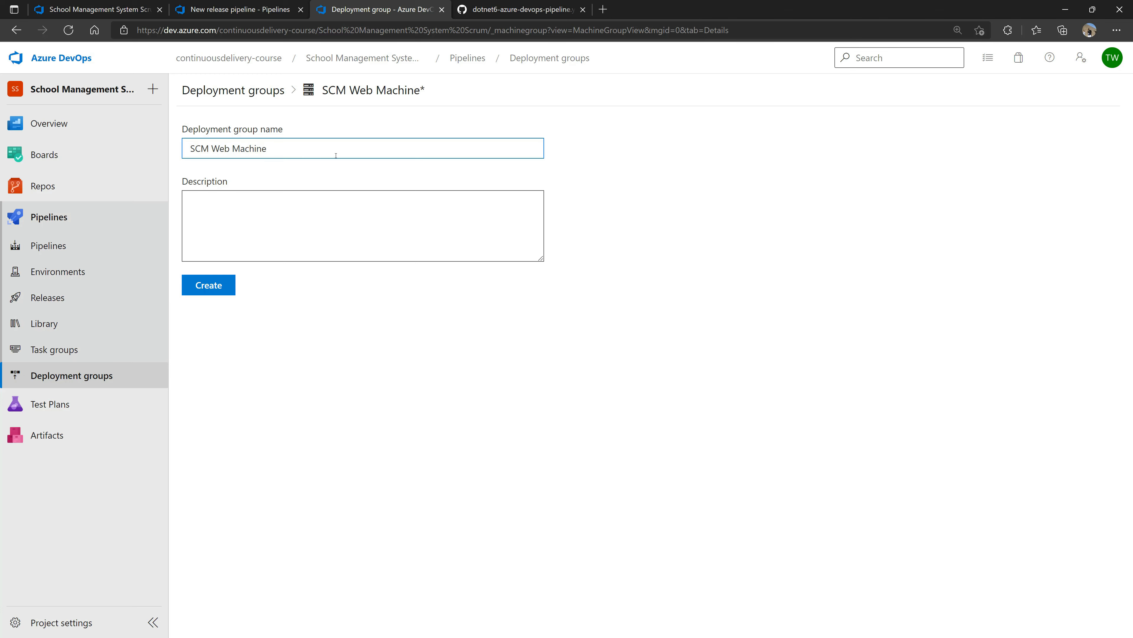
text( - Dev)
click(208, 284)
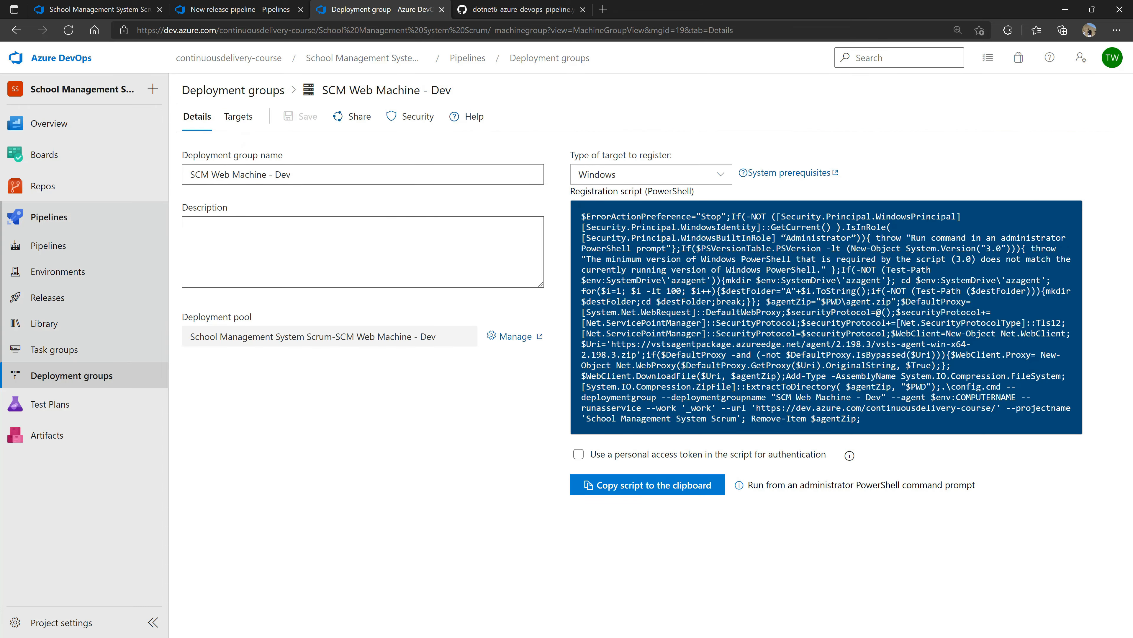
- Select the full PowerShell registration script for Windows targets of the deployment group
drag(584, 214, 861, 419)
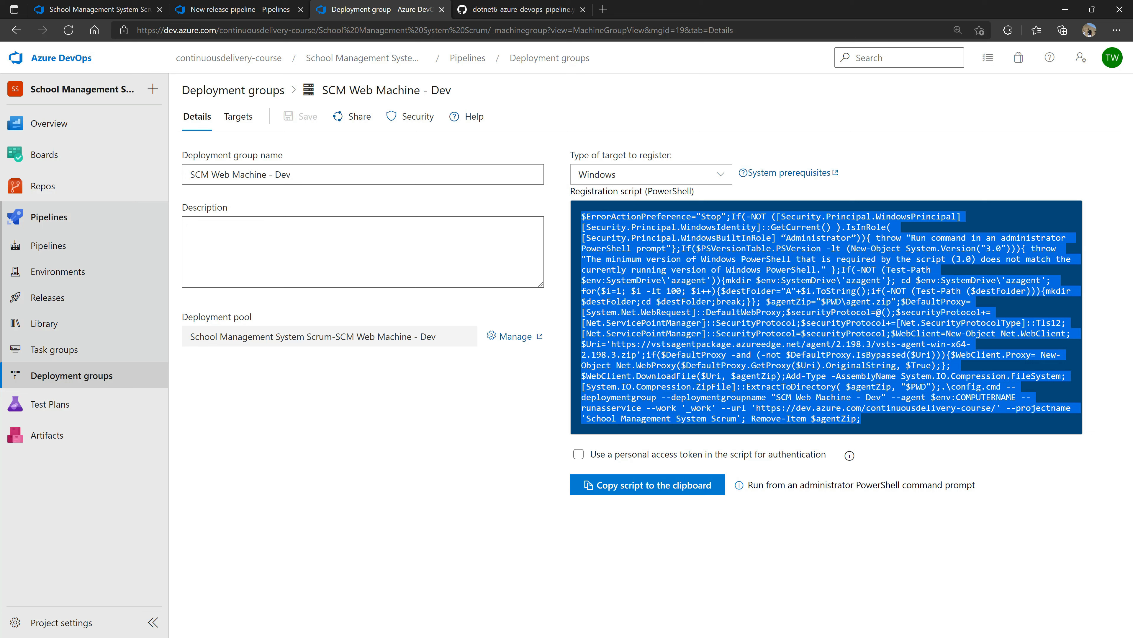
- Check which target types the deployment group can register and examine its Windows registration script
click(624, 175)
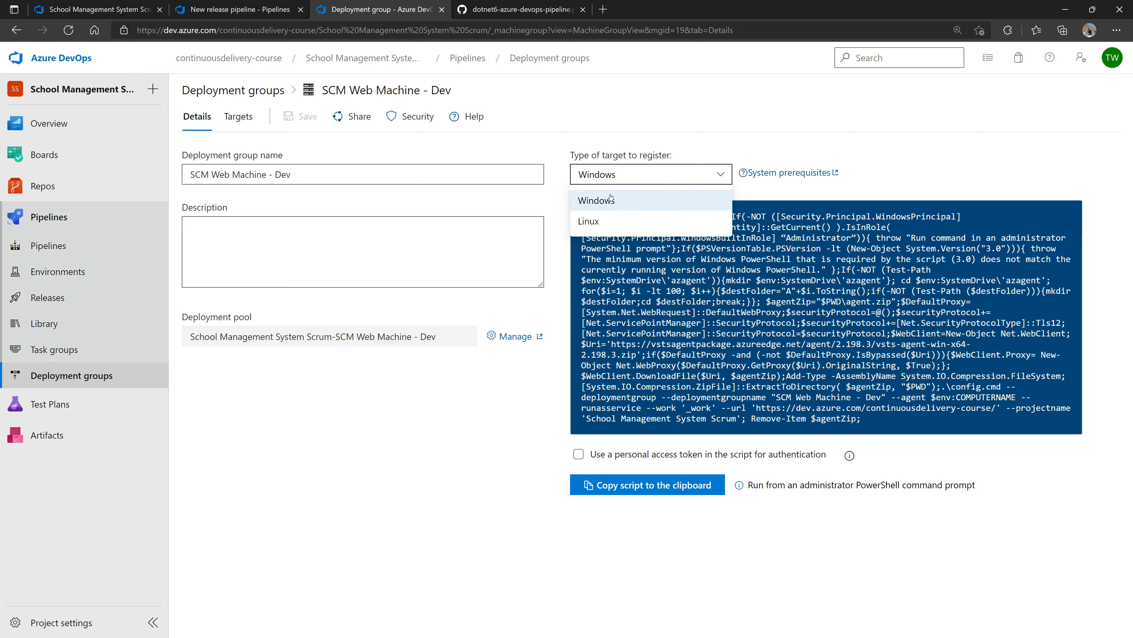
click(382, 467)
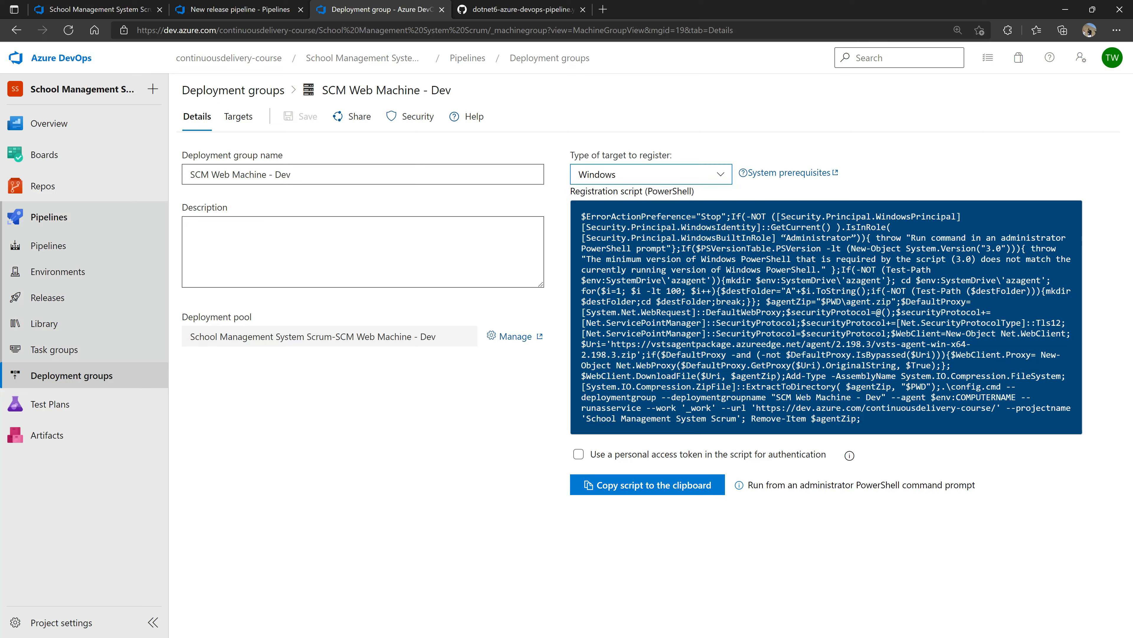
drag(581, 215, 1012, 441)
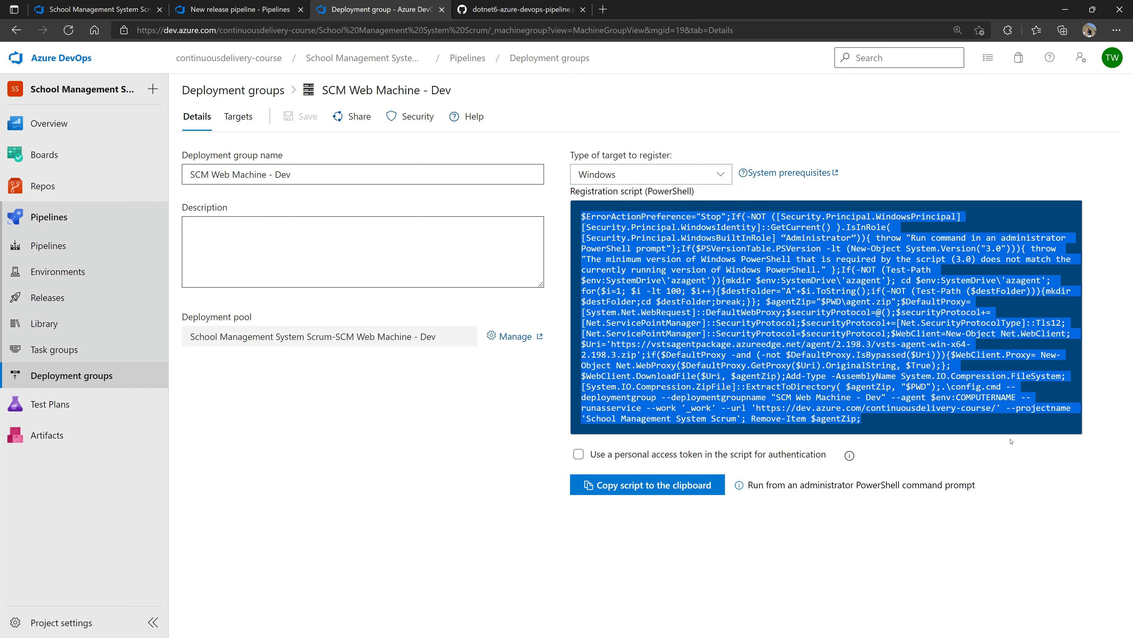
click(743, 309)
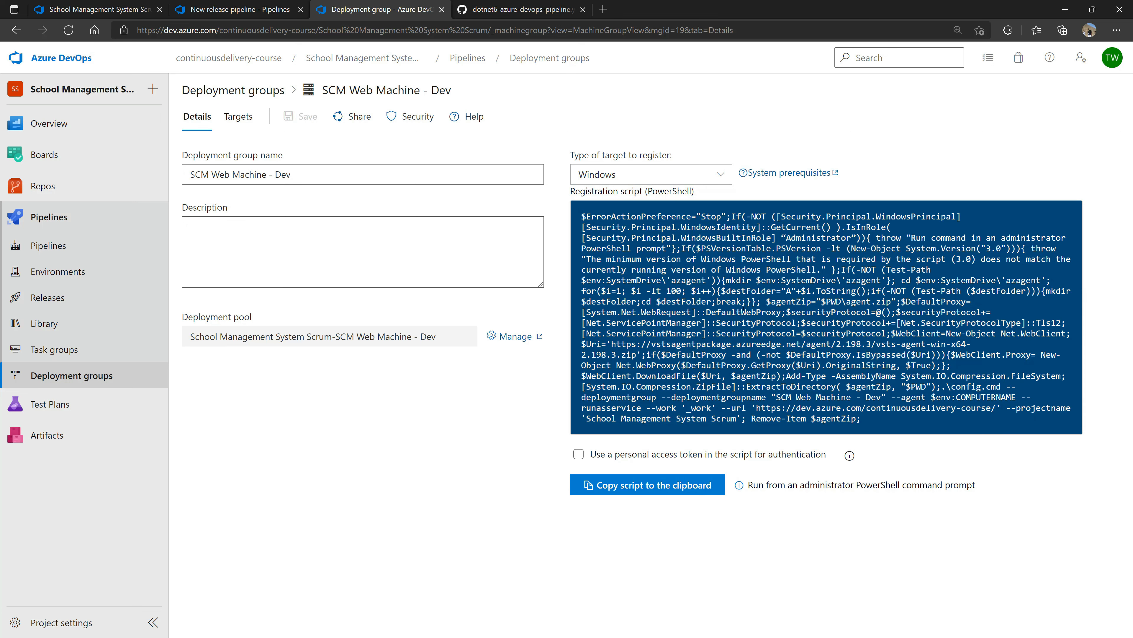
- Include a personal access token for authentication in the registration script and copy the script to the clipboard
click(578, 454)
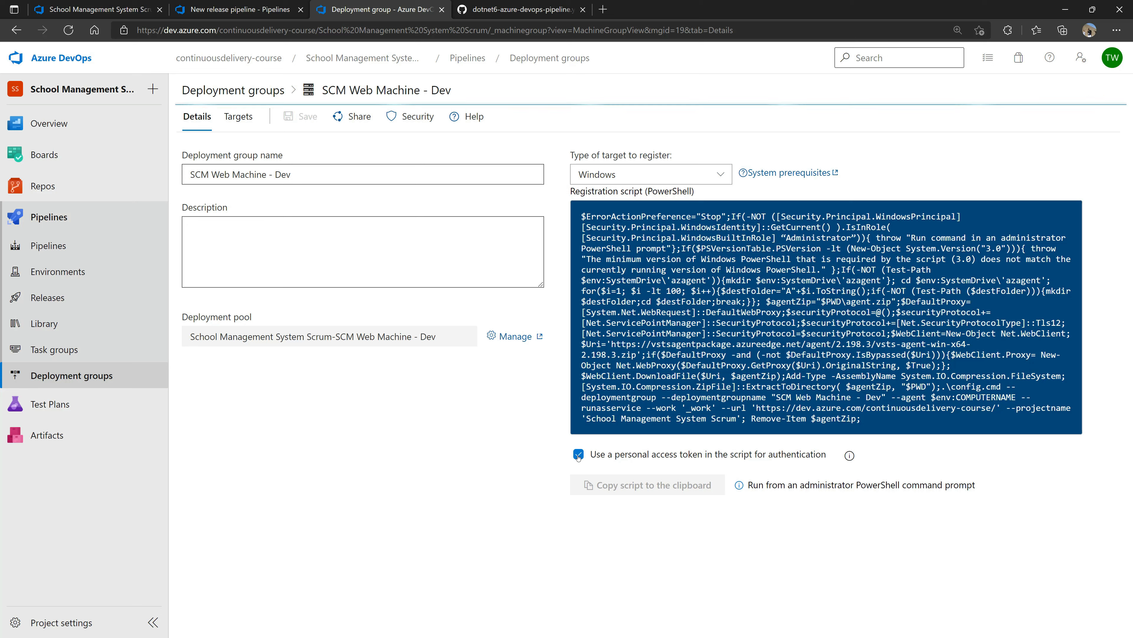
click(759, 322)
click(625, 485)
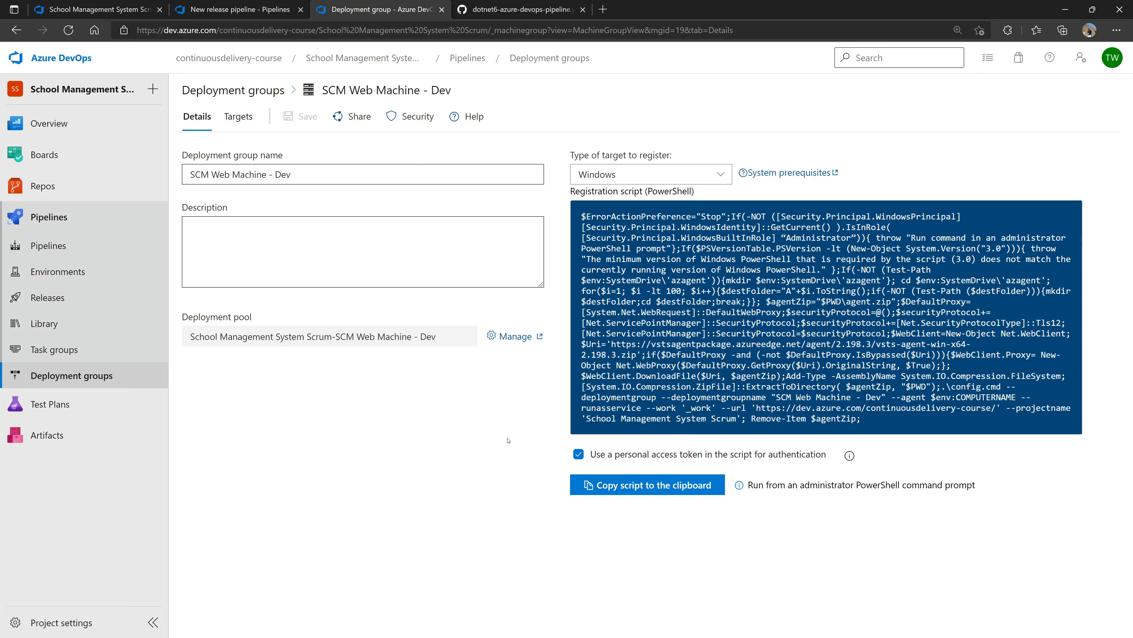
double_click(674, 191)
- Return to the release pipeline editor and assign the SCM Web Machine - Dev deployment group to the IIS Deployment job
click(236, 9)
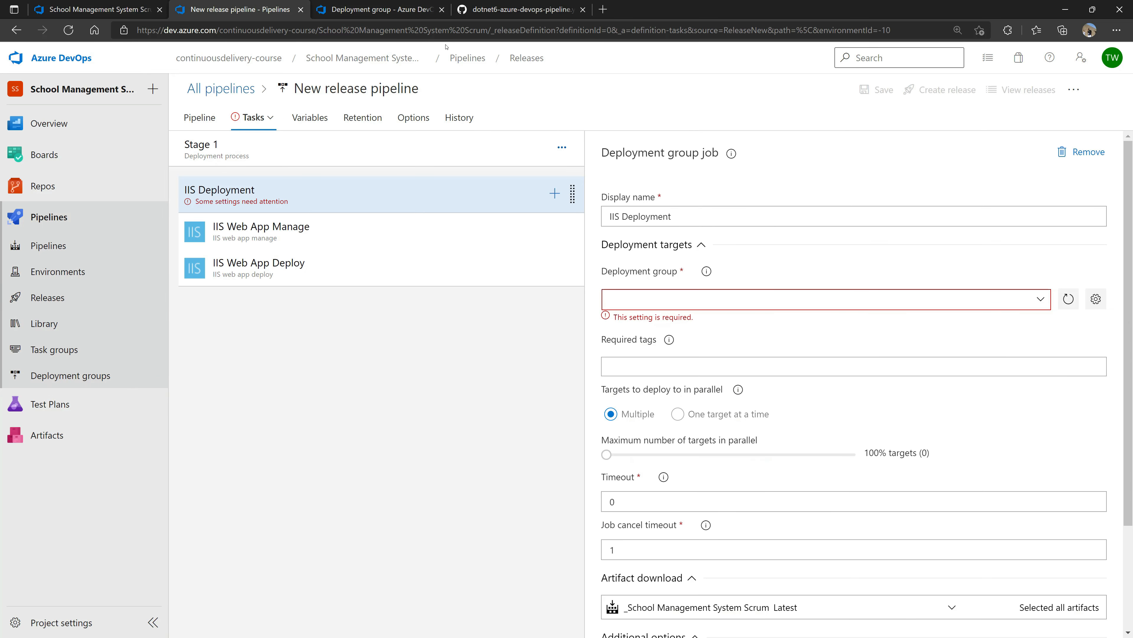
click(806, 299)
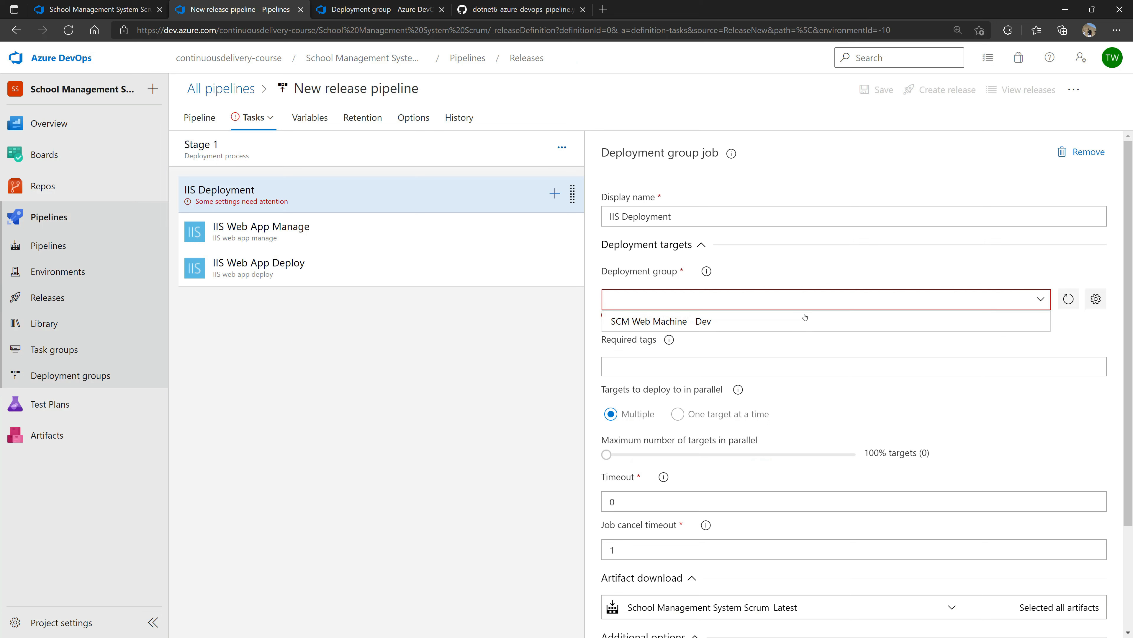
click(620, 320)
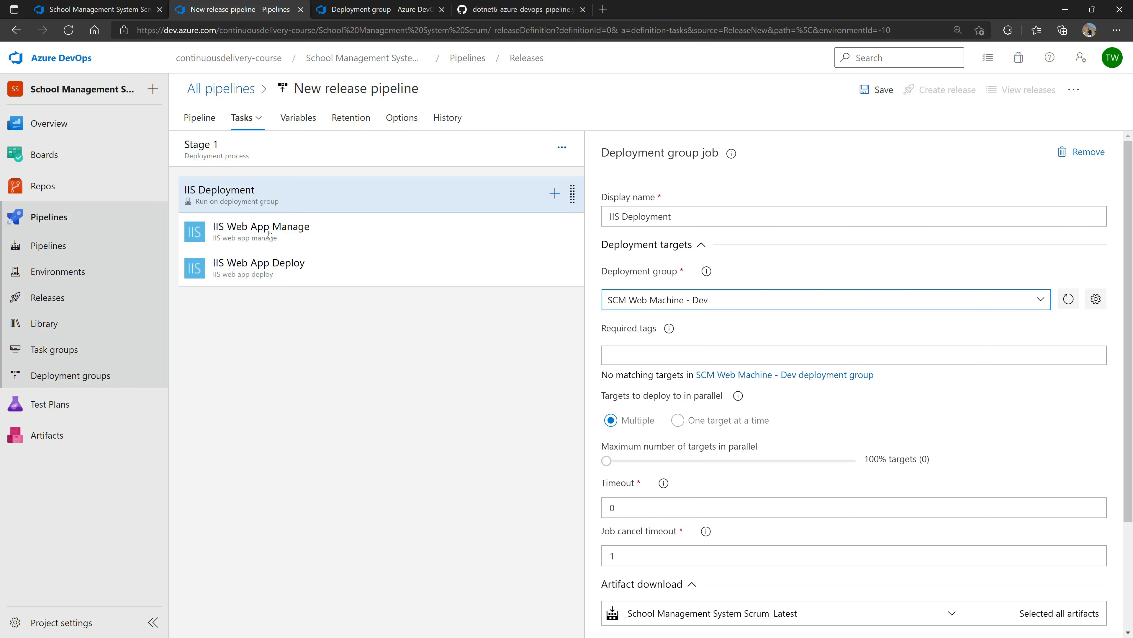
- Save the new release pipeline in the root folder (\) without a comment
scroll(773, 444, down, 3)
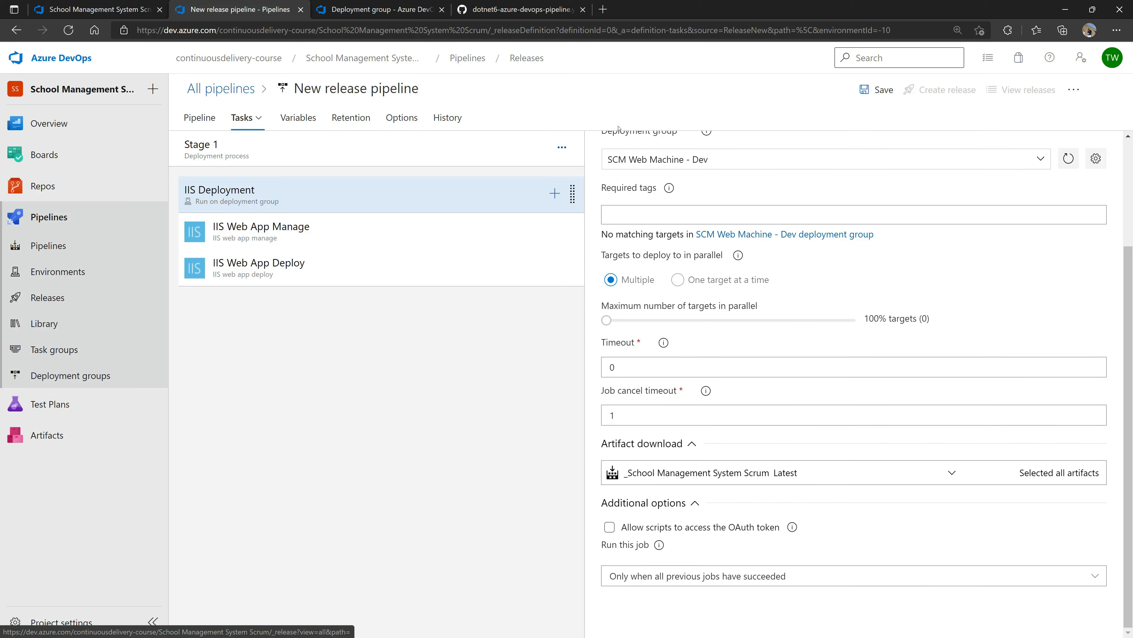
click(864, 100)
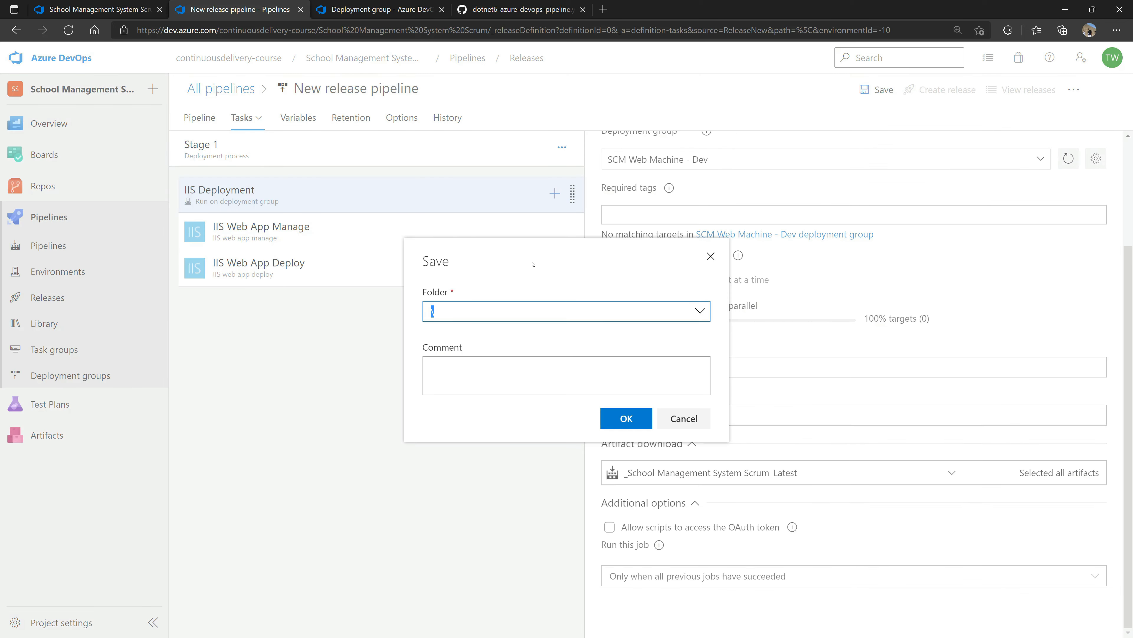
click(637, 416)
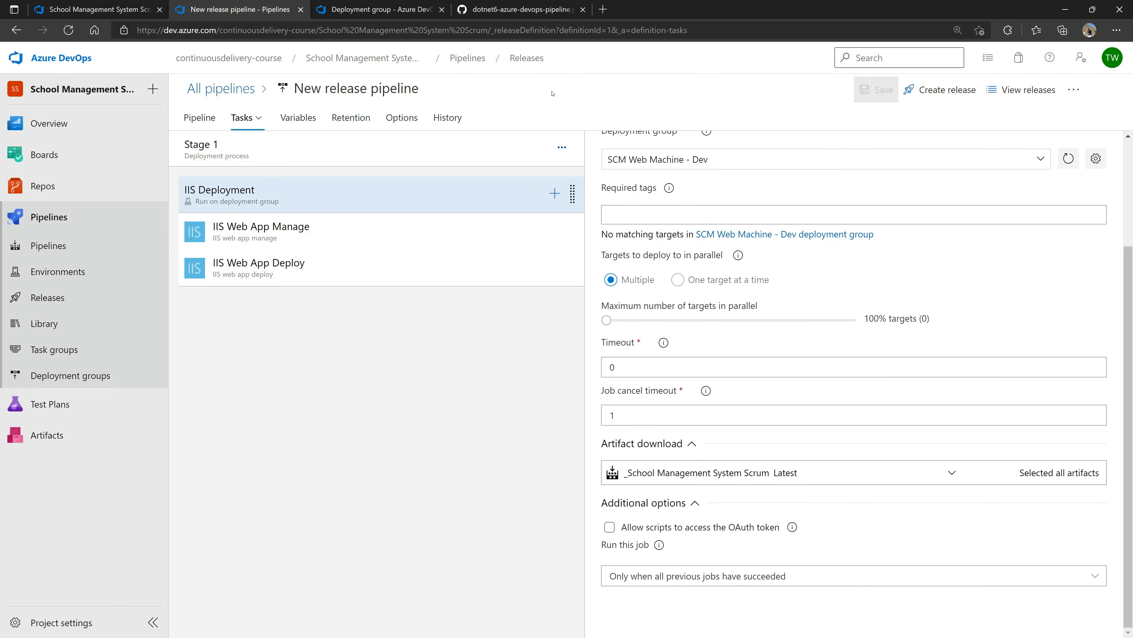
- Open New release pipeline from the list of all release pipelines and preview its release creation form without creating a release
click(220, 89)
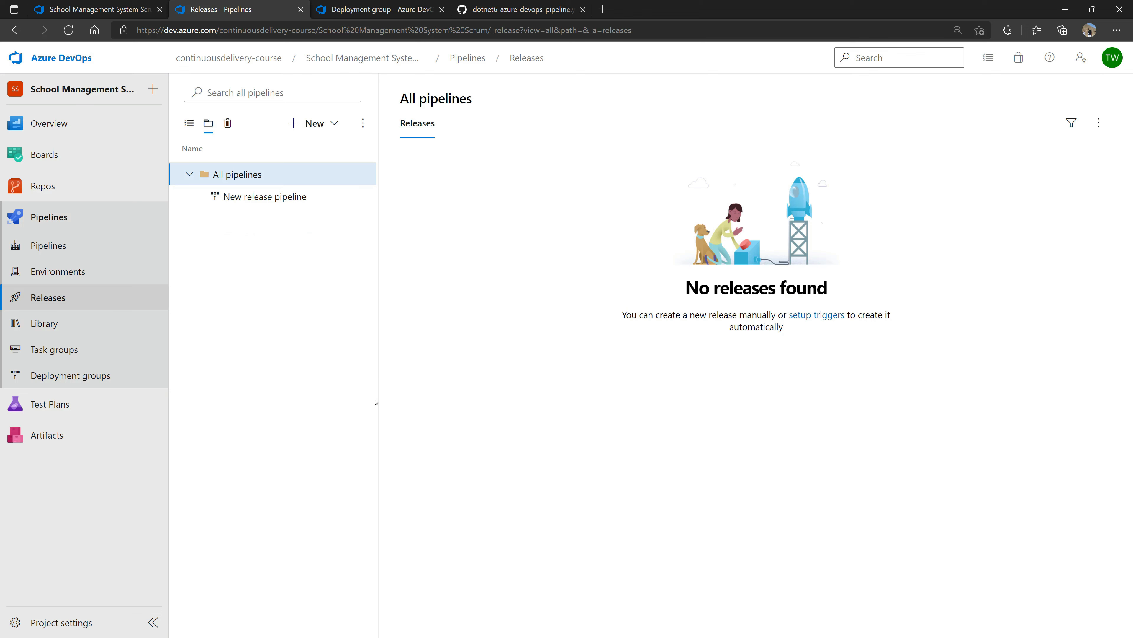
click(245, 203)
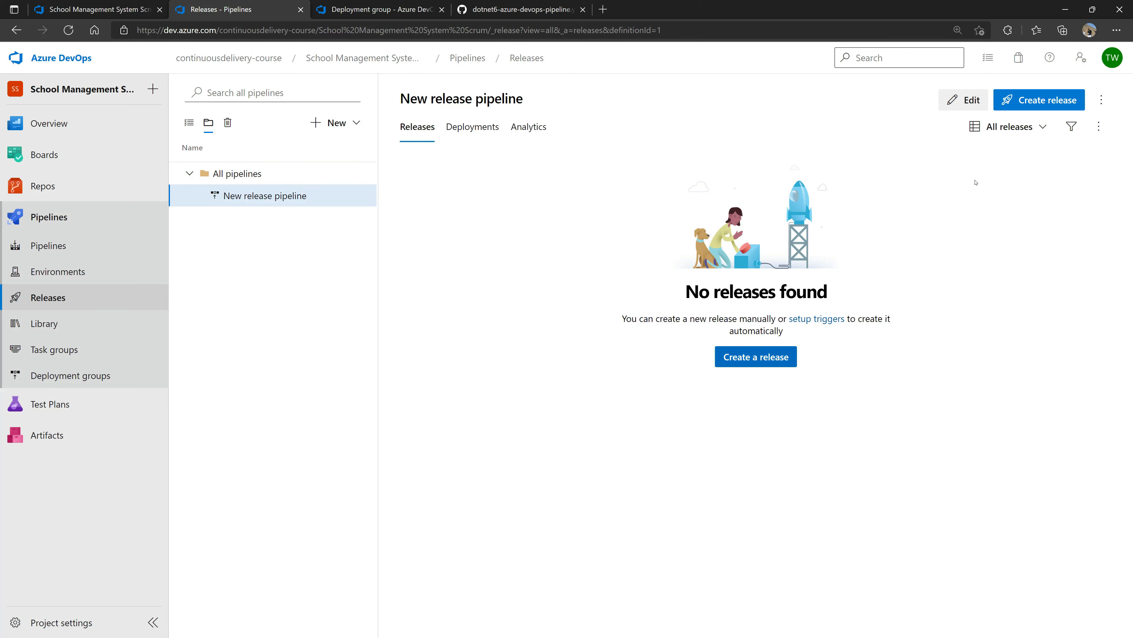
click(1025, 105)
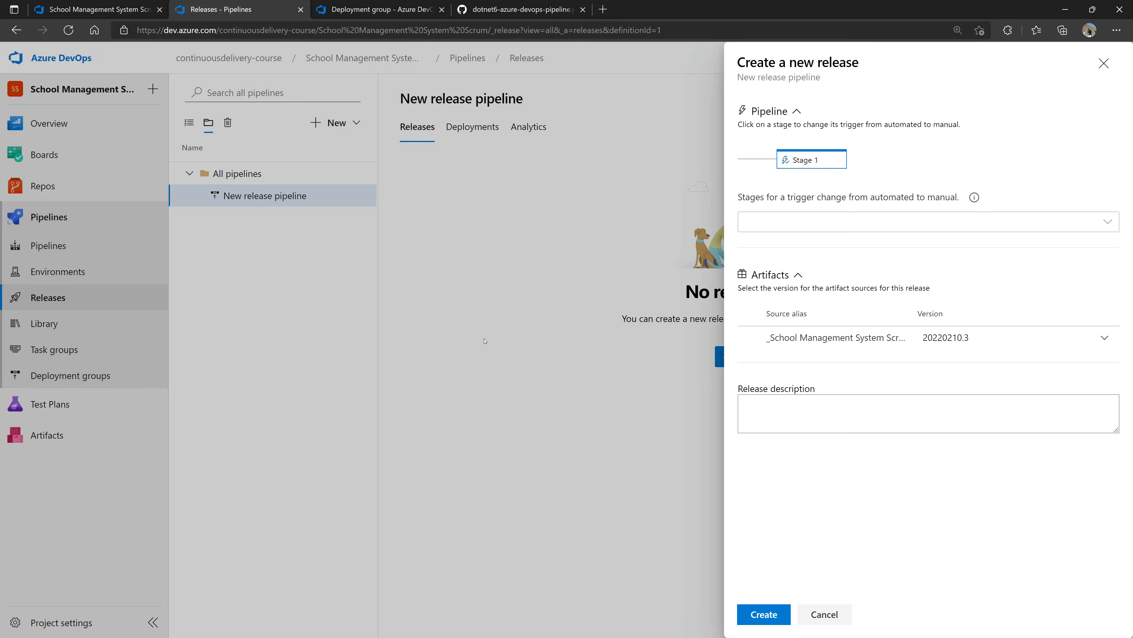
click(586, 320)
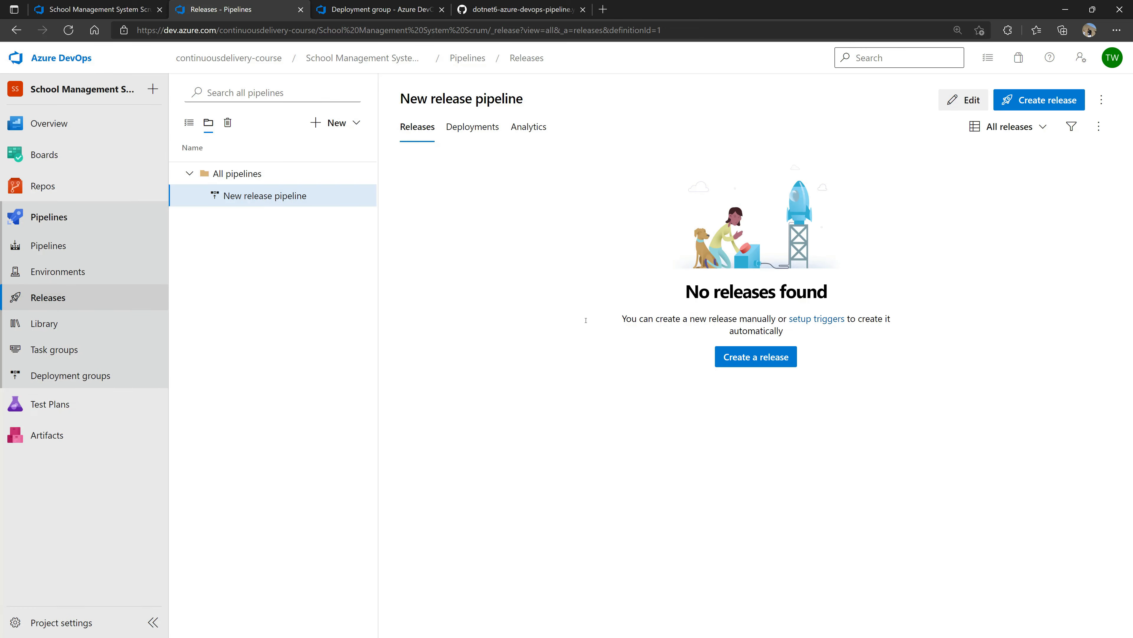
- Reload the releases page, examine the artifact source and version offered for a new release, and dismiss the form
click(47, 218)
click(46, 297)
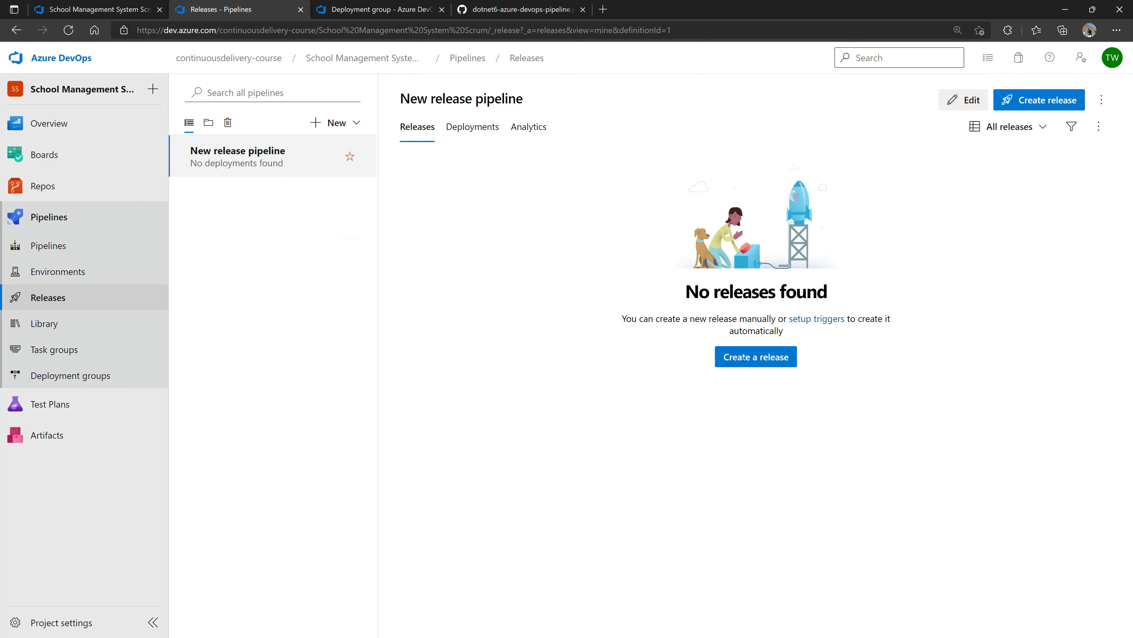
click(763, 365)
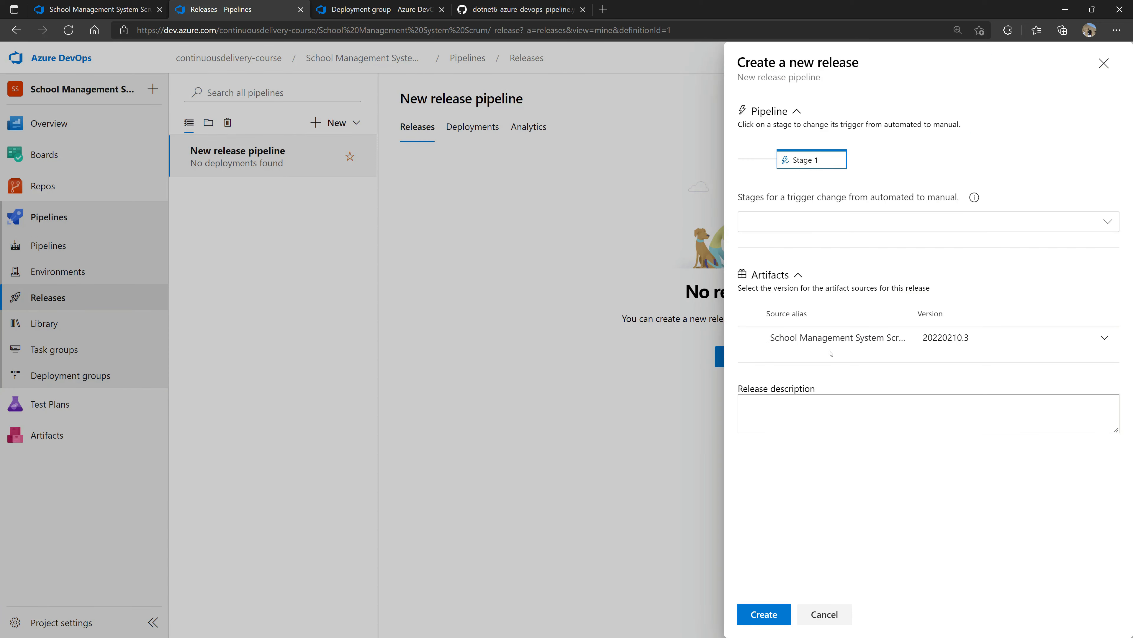
drag(766, 337, 936, 338)
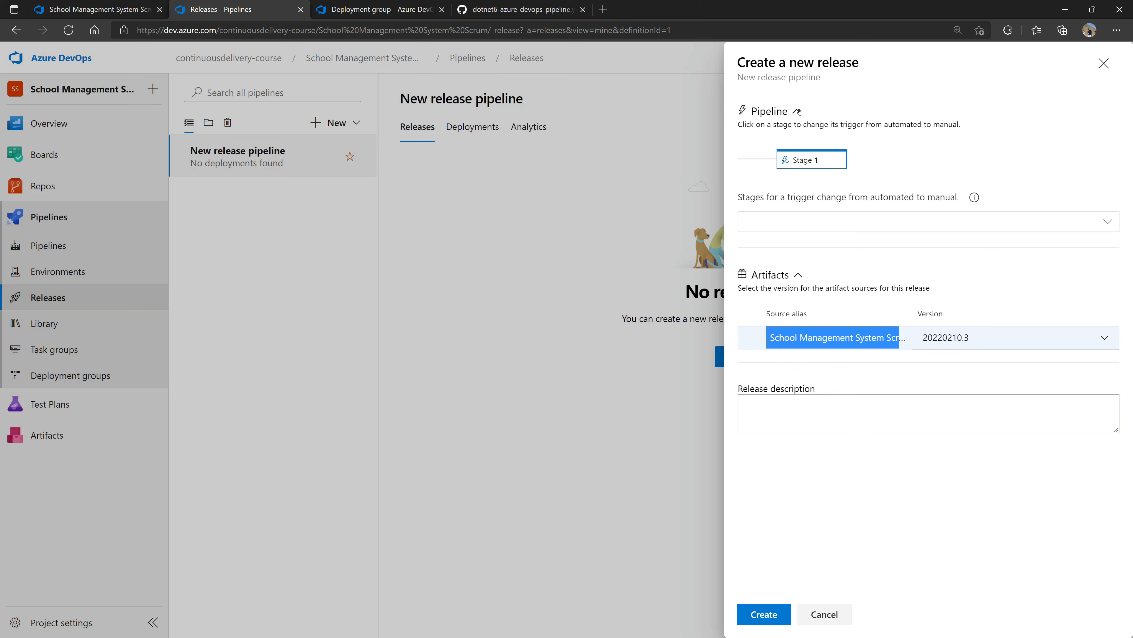
click(787, 113)
click(1104, 63)
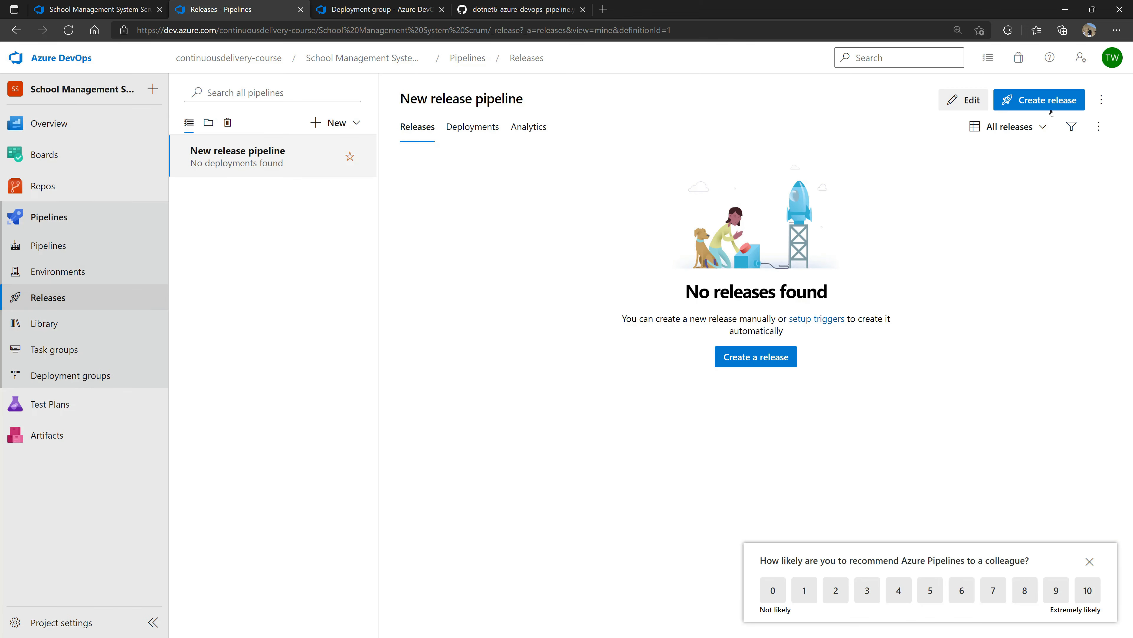
- Open New release pipeline for editing and look through its variables, retention, options and history
click(960, 100)
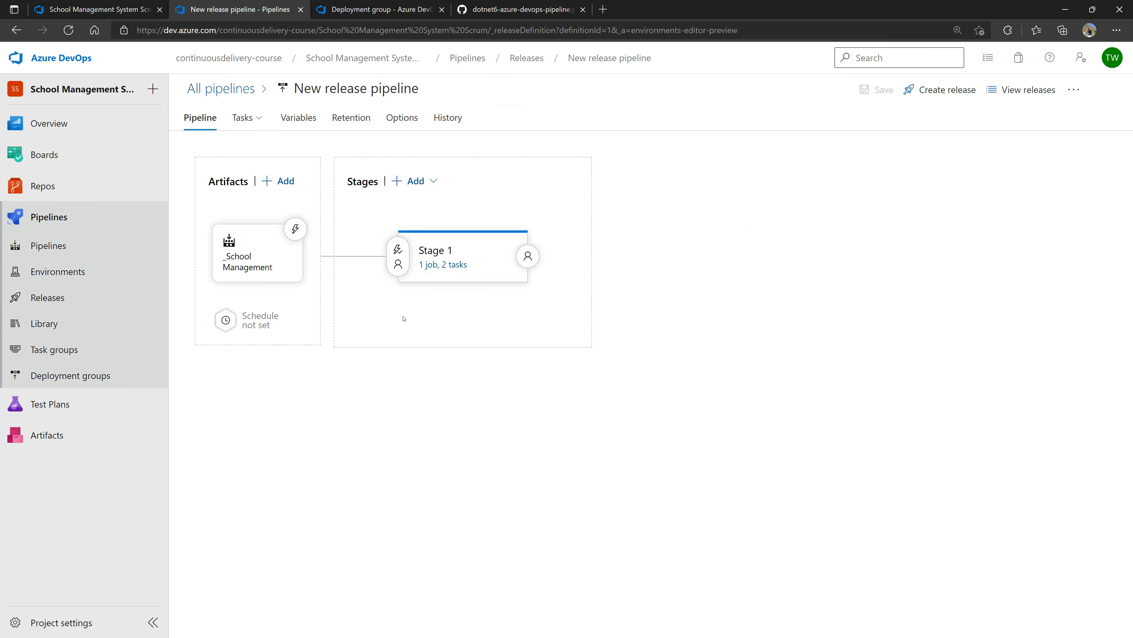
click(242, 129)
click(304, 124)
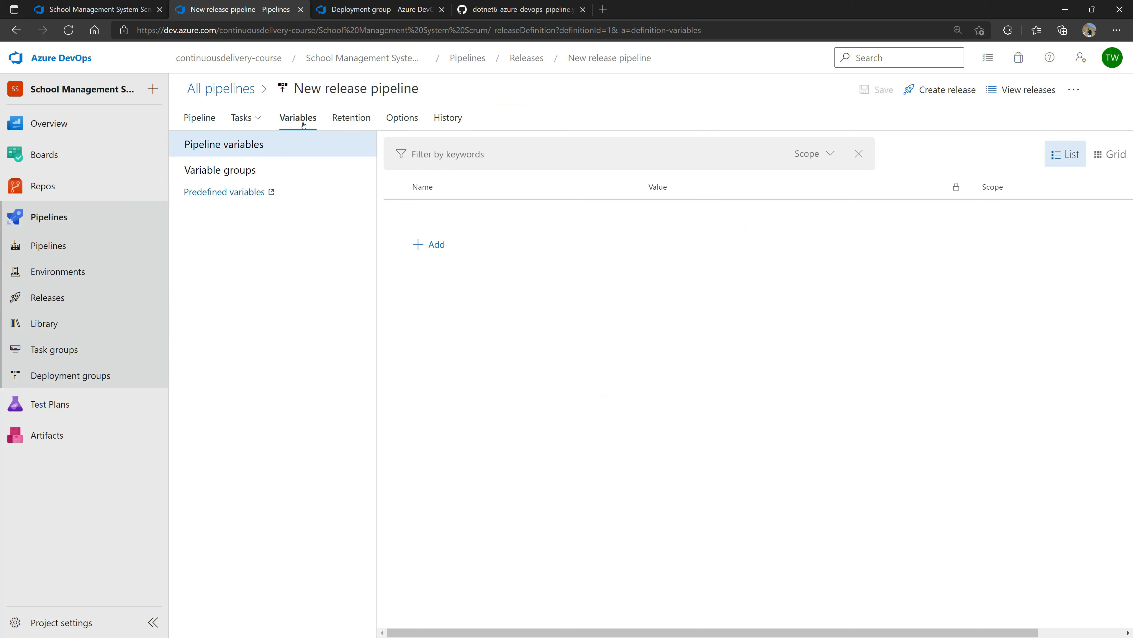
click(343, 123)
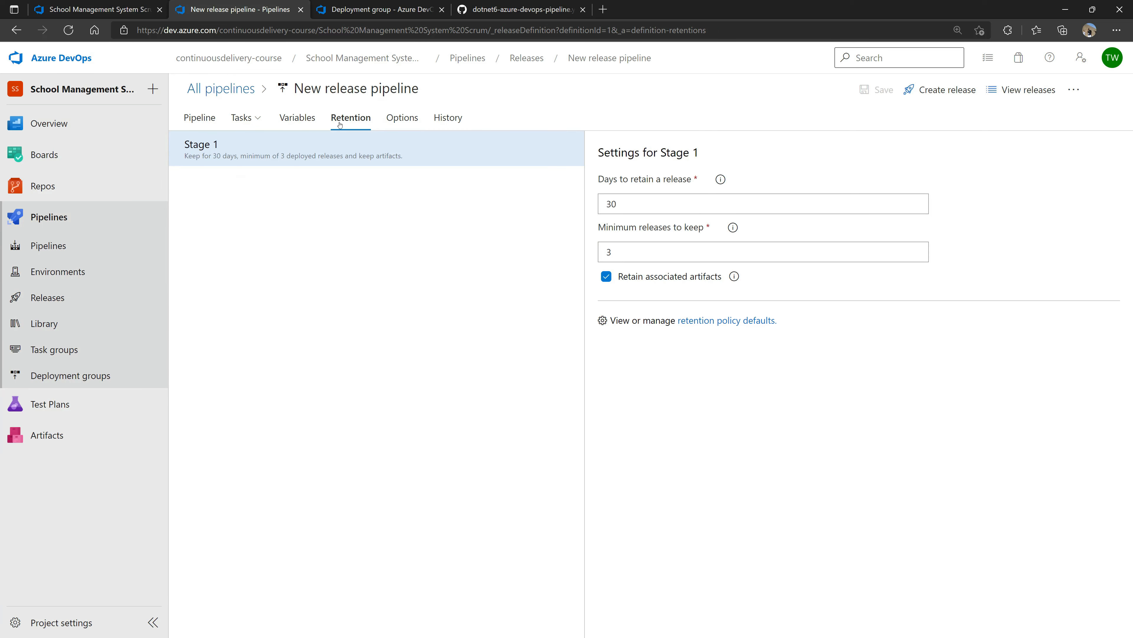
click(401, 126)
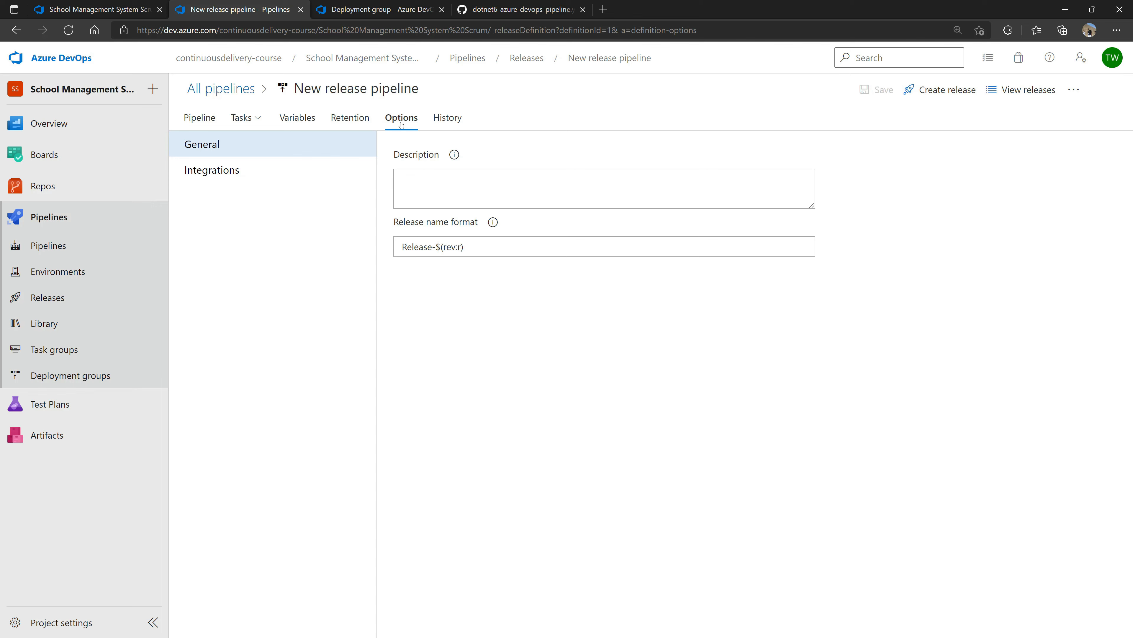
click(452, 123)
click(402, 122)
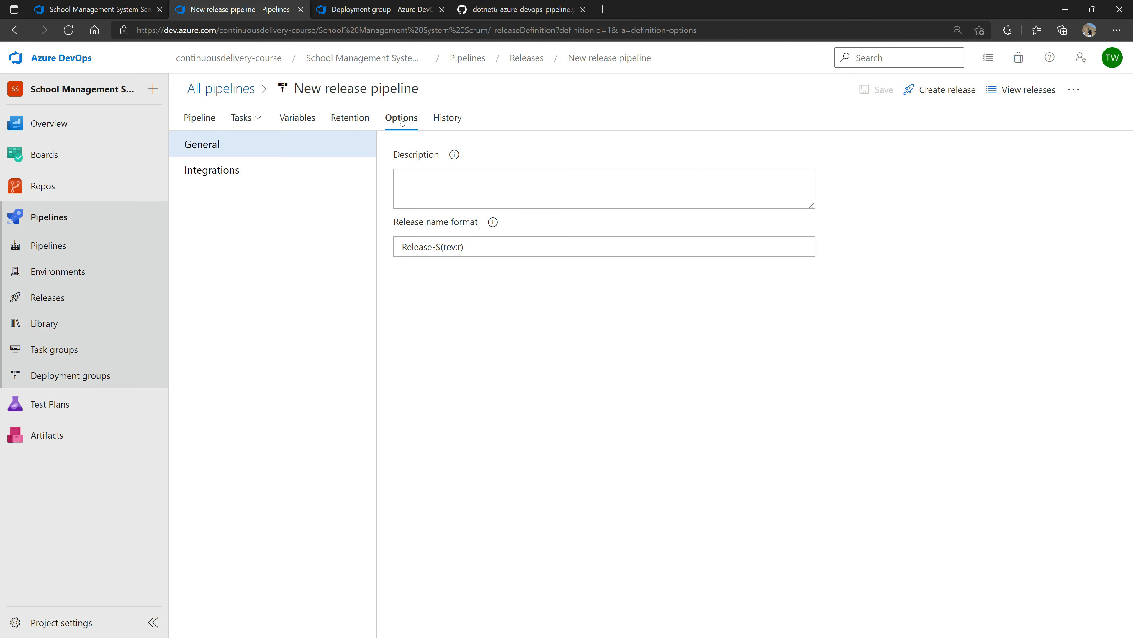
- Examine Stage 1's retention settings for days to retain and minimum releases to keep, and return to the releases page
click(337, 119)
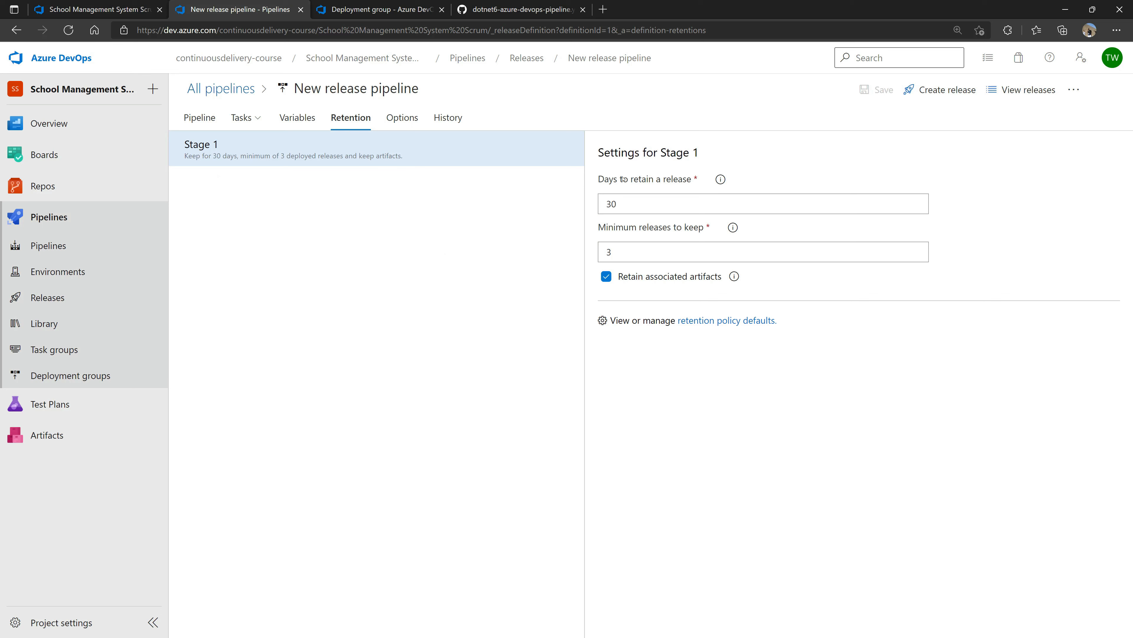
drag(594, 179, 699, 183)
drag(592, 228, 708, 229)
click(447, 405)
click(66, 295)
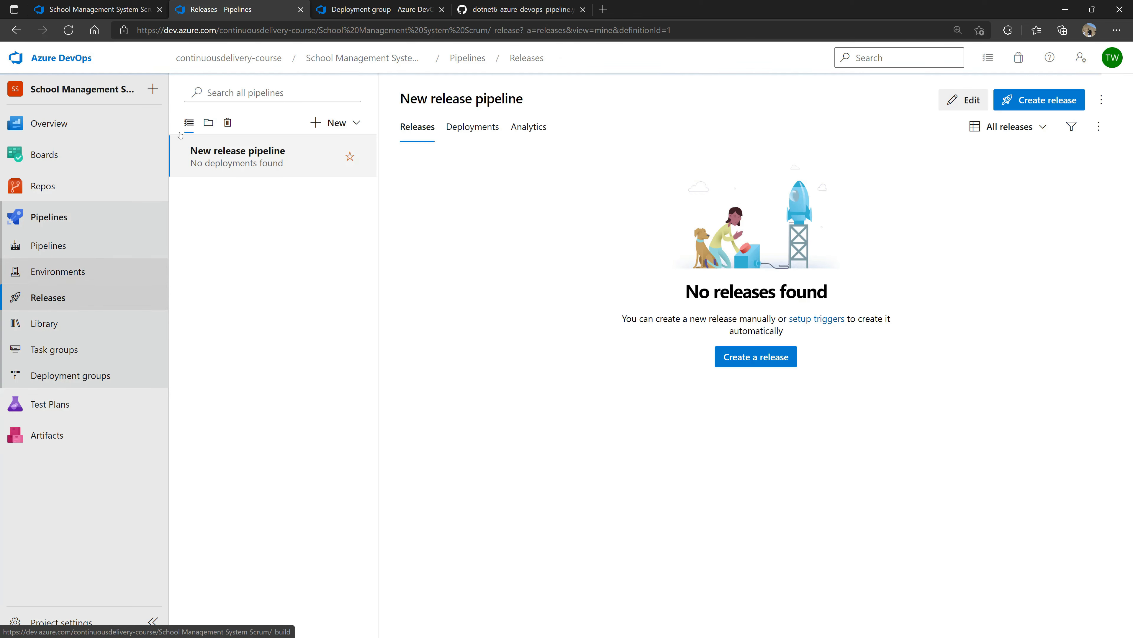
click(334, 122)
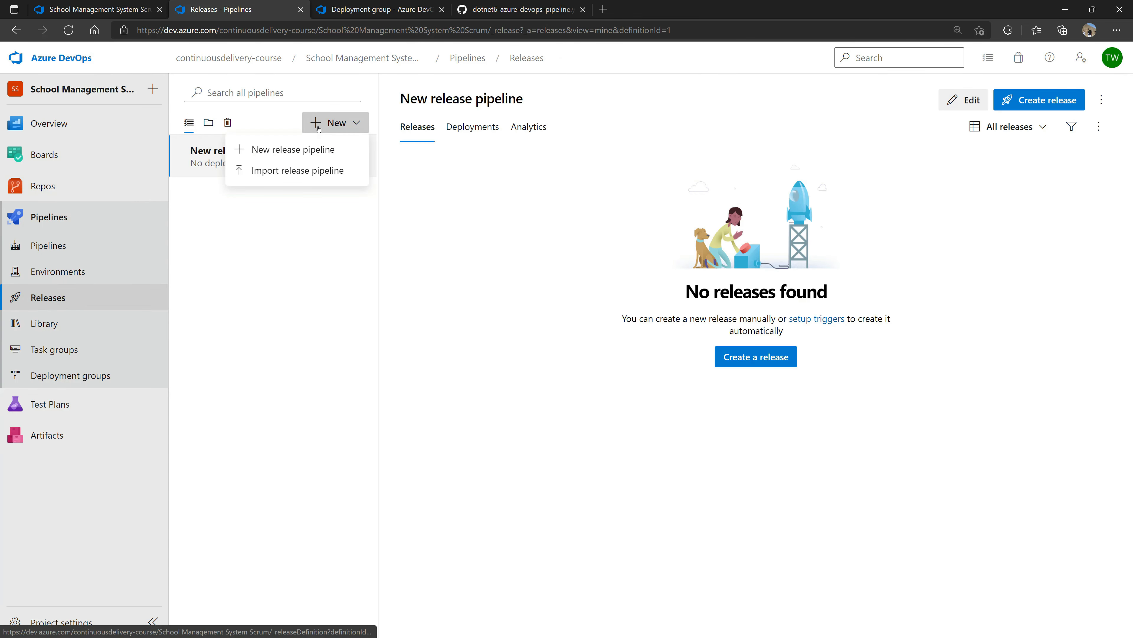
click(306, 150)
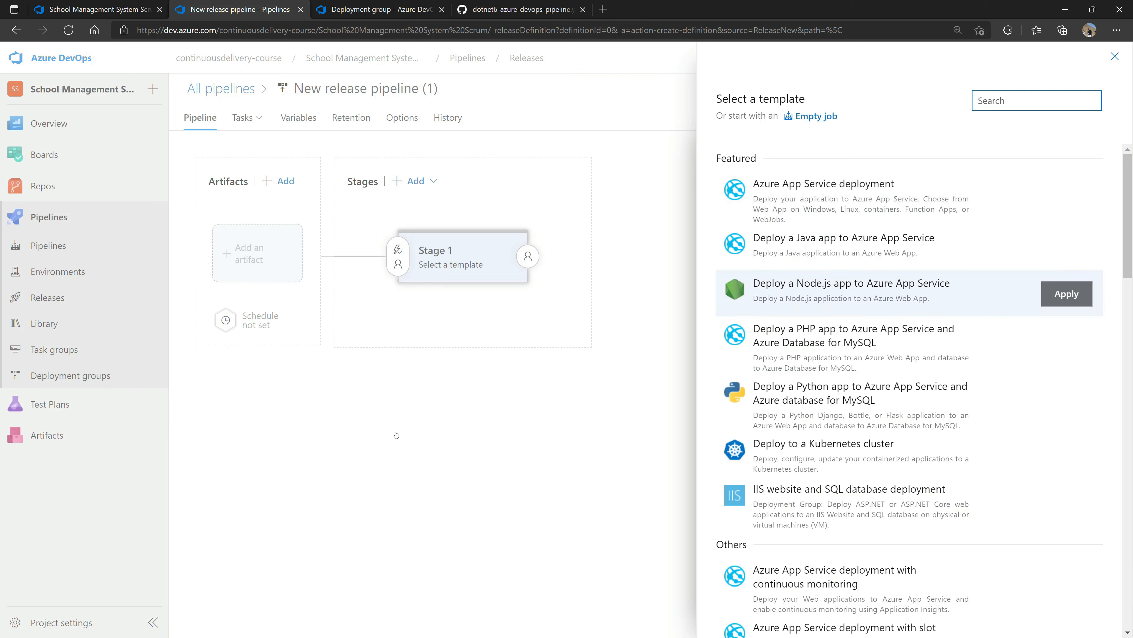
click(1116, 56)
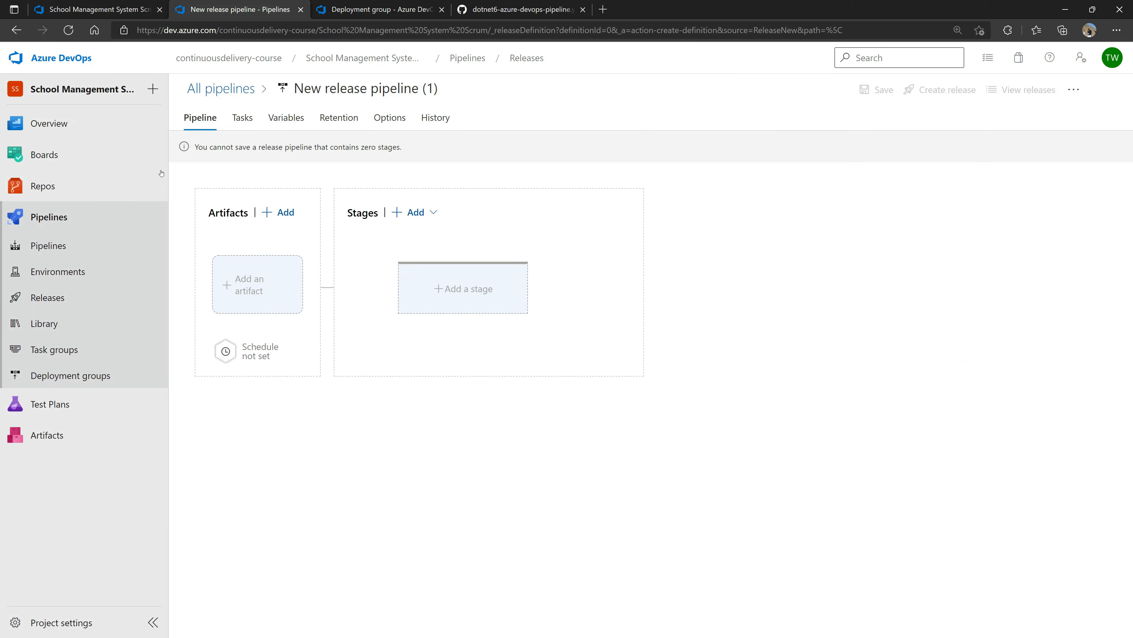
click(47, 297)
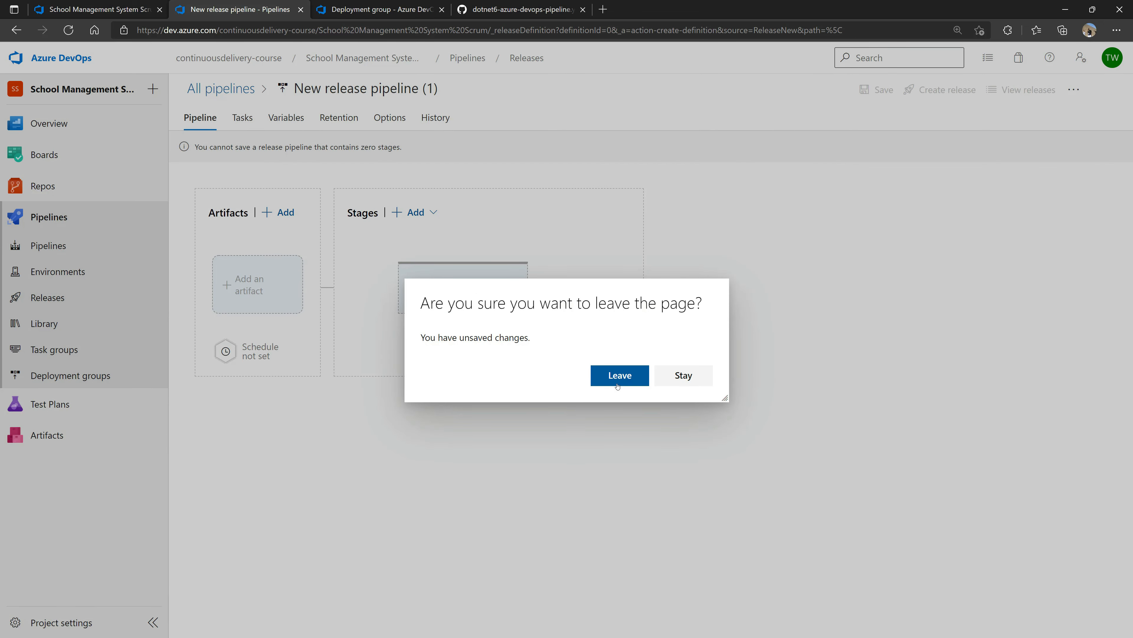
click(618, 385)
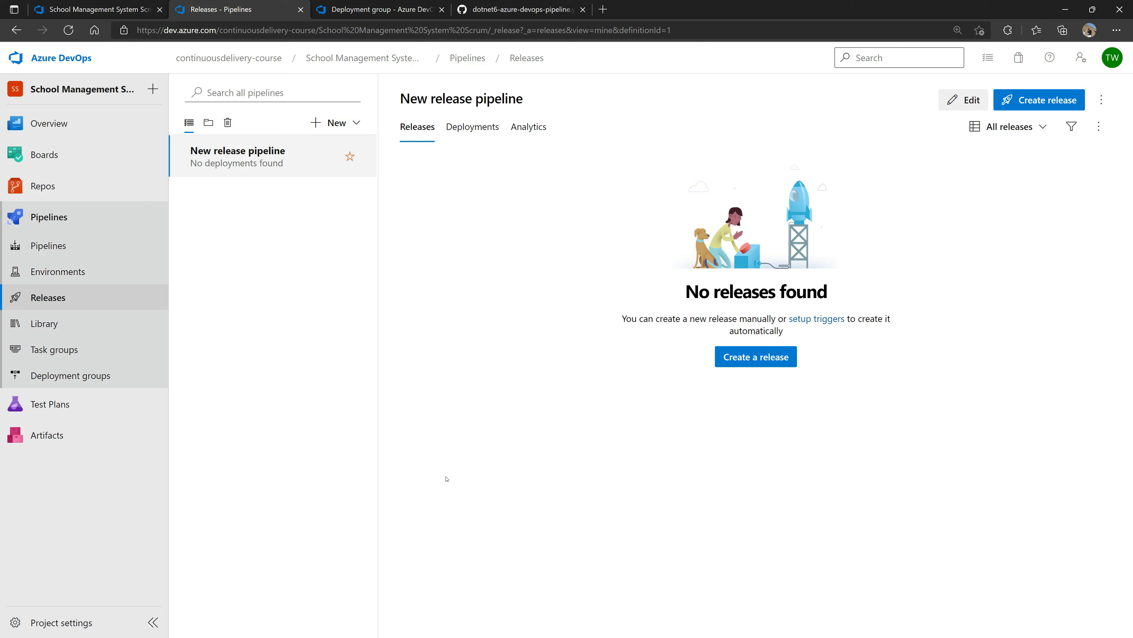
- Check the additional actions available for New release pipeline and open the project's Environments page
click(1102, 99)
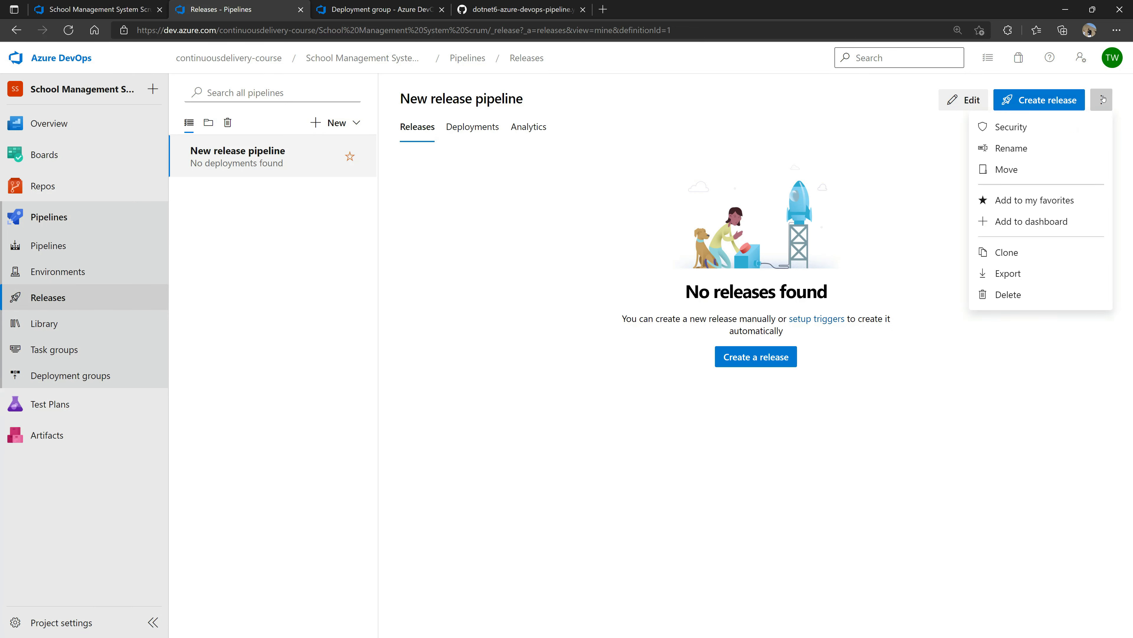
click(565, 466)
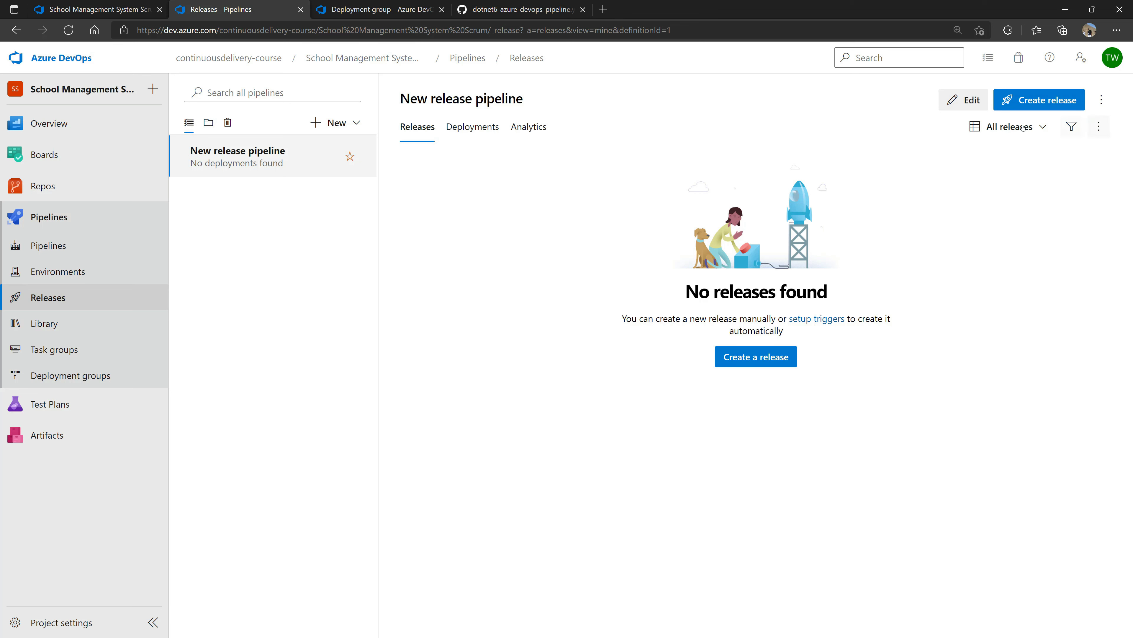
click(58, 271)
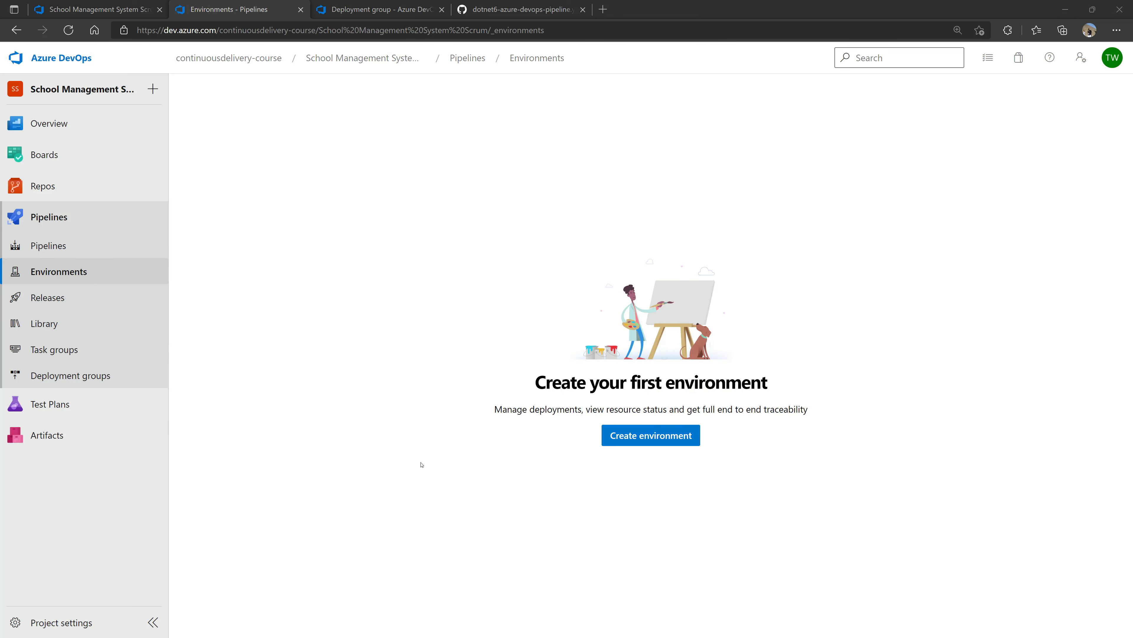
- Start a new environment named dev, examine the Kubernetes resource's provider and subscription settings, and return to the resource choice
click(632, 435)
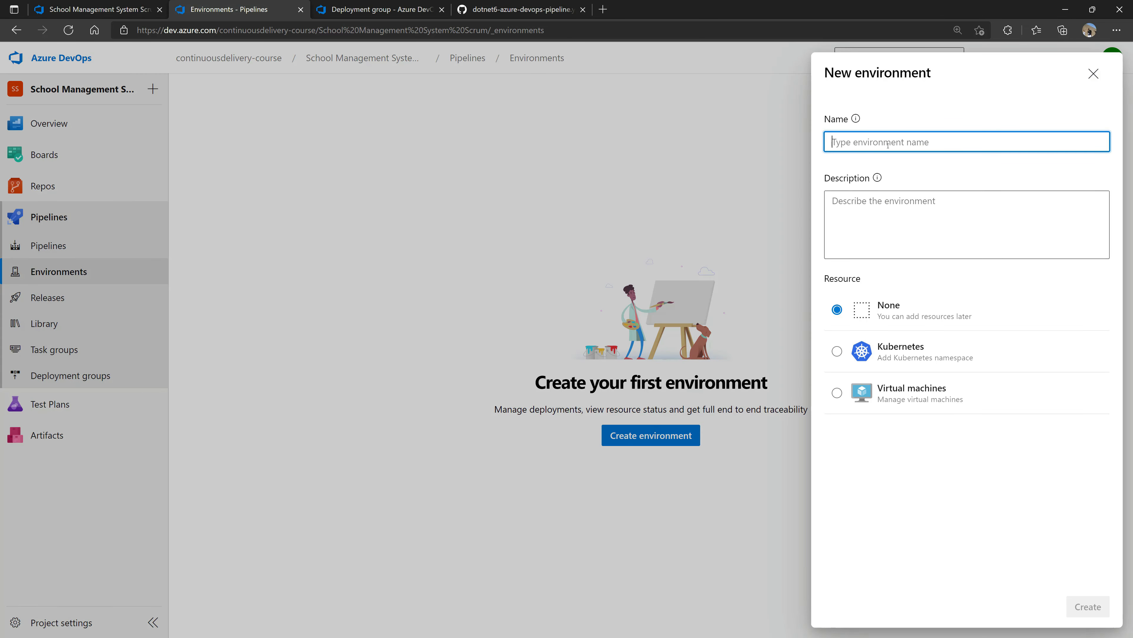
text(dev)
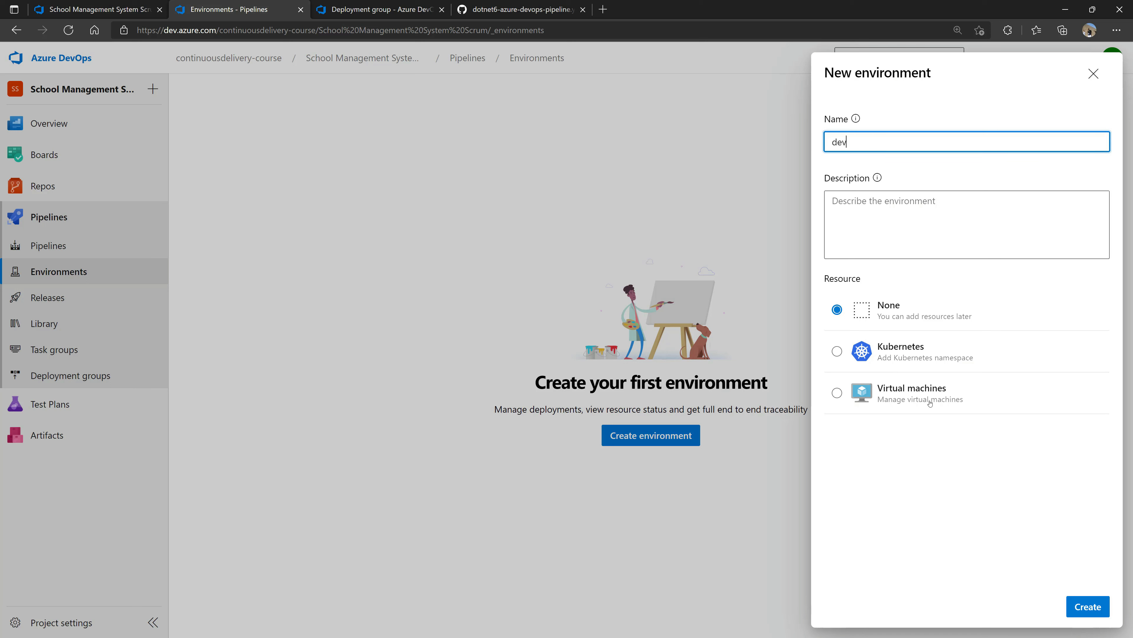
click(906, 355)
click(1091, 607)
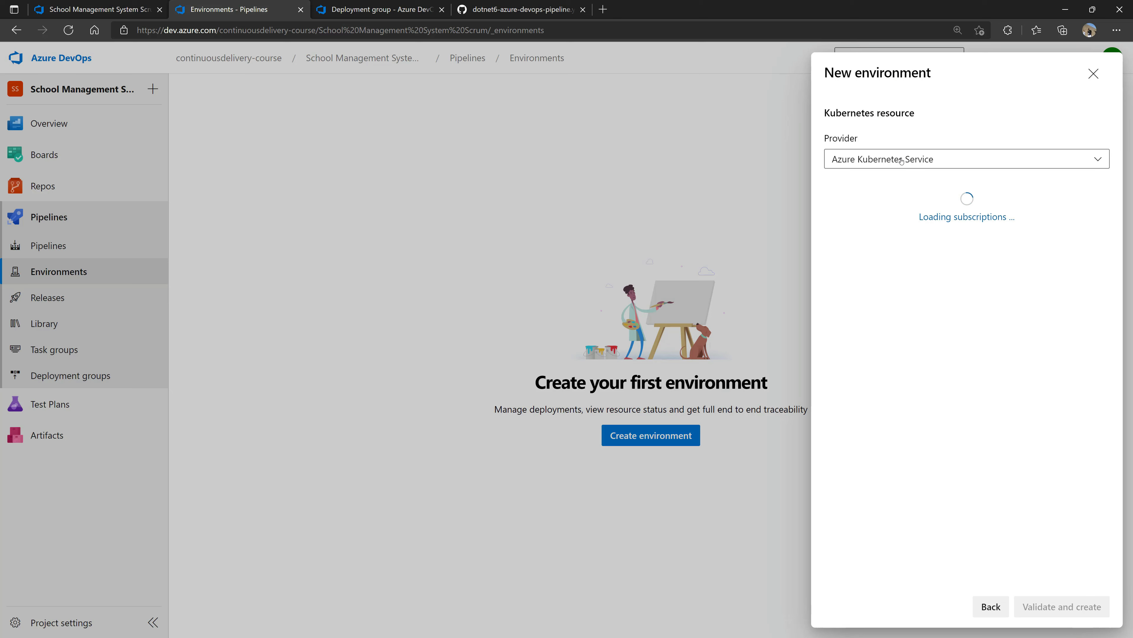
click(902, 161)
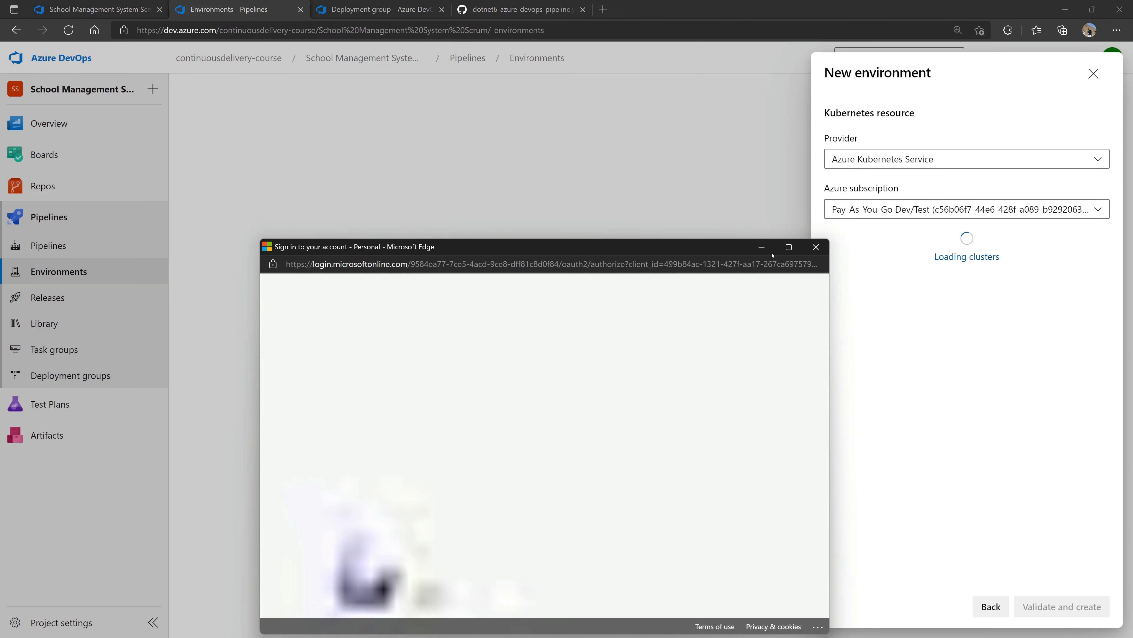
click(816, 249)
click(991, 607)
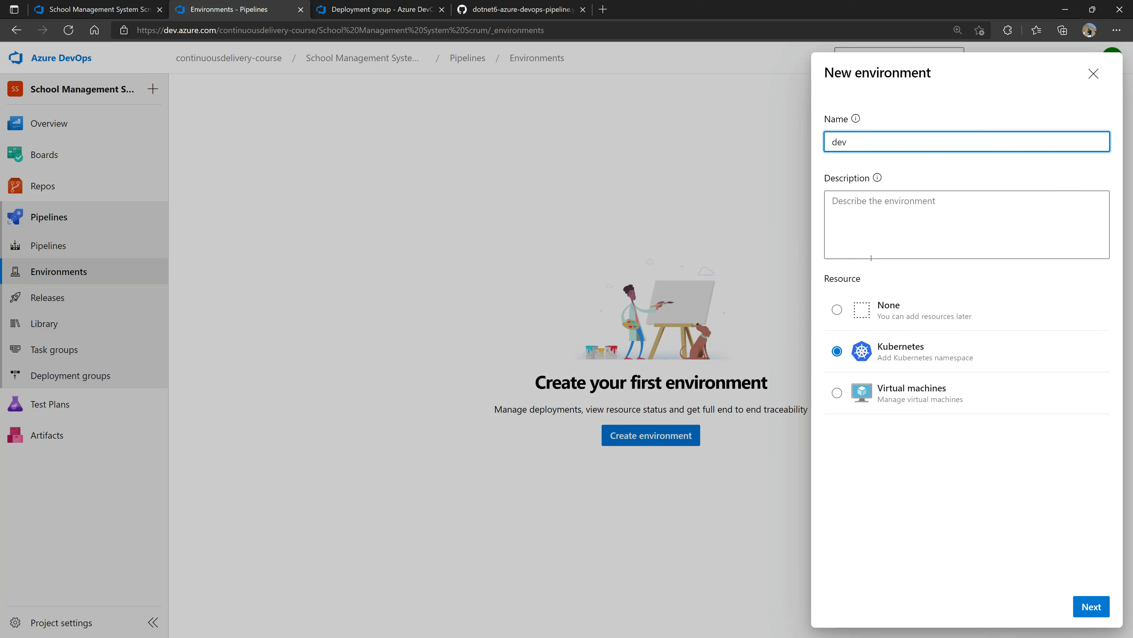
- Examine the virtual machine resource's provider, operating system and registration script, and return to the environment details
click(894, 401)
click(1094, 601)
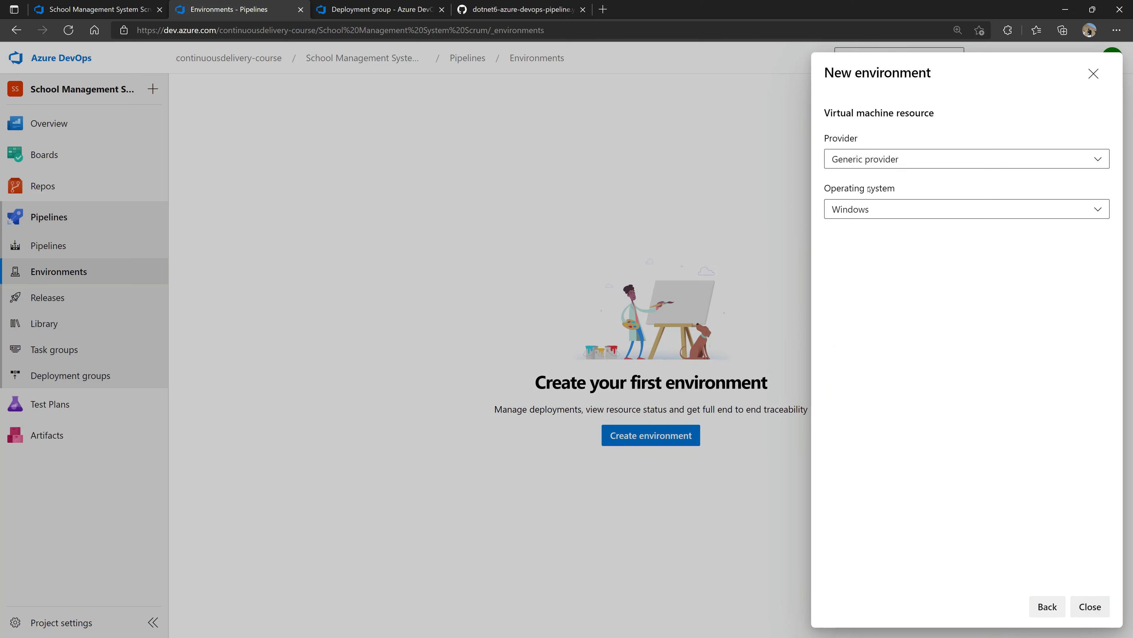
drag(829, 232, 881, 238)
click(897, 267)
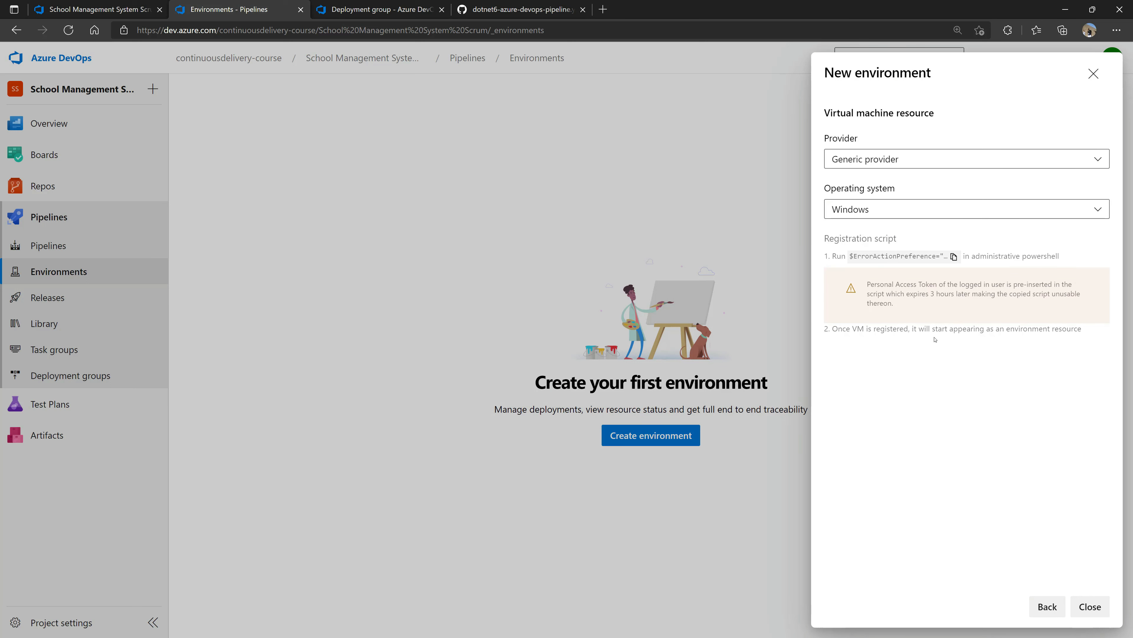
click(1047, 606)
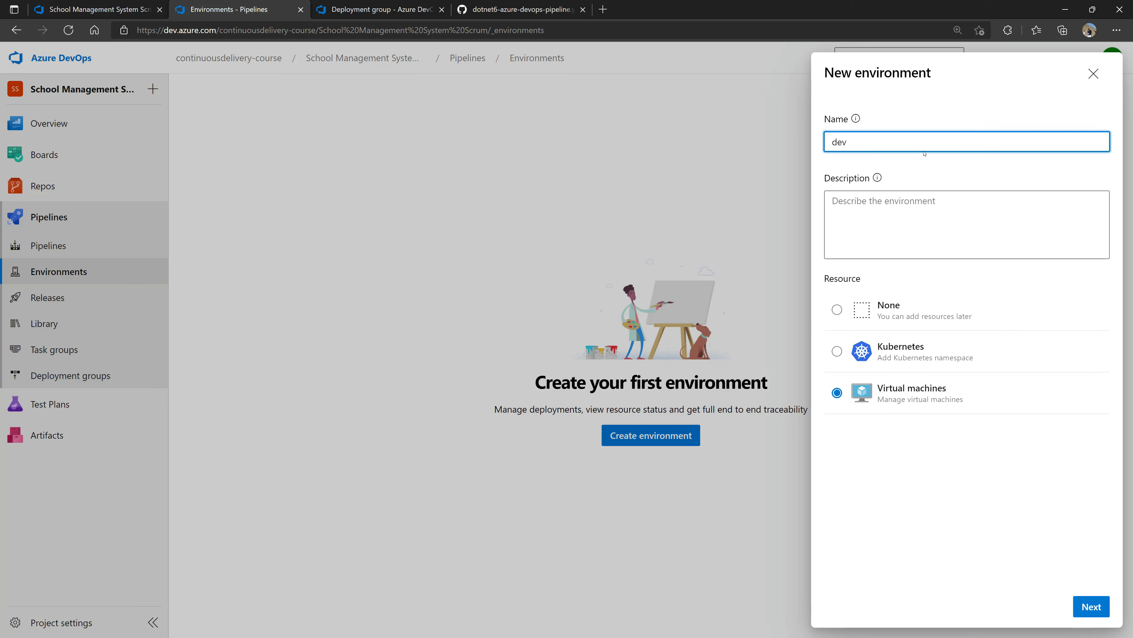
- Create the dev environment with resource None, and check which resource types can be added to it
click(895, 323)
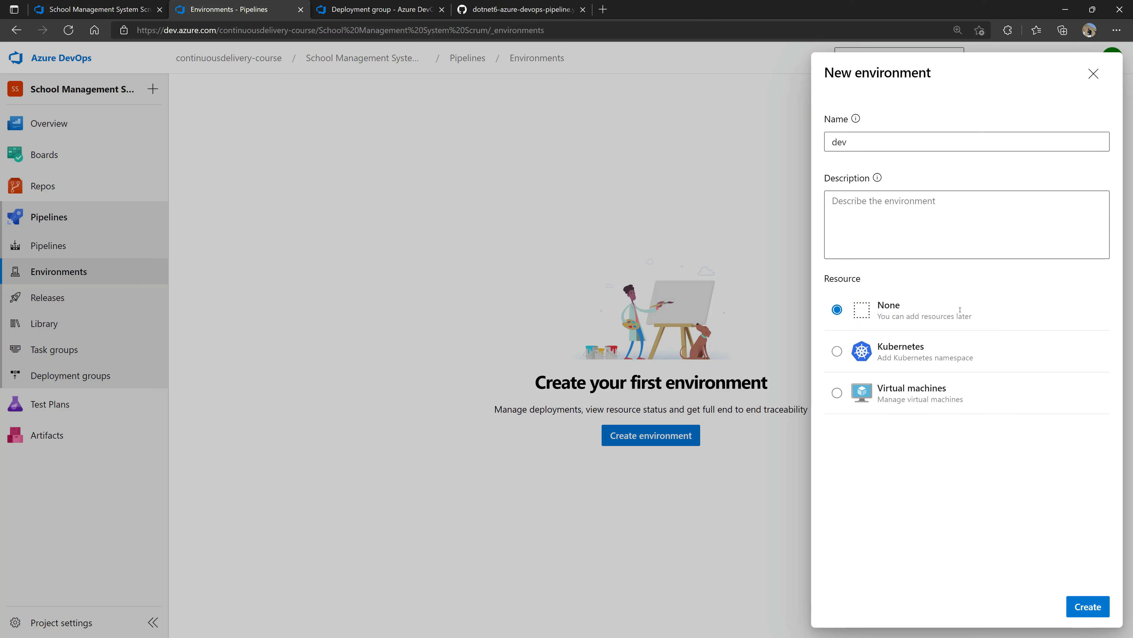
click(1089, 608)
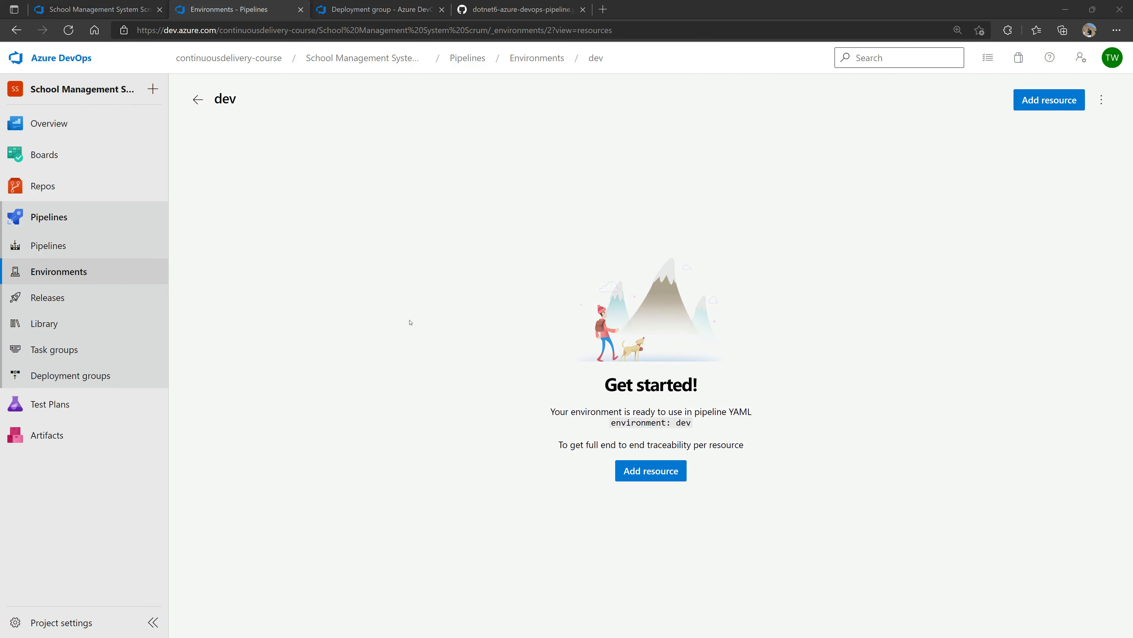
click(652, 474)
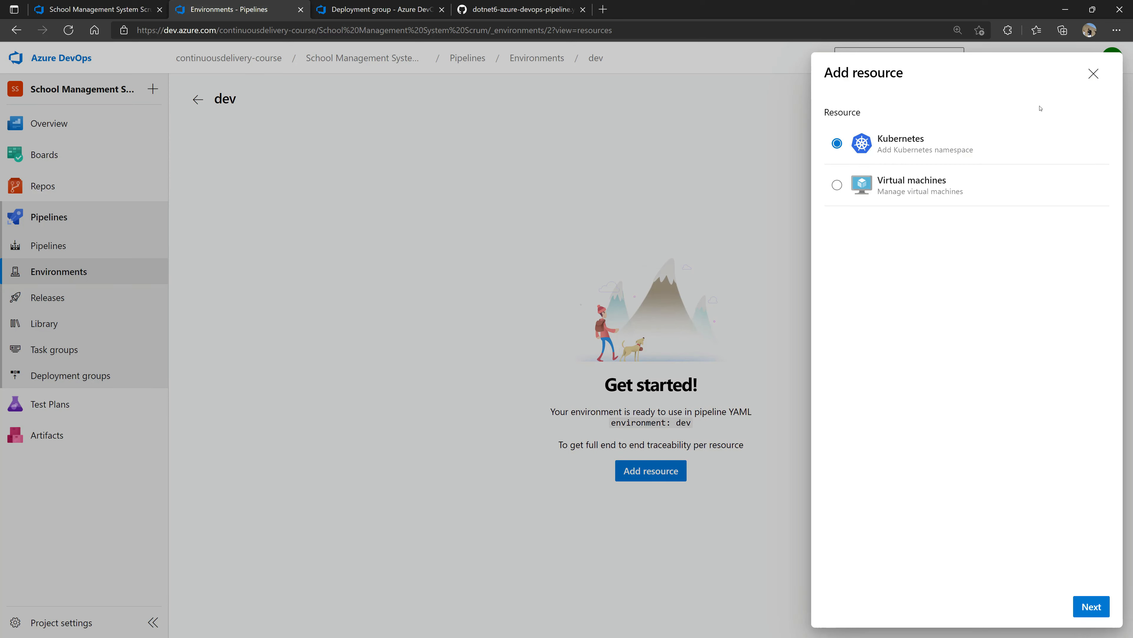
click(1094, 73)
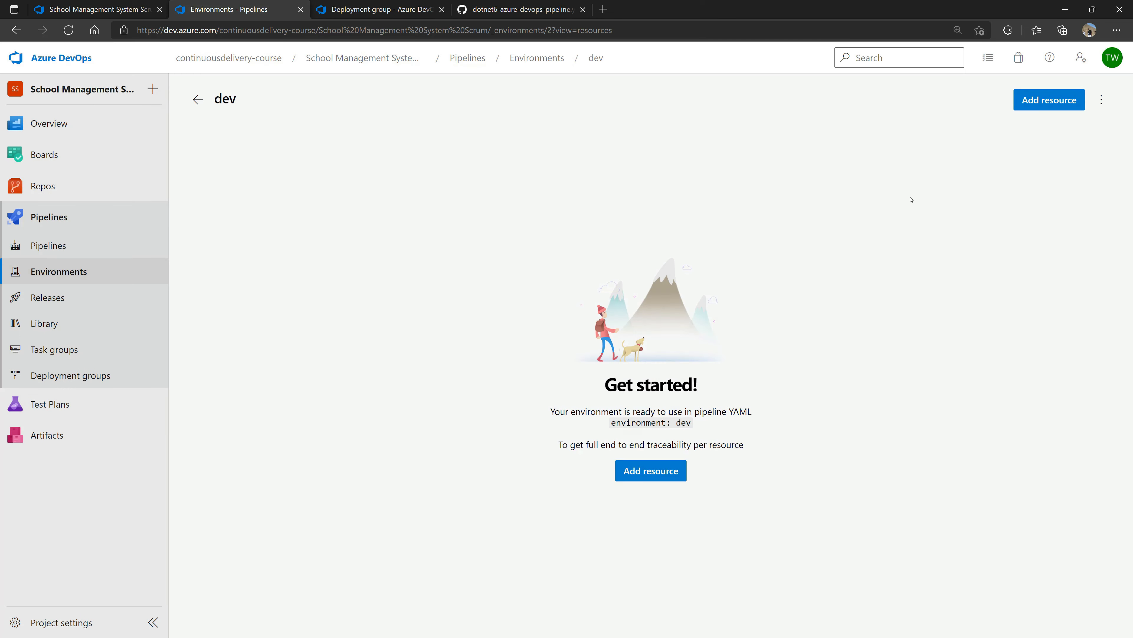
- Examine the dev environment's security page with its user and pipeline permissions, and return to the environment
click(1102, 99)
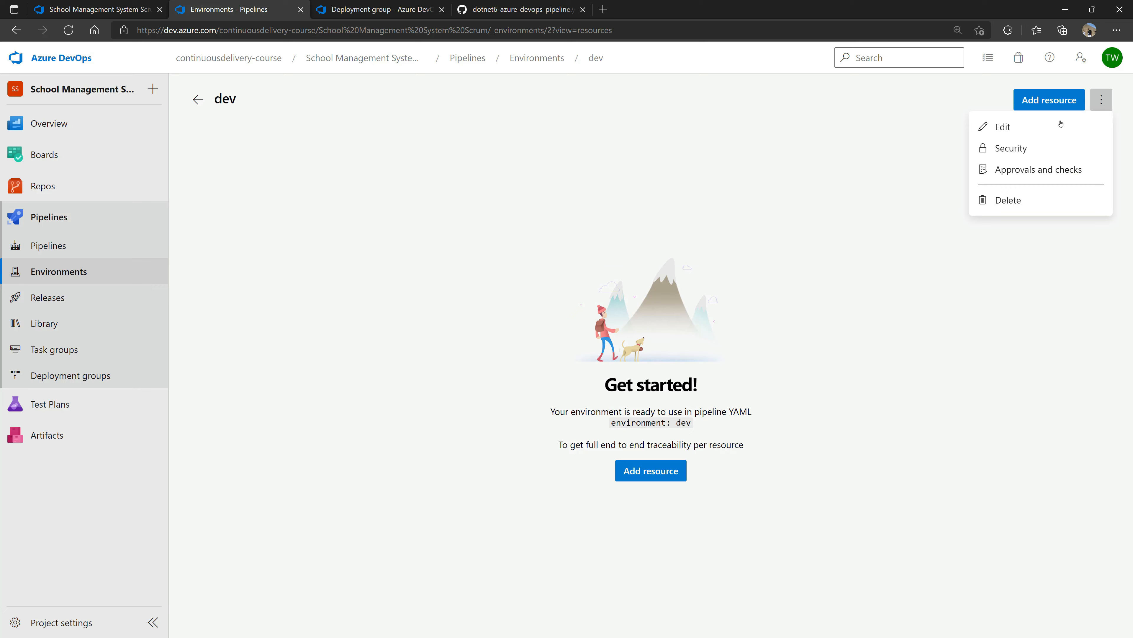
click(1021, 152)
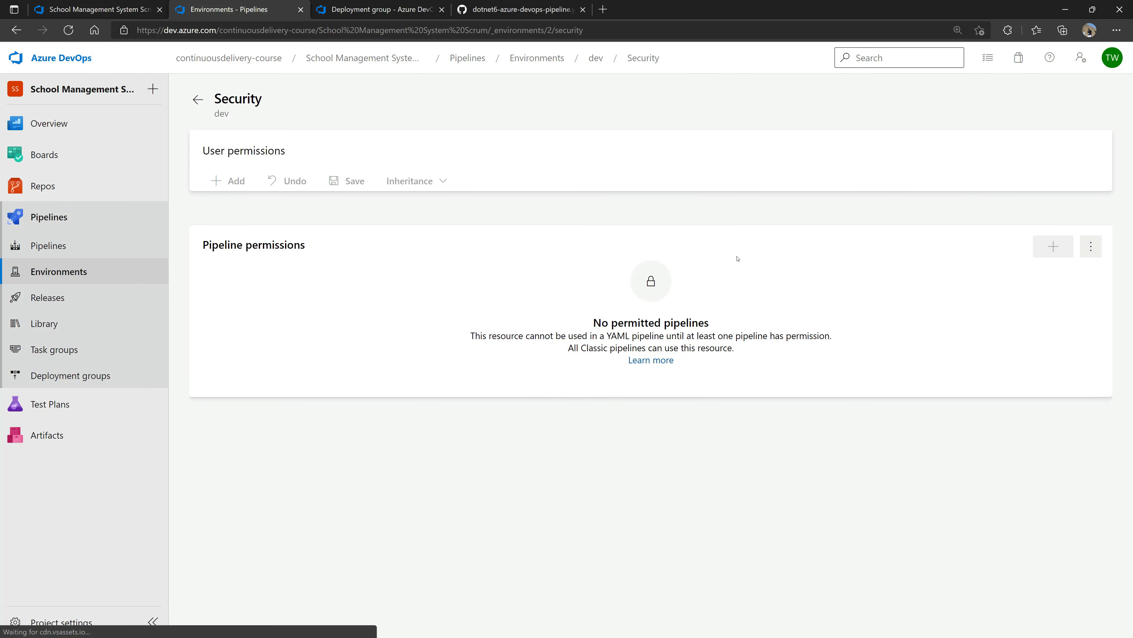
click(197, 100)
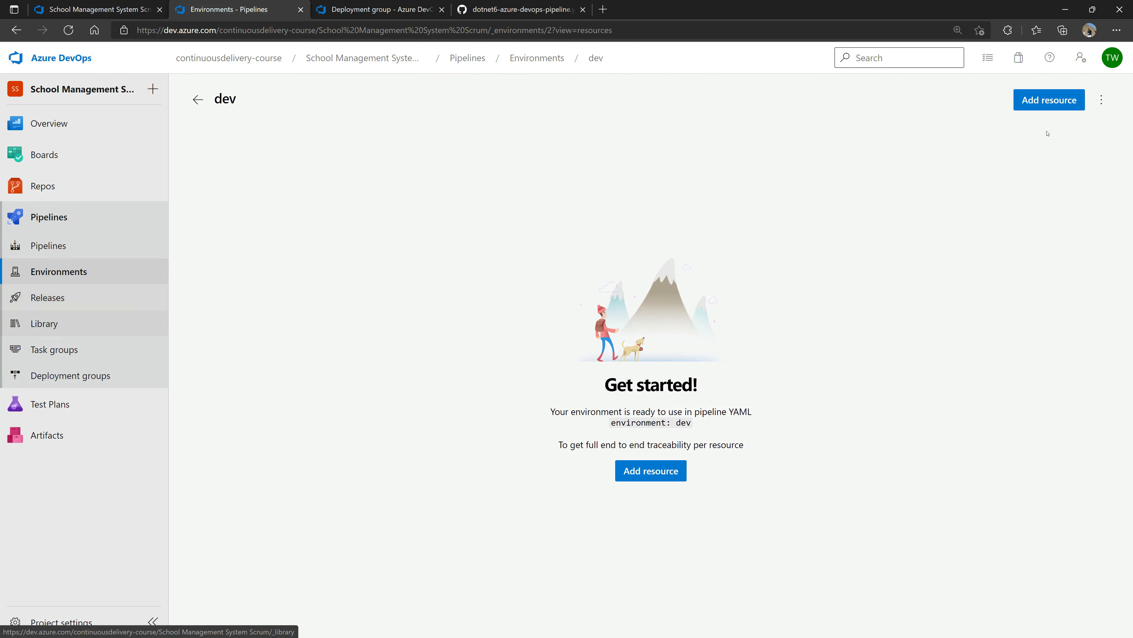
- Examine the Approvals check for dev with an approver chosen, including its advanced and timeout options, and discard it
click(1102, 99)
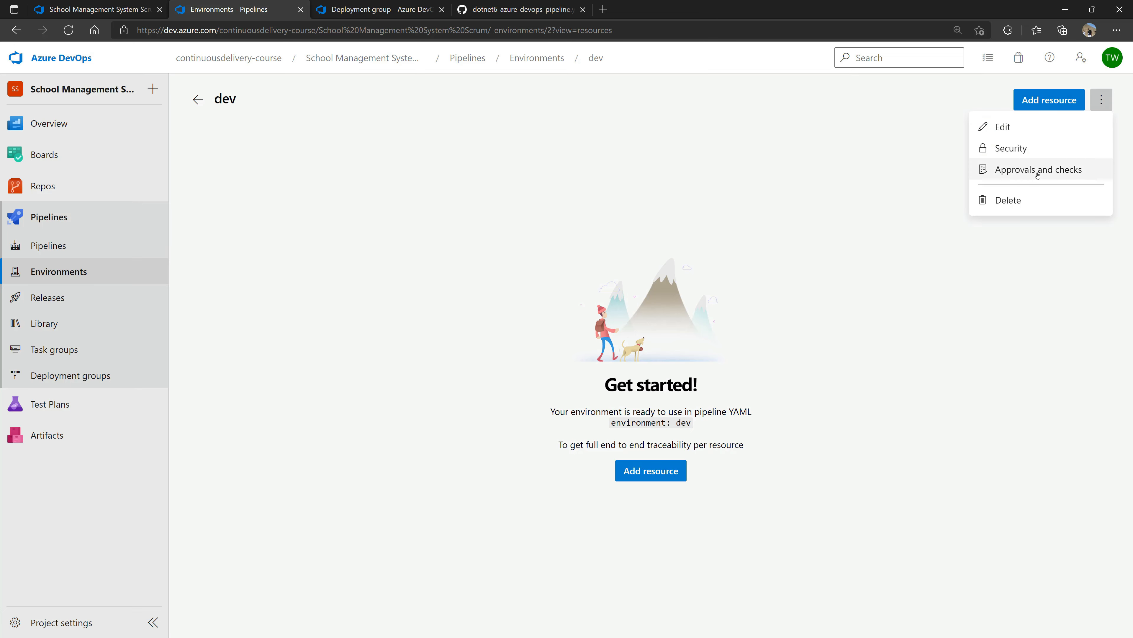
click(1037, 172)
click(691, 322)
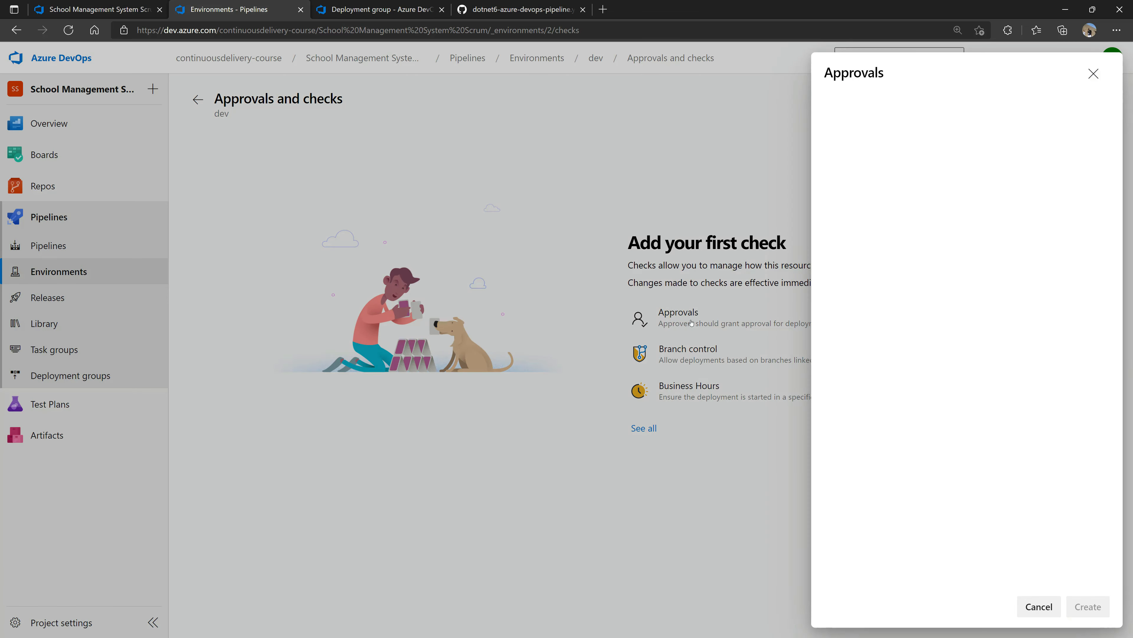
click(931, 123)
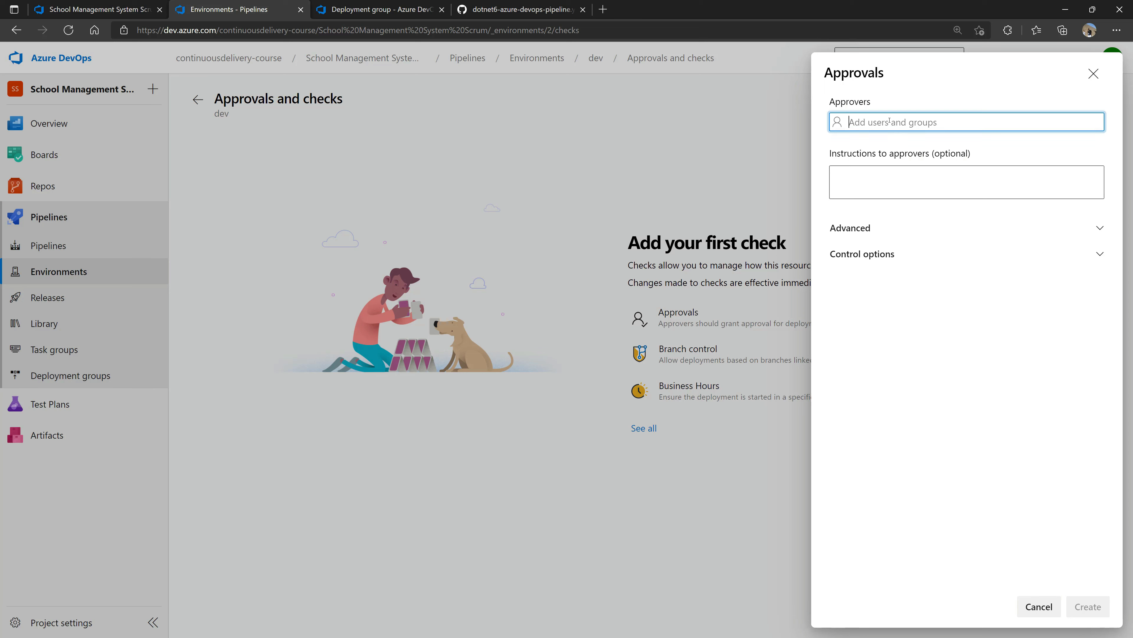
click(915, 152)
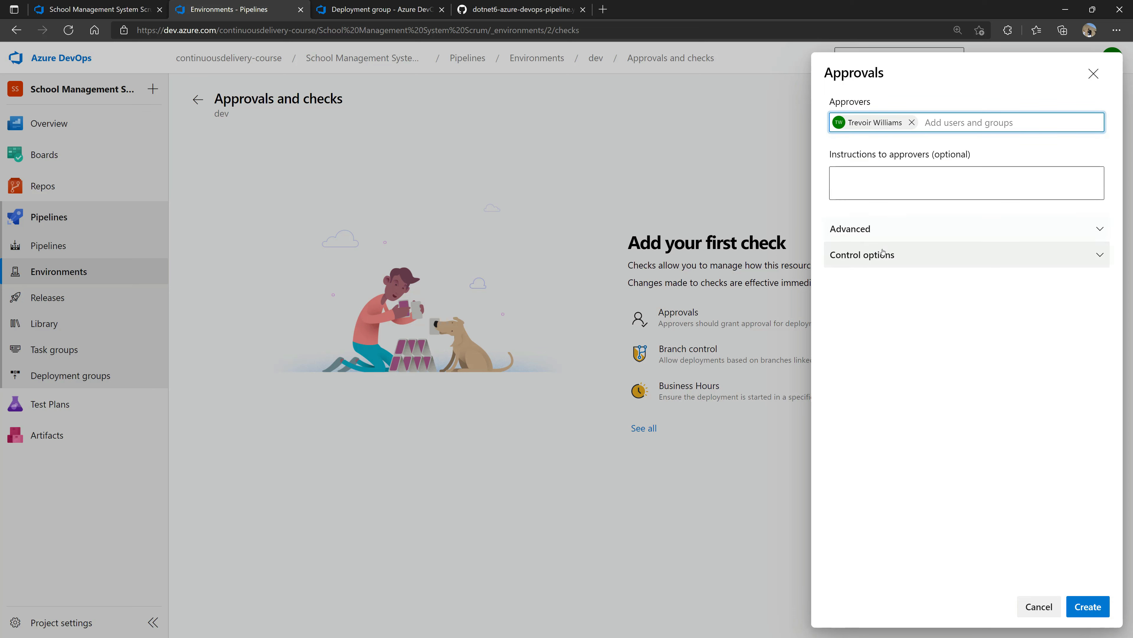
click(908, 228)
click(917, 299)
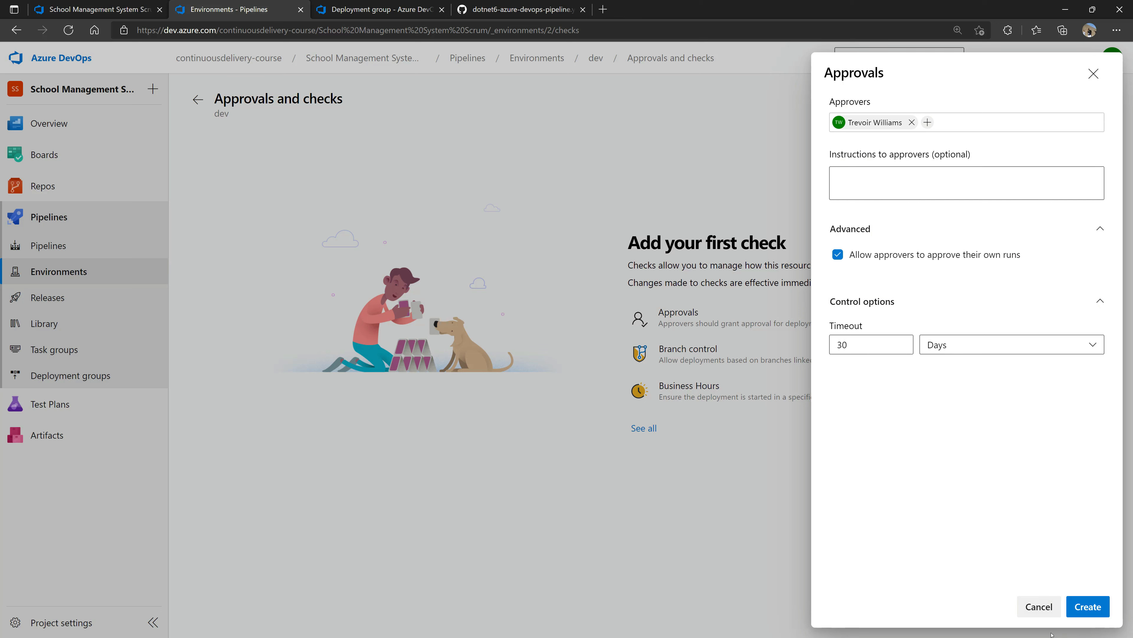
click(1039, 607)
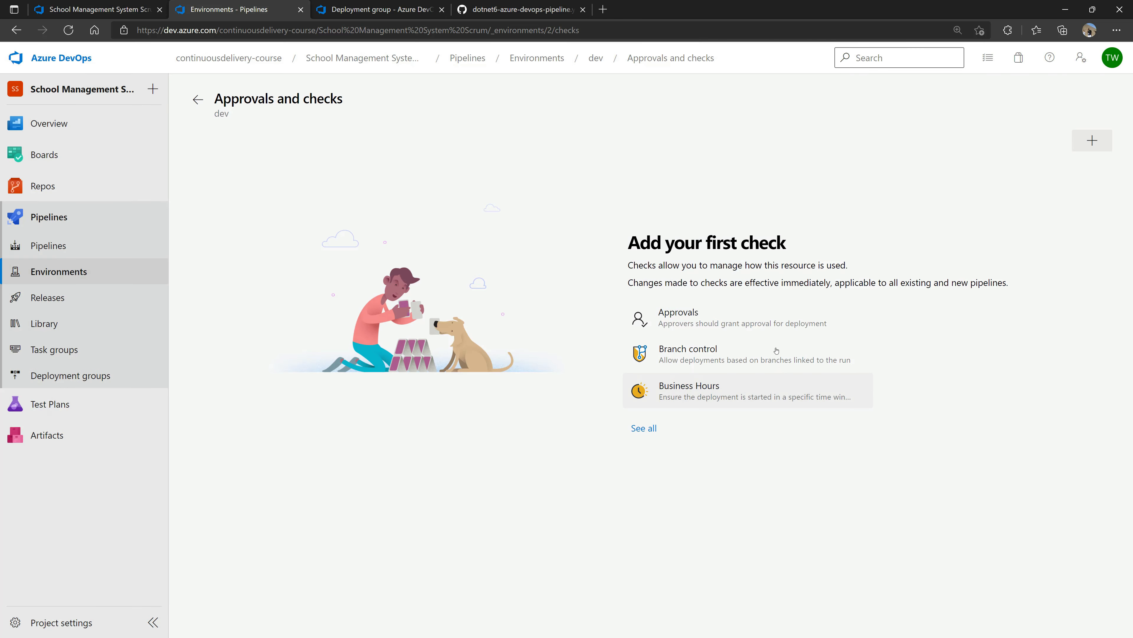
- Examine the Branch control check's allowed branches, timeout and Verify branch protection options, and discard it
click(754, 346)
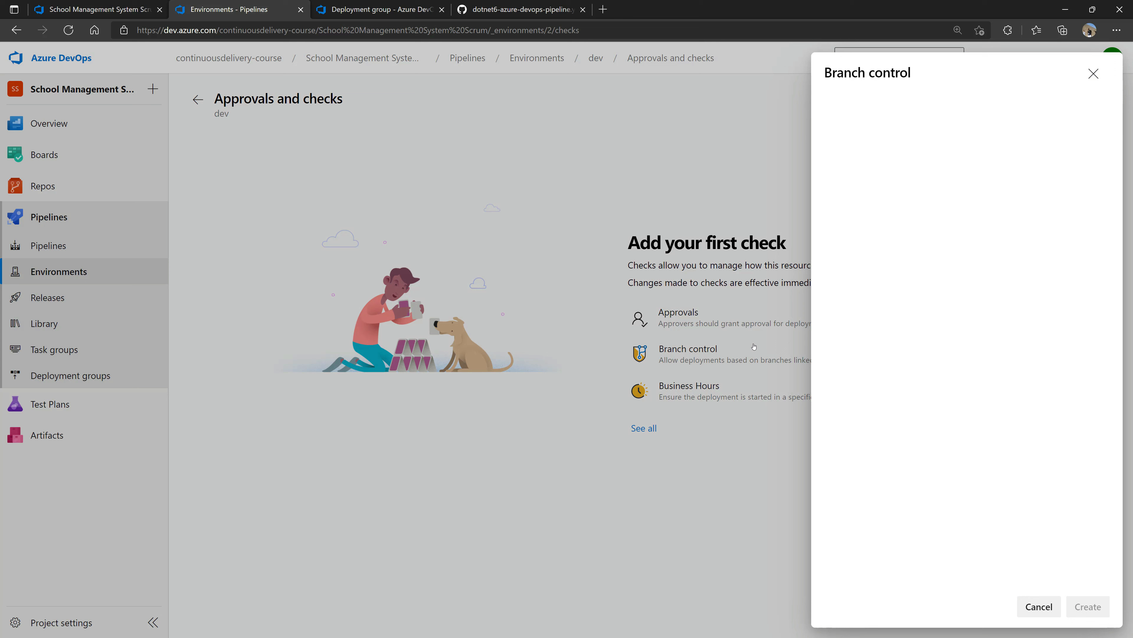
double_click(881, 128)
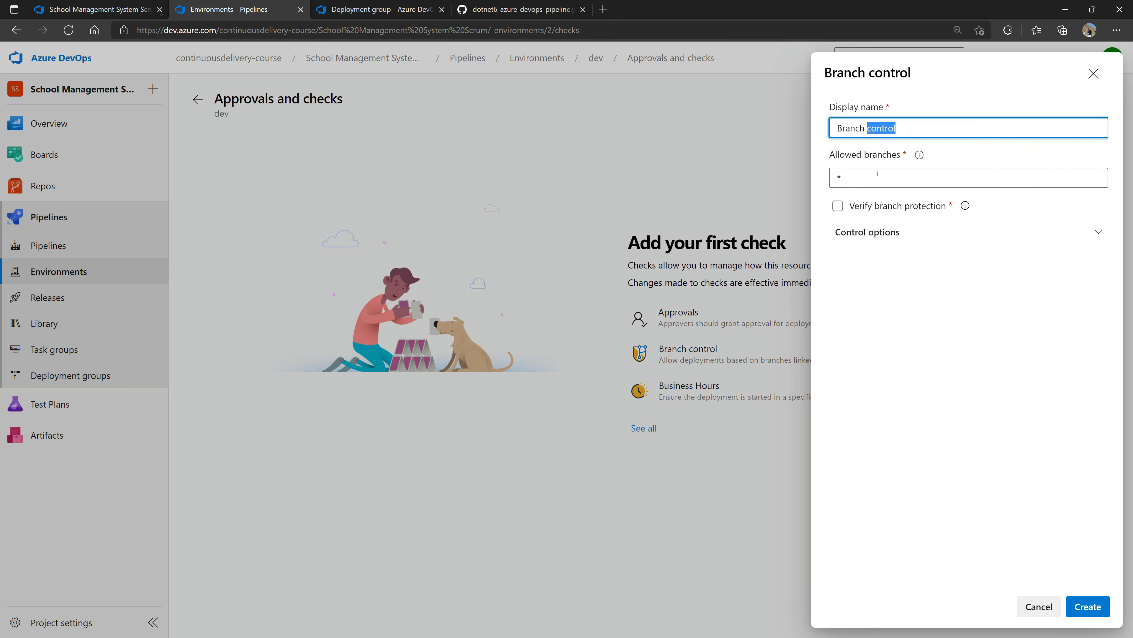
key(Tab)
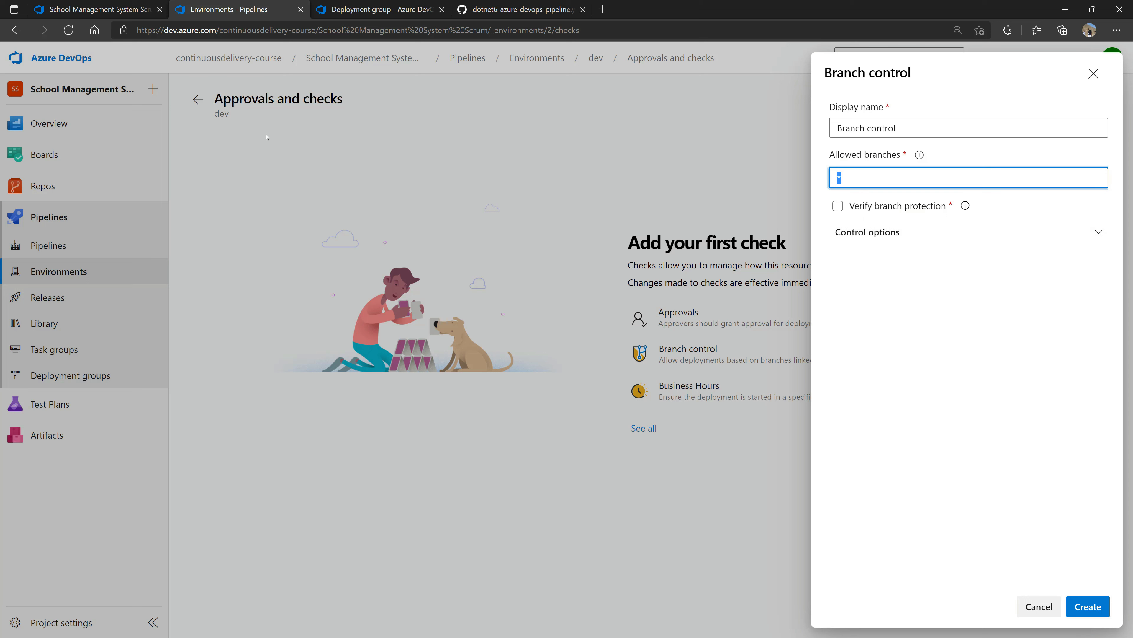
click(830, 232)
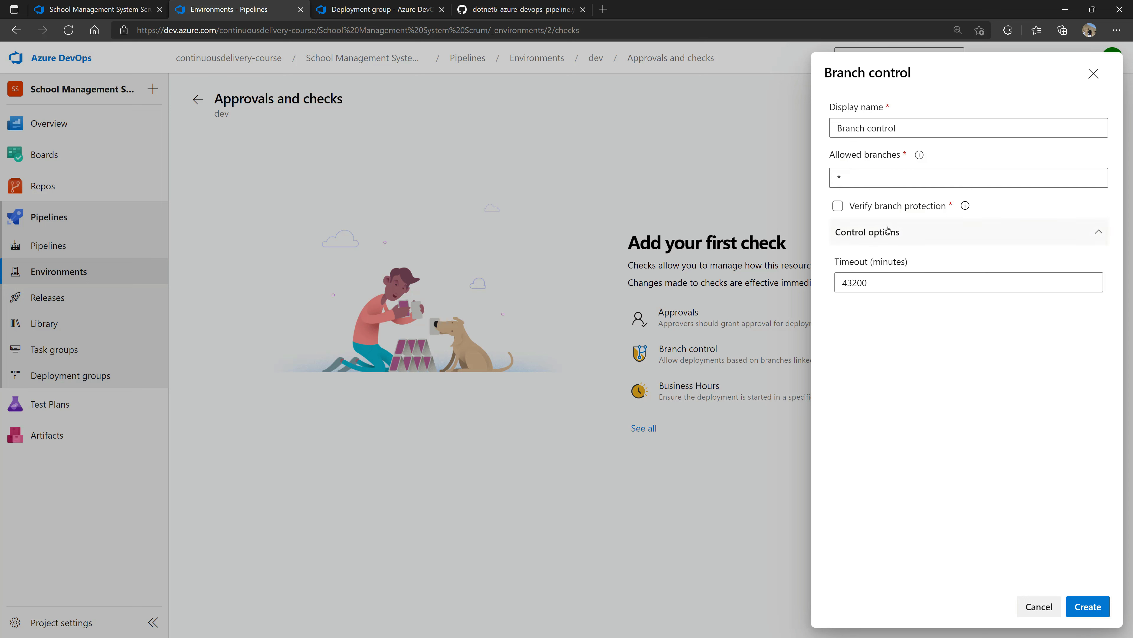
click(838, 205)
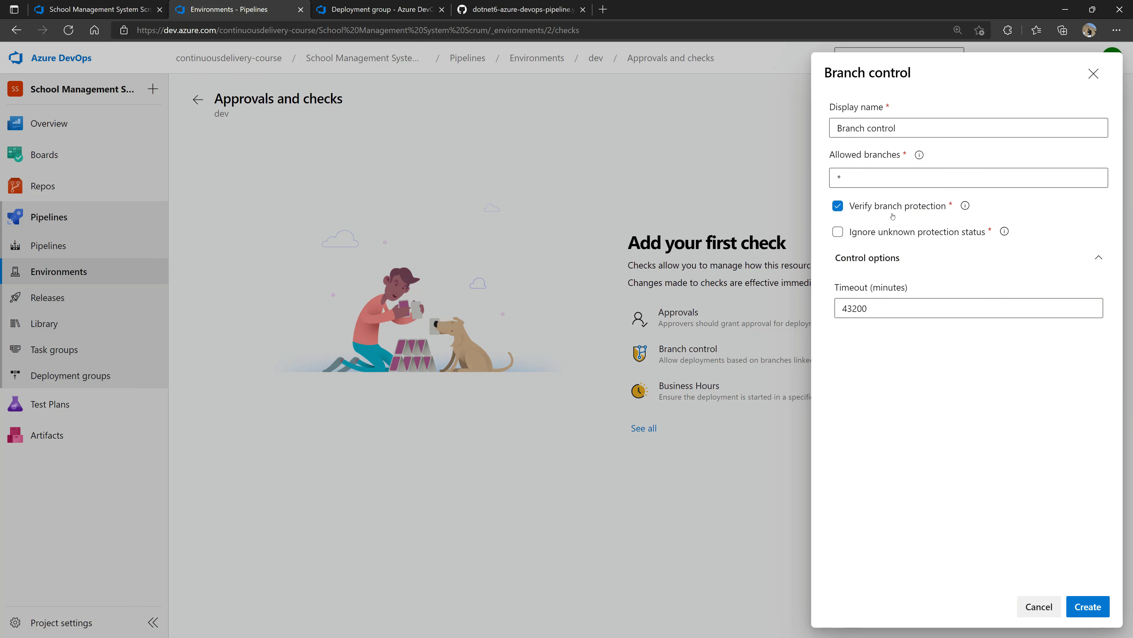
click(1040, 612)
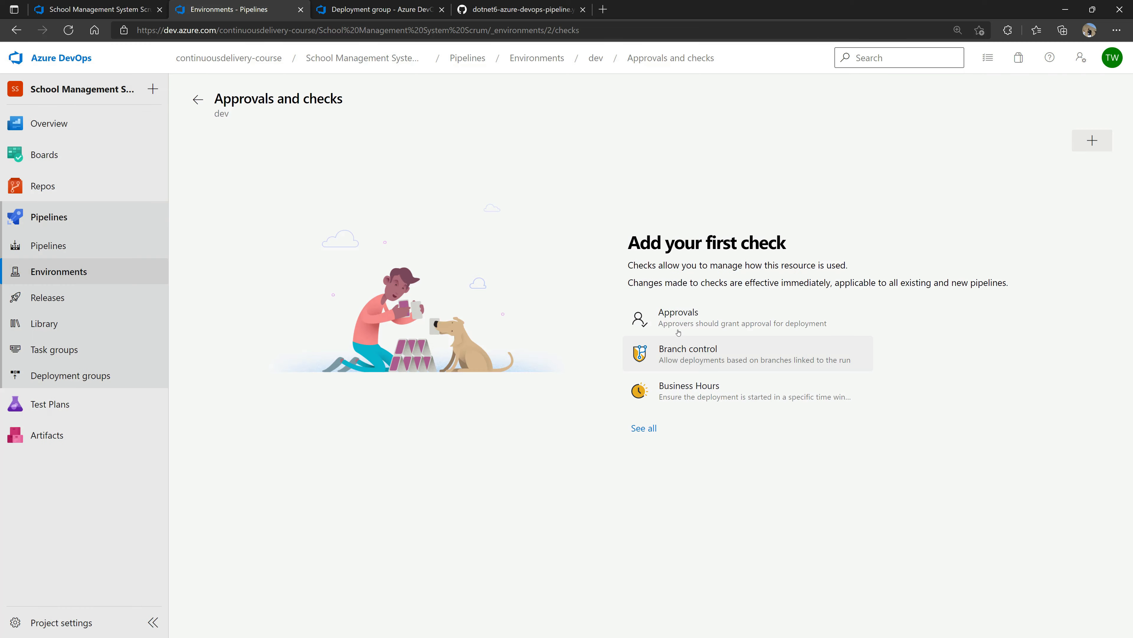
- Examine the Business Hours check's schedule and timeout without adding it, and review the full list of check types
click(704, 401)
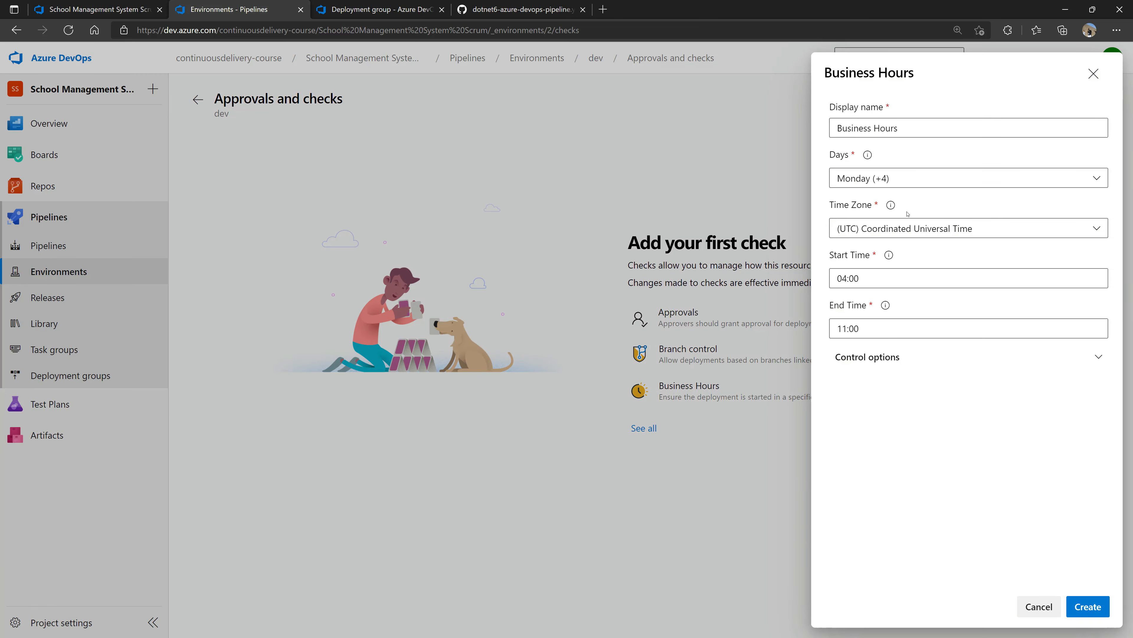
click(887, 360)
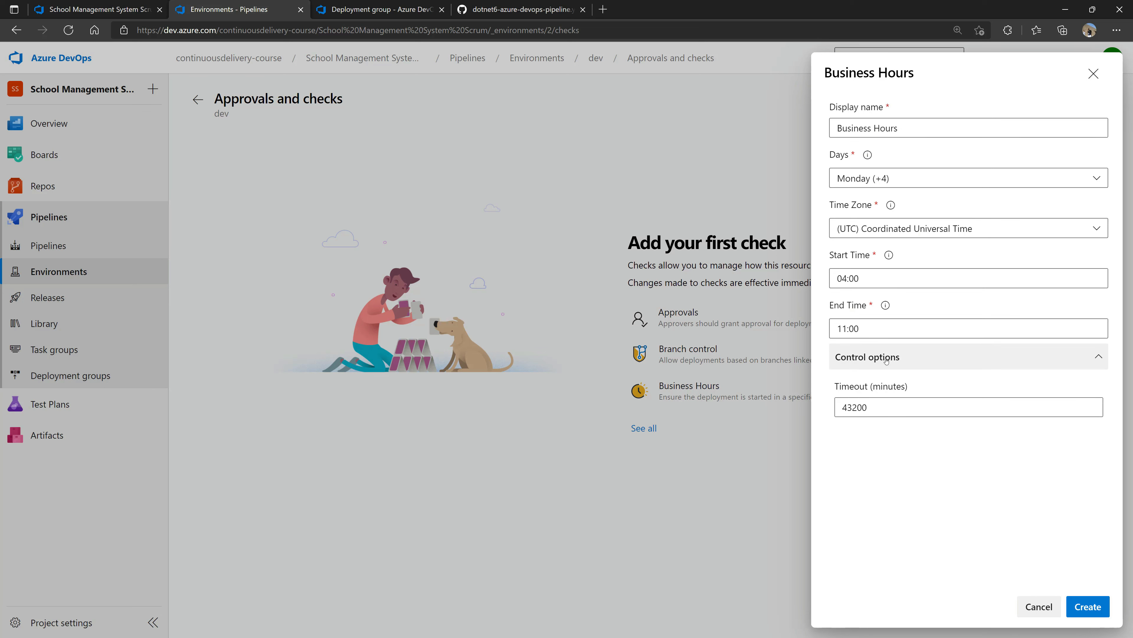
click(1039, 607)
click(644, 429)
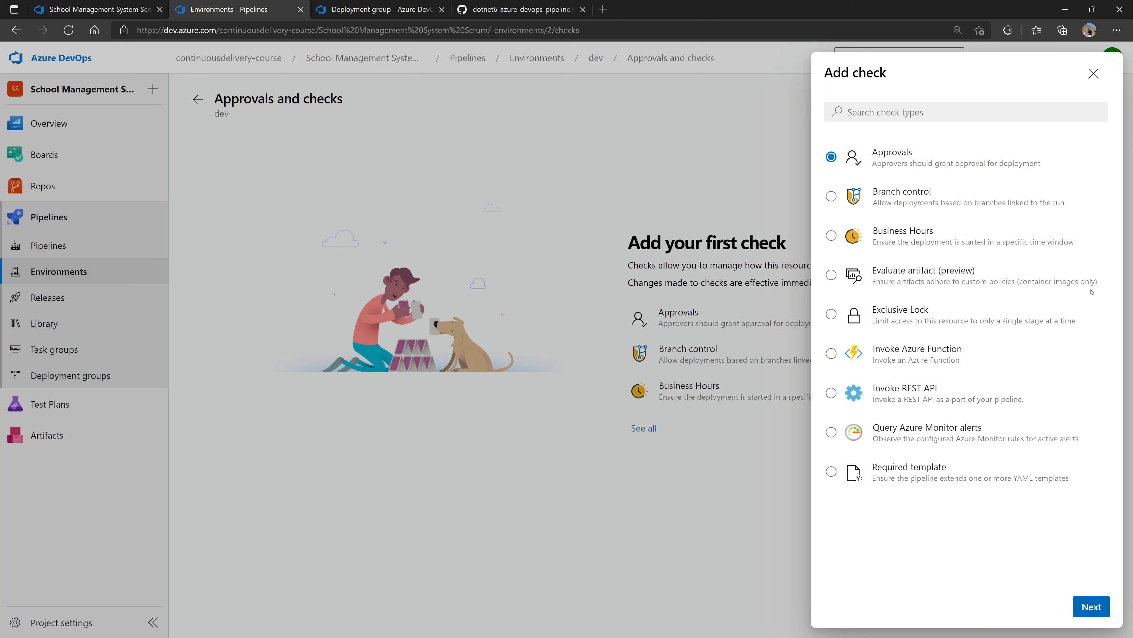
click(1094, 73)
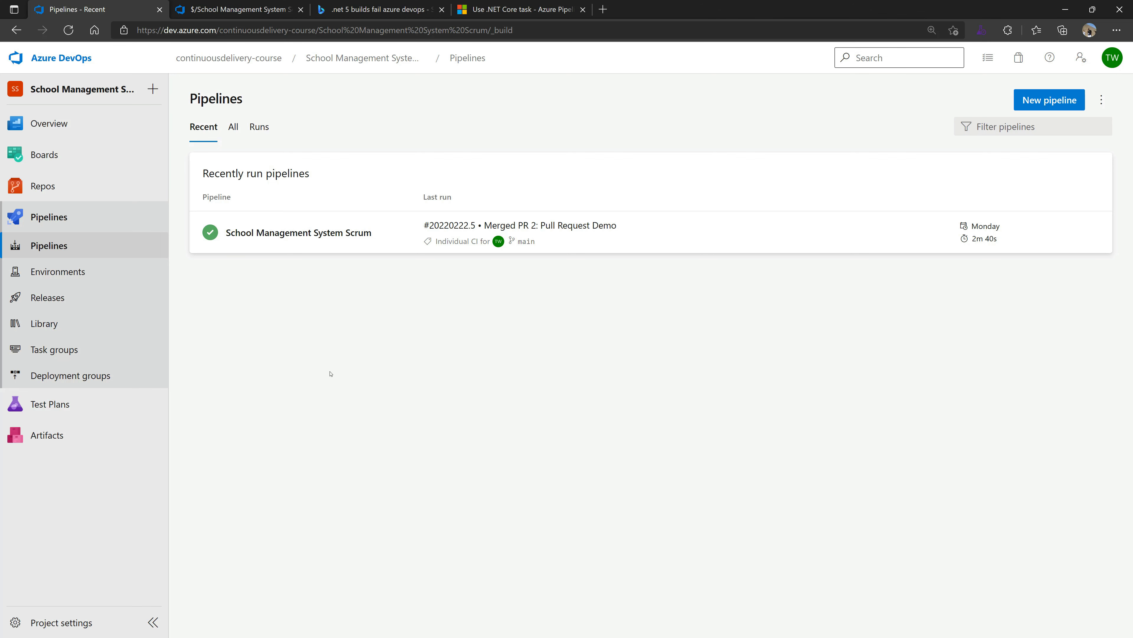
- Open the project's repository files and switch to the $/School Management System Scrum repository
click(43, 187)
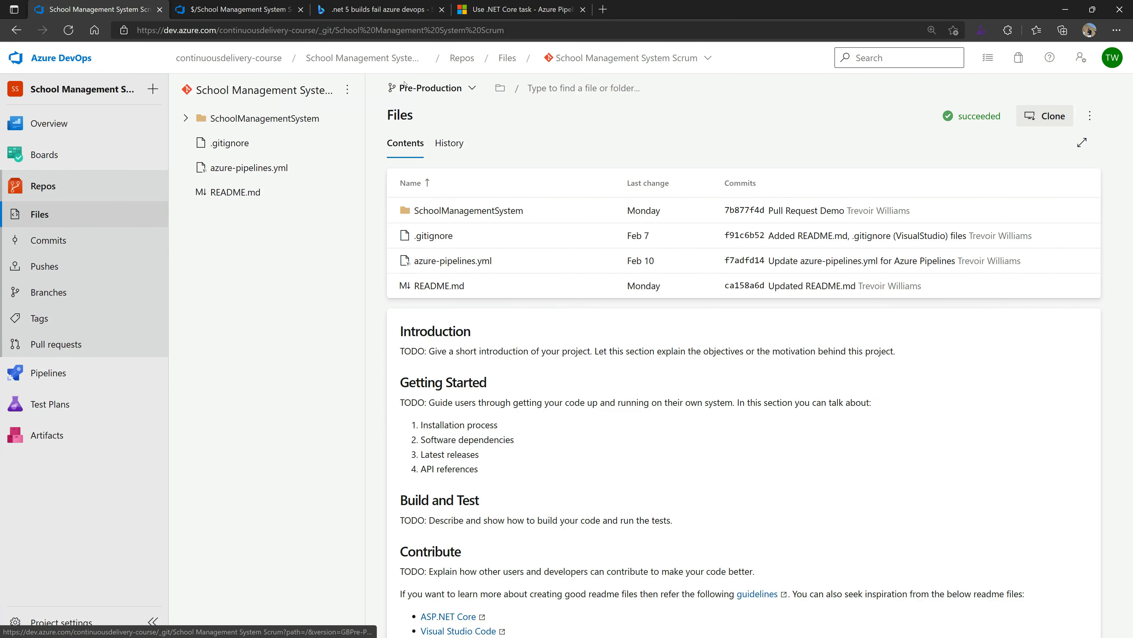
click(587, 58)
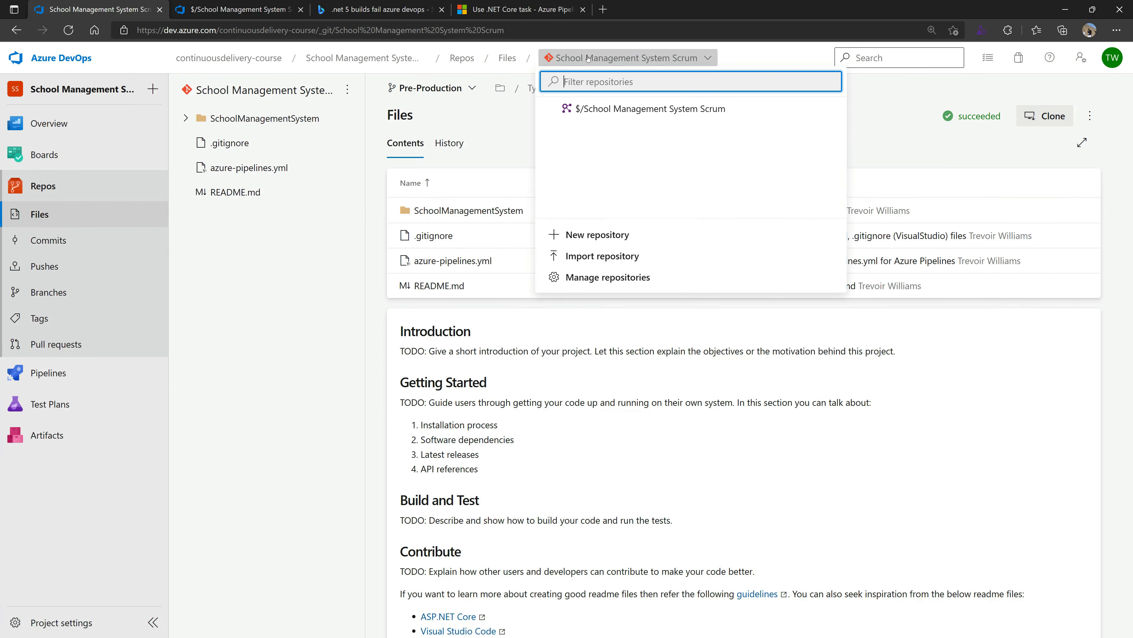
click(566, 110)
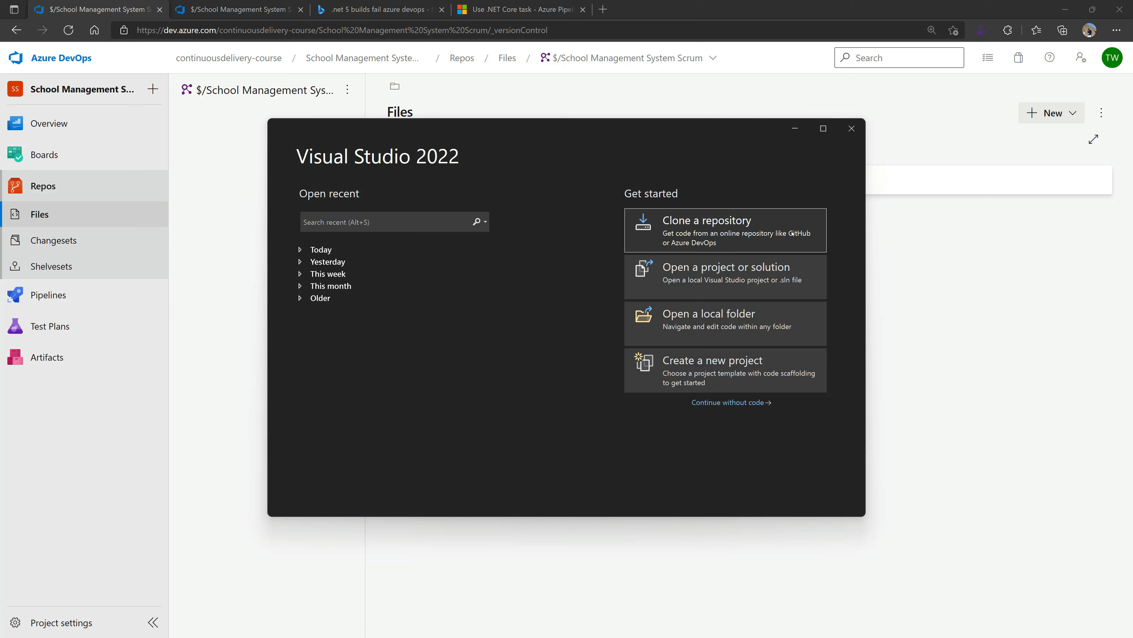
- Connect Visual Studio to the $/School Management System Scrum repository in the continuousdelivery-course organization by browsing Azure DevOps repositories for cloning
click(688, 248)
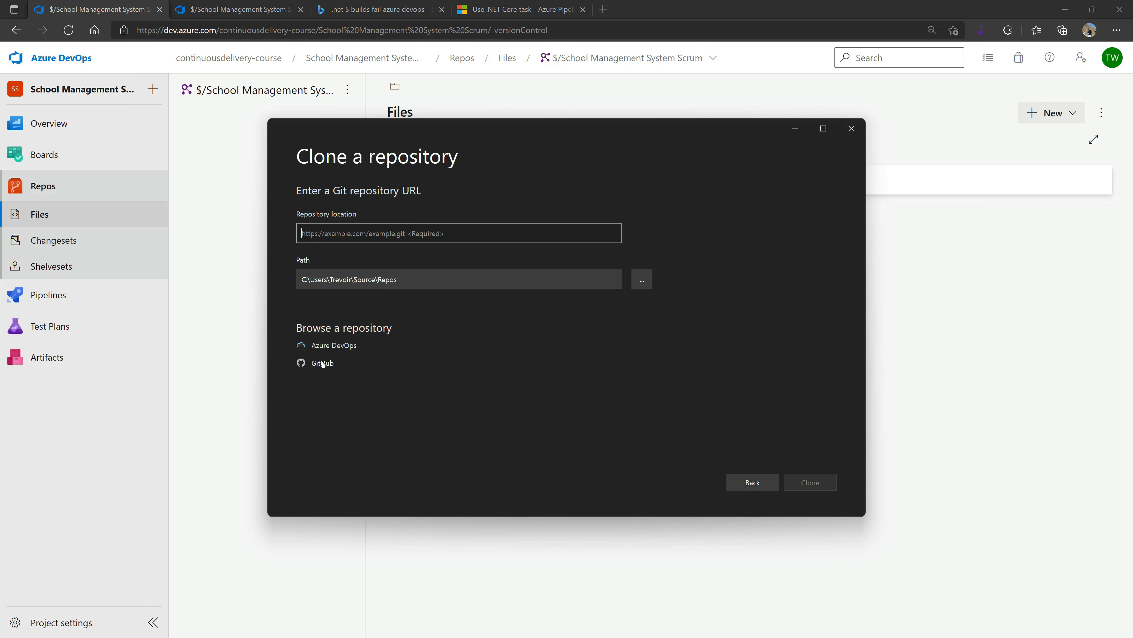
click(343, 345)
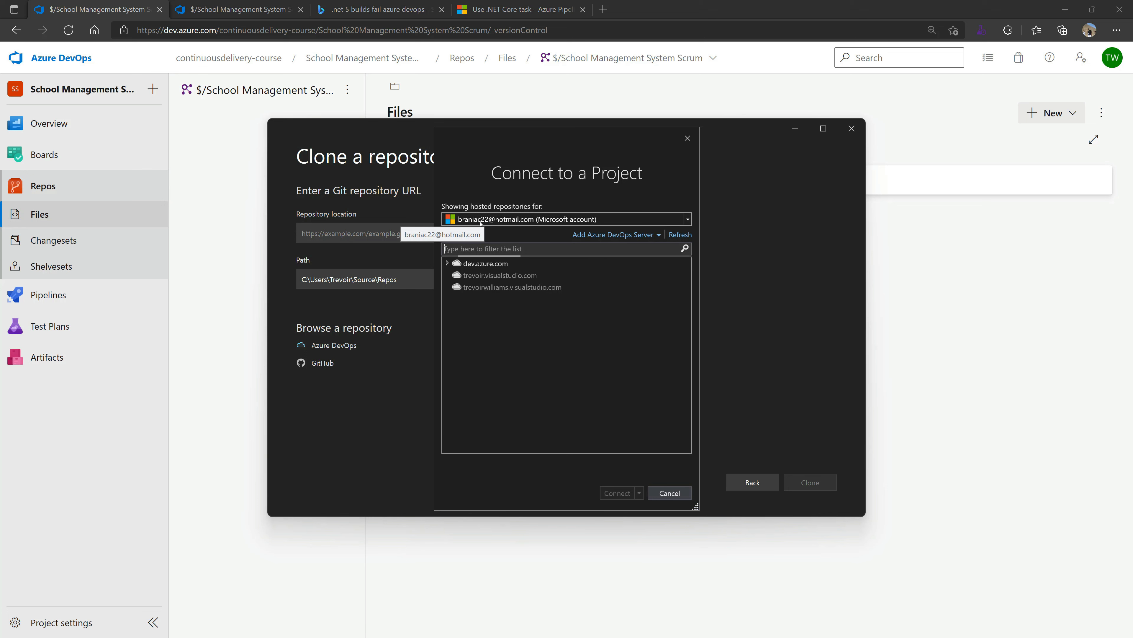
click(448, 263)
click(455, 287)
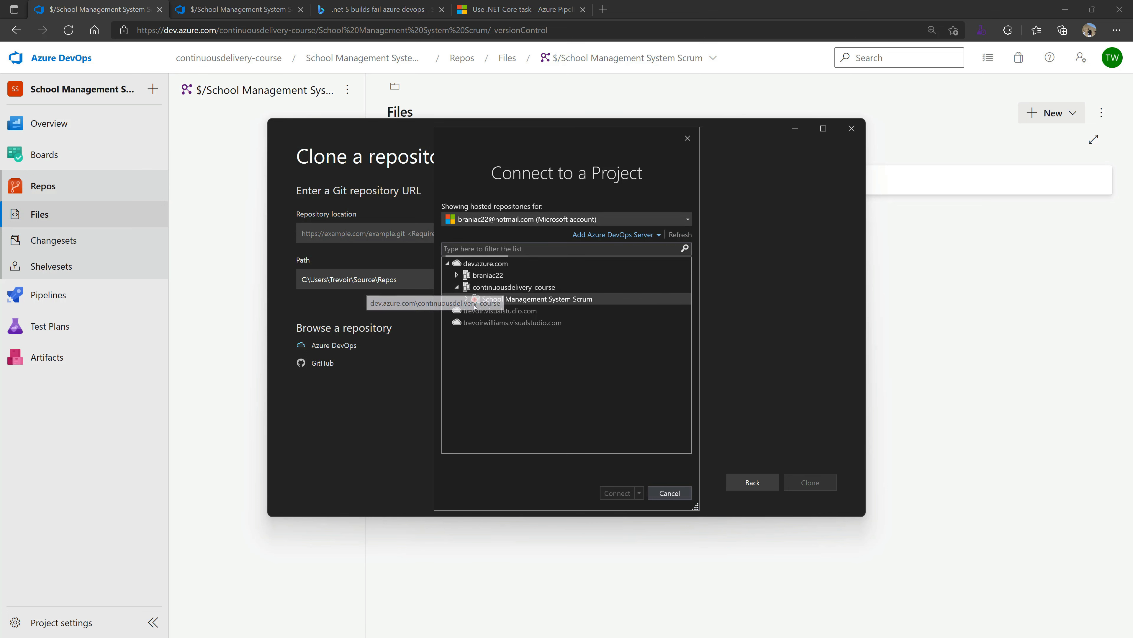
double_click(501, 299)
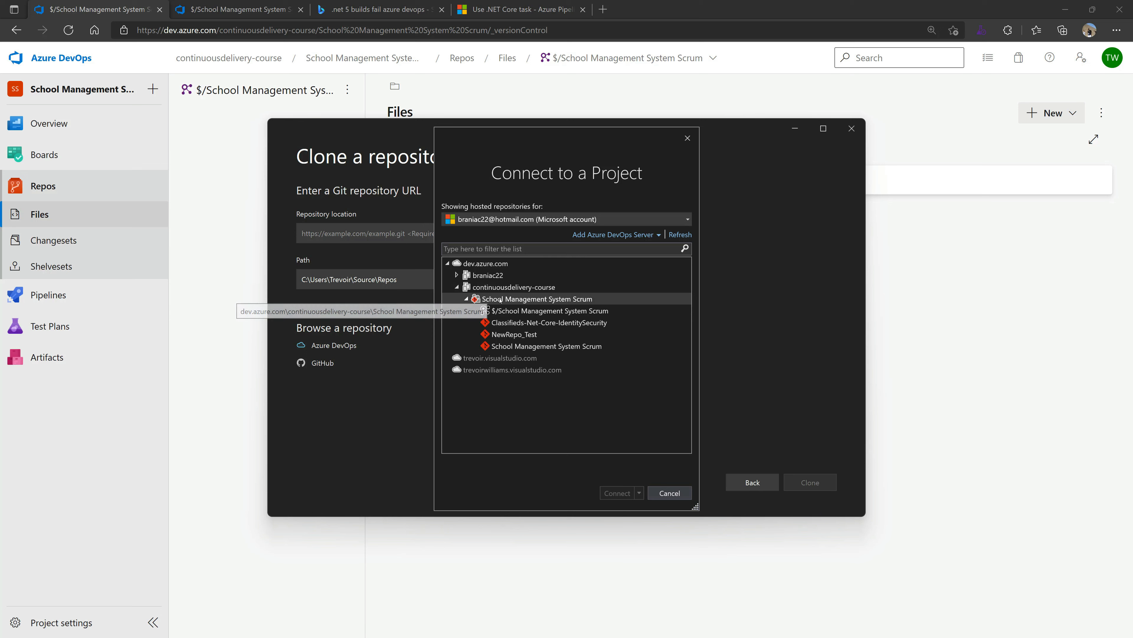
click(506, 347)
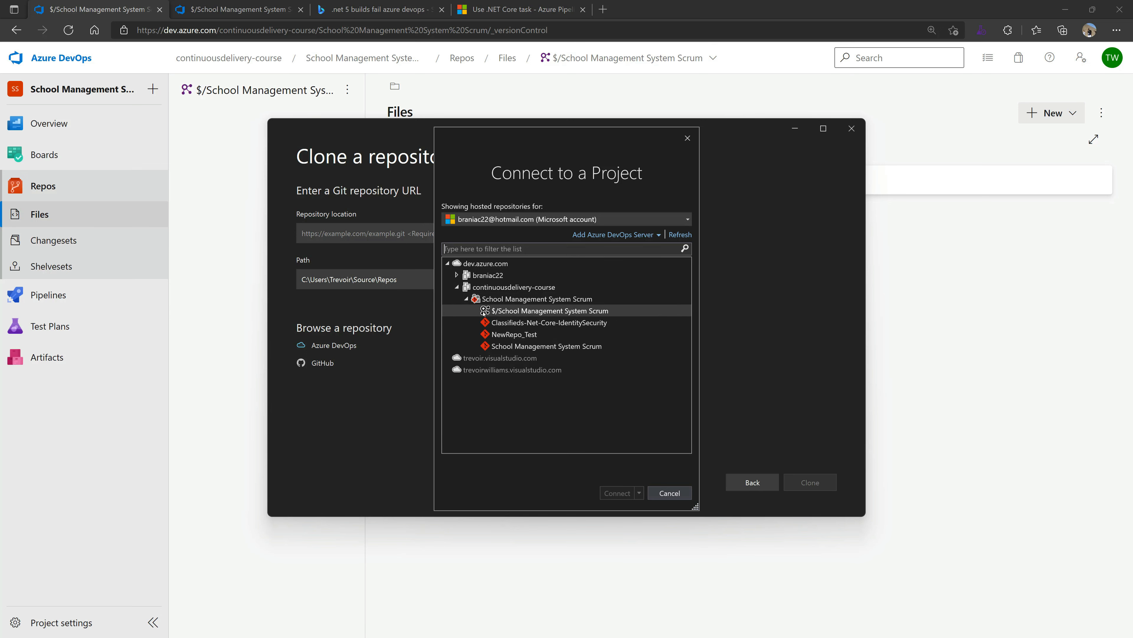
click(500, 315)
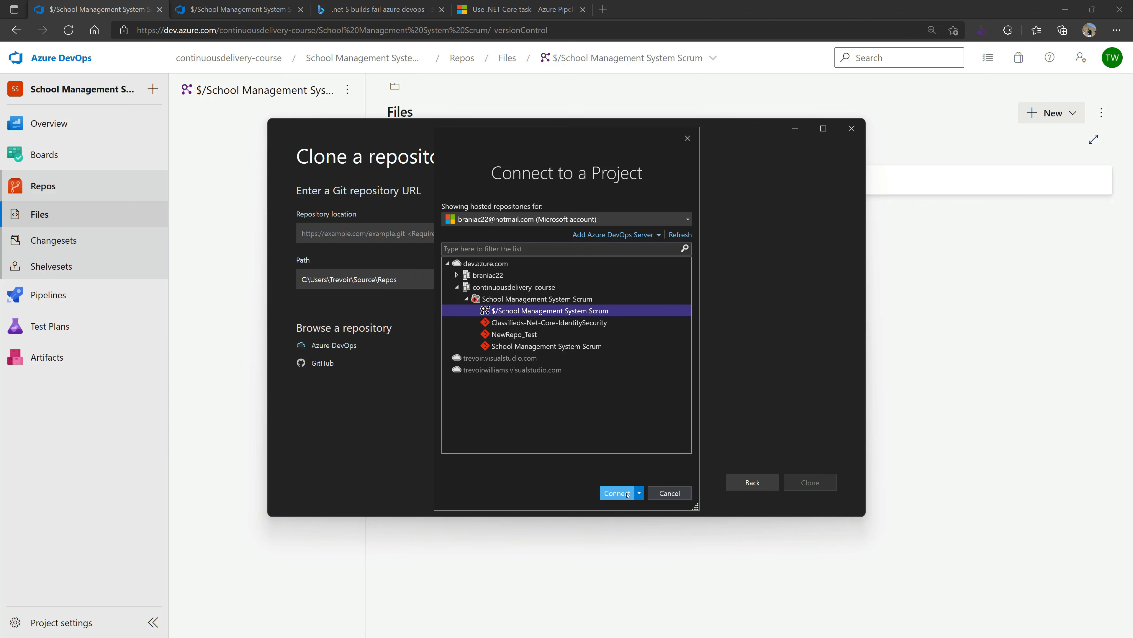
click(617, 493)
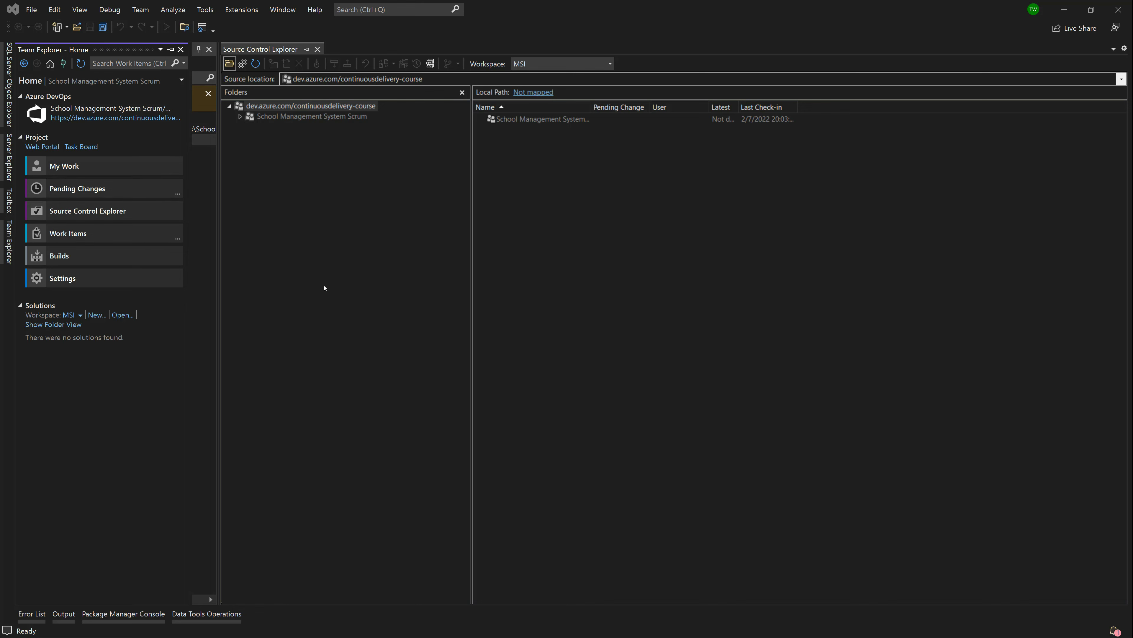
- Show Team Explorer and open Source Control Explorer for the connected project
click(77, 9)
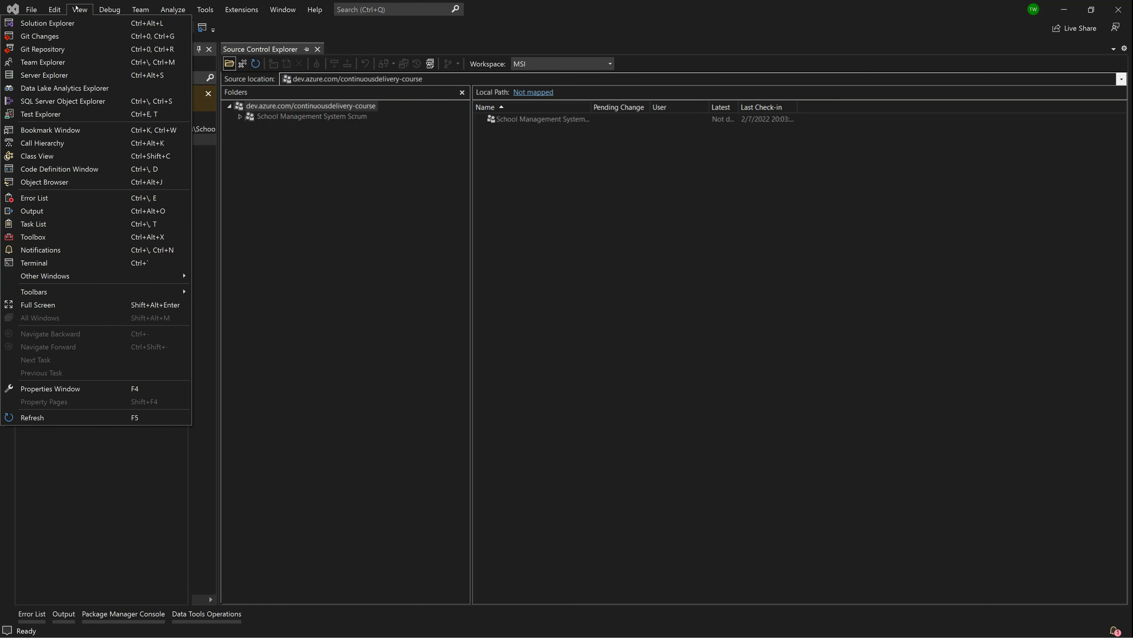
click(49, 62)
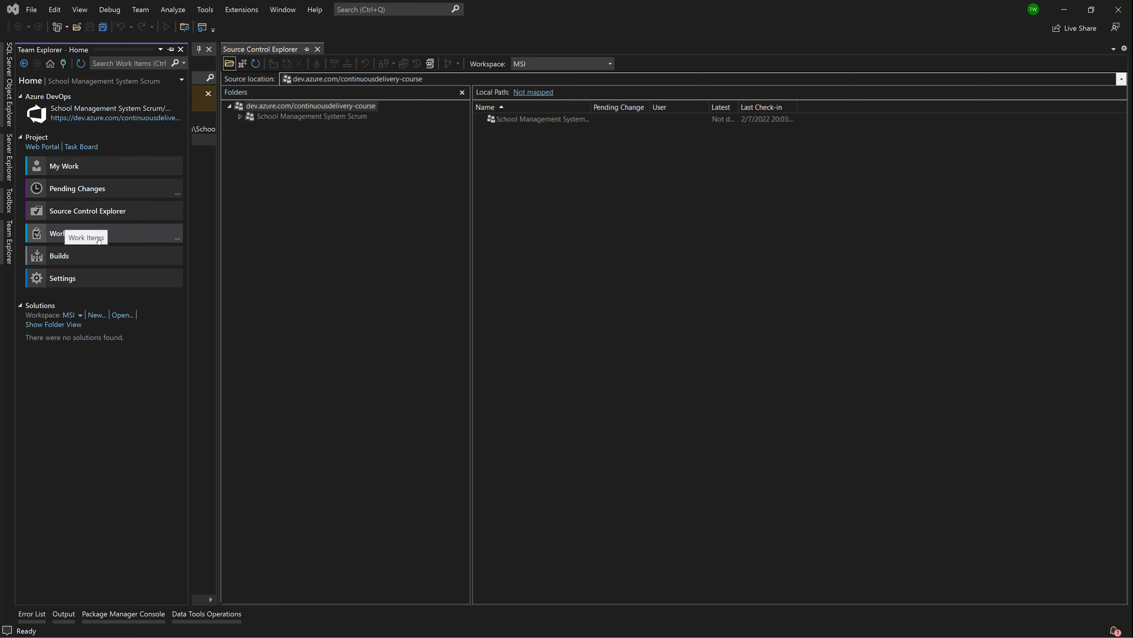
click(93, 215)
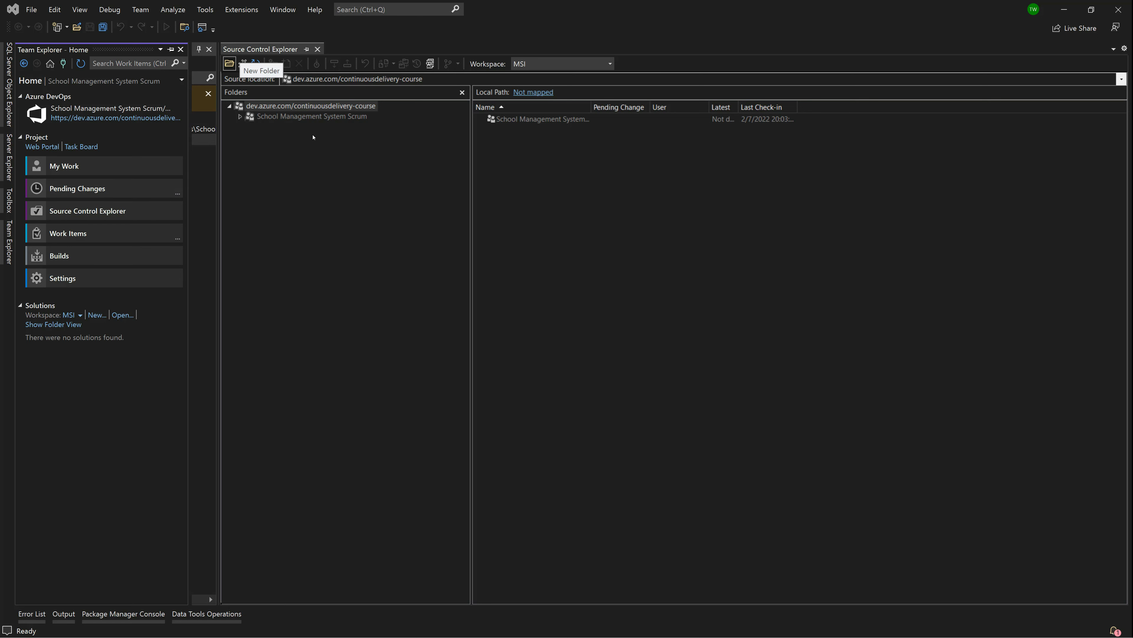
click(339, 246)
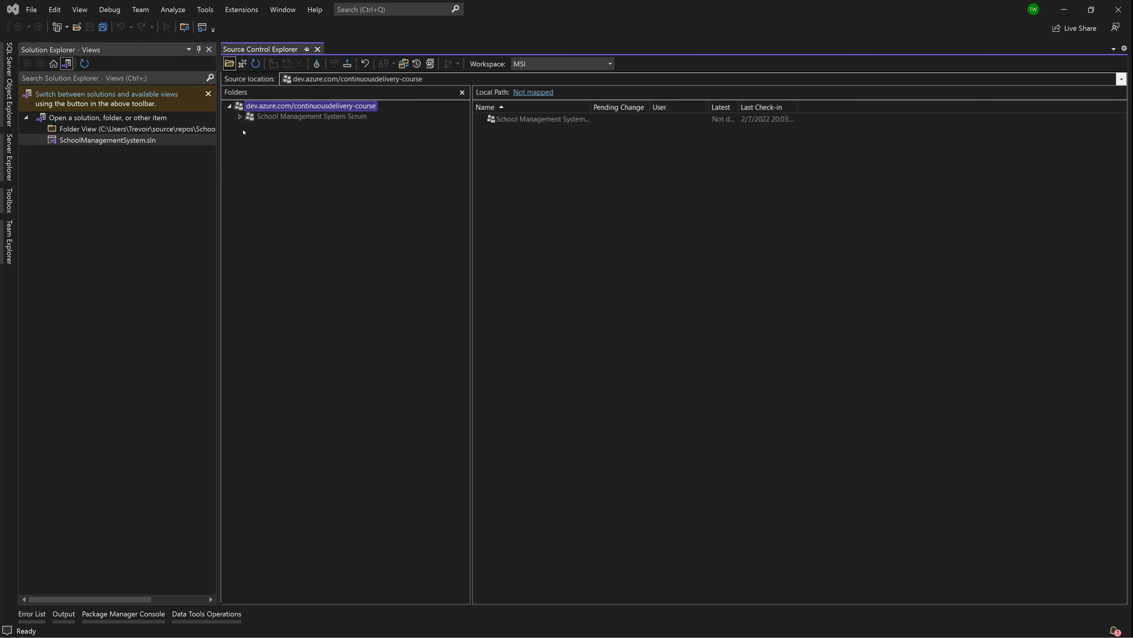
- Compare the local path mappings of the continuousdelivery-course root and the School Management System Scrum folder
click(286, 118)
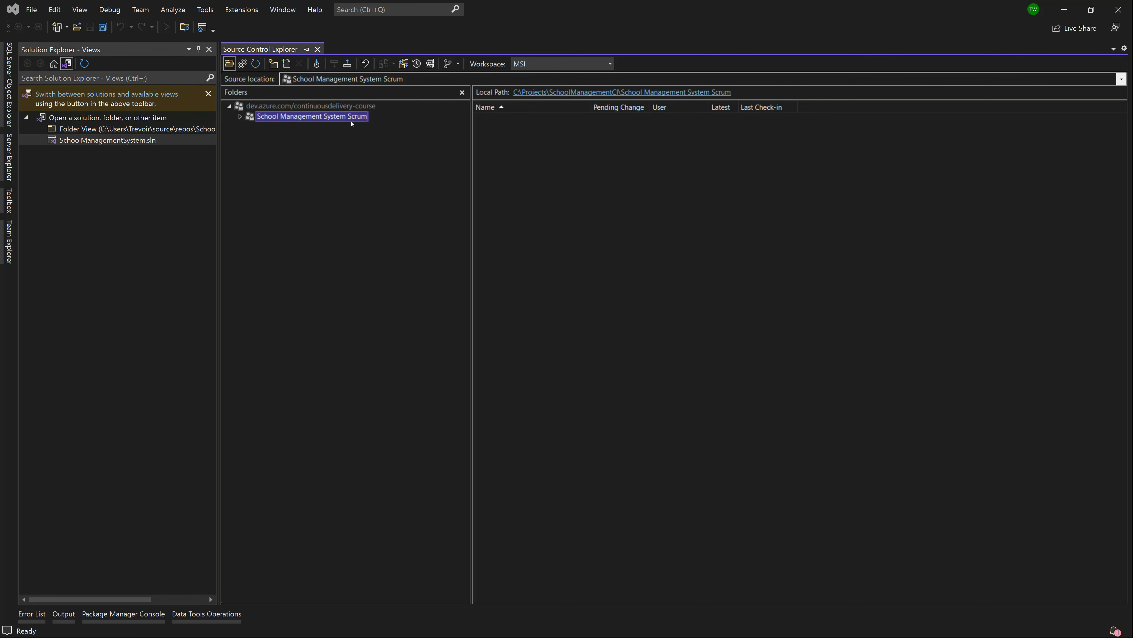
click(289, 109)
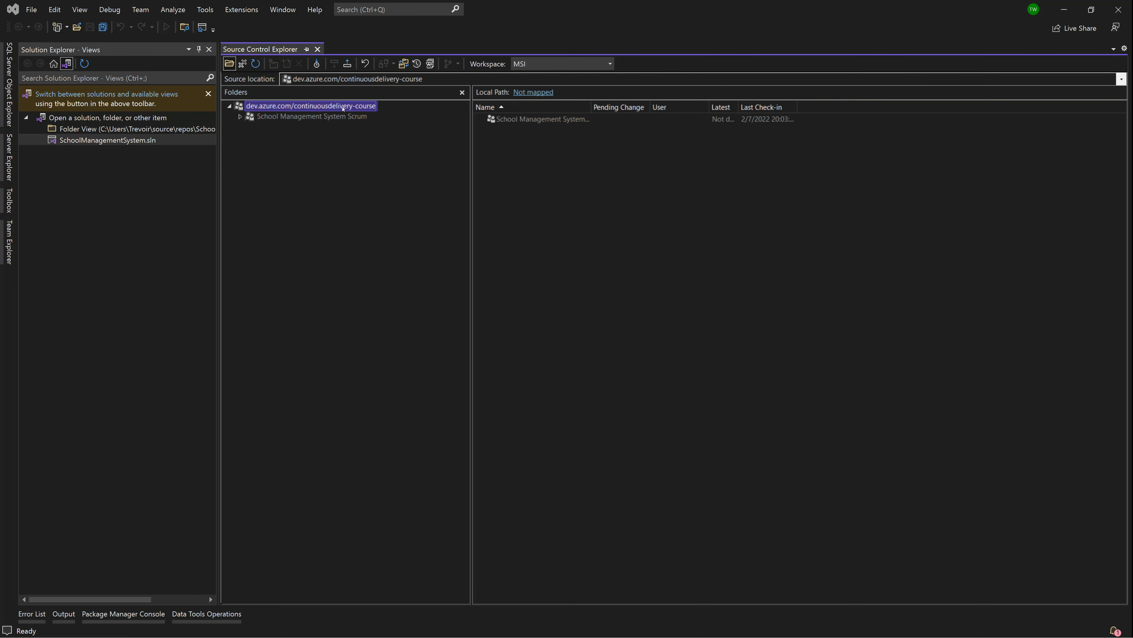
click(252, 119)
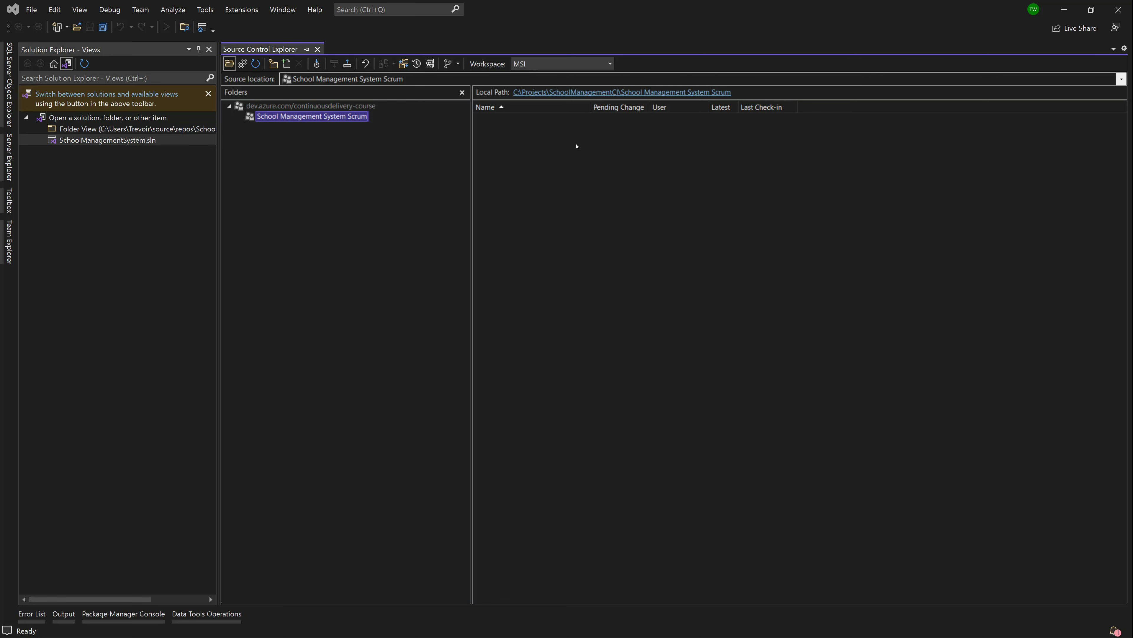
click(293, 109)
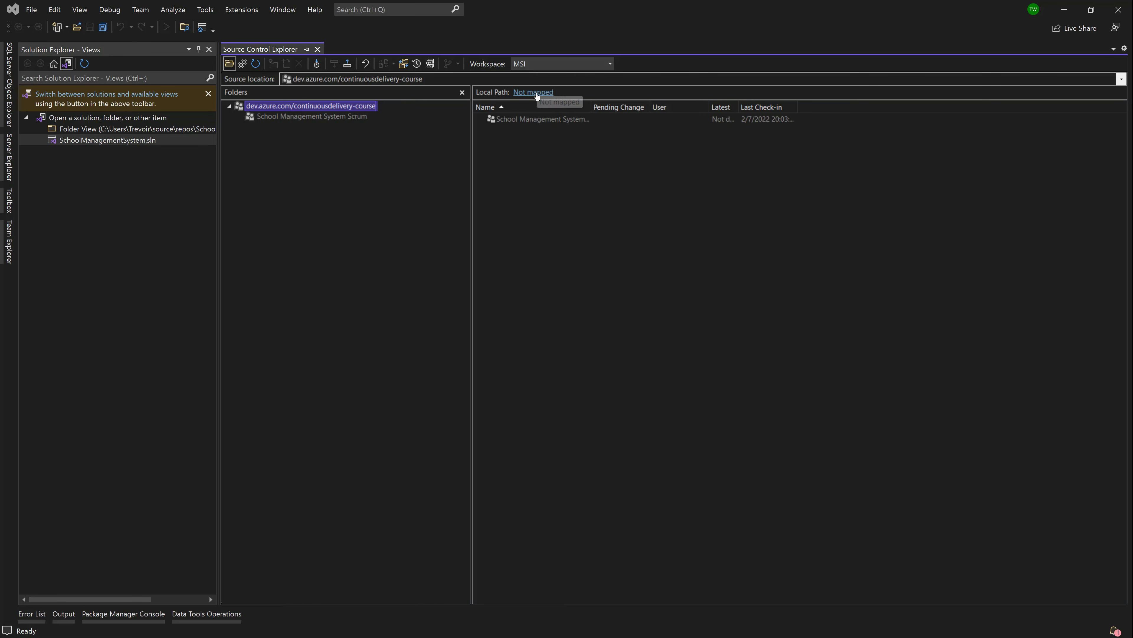
click(283, 117)
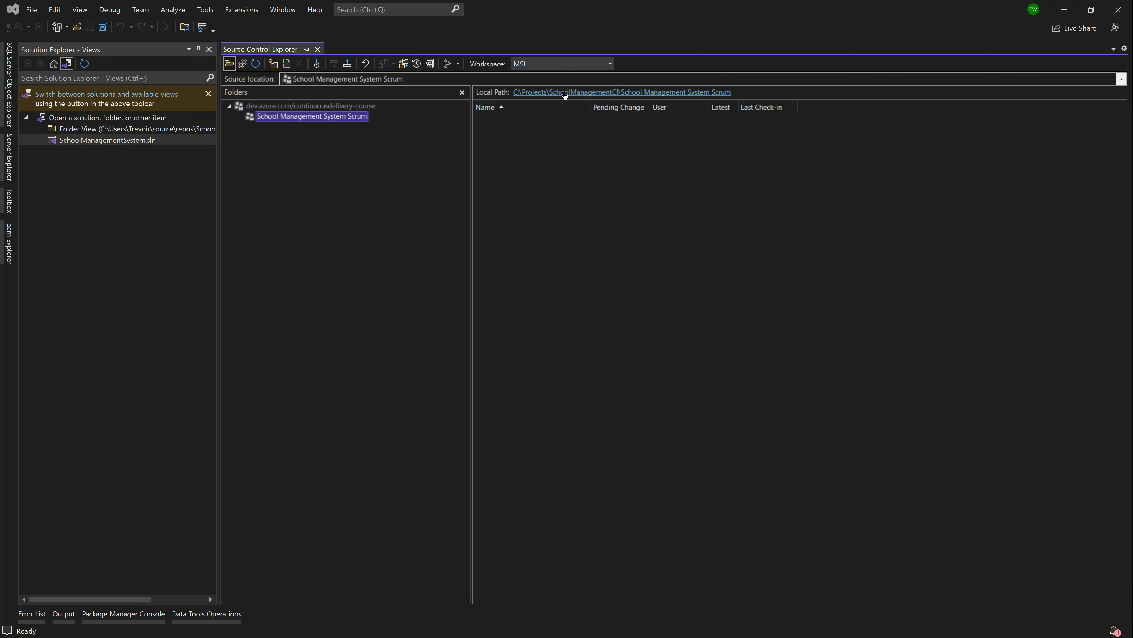
click(541, 93)
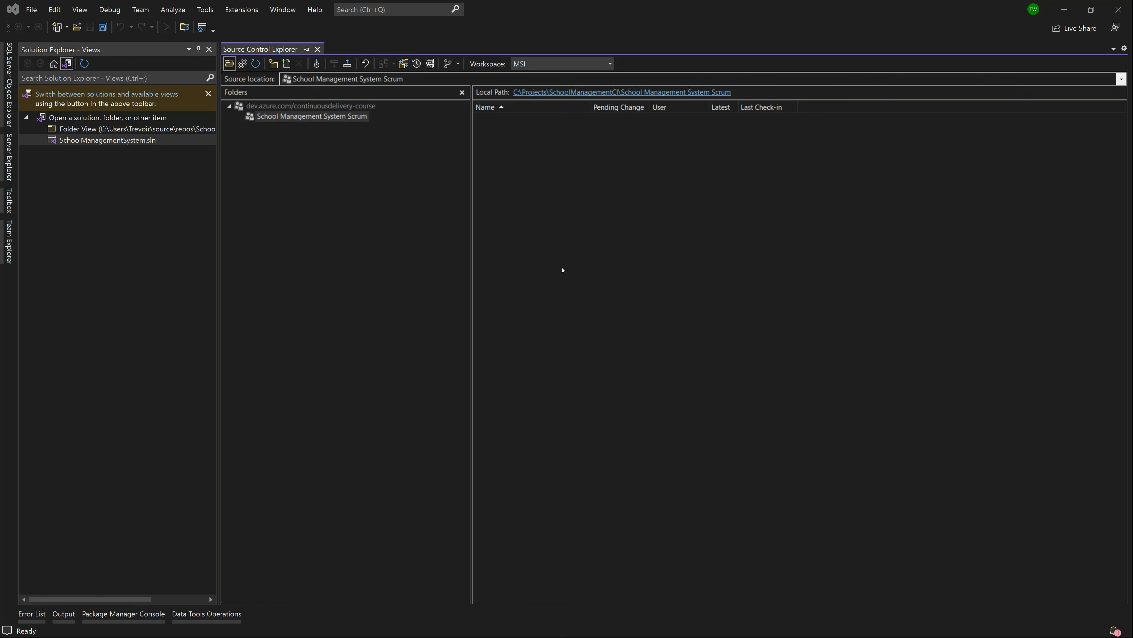
click(607, 356)
- Examine the workspace mapping options and local folder picker for the continuousdelivery-course root, cancel them, and reselect the School Management System Scrum folder
click(286, 108)
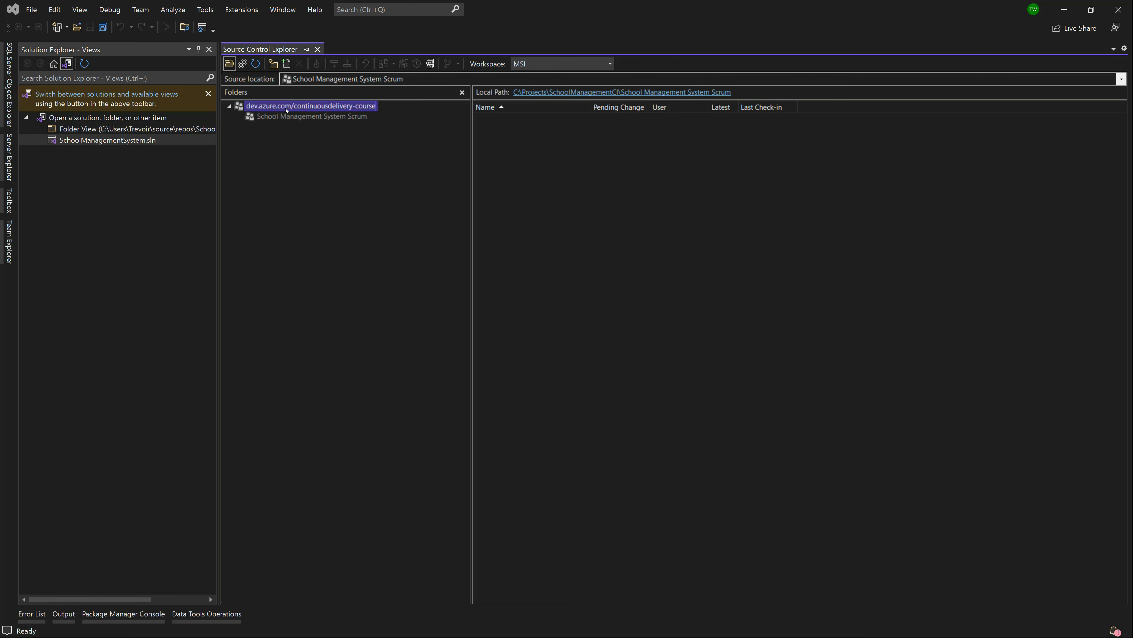
click(532, 93)
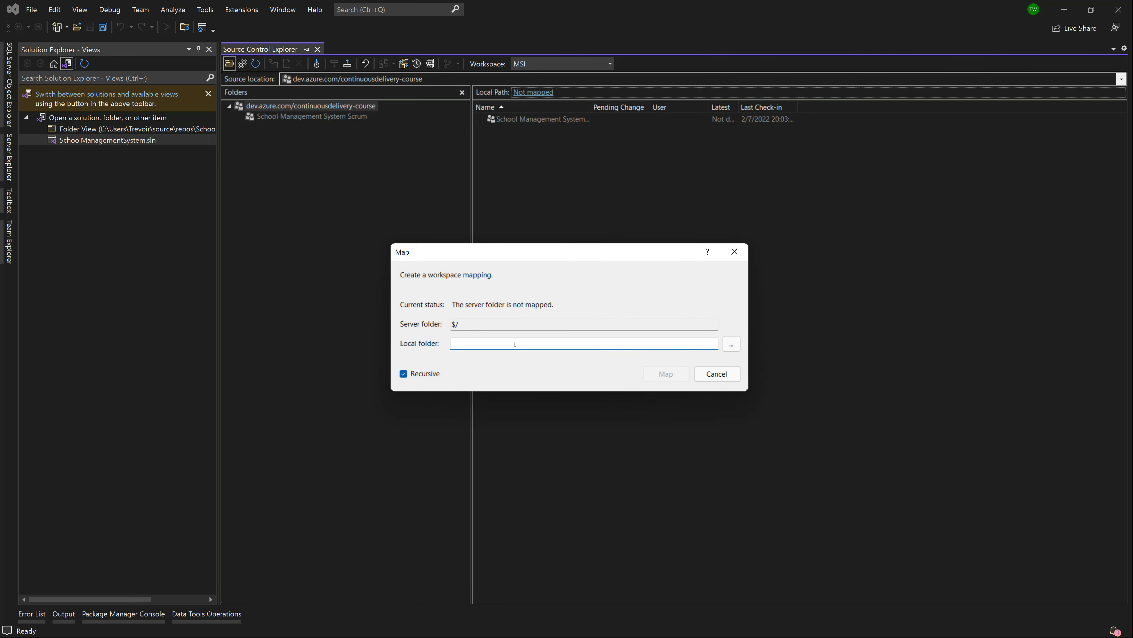
click(731, 343)
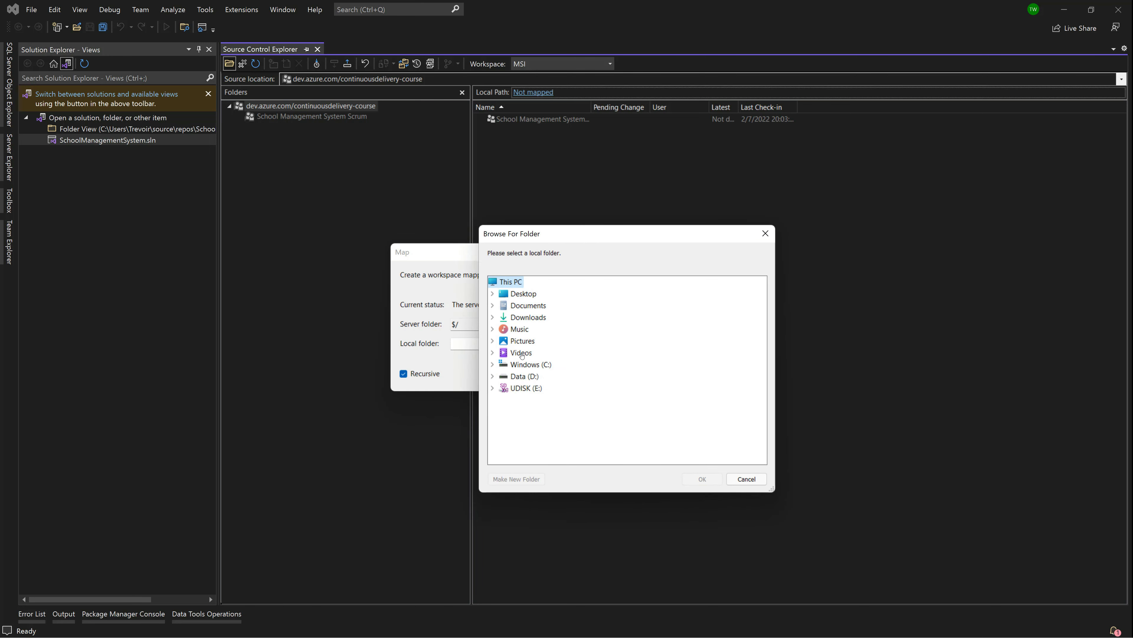
click(747, 479)
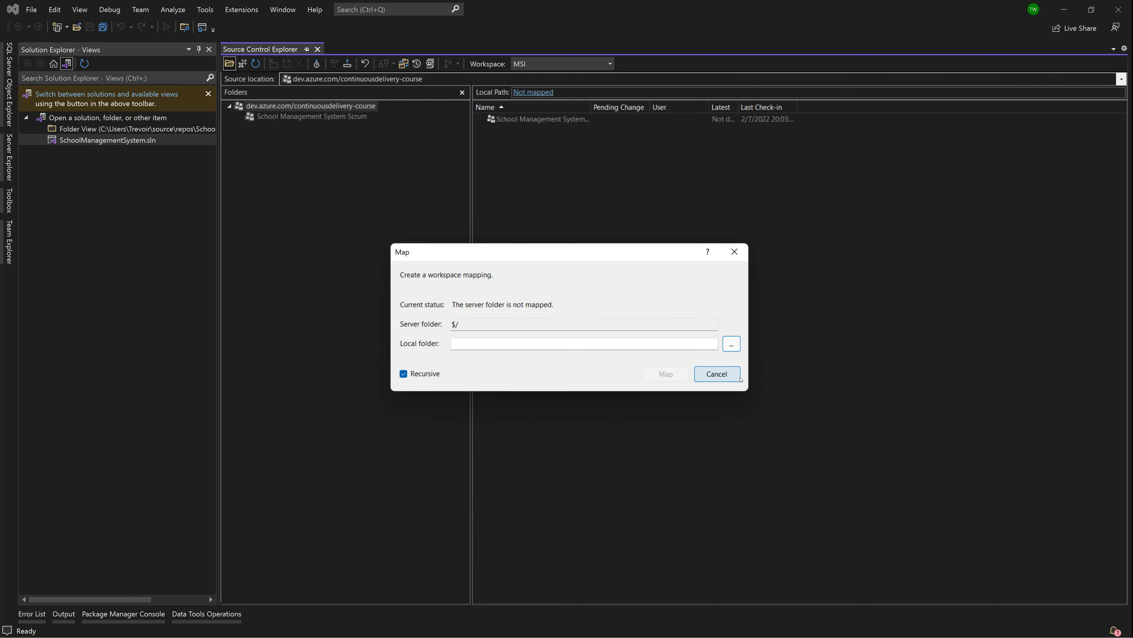
click(717, 373)
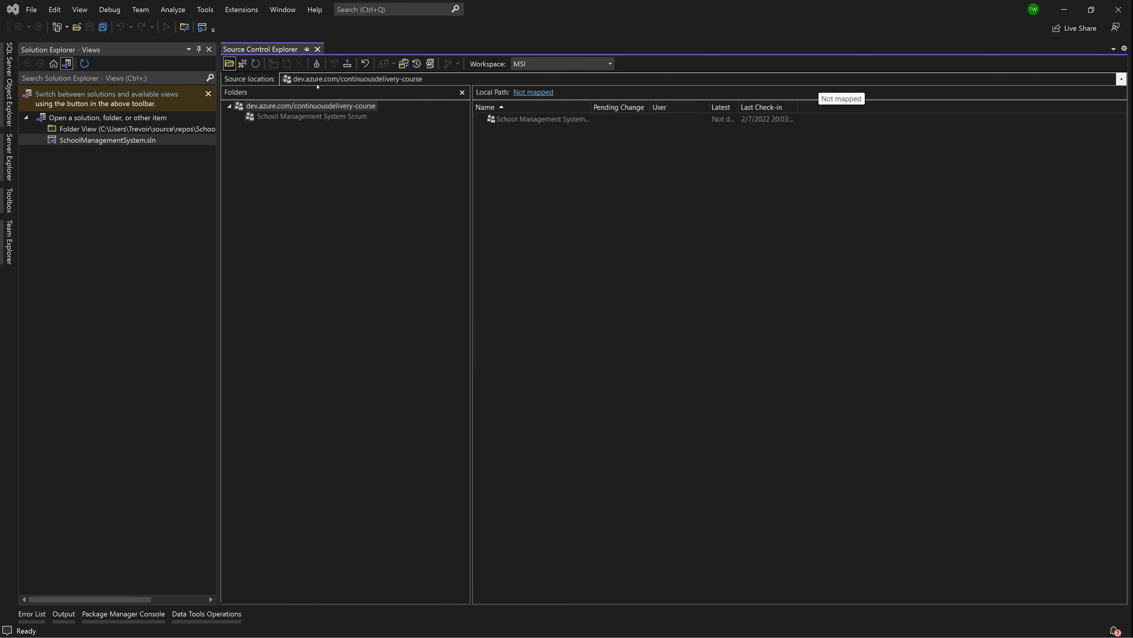
click(272, 117)
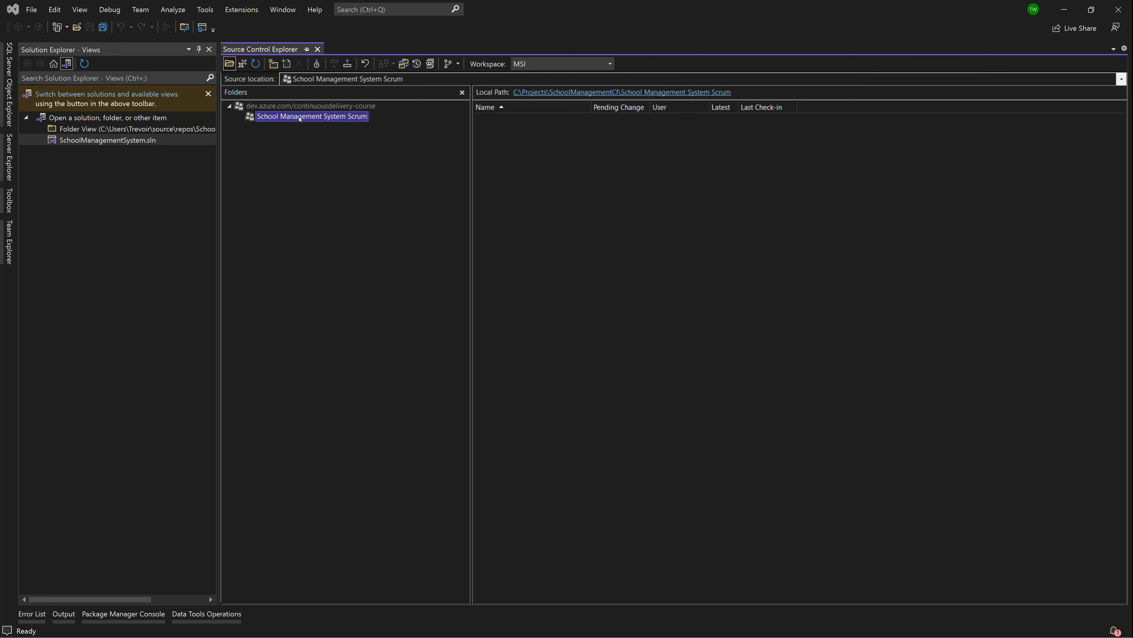
click(276, 108)
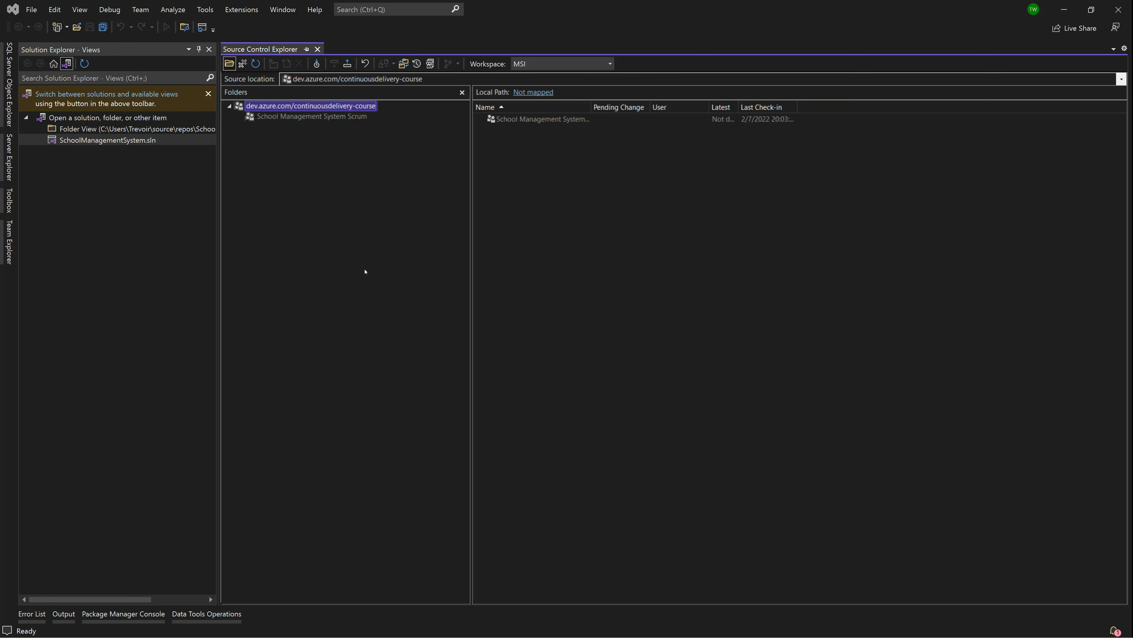
click(301, 118)
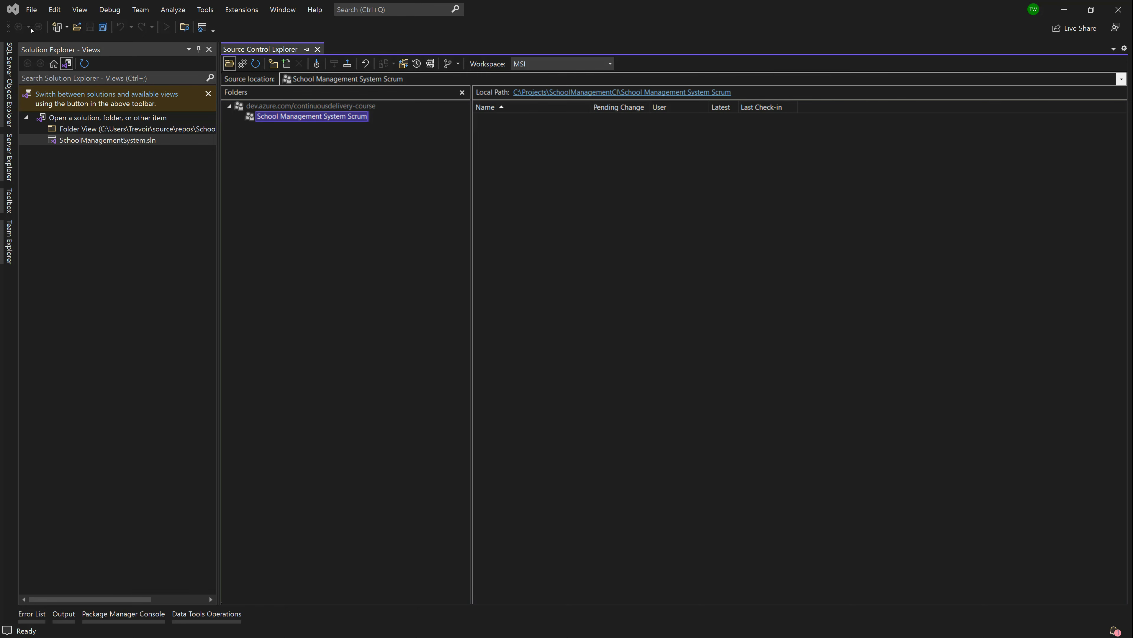
- Start a new project from the C# ASP.NET Core Web App template
click(37, 14)
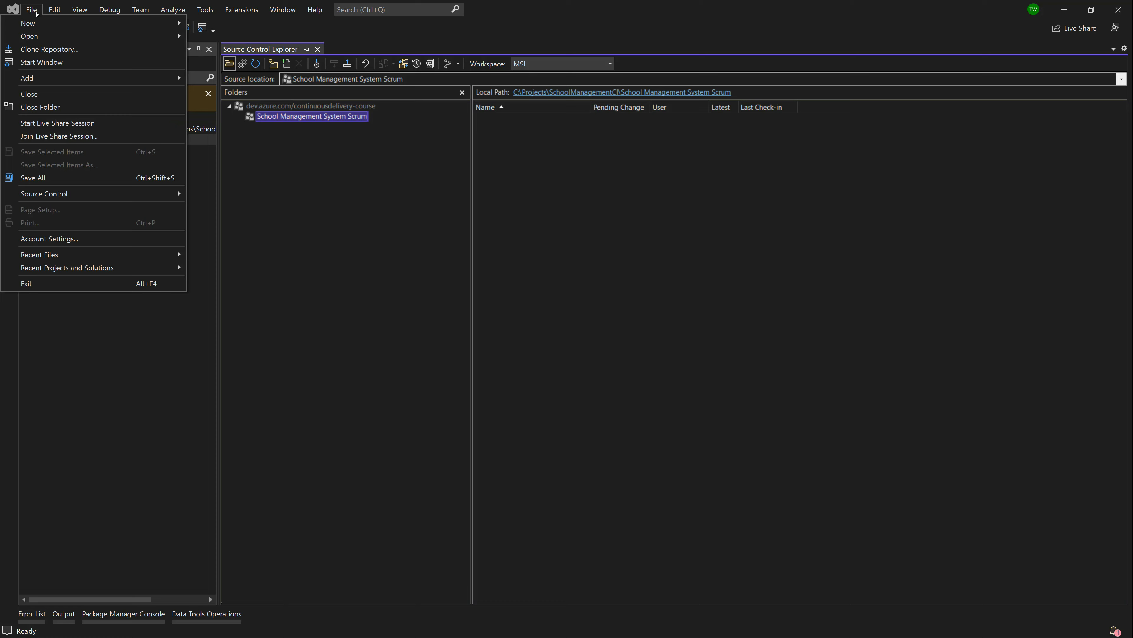
mouse_move(49, 28)
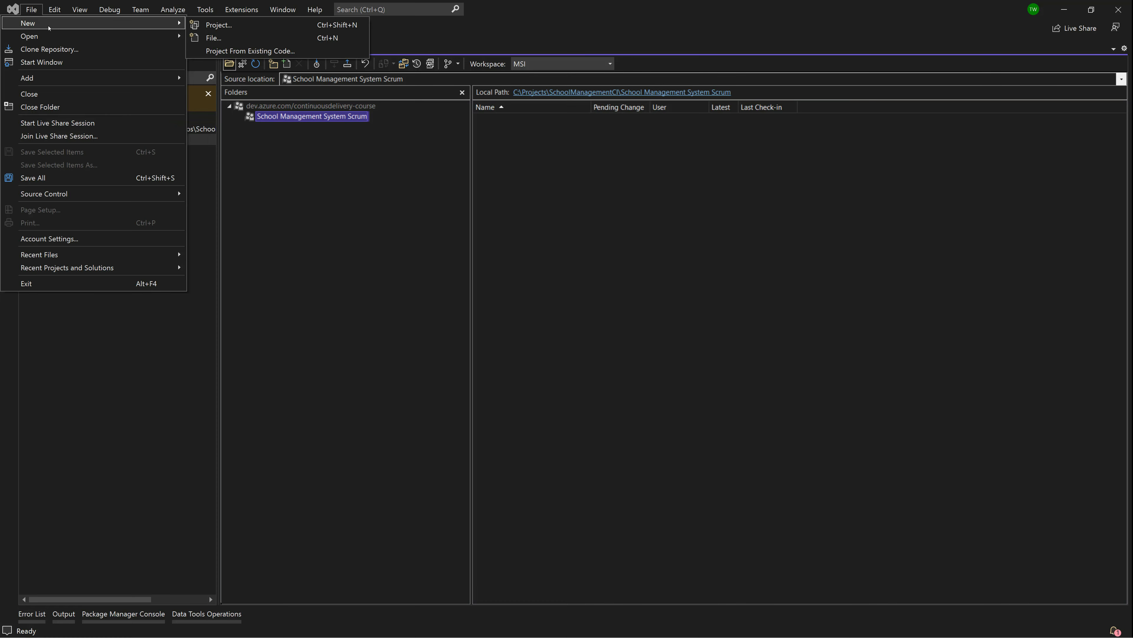
click(218, 25)
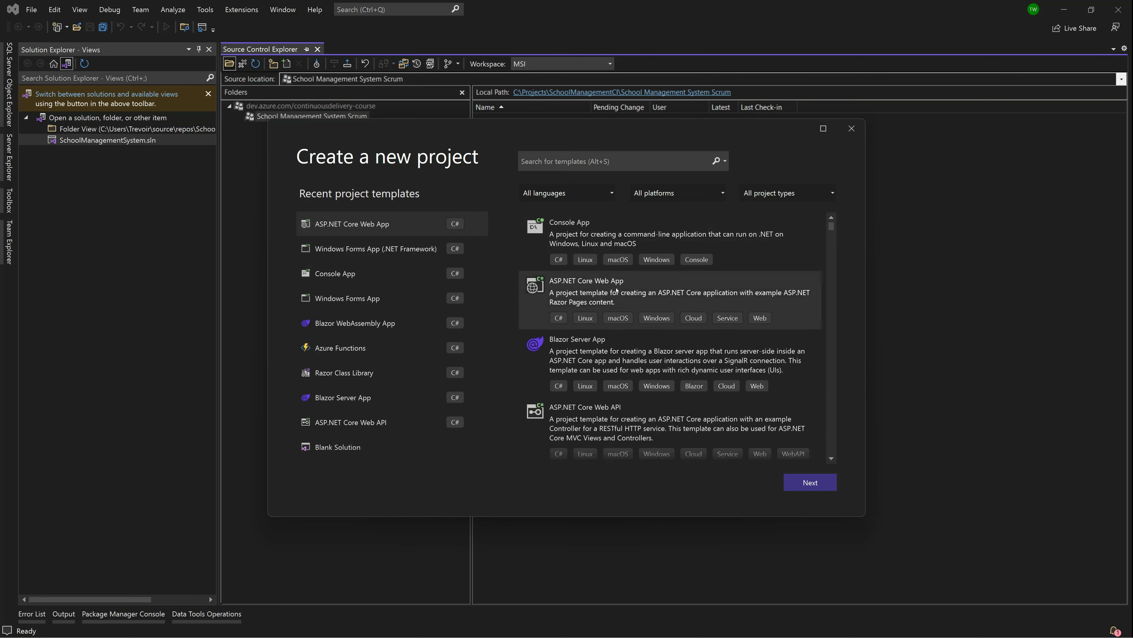
click(606, 292)
click(810, 483)
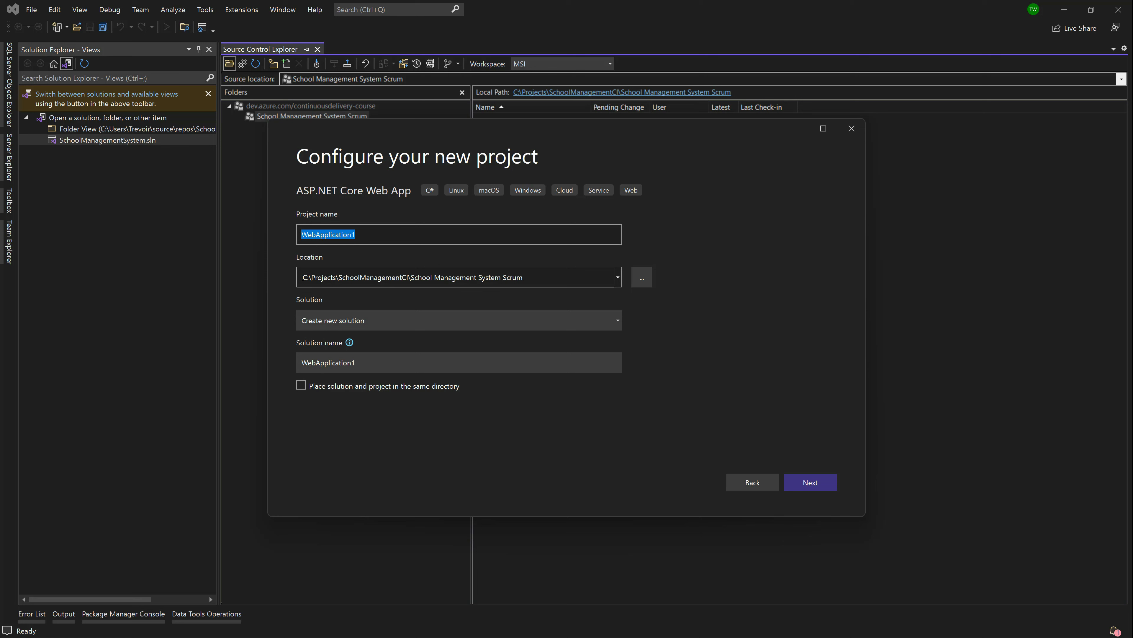
- Check the project location against the mapped local path, name the project SchoolManagementTFVC, and continue with a new solution
click(532, 276)
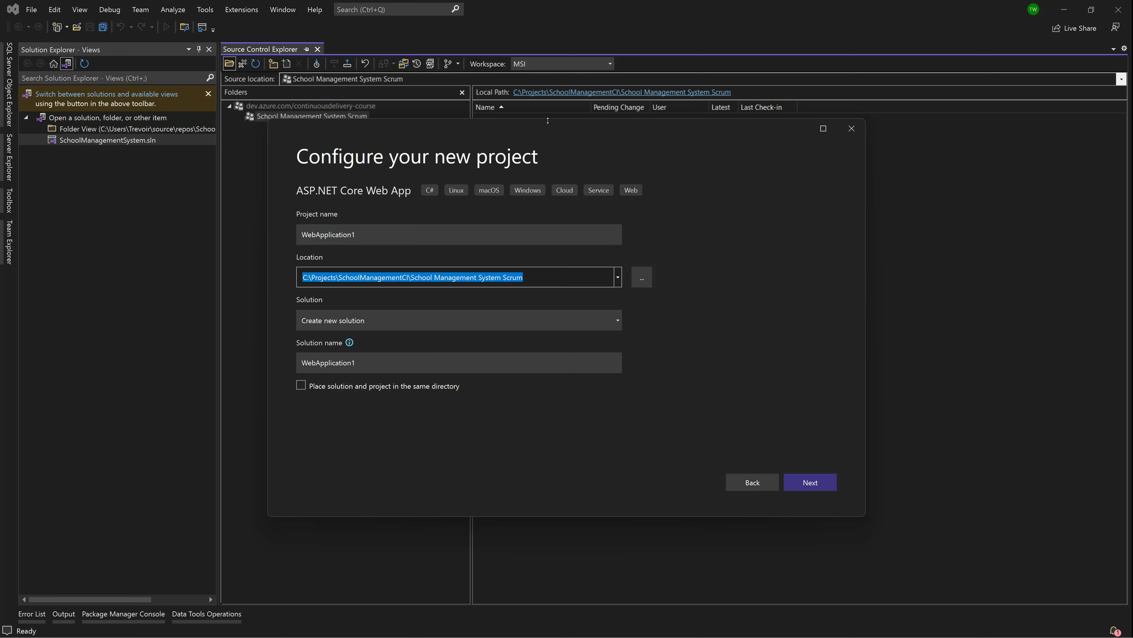
drag(542, 135, 580, 112)
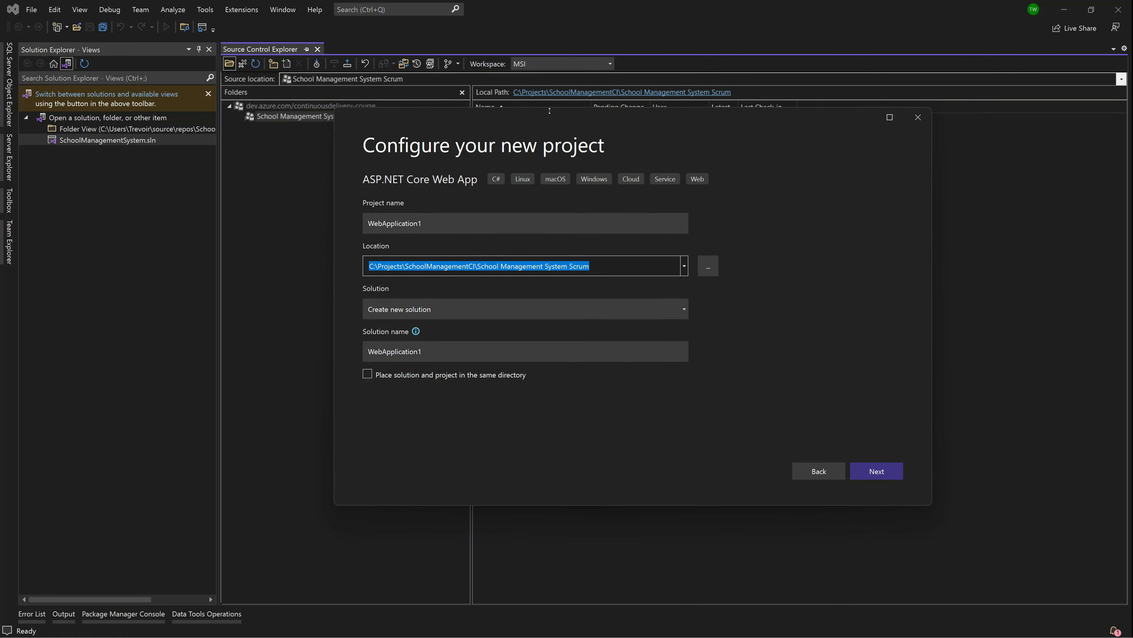
drag(532, 129, 478, 148)
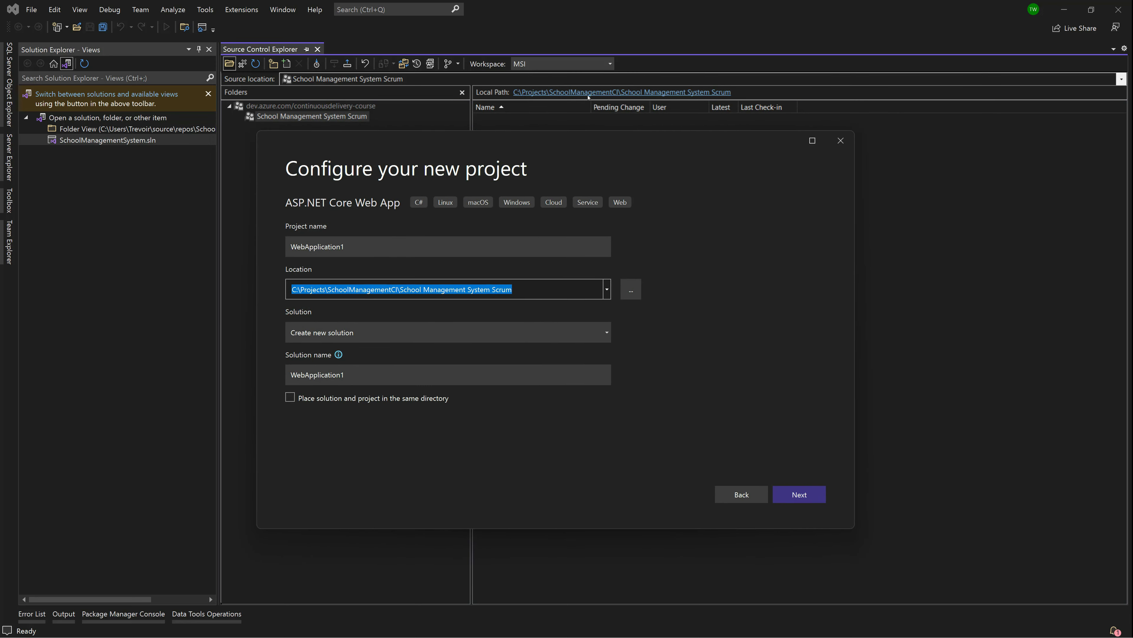
click(346, 254)
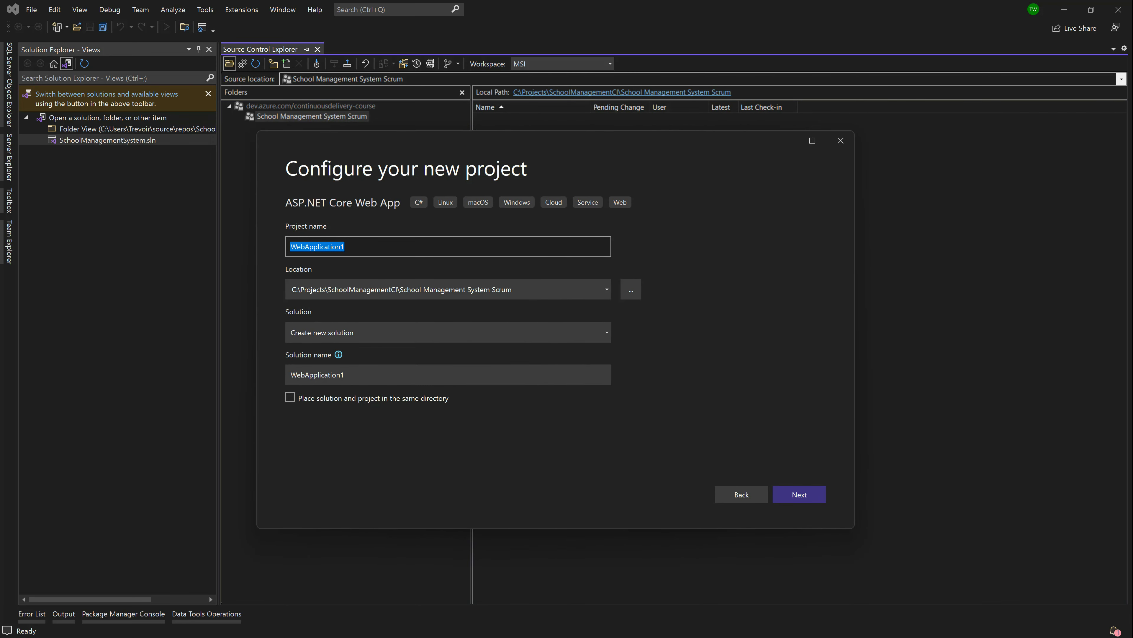
text(SchoolManagementTFVC)
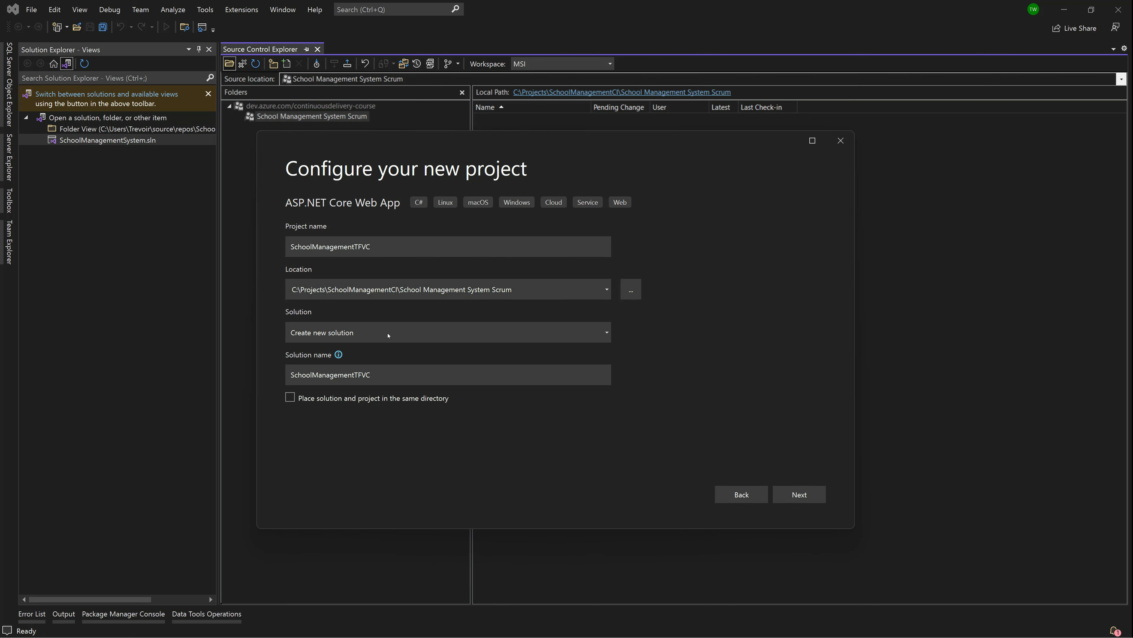
click(794, 494)
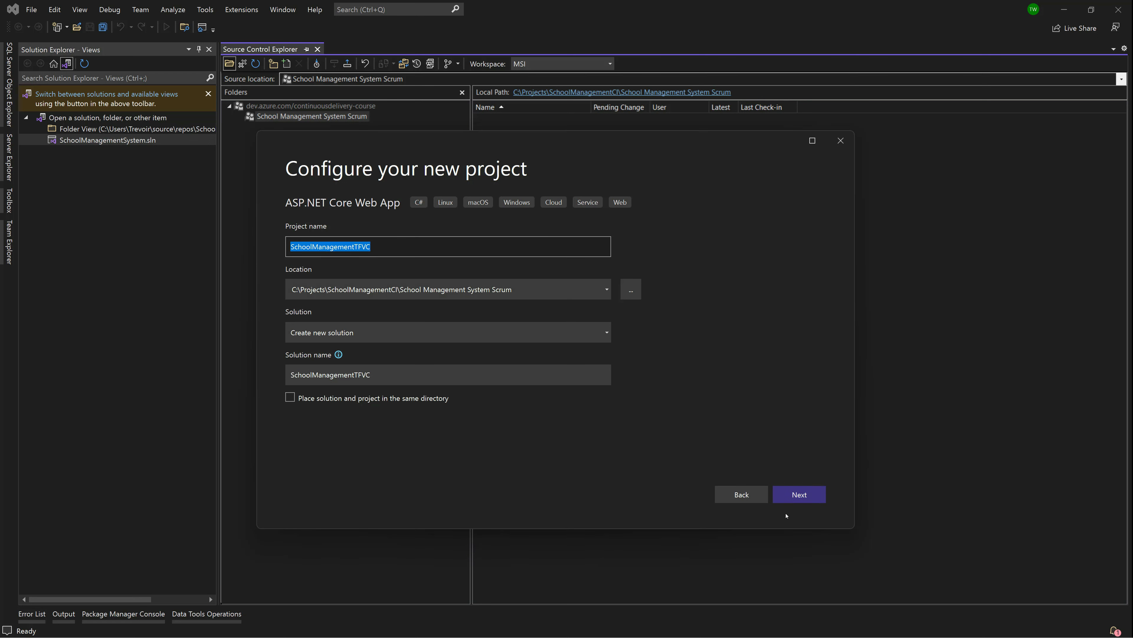
- Create the web app project with .NET 6.0 (Long-term support), authentication None, HTTPS configured and Docker disabled
click(343, 247)
click(311, 299)
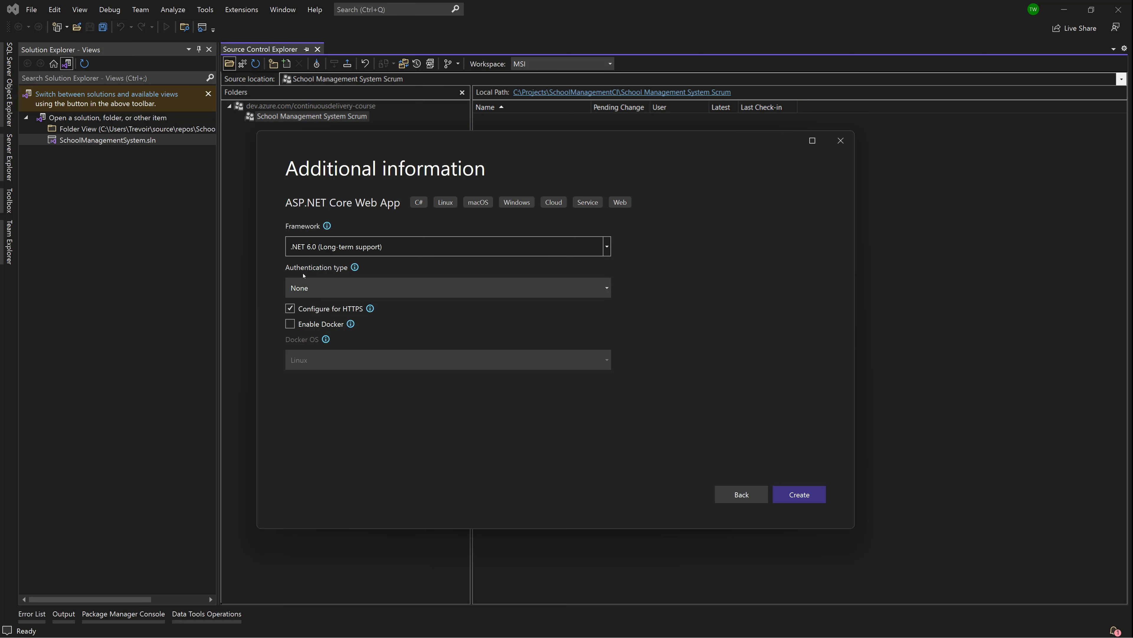
click(801, 495)
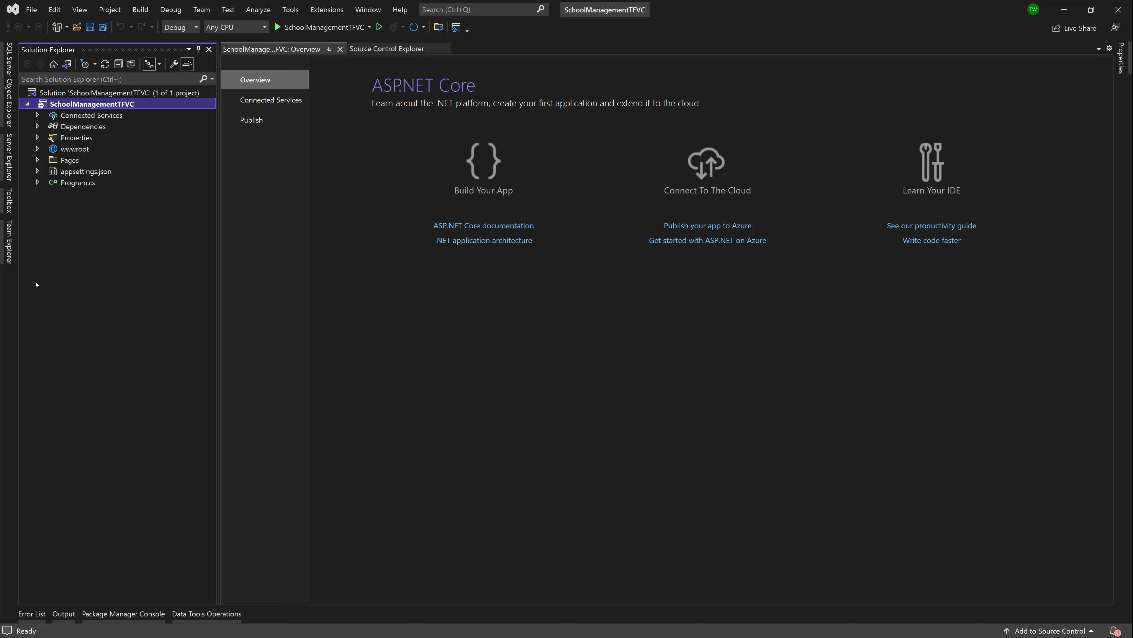
- Promote all detected file additions of the new SchoolManagementTFVC project to full pending changes in Team Explorer
click(10, 248)
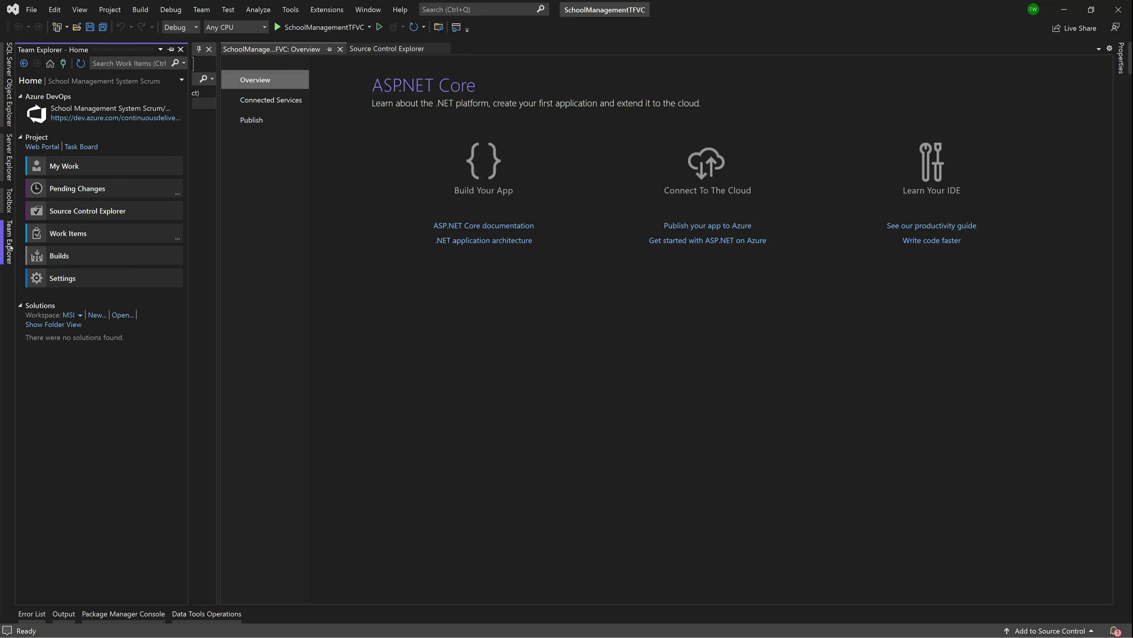
click(70, 189)
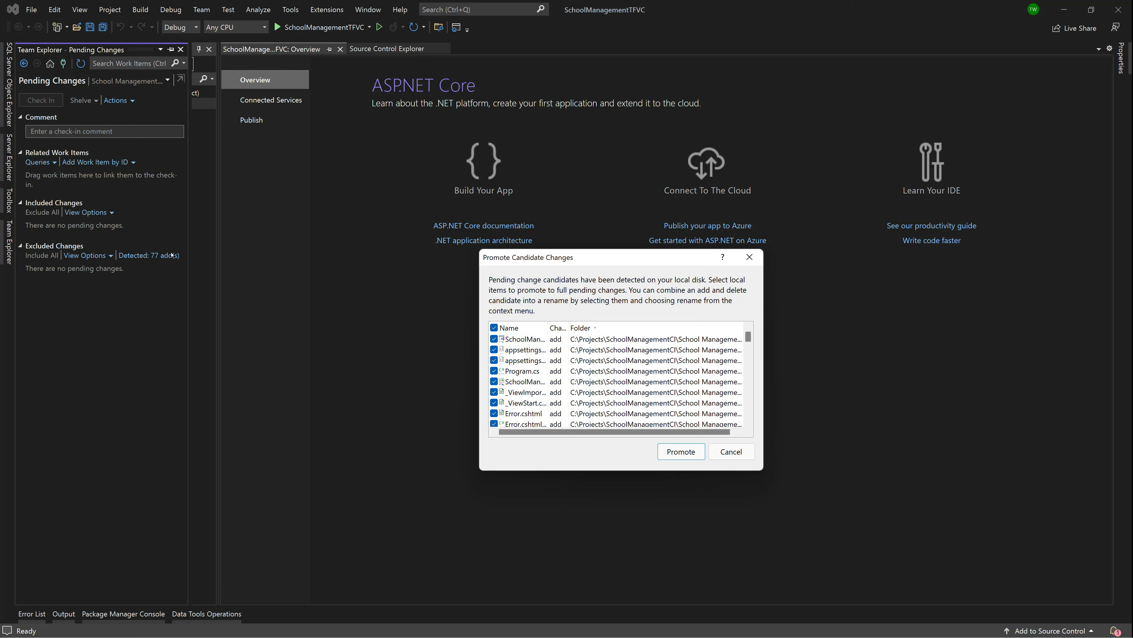
click(682, 451)
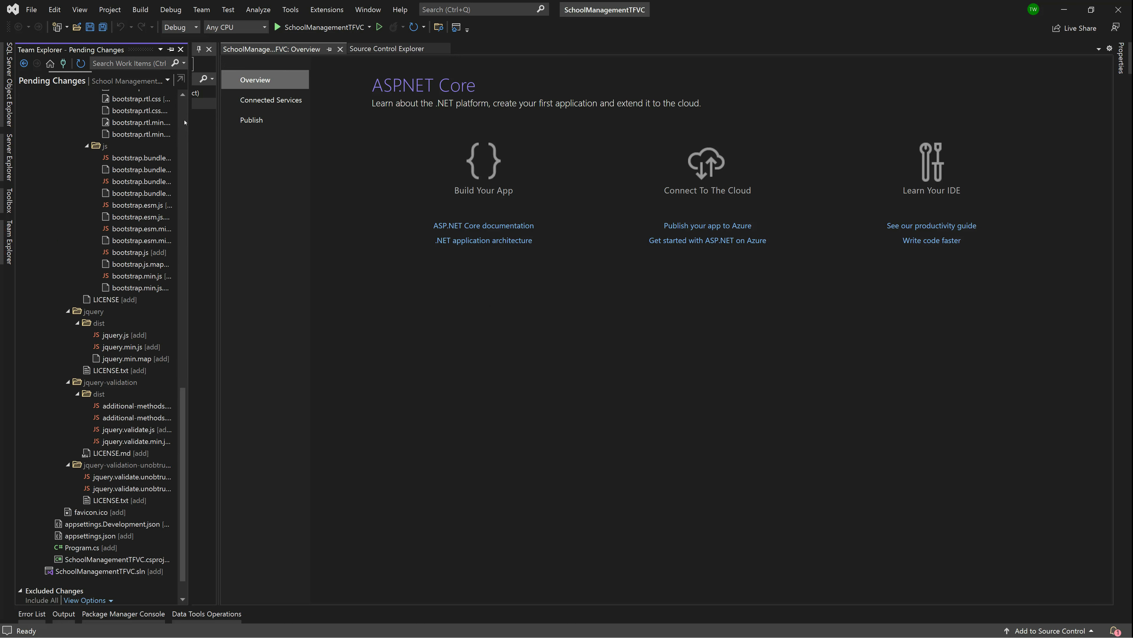
- Review the included pending changes, collapsing and re-expanding the SchoolManagementTFVC folder to examine its files
click(185, 124)
click(184, 120)
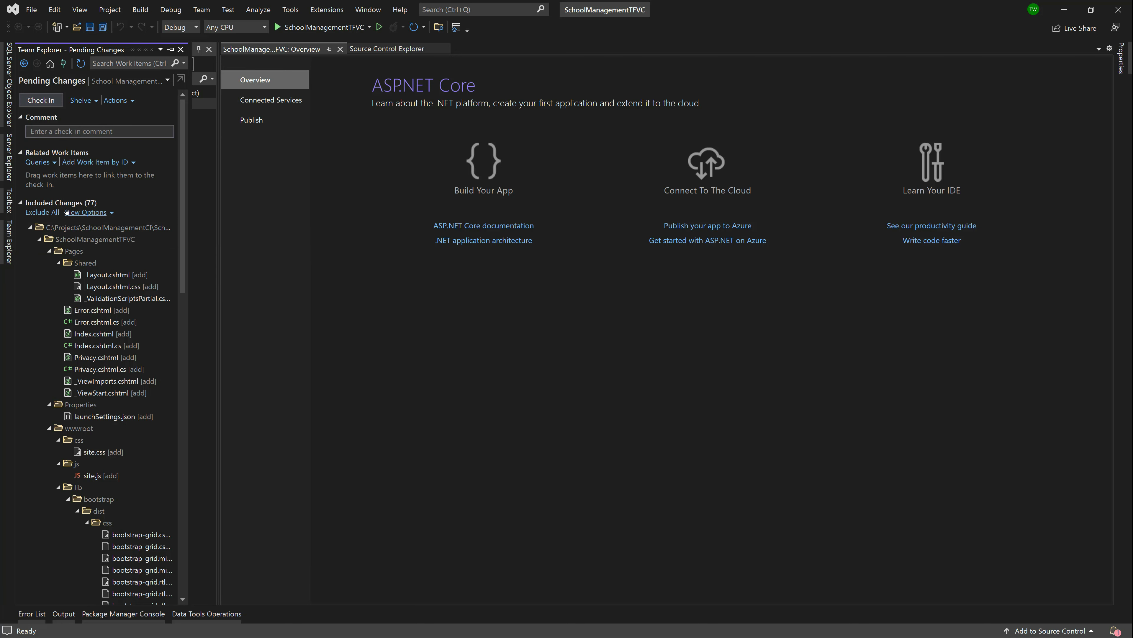
click(41, 240)
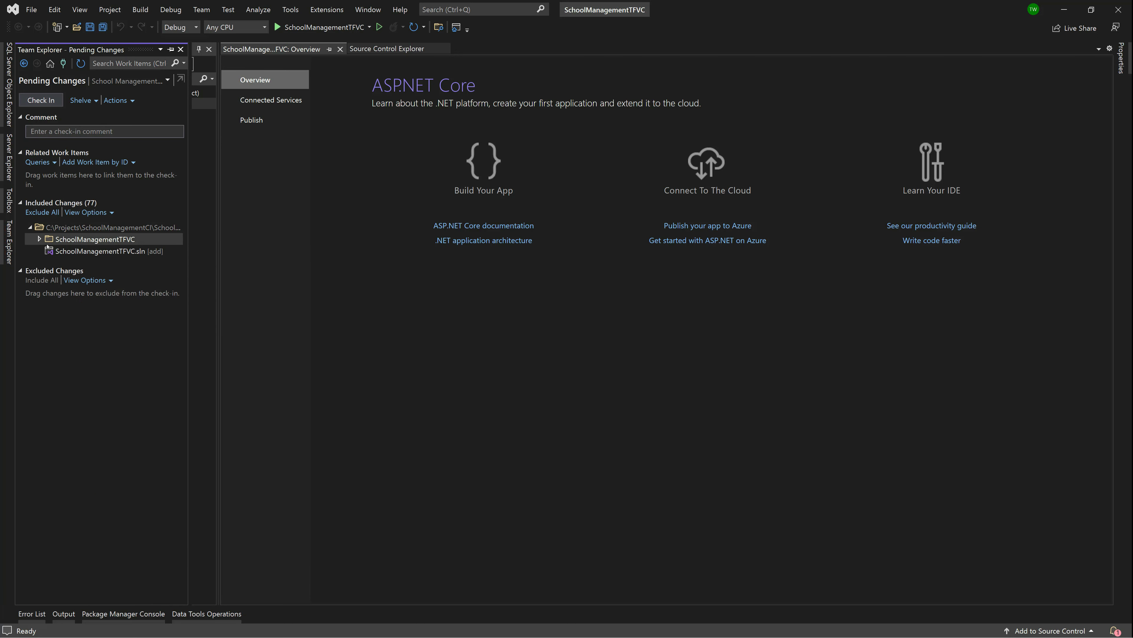
click(41, 240)
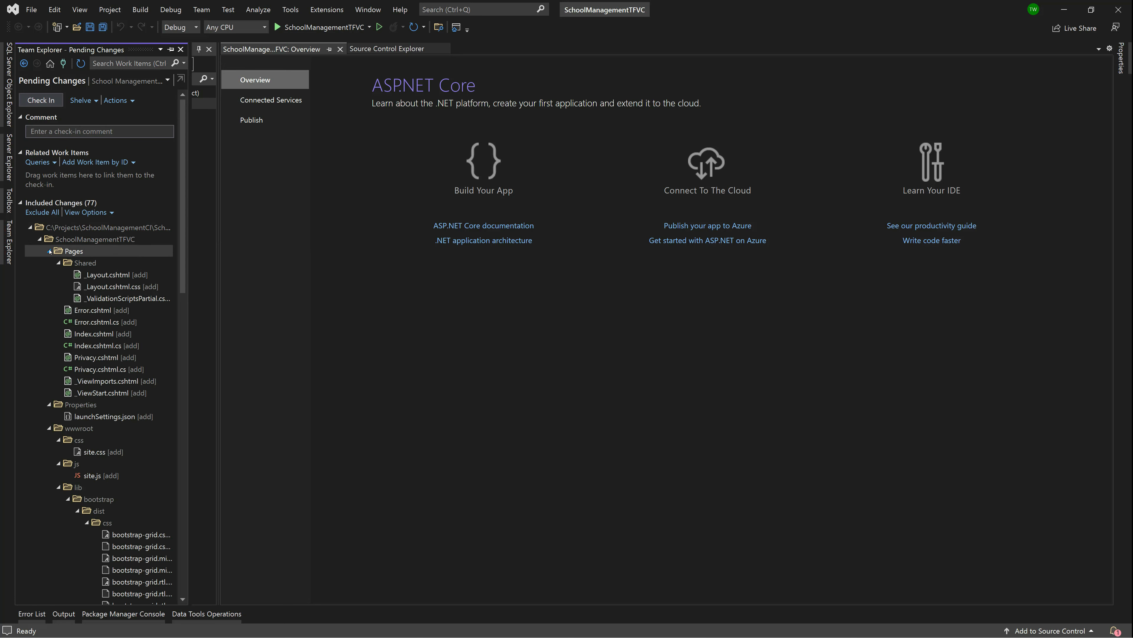
- Exclude SchoolManagementTFVC.sln from the pending check-in, with the Pages and wwwroot folders collapsed in the included changes
click(49, 252)
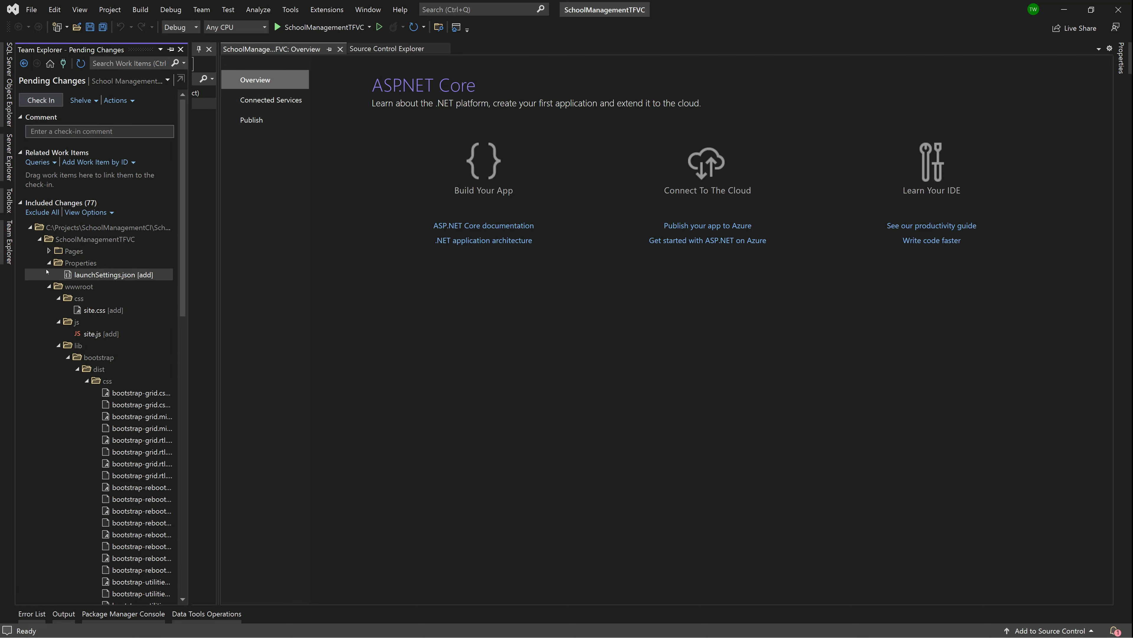
click(49, 286)
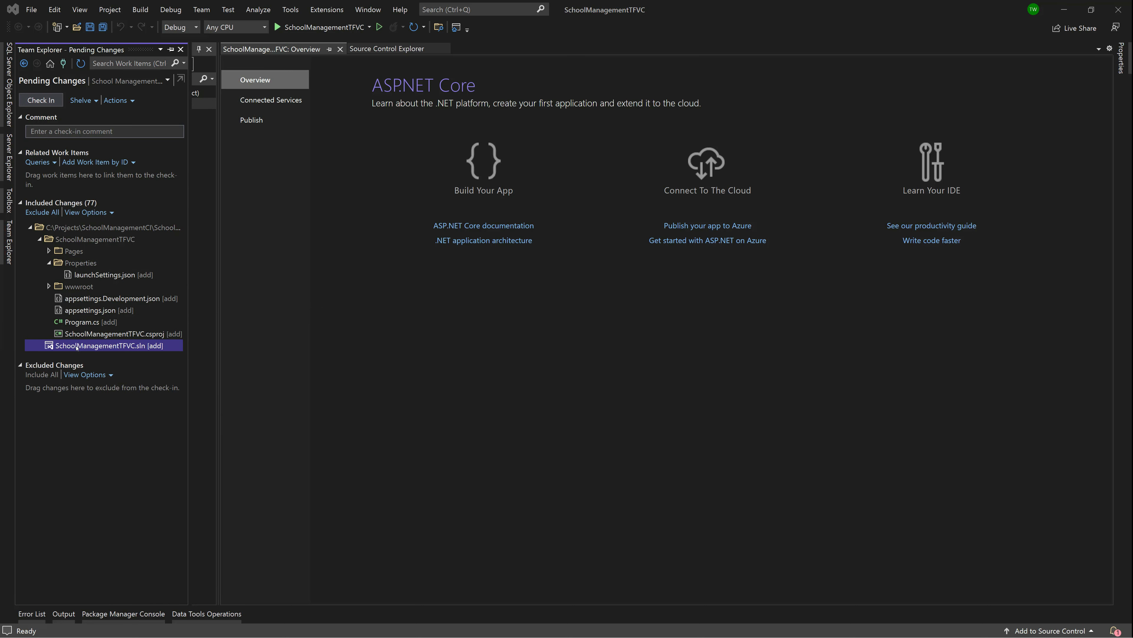
right_click(73, 345)
click(66, 436)
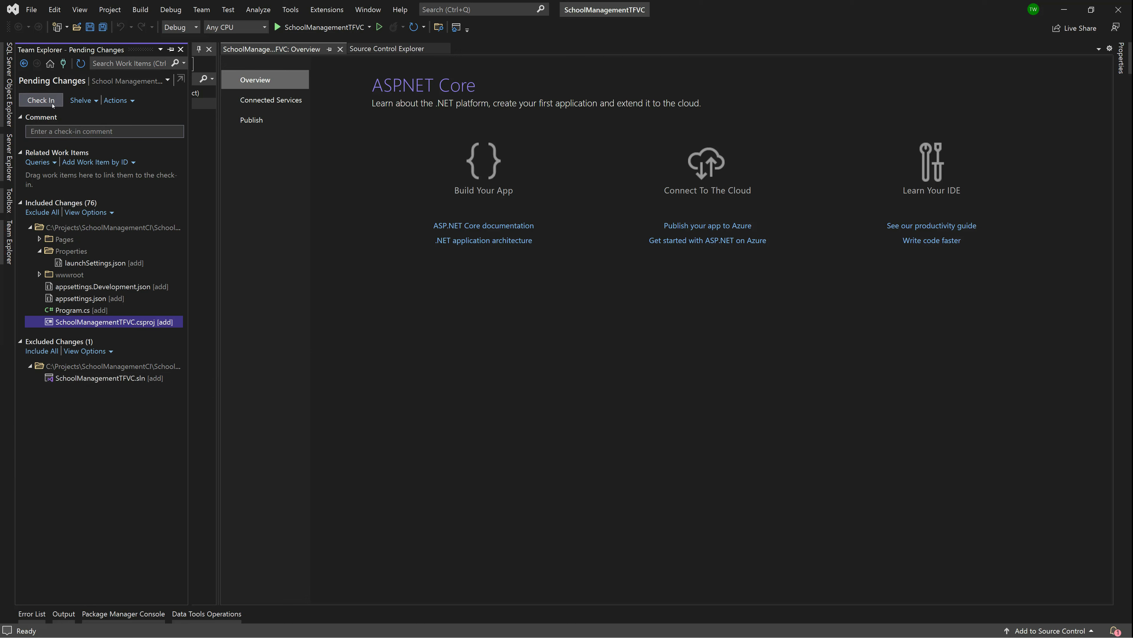
- Include the excluded SchoolManagementTFVC.sln in the pending check-in again
click(91, 378)
right_click(91, 380)
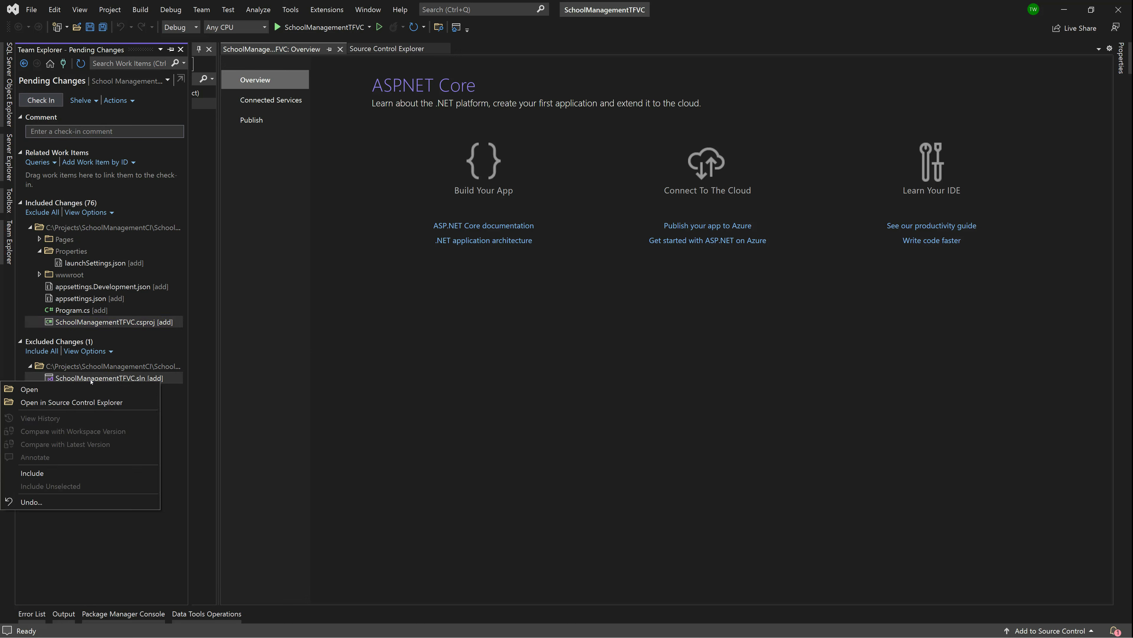
click(36, 473)
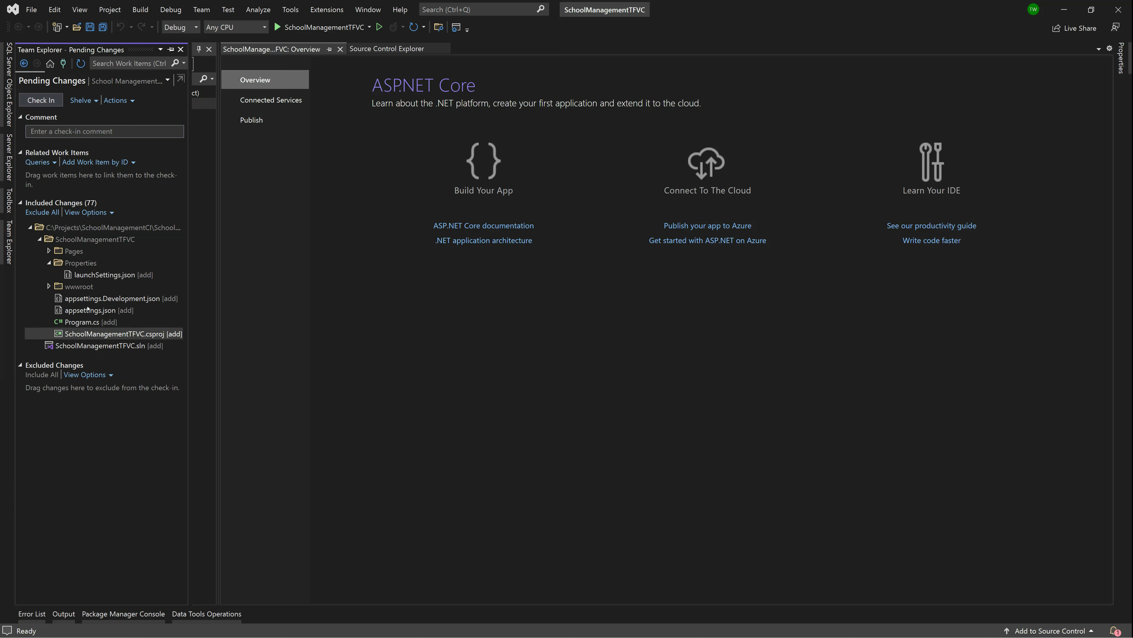
- Enter "Added Project Files" as the check-in comment for the pending changes
click(60, 131)
text(Added Projec)
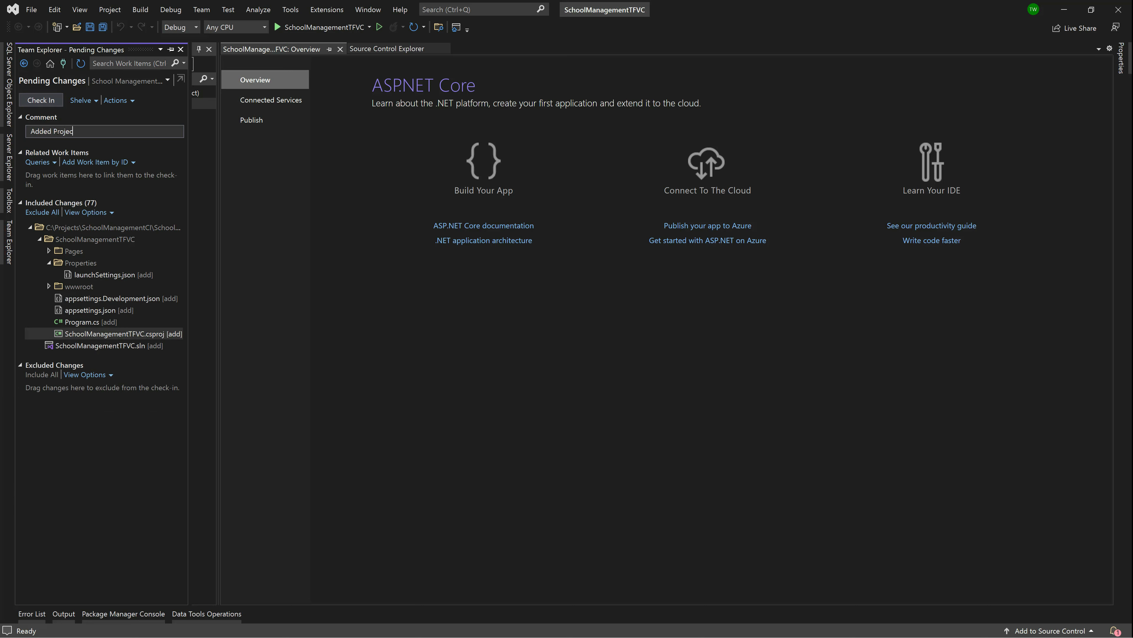
text(t Files)
click(89, 100)
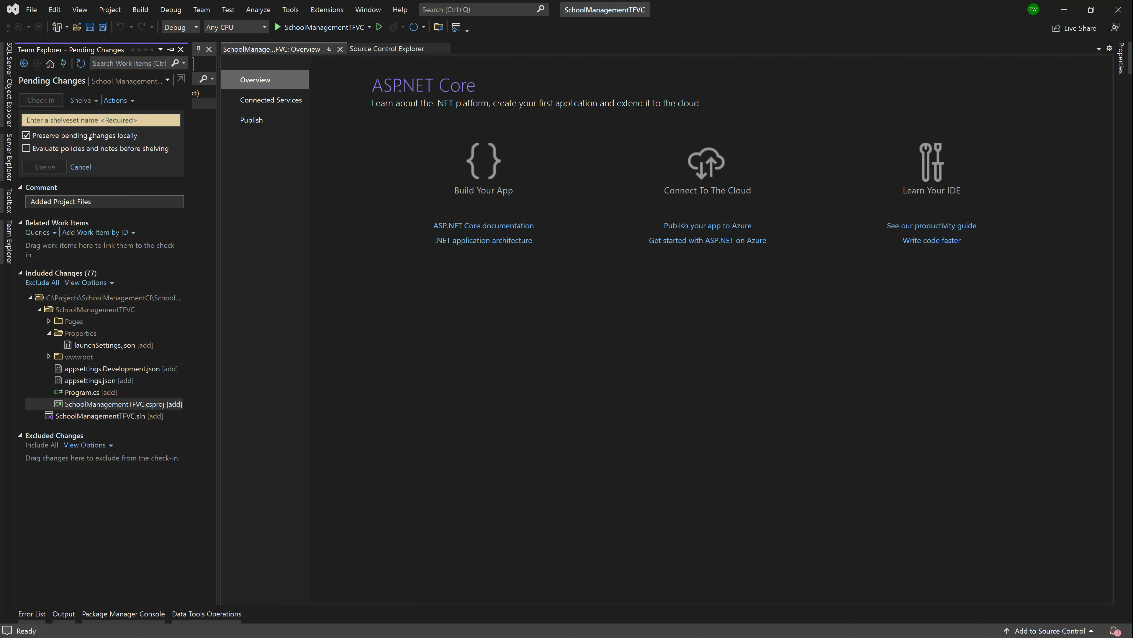
click(84, 167)
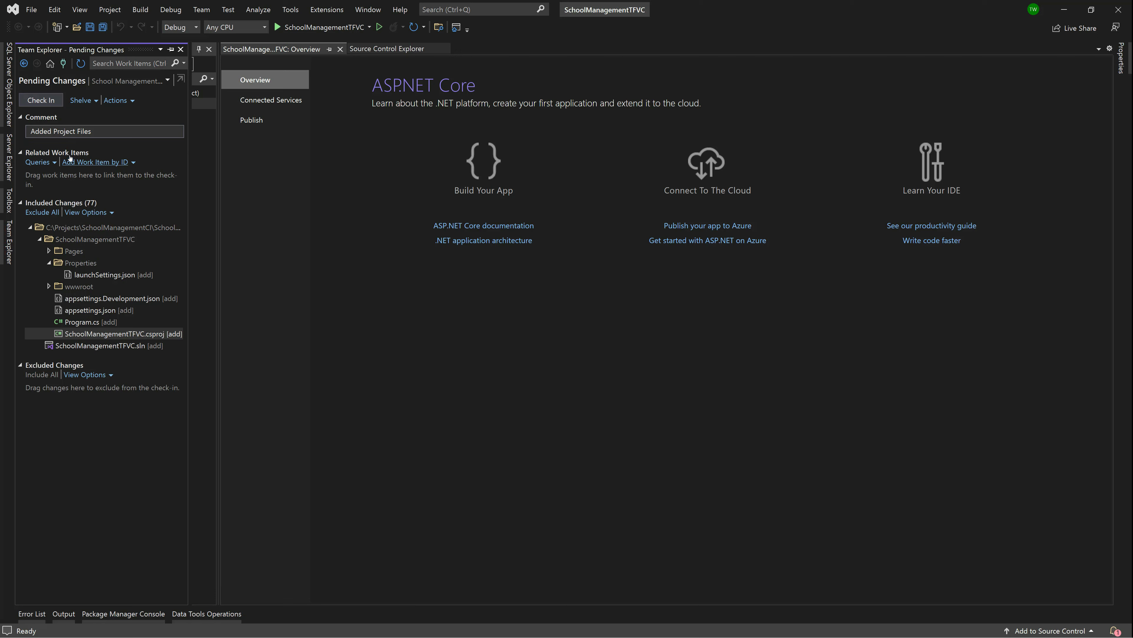
click(115, 101)
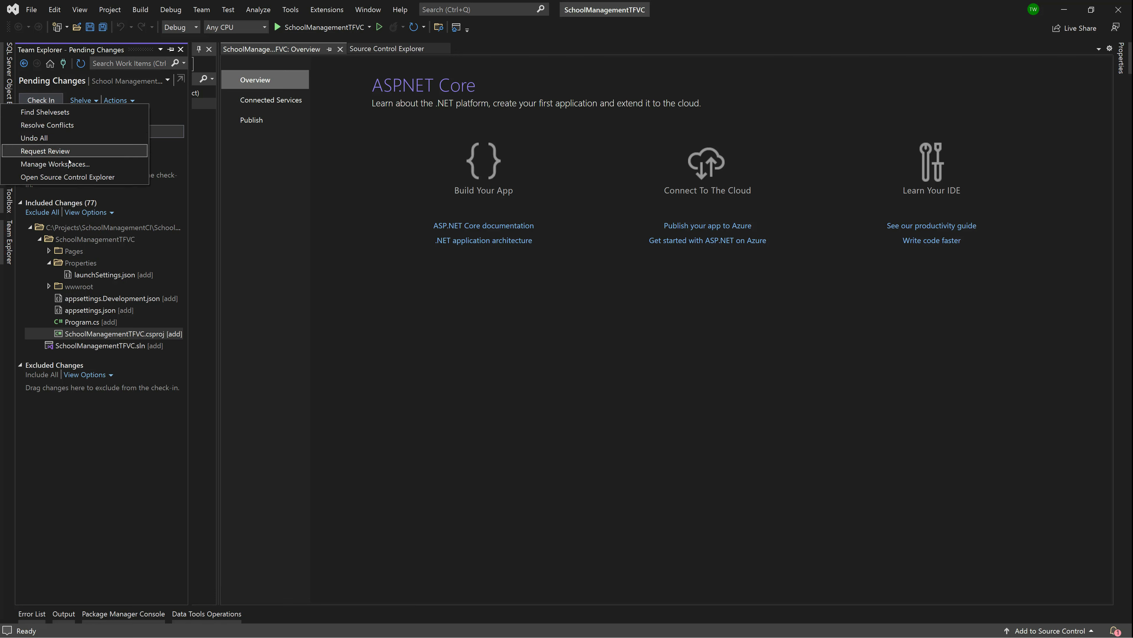
key(Escape)
- Check in all included changes, then switch to Azure DevOps in the browser and refresh the repository's Files page
click(43, 100)
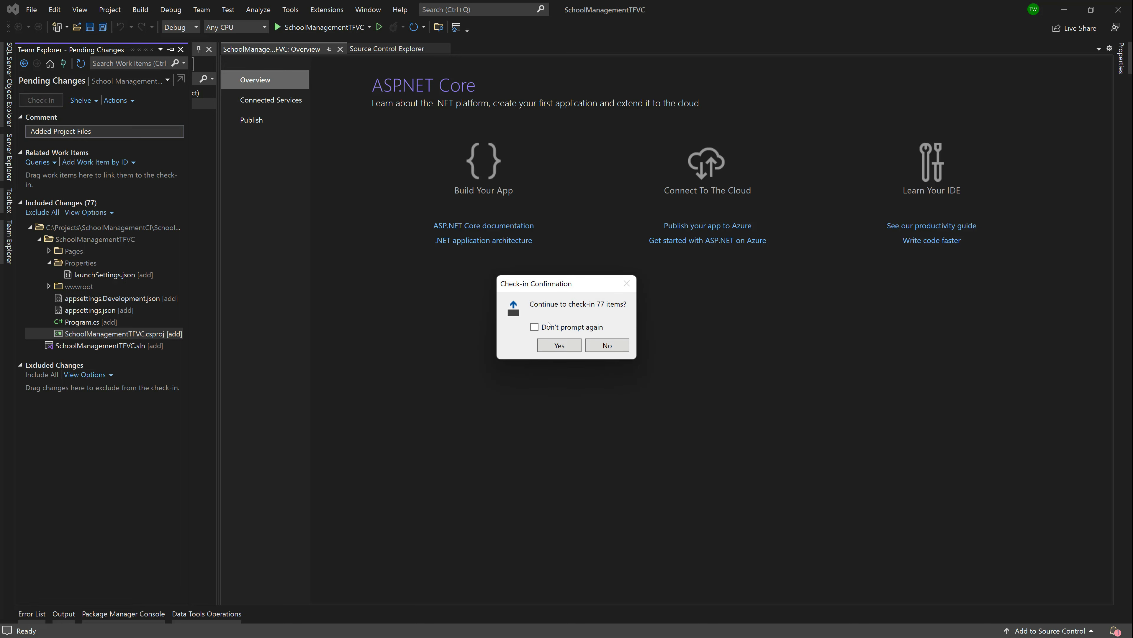
click(558, 346)
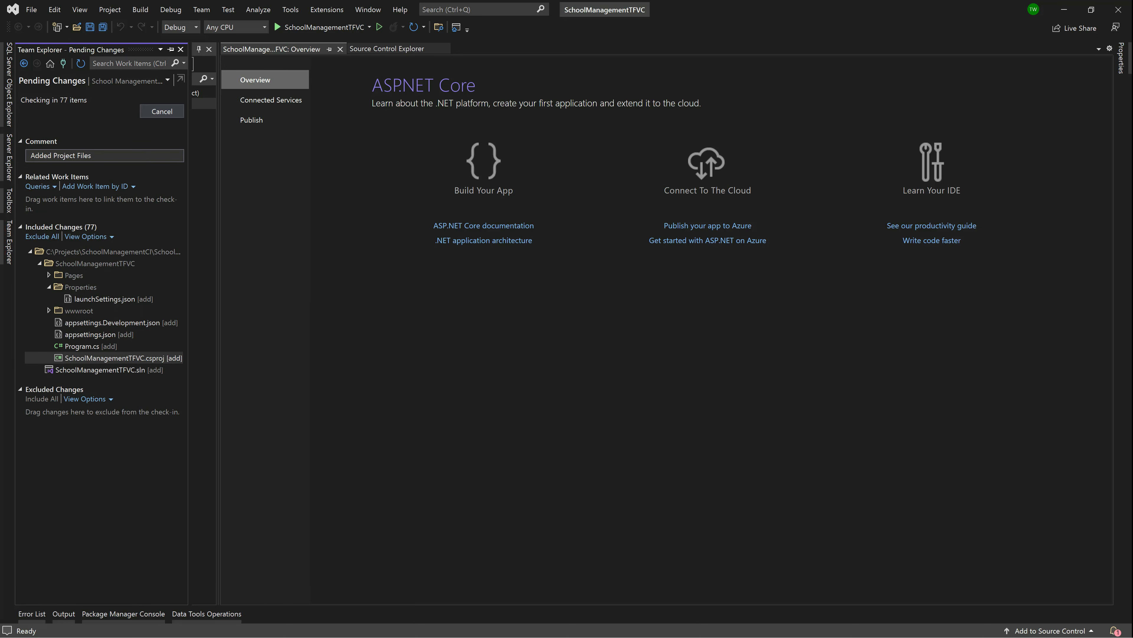
key(alt+Tab)
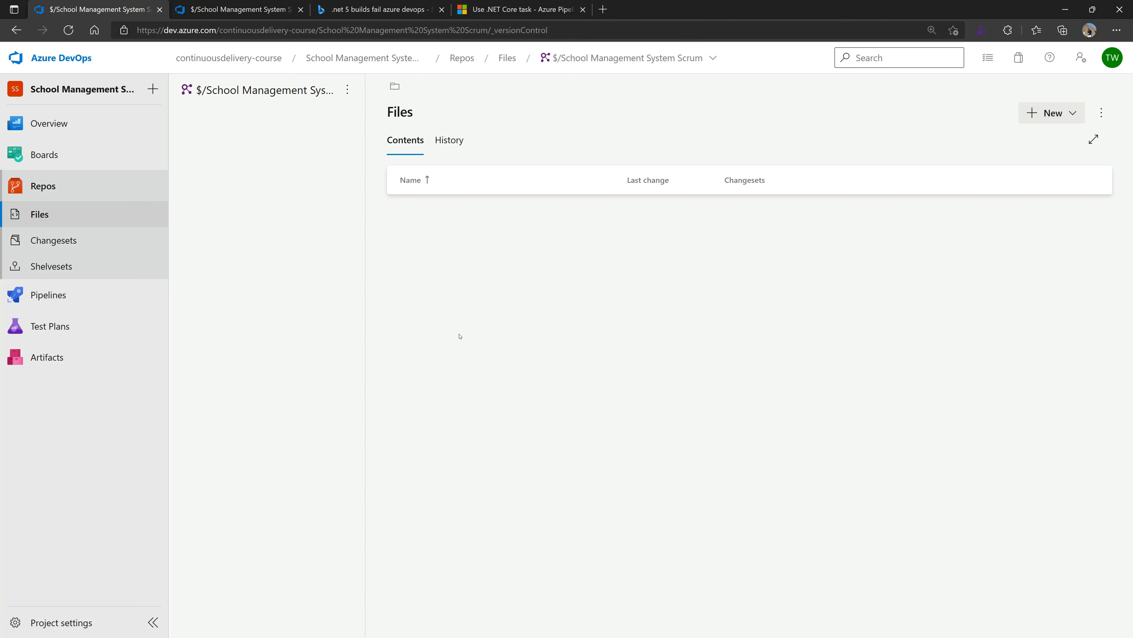
key(F5)
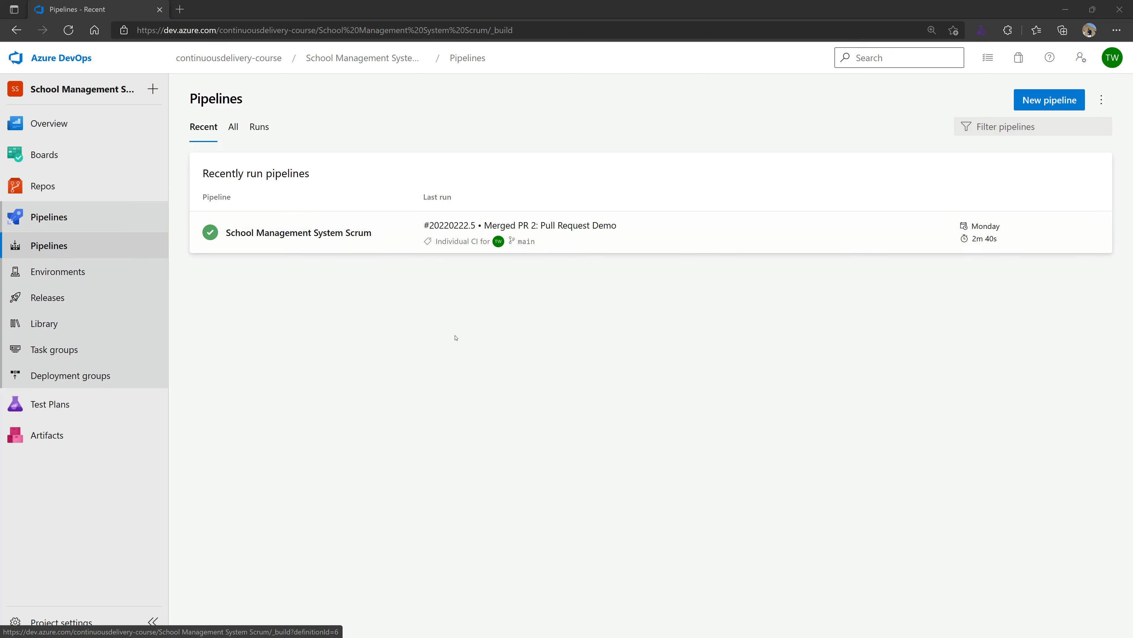
- Create a new pipeline with Team Foundation Version Control as its source, keeping the $/School Management System Scrum server path mapping
click(1050, 101)
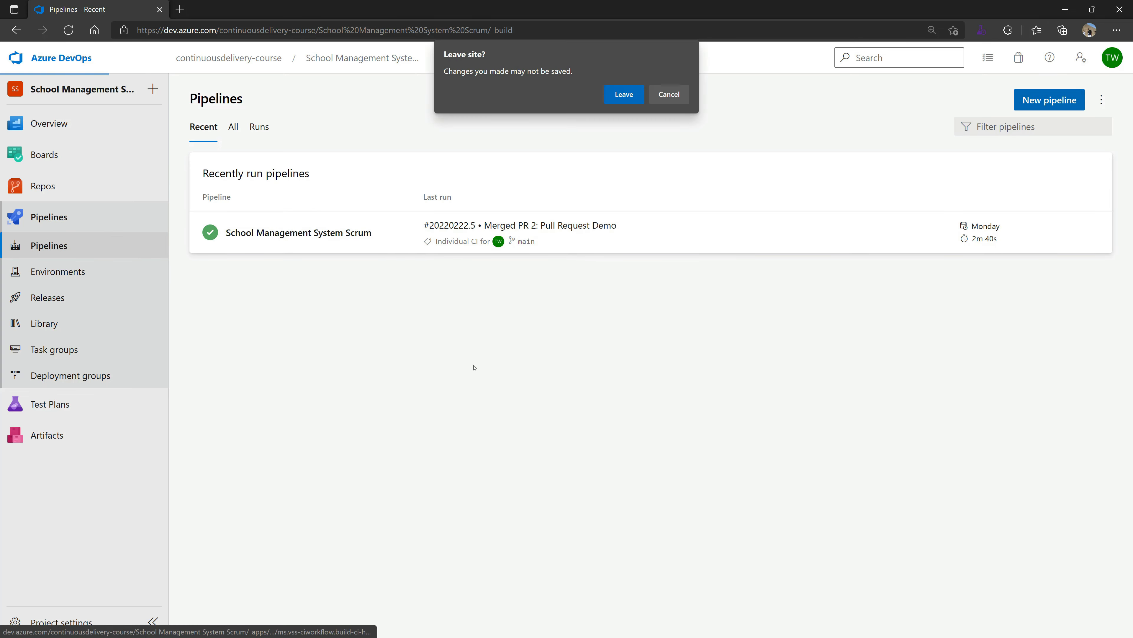
click(623, 95)
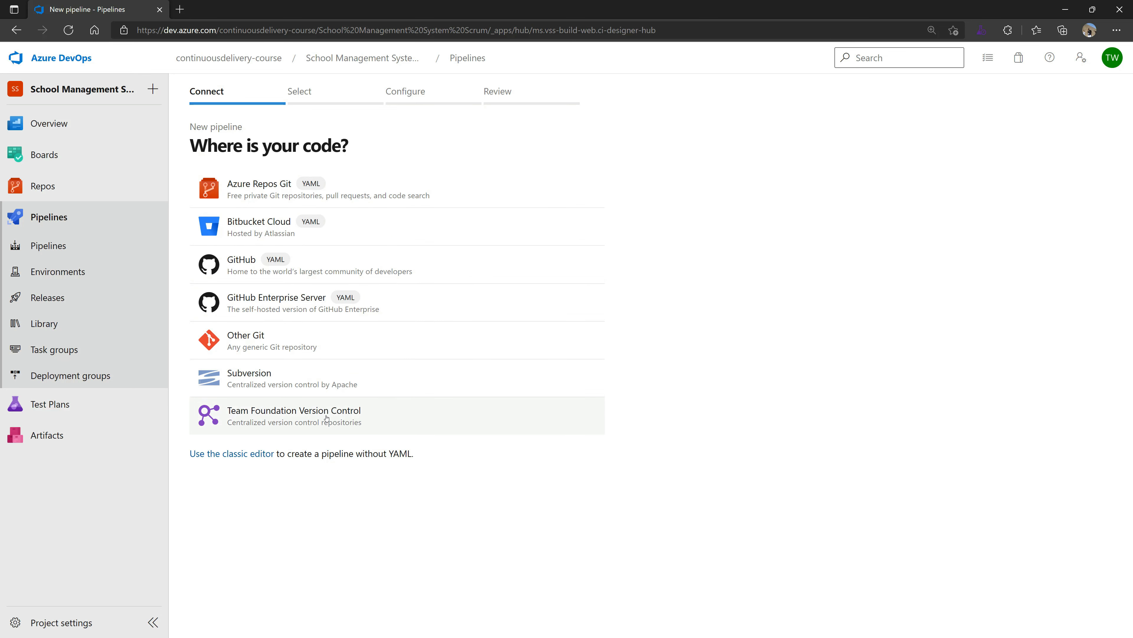
click(305, 417)
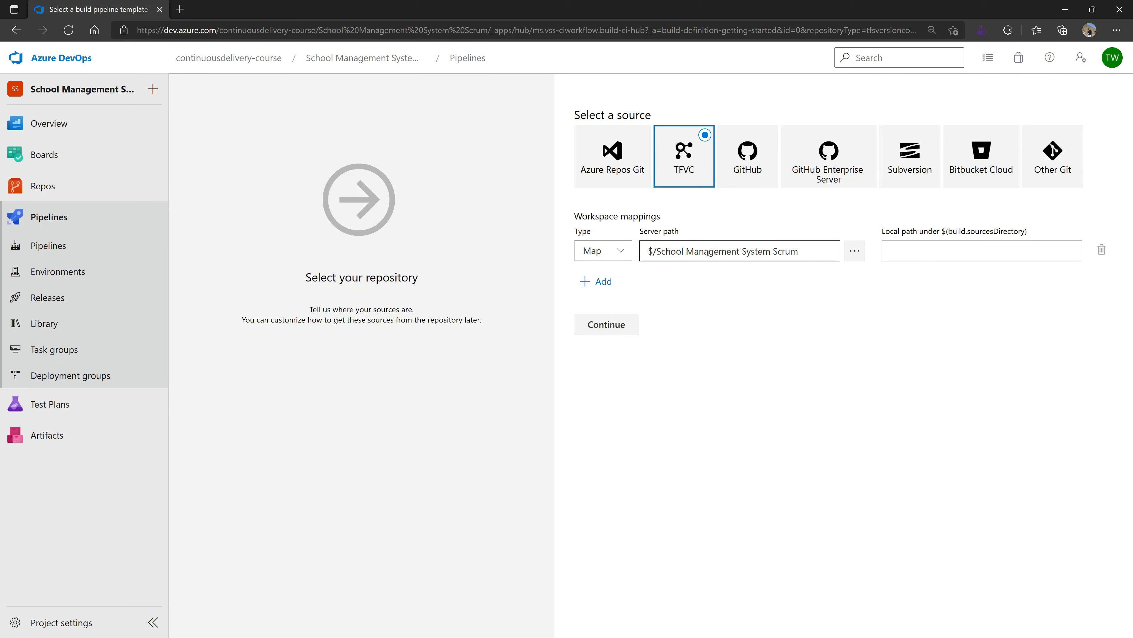
click(606, 324)
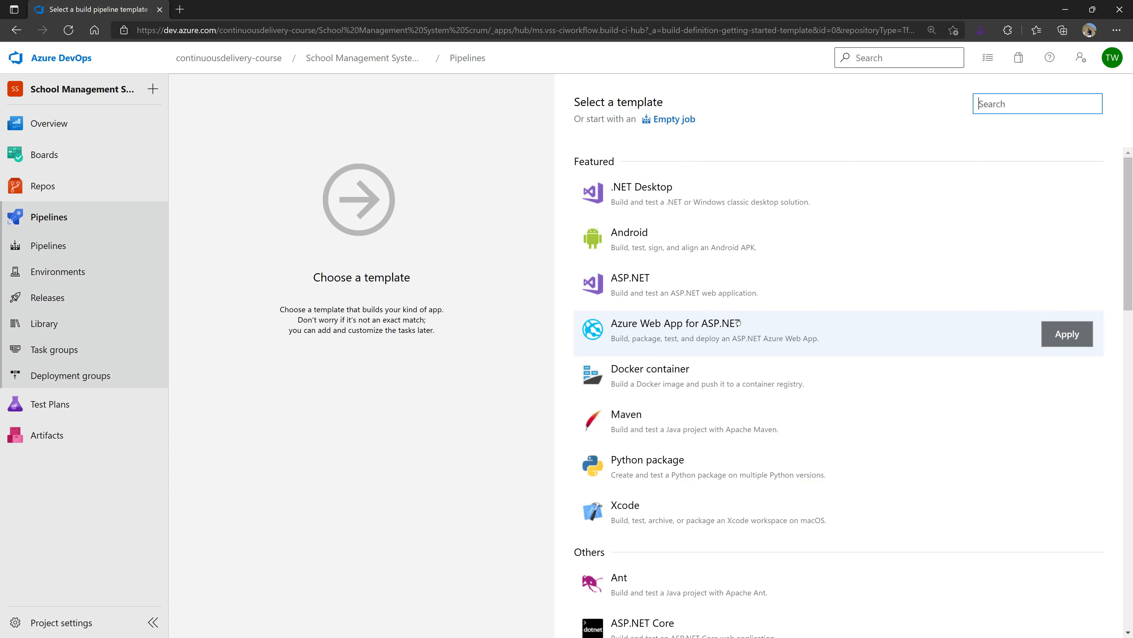
- Apply the ASP.NET Core build template to the new pipeline
scroll(696, 424, down, 2)
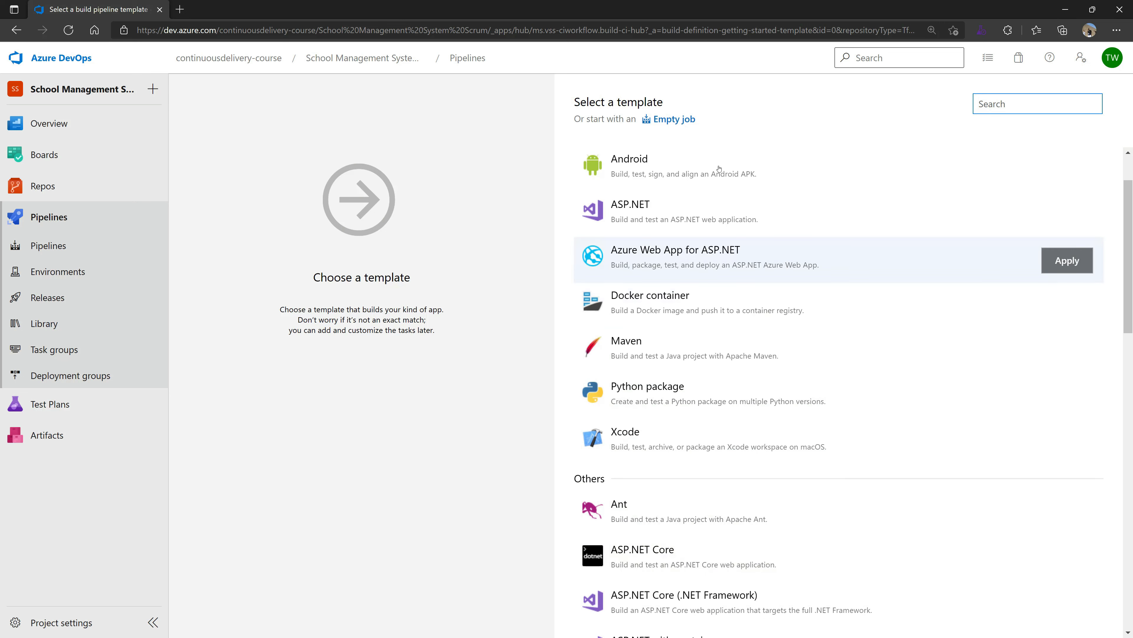
scroll(670, 357, up, 2)
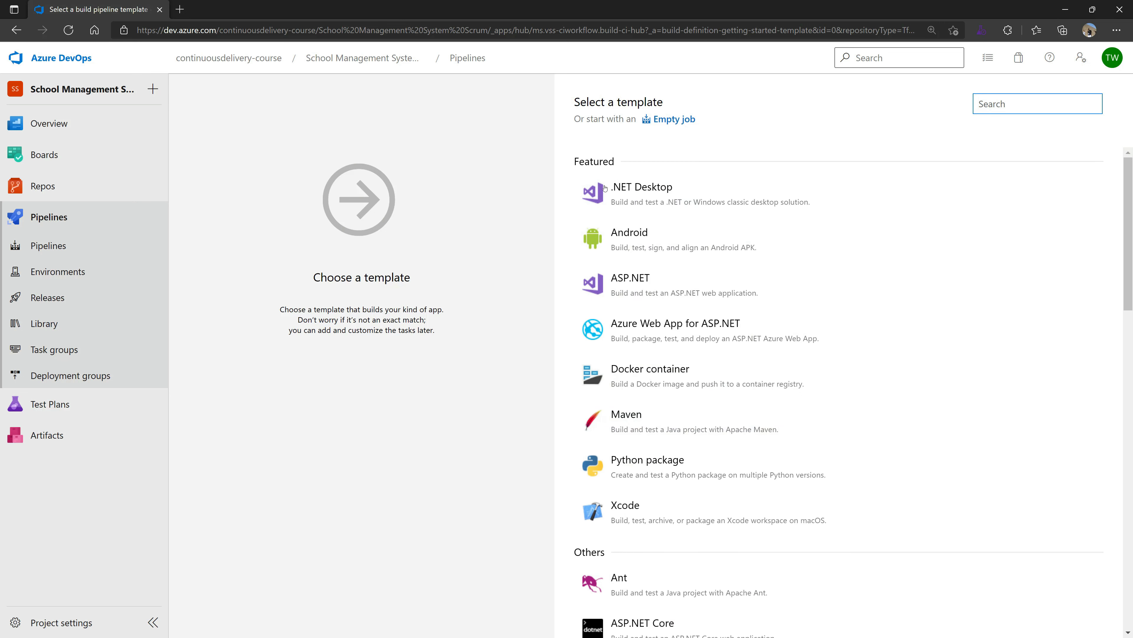
scroll(687, 491, down, 10)
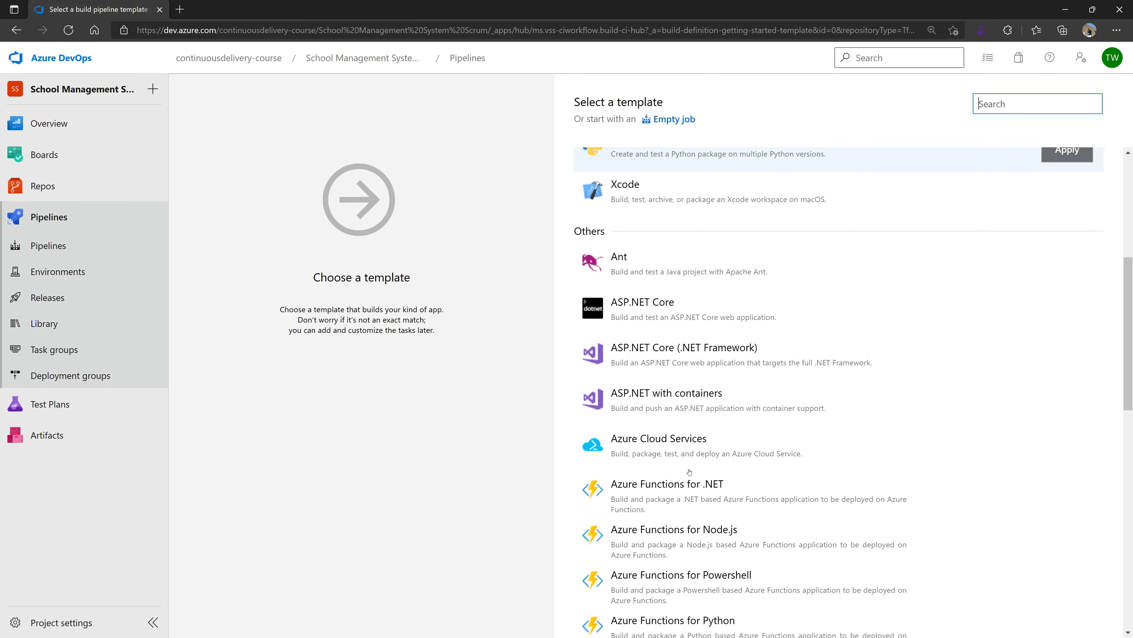
scroll(682, 545, up, 10)
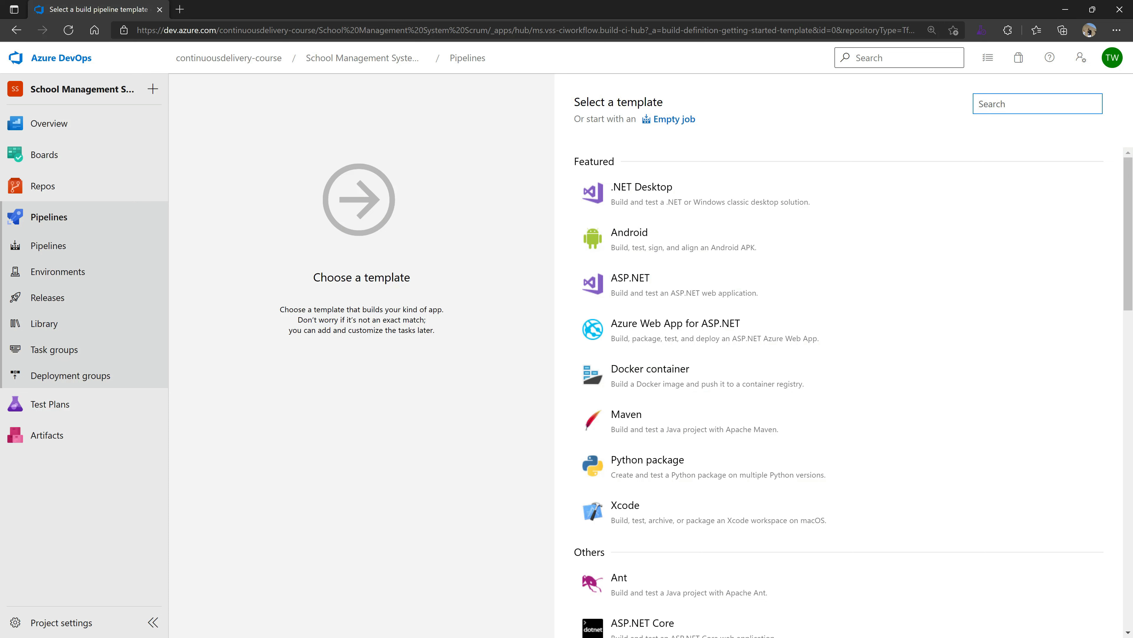
scroll(714, 438, down, 3)
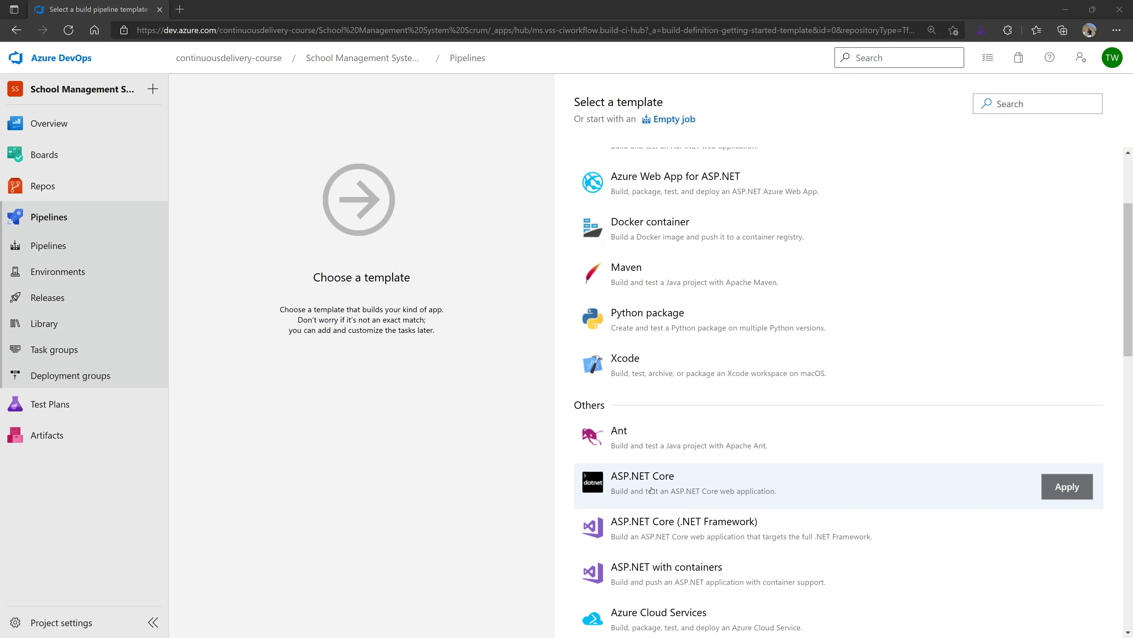
click(729, 497)
click(1089, 496)
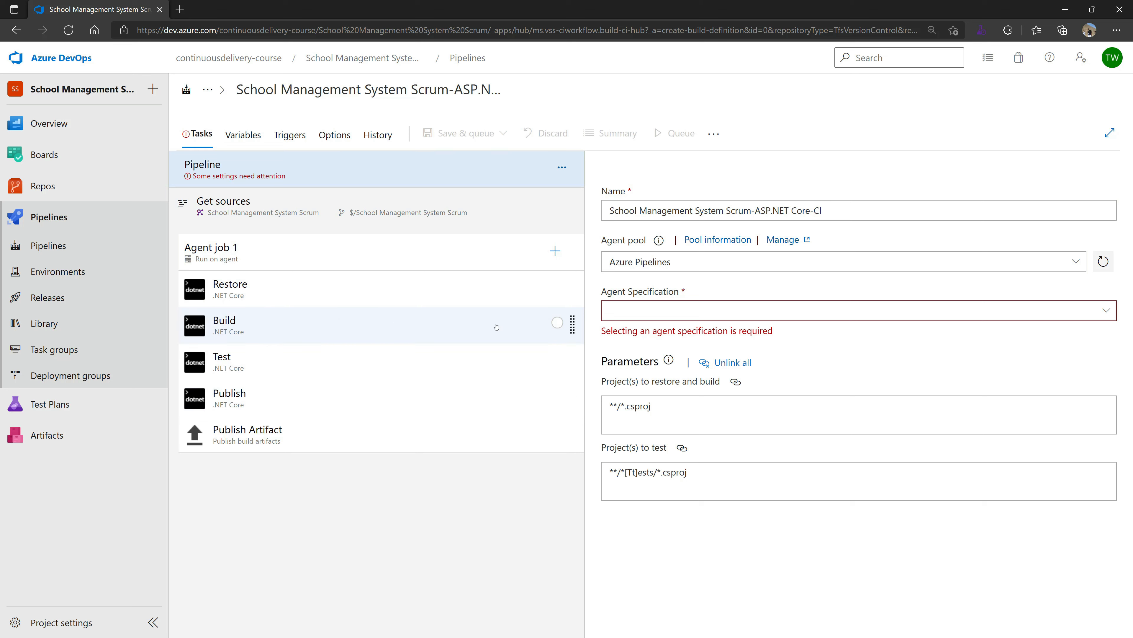
- Set the pipeline's agent specification to windows-2022, then save and run it with the source version and shelveset name left blank
click(1107, 311)
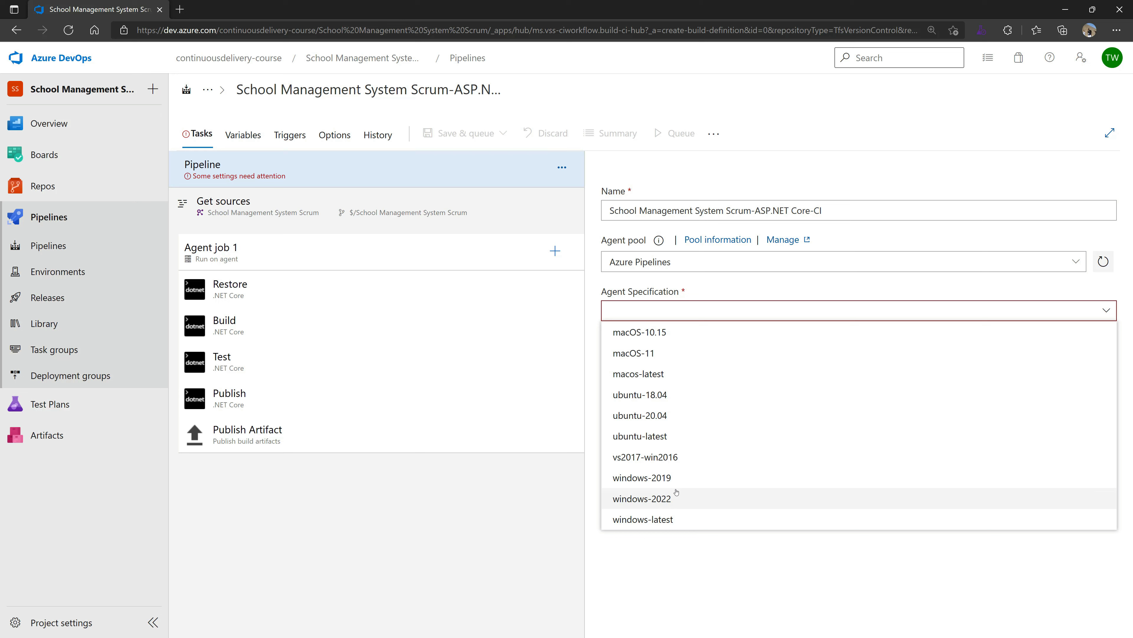
click(657, 503)
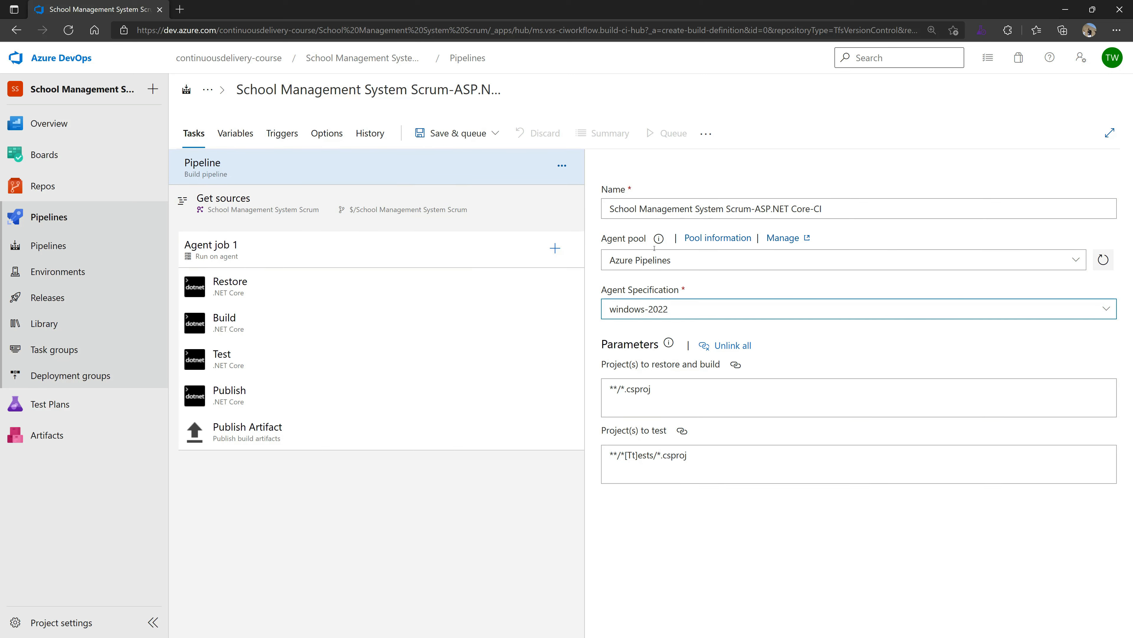
click(495, 134)
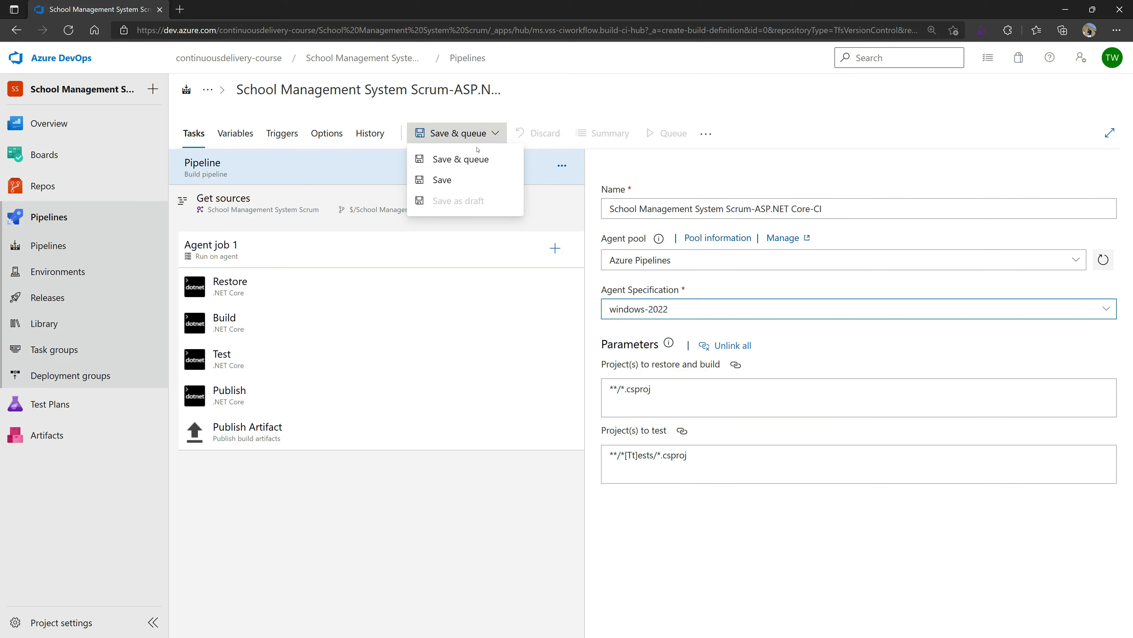
click(453, 161)
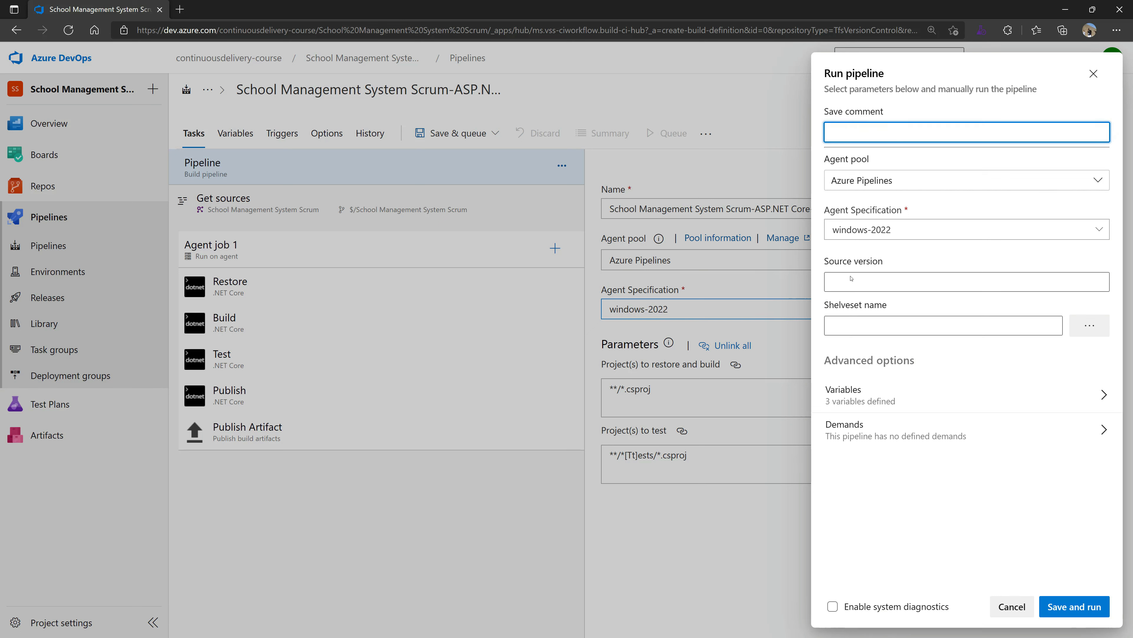
click(1022, 284)
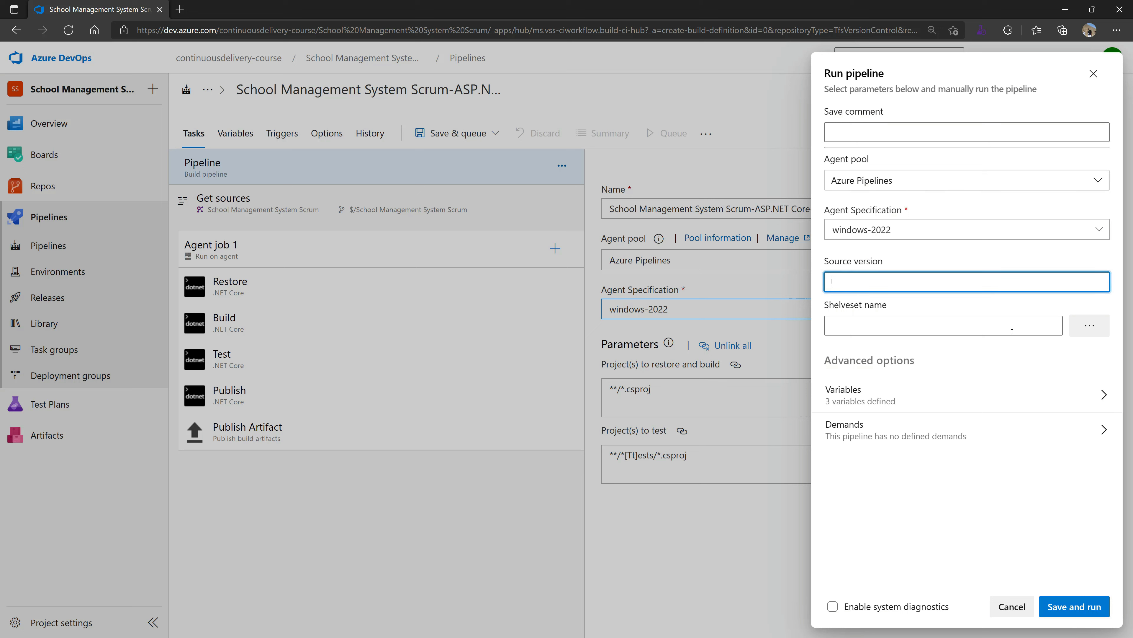
click(976, 325)
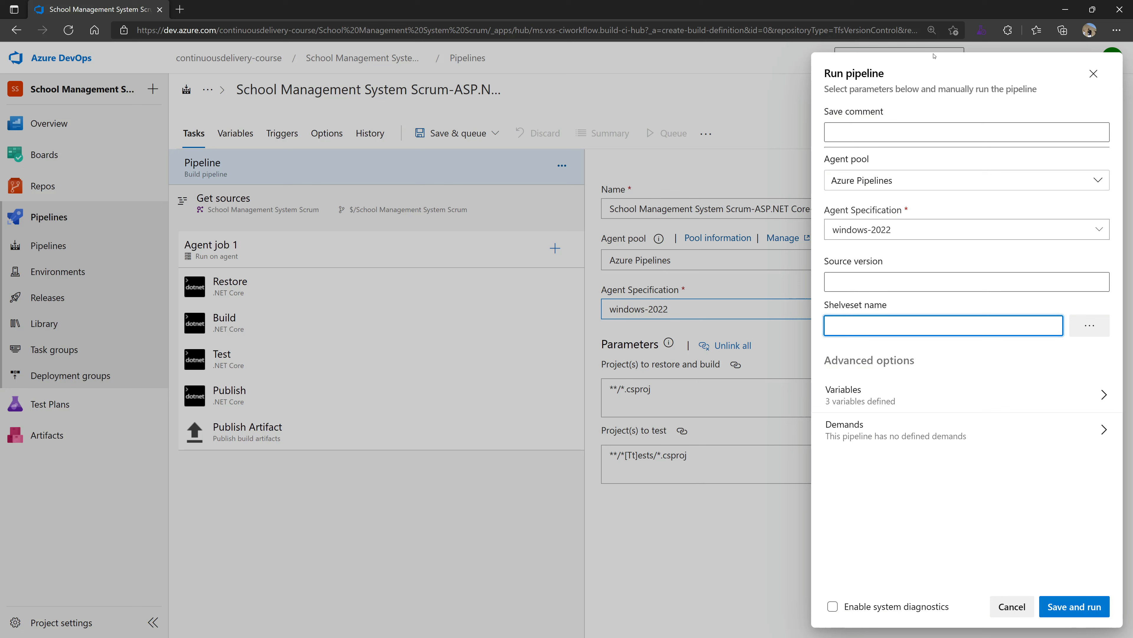
click(1066, 608)
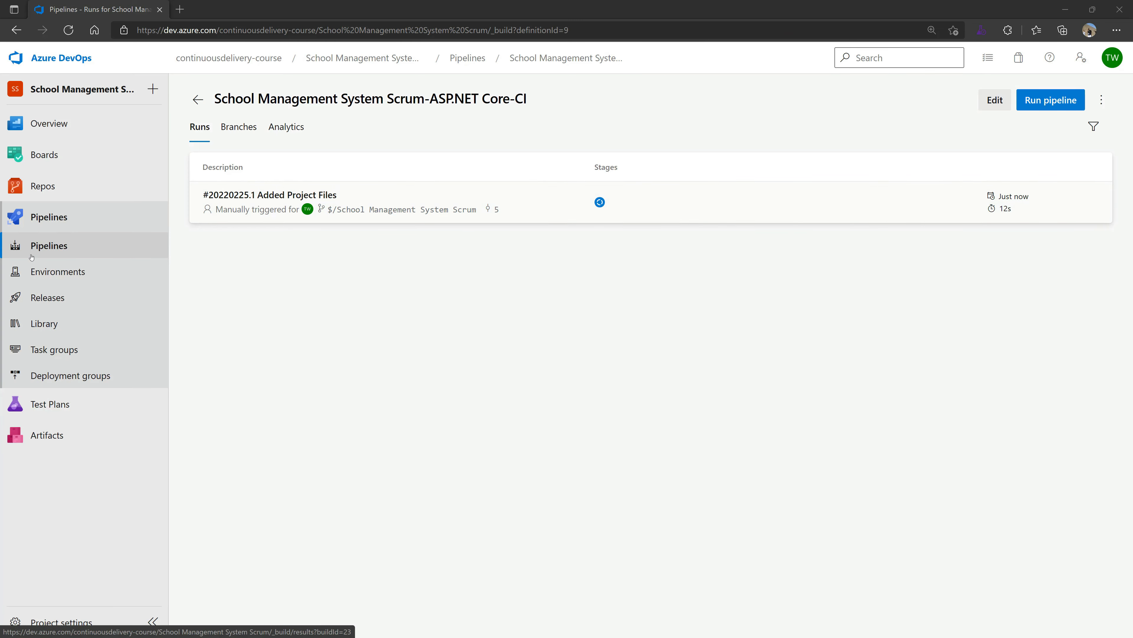
- Examine the Agent job 1 log of the Added Project Files run, then check the pipeline's available actions in the pipelines list
click(464, 206)
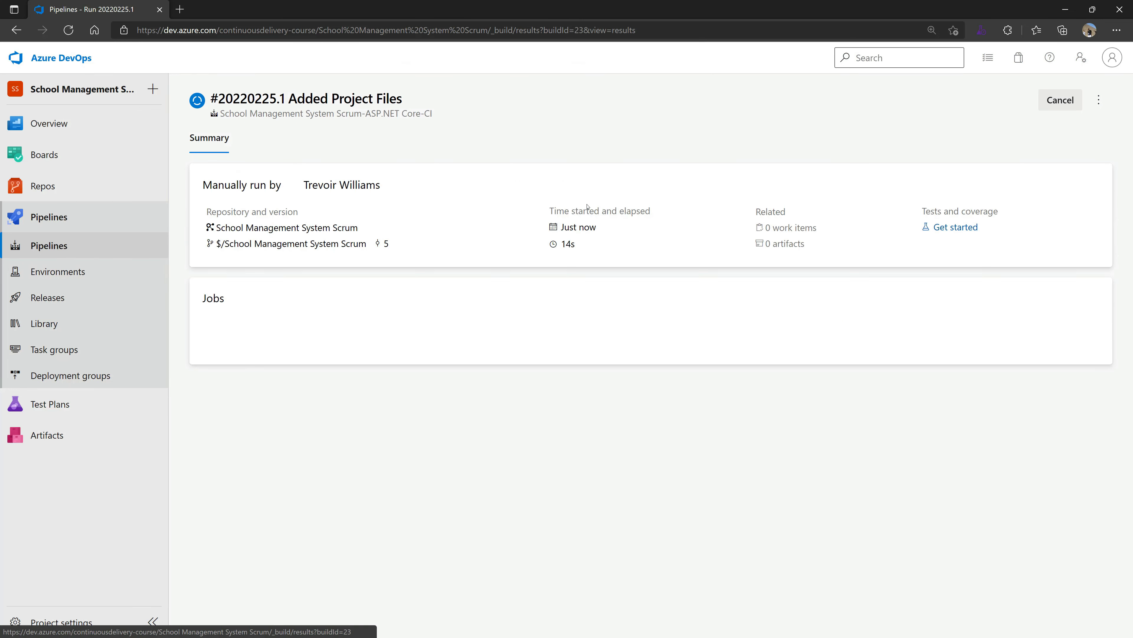
click(244, 358)
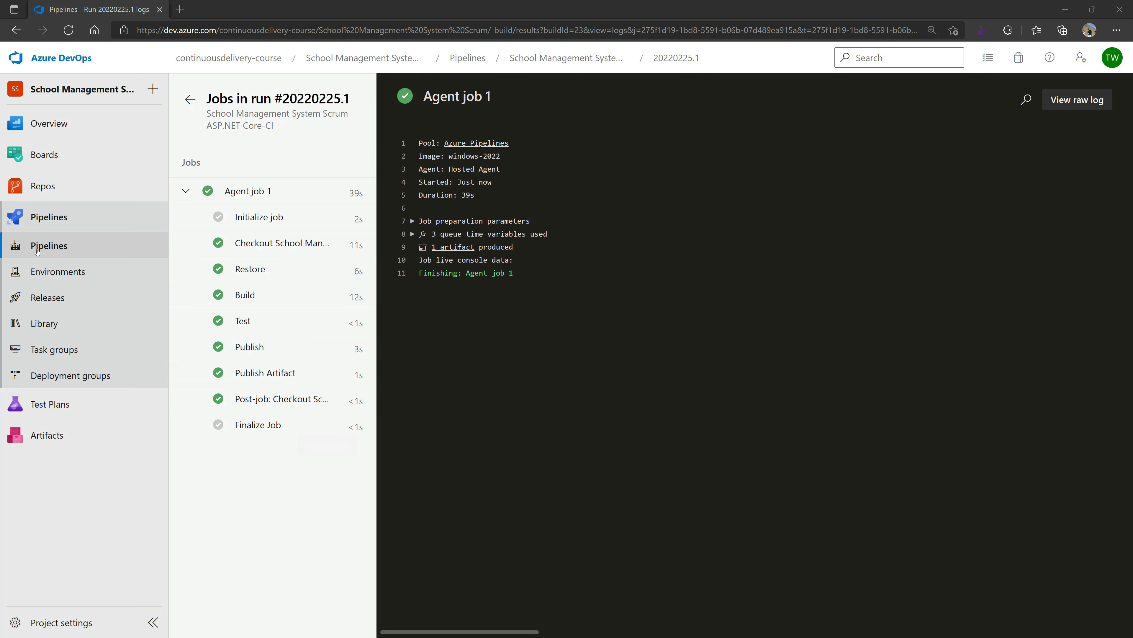
click(37, 247)
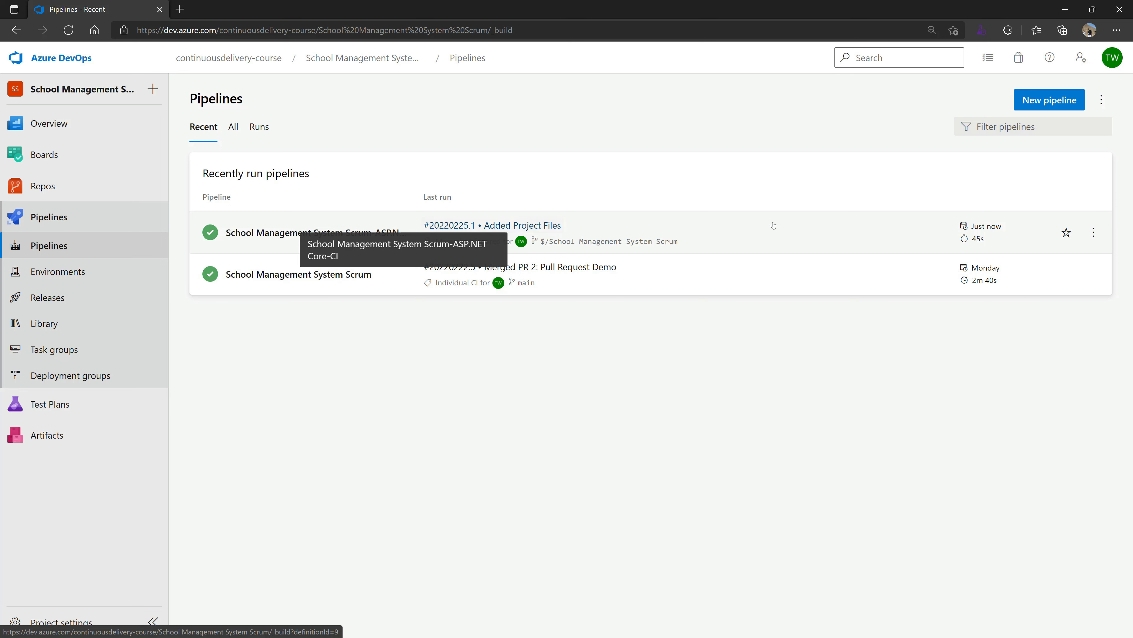
click(1093, 234)
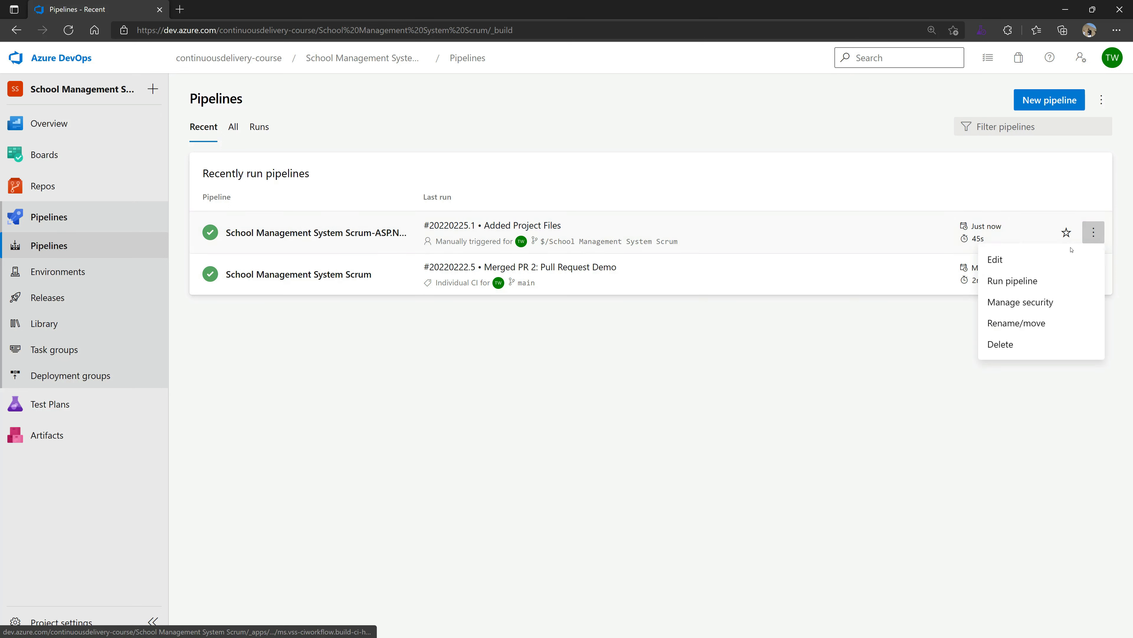
click(660, 456)
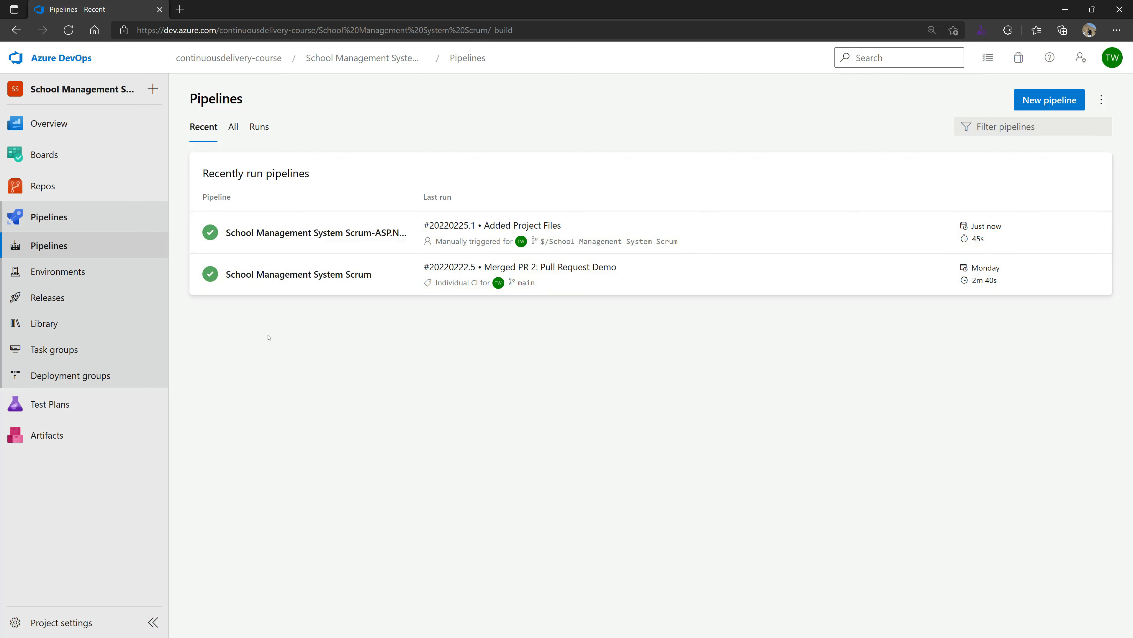
- Open the School Management System Scrum-ASP.NET Core-CI pipeline for editing and enable its continuous integration trigger
click(364, 236)
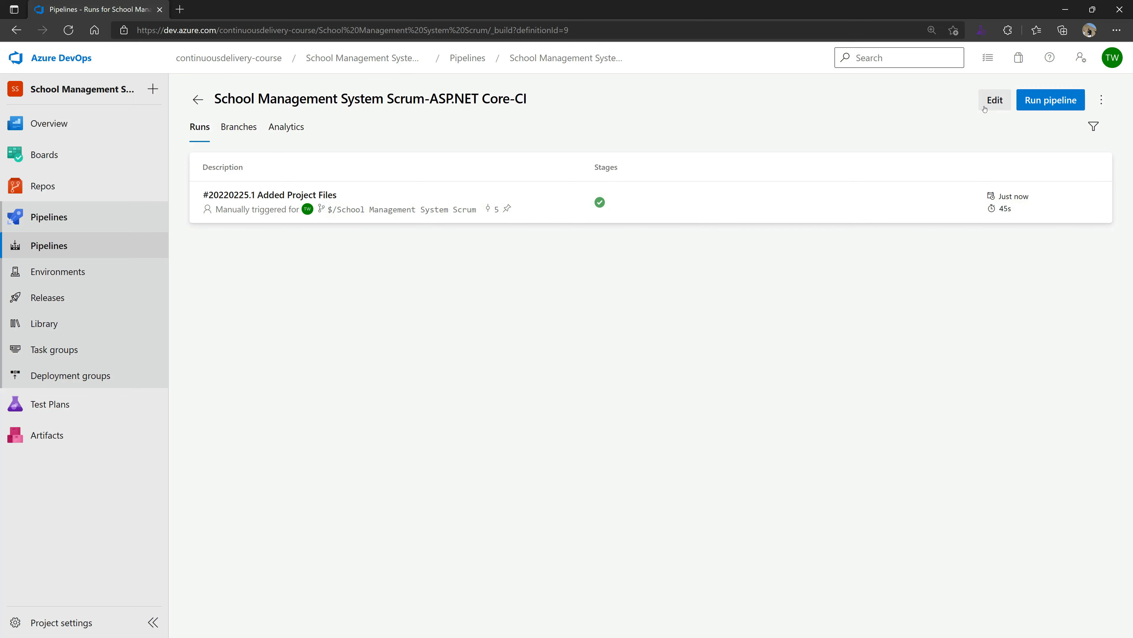
click(995, 100)
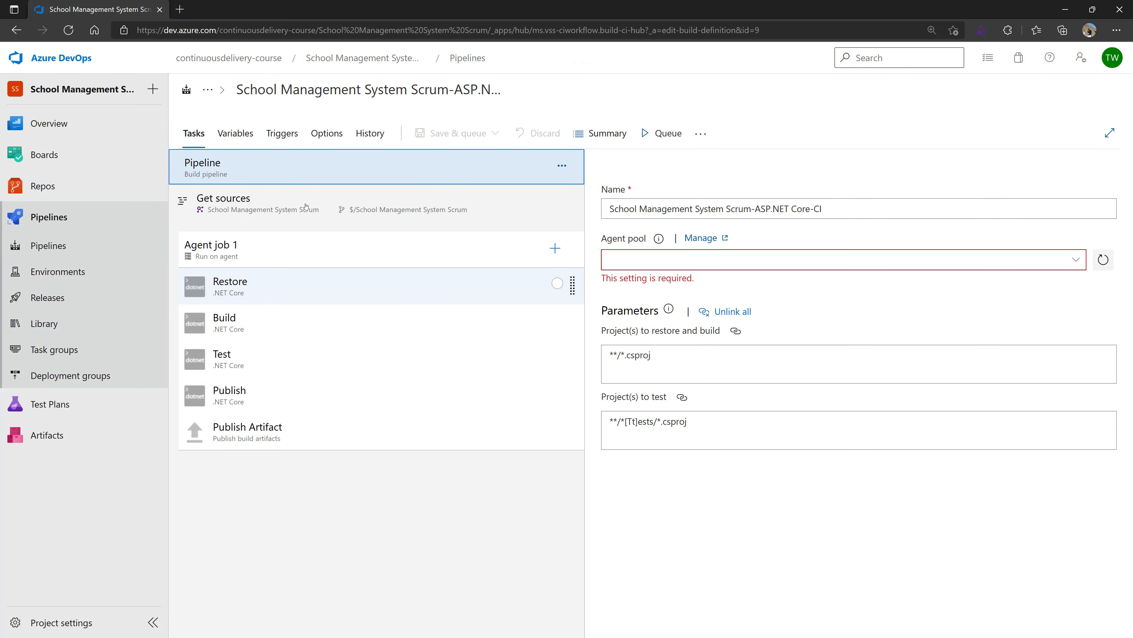
click(232, 135)
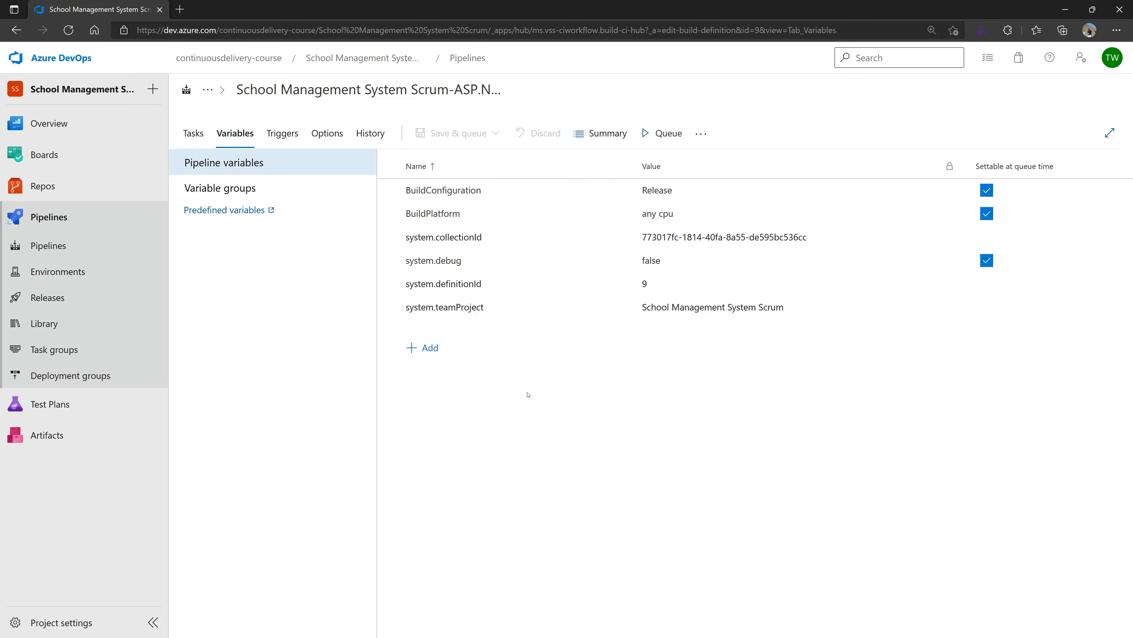
click(278, 134)
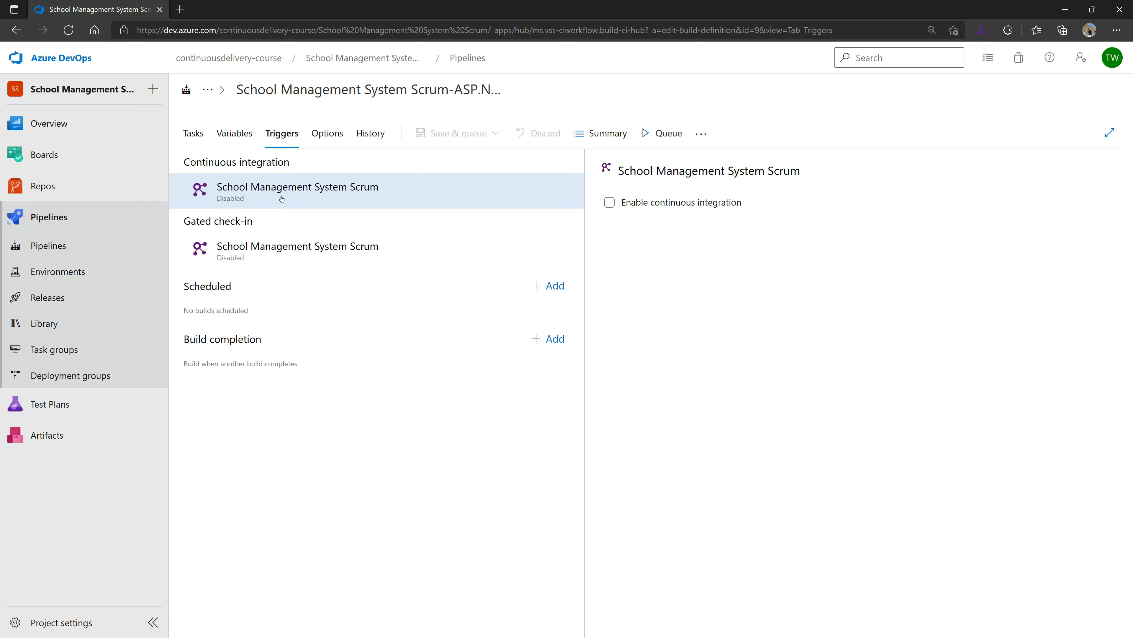
click(716, 205)
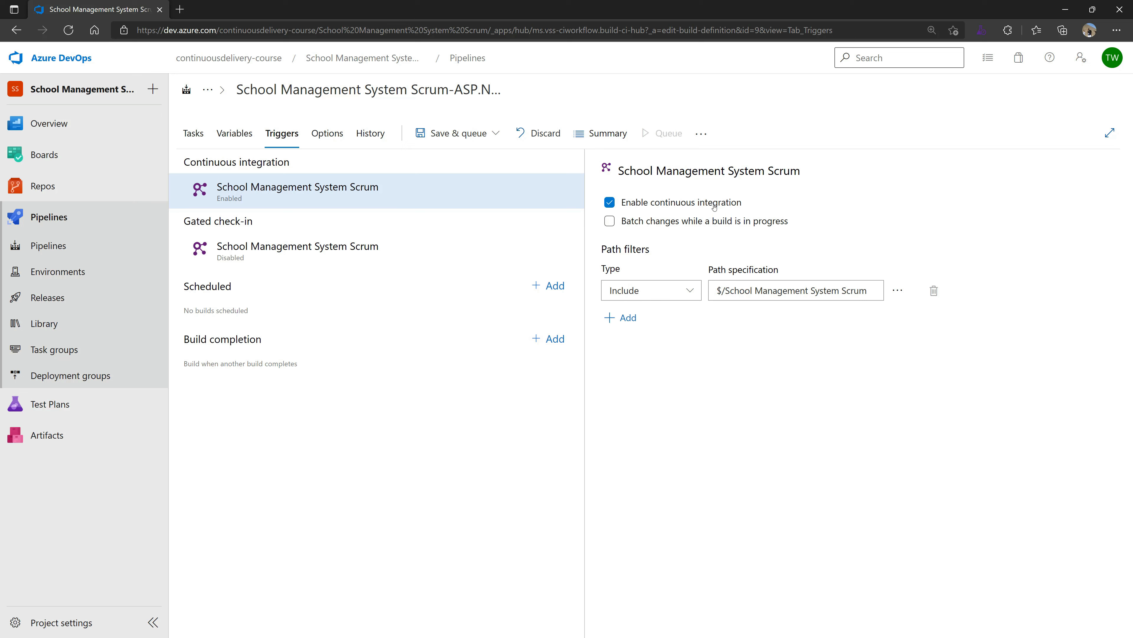
- Enable the gated check-in trigger for School Management System Scrum, keeping workspace mapping for filters
click(265, 255)
click(631, 206)
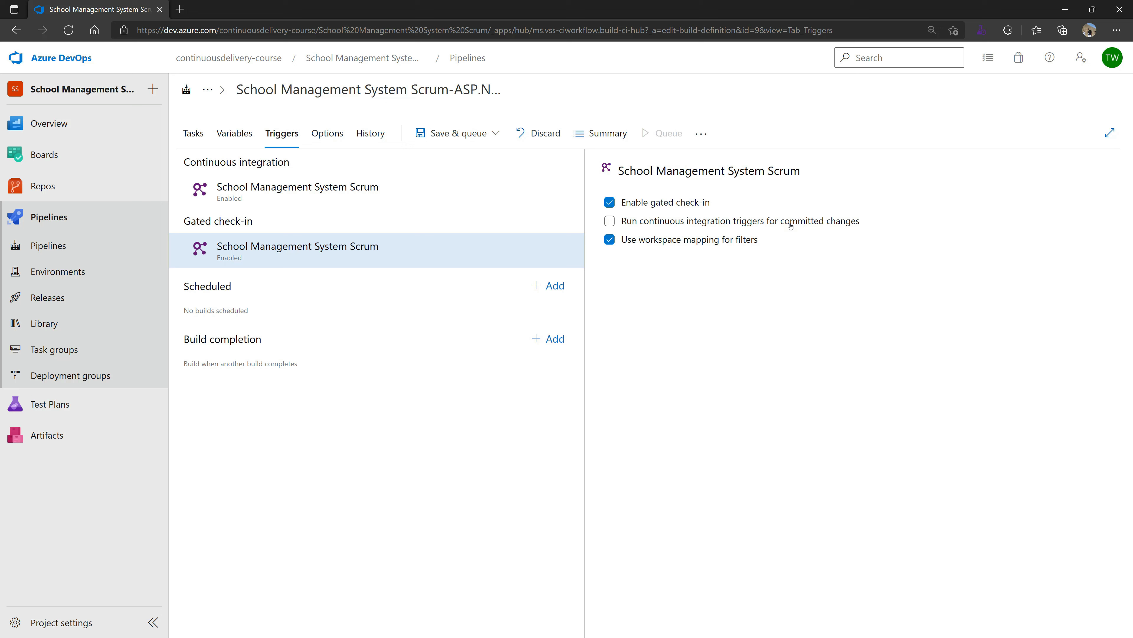
click(640, 225)
click(549, 286)
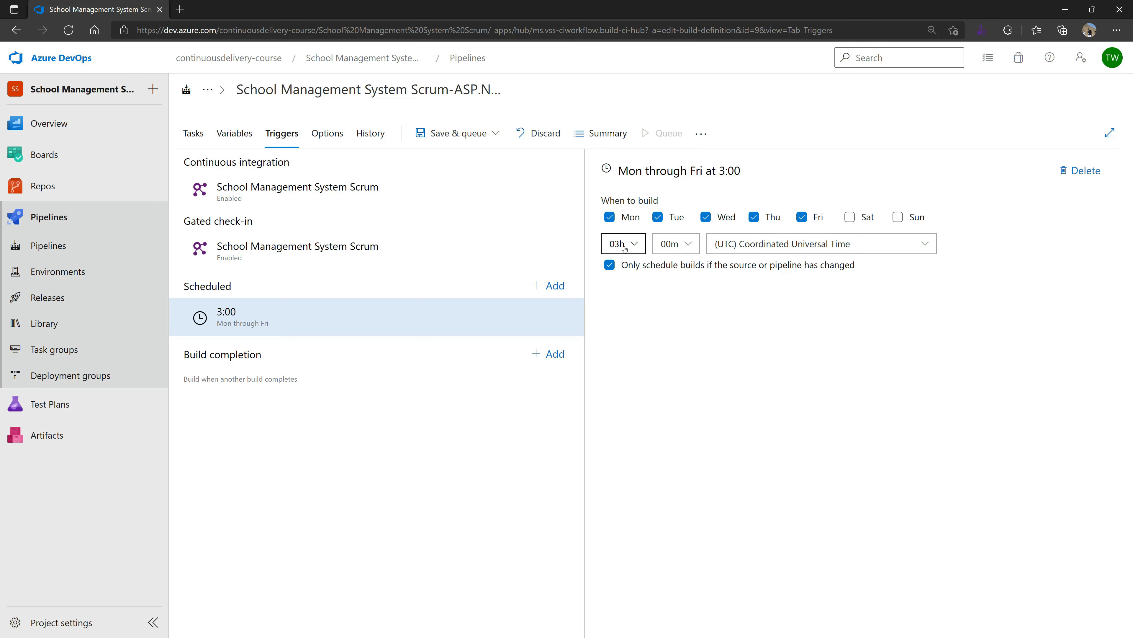
click(786, 244)
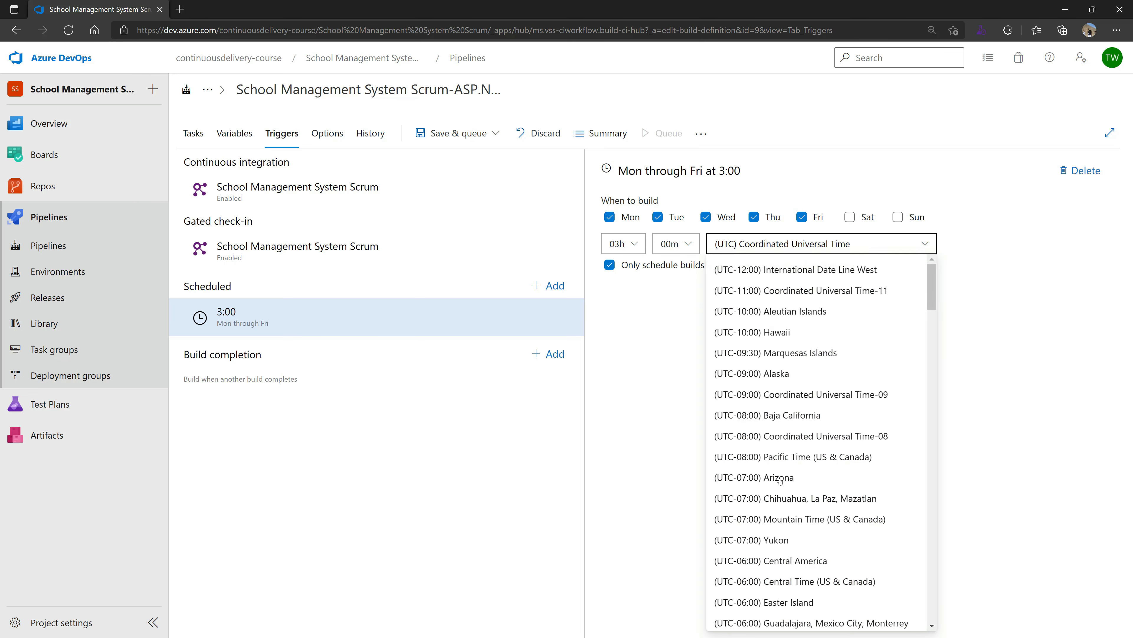
click(677, 423)
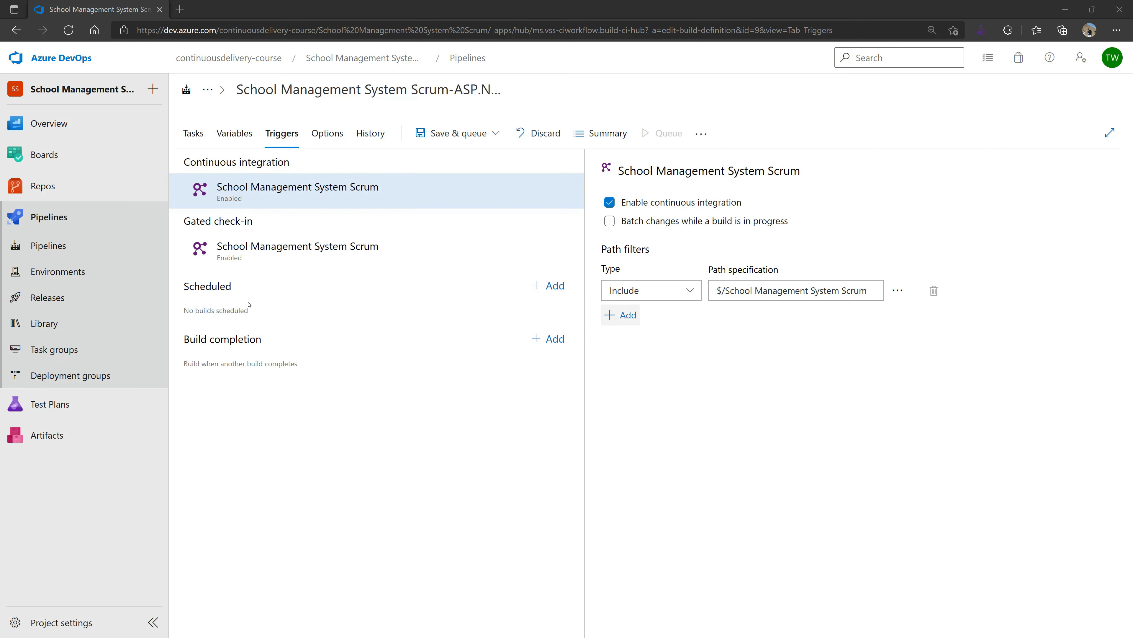
- Set gated check-in to run continuous integration triggers for committed changes, then save the pipeline with the comment "Enabled Guards and CI"
click(269, 238)
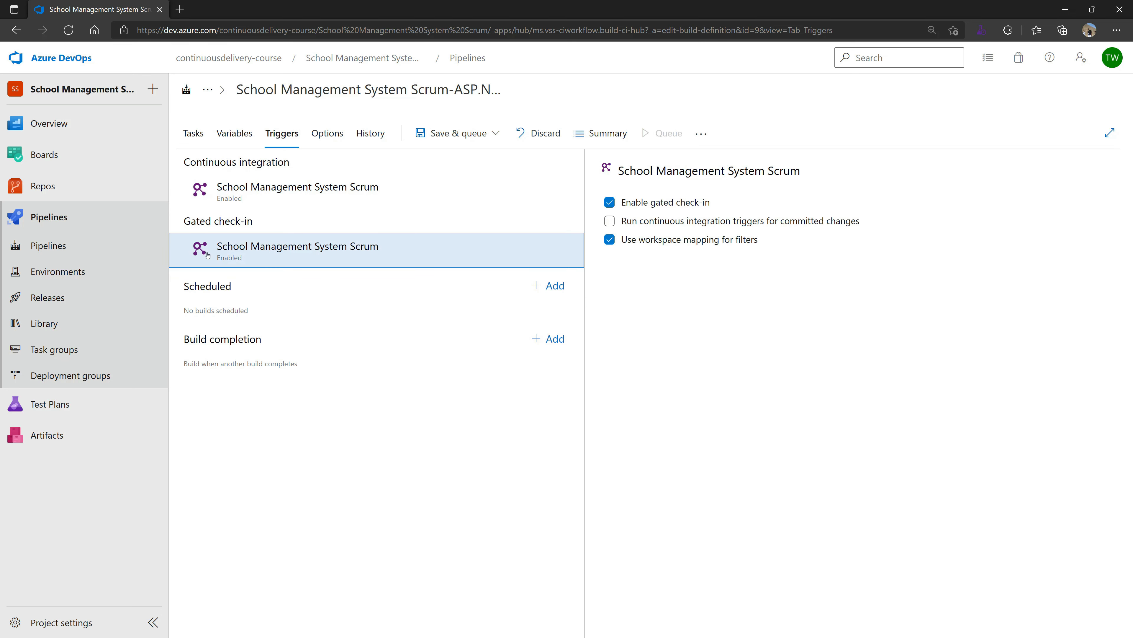
click(609, 221)
click(496, 134)
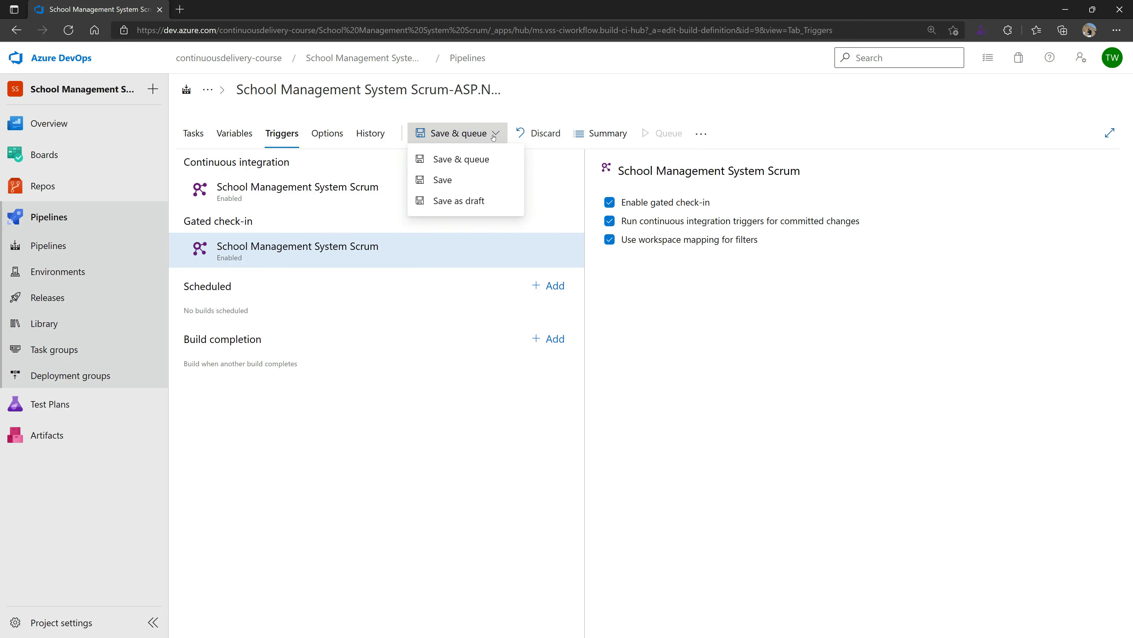
click(451, 179)
click(498, 346)
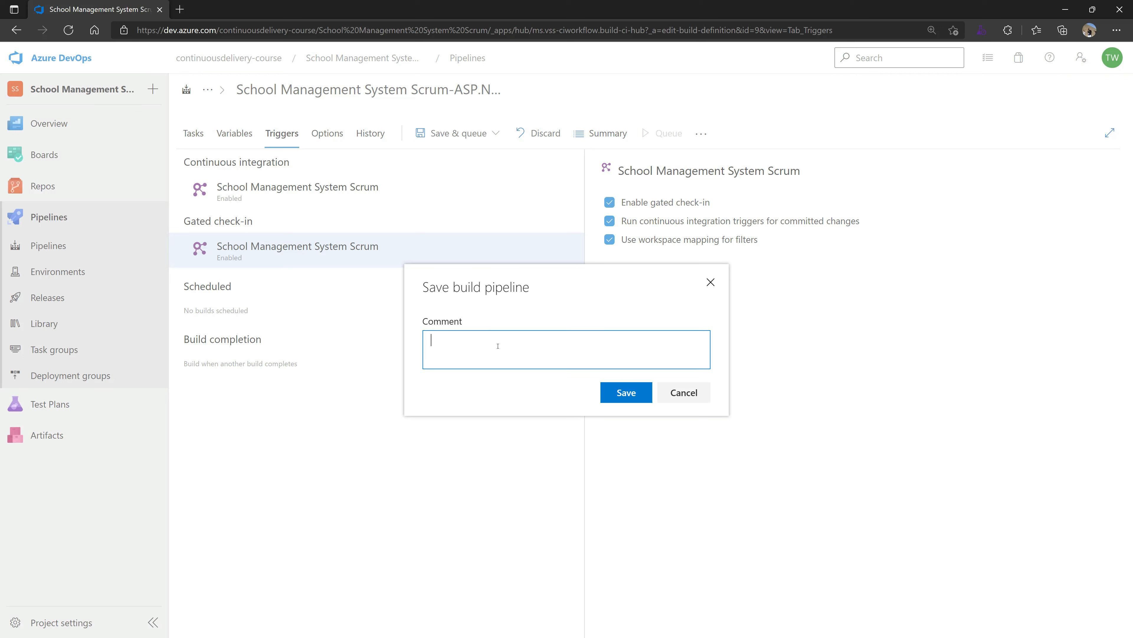
text(Enabled Guards and CI)
click(623, 402)
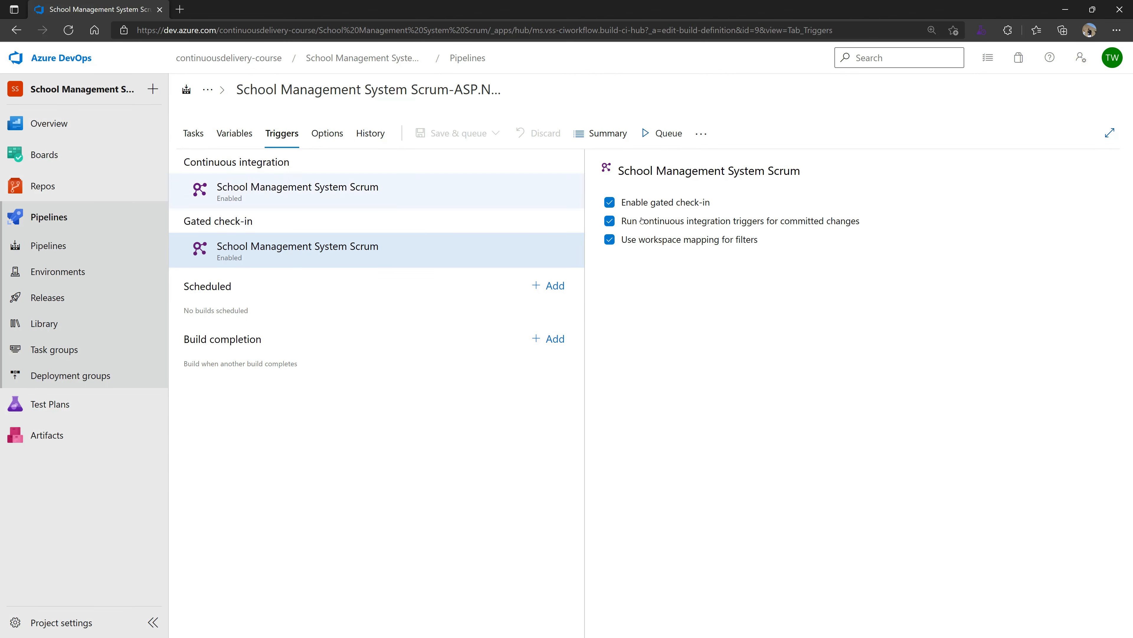
- Switch to Visual Studio, add an h1 heading reading "Gated Builds Enabled" below the paragraph in Index.cshtml, and save the file
mouse_move(48, 172)
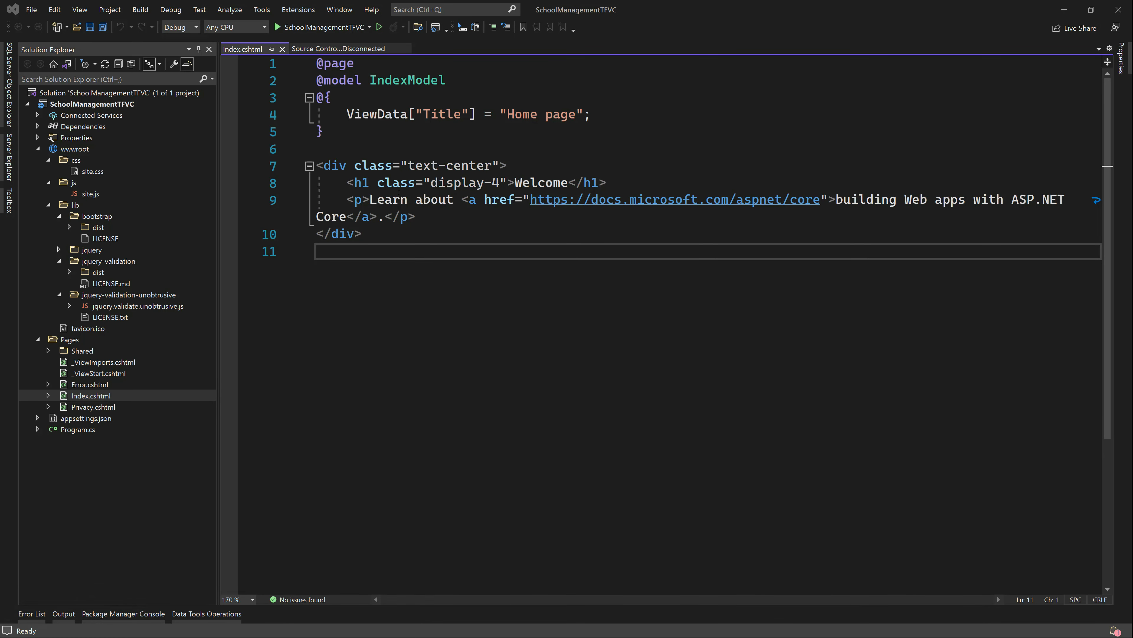
click(401, 241)
click(432, 215)
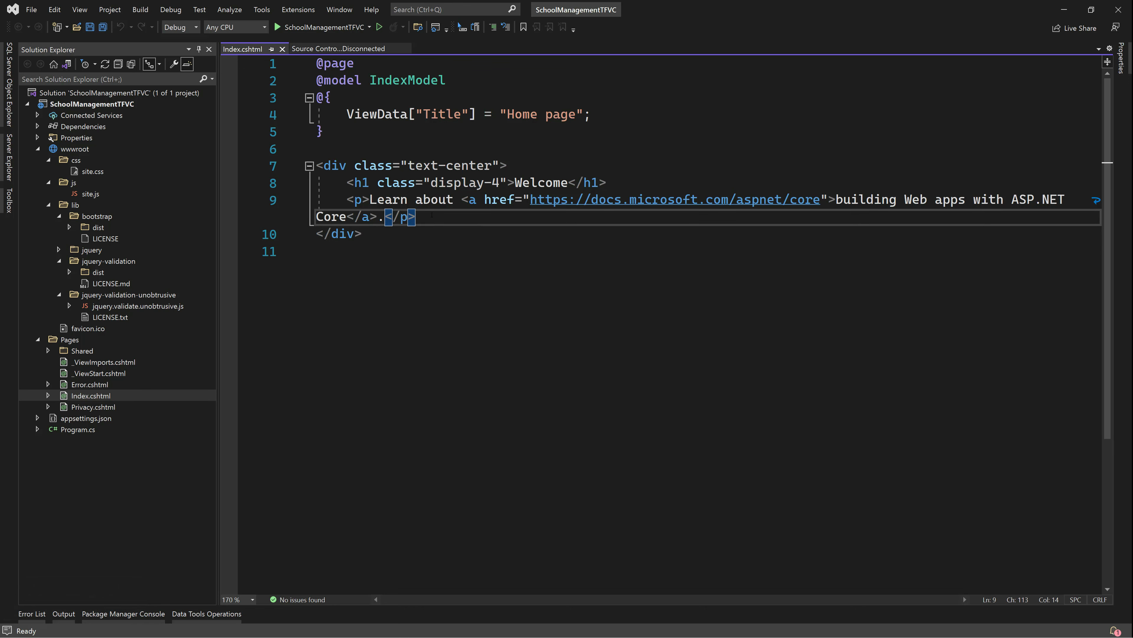
key(Return)
text(h1)
key(Tab)
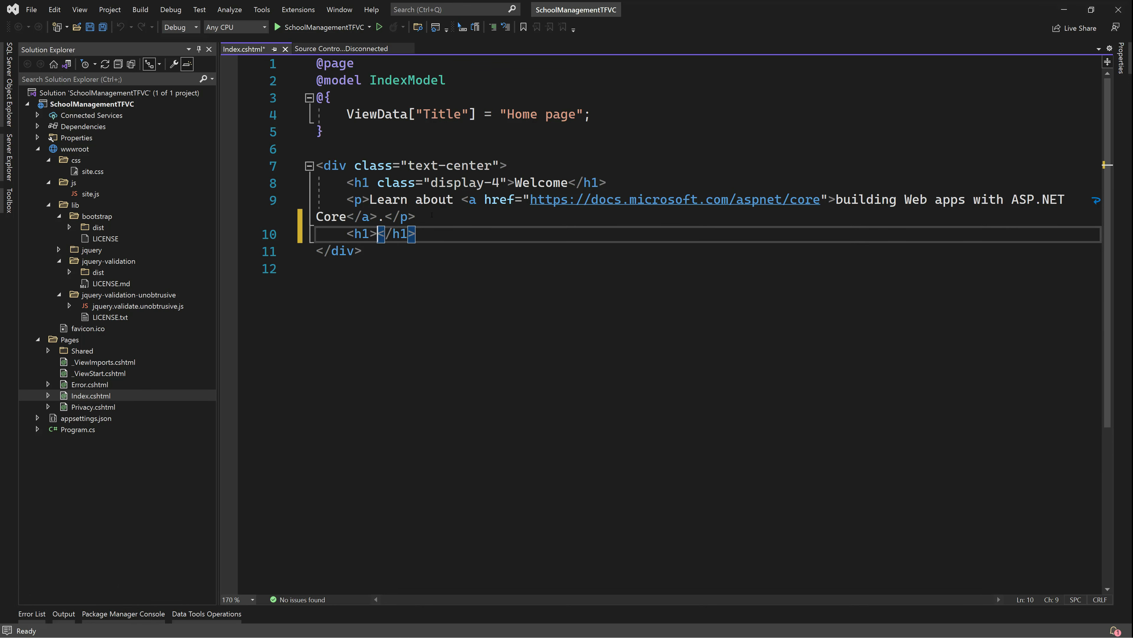
text(Gated Build)
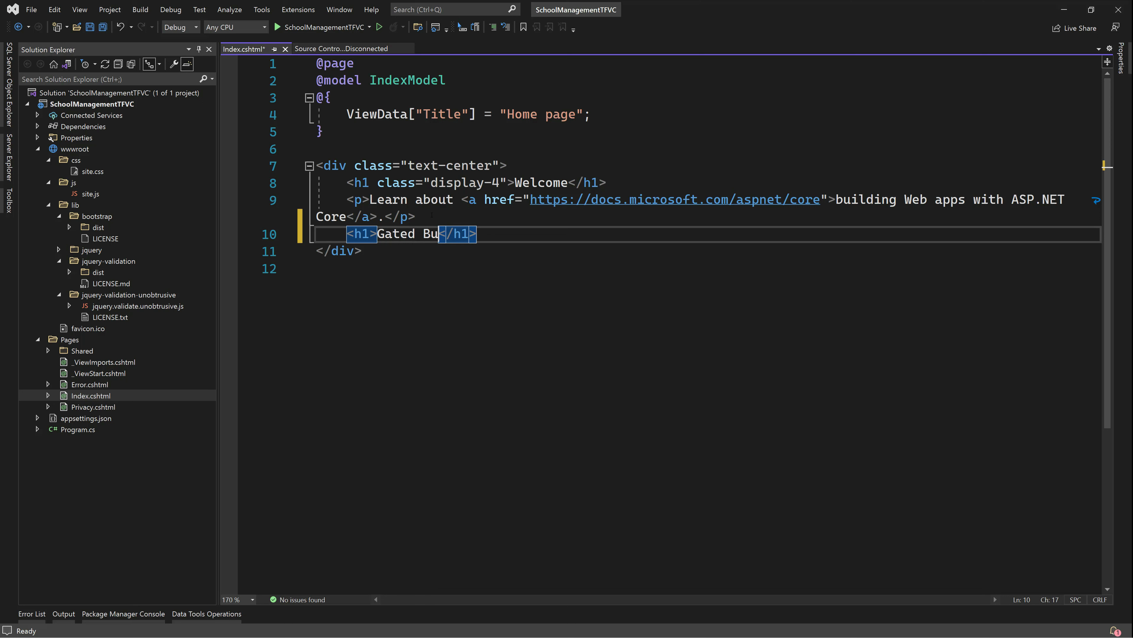
text(s Enabled)
key(ctrl+s)
click(432, 215)
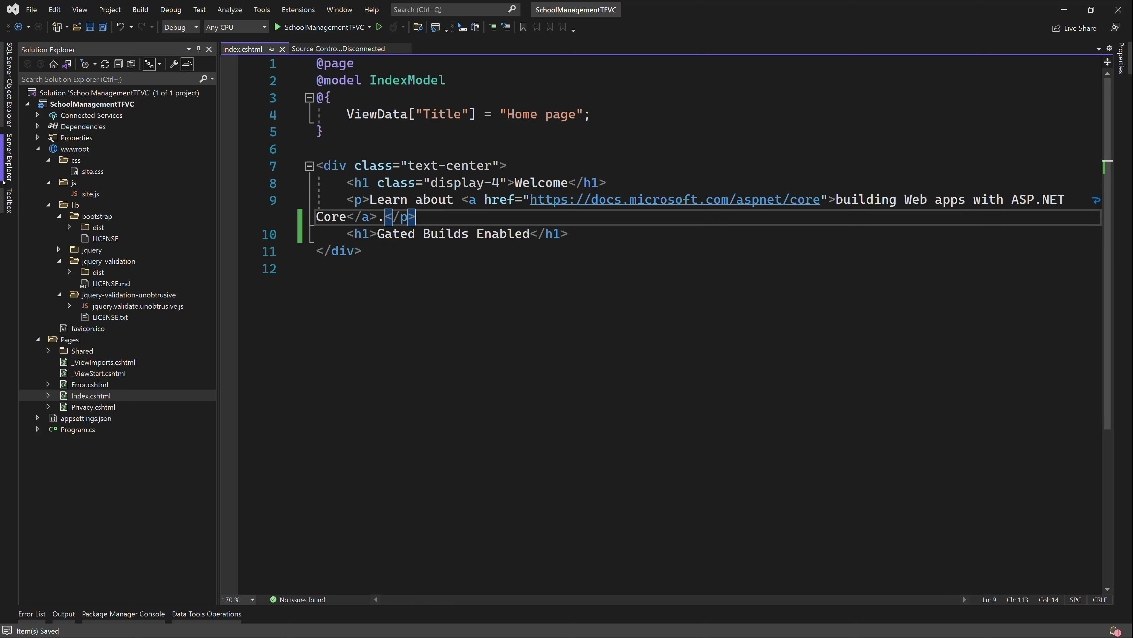
- Open Team Explorer and connect it to the School Management System Scrum TFVC repository on dev.azure.com
click(49, 10)
click(409, 256)
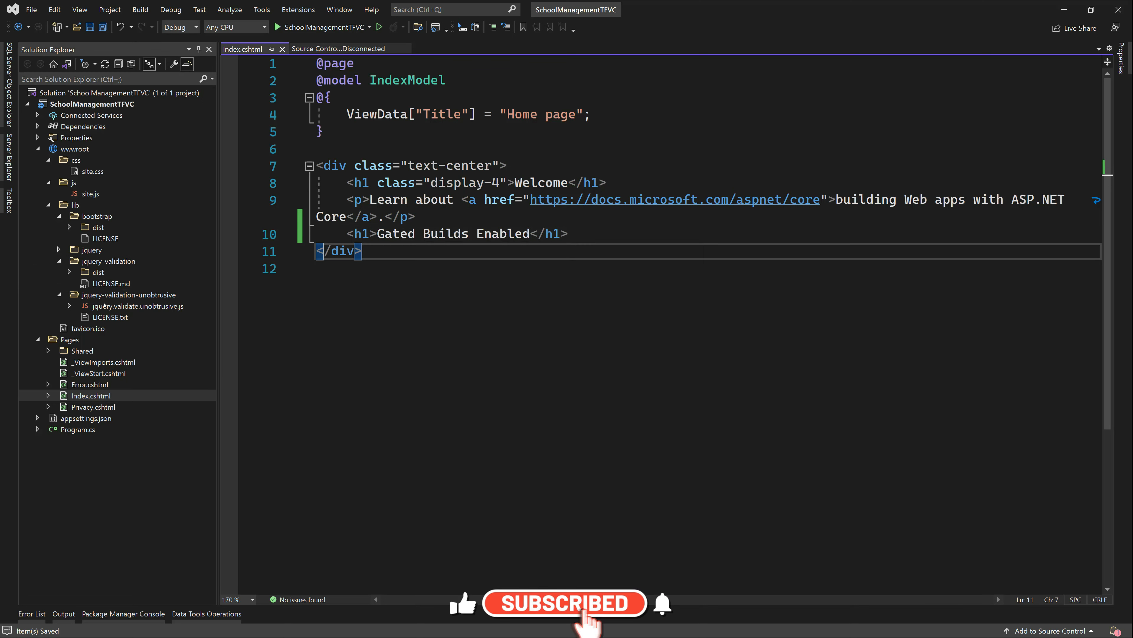
click(87, 15)
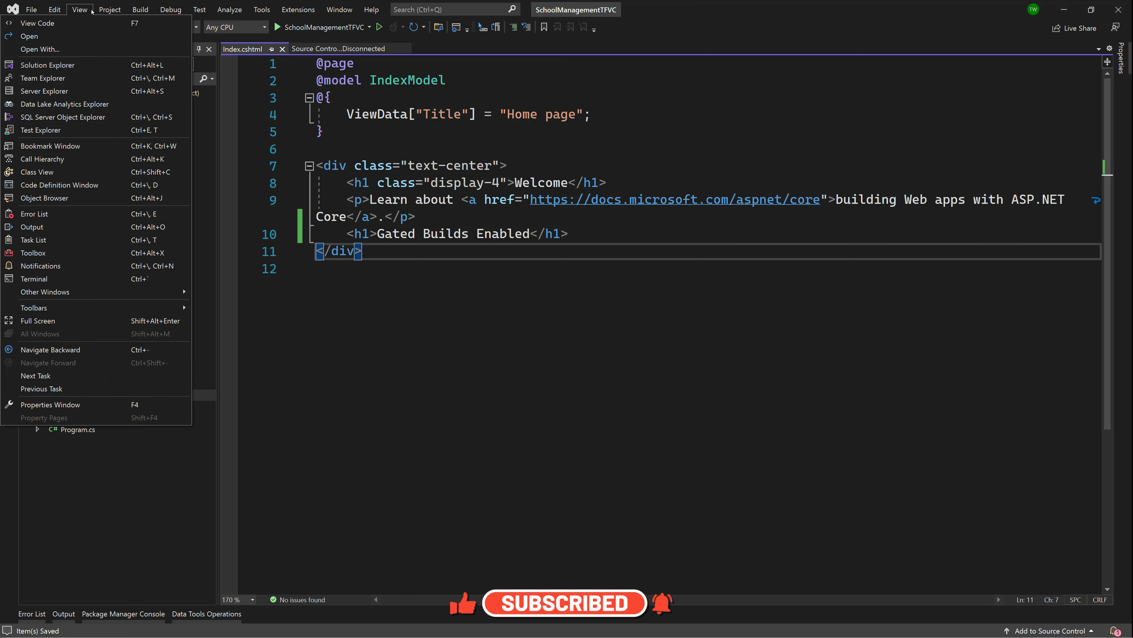
click(62, 78)
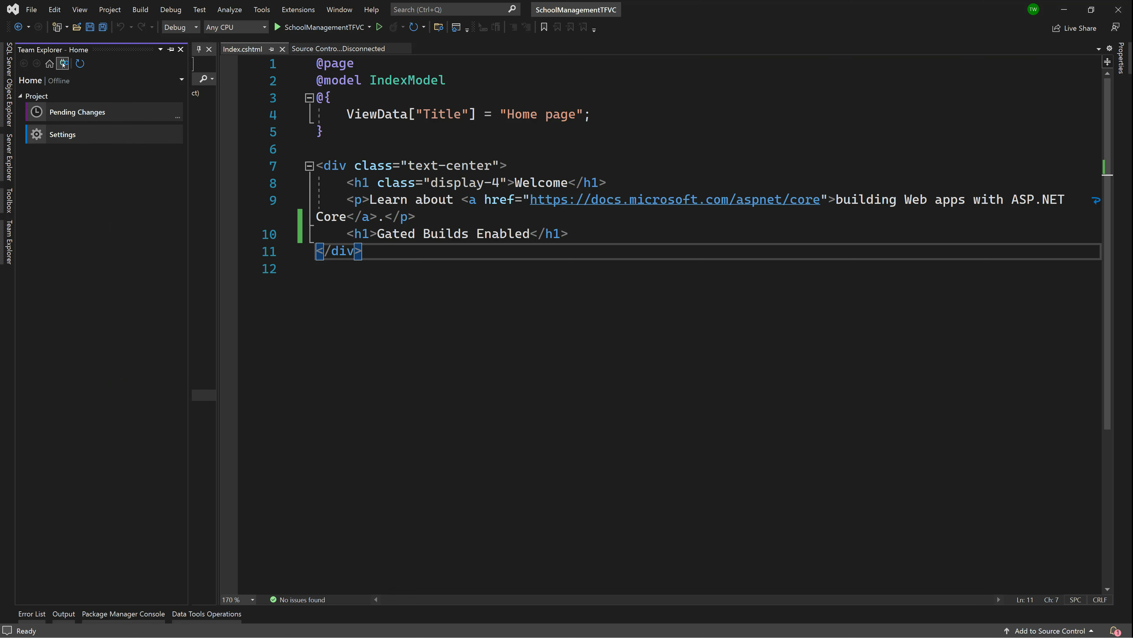
click(57, 79)
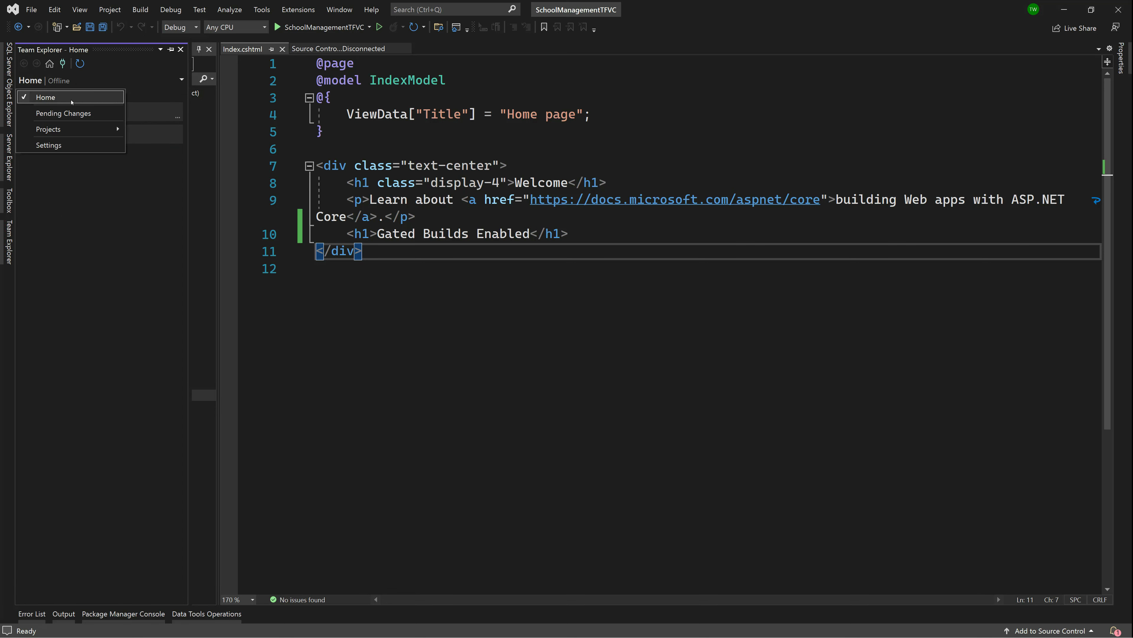
click(63, 63)
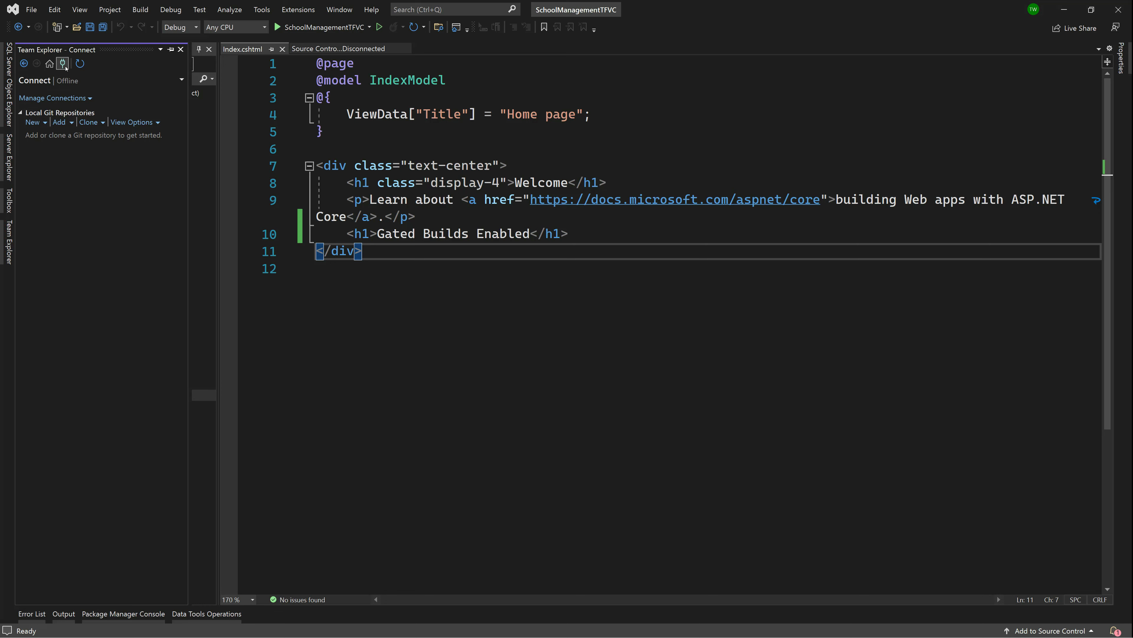
click(56, 129)
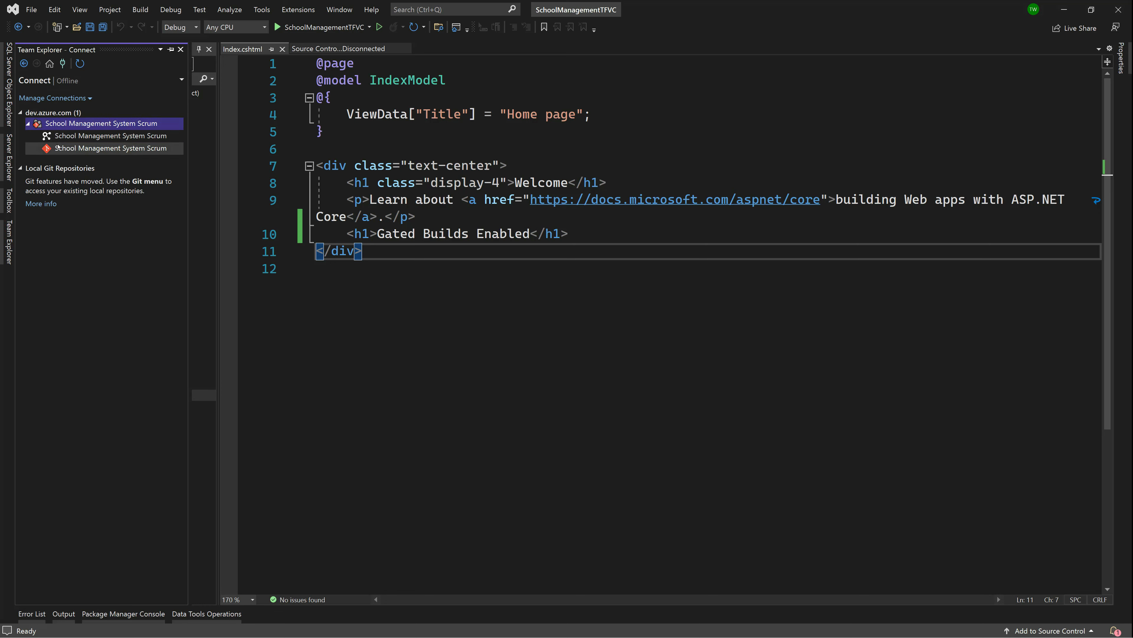
double_click(59, 137)
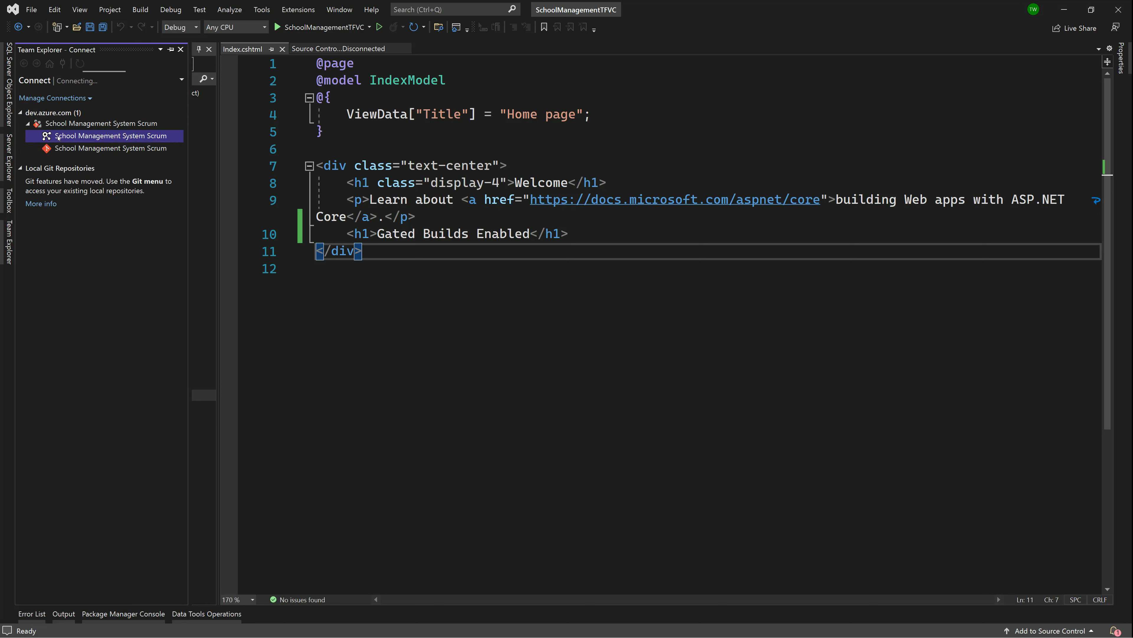
- Check in the pending Index.cshtml change with the comment "Testing Gated Check In" and submit it for the gated validation build
click(58, 188)
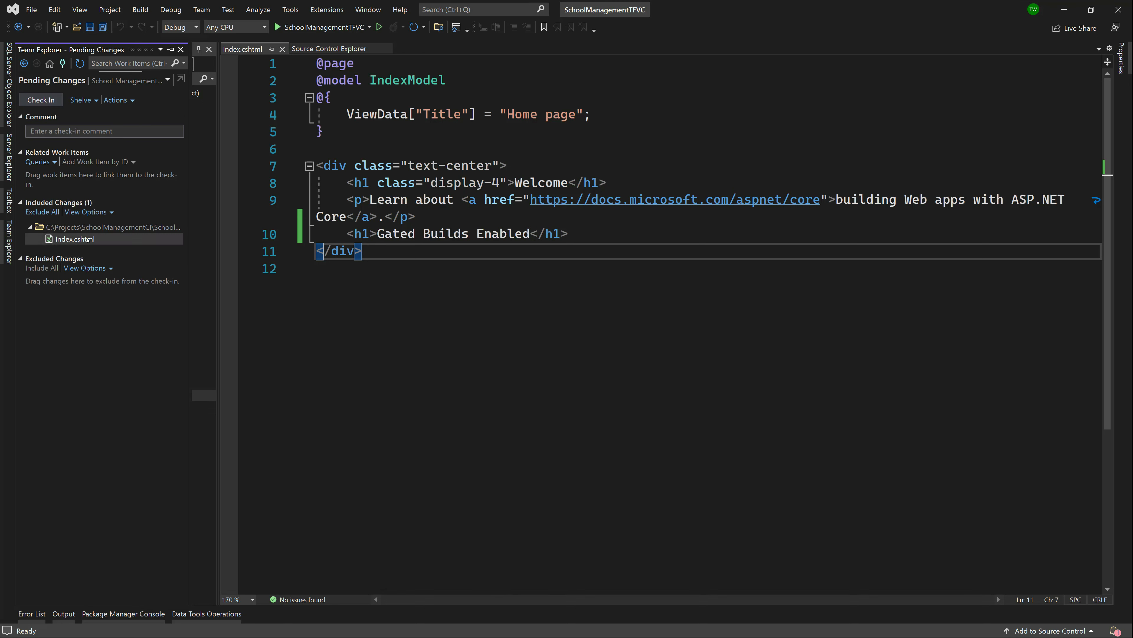
click(91, 131)
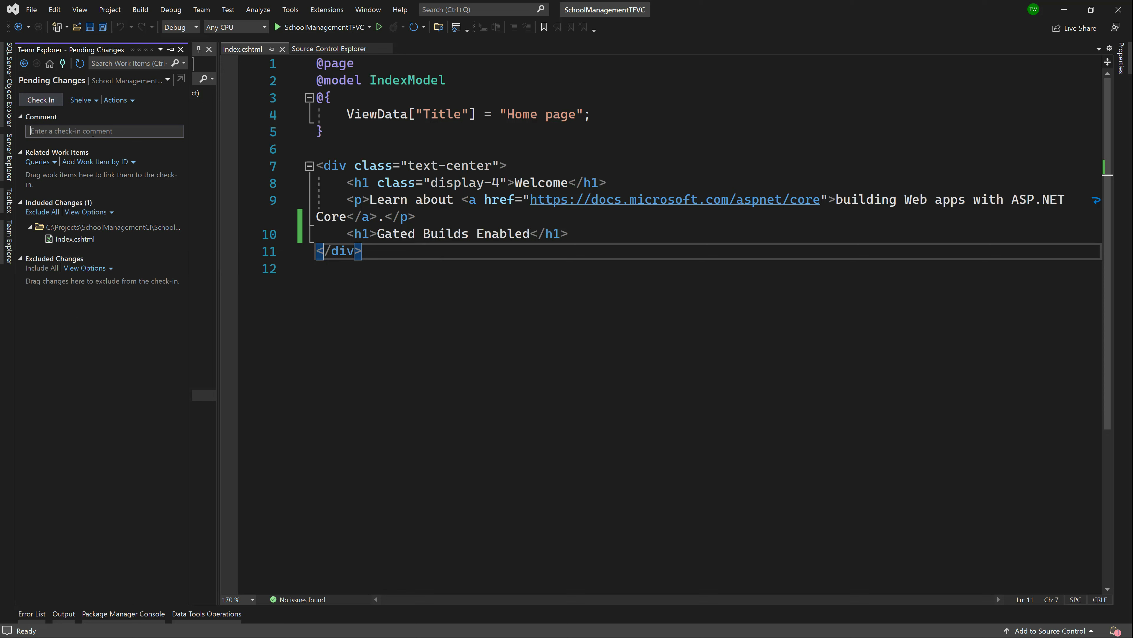
text(Testing Gated Check)
click(40, 100)
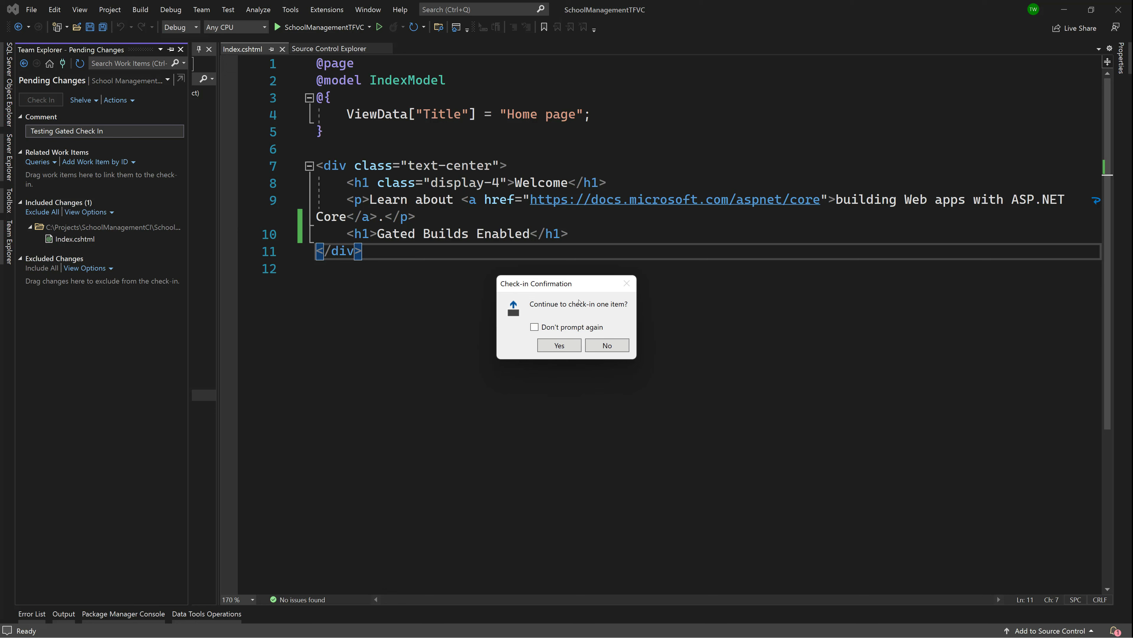
key(Return)
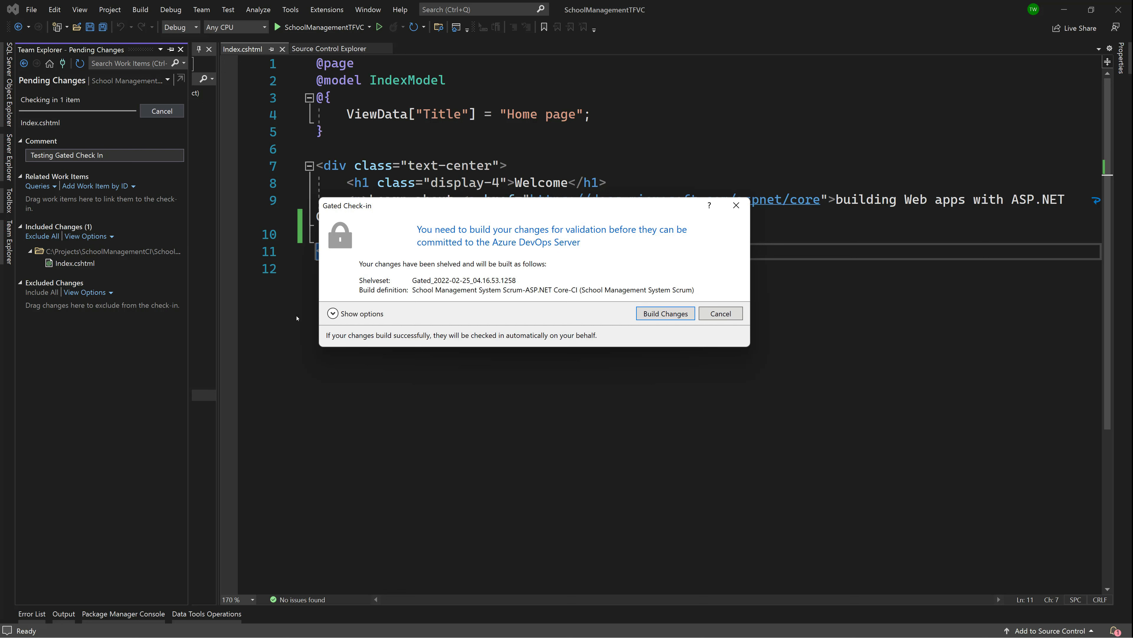
click(639, 311)
- Open the gated check-in's build run from its build request and examine the Agent job 1 logs in Azure DevOps
click(55, 108)
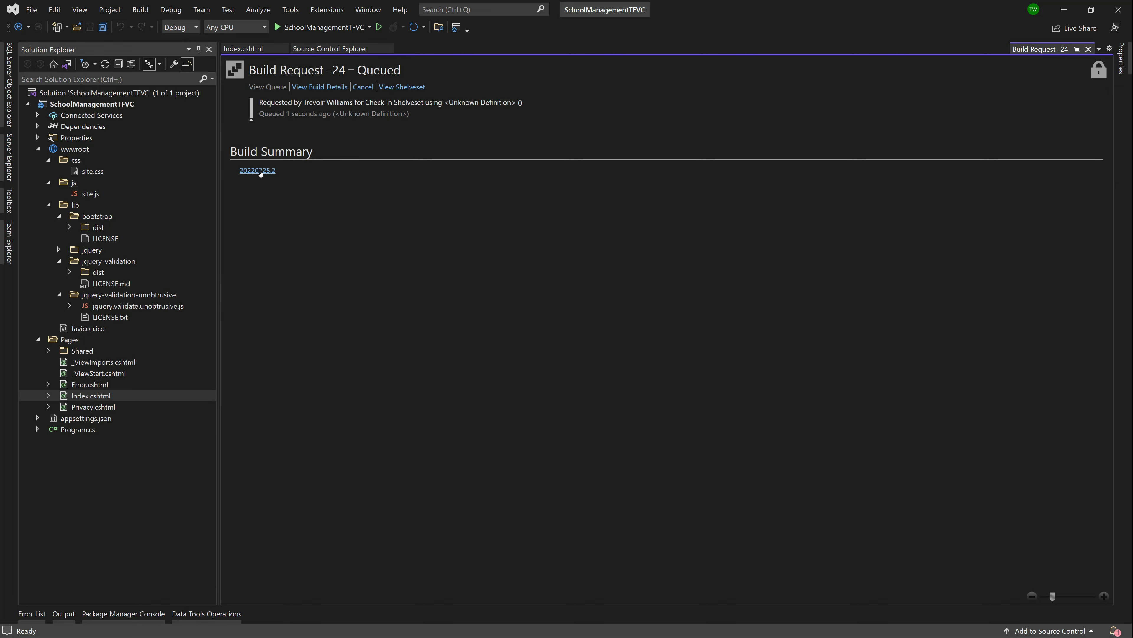
click(258, 171)
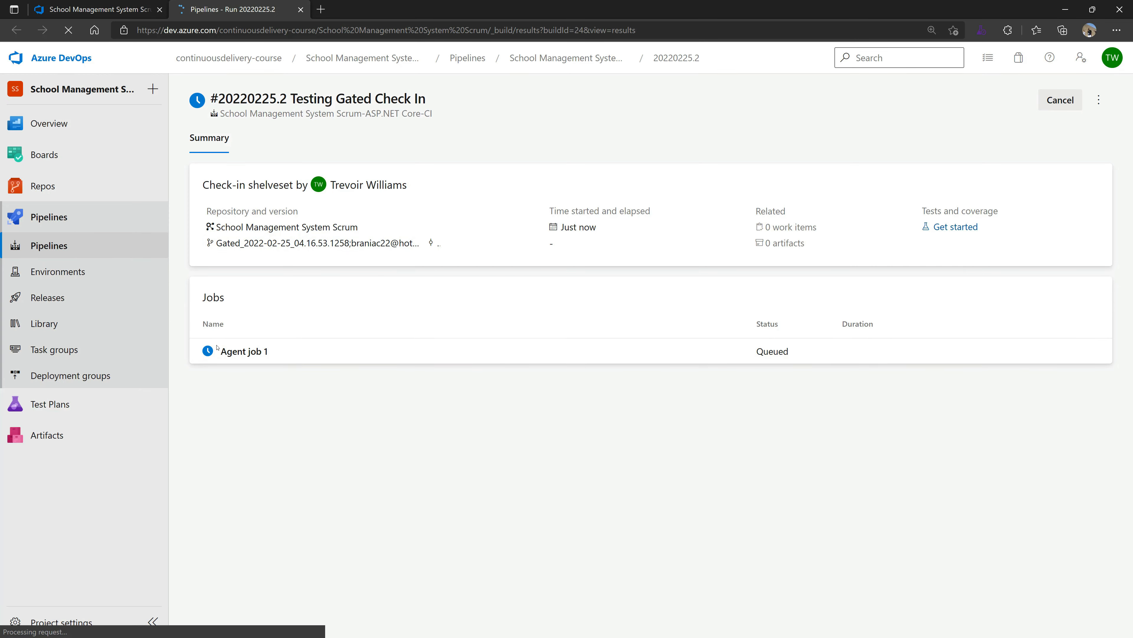
click(239, 352)
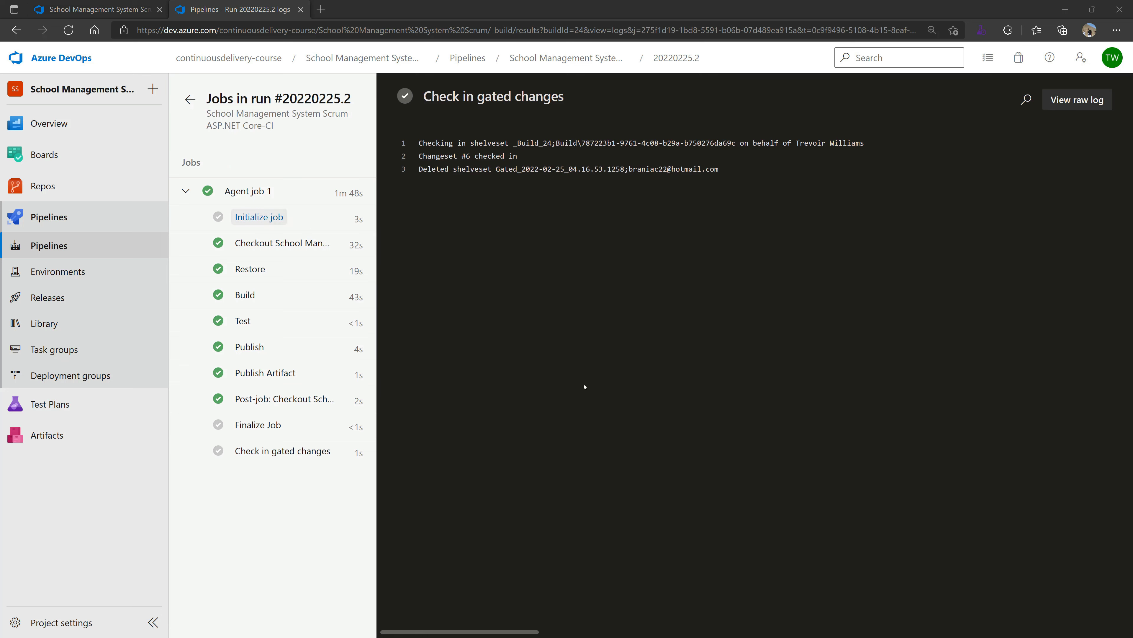
- Open Index.cshtml from the Pages folder of the SchoolManagementTFVC project in the Azure DevOps repo and inspect its "Gated Builds Enabled" heading line
click(36, 186)
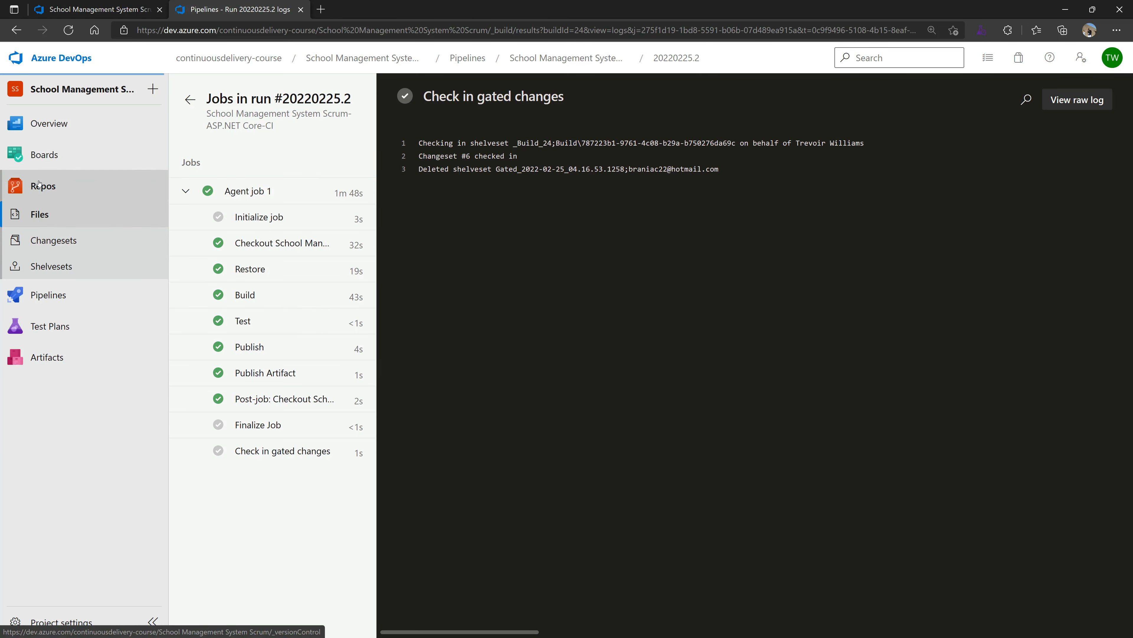
click(483, 211)
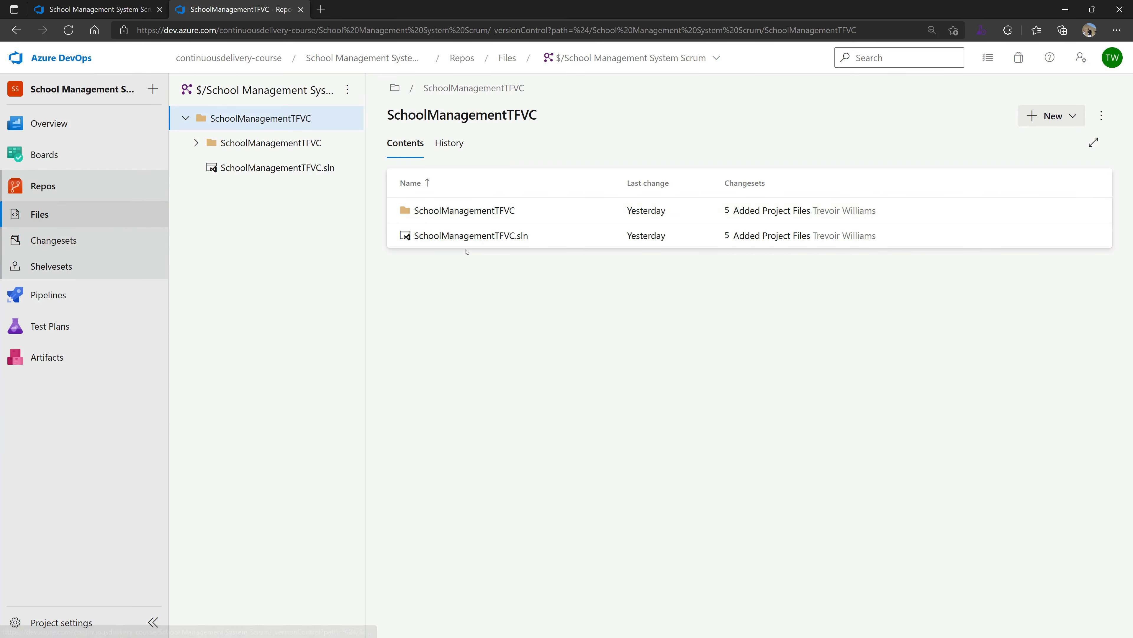
click(465, 215)
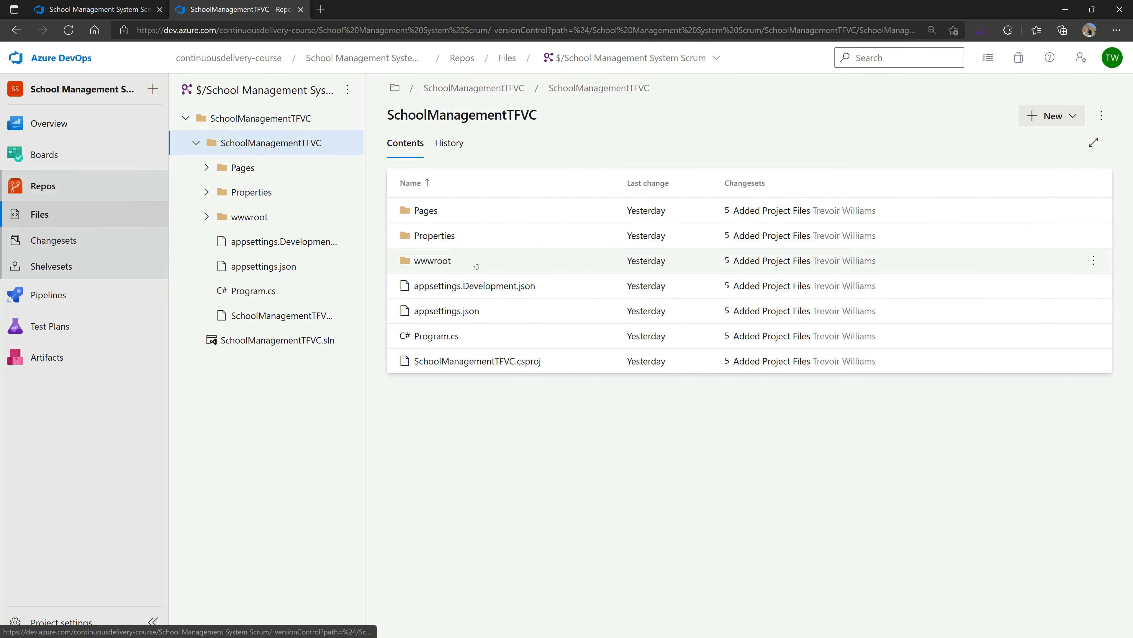
click(432, 214)
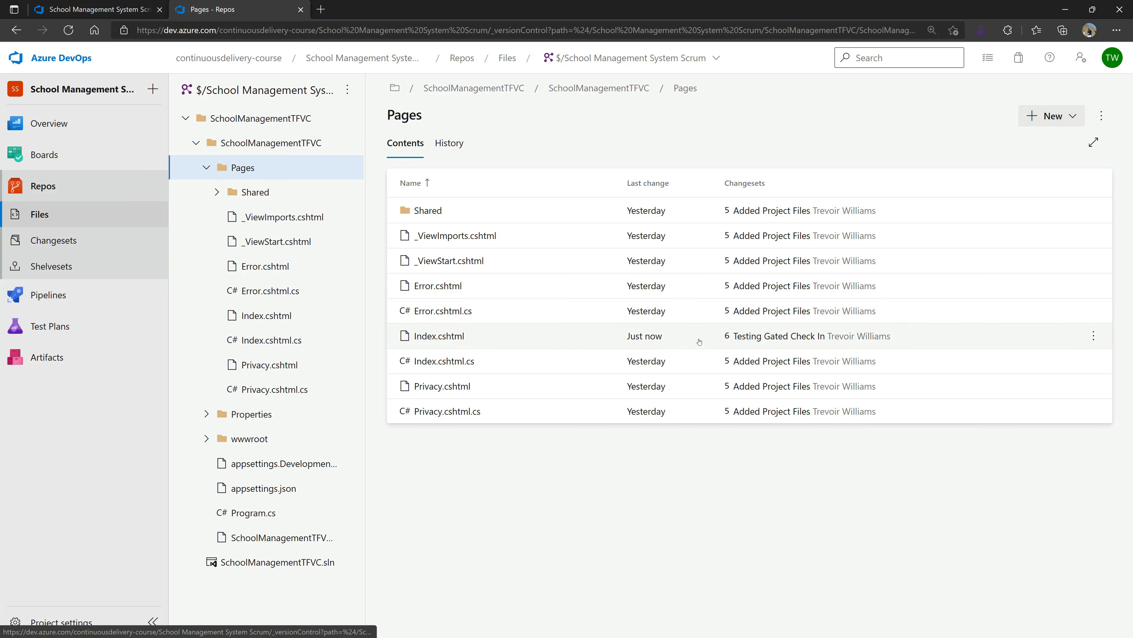
click(554, 334)
drag(431, 267, 575, 267)
click(574, 268)
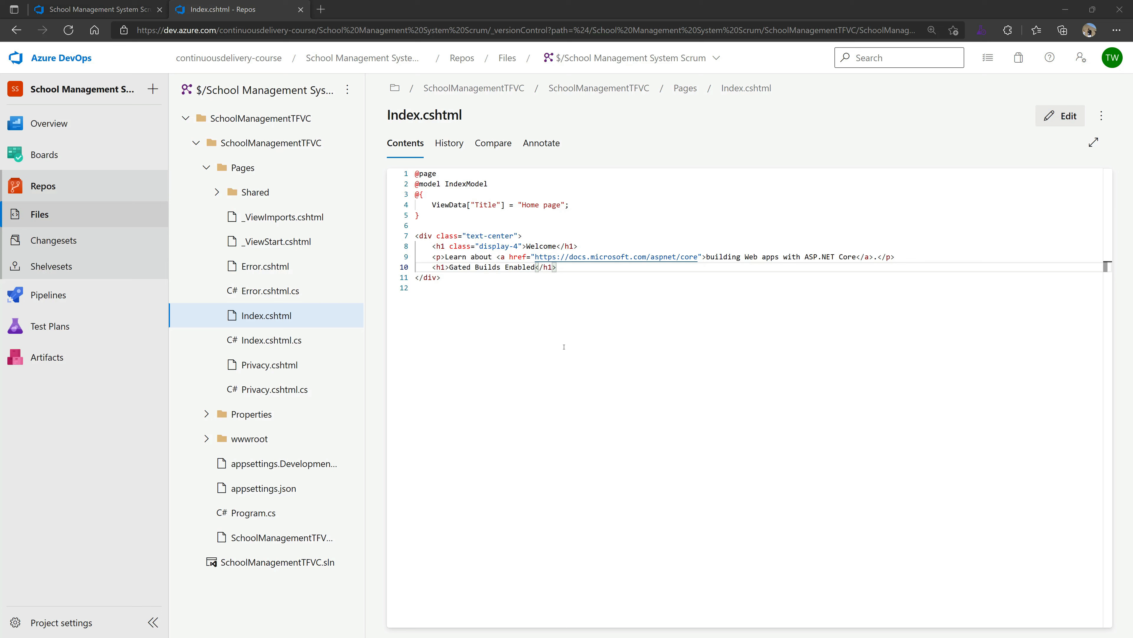
- Switch to Visual Studio, reconcile the workspace from the gated check-in's build request, and check the pending changes
key(alt+Tab)
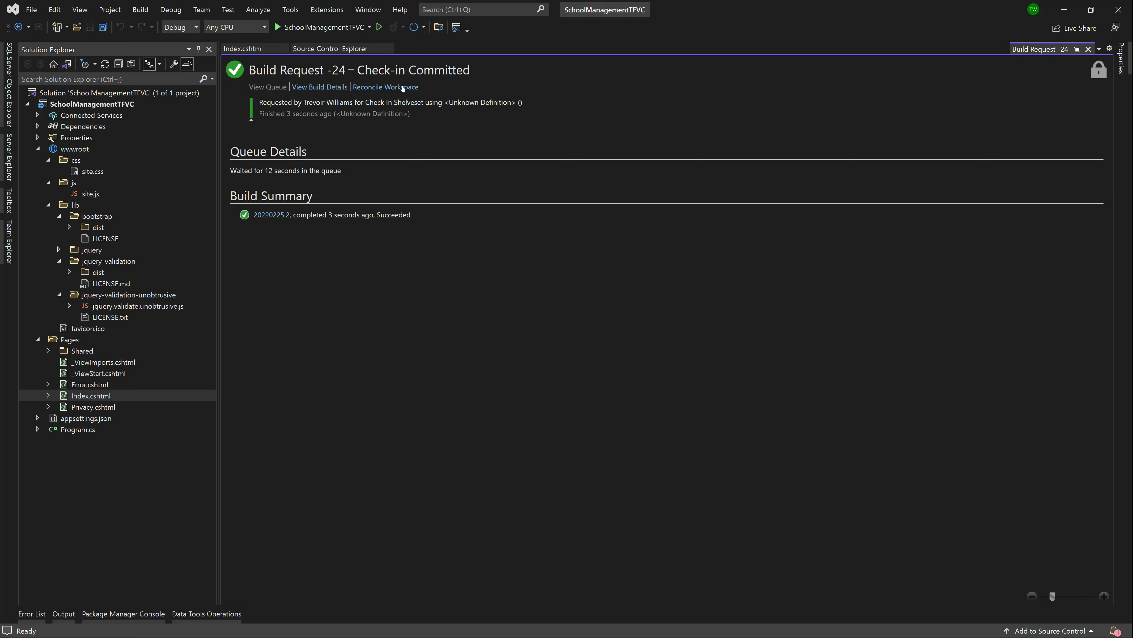
click(9, 242)
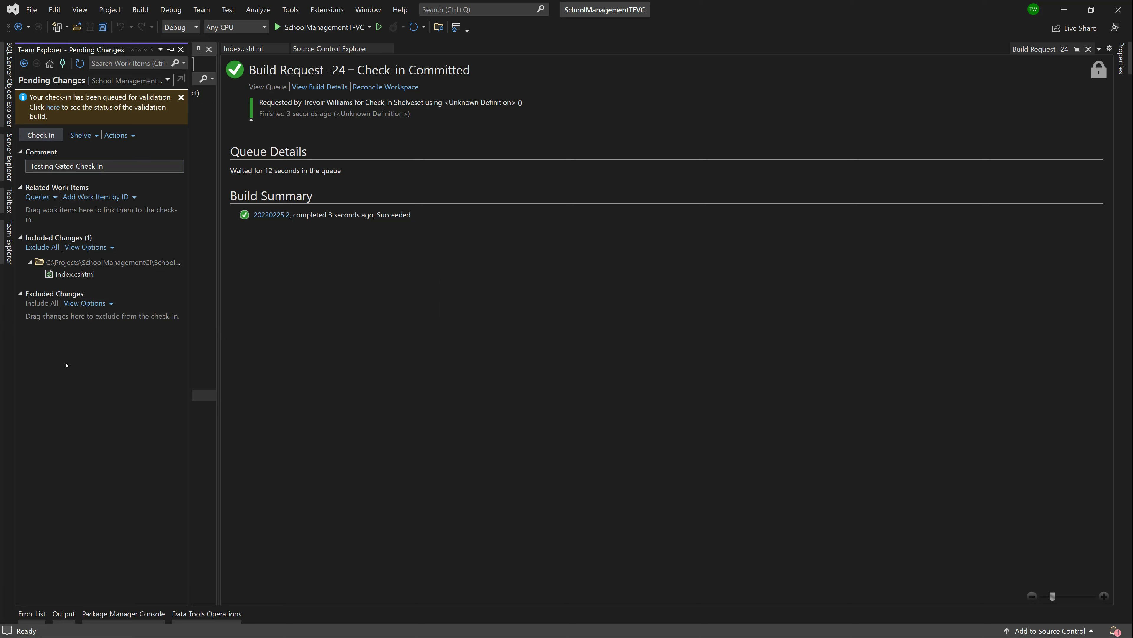
click(397, 87)
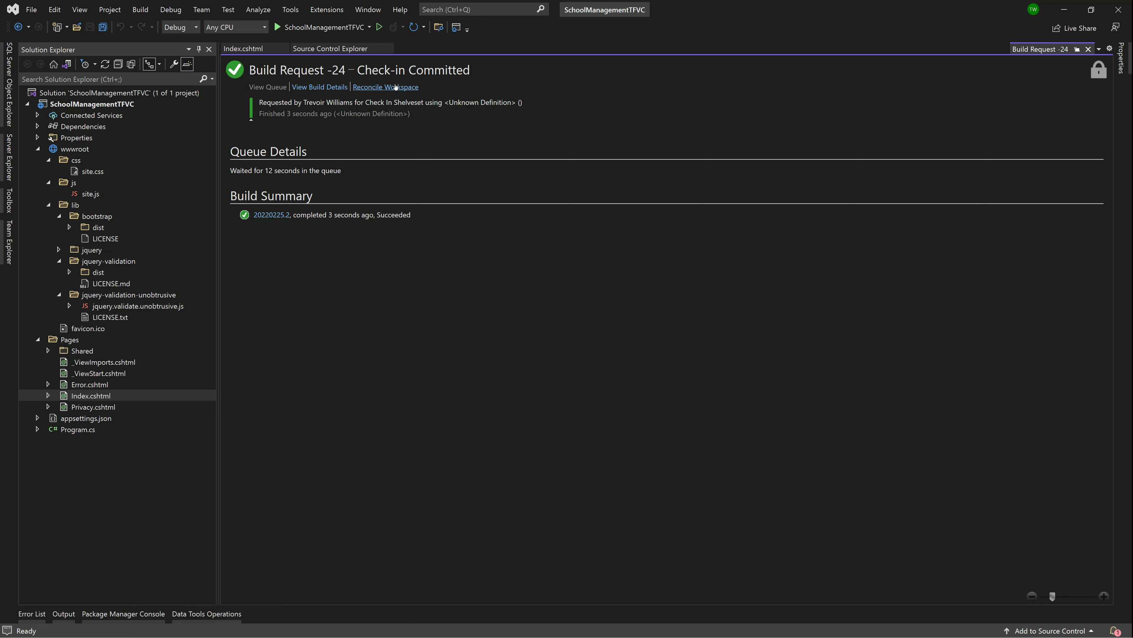
click(9, 239)
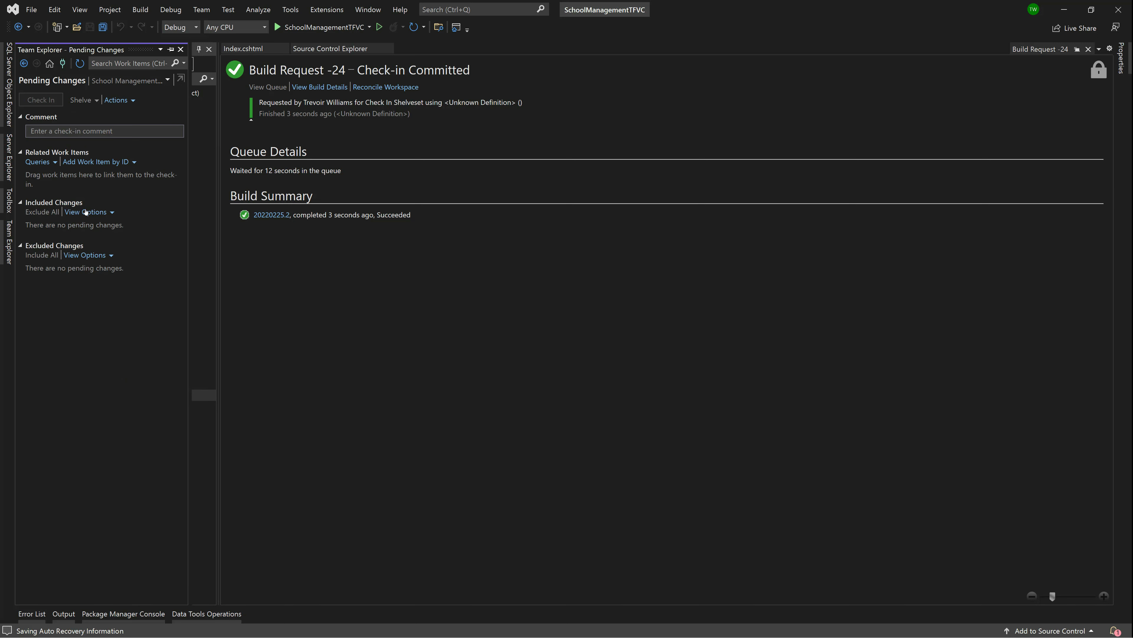
click(350, 267)
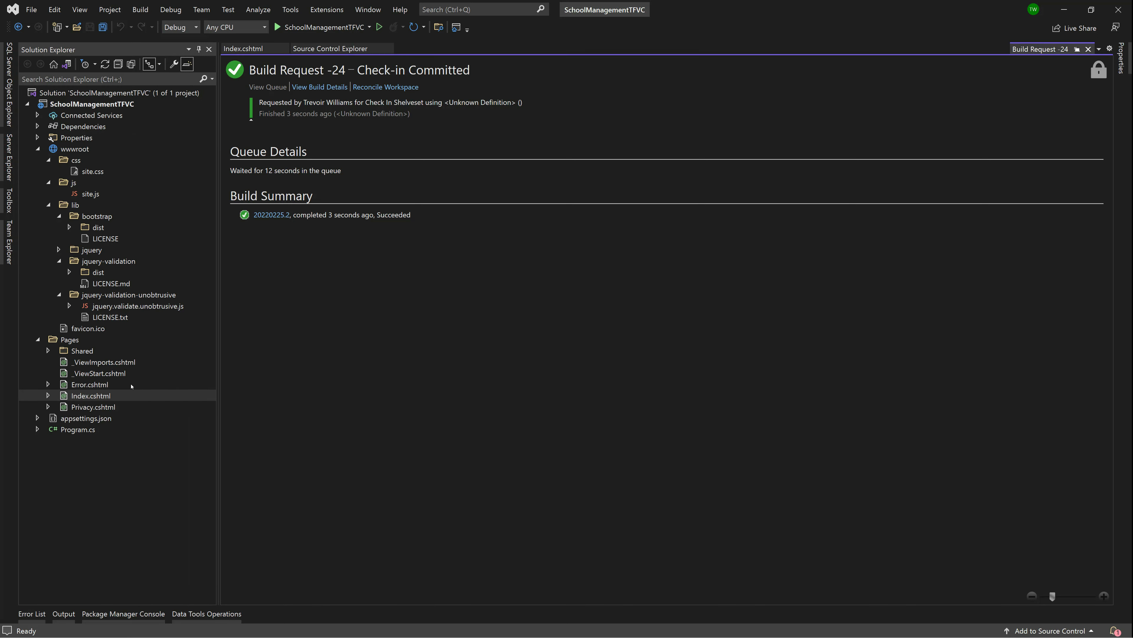
- Open Index.cshtml.cs, insert the invalid text "aelkhjfbv oaievb oeibuv" on line 9 below the _logger field, and save the file
click(48, 395)
double_click(103, 406)
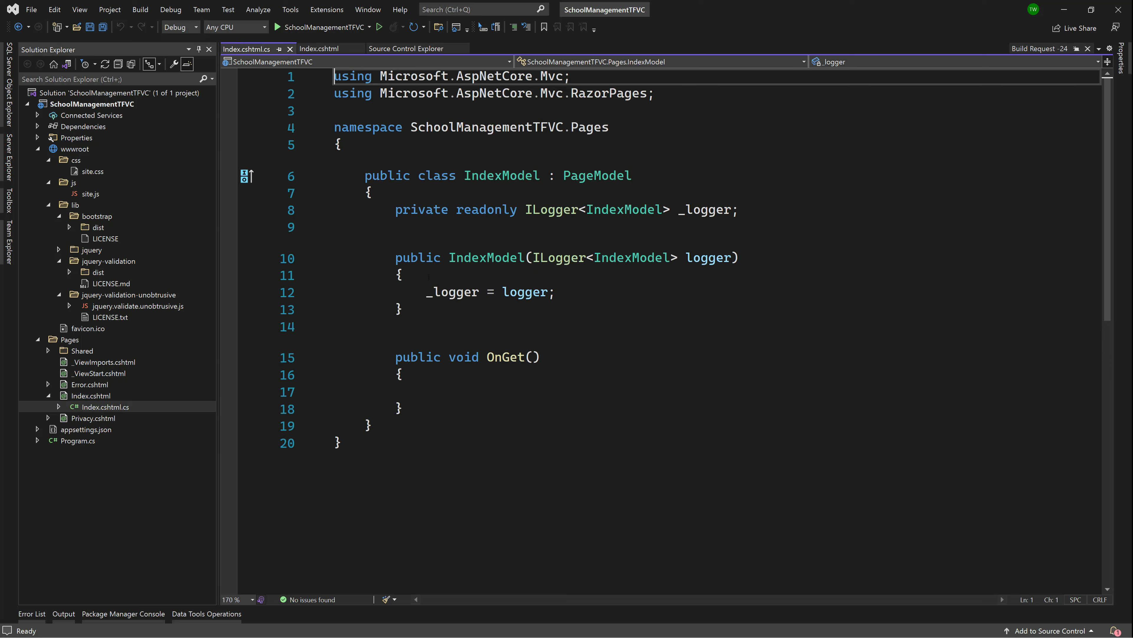
click(479, 232)
text(aelkhjfbv oaievb oeibuv)
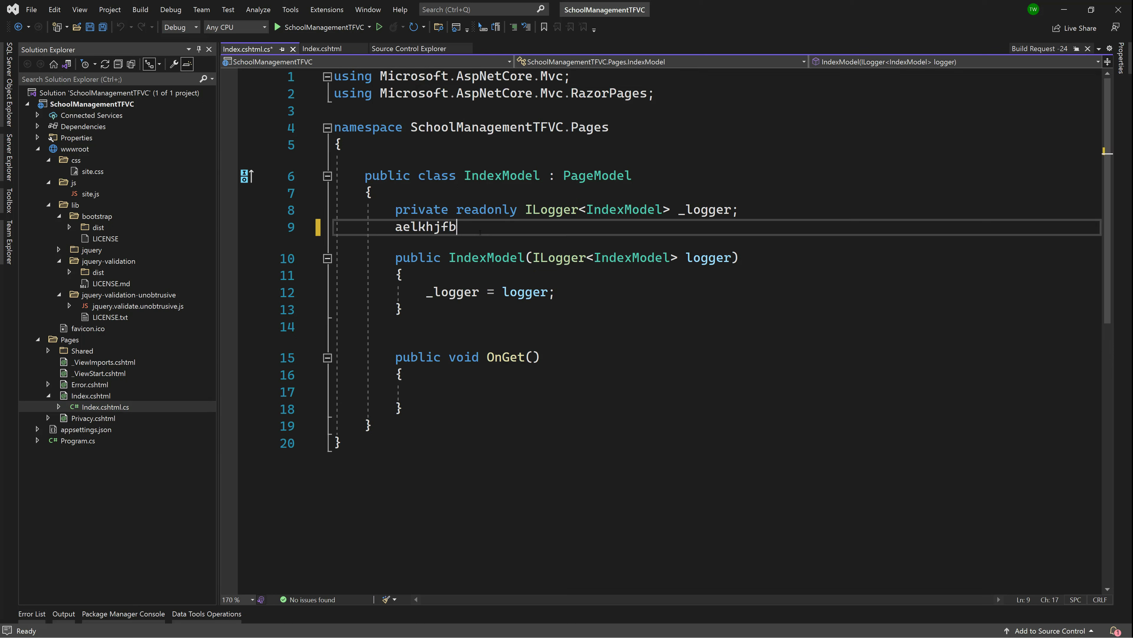
click(508, 258)
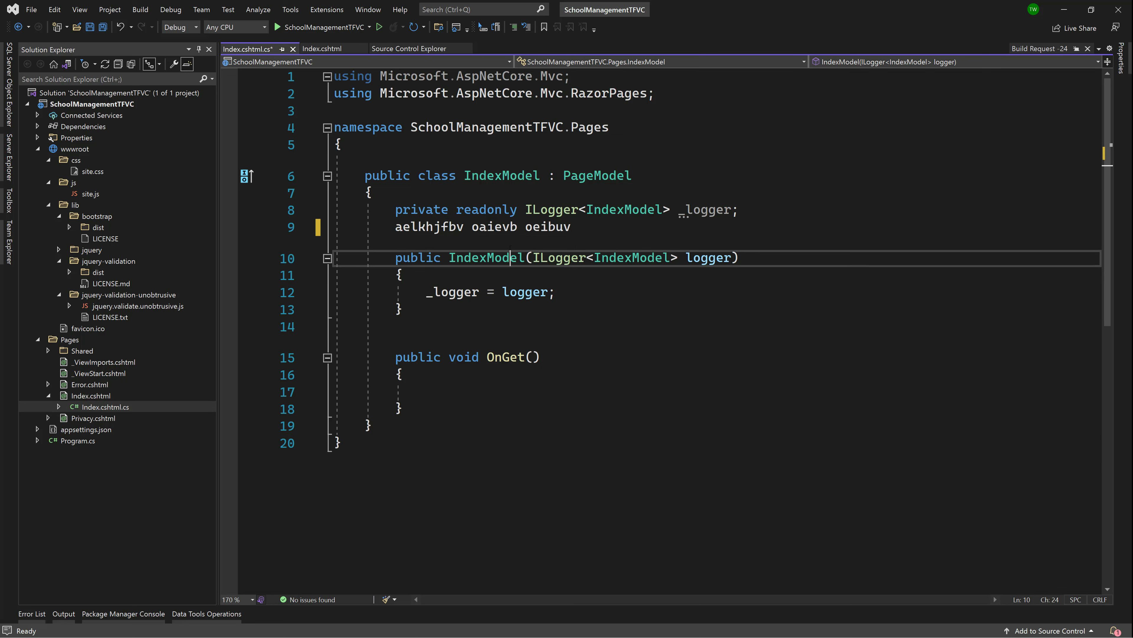
click(515, 227)
drag(381, 228, 628, 222)
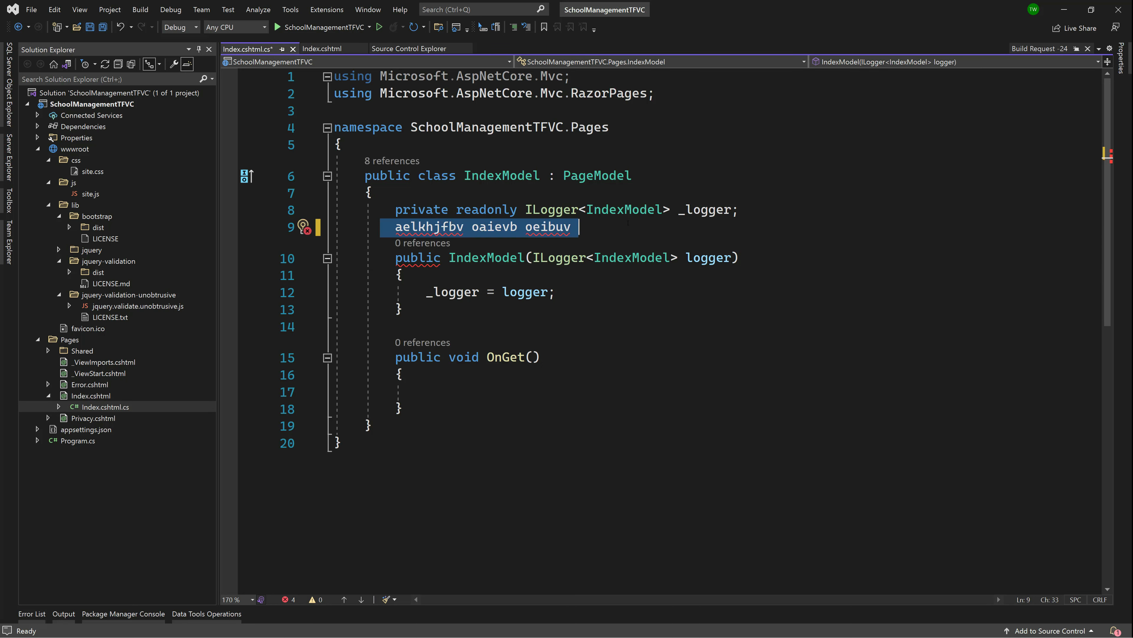
click(603, 284)
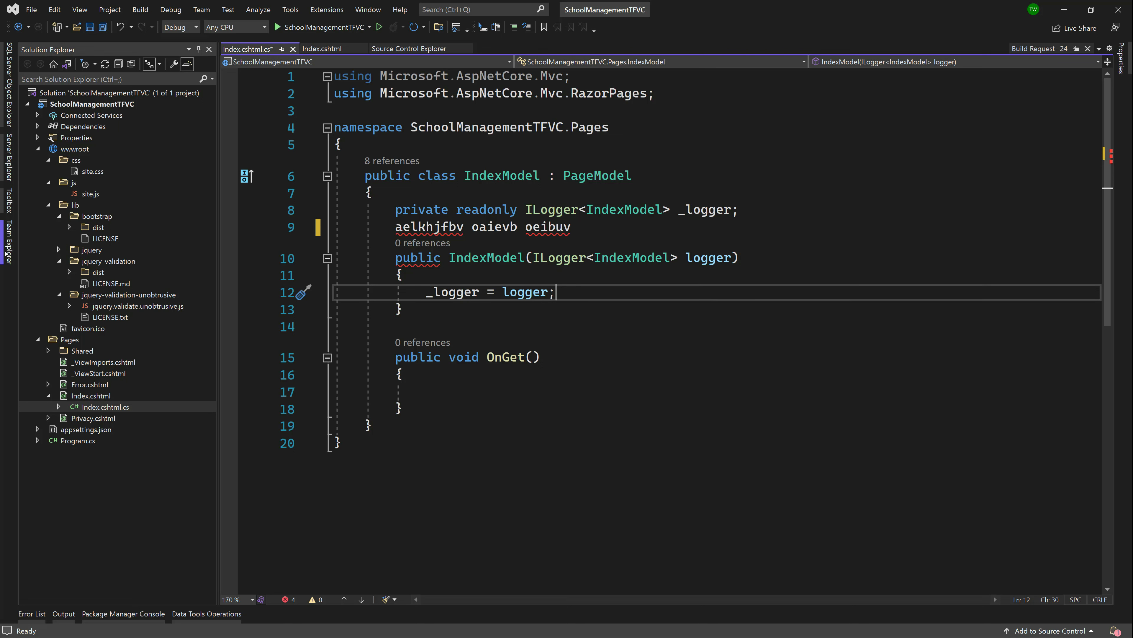
click(632, 280)
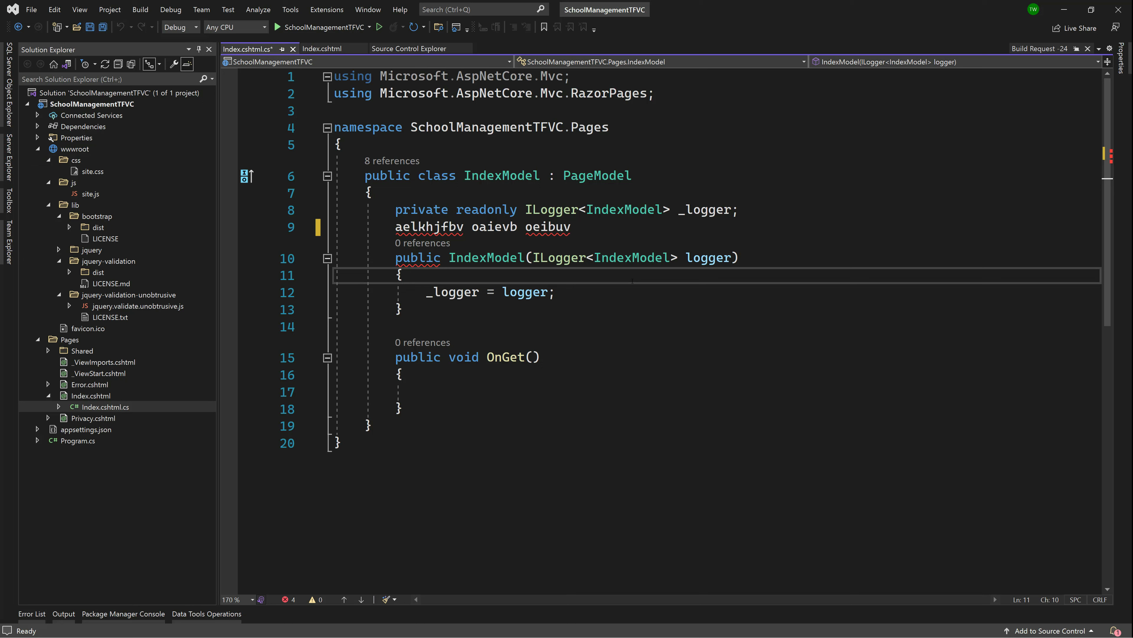
key(ctrl+s)
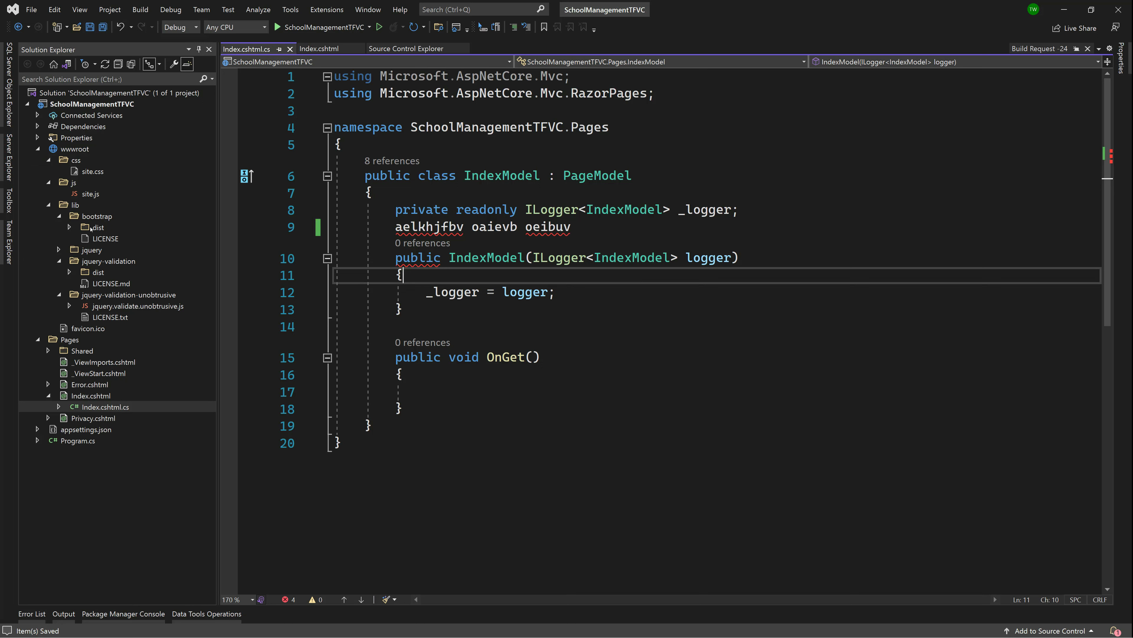
- Check in the pending Index.cshtml.cs change with the comment "Tesing Error with Gated Checking" and submit it for the gated validation build
click(8, 242)
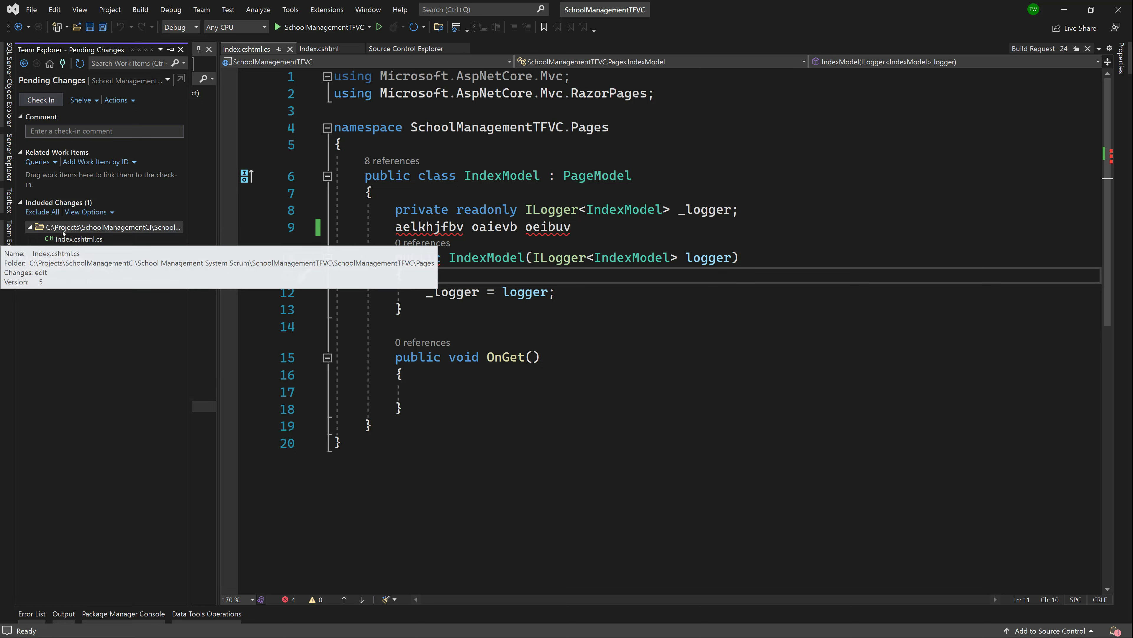
click(69, 133)
text(Tesing E)
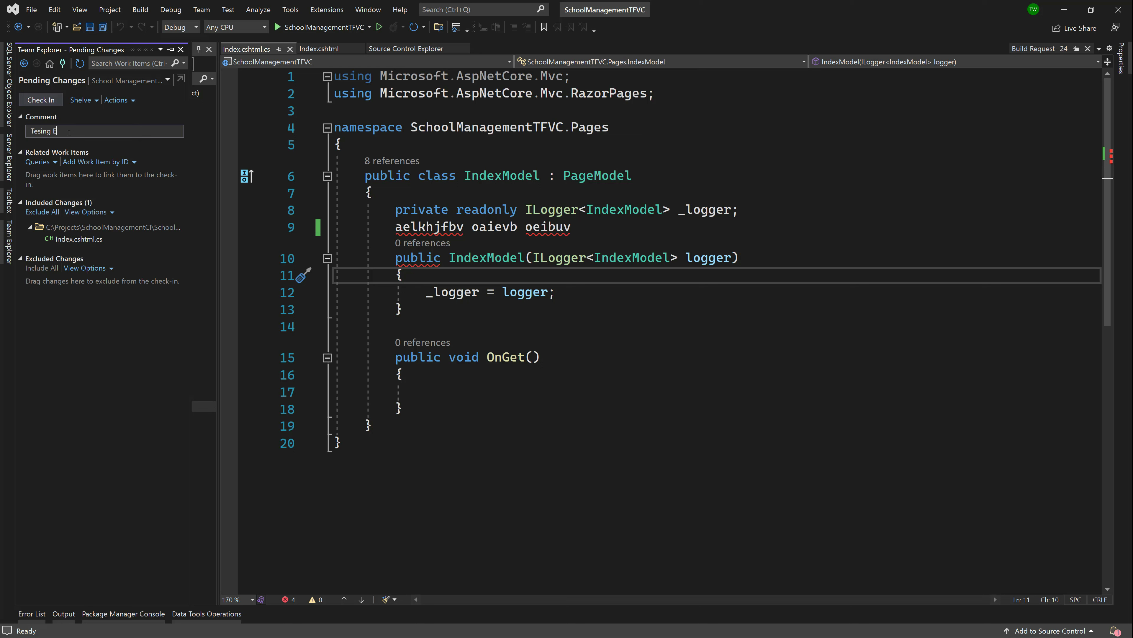
text(rror with Gated Checking)
click(62, 96)
click(556, 343)
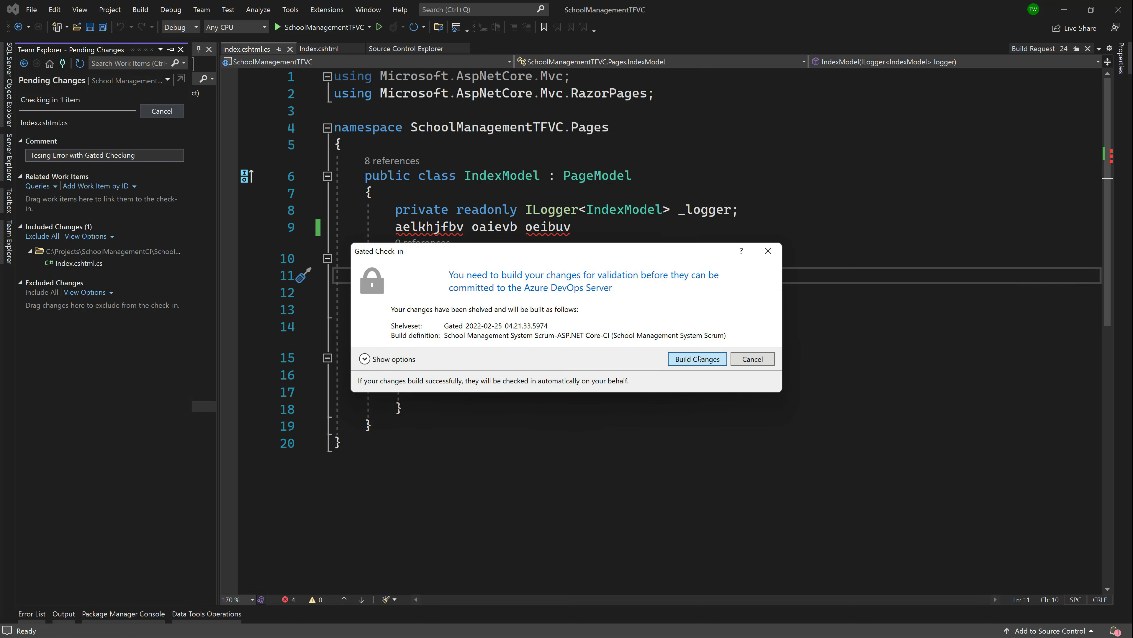
click(696, 359)
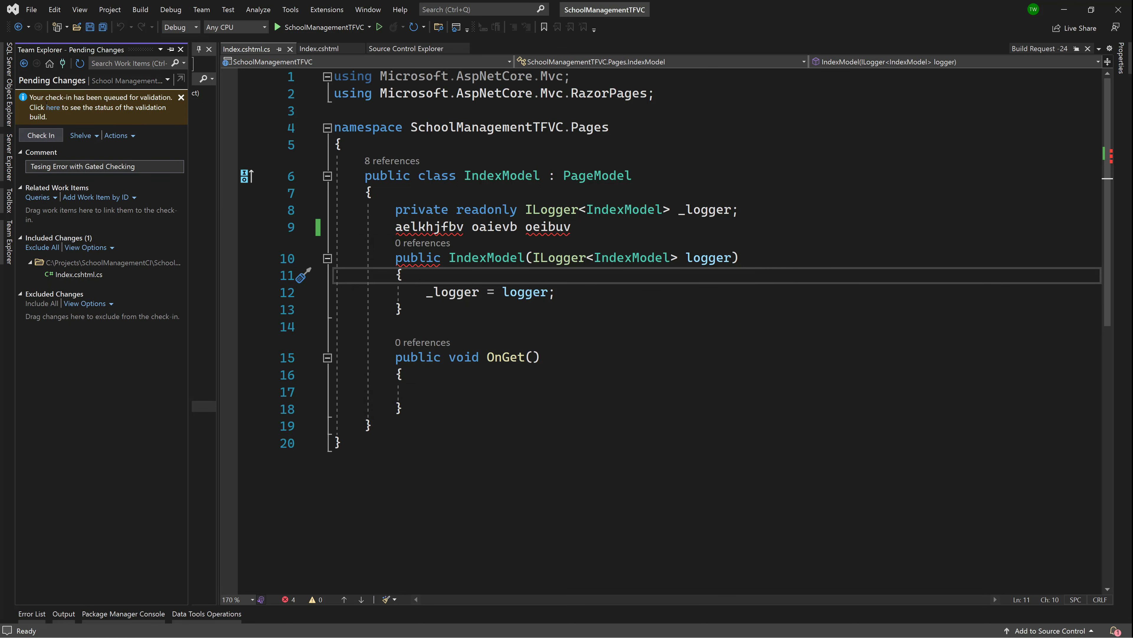
- Open the new gated check-in's build run from its build request and examine the Build task's log for compile errors in Azure DevOps
click(52, 107)
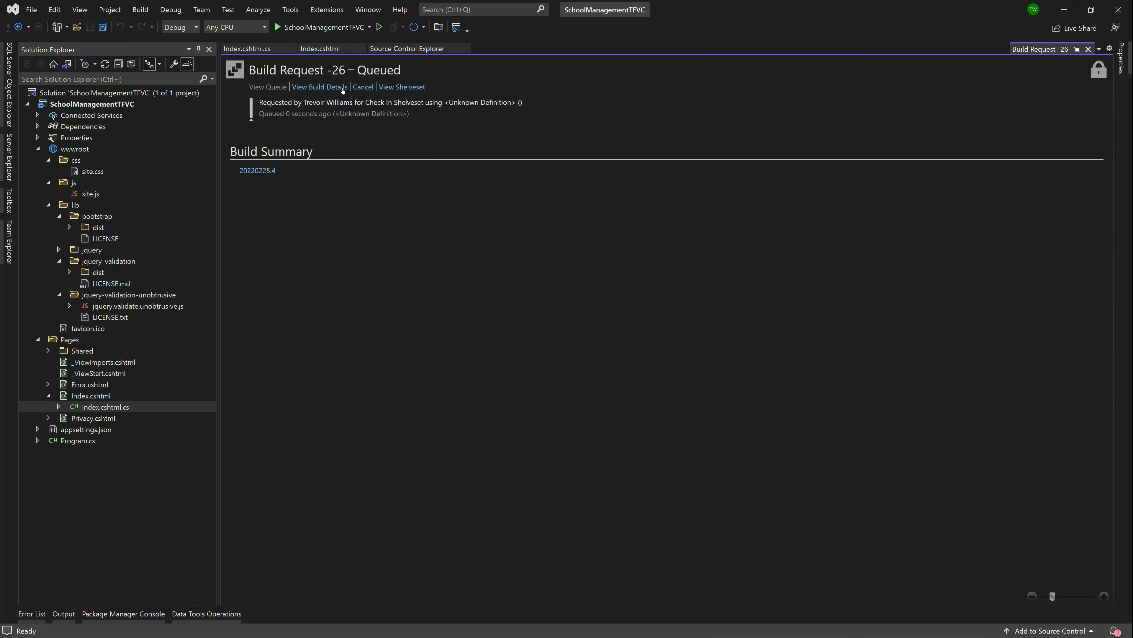
click(268, 171)
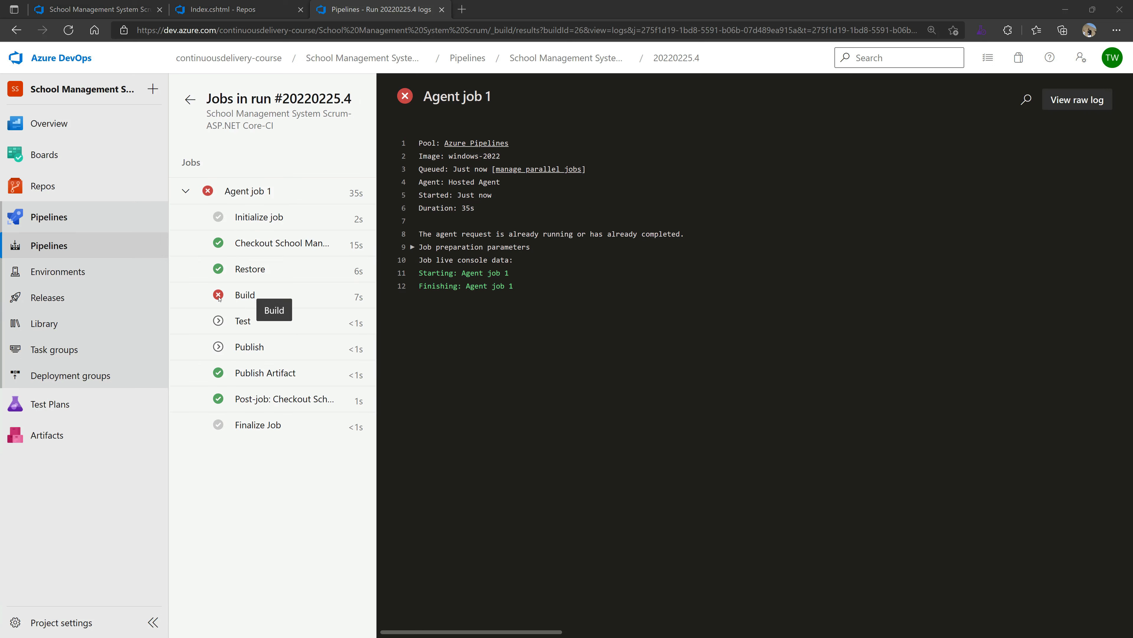
click(239, 295)
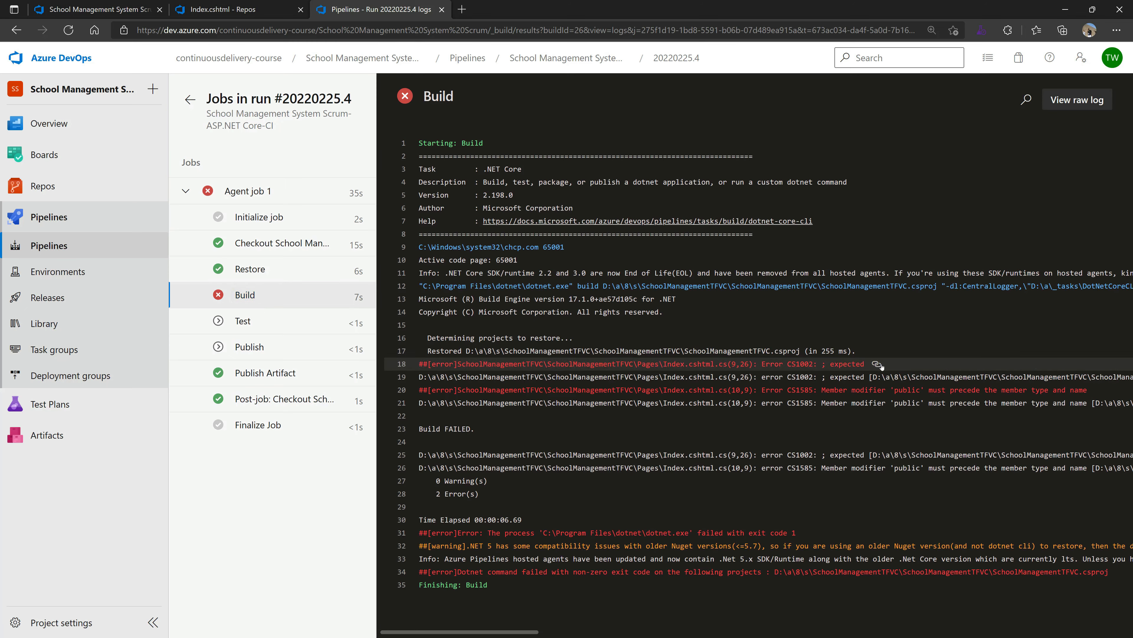
drag(904, 364, 928, 390)
click(927, 391)
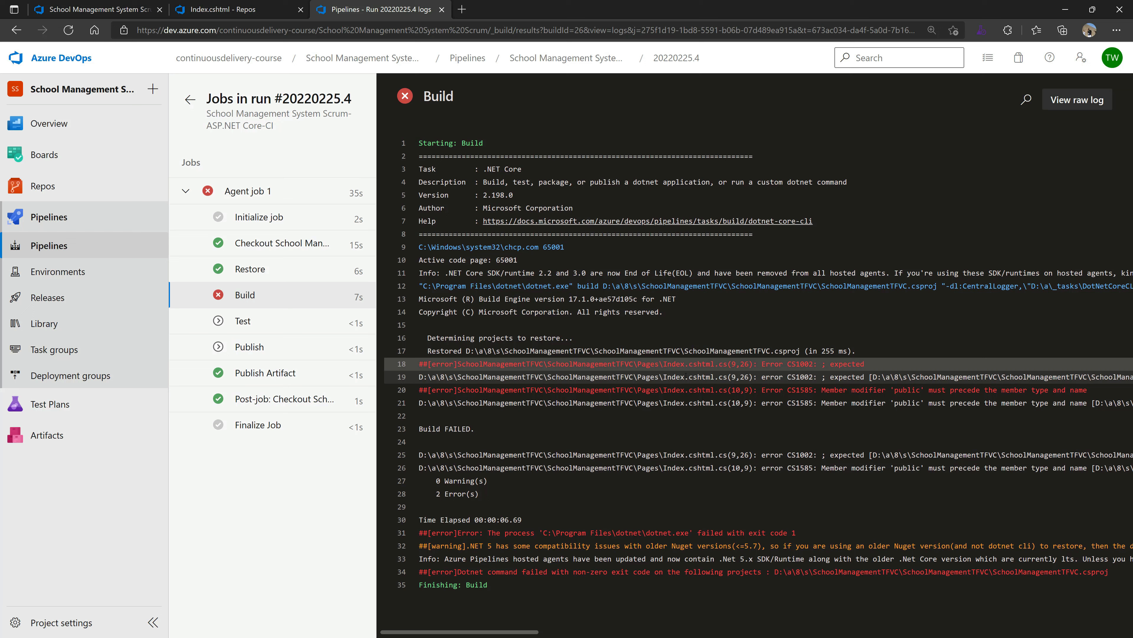
drag(418, 364, 649, 349)
double_click(455, 376)
triple_click(463, 429)
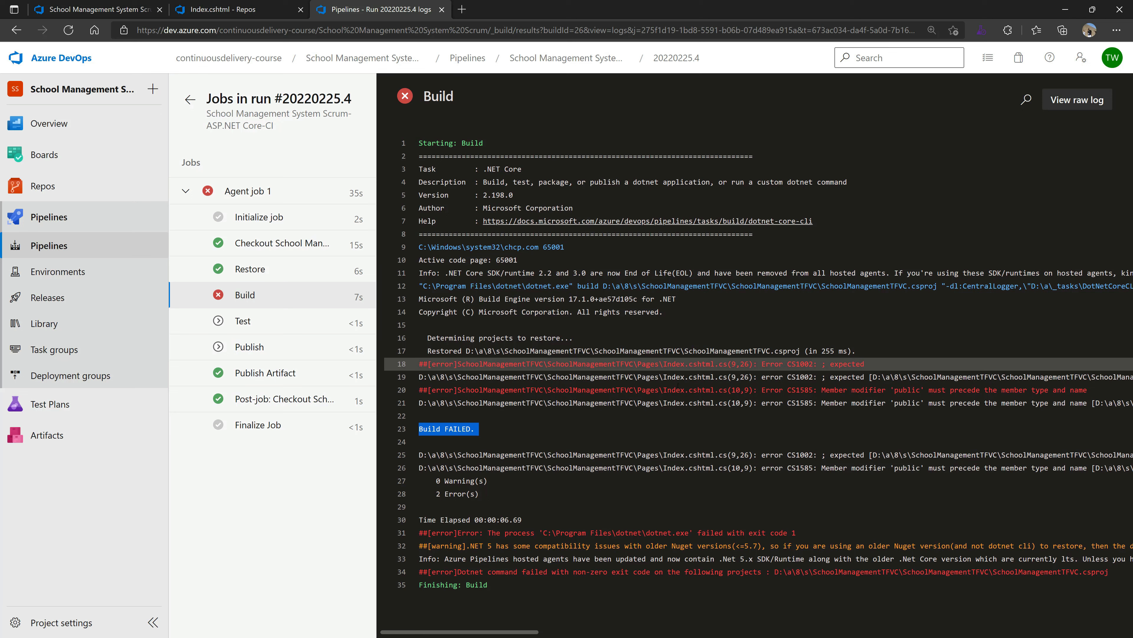
- Open Index.cshtml.cs from the project's Pages folder in the Azure DevOps repo and review the IndexModel class code
click(53, 185)
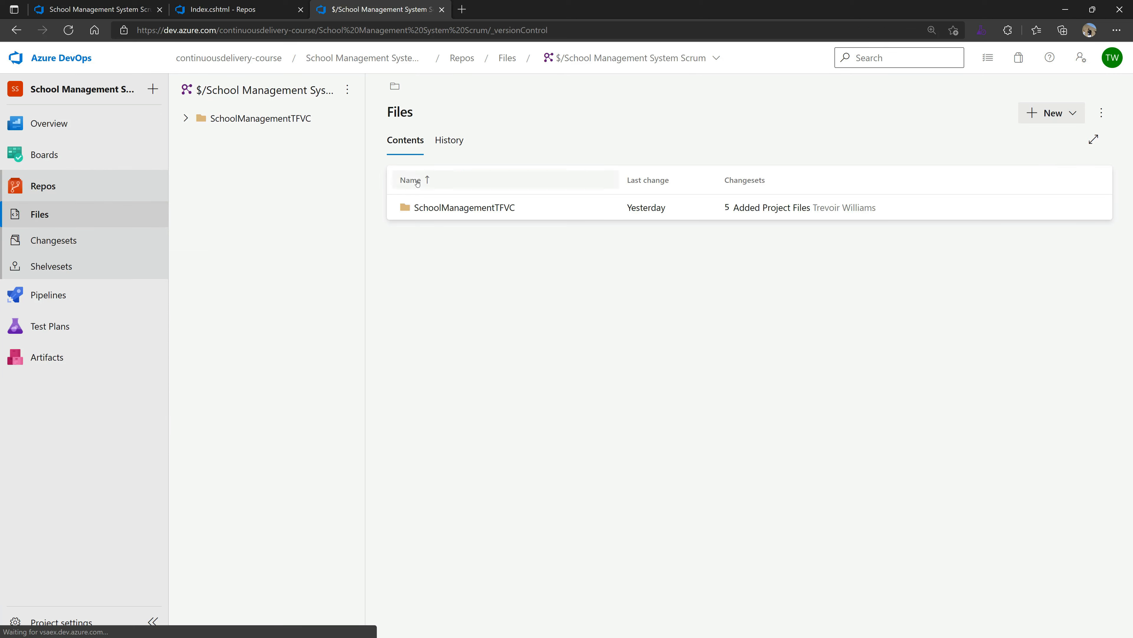
click(443, 210)
click(448, 213)
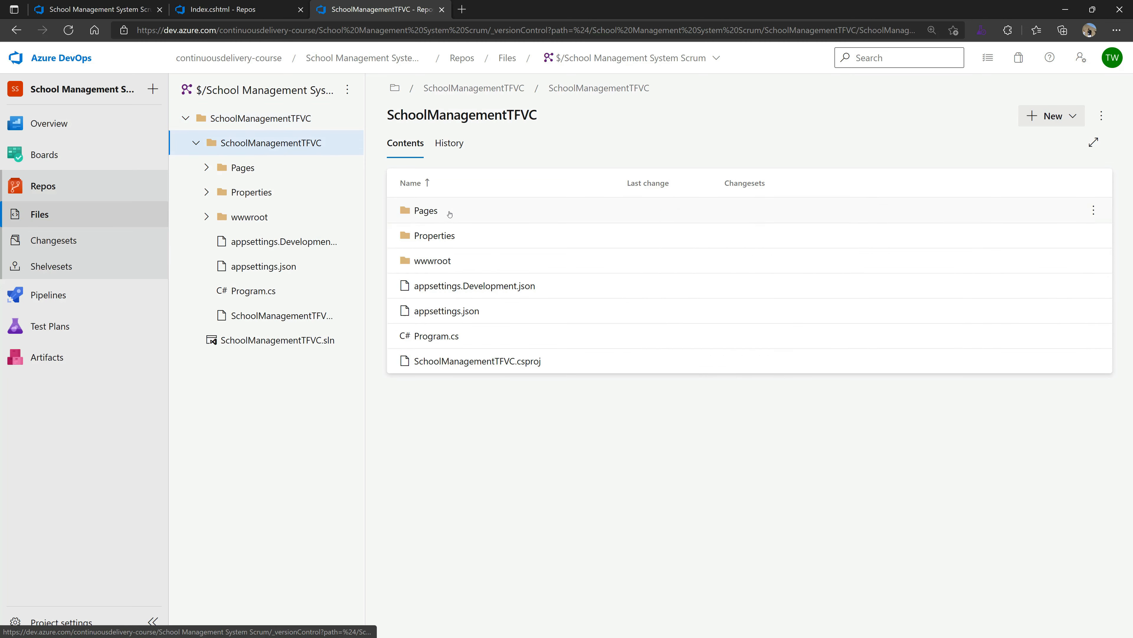
click(426, 211)
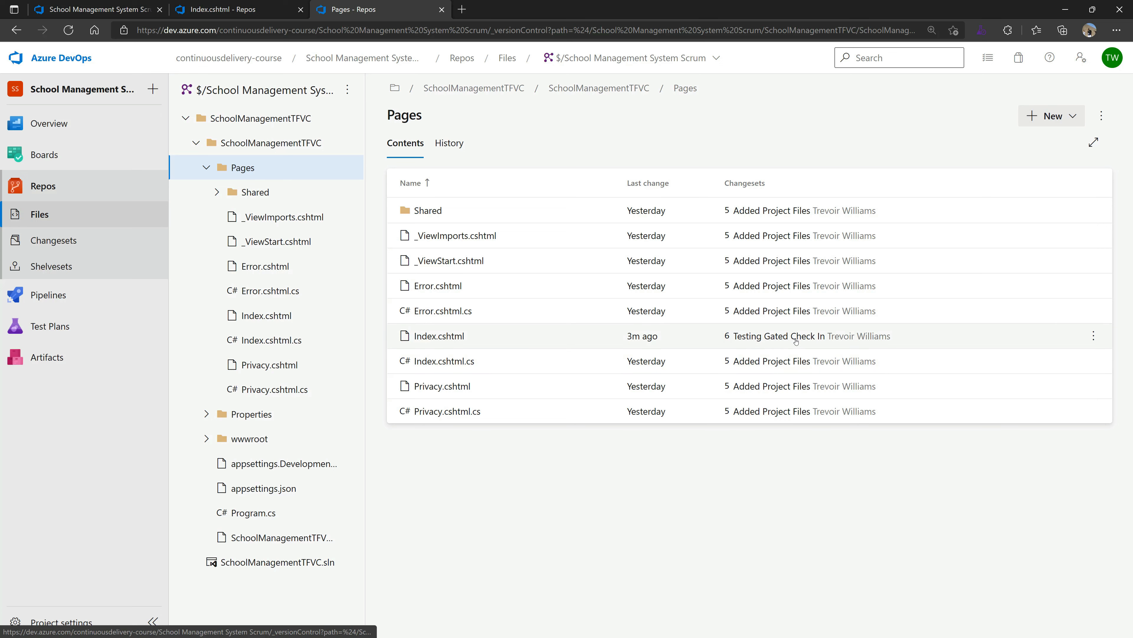
click(771, 359)
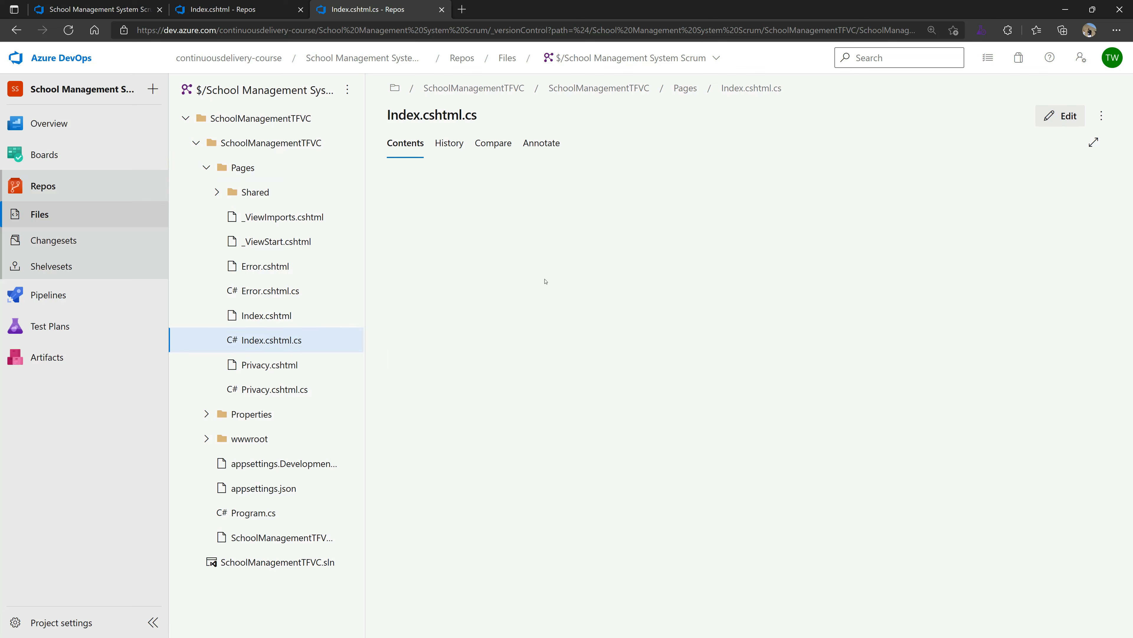
drag(450, 246, 504, 354)
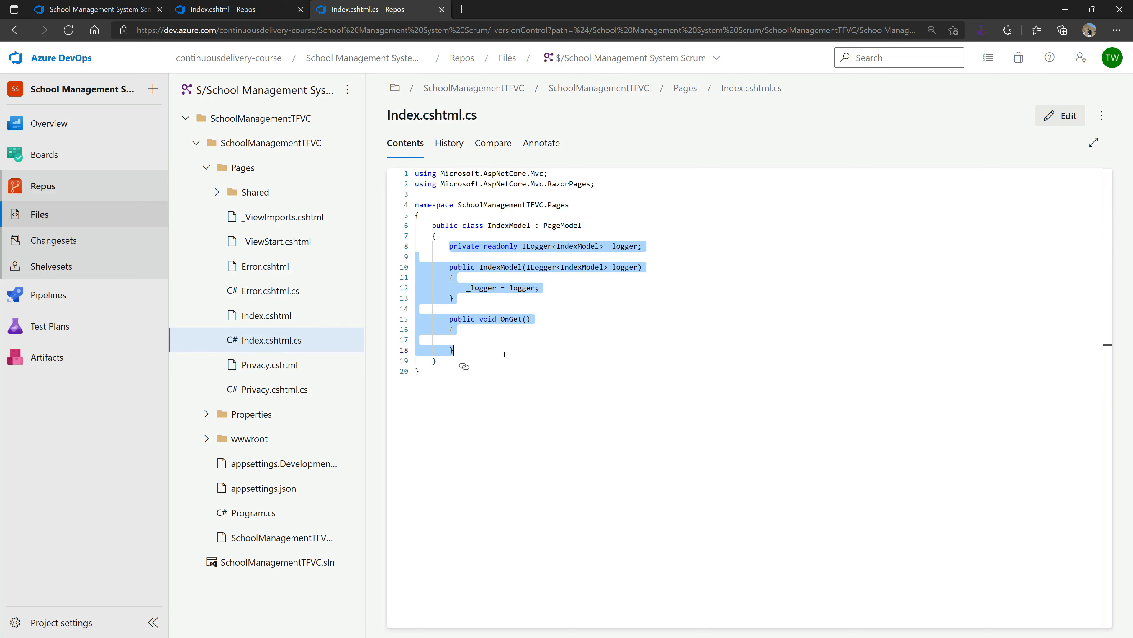
- Switch to Visual Studio, view the latest build request's build details in the browser, and return to Index.cshtml.cs in the editor
key(alt+Tab)
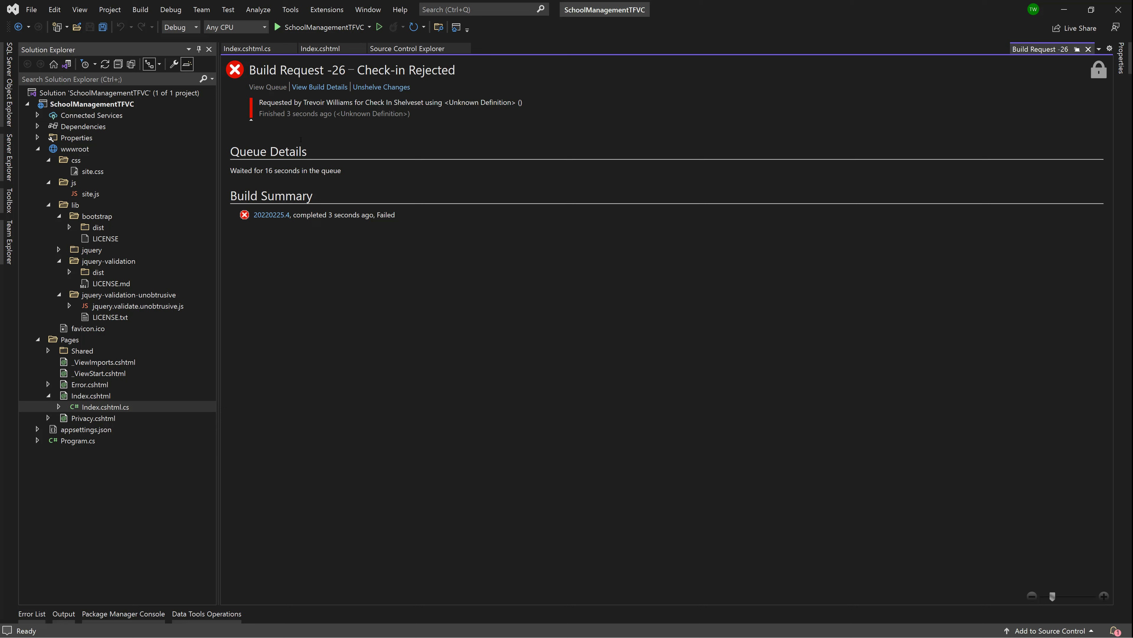
click(318, 87)
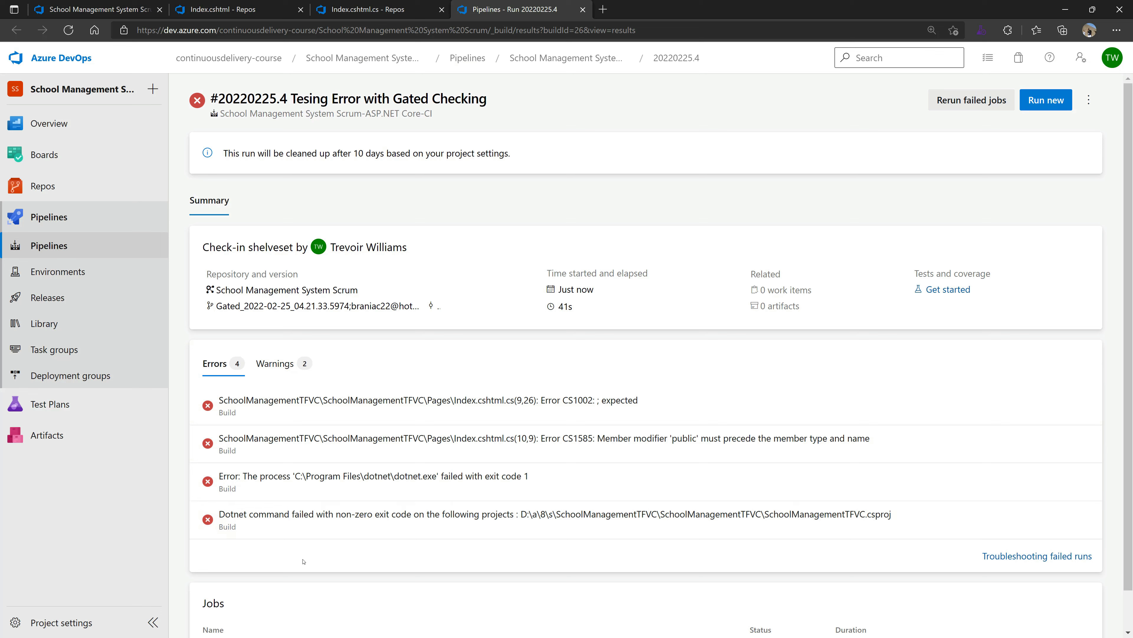
key(alt+Tab)
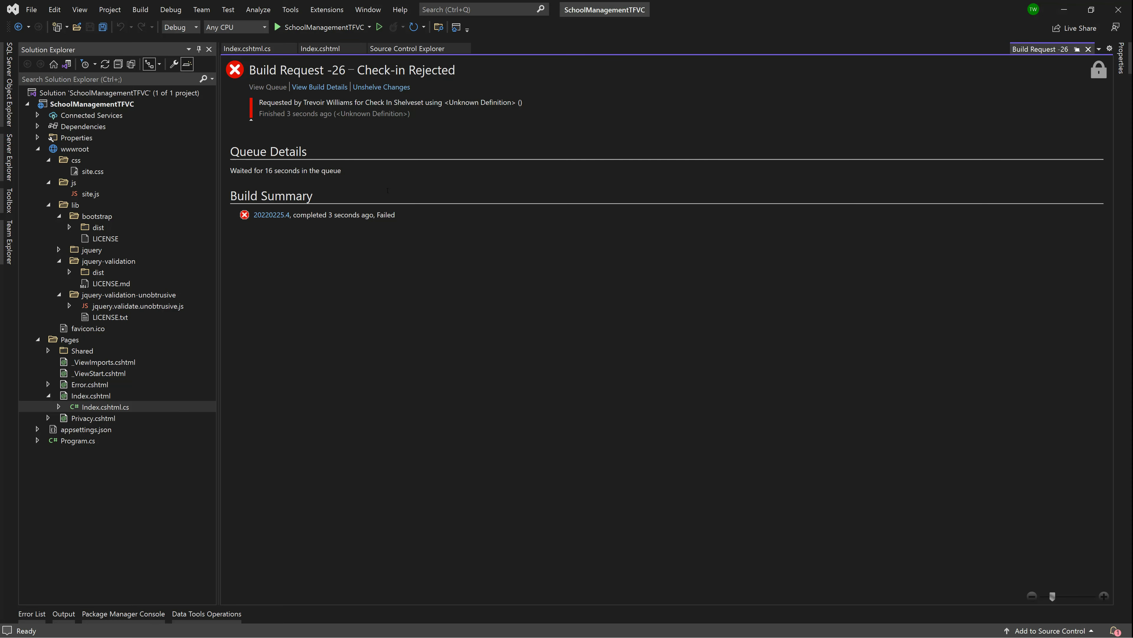
click(254, 50)
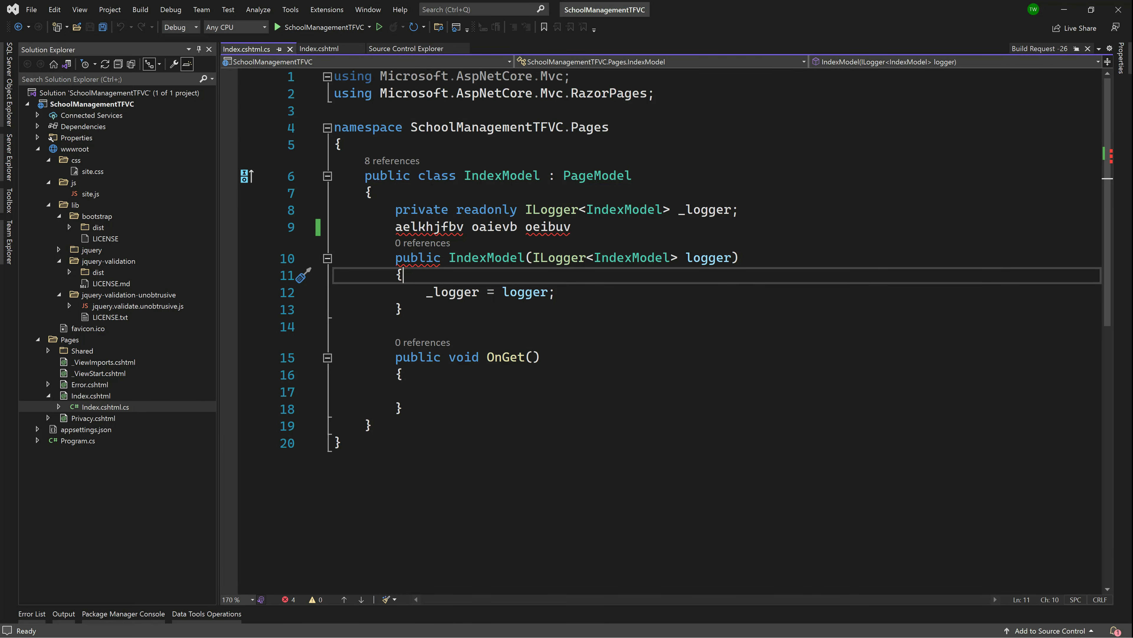
- Delete the invalid text below the _logger field declaration in Index.cshtml.cs
drag(395, 226, 602, 227)
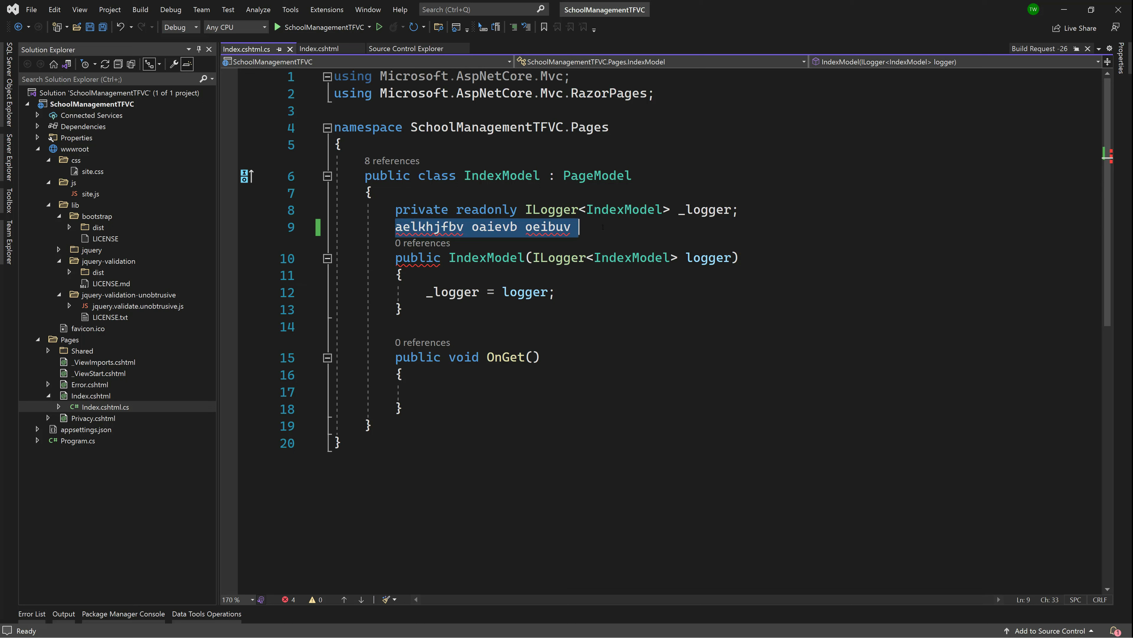
key(Delete)
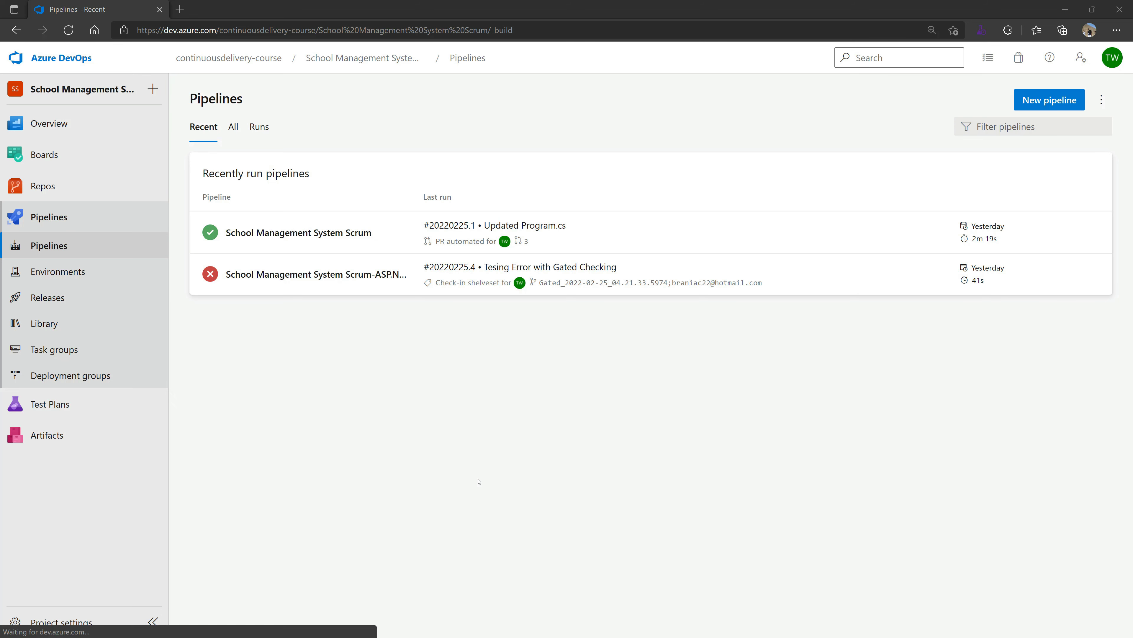
- Switch to Azure DevOps, review the main branch's policies including build validation, and return to the recently run pipelines
mouse_move(45, 193)
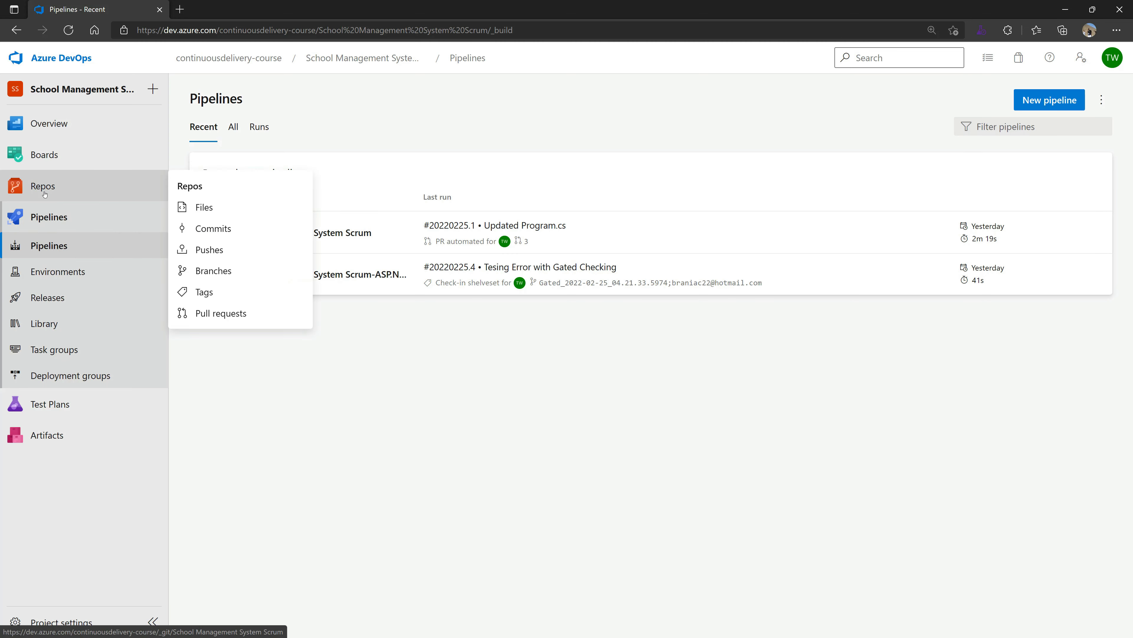
click(219, 273)
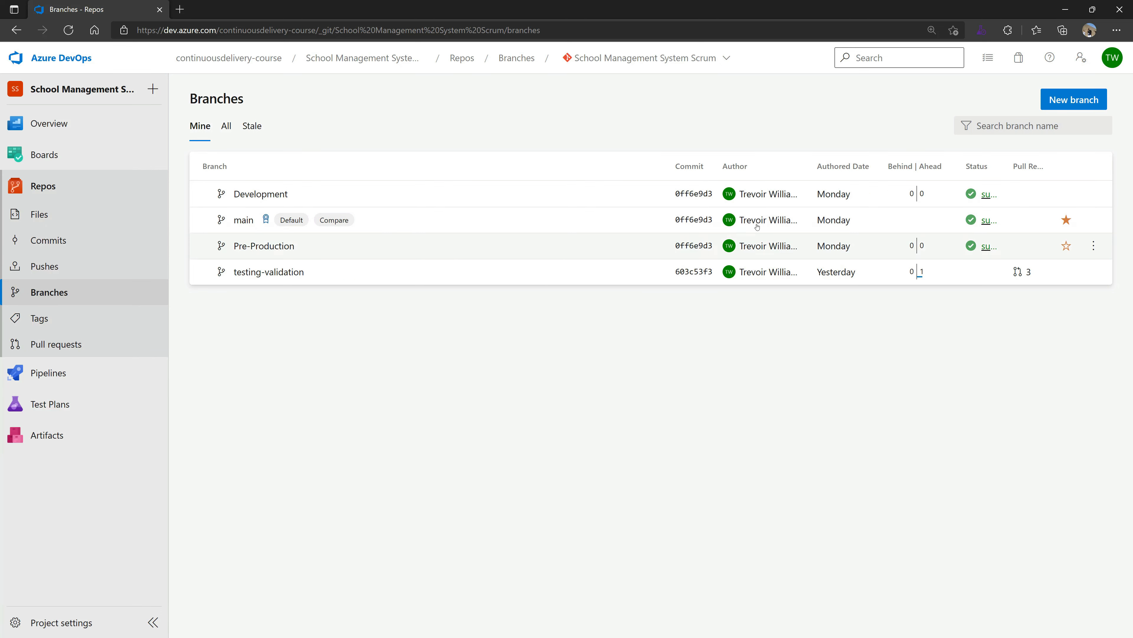
click(1093, 219)
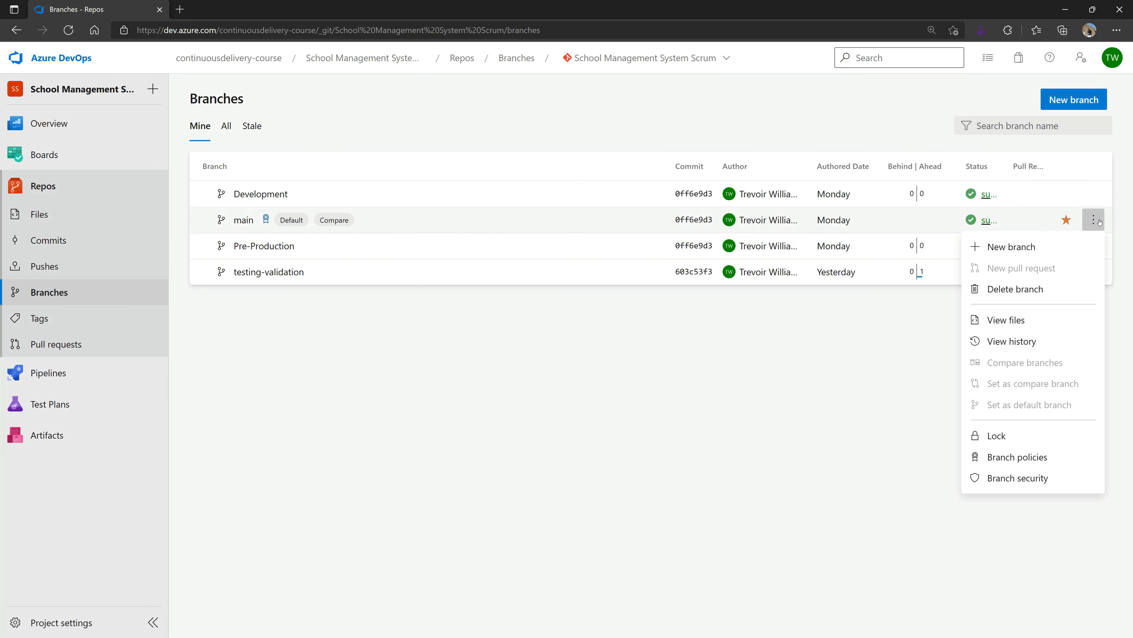
click(1026, 460)
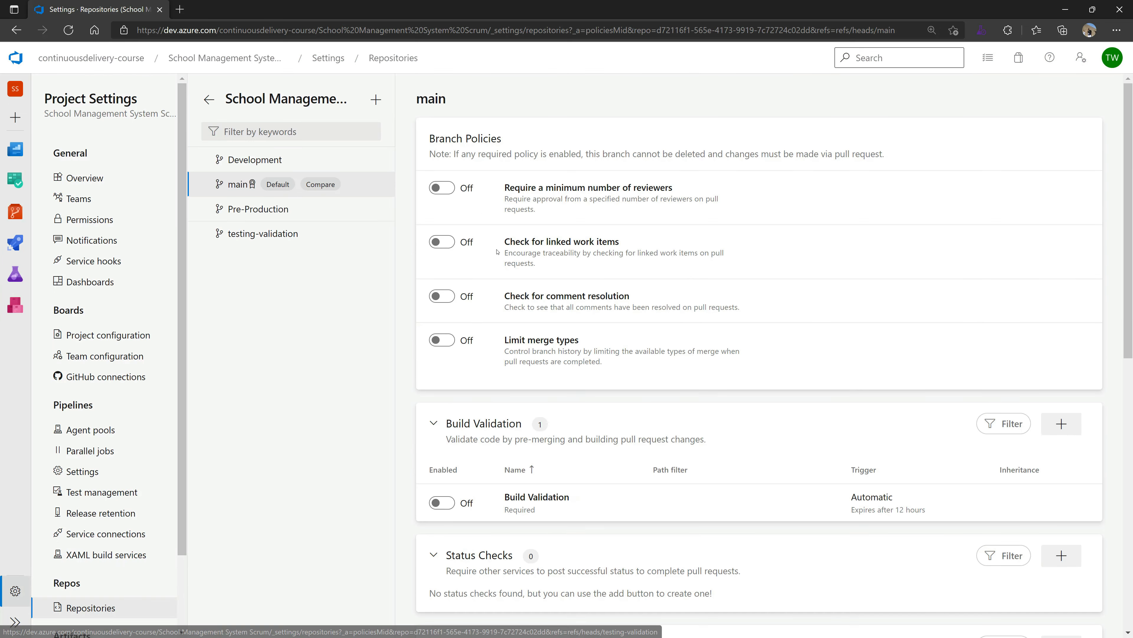
drag(499, 190, 674, 188)
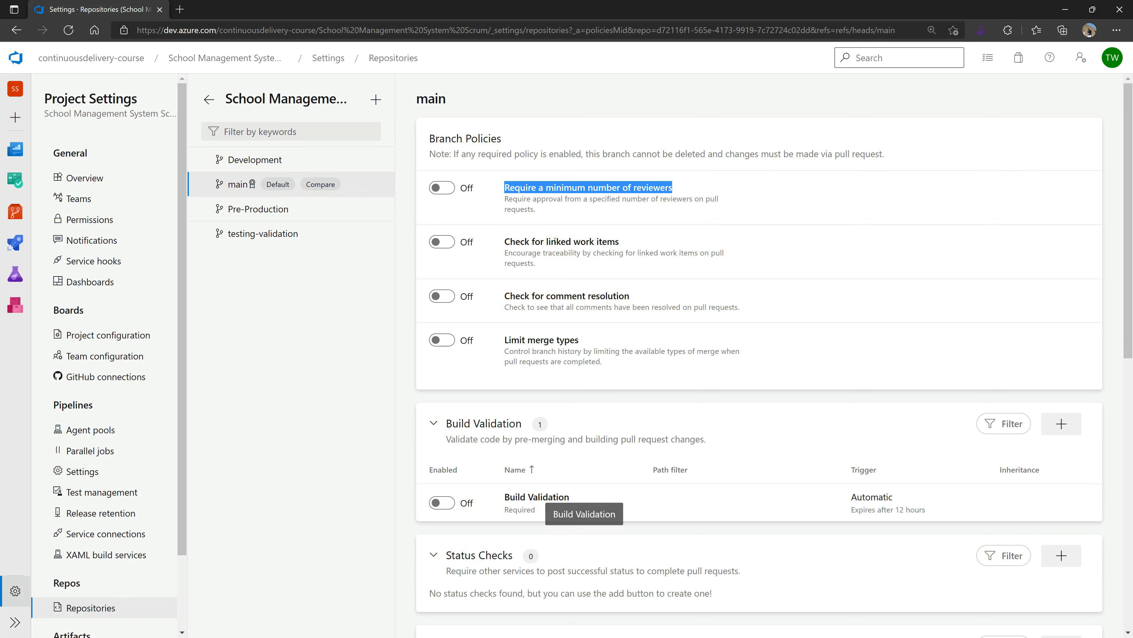
click(349, 377)
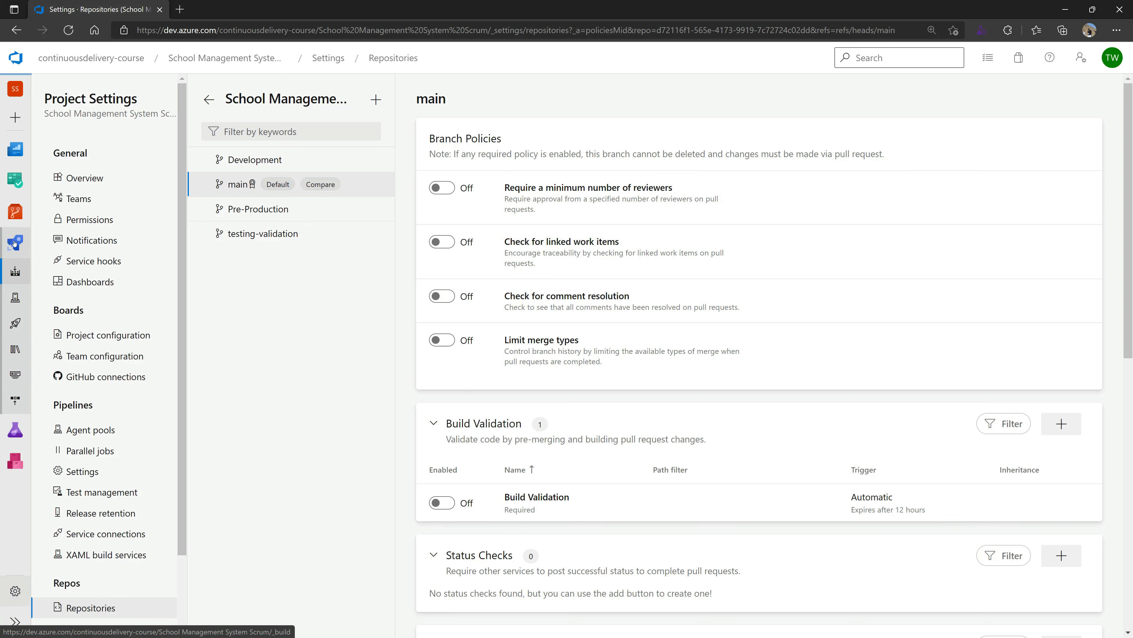
click(15, 242)
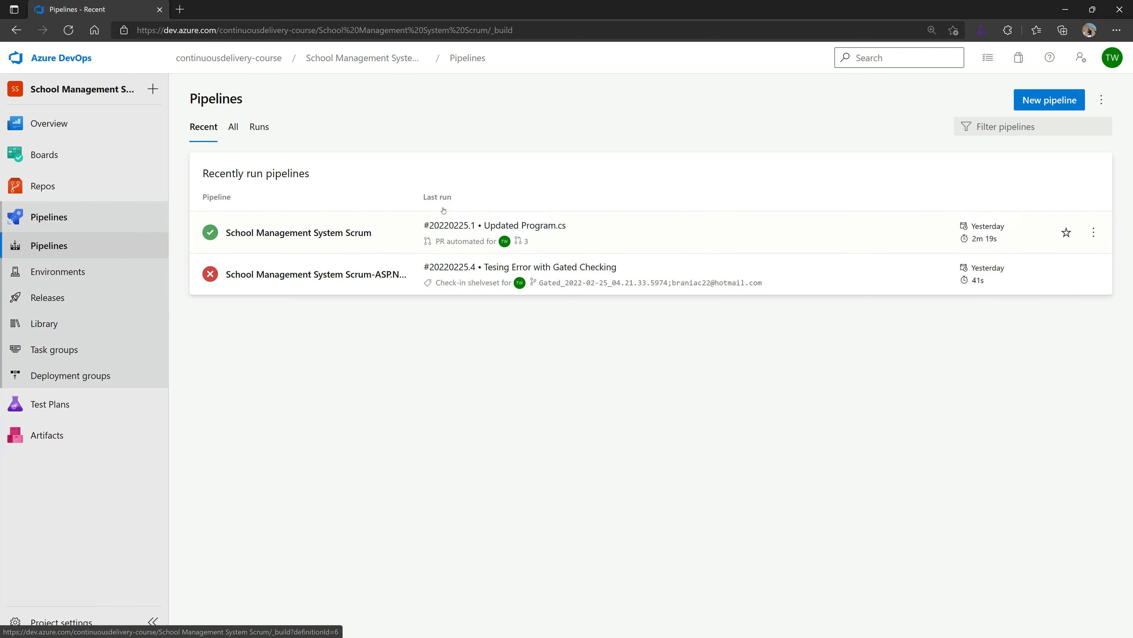
click(580, 267)
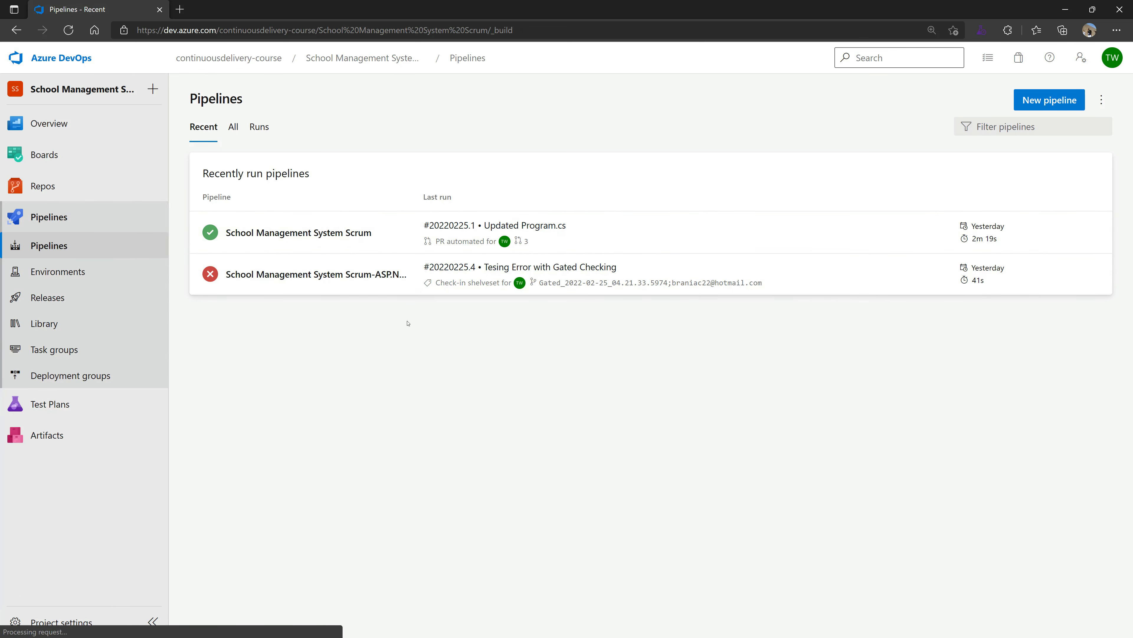
- Delete the existing release pipeline "School Management System - .NET 6" together with its associated releases
click(42, 298)
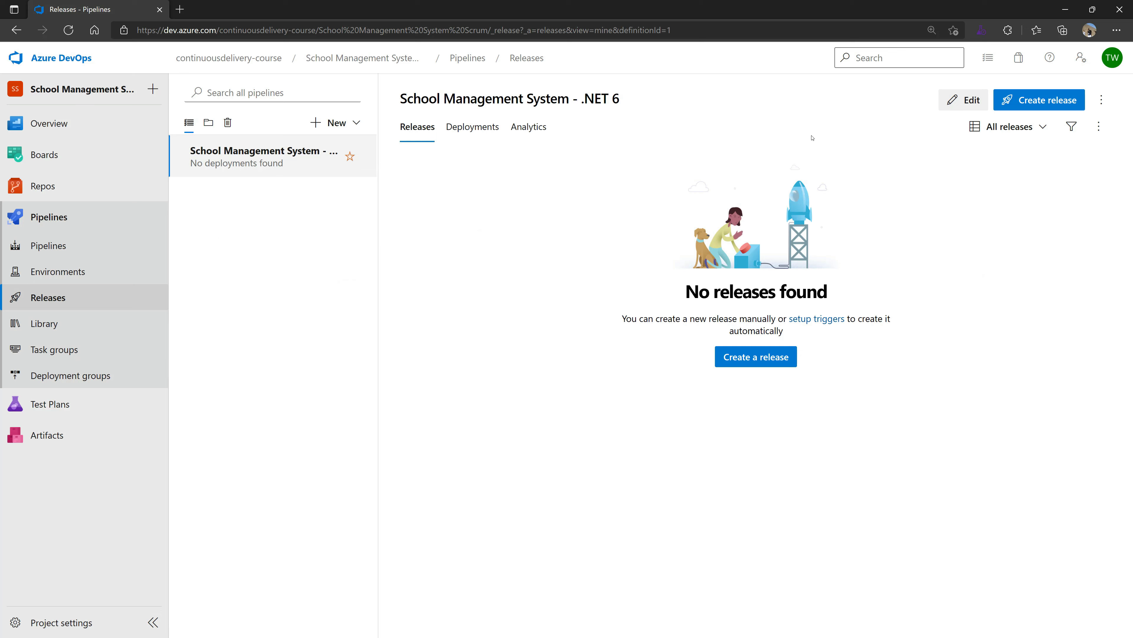
click(1101, 100)
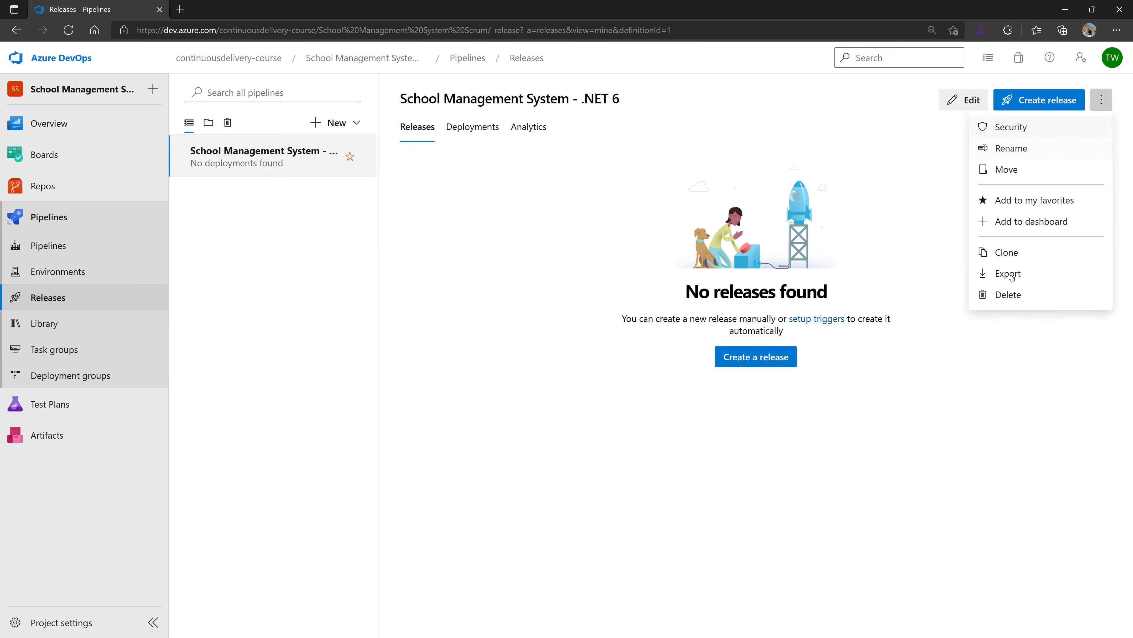
click(1011, 295)
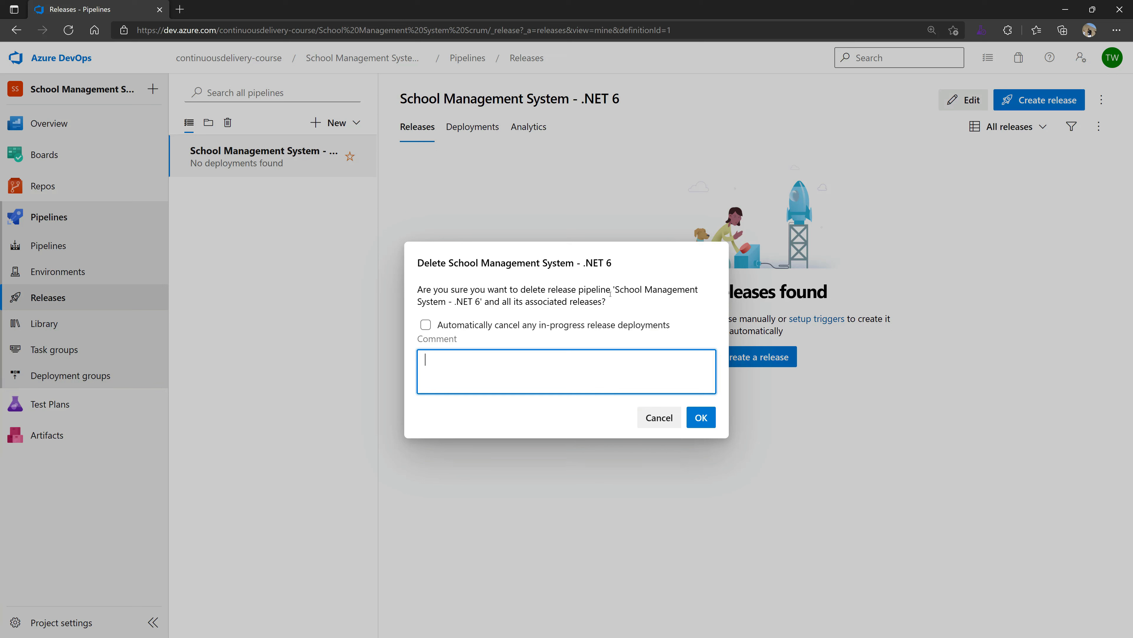
drag(616, 290, 484, 304)
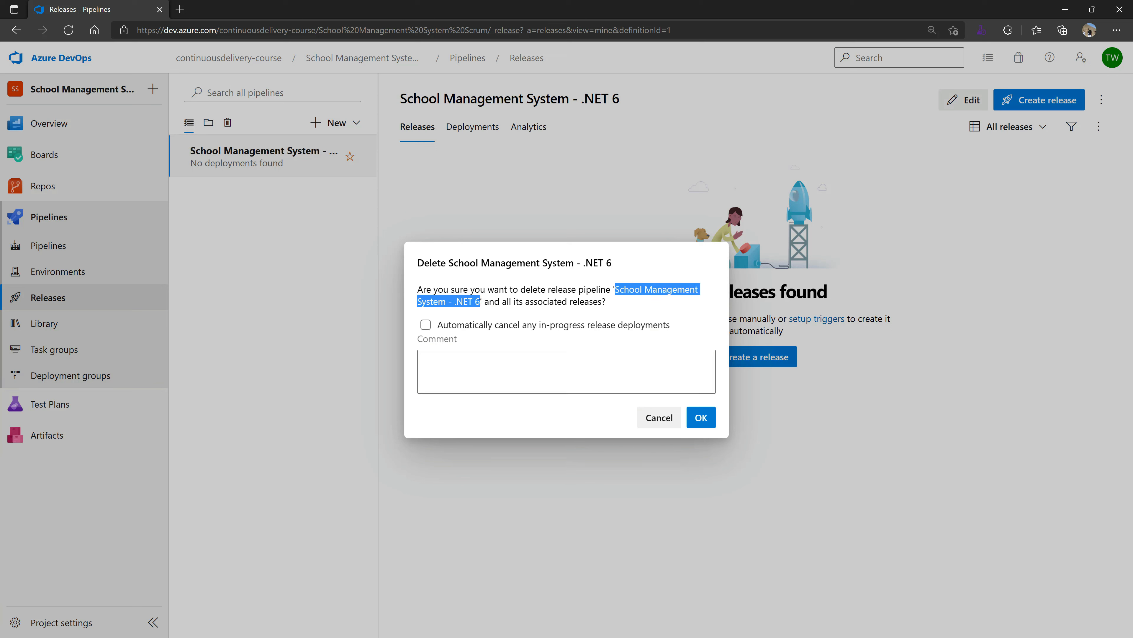
click(701, 417)
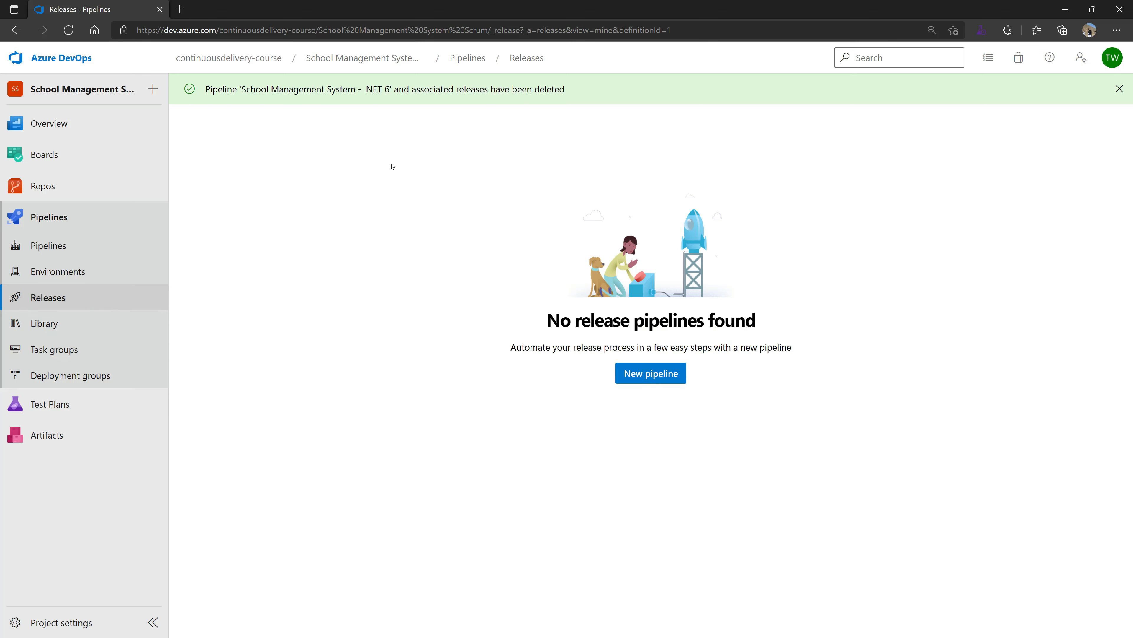
- Create a new release pipeline, browse the stage templates, and apply the Azure App Service deployment template to its first stage
click(652, 370)
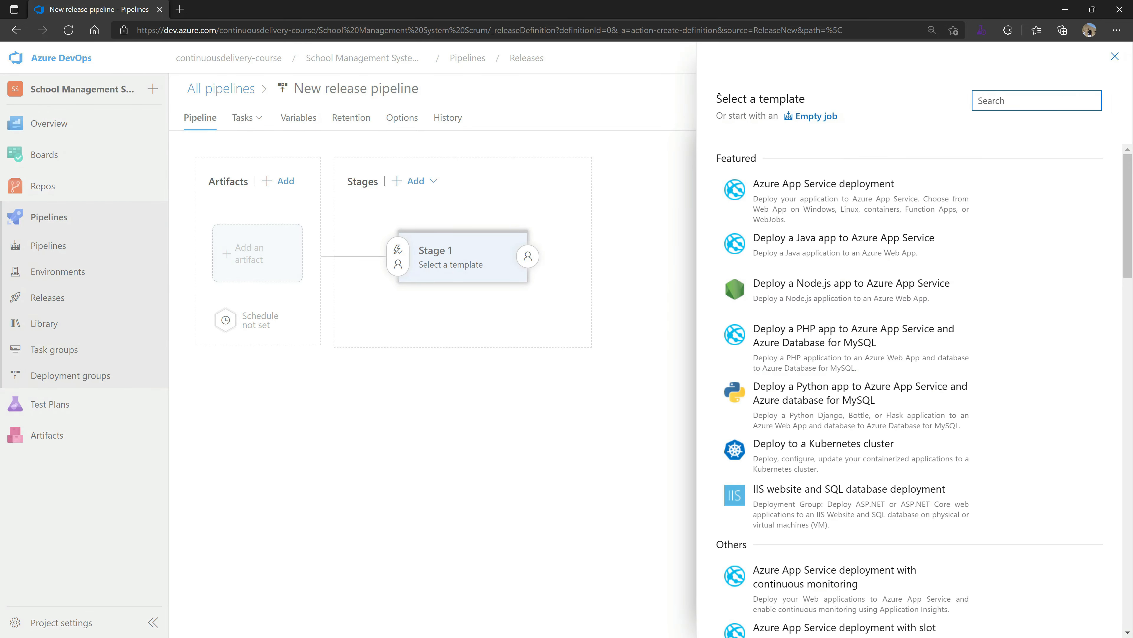
drag(717, 98, 825, 100)
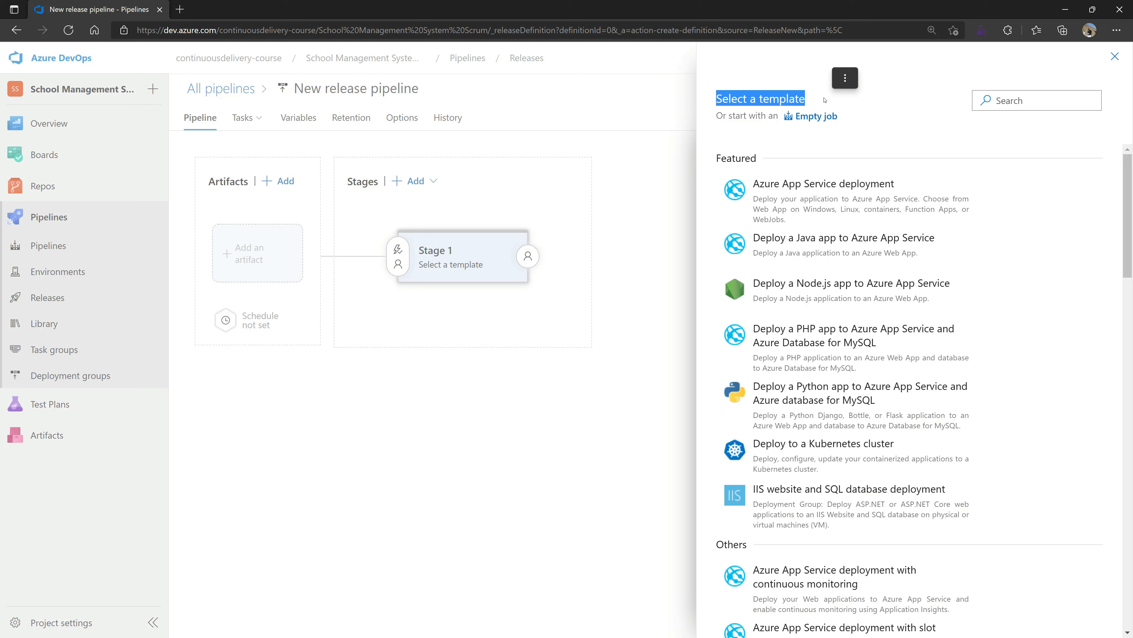
mouse_move(839, 258)
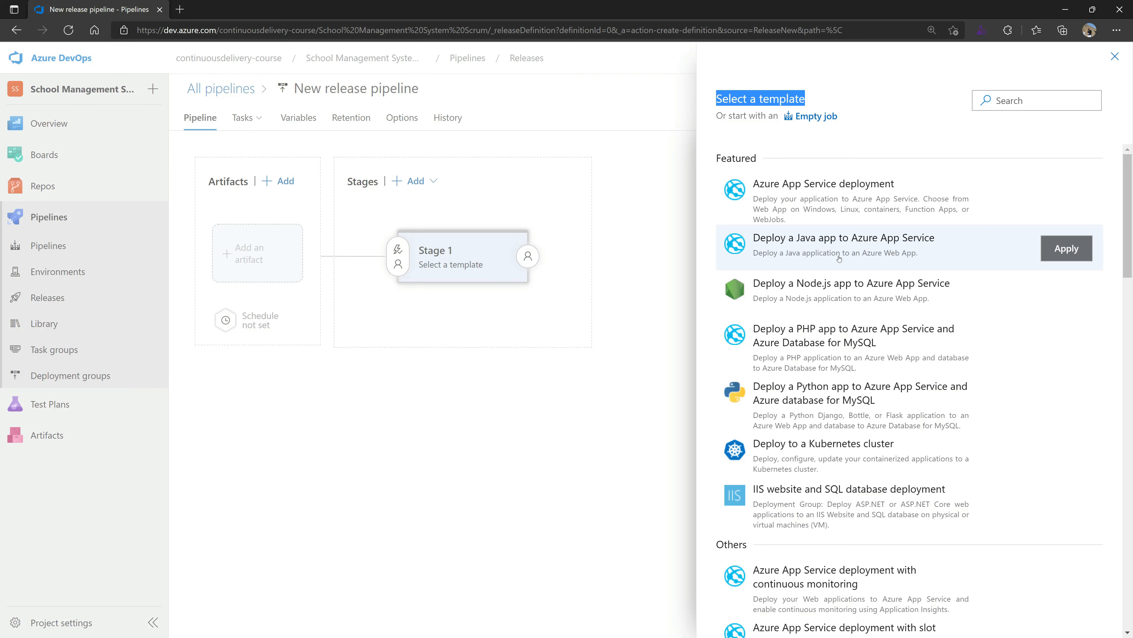
mouse_move(844, 286)
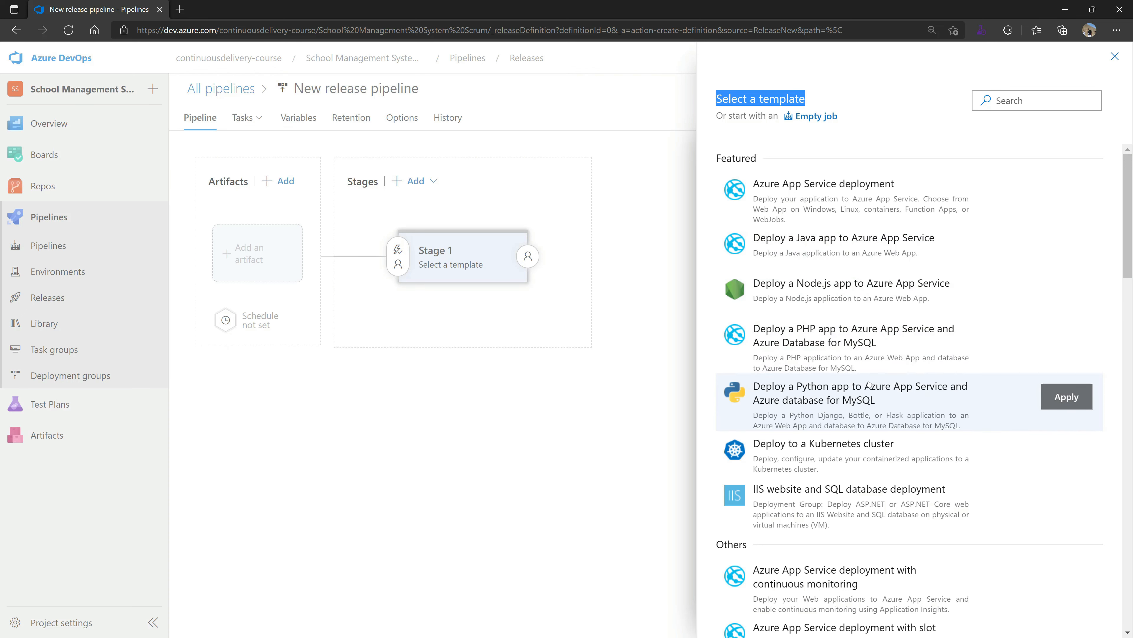
scroll(908, 357, down, 12)
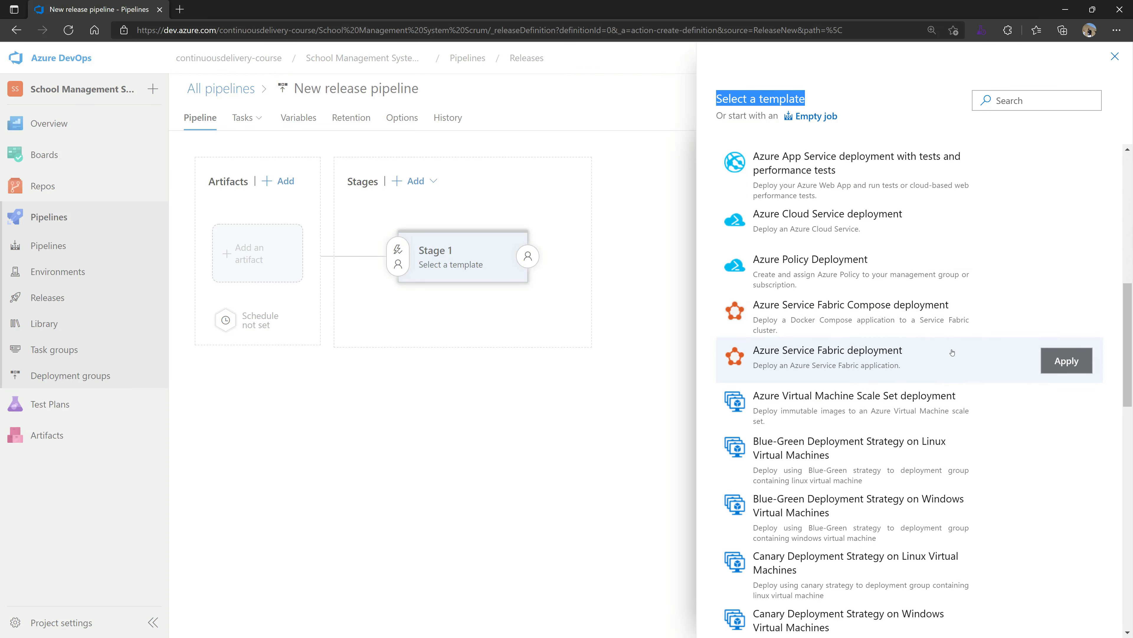
scroll(952, 352, down, 9)
scroll(812, 238, up, 3)
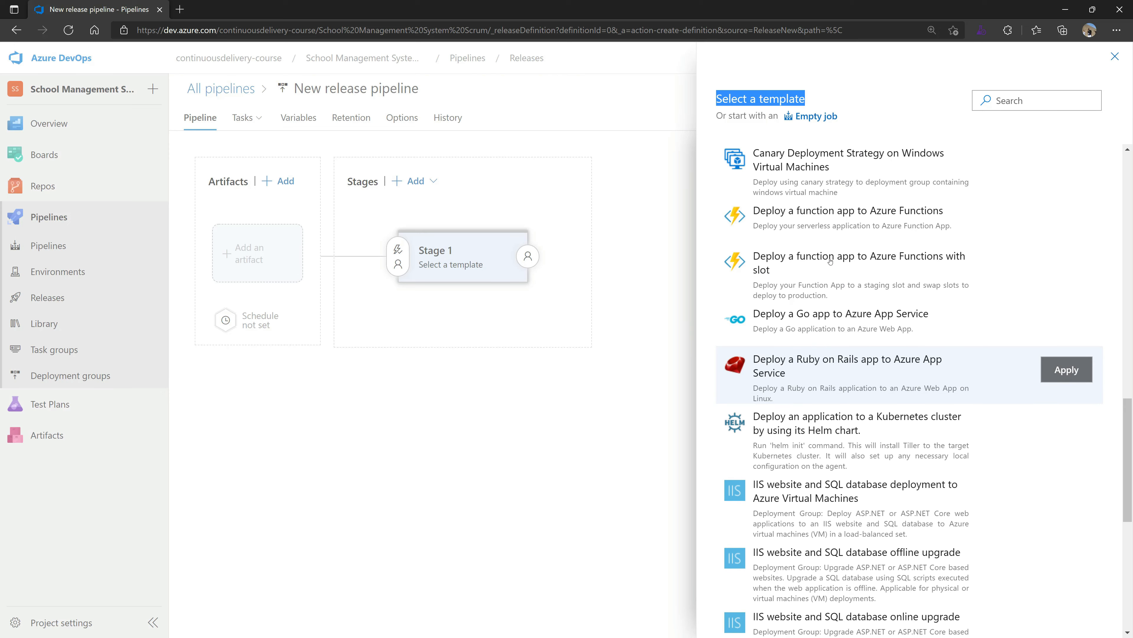
scroll(833, 312, down, 8)
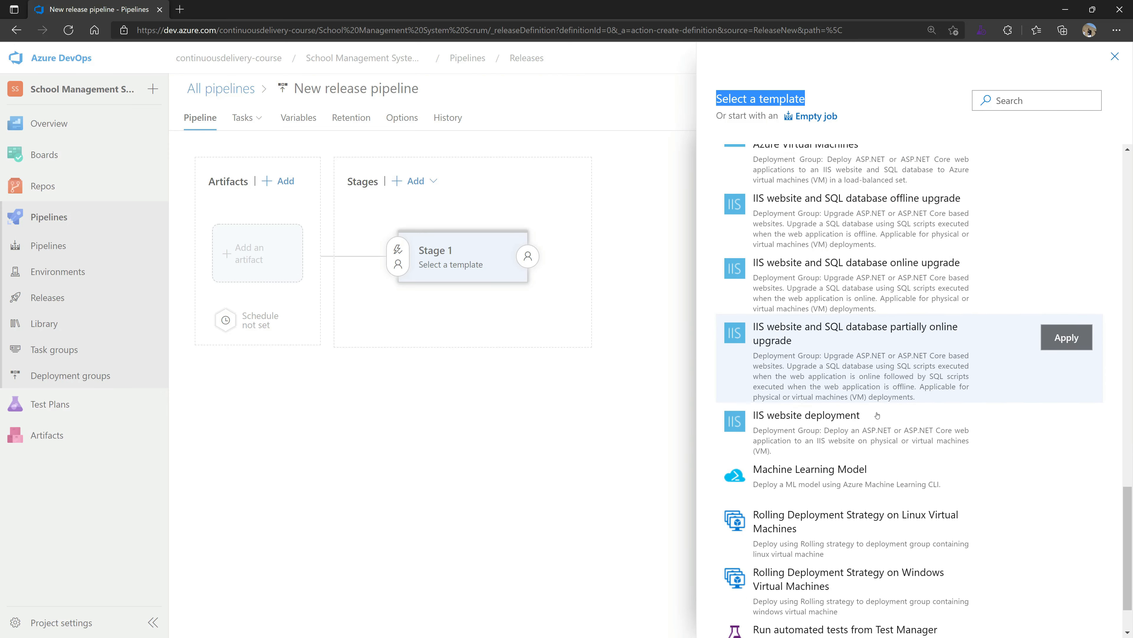
scroll(848, 424, down, 2)
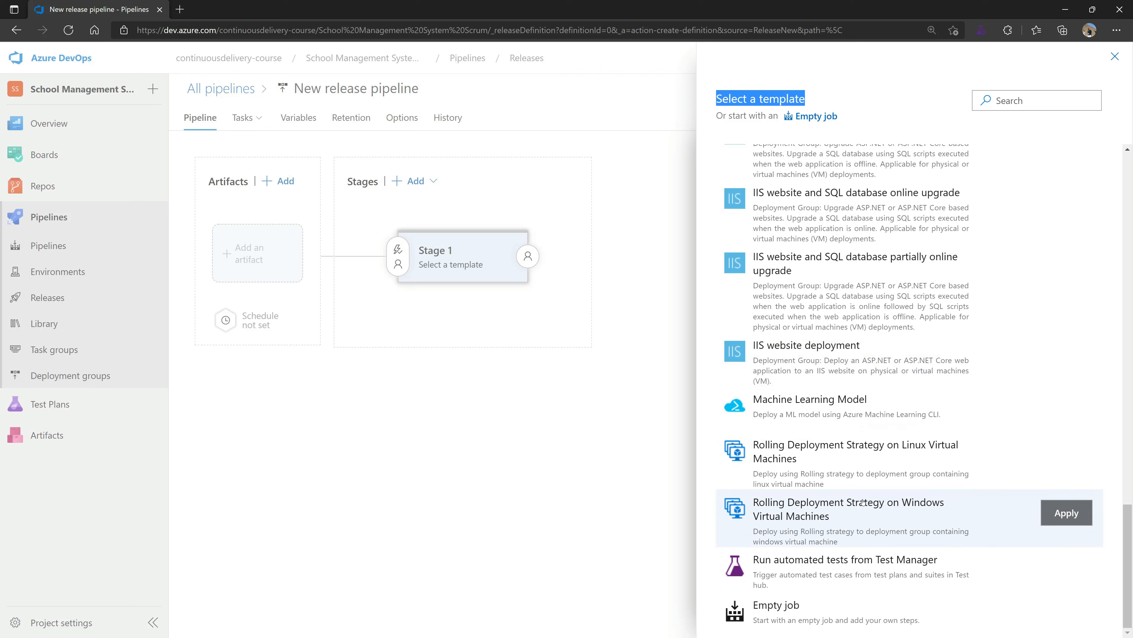
scroll(862, 502, up, 5)
scroll(862, 502, up, 15)
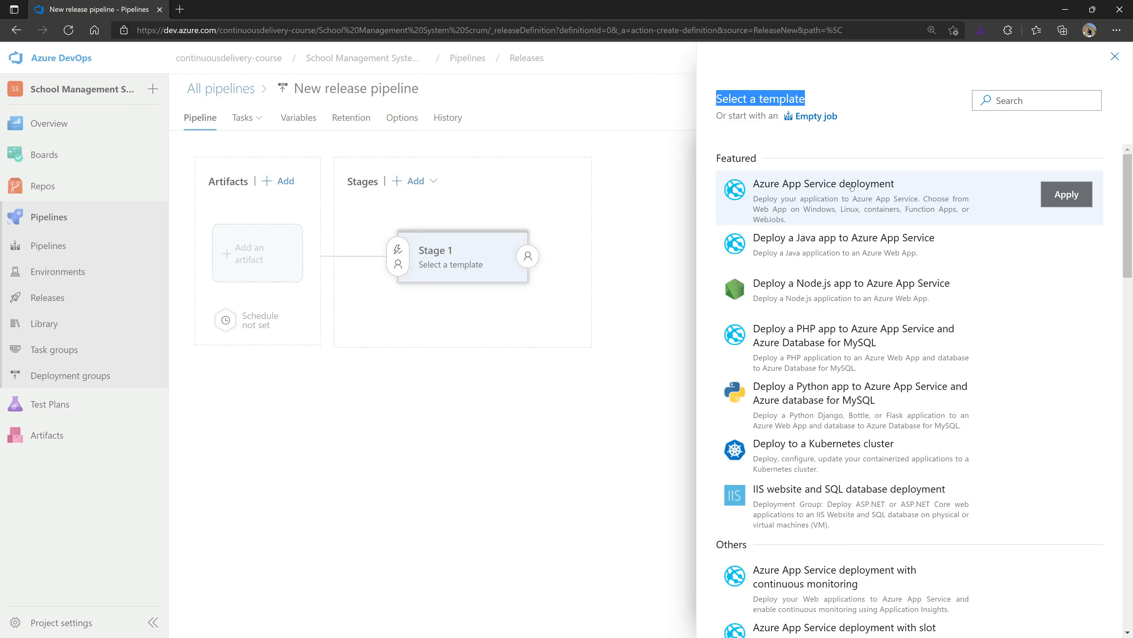
click(1067, 194)
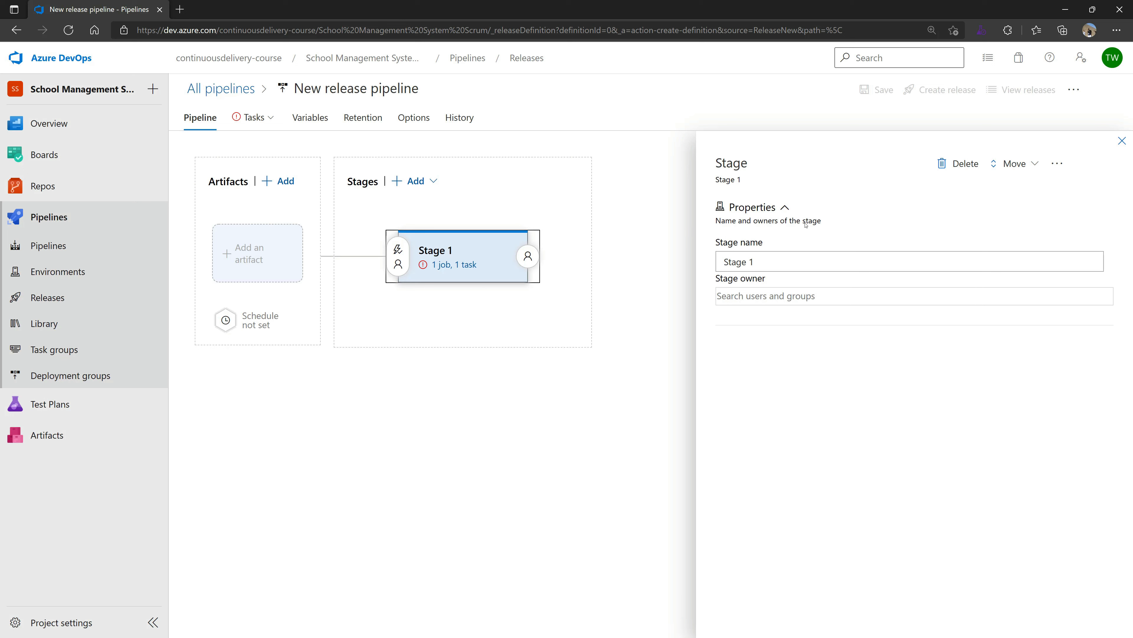
- Rename the release pipeline's stage as "Deploy To Azure App Service"
drag(764, 268, 624, 260)
text(Dep)
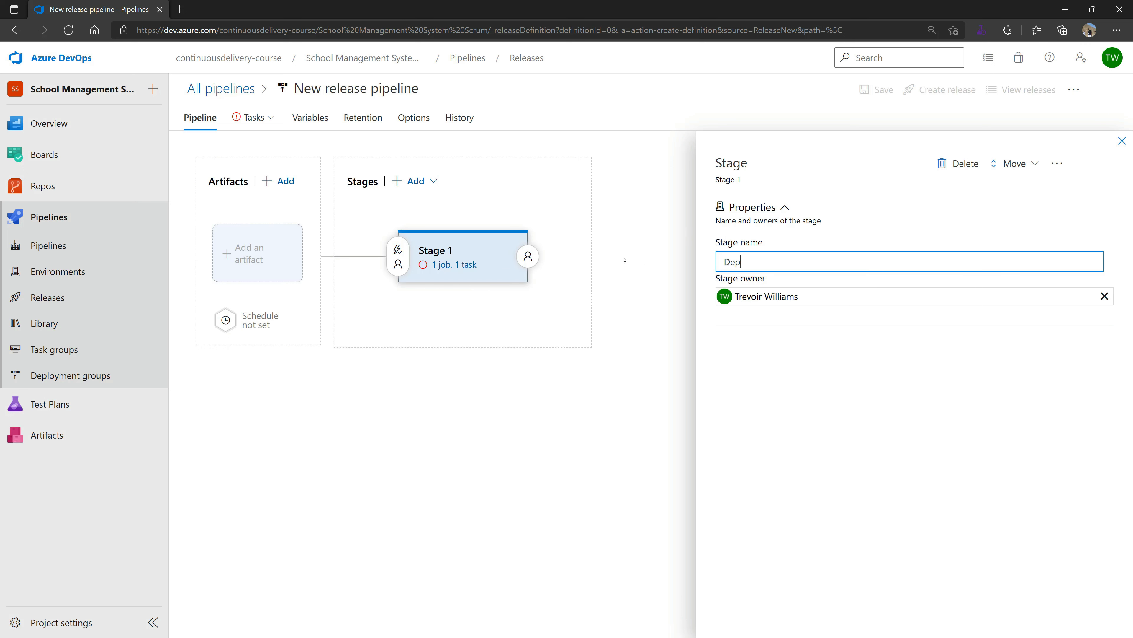
text(loy To Azure App Service)
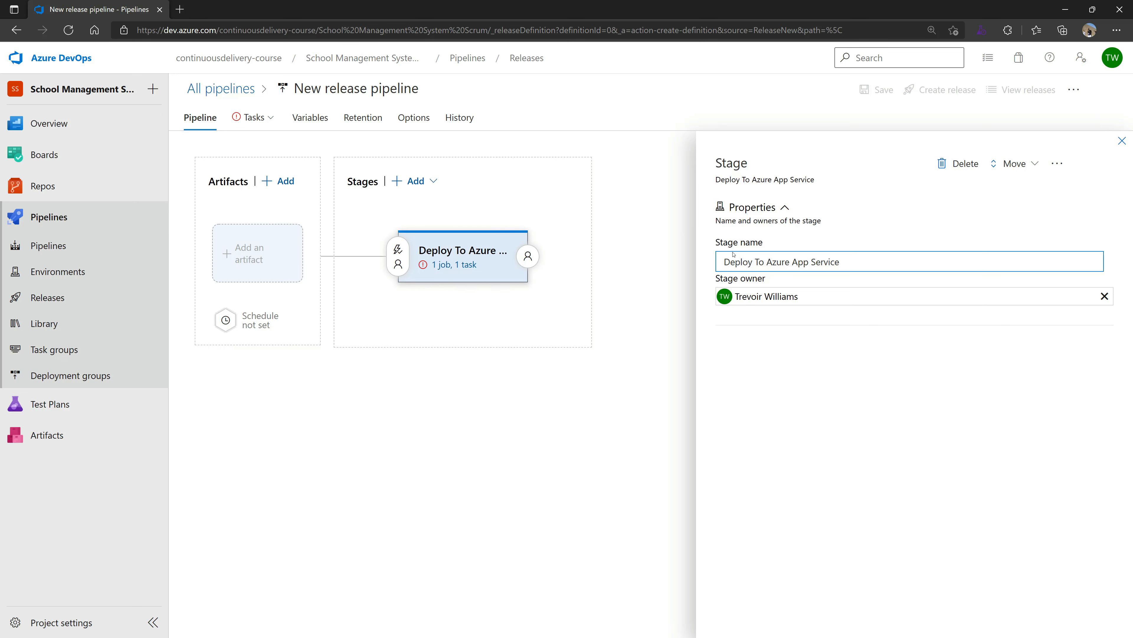
click(971, 227)
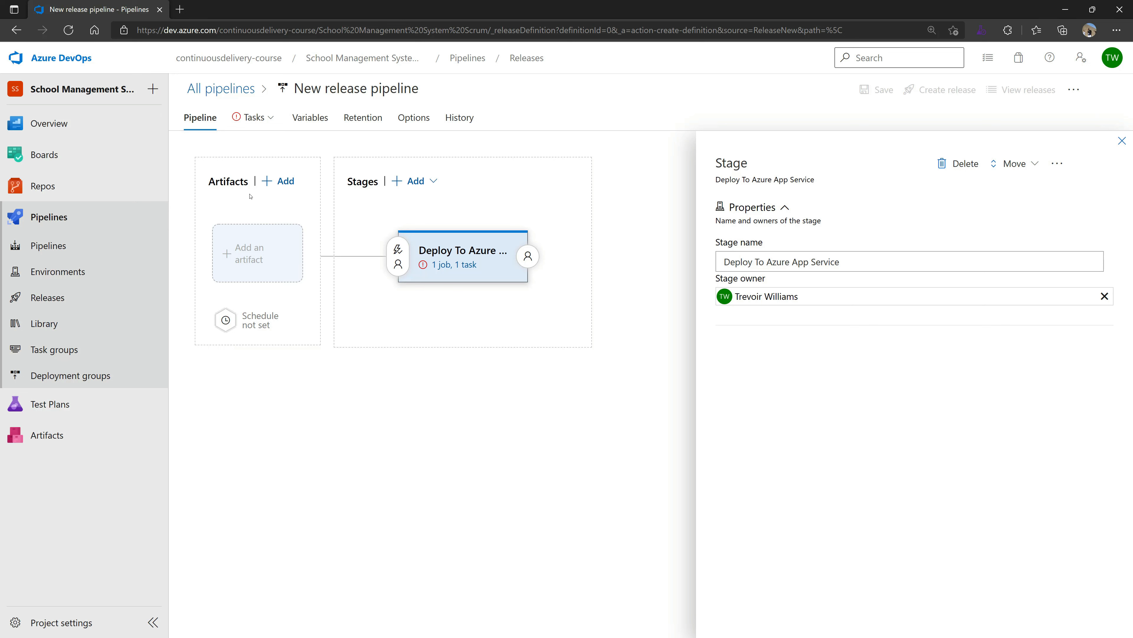
- Add a Build artifact to the release pipeline with the School Management System Scrum build pipeline as source and Latest as default version
click(251, 254)
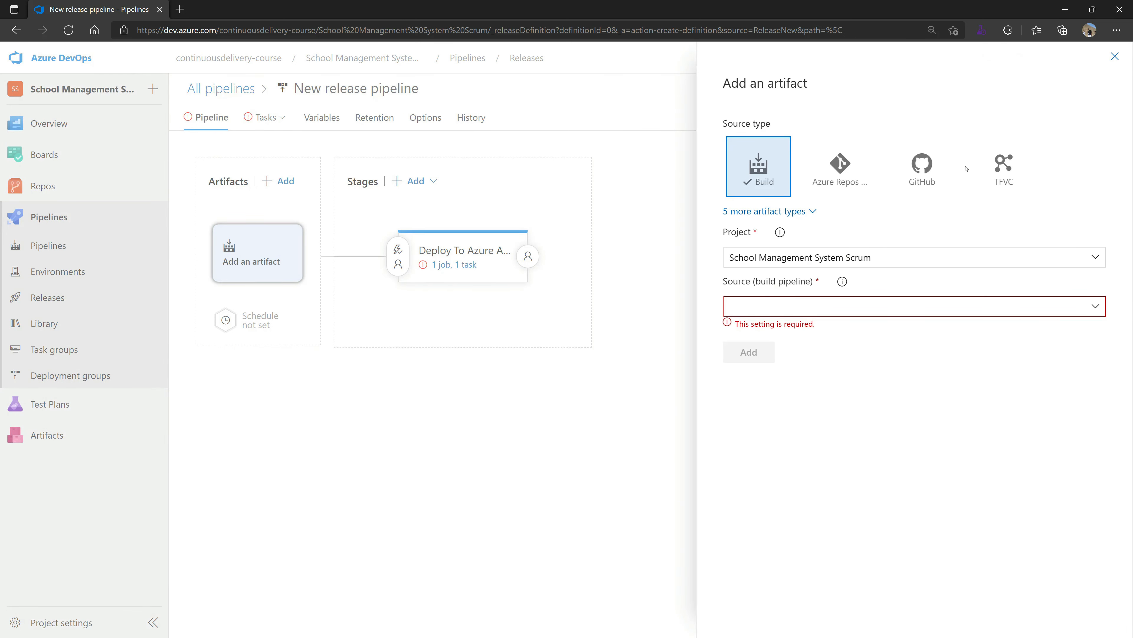
click(743, 210)
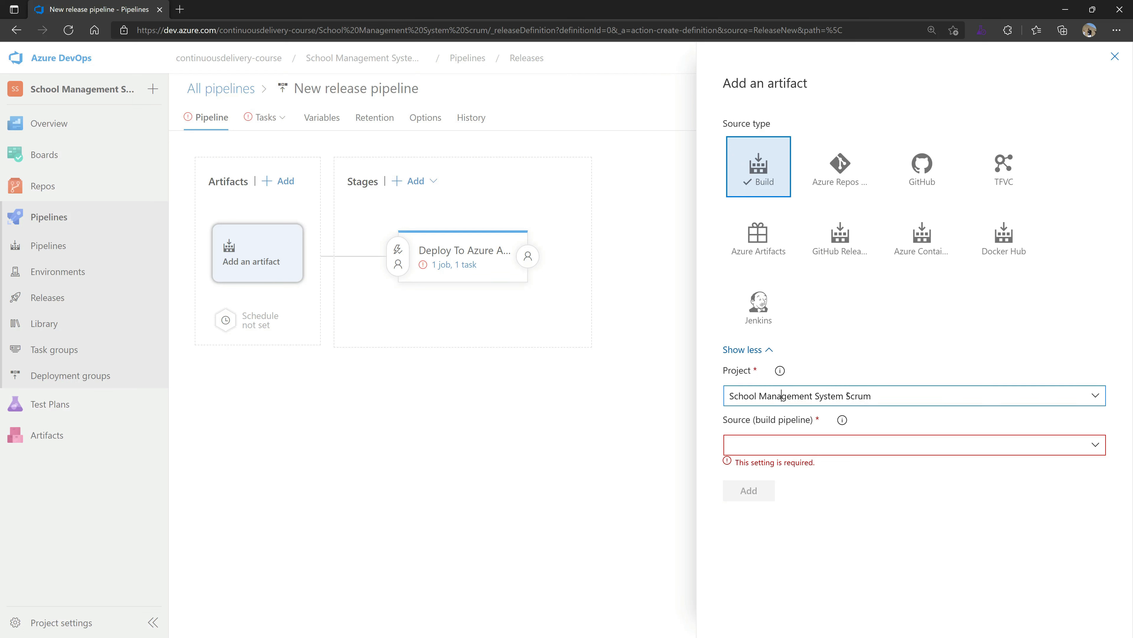
click(1102, 445)
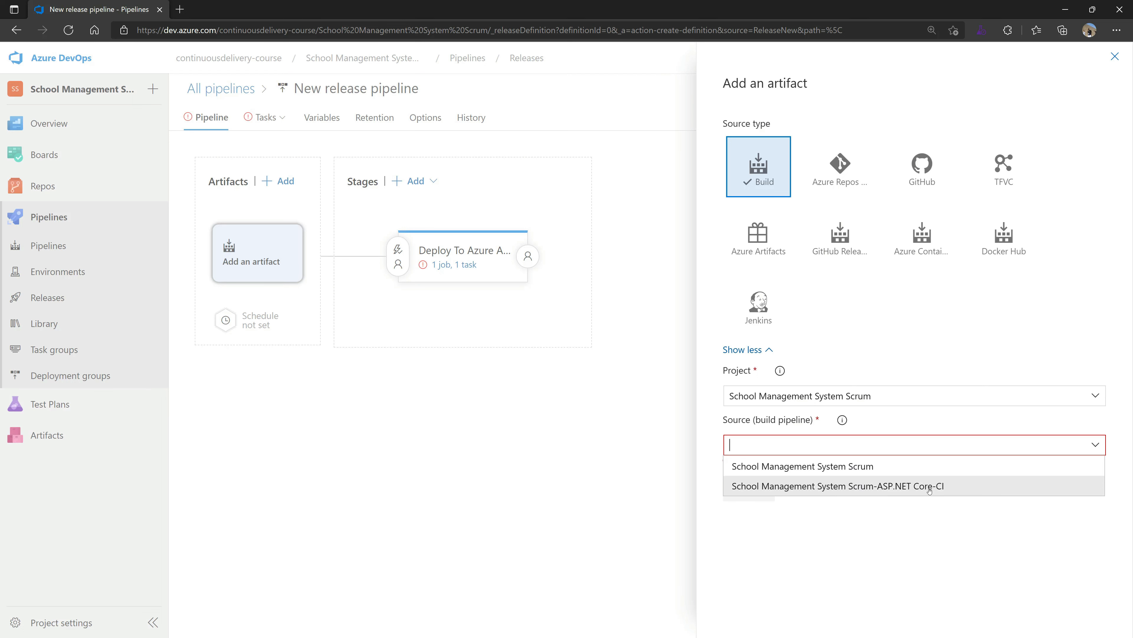
click(820, 467)
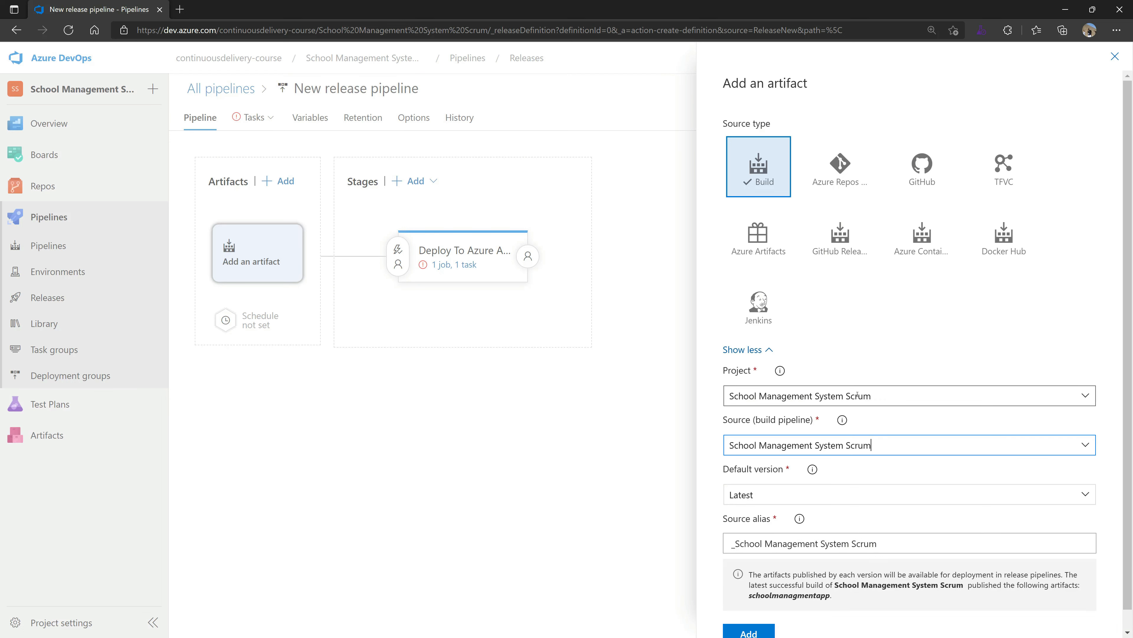
click(753, 496)
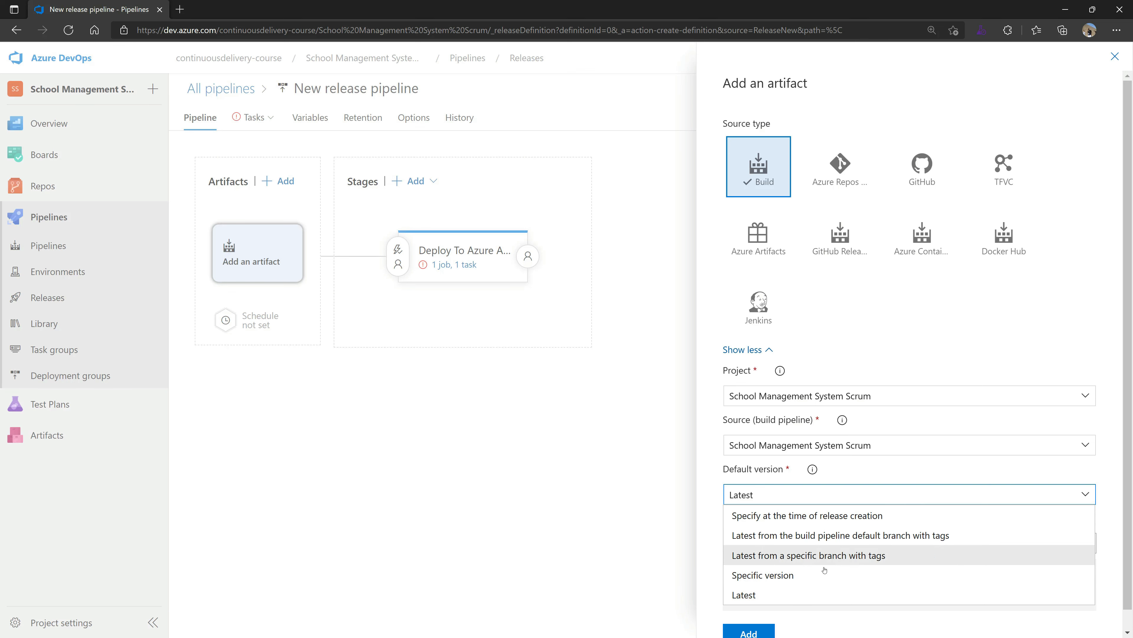
click(769, 594)
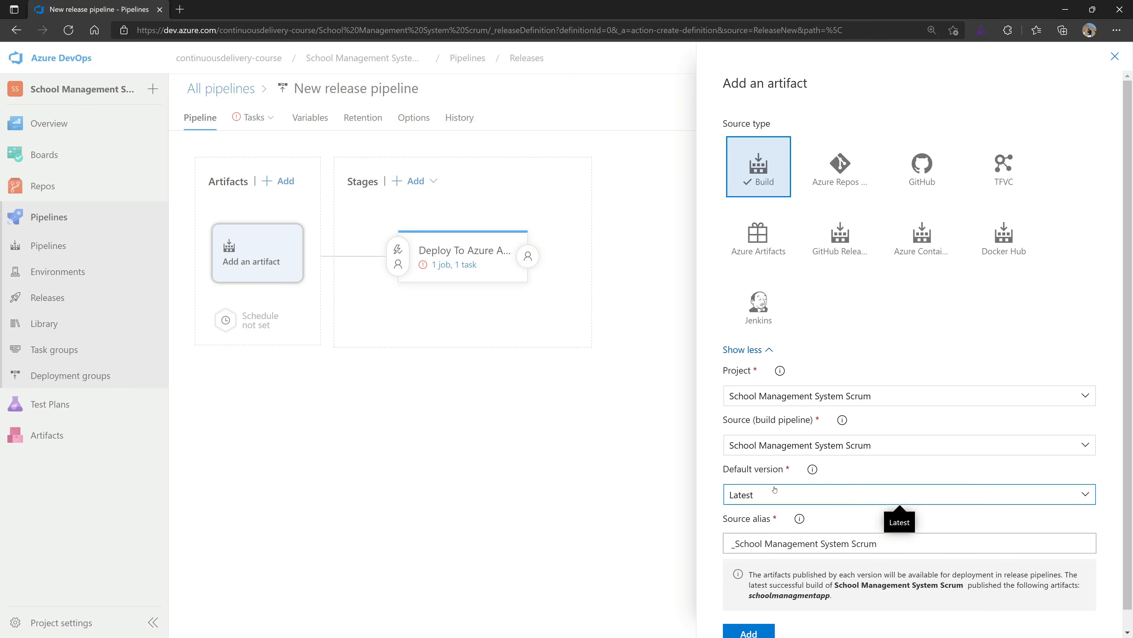
click(749, 632)
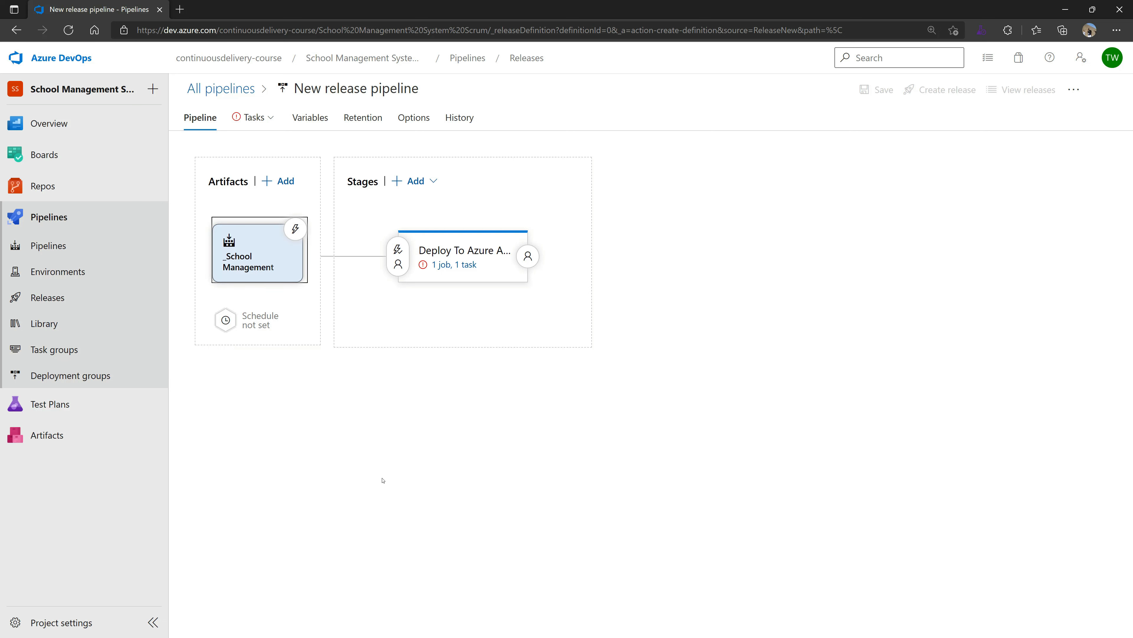
click(225, 321)
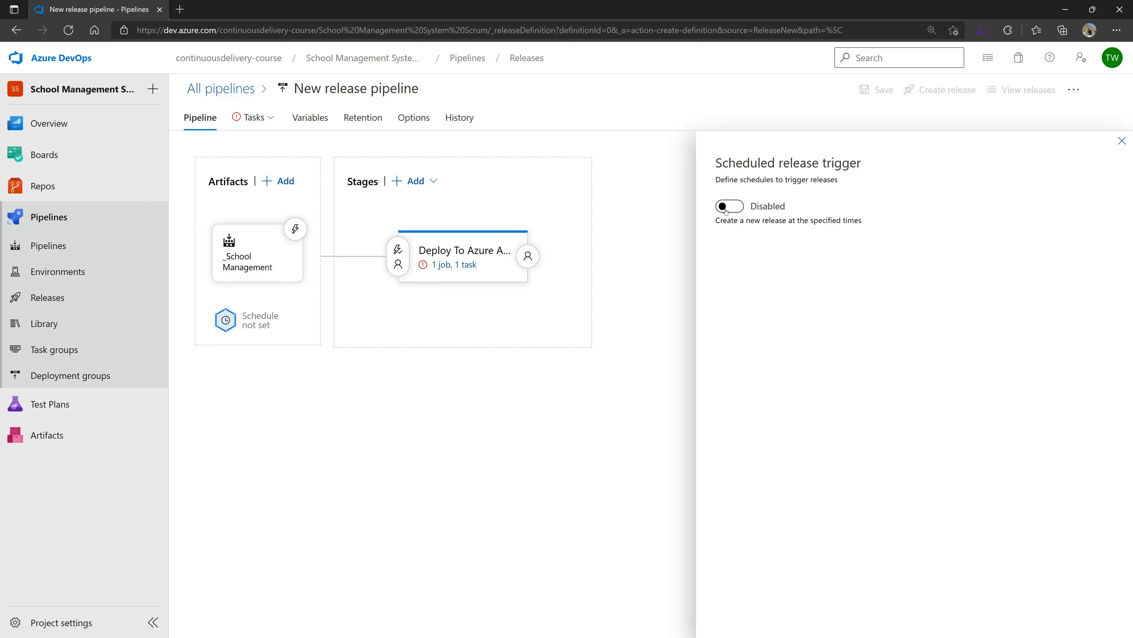
click(736, 205)
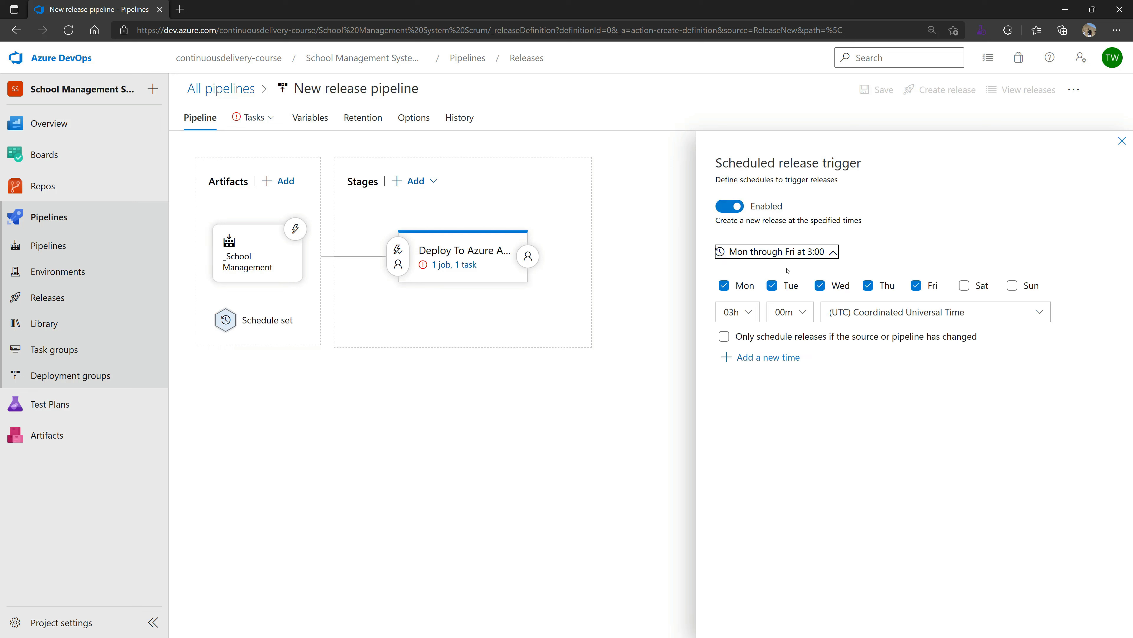
click(739, 208)
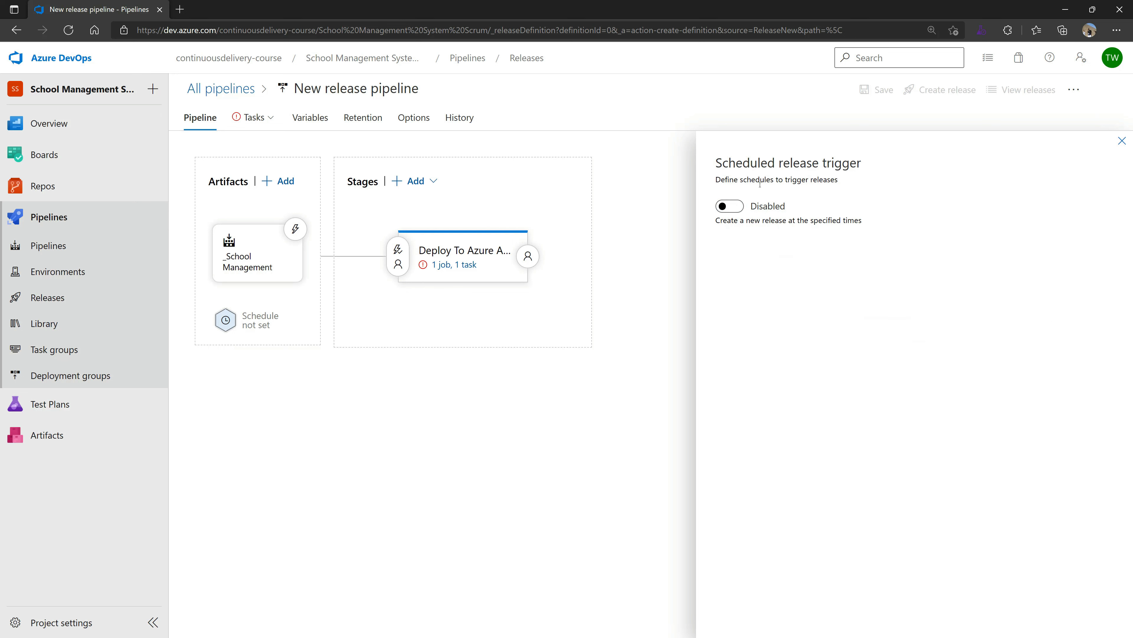
- Enable the continuous deployment trigger on the School Management System Scrum build artifact
click(296, 229)
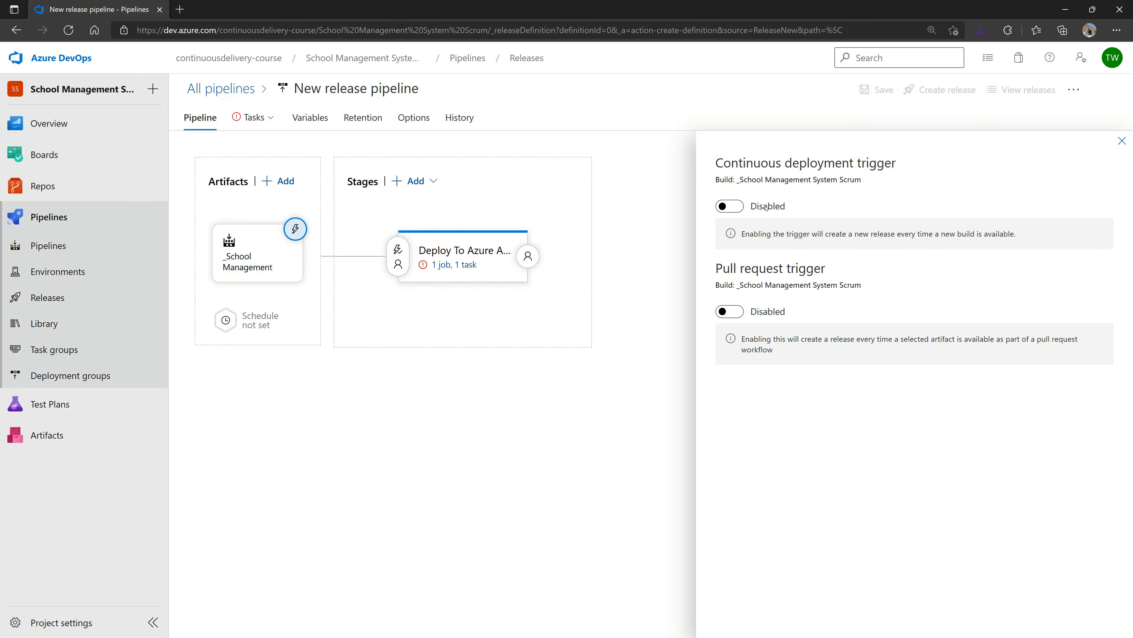
click(730, 206)
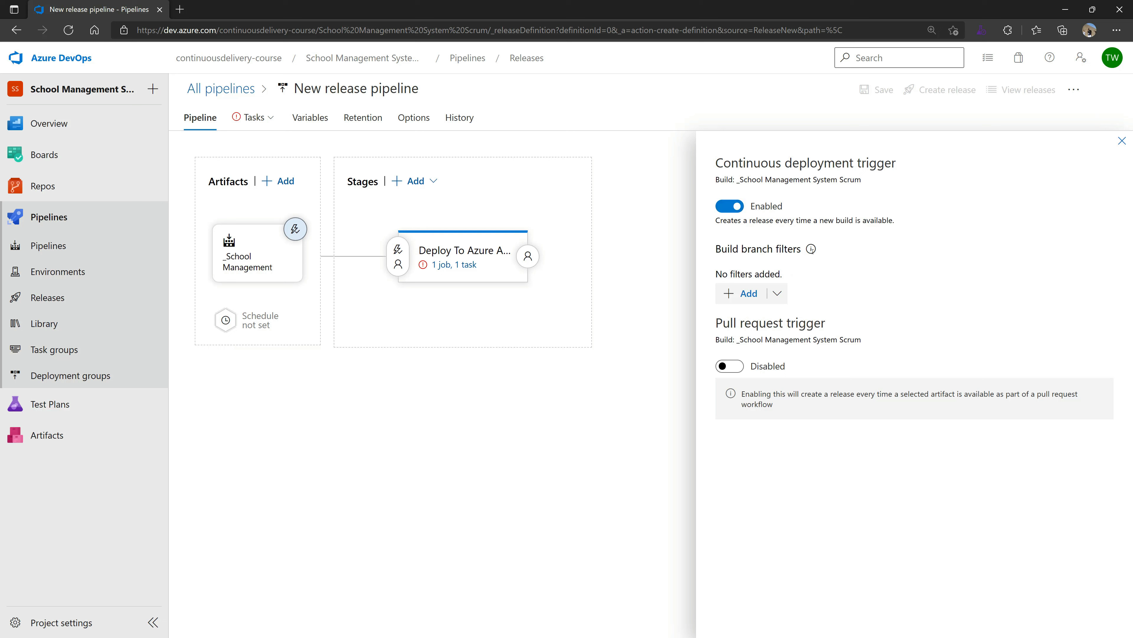
drag(731, 220, 802, 223)
click(830, 221)
drag(853, 221, 852, 222)
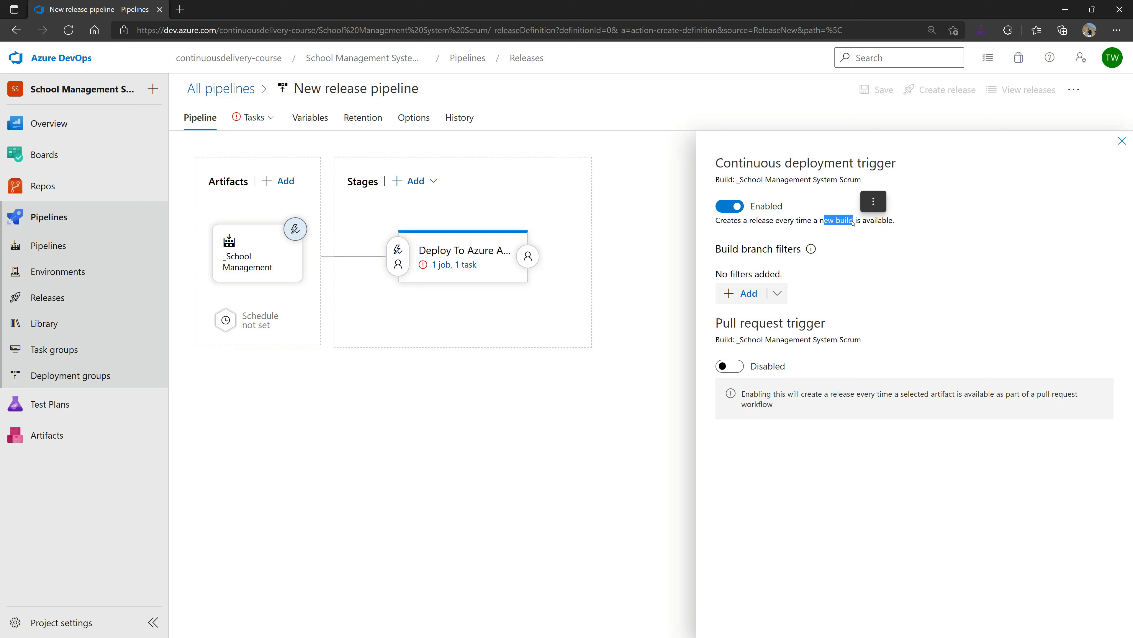
drag(716, 220, 937, 222)
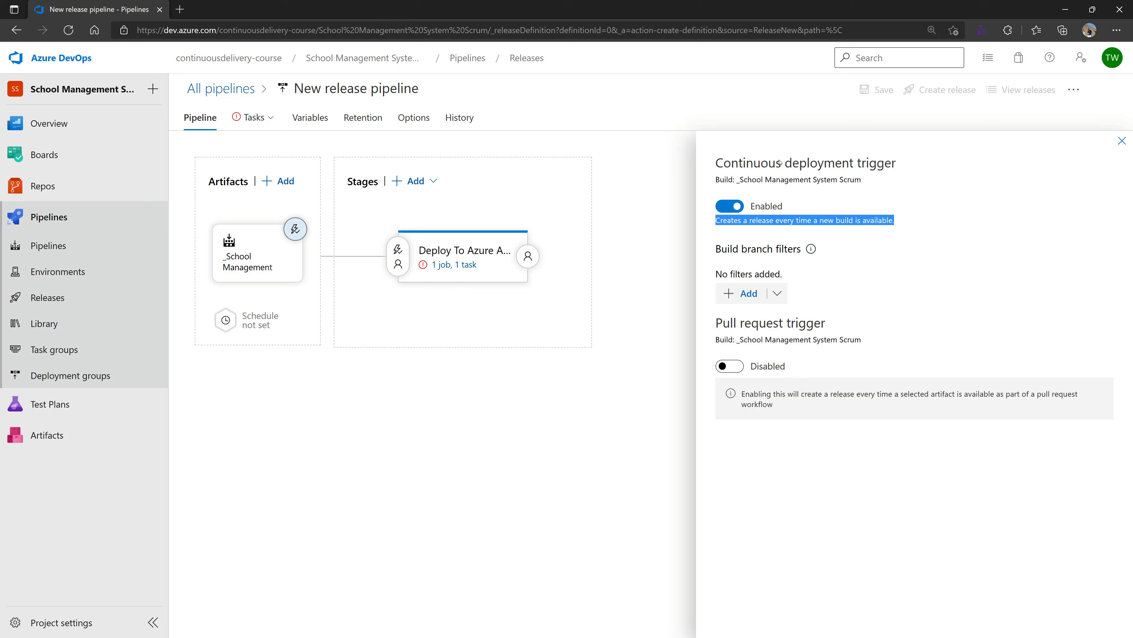
triple_click(798, 168)
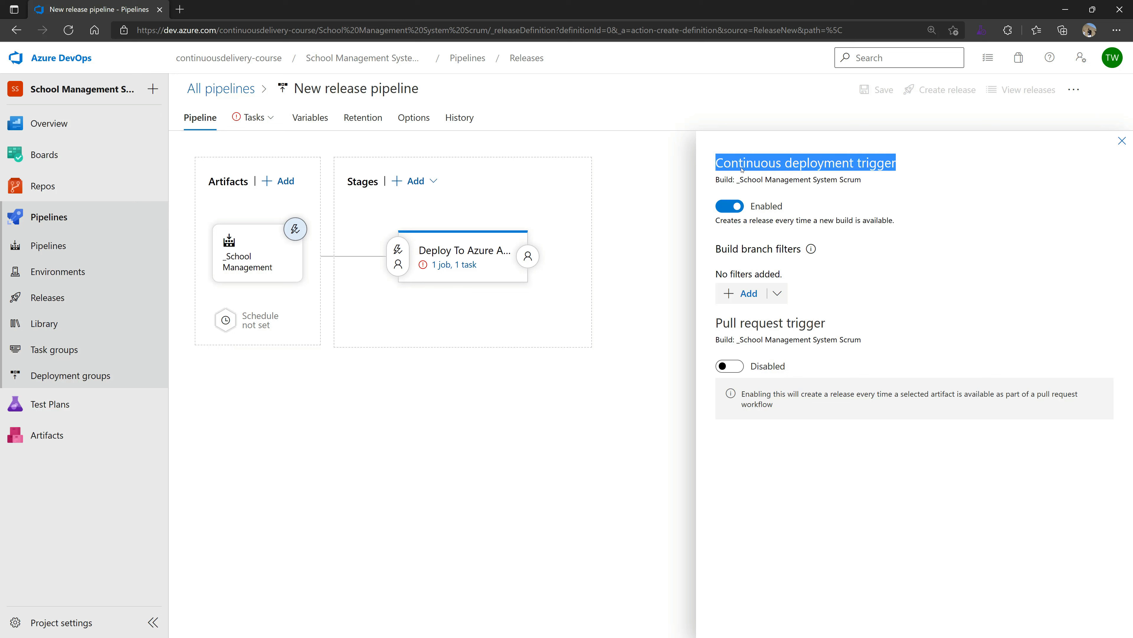
click(905, 167)
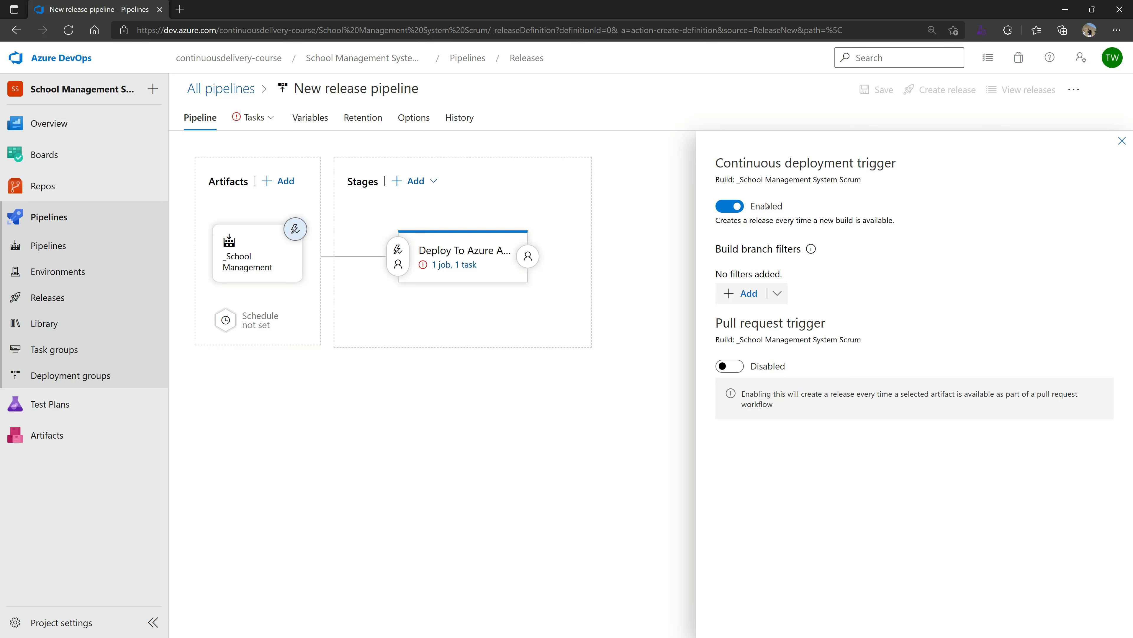
- Examine the pull request trigger's description alongside the continuous deployment trigger's, then close the trigger settings
drag(716, 323, 829, 323)
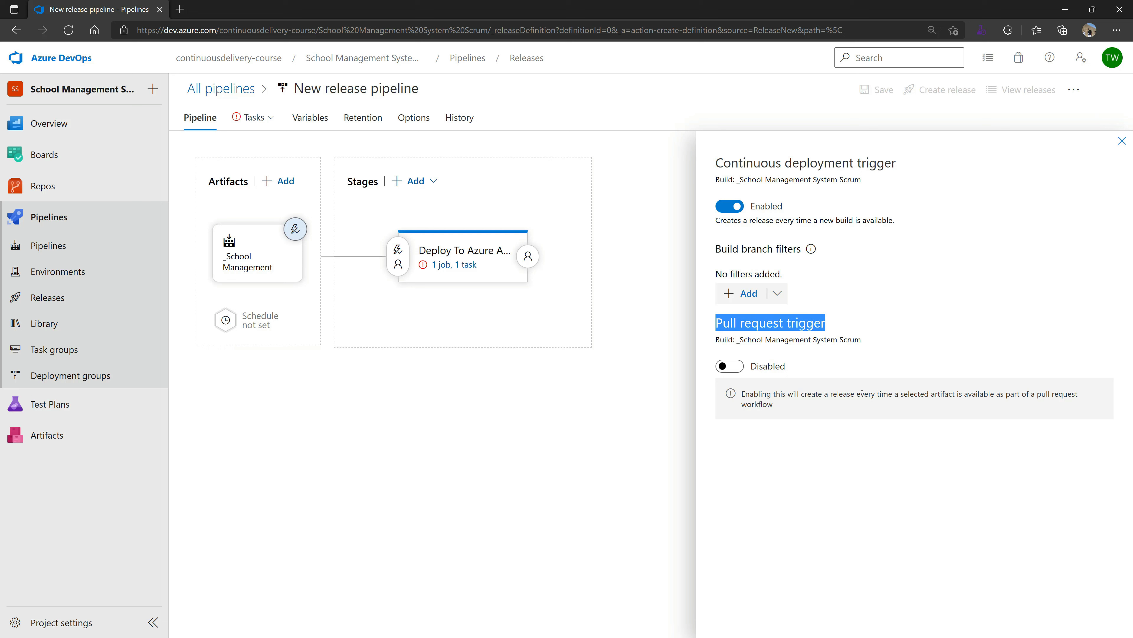
drag(842, 394, 854, 393)
double_click(918, 394)
double_click(942, 393)
drag(1004, 394, 1076, 415)
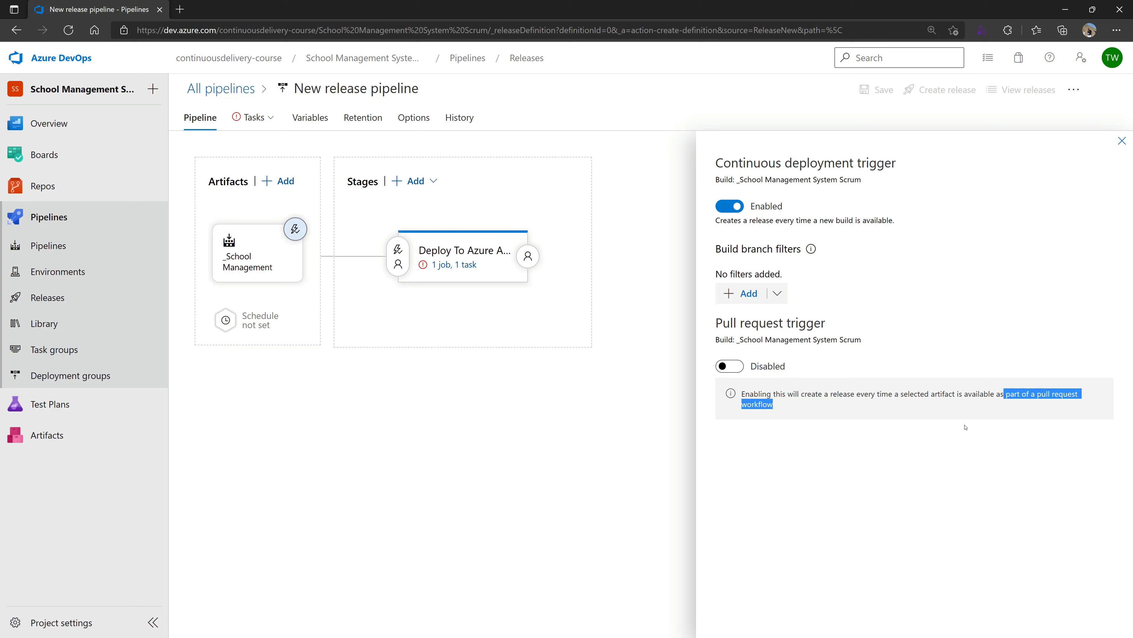
click(831, 394)
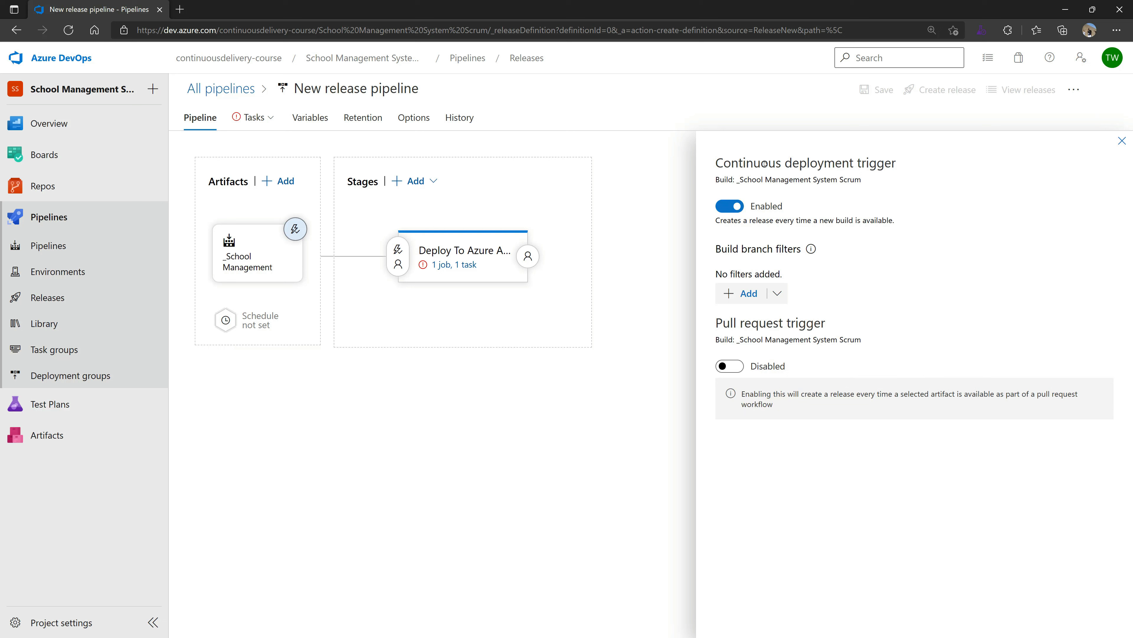
drag(712, 165, 885, 163)
drag(715, 219, 859, 220)
click(626, 420)
double_click(625, 420)
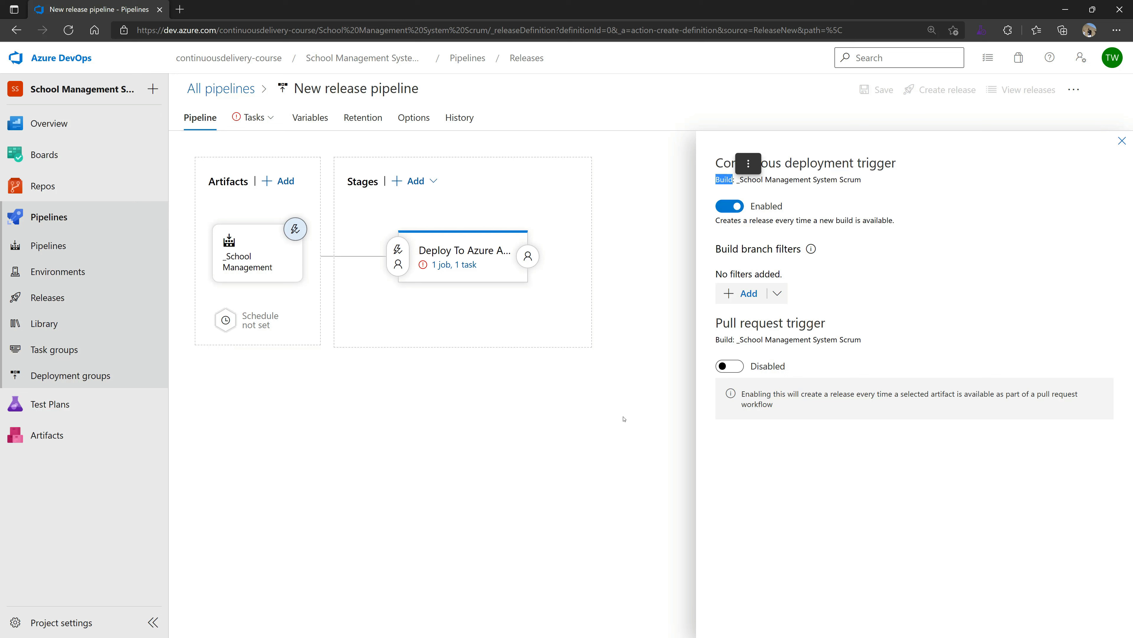
click(629, 438)
click(1121, 141)
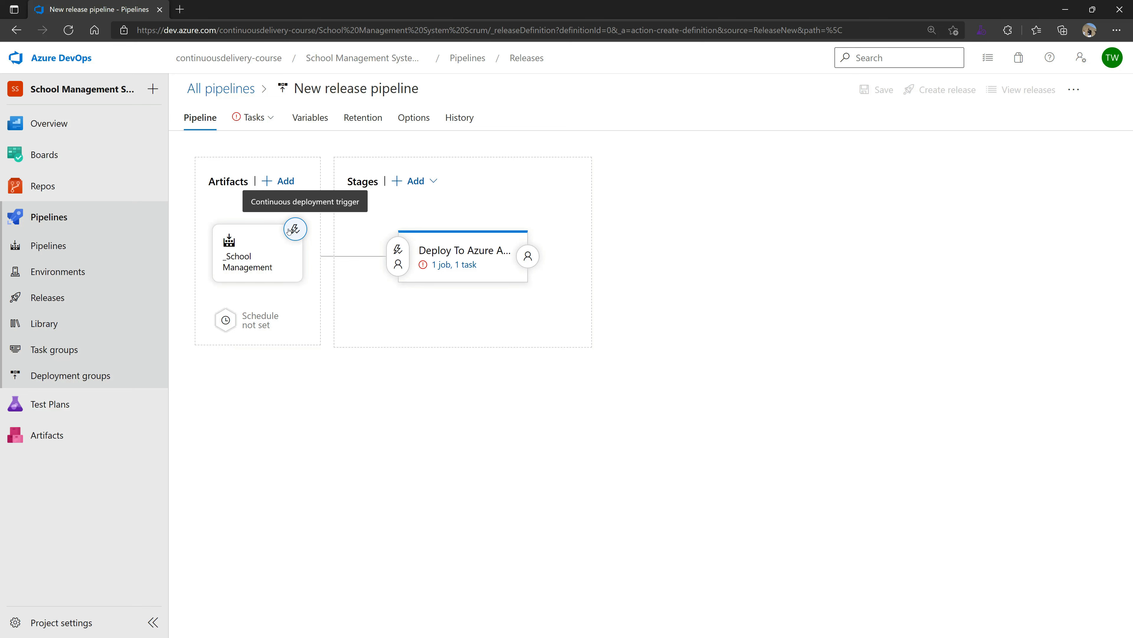
- In the Deploy To Azure App Service stage's tasks, choose the Pay-As-You-Go Dev/Test Azure subscription and authorize it
click(466, 250)
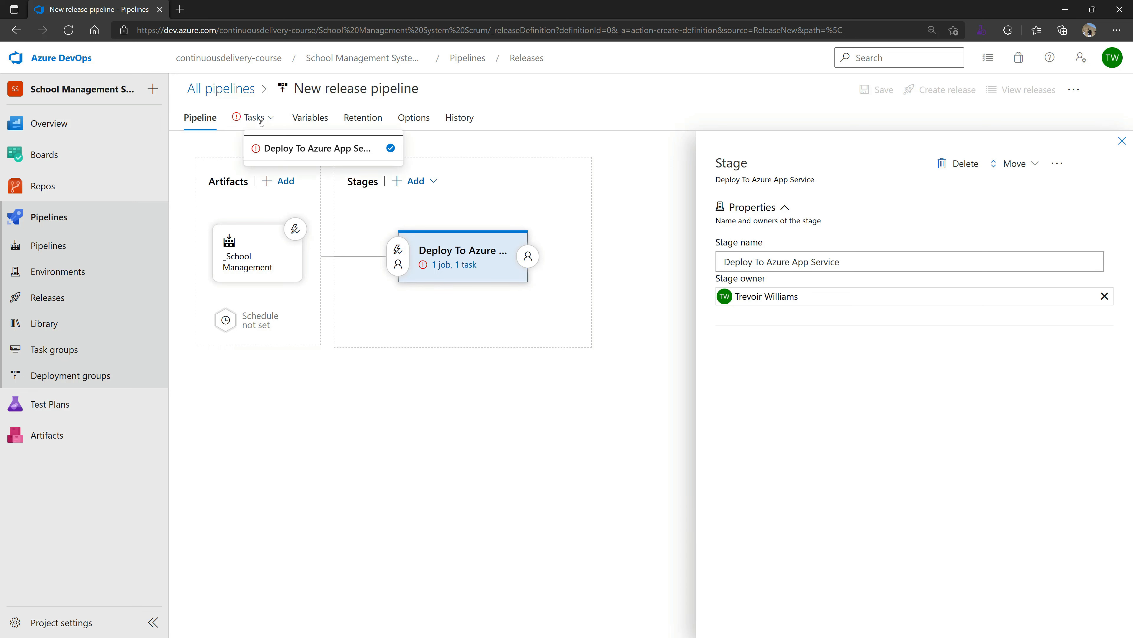
click(252, 117)
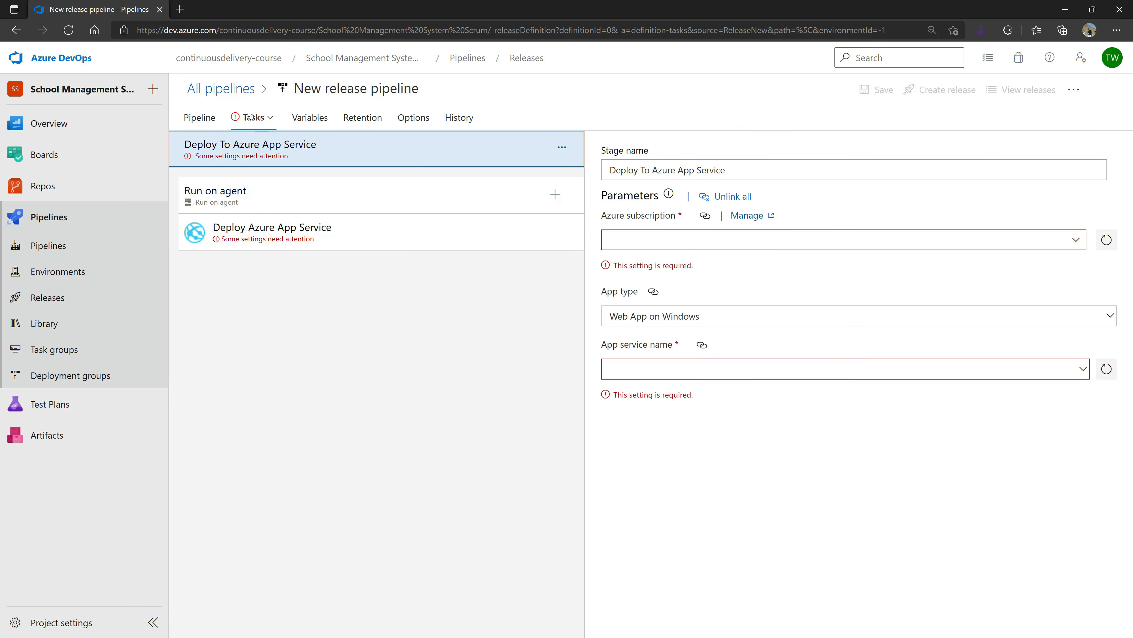
mouse_move(251, 121)
click(206, 159)
click(695, 238)
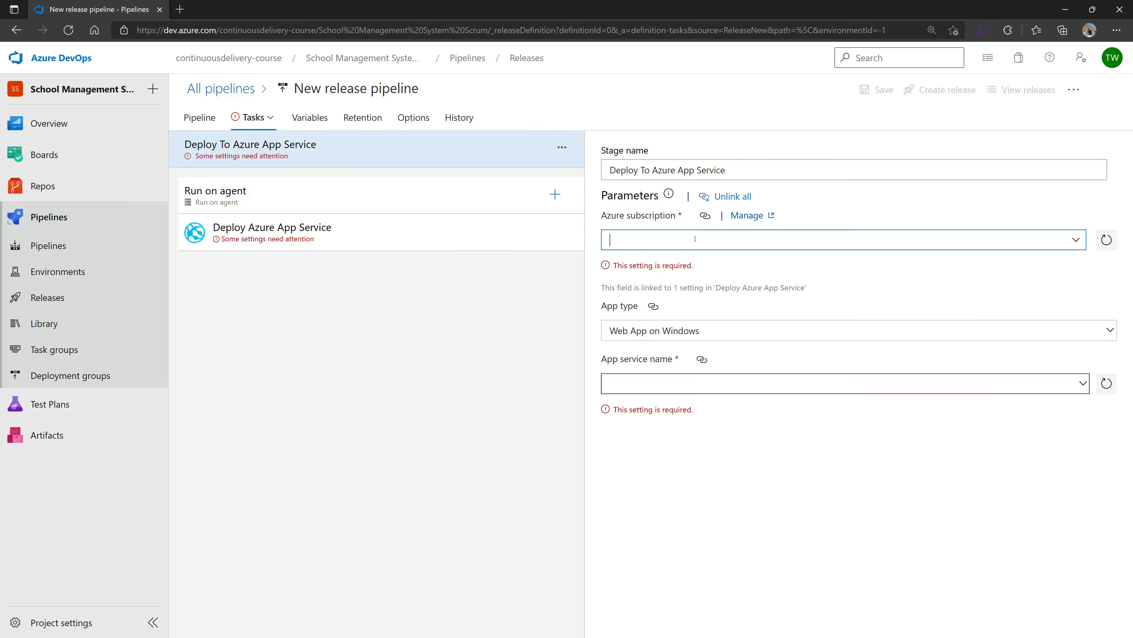
click(1076, 240)
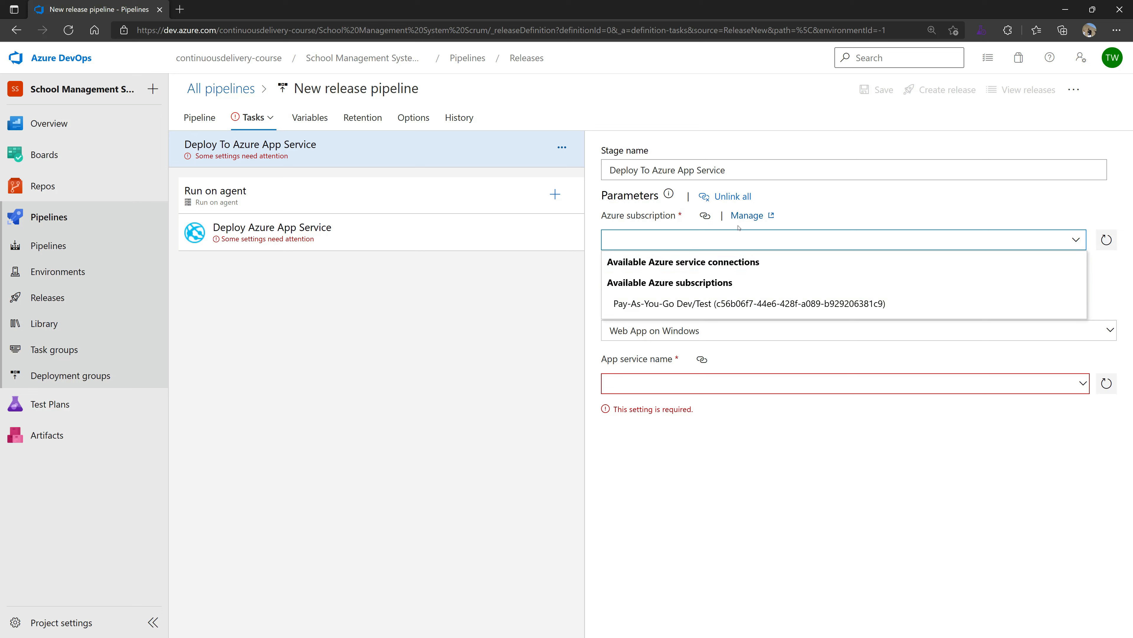
click(692, 304)
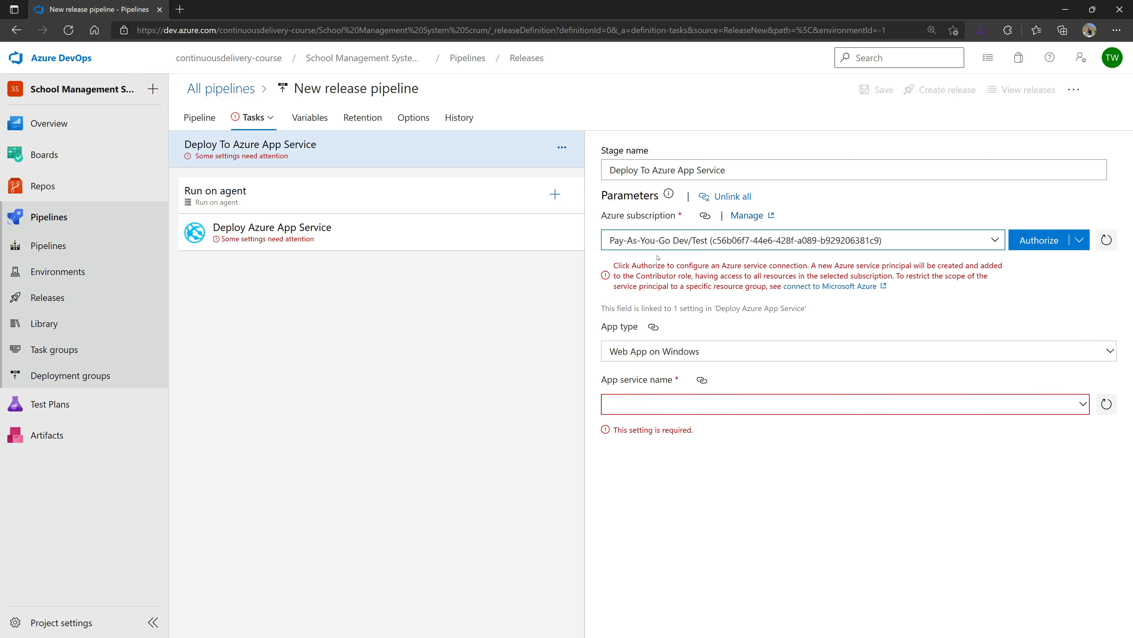
click(1039, 240)
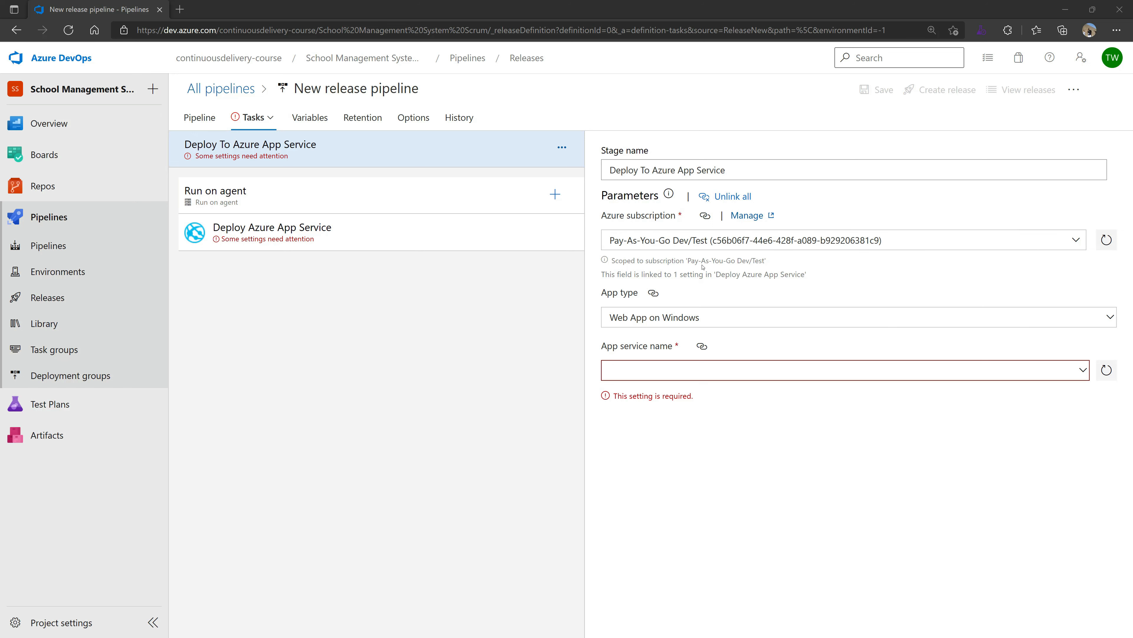
- Choose Web App on Windows as the app type and check which app services are available for the deployment
click(625, 320)
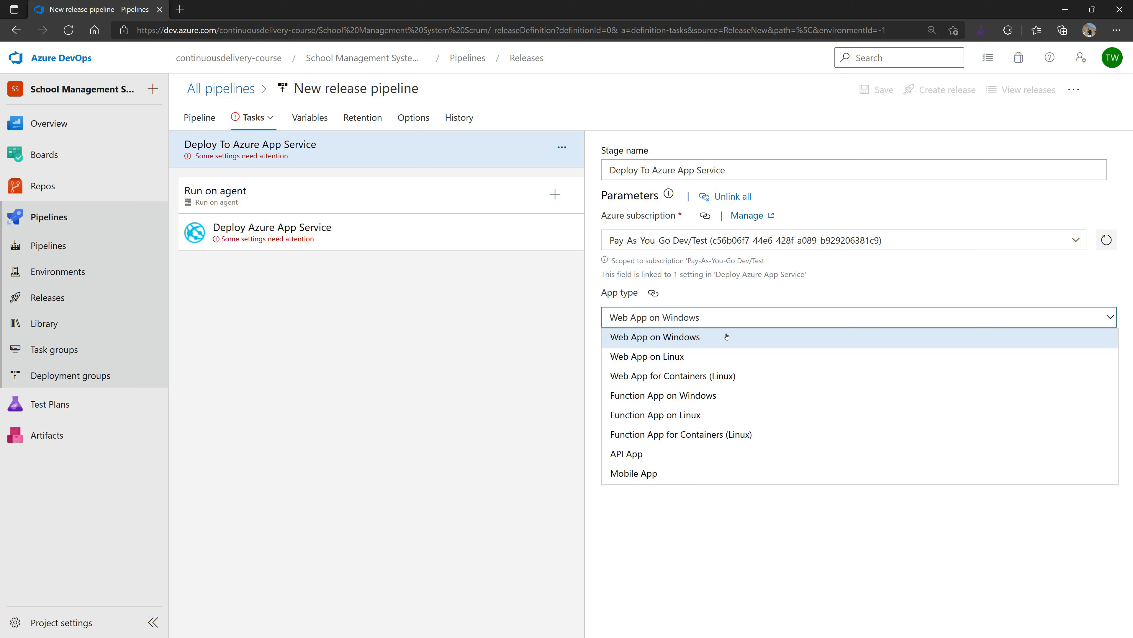
click(671, 337)
click(634, 361)
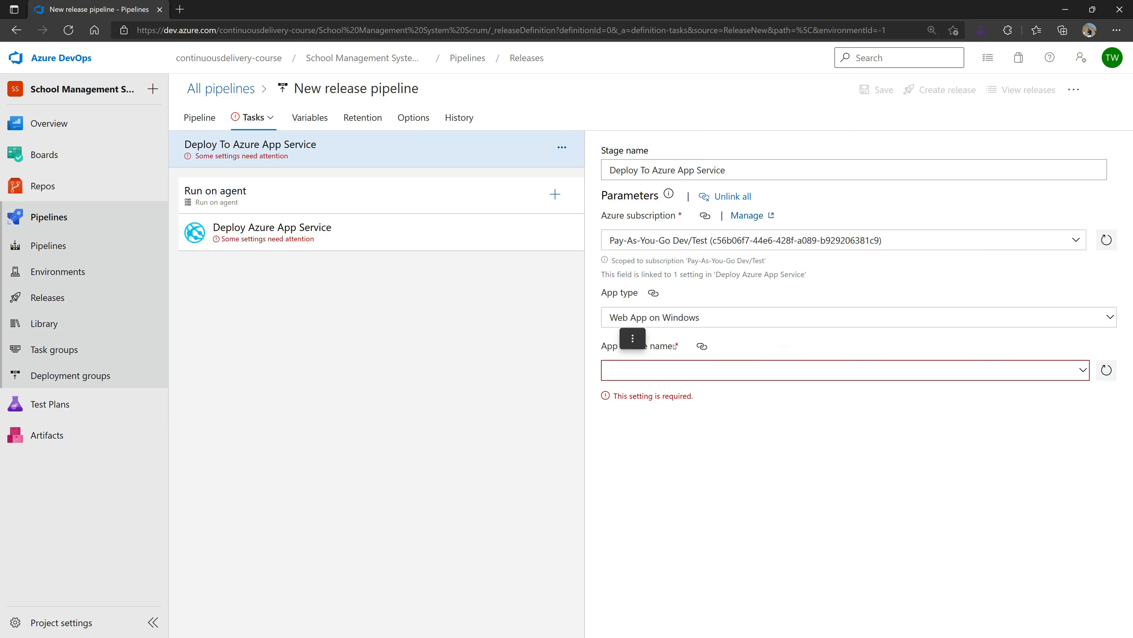
click(1082, 374)
click(1084, 373)
click(1084, 372)
click(1085, 372)
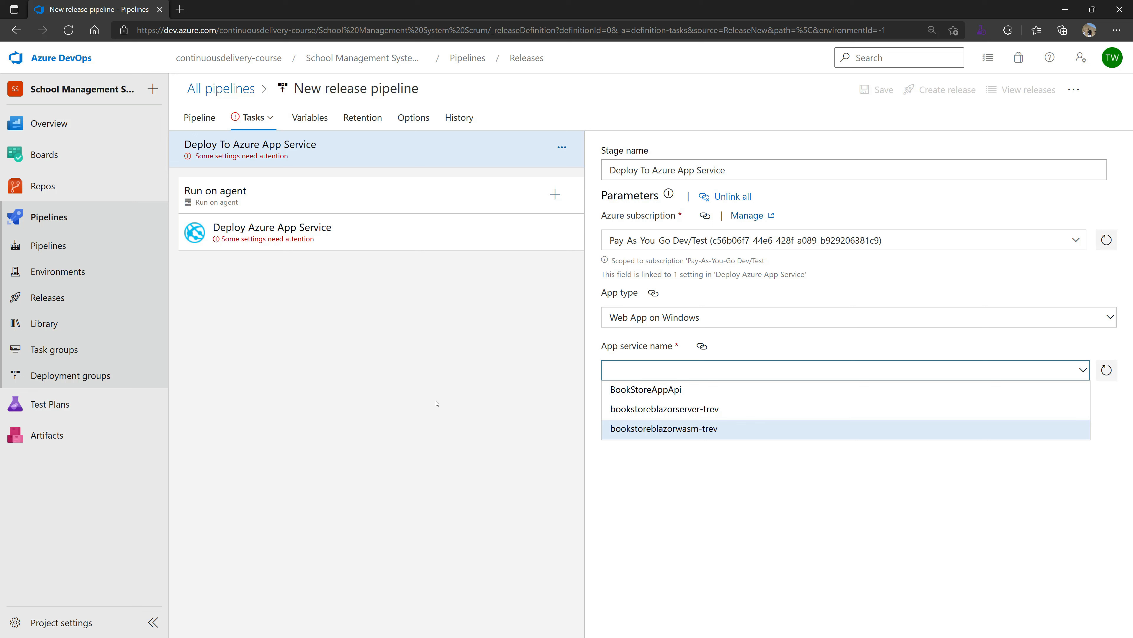
click(384, 425)
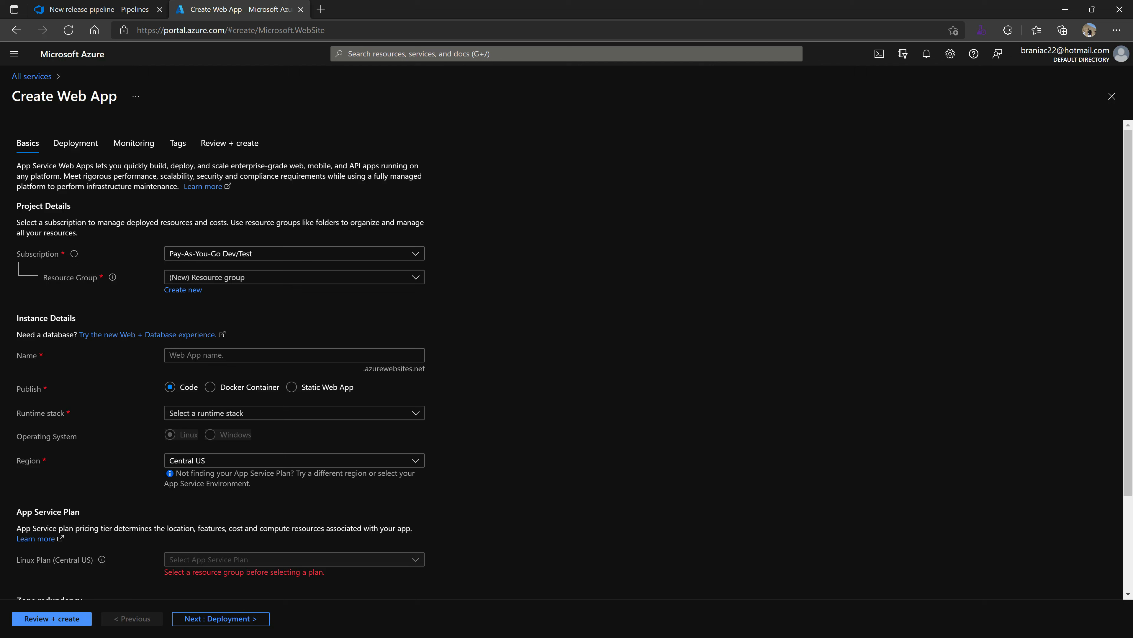
- In the Azure portal's Create Web App form, create a new resource group named schoolmgmt-demo
click(216, 278)
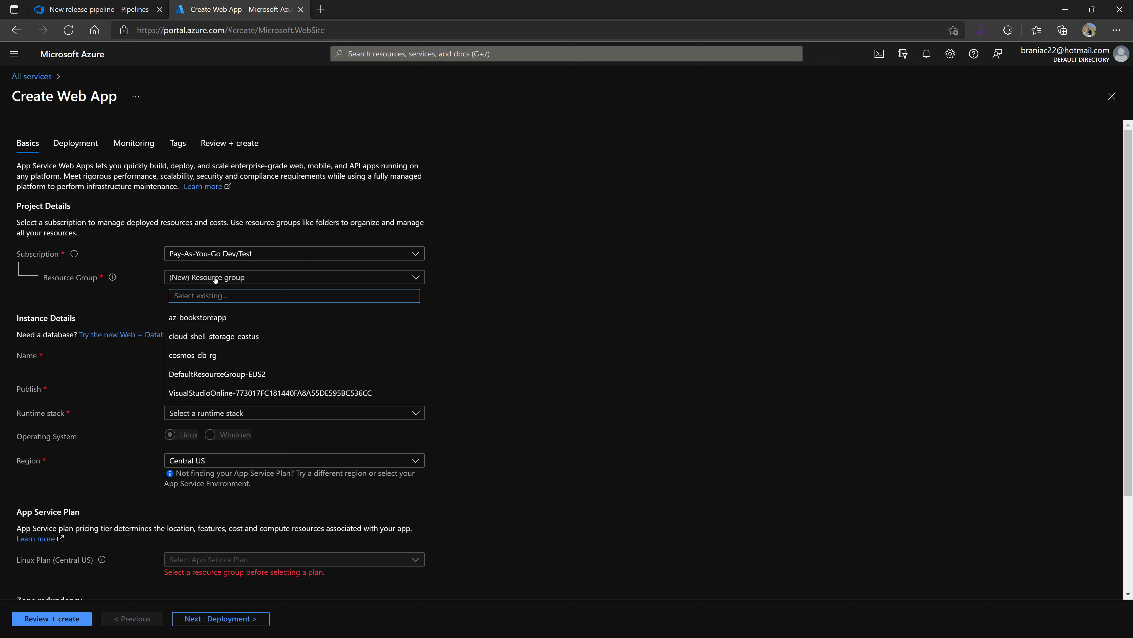
click(215, 278)
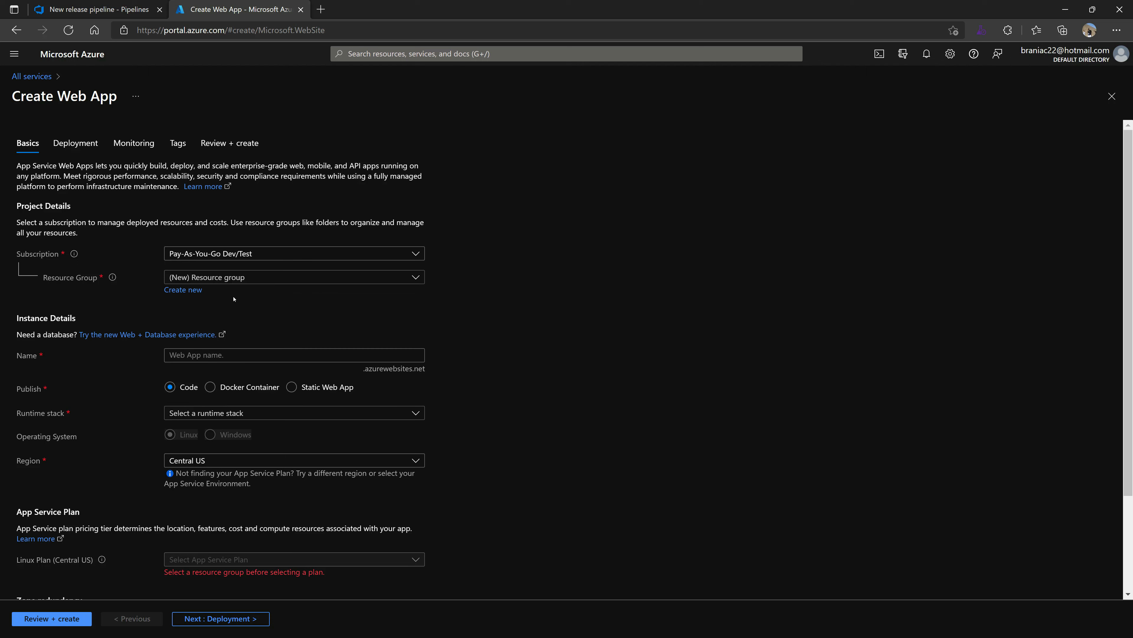
click(183, 289)
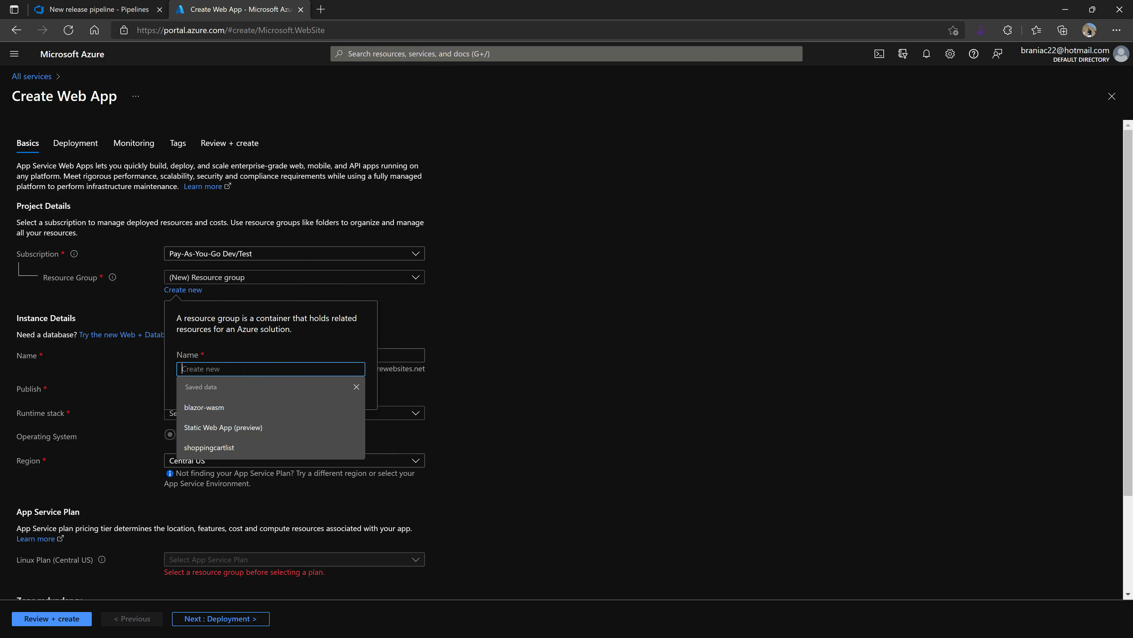
text(sch)
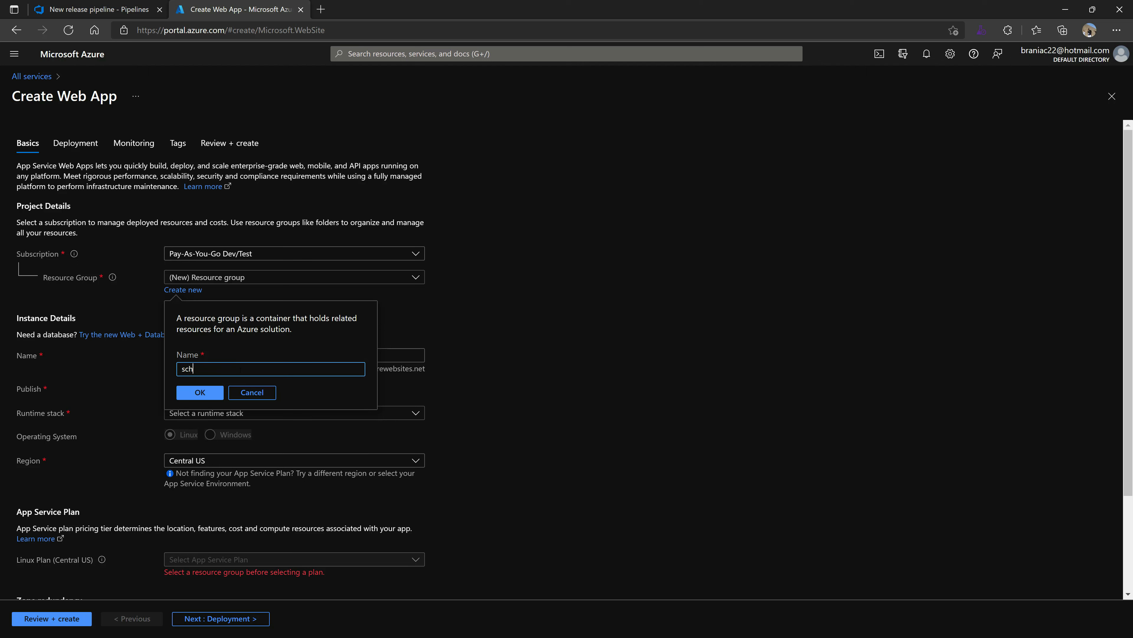
text(oolmgmt-demo)
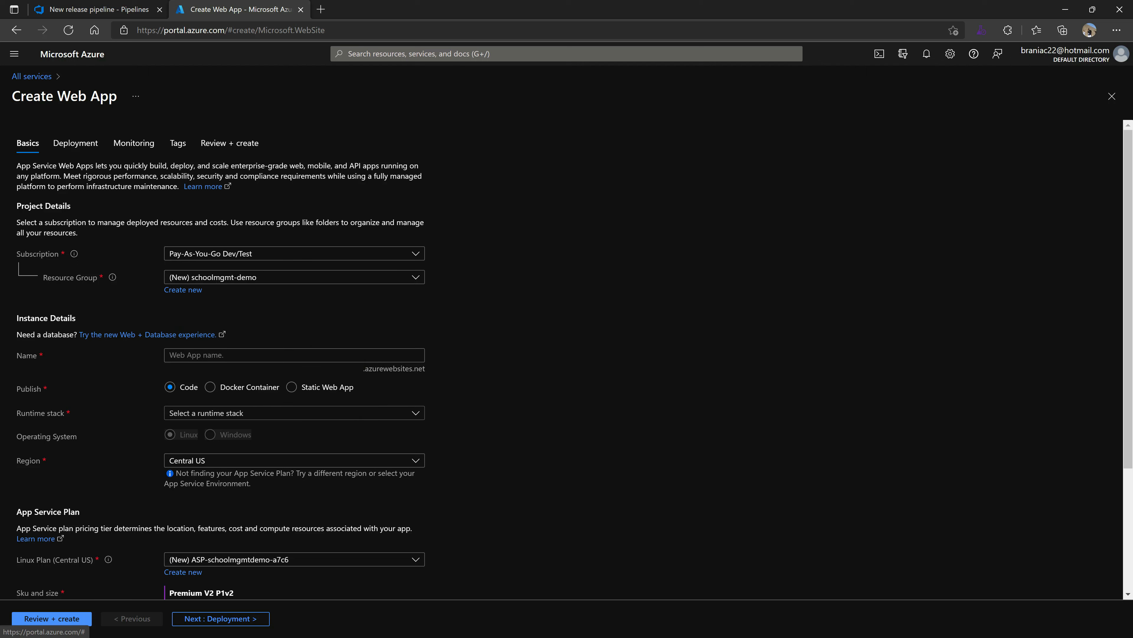
- Name the web app schoolmanagement-app and set its runtime stack to .NET 6 (LTS)
click(196, 355)
text(sc)
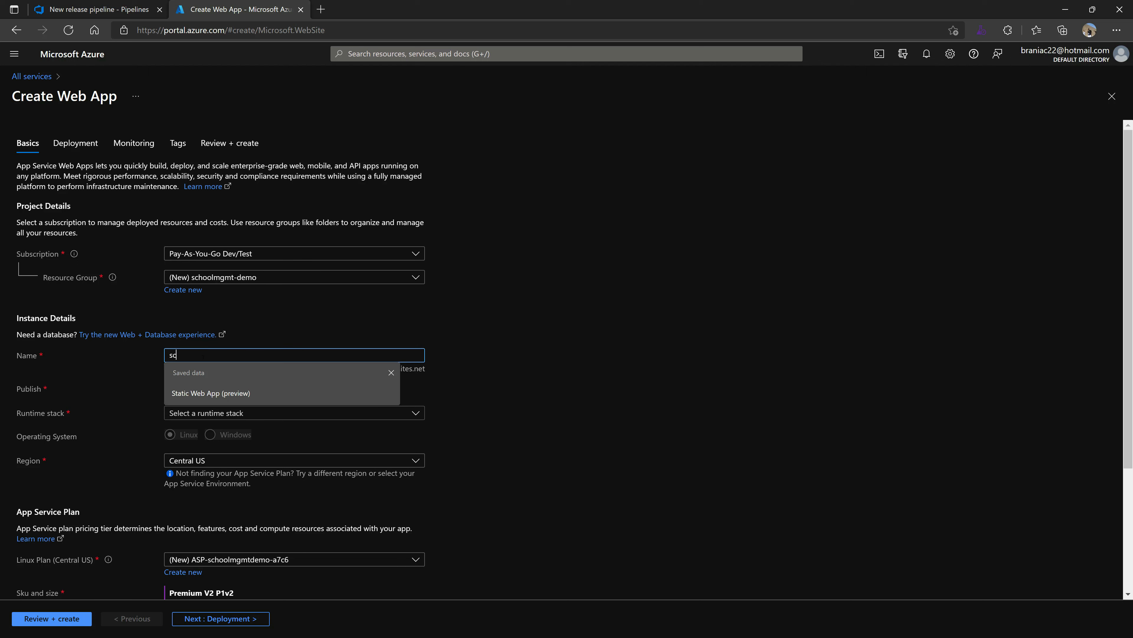
text(hoo,lanagement)
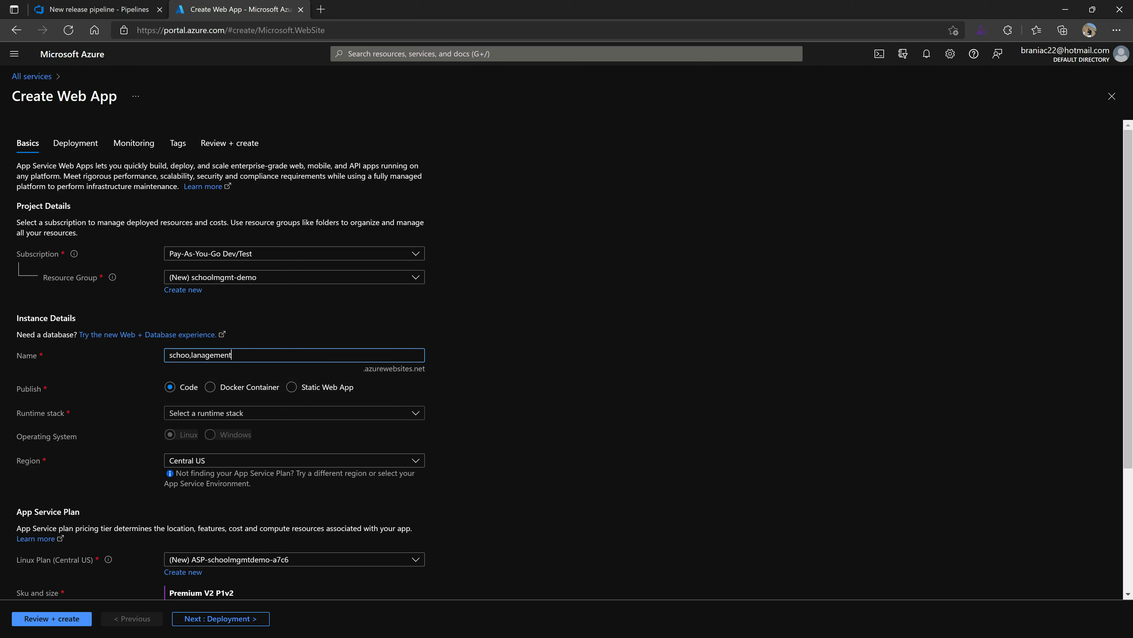
text(-app)
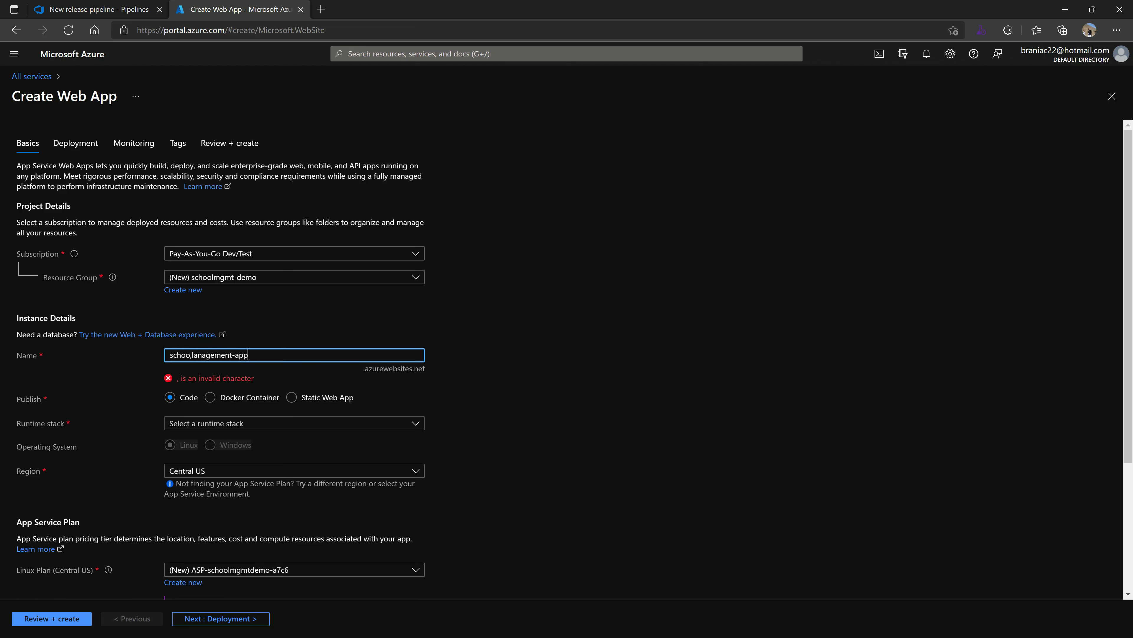
key(BackSpace)
key(BackSpace)
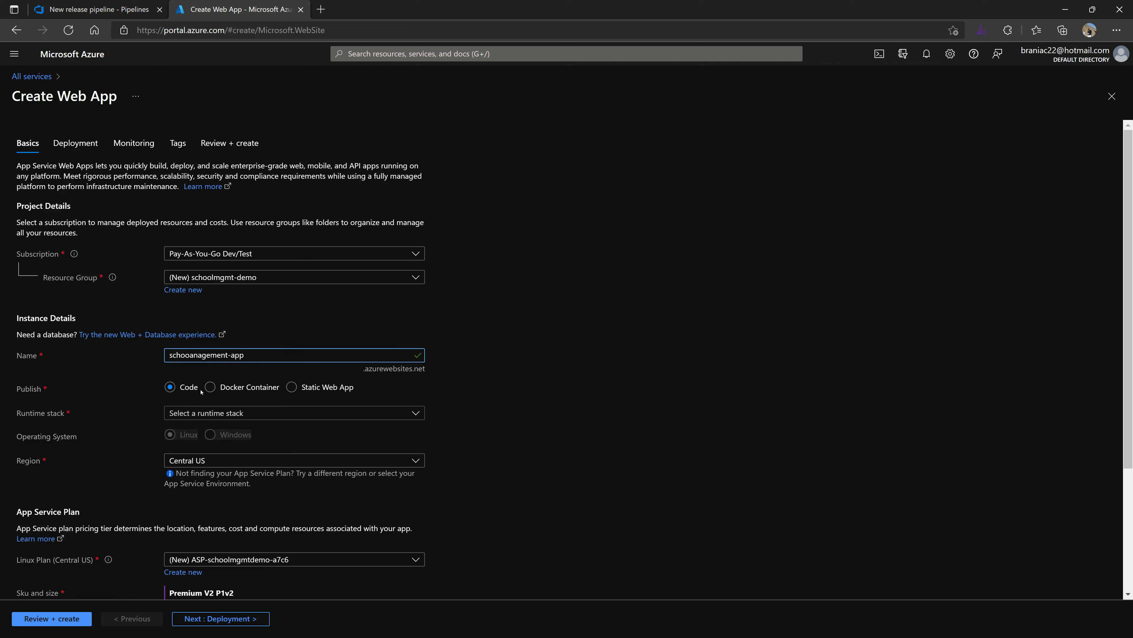
text(lm)
click(219, 416)
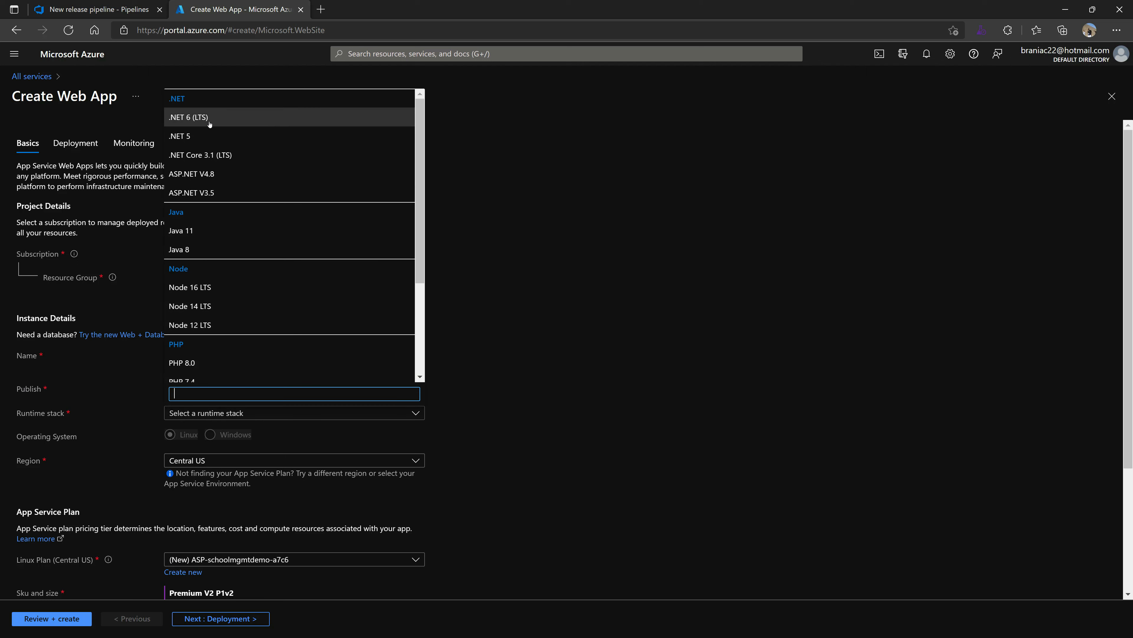
click(198, 117)
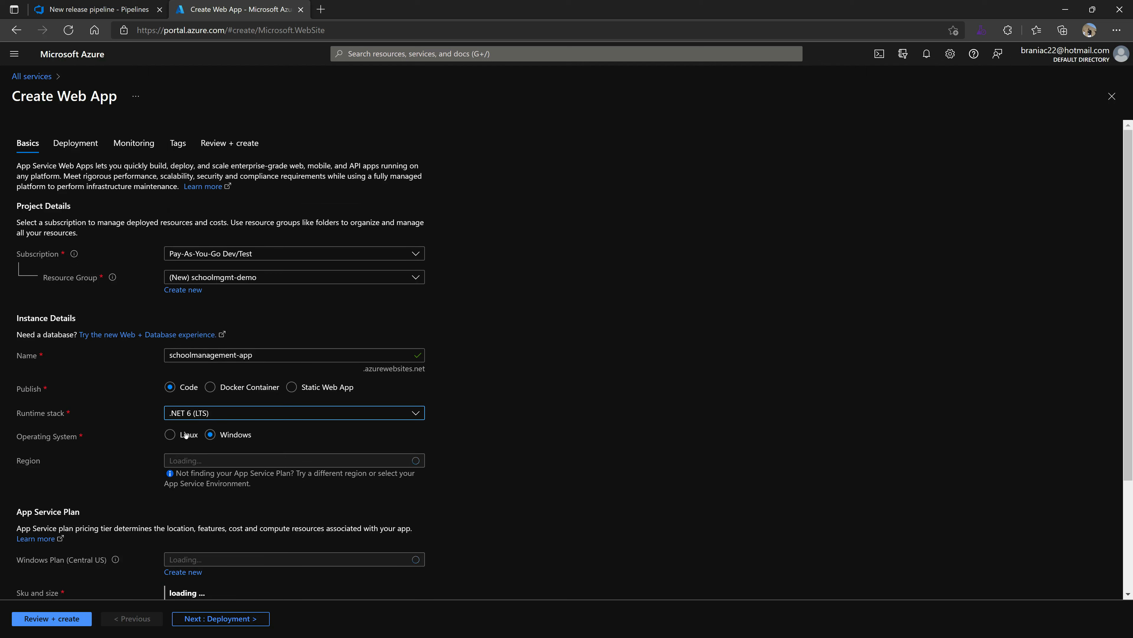
- Set the web app's region to East US 2 and check the pricing tier of the selected Windows plan
click(223, 460)
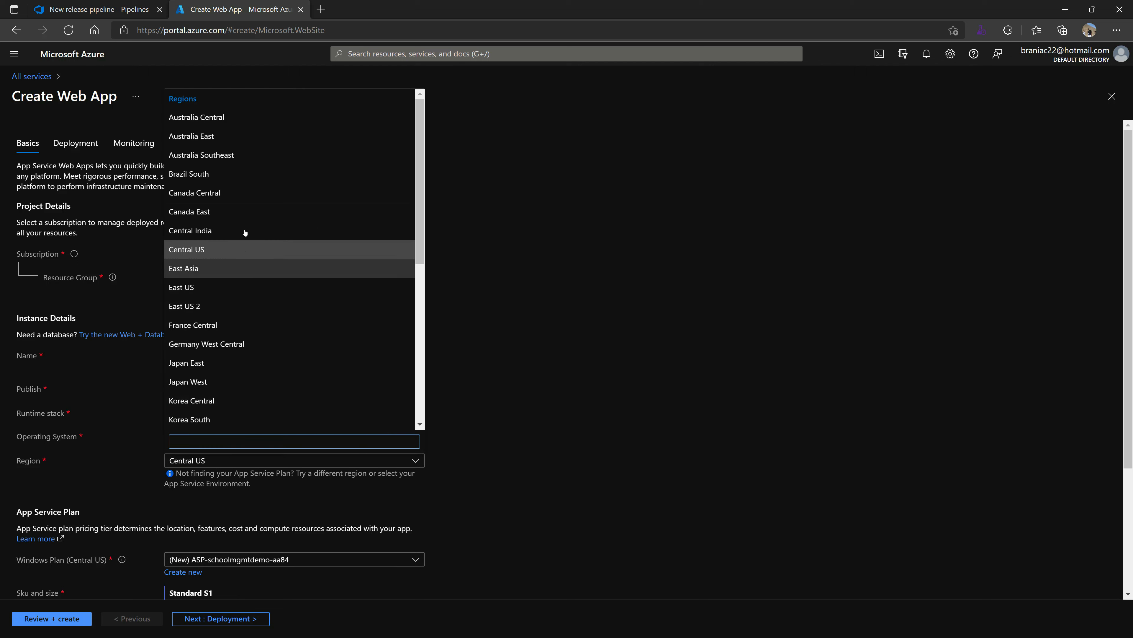
click(261, 306)
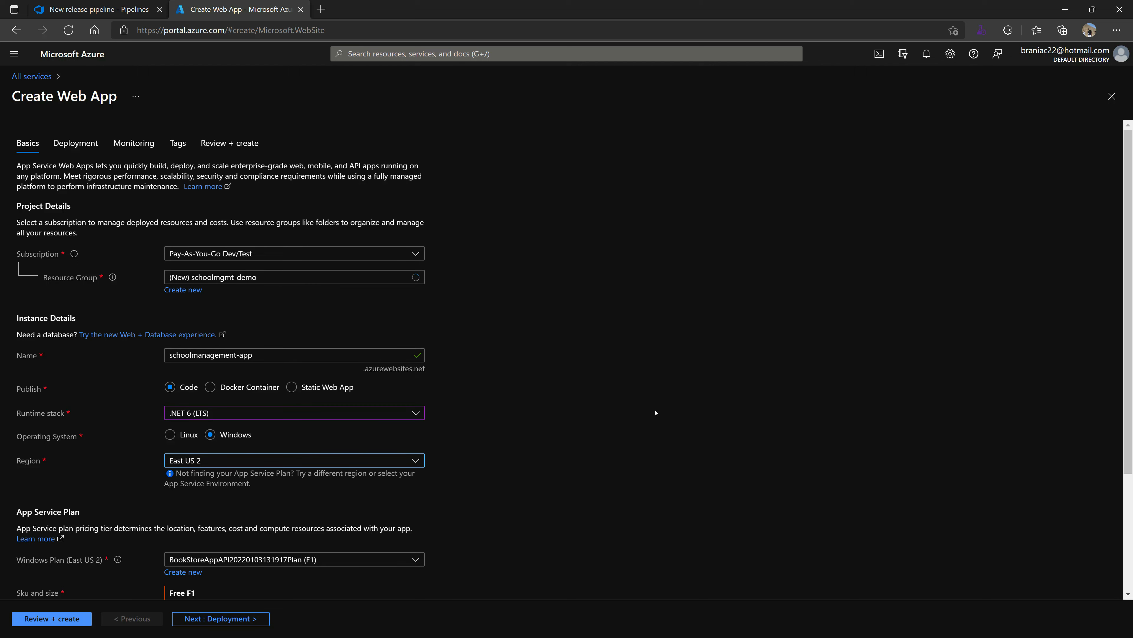
scroll(655, 412, down, 3)
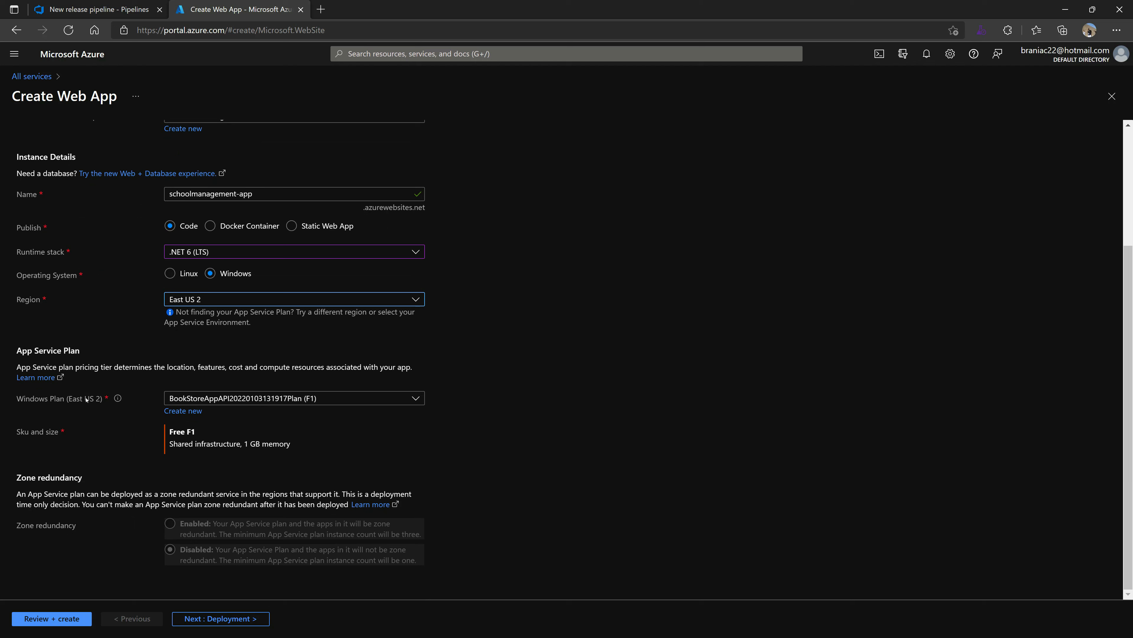
drag(170, 432, 291, 444)
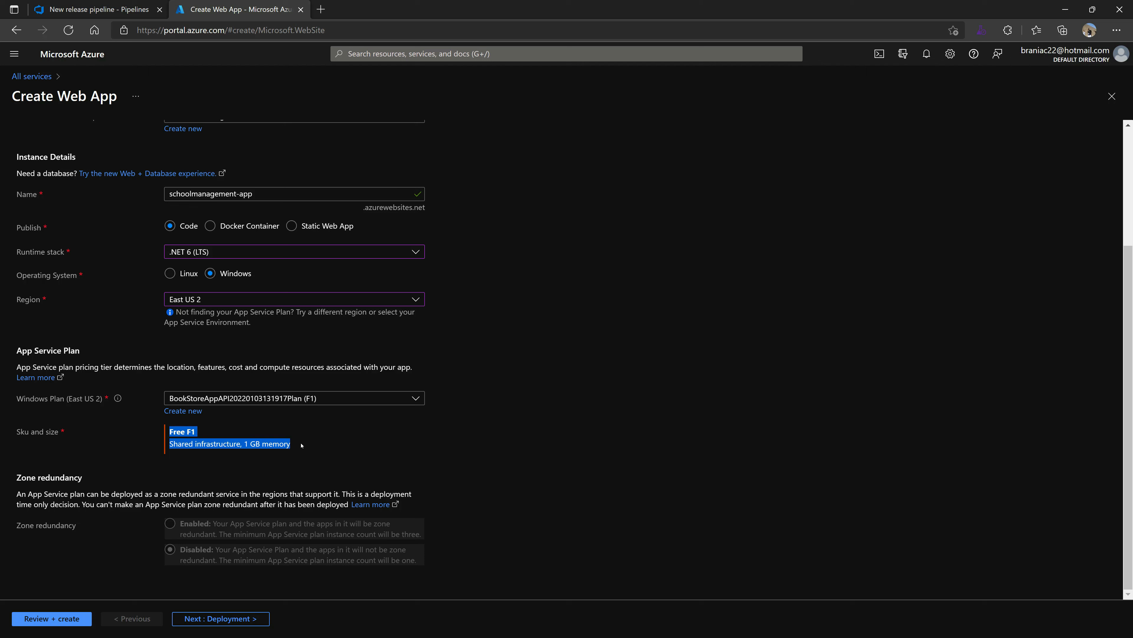
click(535, 450)
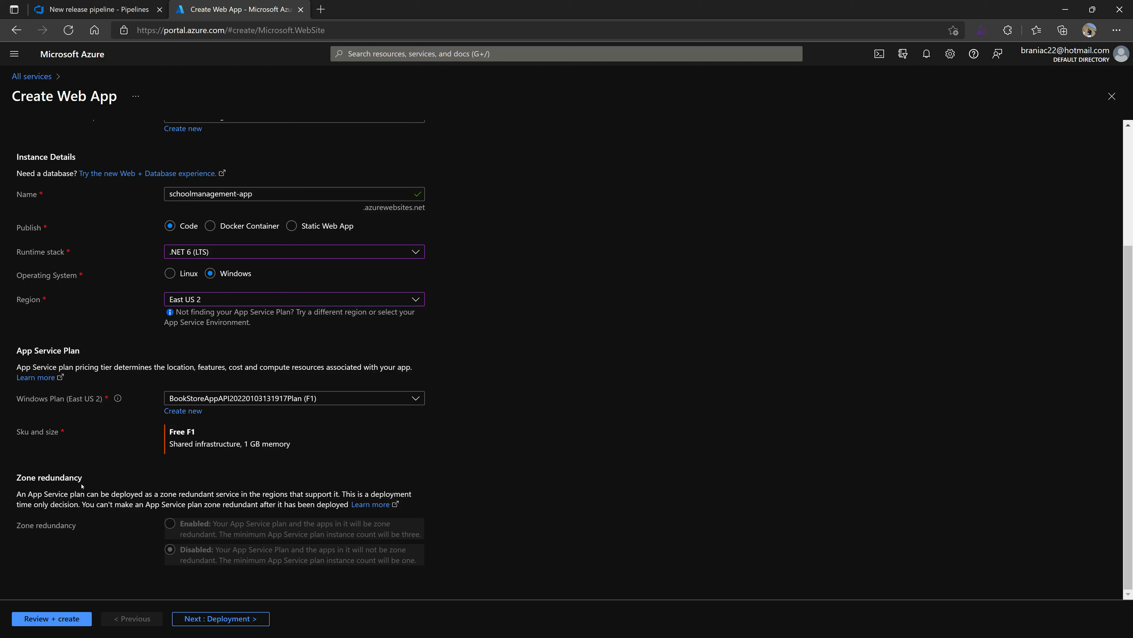
- Review and create the web app, and open the deployed resource's overview
click(53, 617)
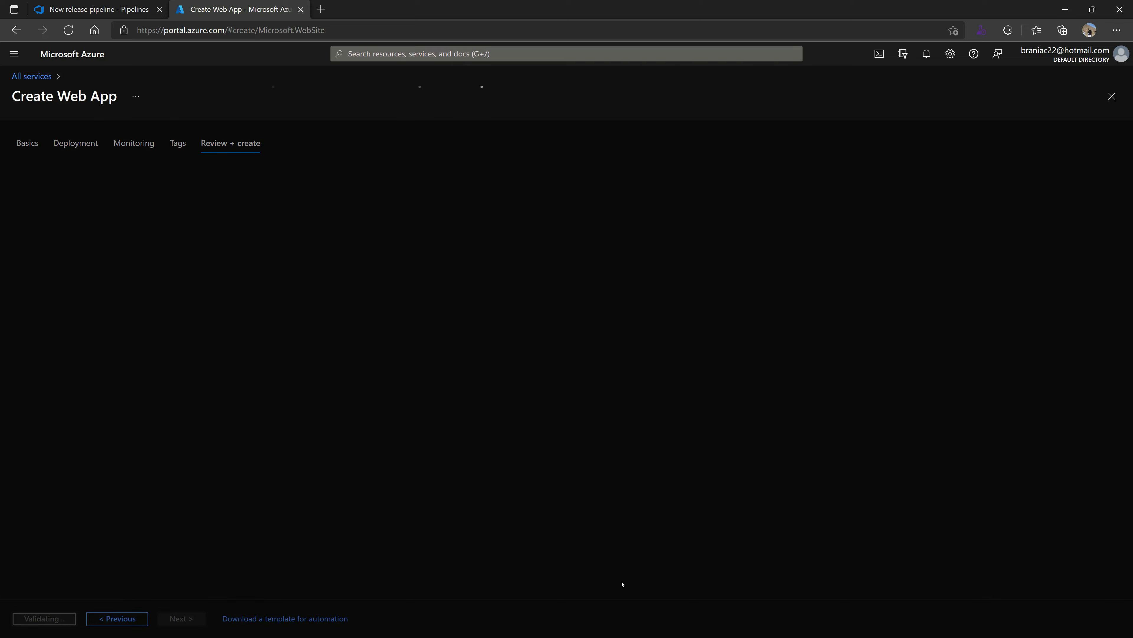
click(44, 618)
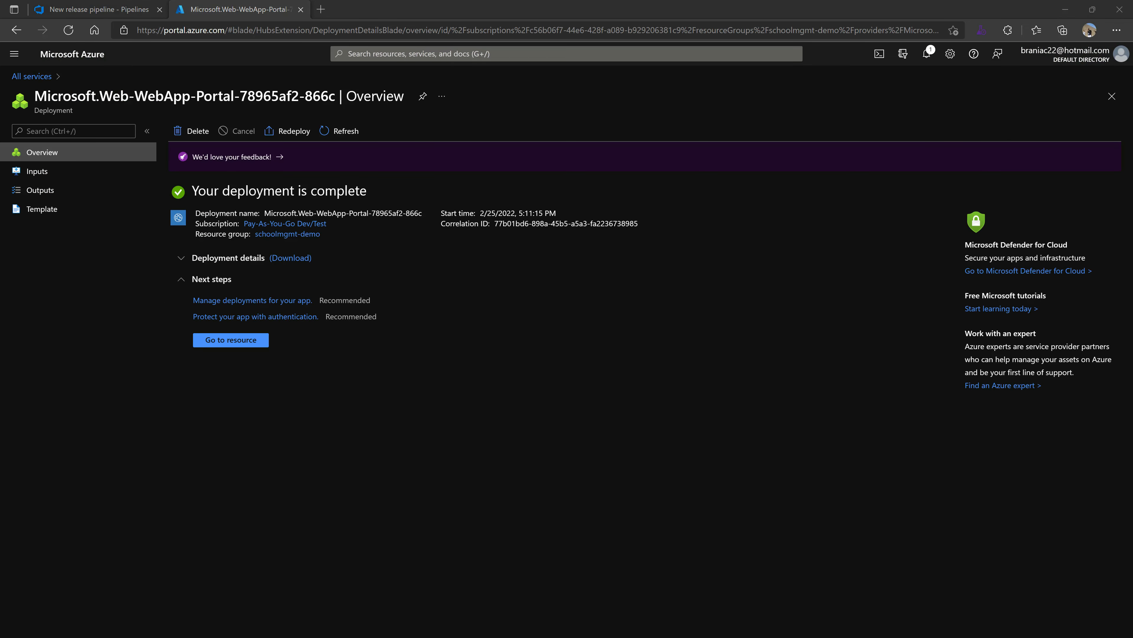
click(229, 343)
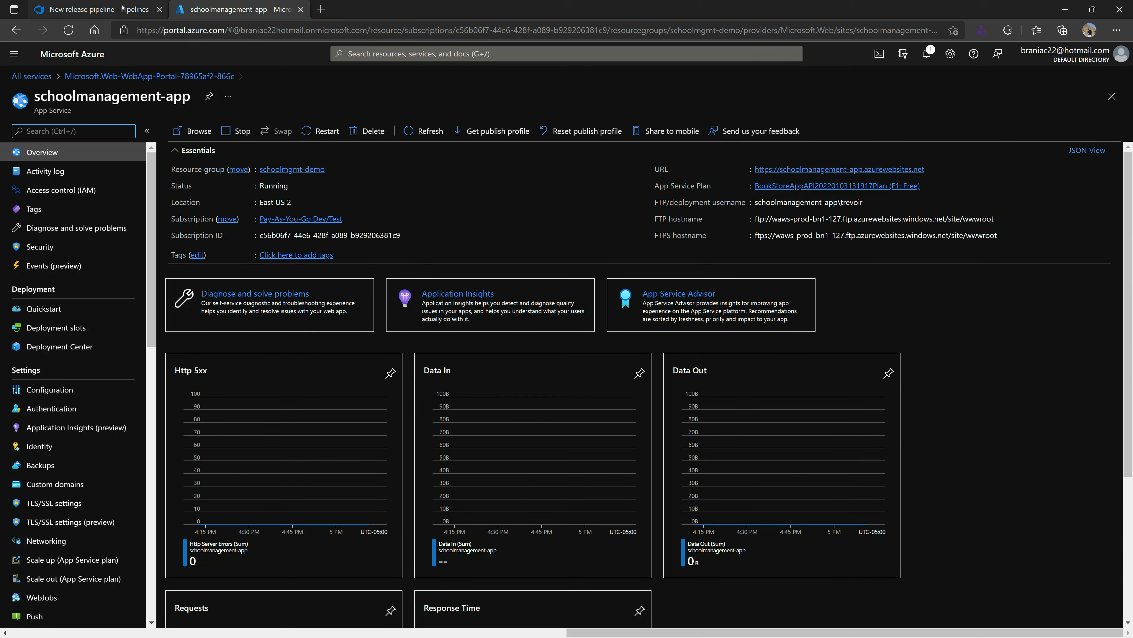
- In the Azure DevOps release pipeline, refresh the available app services and choose schoolmanagement-app as the deployment target
click(94, 9)
click(1107, 371)
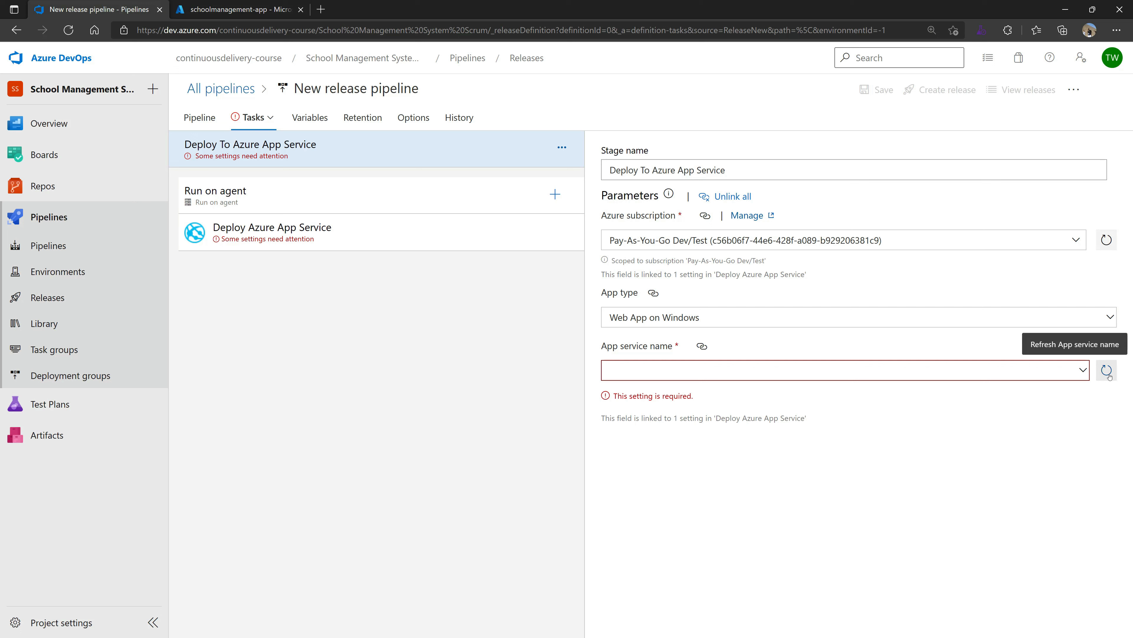
click(1085, 370)
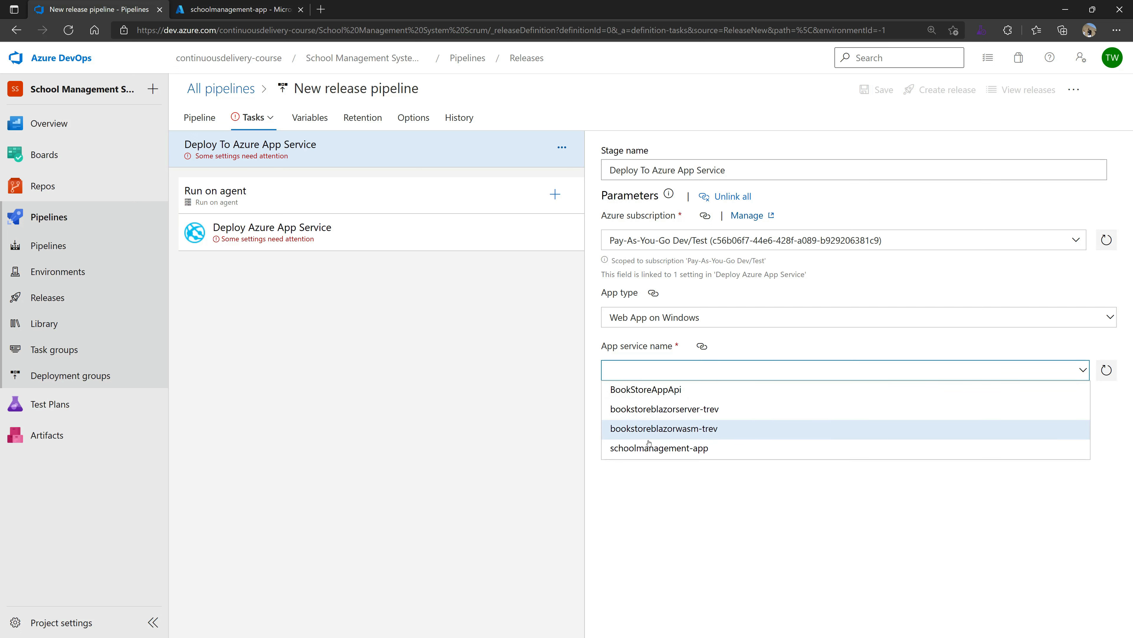
click(677, 448)
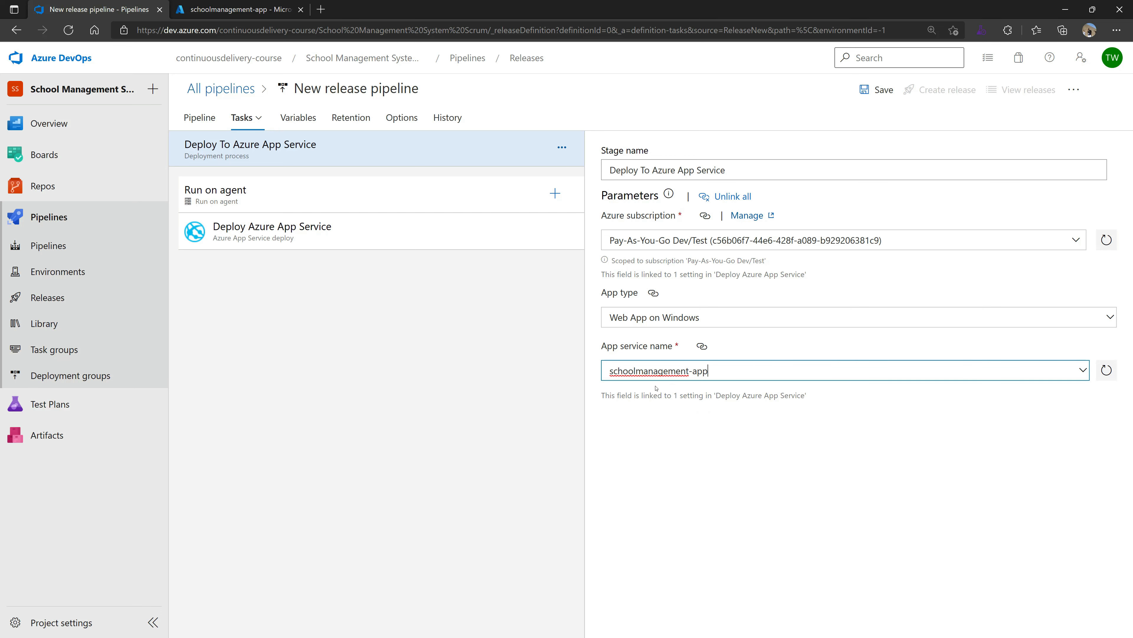
- Browse the schoolmanagement-app site from the Azure portal to view its current page, and return to the release pipeline
click(237, 9)
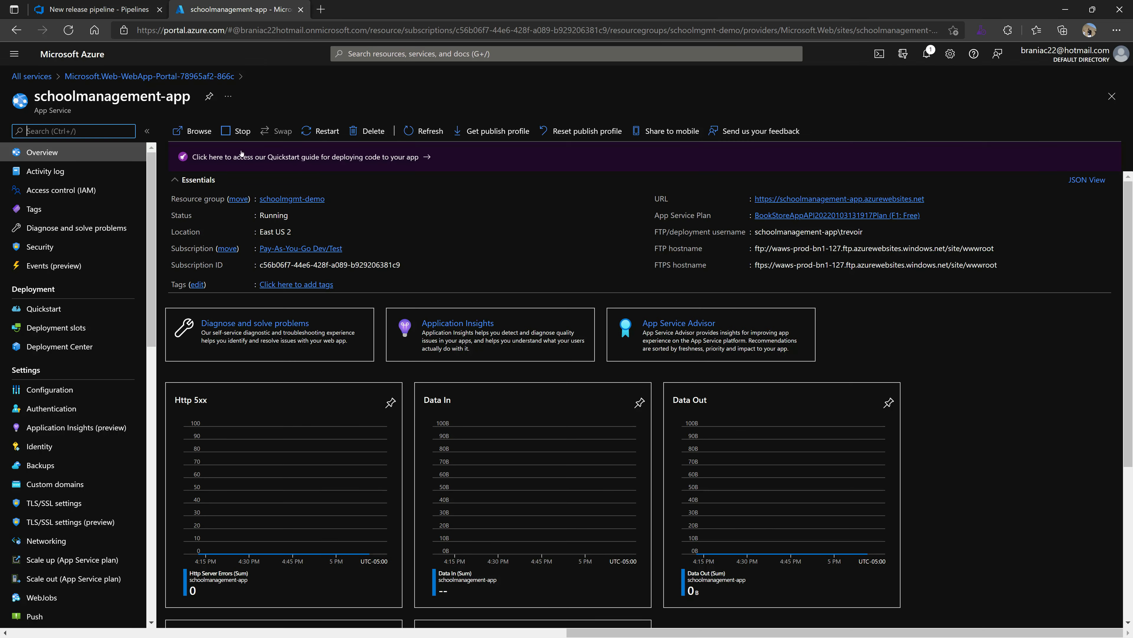
click(187, 131)
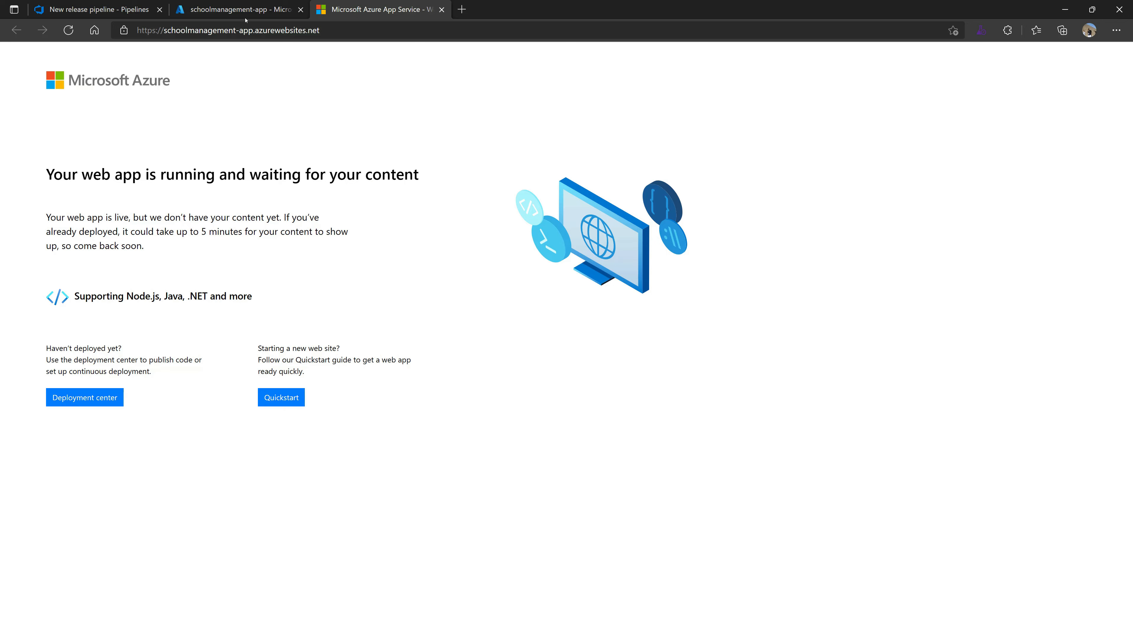
click(98, 9)
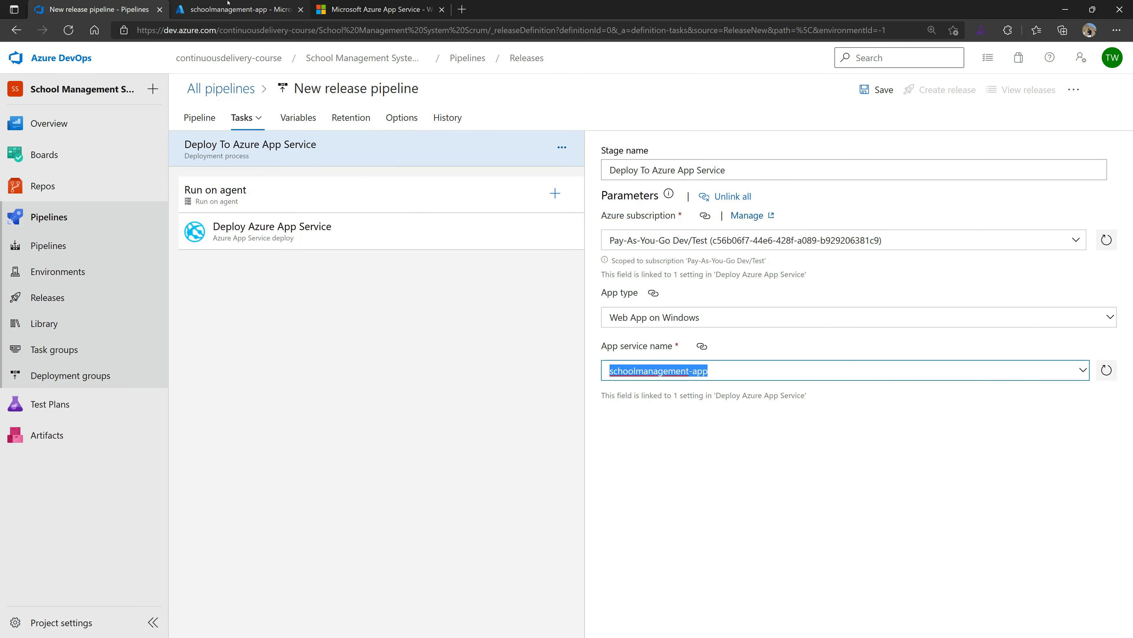
click(811, 455)
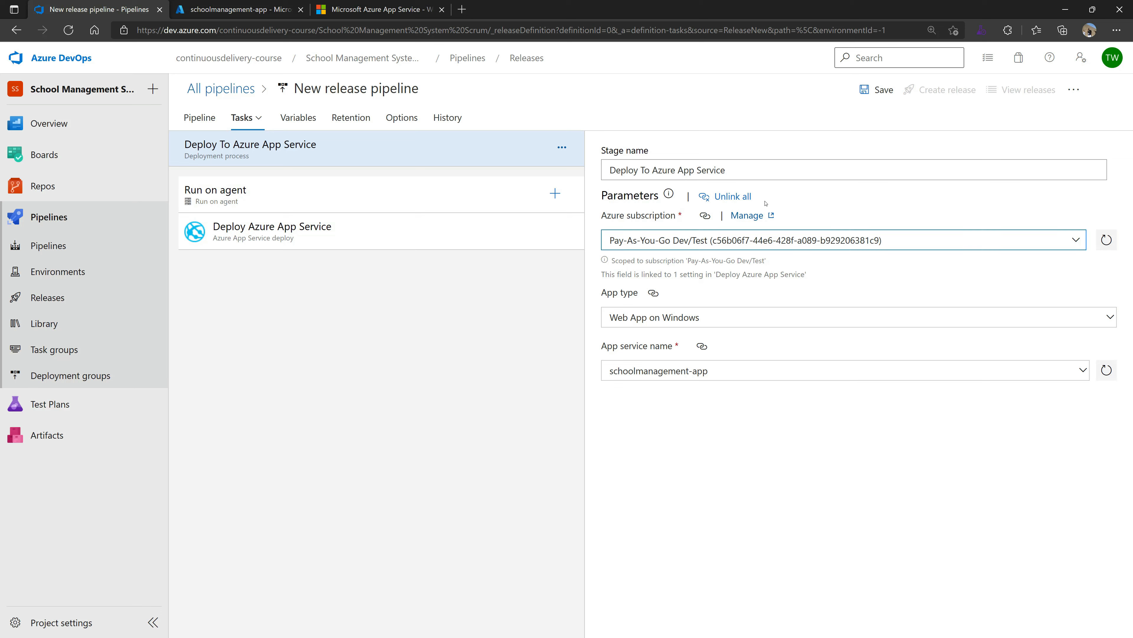
- Save the release pipeline in the root folder with the comment "setup release pipeline"
click(871, 90)
click(579, 366)
text(setup )
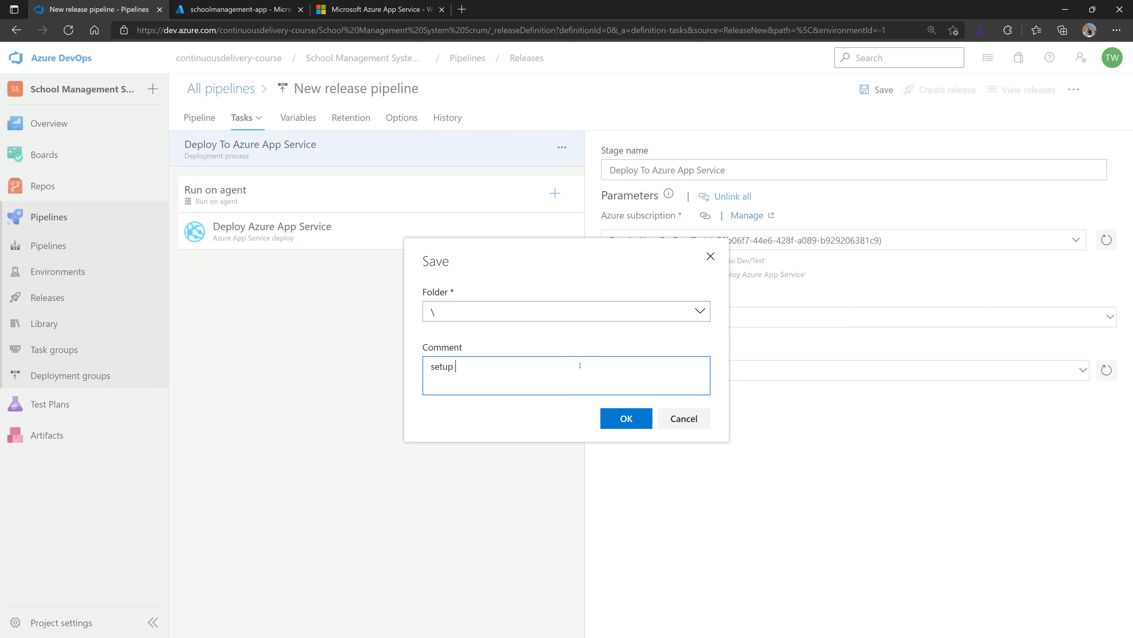
text(release pipeline)
click(622, 425)
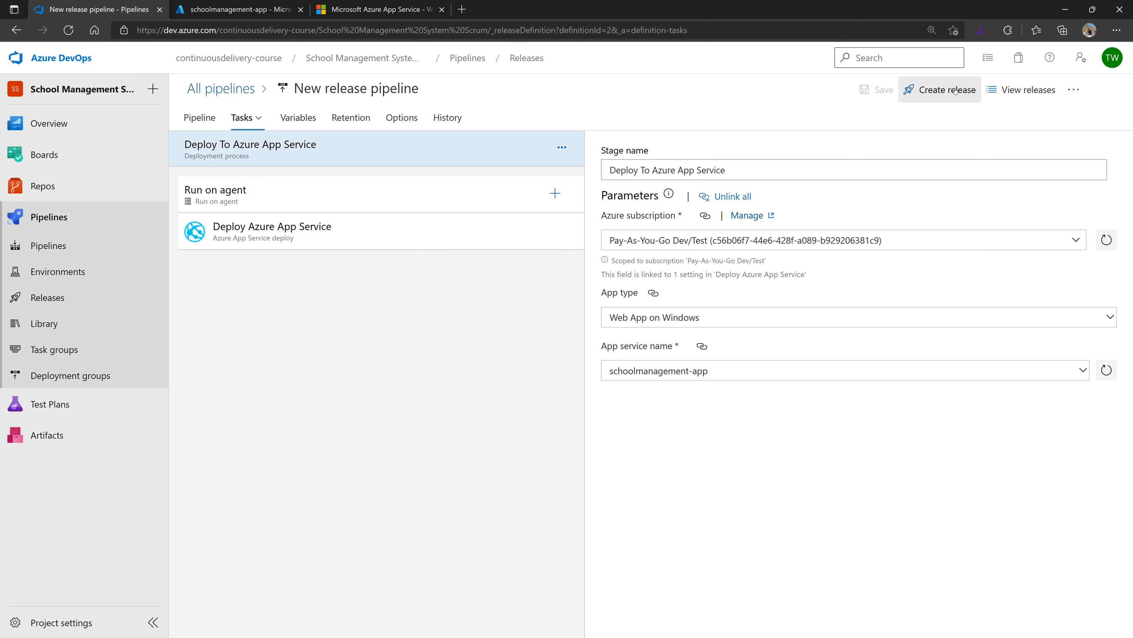
- Reopen New release pipeline from the list of all pipelines for editing and rename it Azure App Release
click(221, 88)
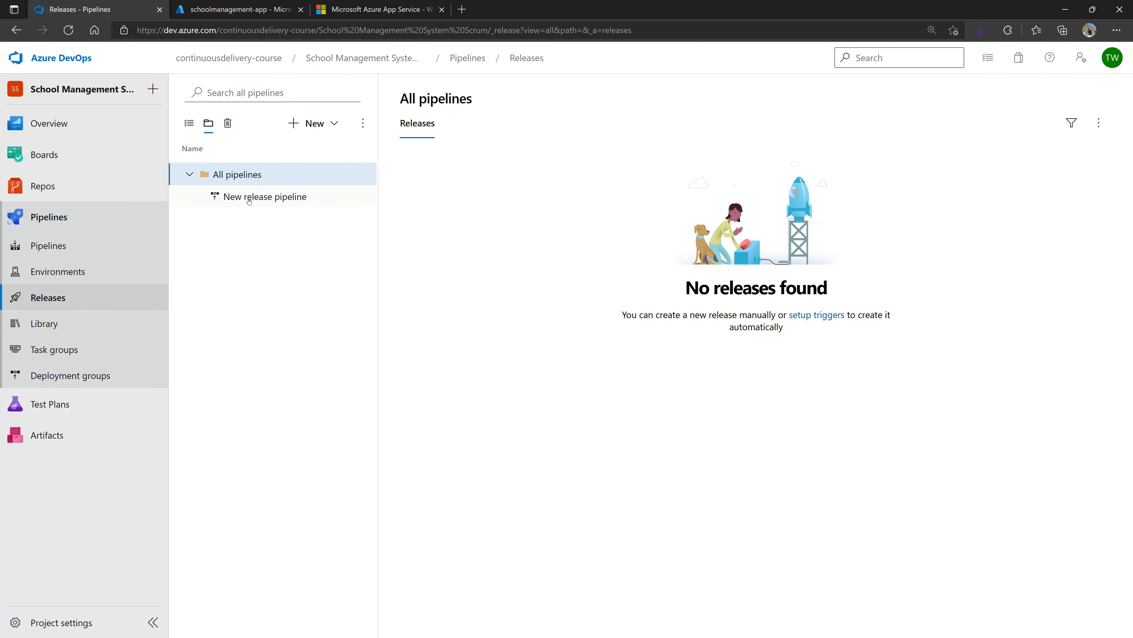
click(265, 196)
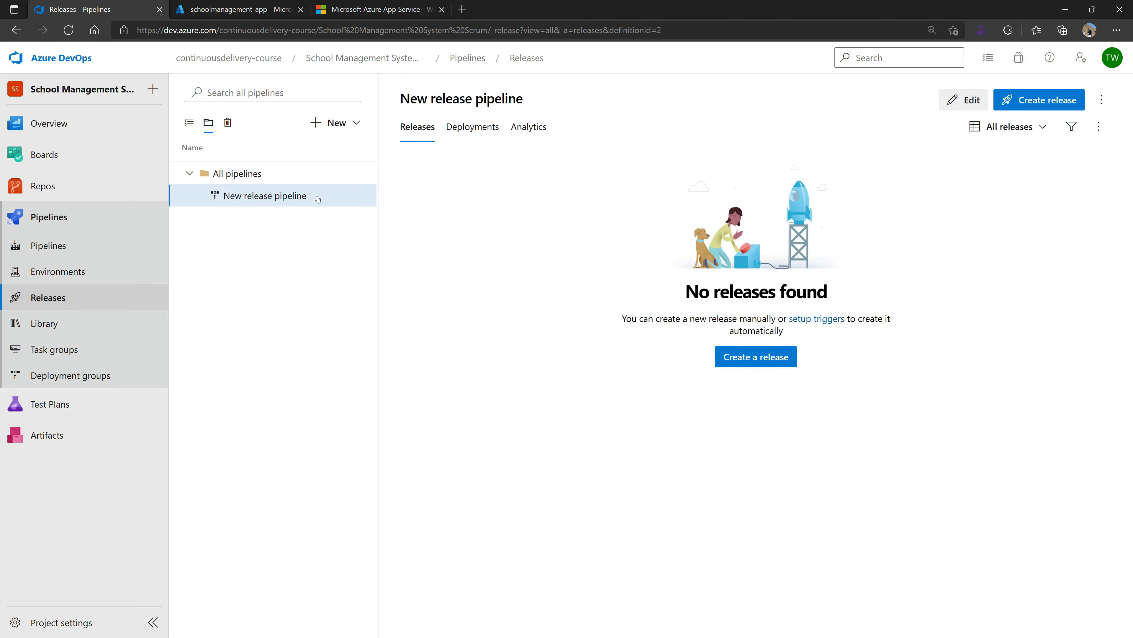
click(949, 106)
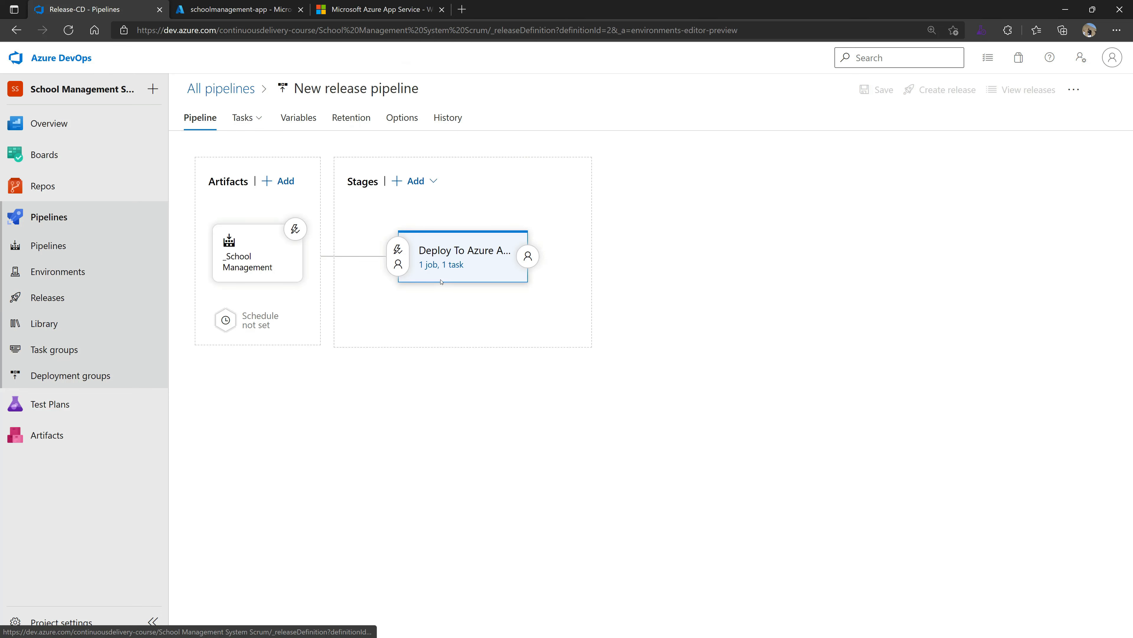
click(375, 90)
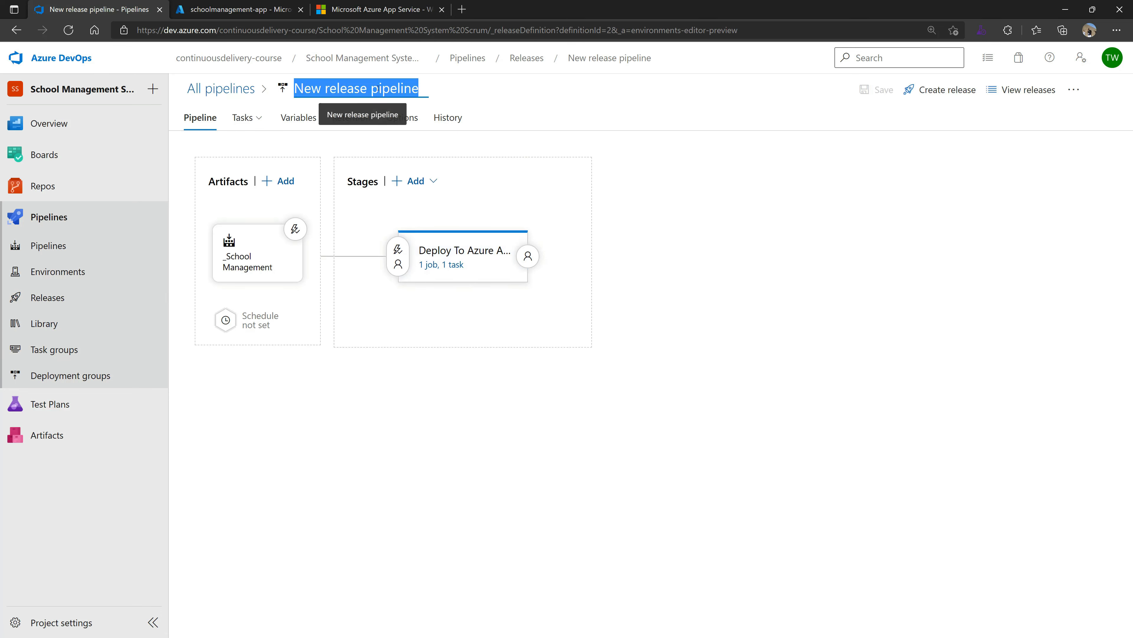
double_click(376, 90)
triple_click(376, 90)
text(Azure App Release)
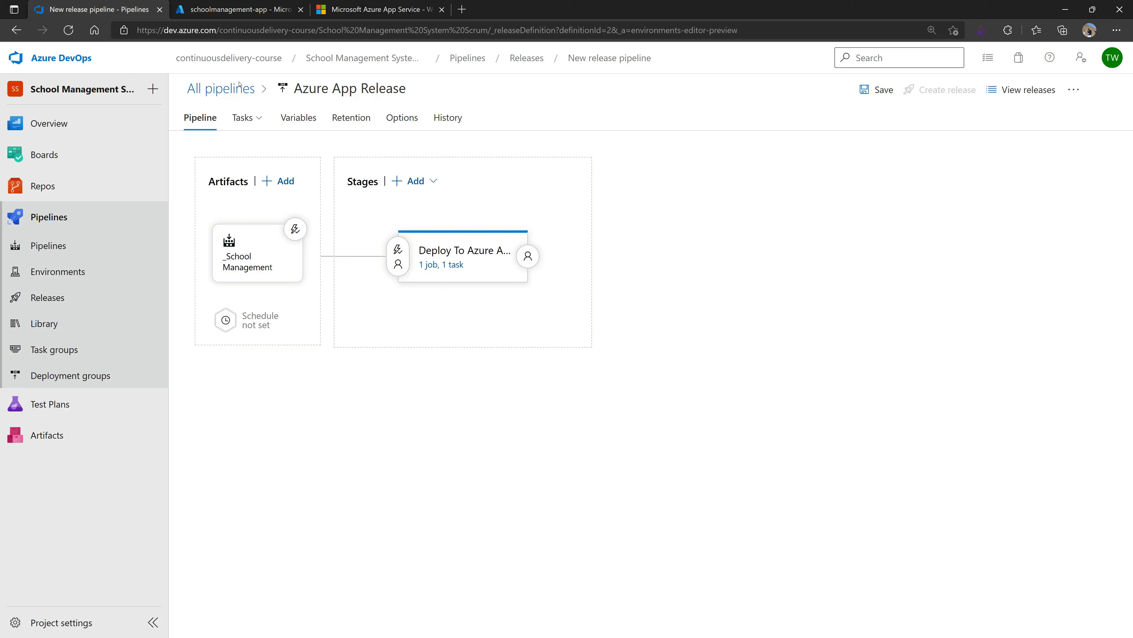
- Stay on the pipeline's edit page and save the renamed pipeline without a comment
click(239, 87)
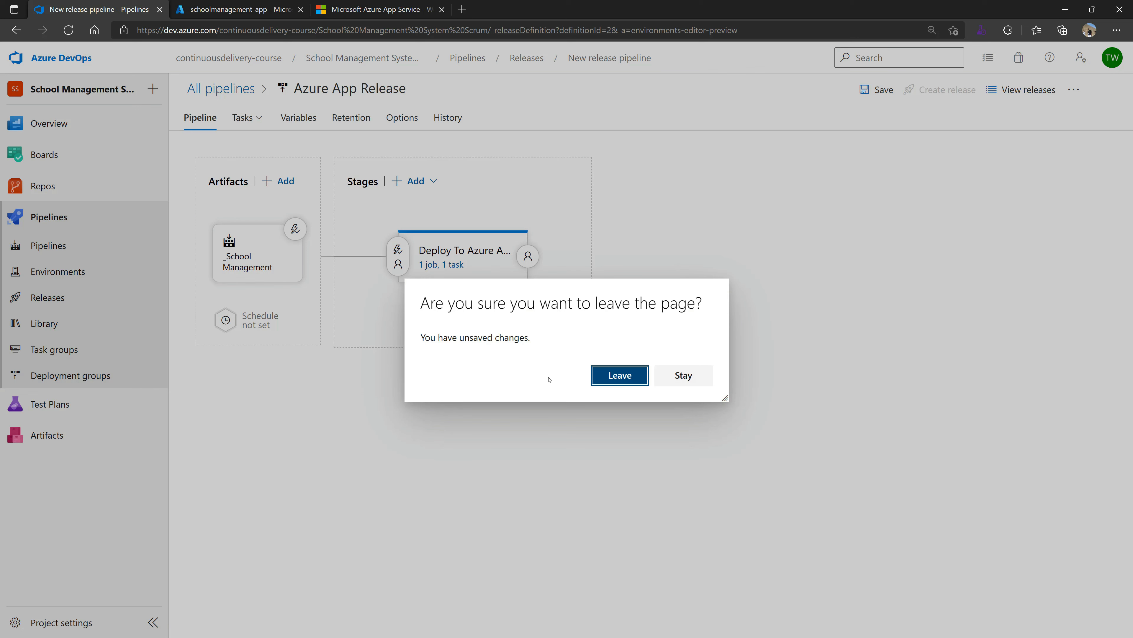
click(682, 375)
click(877, 90)
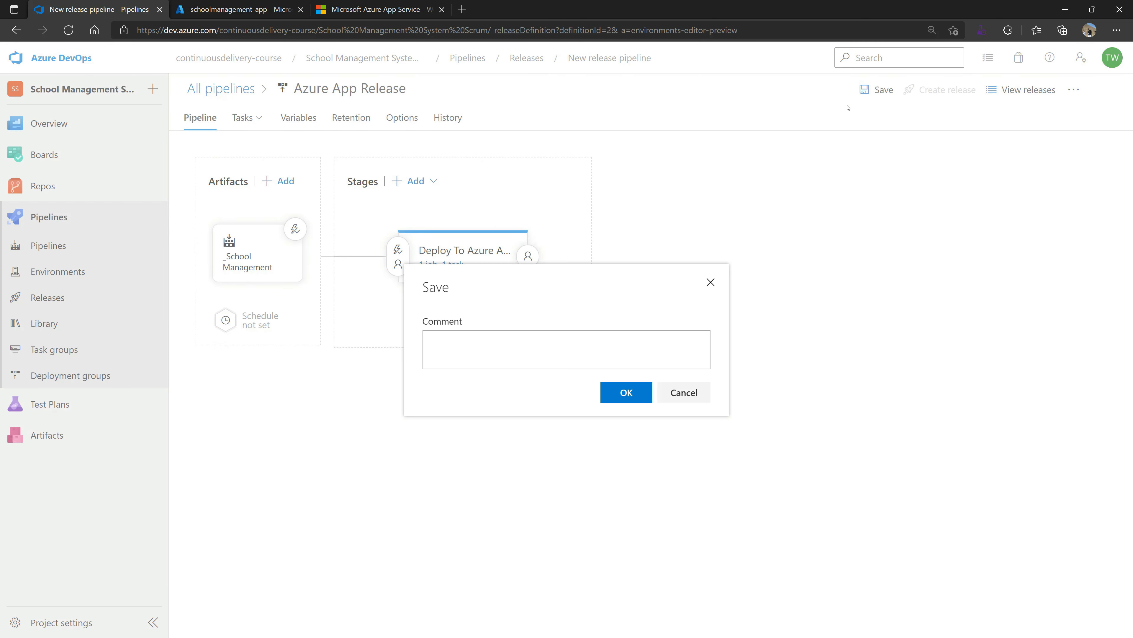
click(626, 393)
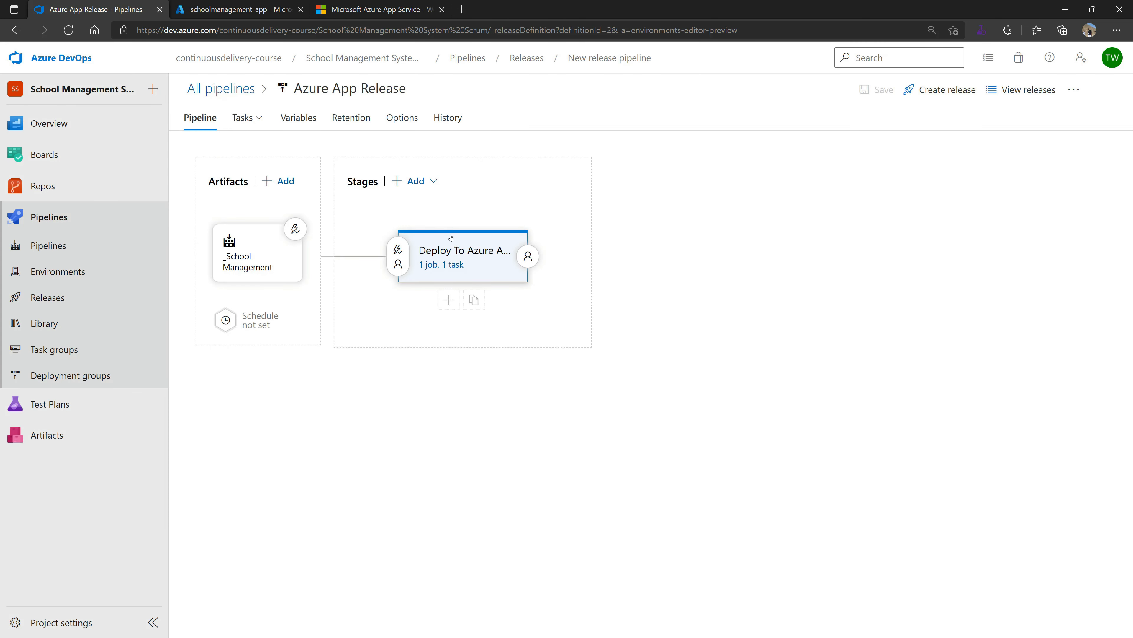
- Check the stage trigger options for a new Azure App Release release without creating one, and reopen the pipeline for editing
click(225, 92)
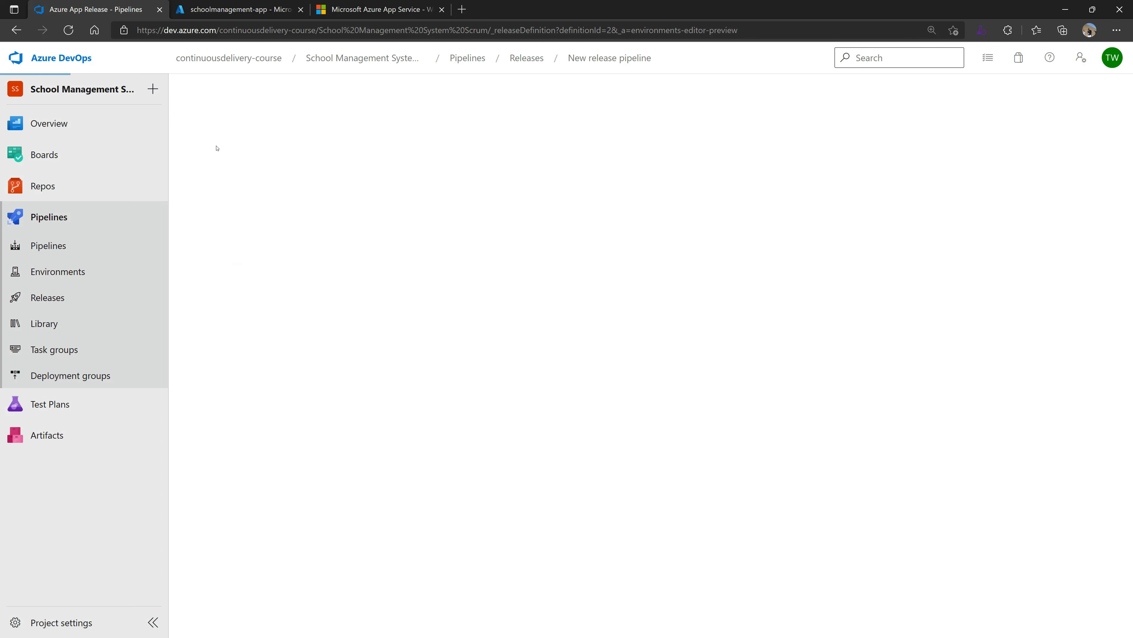
click(84, 288)
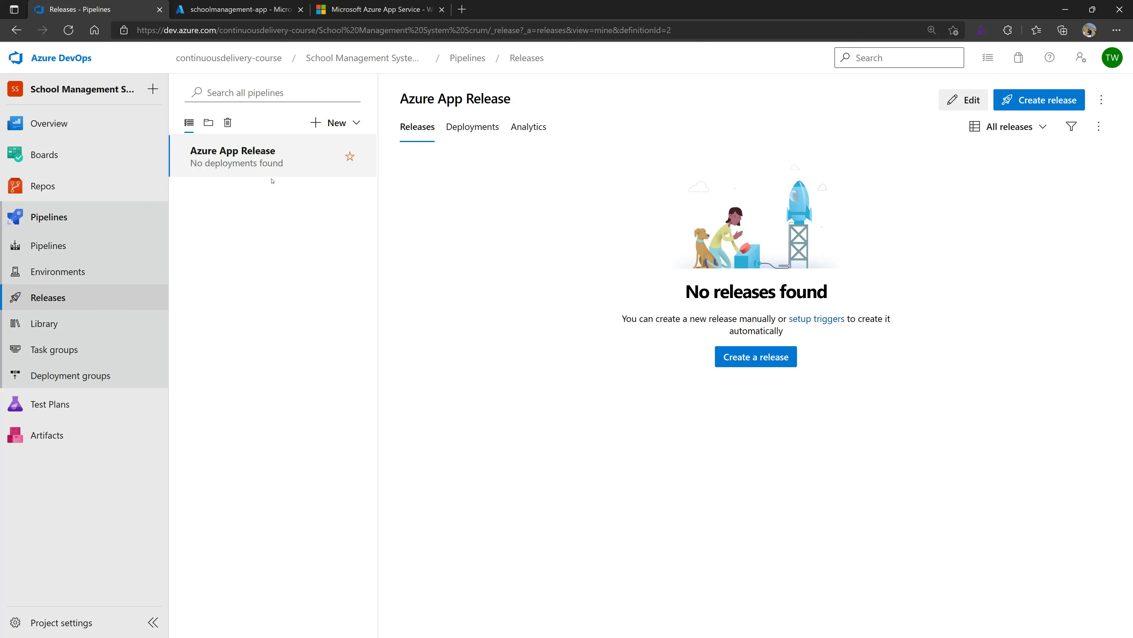
click(755, 360)
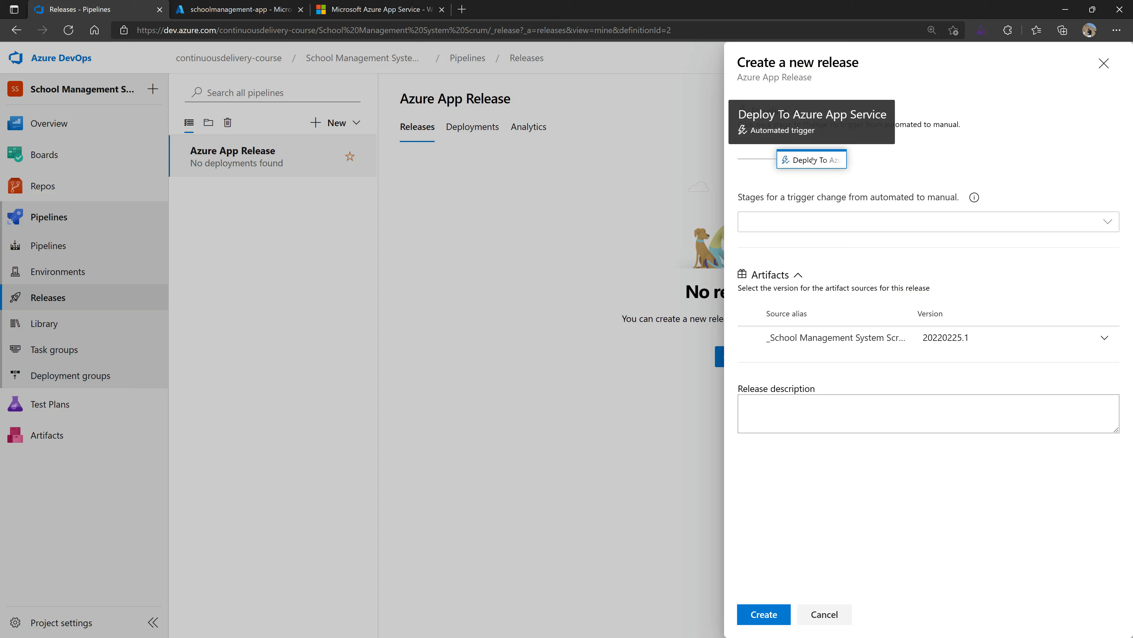
click(1097, 228)
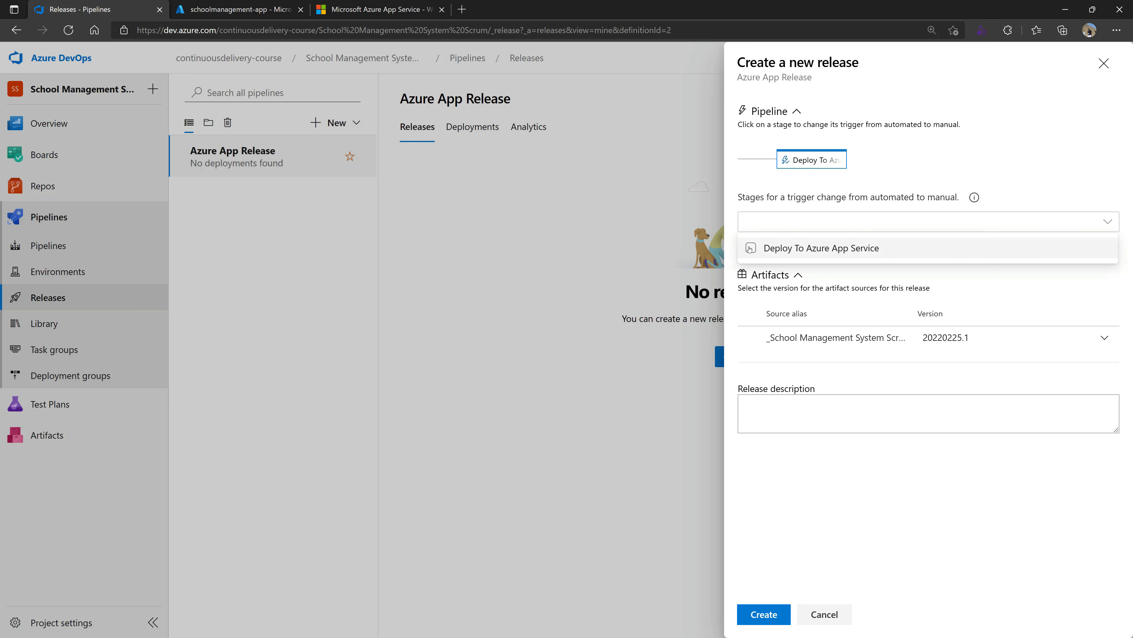
click(600, 221)
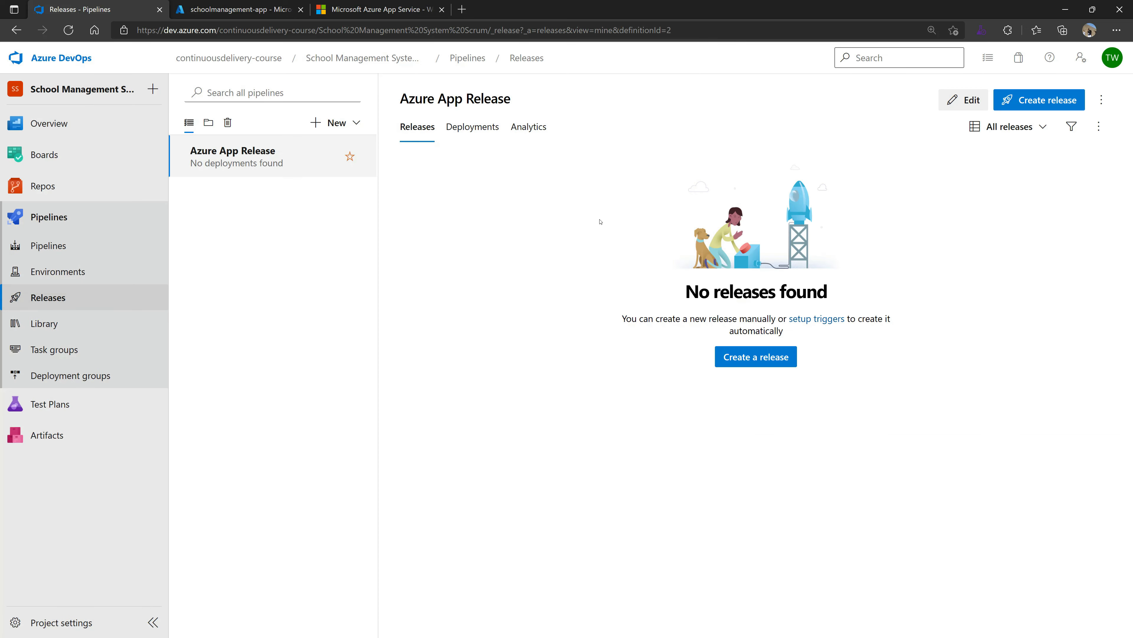
click(964, 99)
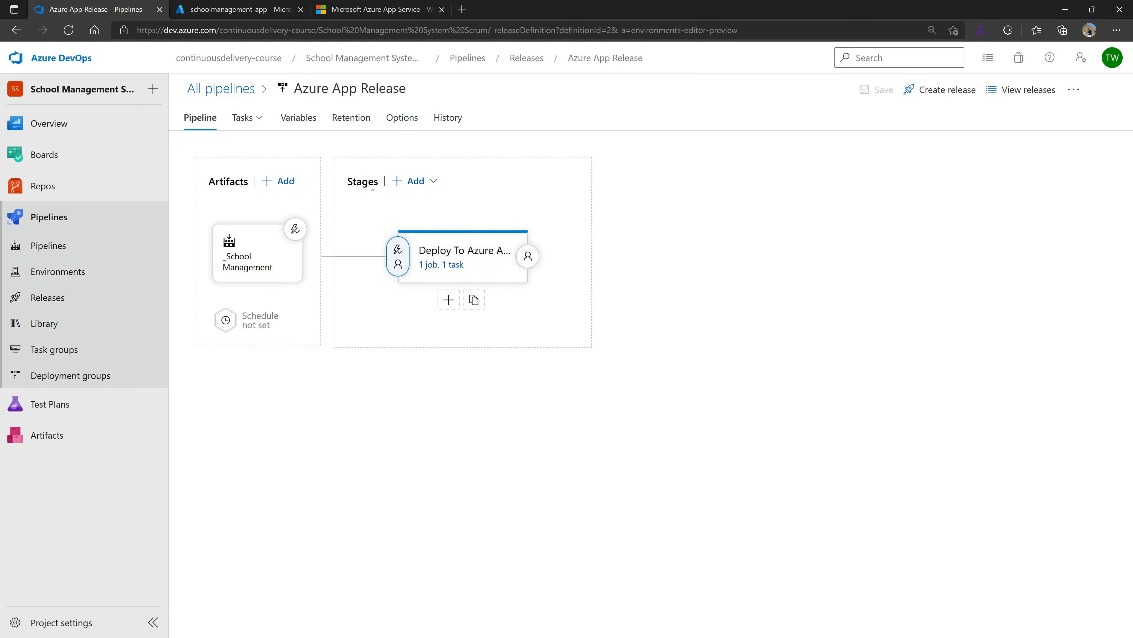
click(435, 300)
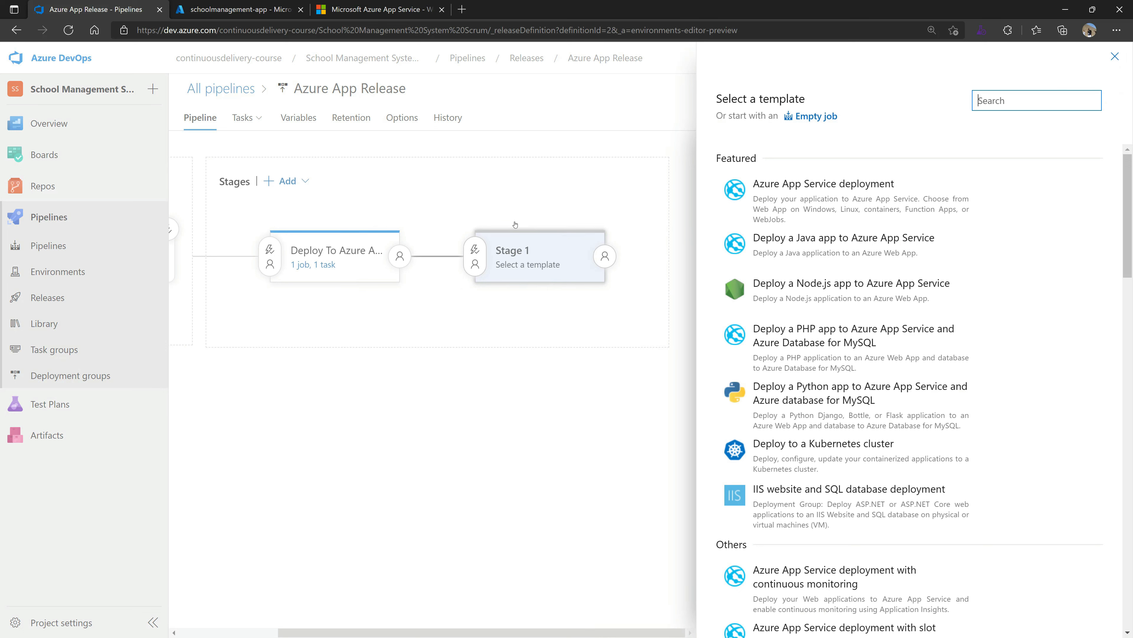
click(255, 331)
click(486, 197)
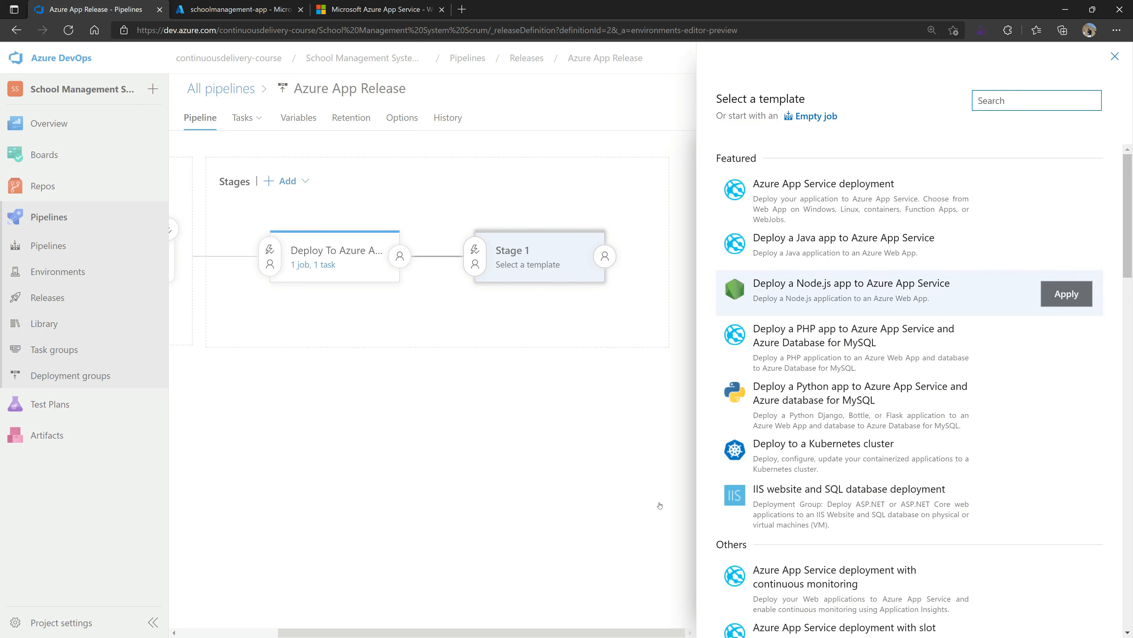
click(1112, 64)
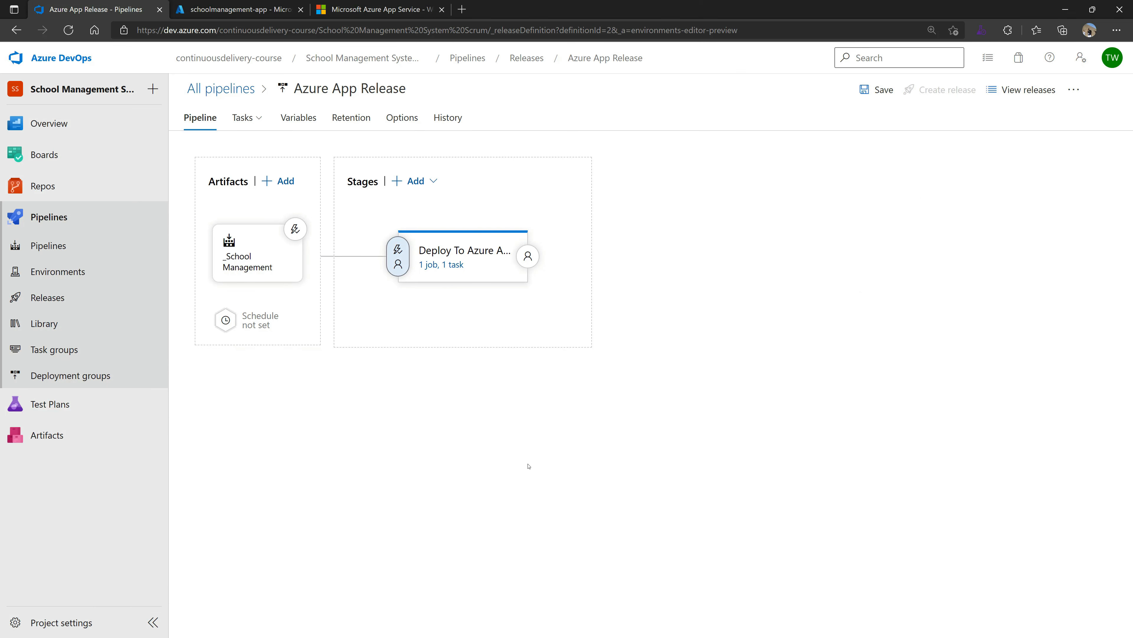
- Open the pre-deployment conditions of the Deploy To Azure App Service stage and review its trigger options, including pull request deployment
click(398, 253)
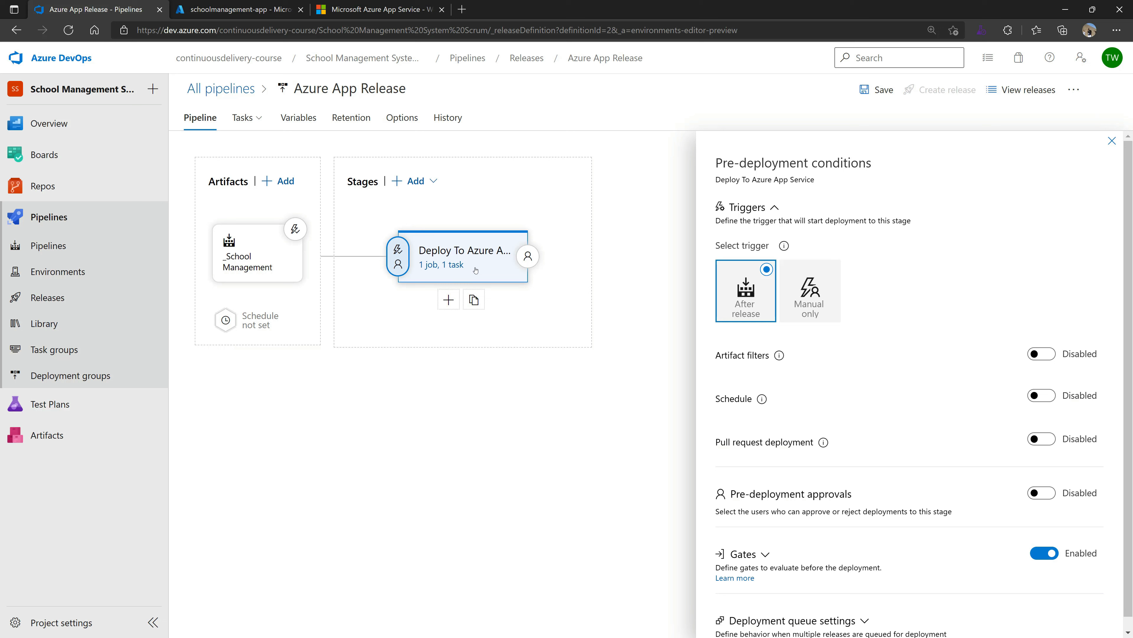
drag(716, 442, 814, 443)
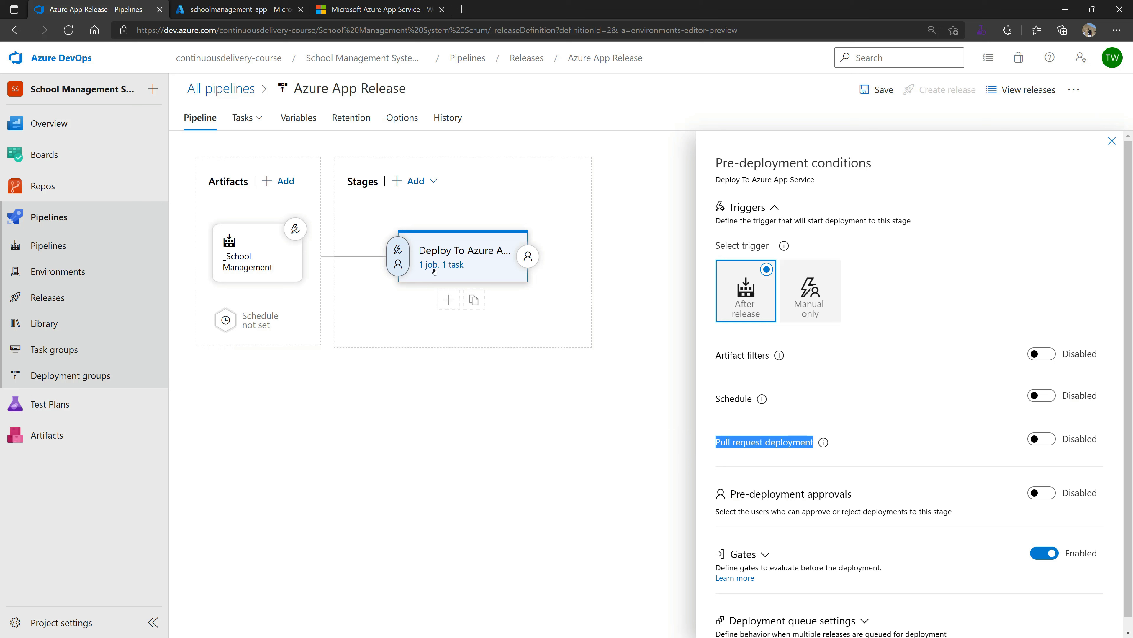
mouse_move(474, 300)
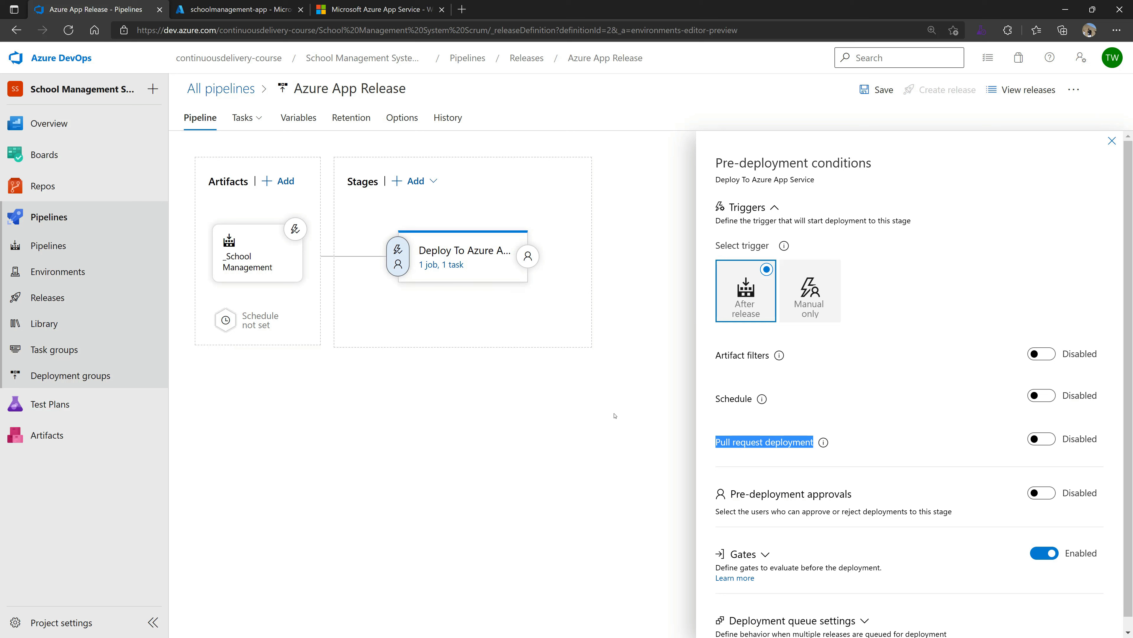
scroll(870, 439, down, 1)
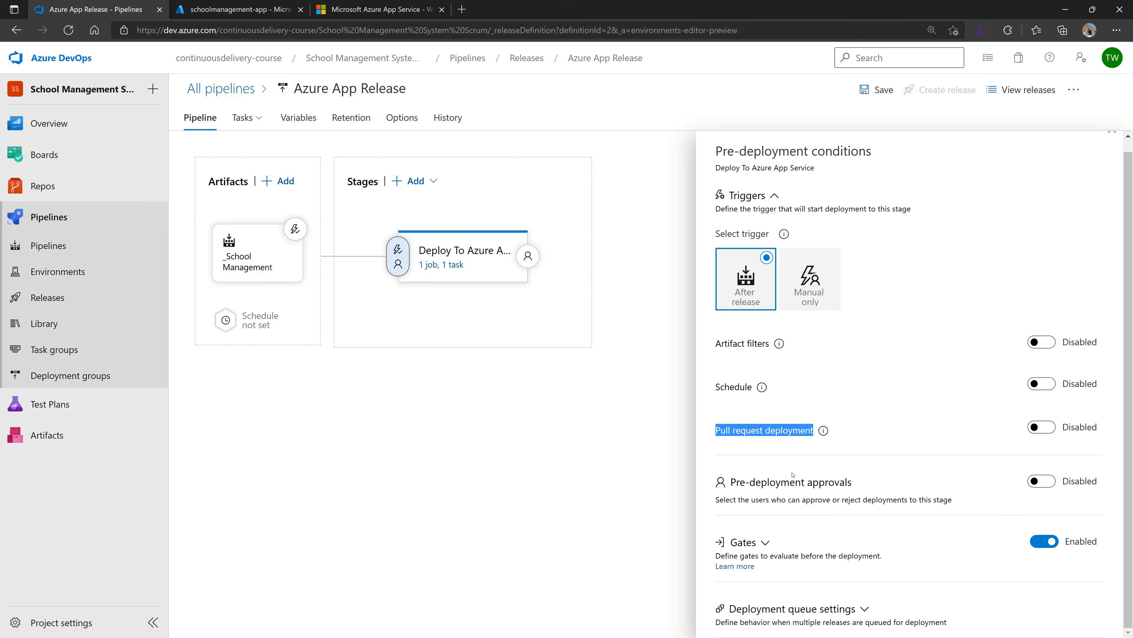
- Enable pre-deployment approvals temporarily to inspect the approver, timeout and policy options, and disable them again
drag(731, 484, 852, 482)
click(1036, 483)
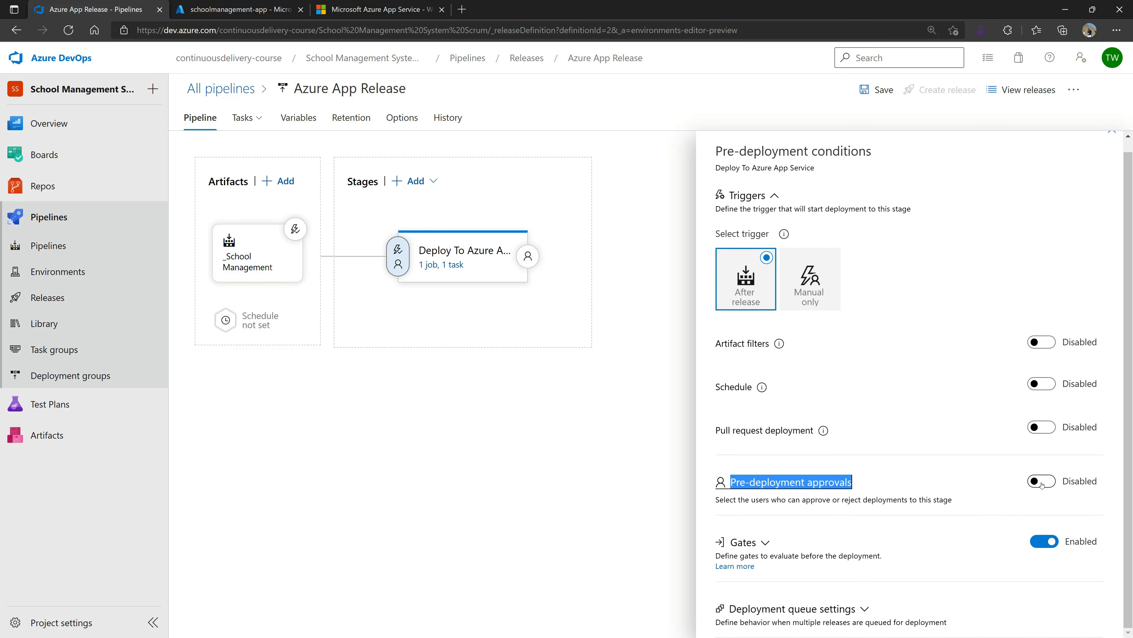
click(744, 308)
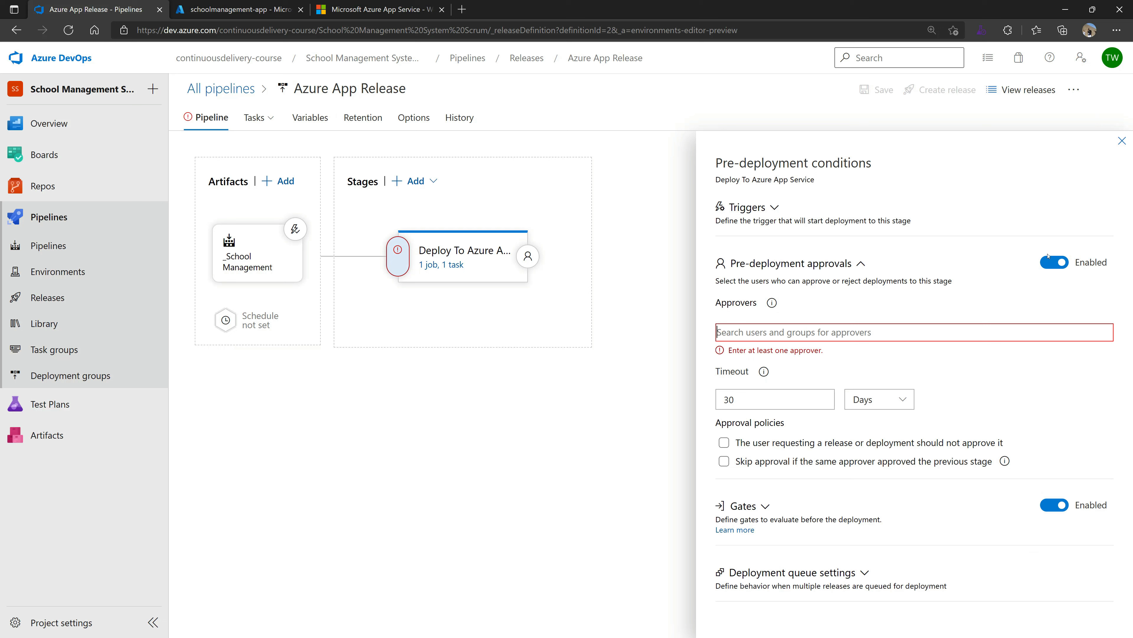
click(1054, 263)
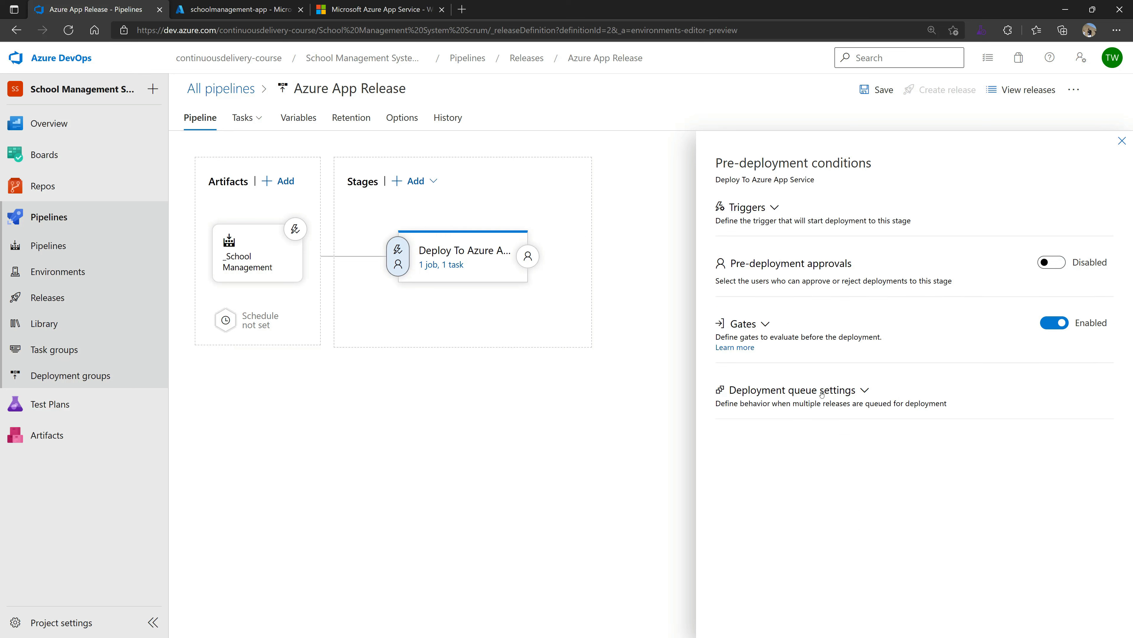
- Turn the pre-deployment gates off and on again, and check the deployment gate types on offer without adding one
click(1055, 323)
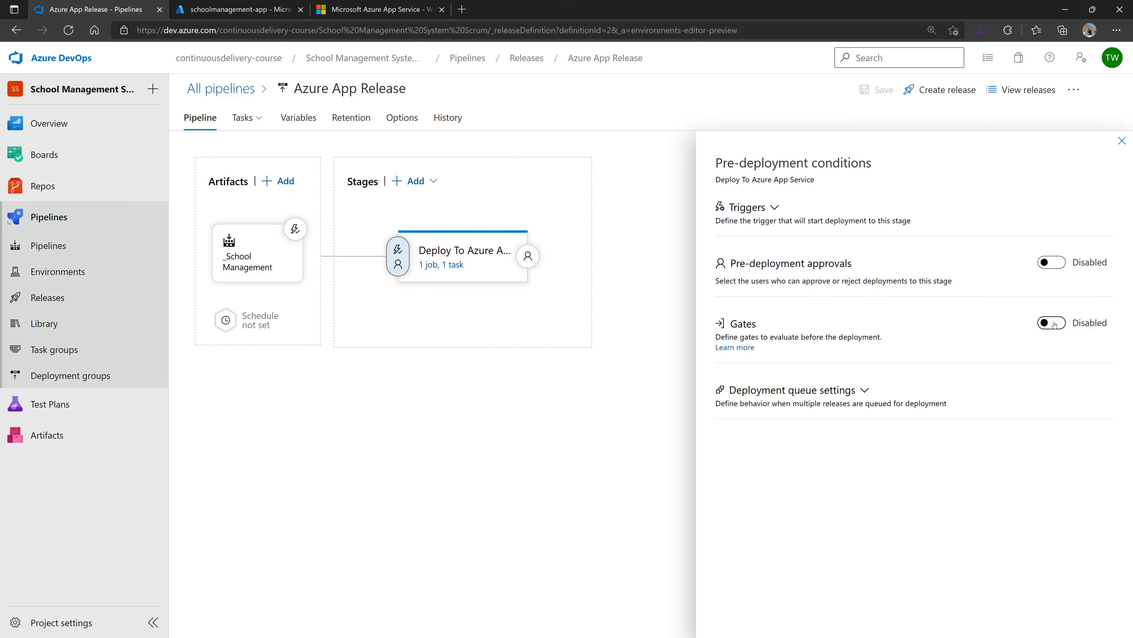
click(1068, 323)
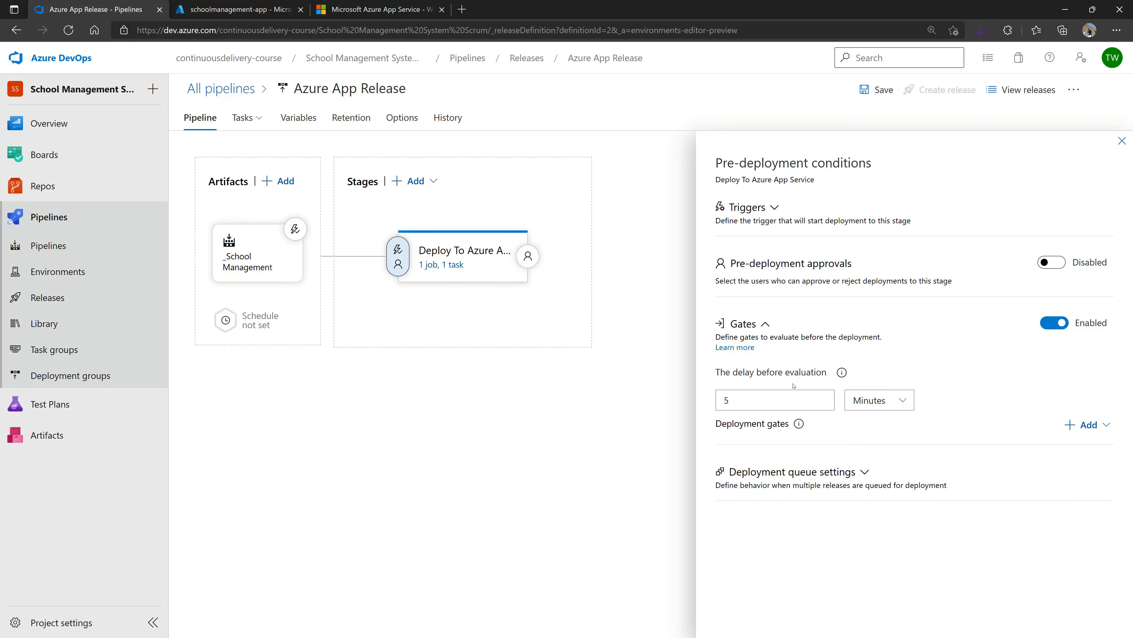
click(1087, 429)
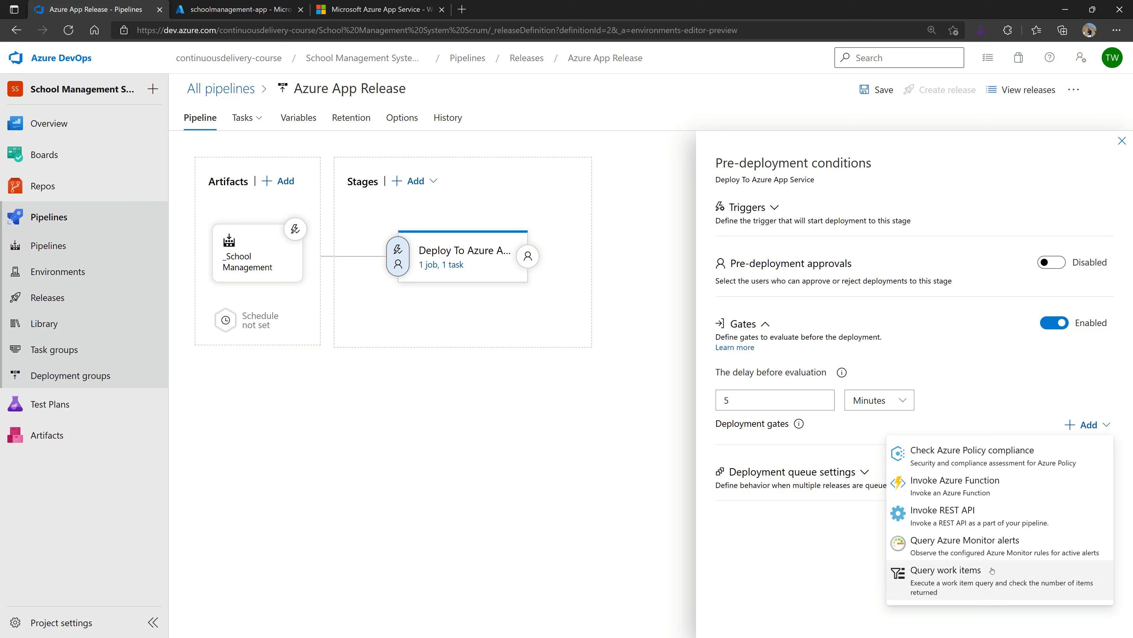
click(1086, 428)
- Review the stage's deployment queue settings, including the number of parallel deployments and the maximum allowed
click(841, 473)
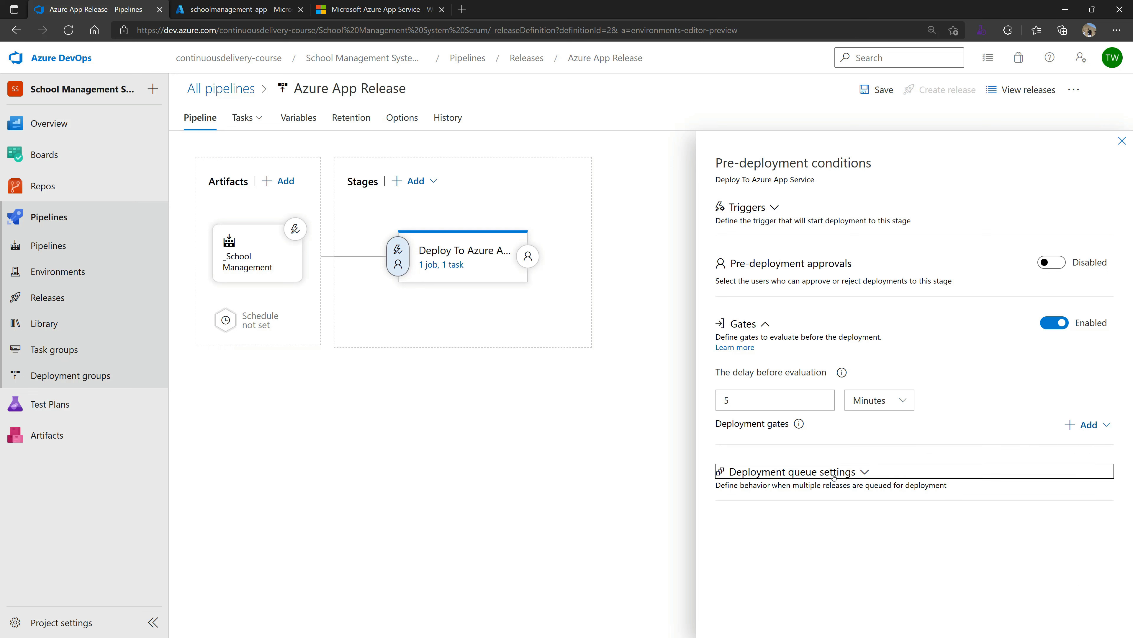
drag(714, 406, 820, 404)
click(821, 404)
drag(748, 404, 809, 404)
click(821, 405)
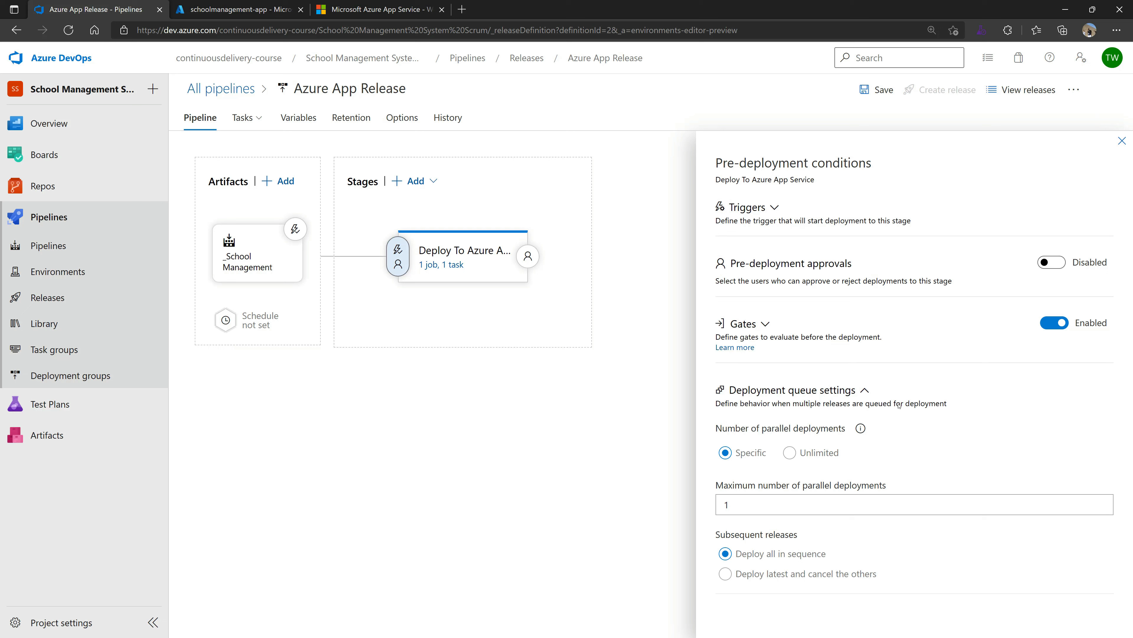
drag(750, 430, 845, 431)
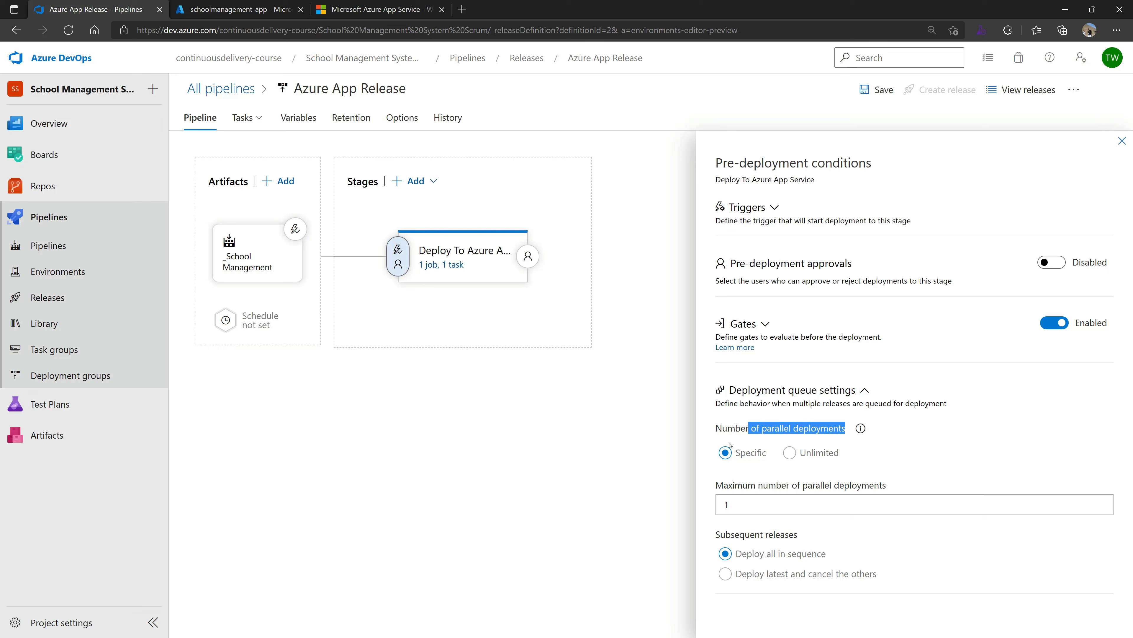
drag(745, 505, 682, 505)
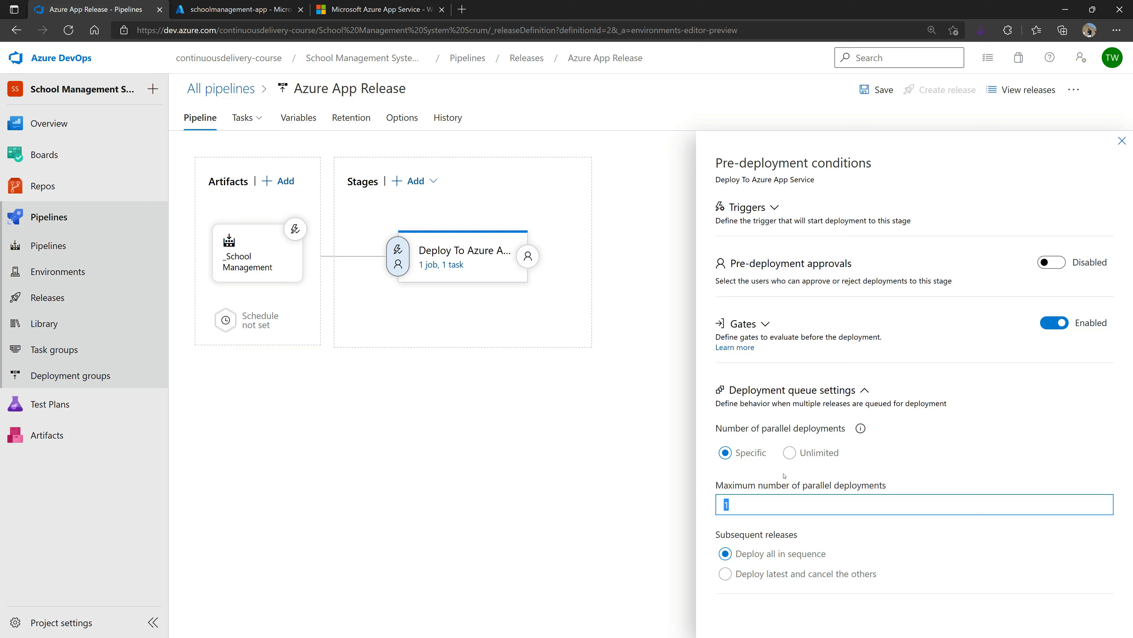
- Close the pre-deployment conditions and save the release pipeline without a comment
click(1122, 142)
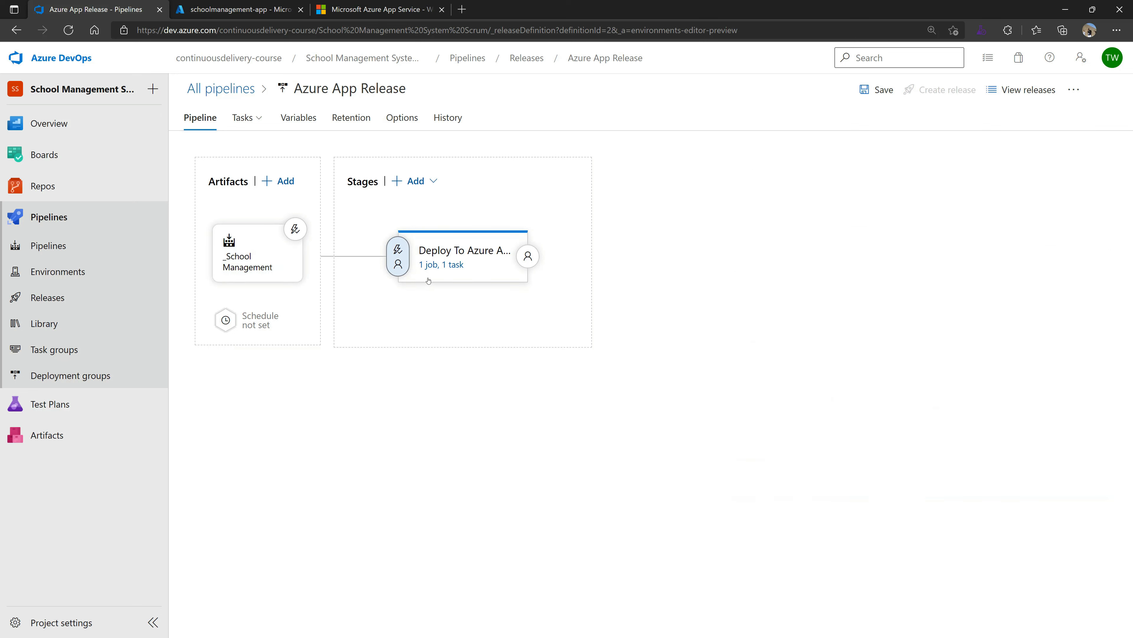
click(876, 90)
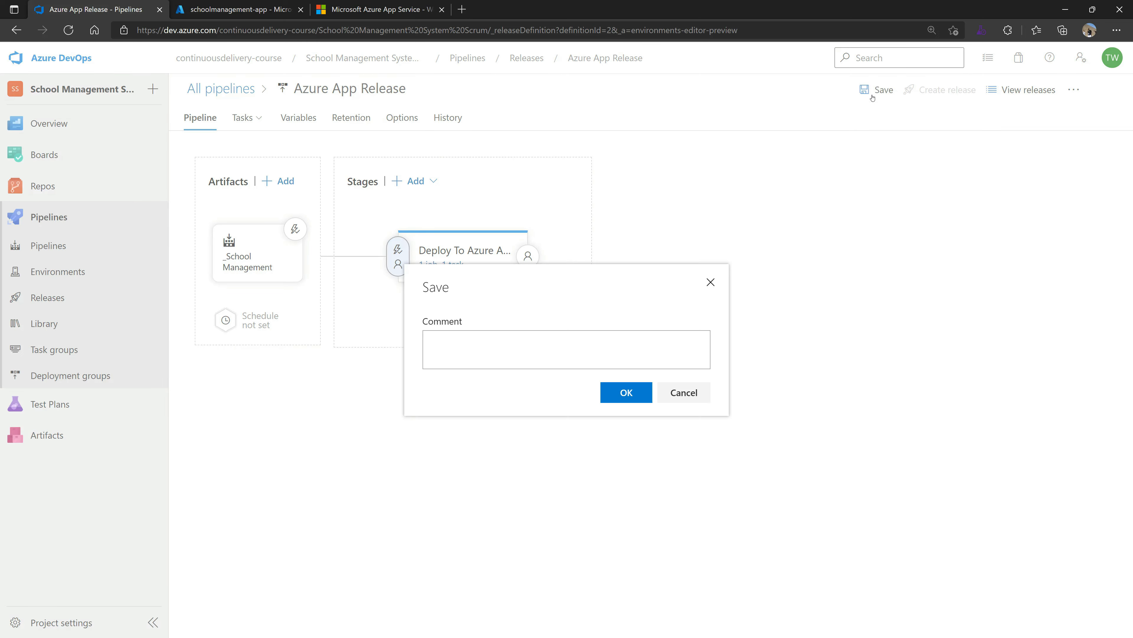
click(638, 399)
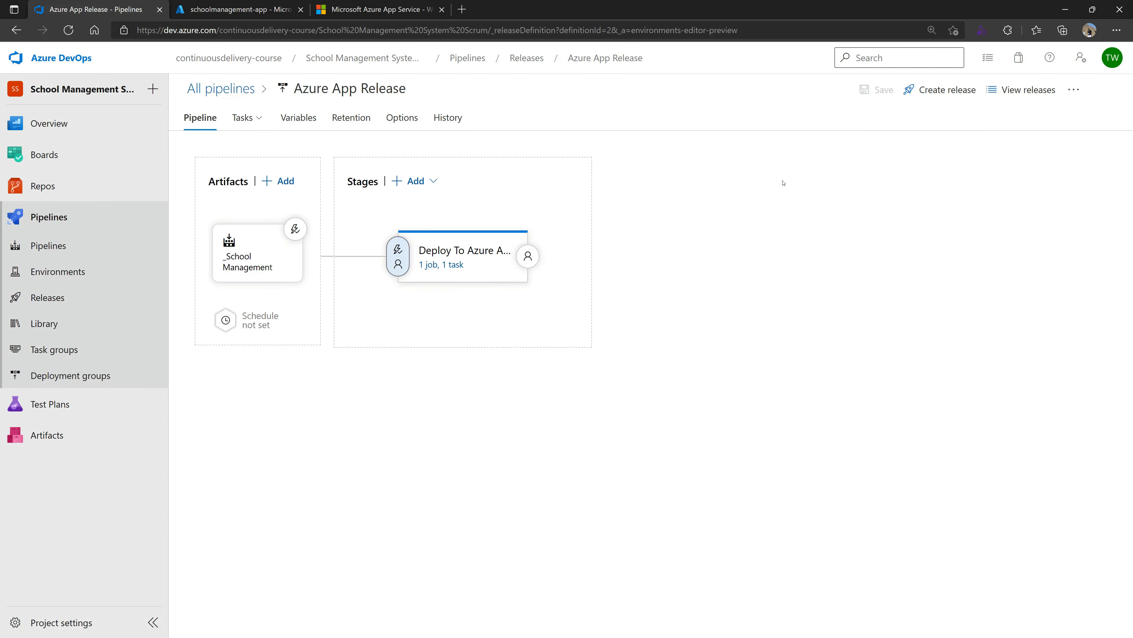
- Create a new release of artifact version 20220225.1 with the Deploy To Azure App Service stage changed to a manual trigger
mouse_move(426, 301)
click(945, 88)
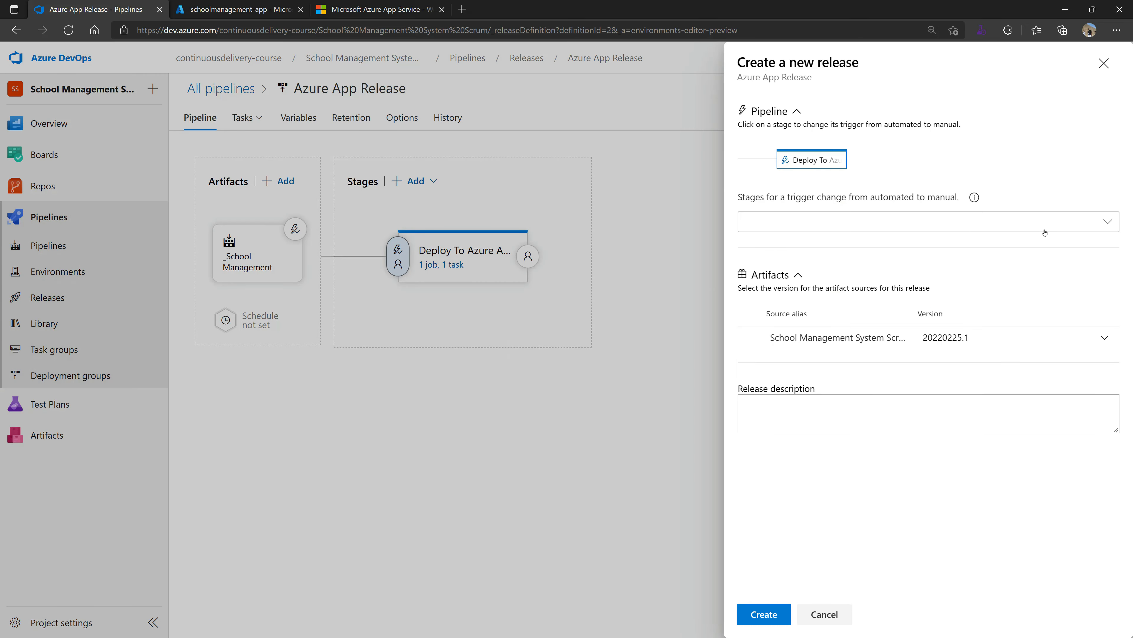
click(1110, 222)
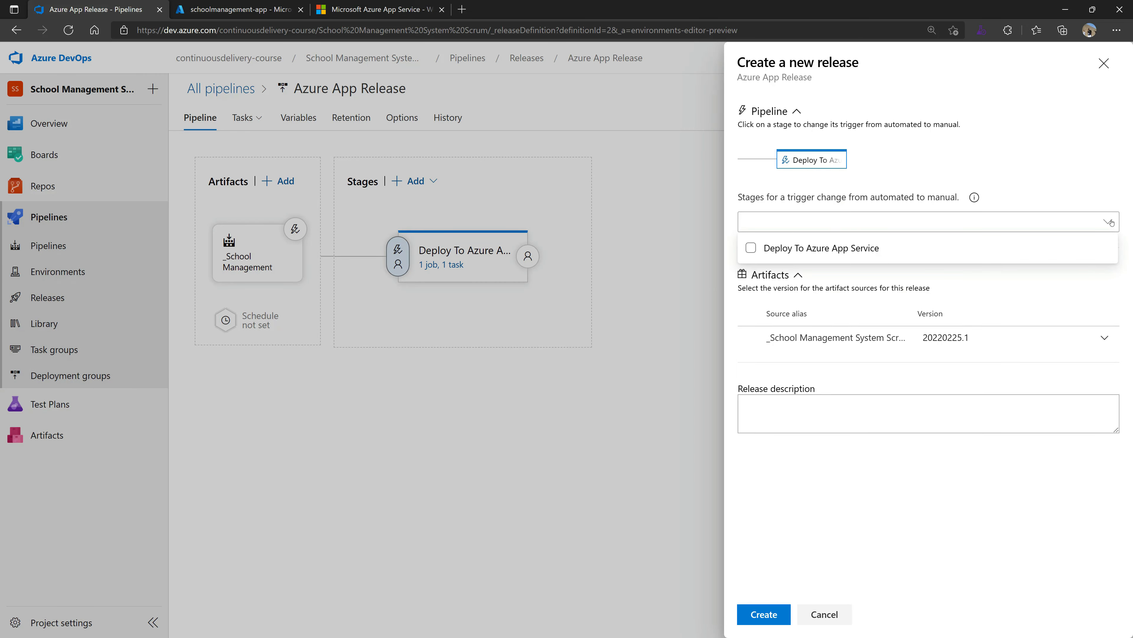
click(752, 249)
click(753, 251)
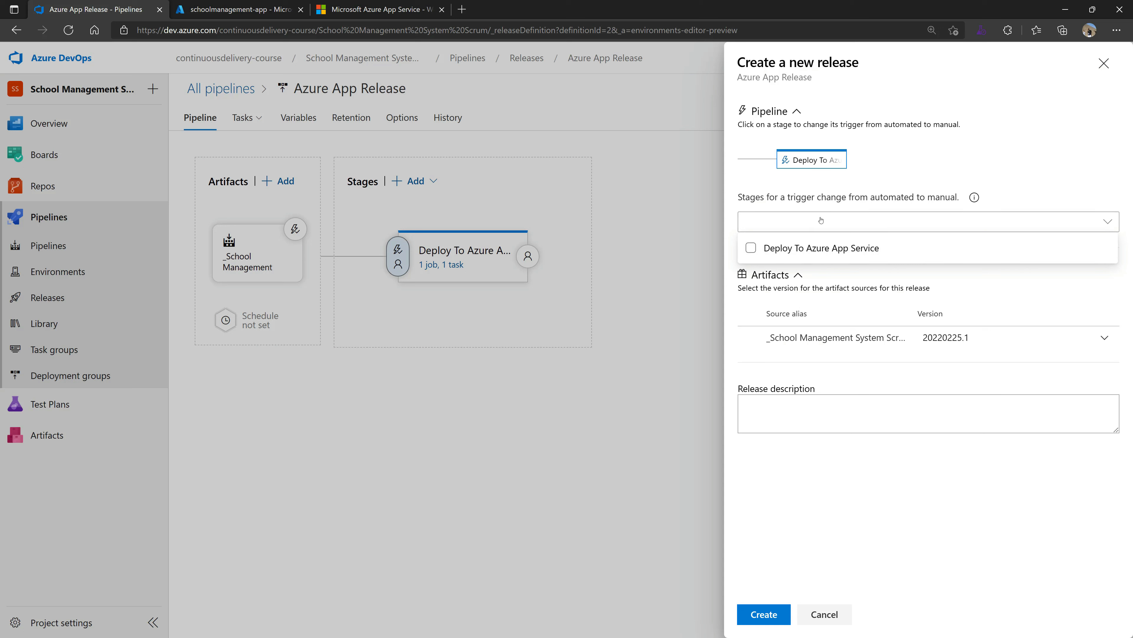
click(751, 249)
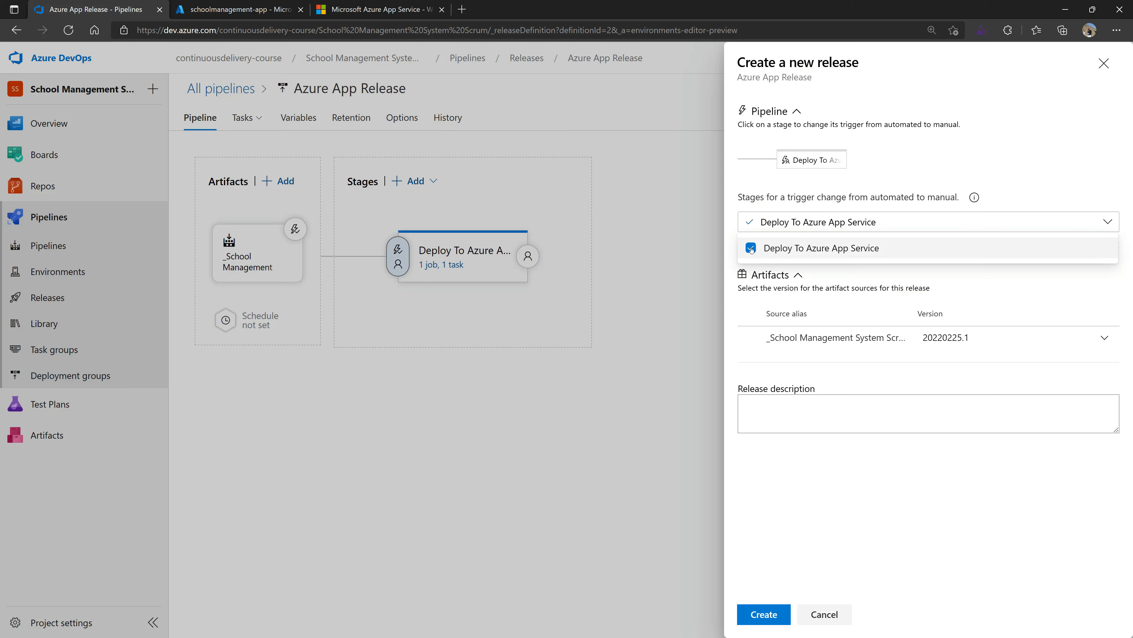
click(751, 249)
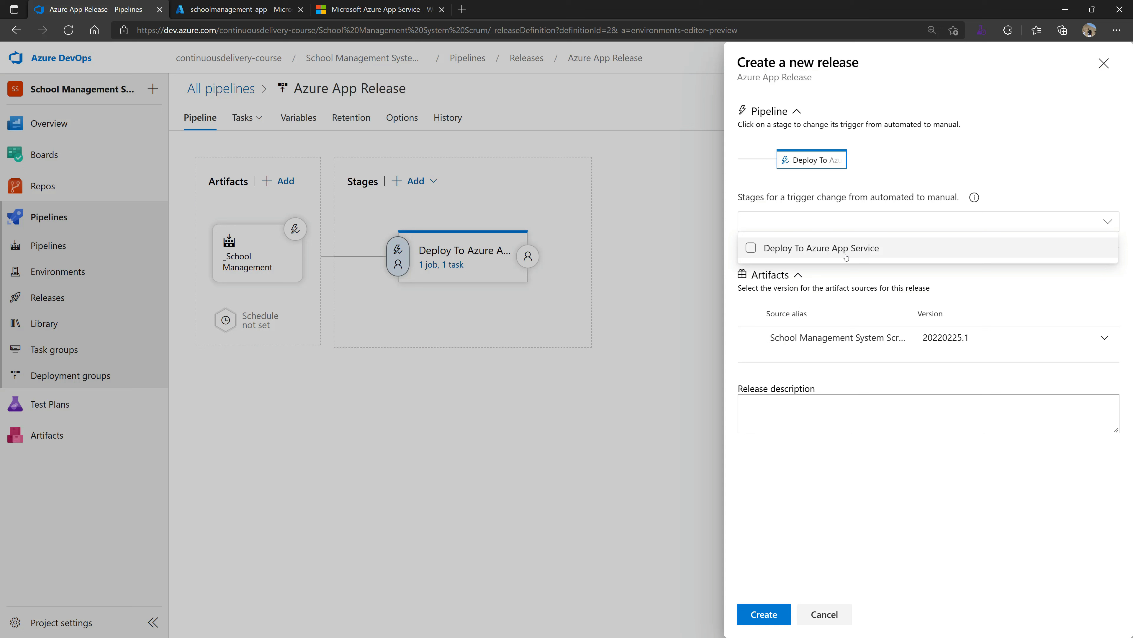
click(751, 247)
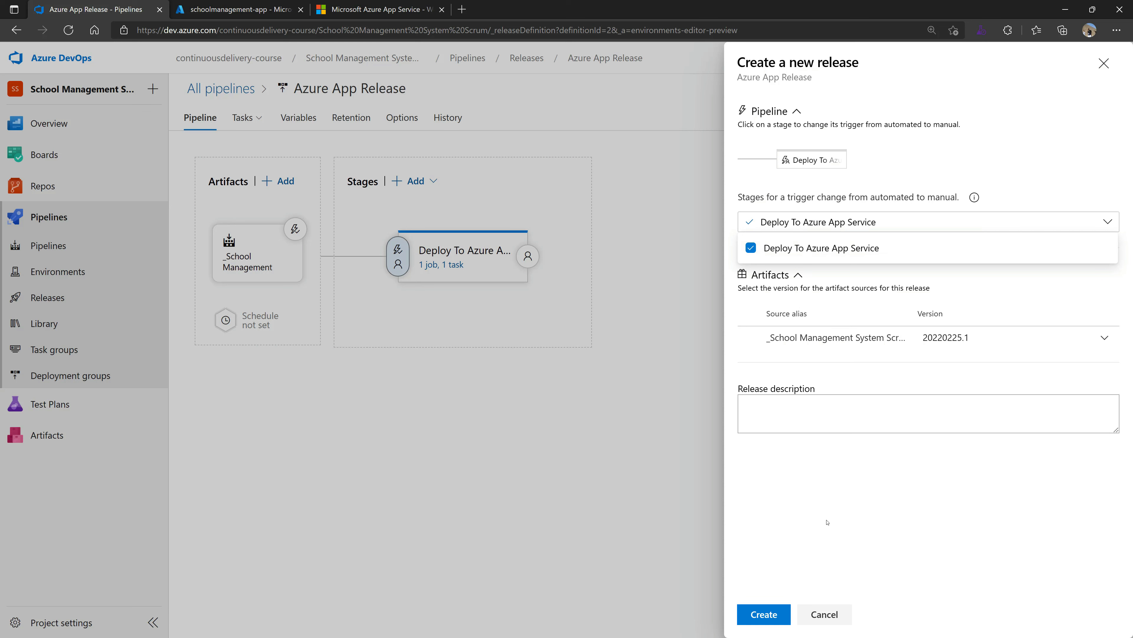
click(809, 536)
click(764, 614)
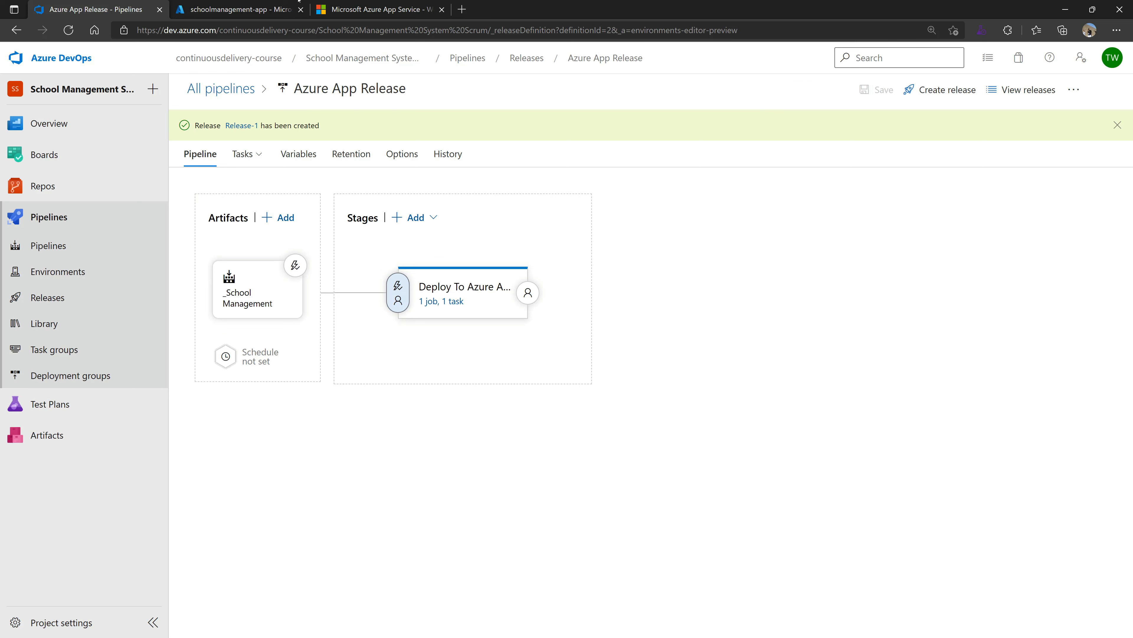
- Open the newly created release, dismiss the introduction, and deploy its Deploy To Azure App Service stage without a comment
click(243, 131)
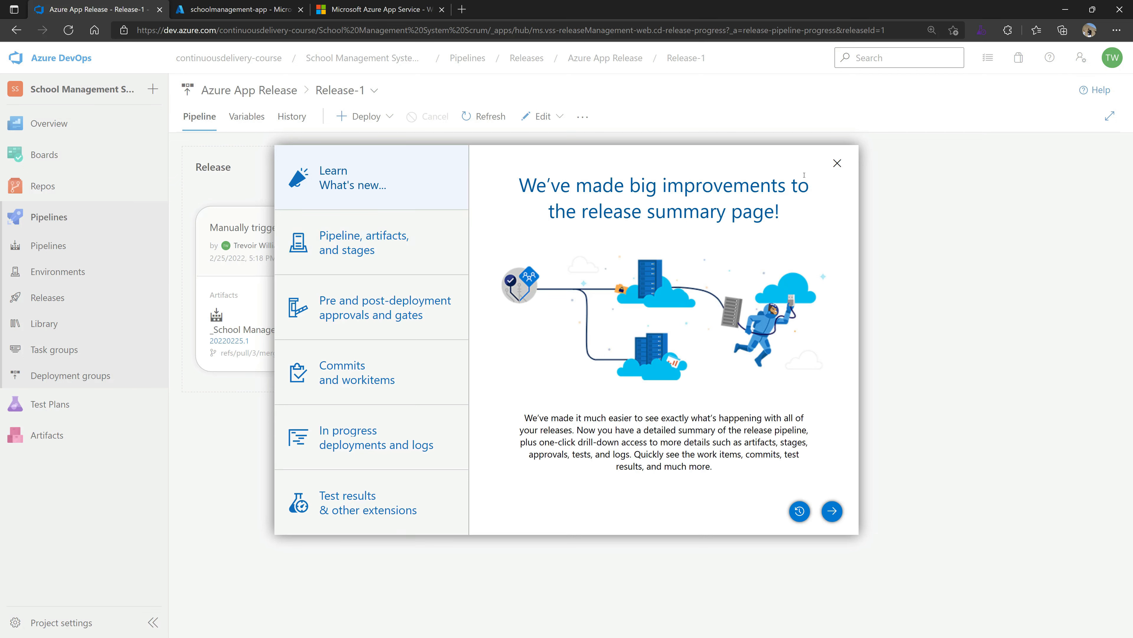
click(837, 164)
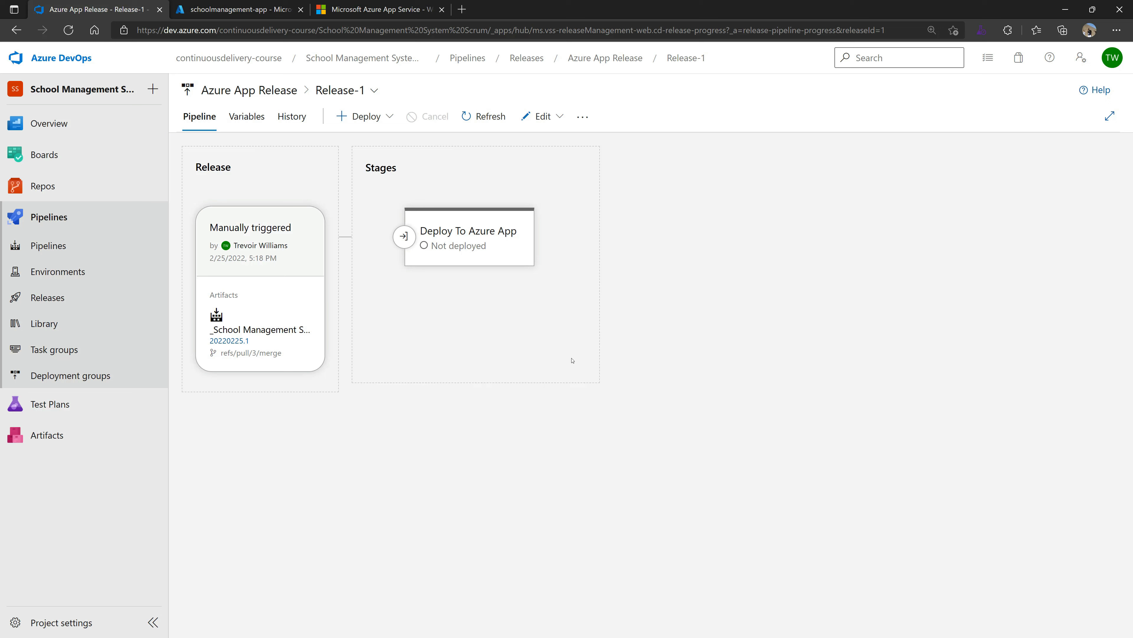
mouse_move(436, 247)
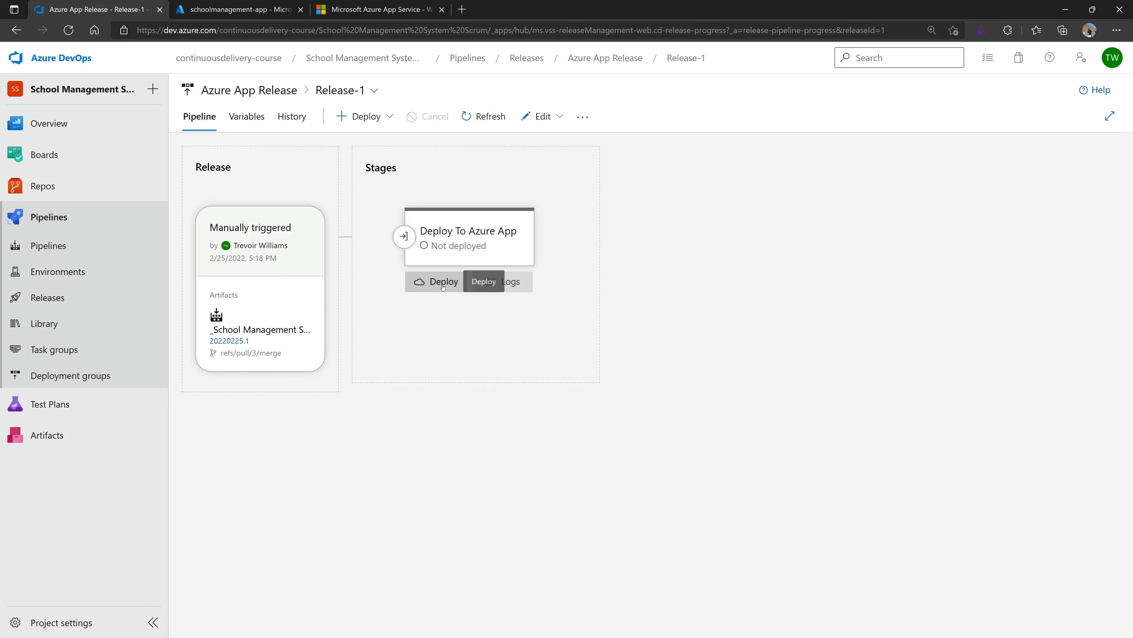
click(443, 287)
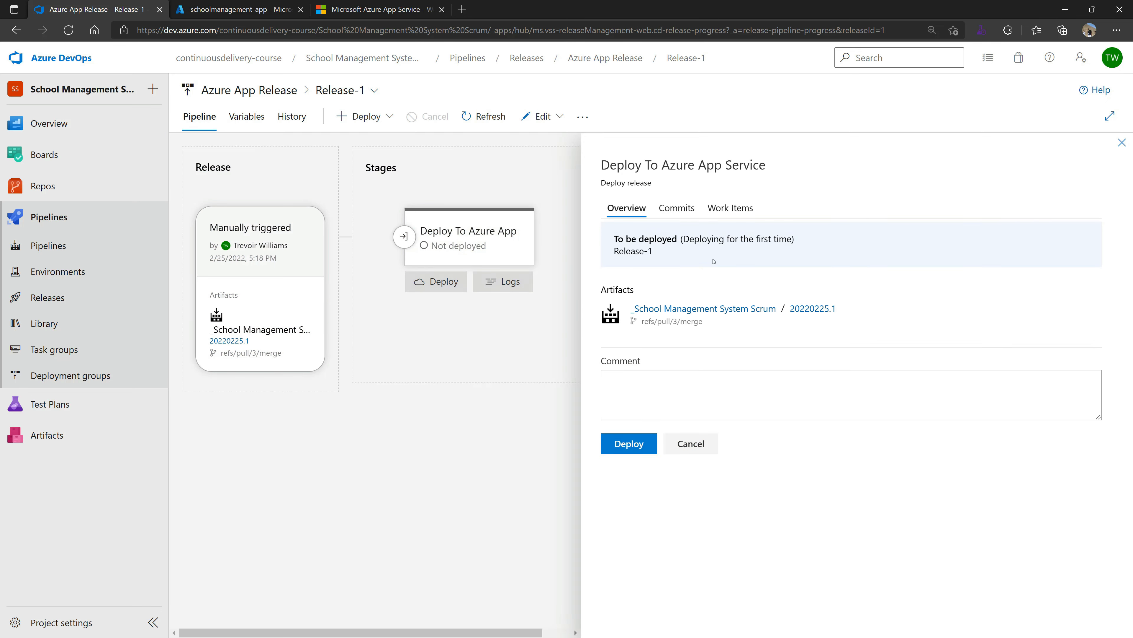
click(628, 444)
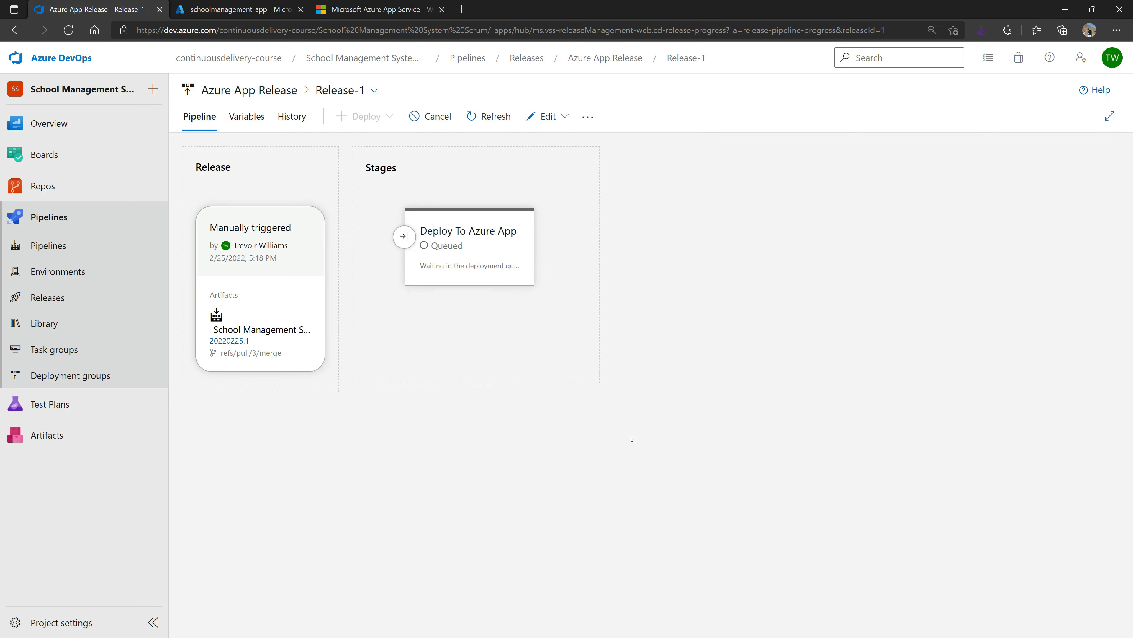
- Follow the stage's deployment by examining the pre-deployment gates delay and the logs of the gates and the agent job
click(449, 255)
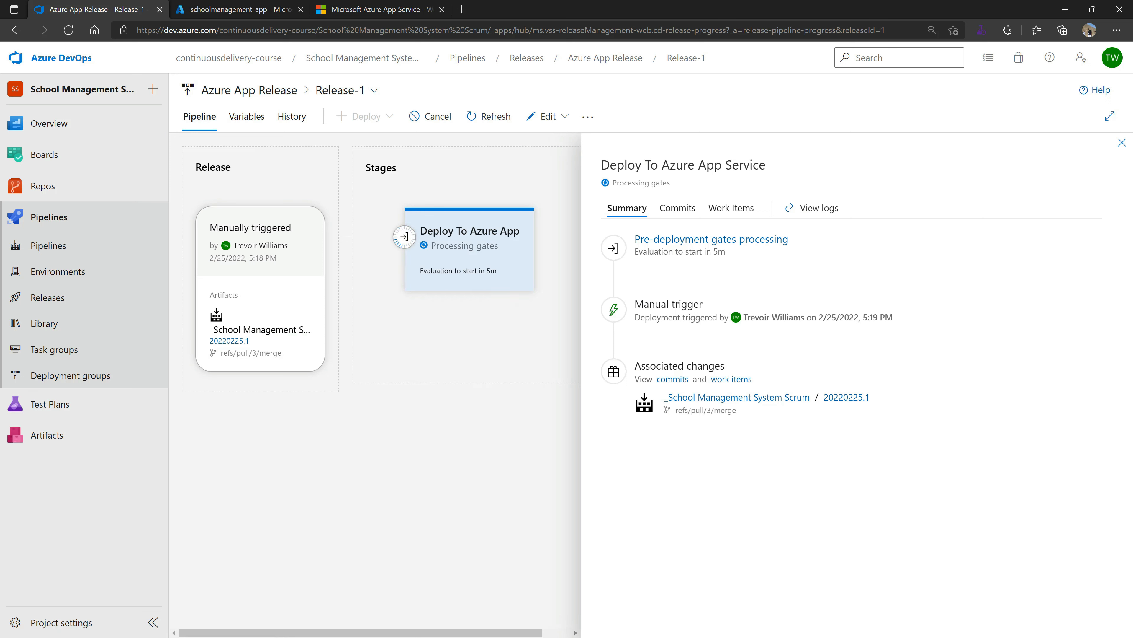
click(711, 240)
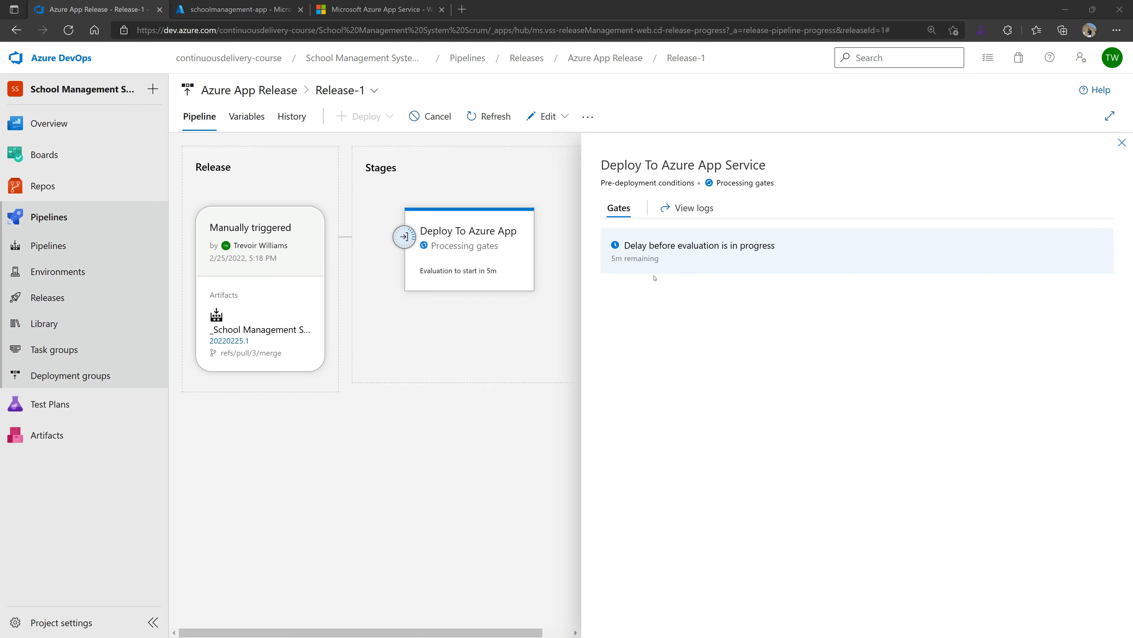
drag(611, 262, 660, 260)
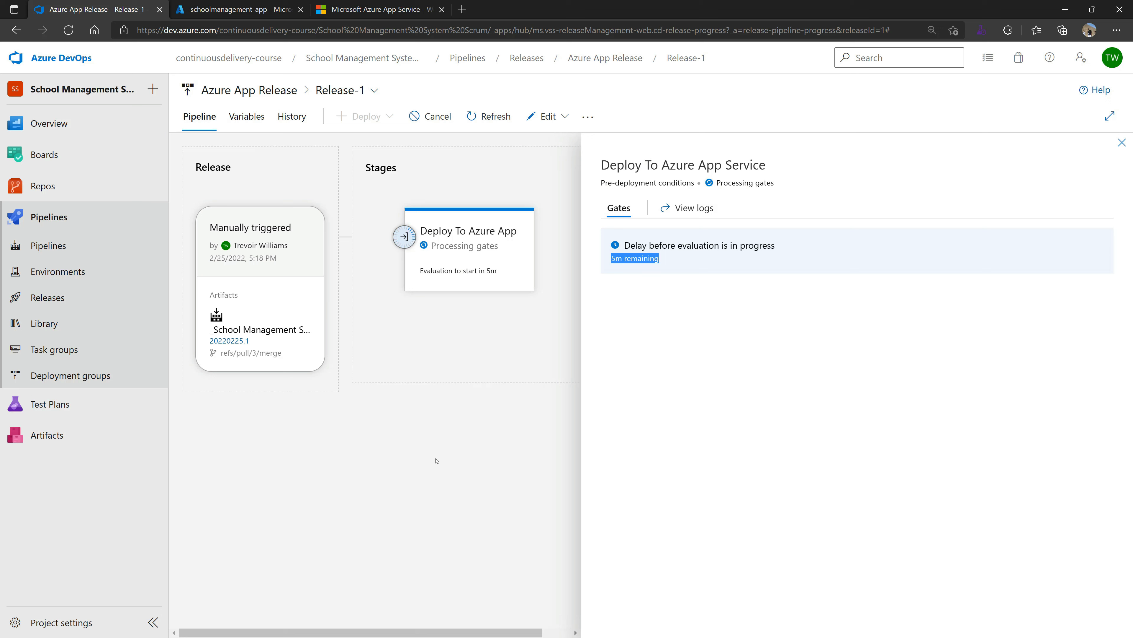
click(697, 330)
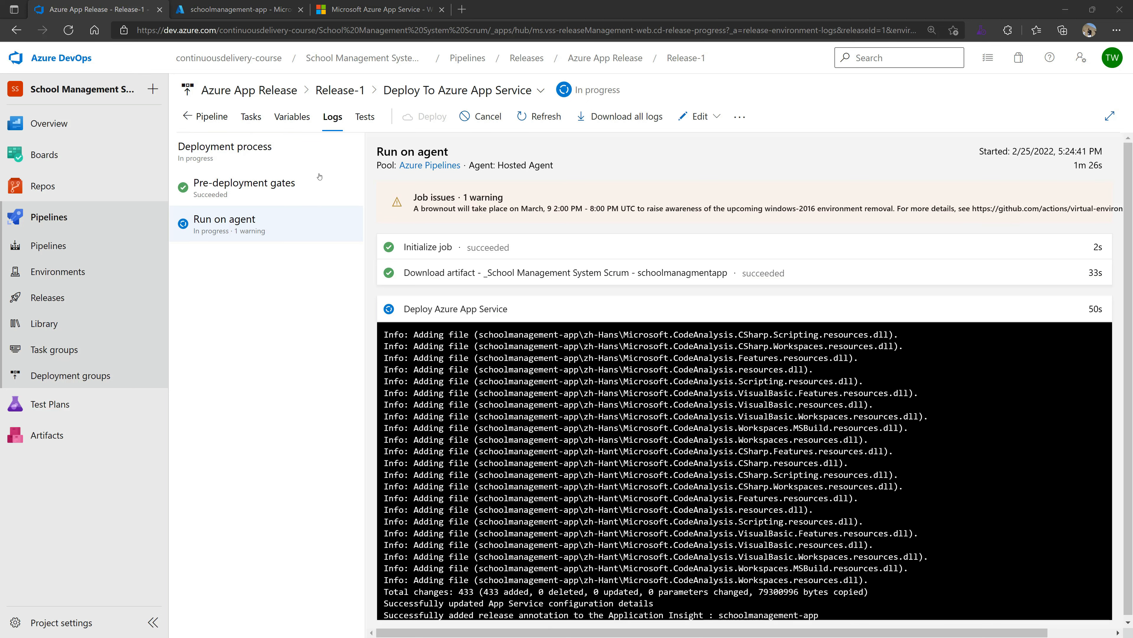
click(527, 451)
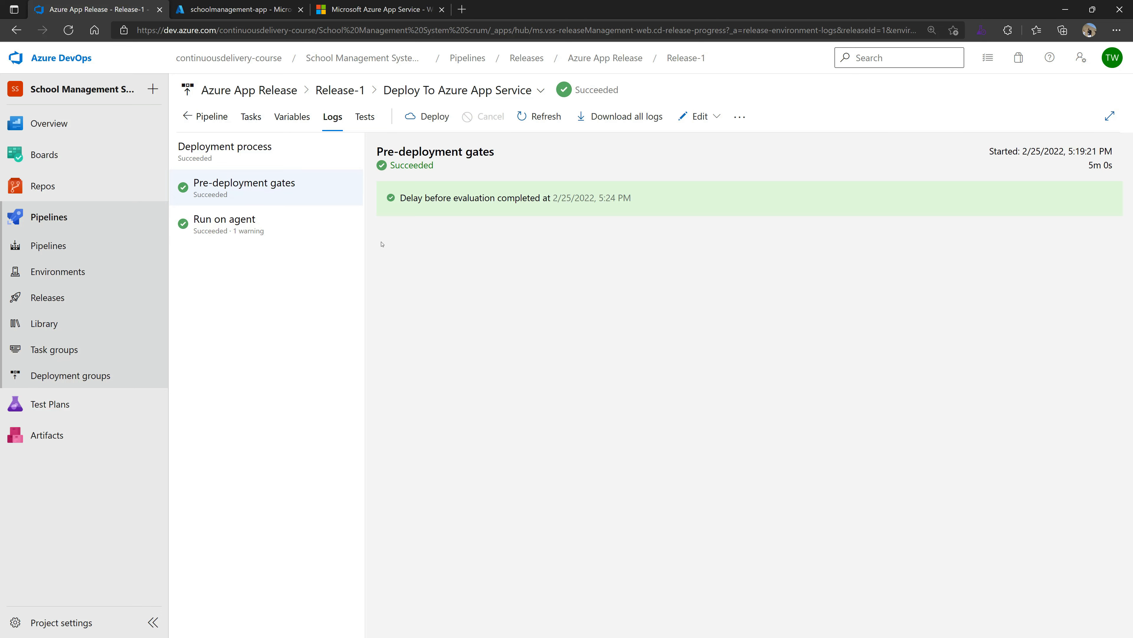
click(249, 221)
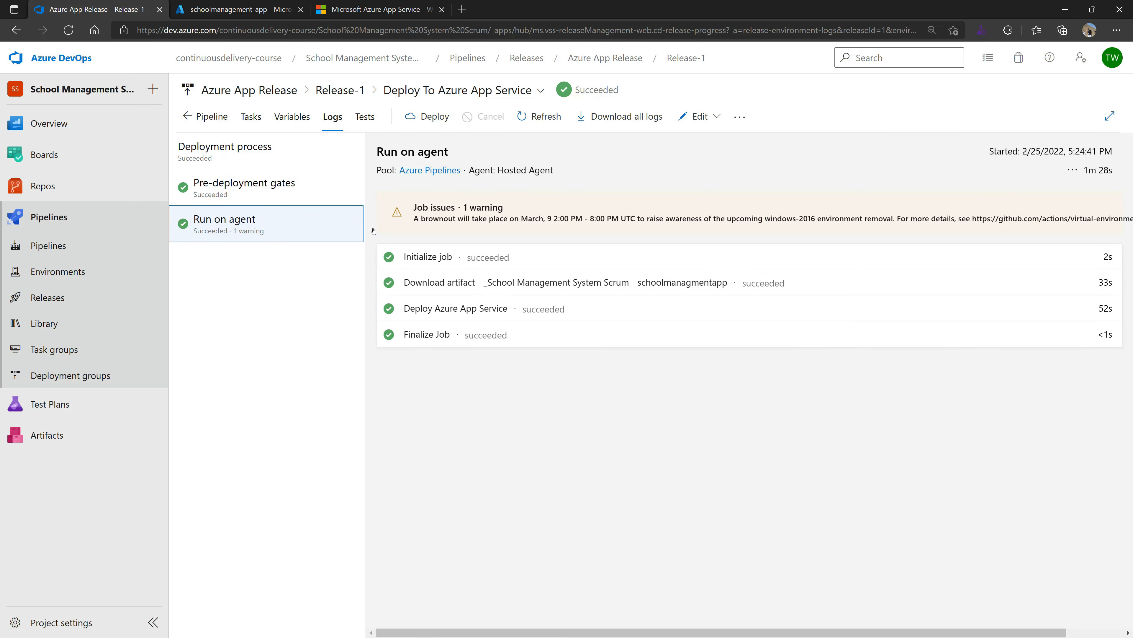
- Examine the Deploy Azure App Service task log of Release-1 through to its end
click(452, 311)
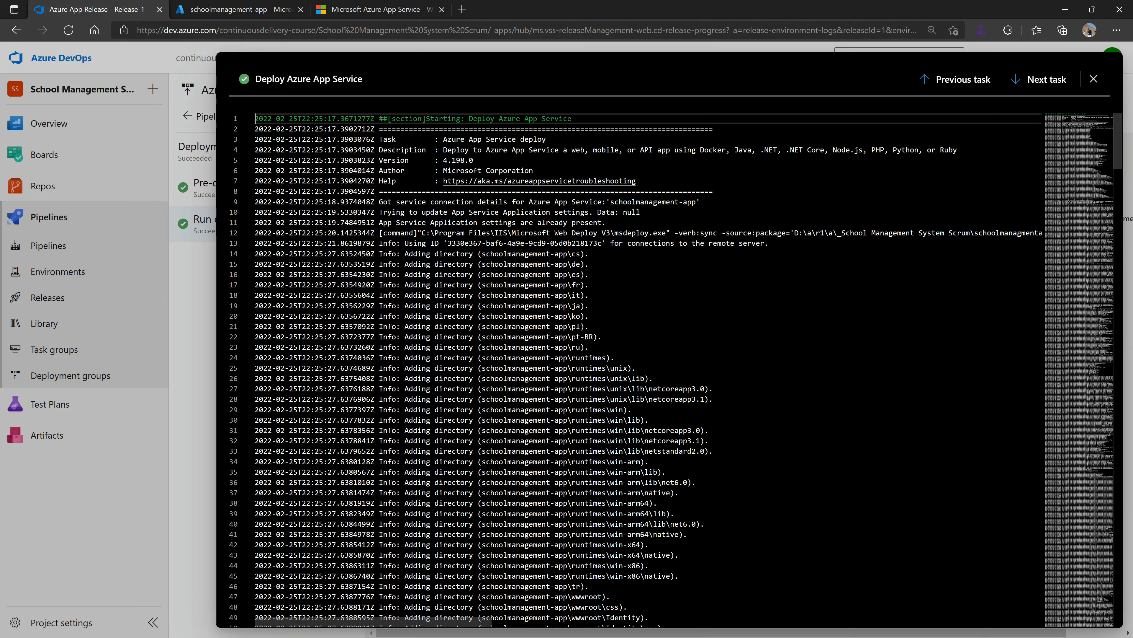
drag(587, 264, 607, 368)
click(607, 368)
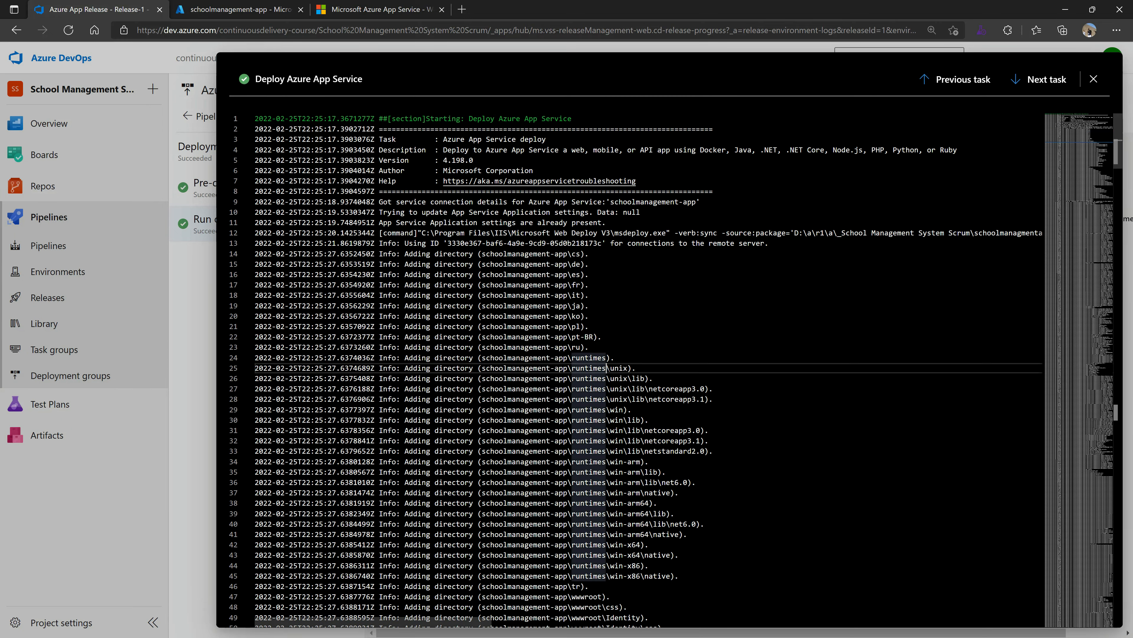
scroll(607, 368, down, 4)
drag(477, 447, 572, 447)
drag(498, 466, 614, 498)
drag(516, 539, 615, 549)
drag(542, 592, 645, 602)
scroll(645, 602, down, 20)
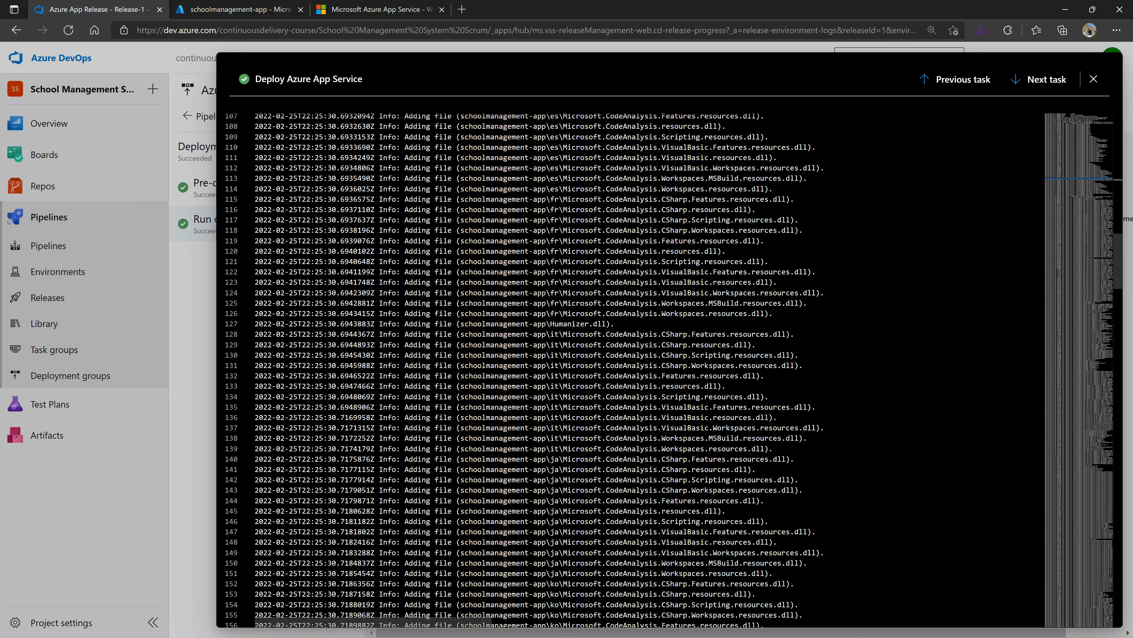
scroll(624, 370, down, 20)
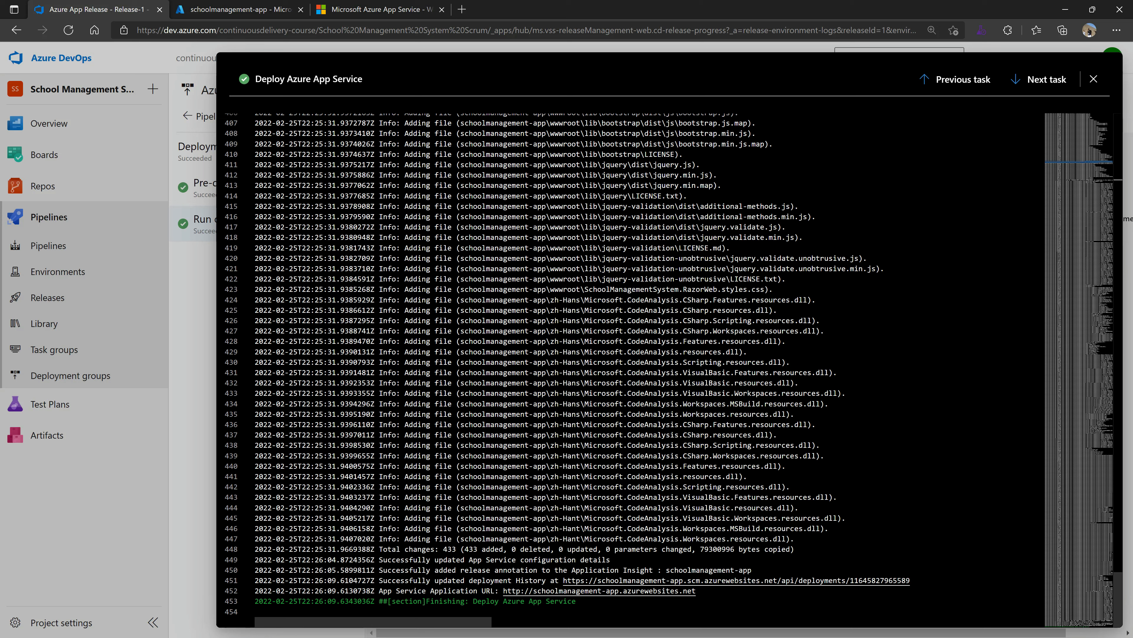
- Open the App Service Application URL from the log in a new tab and compare the deployed site with the earlier placeholder page
click(415, 590)
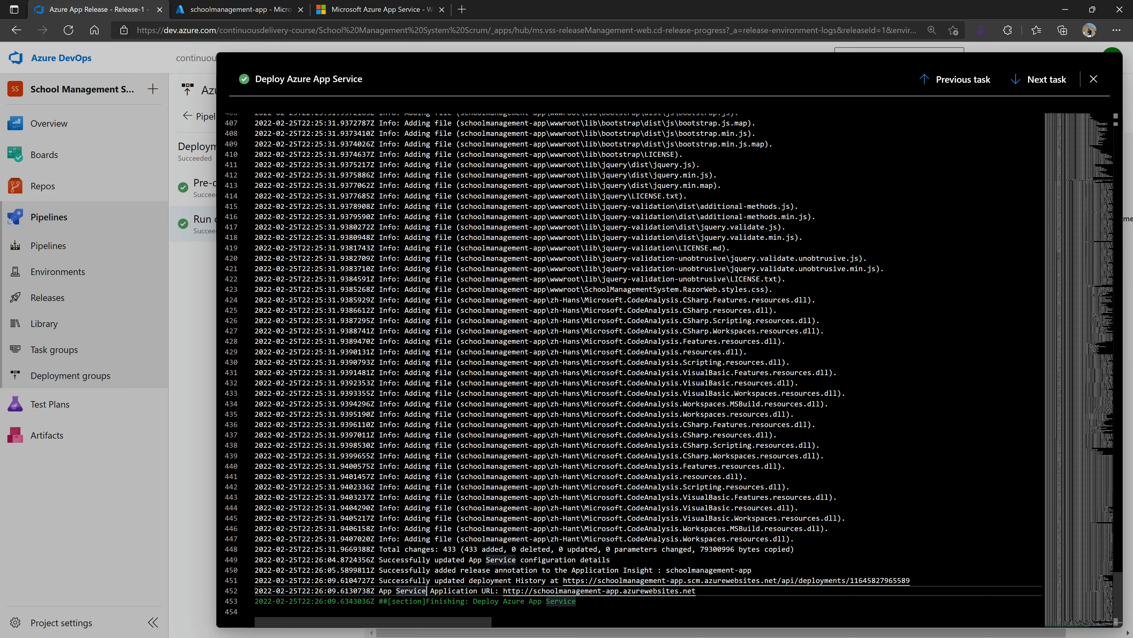
double_click(454, 590)
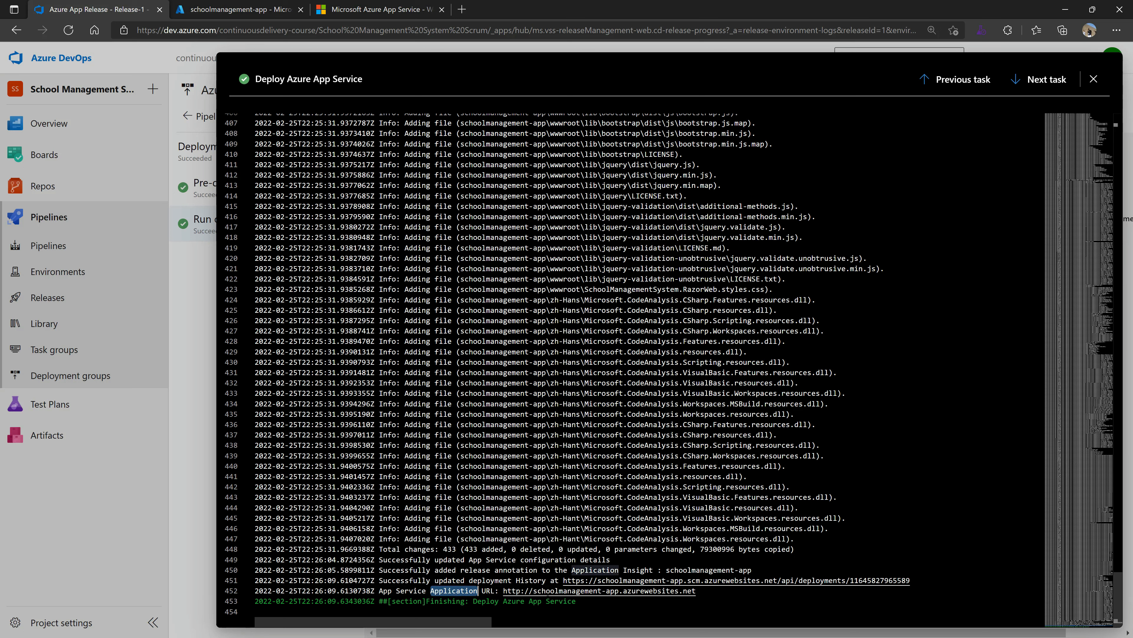
click(552, 590)
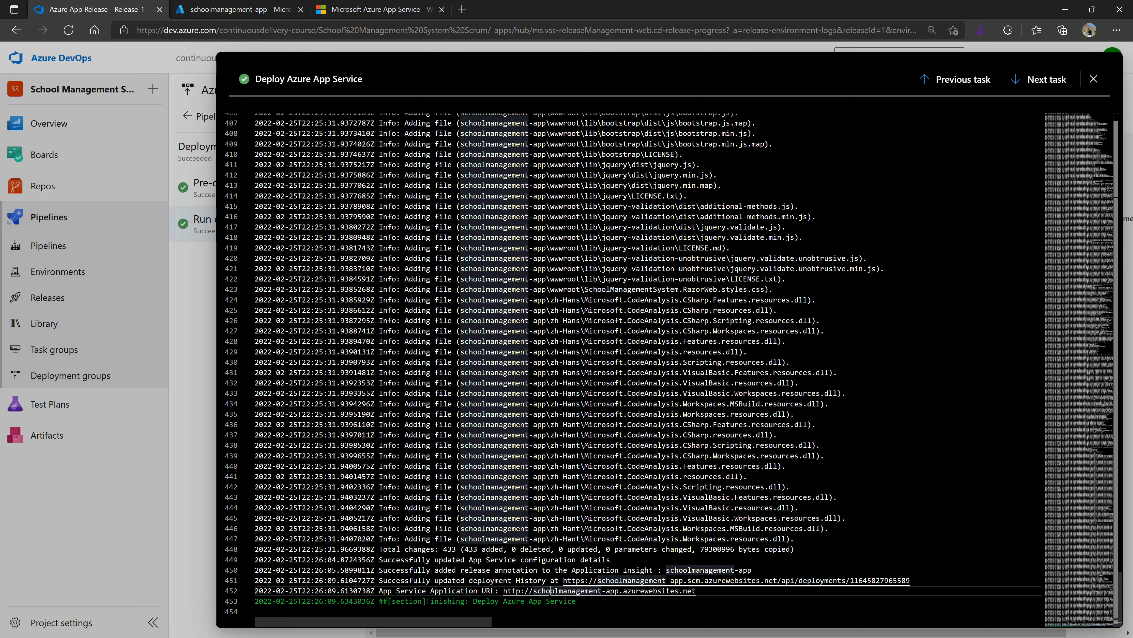
ctrl+click(566, 591)
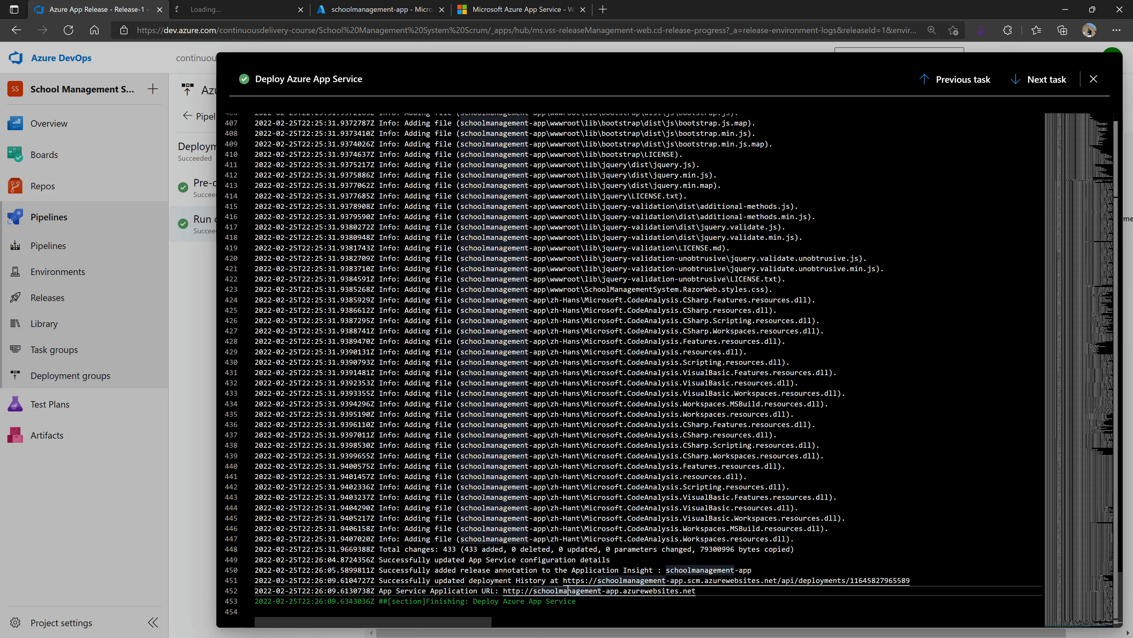
click(420, 4)
click(495, 4)
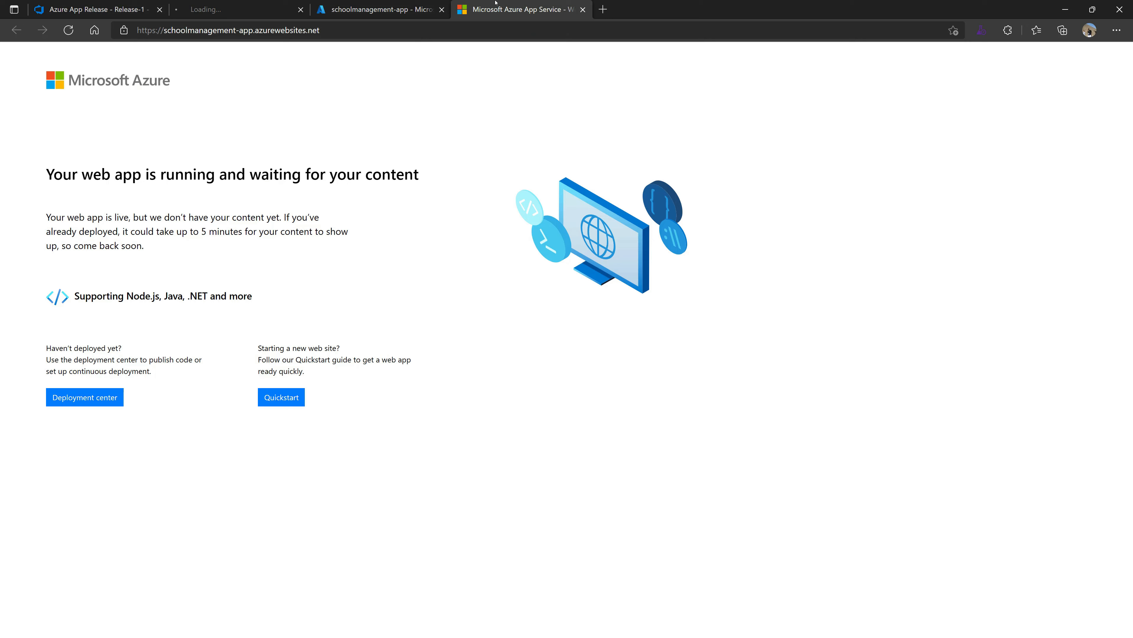
click(232, 8)
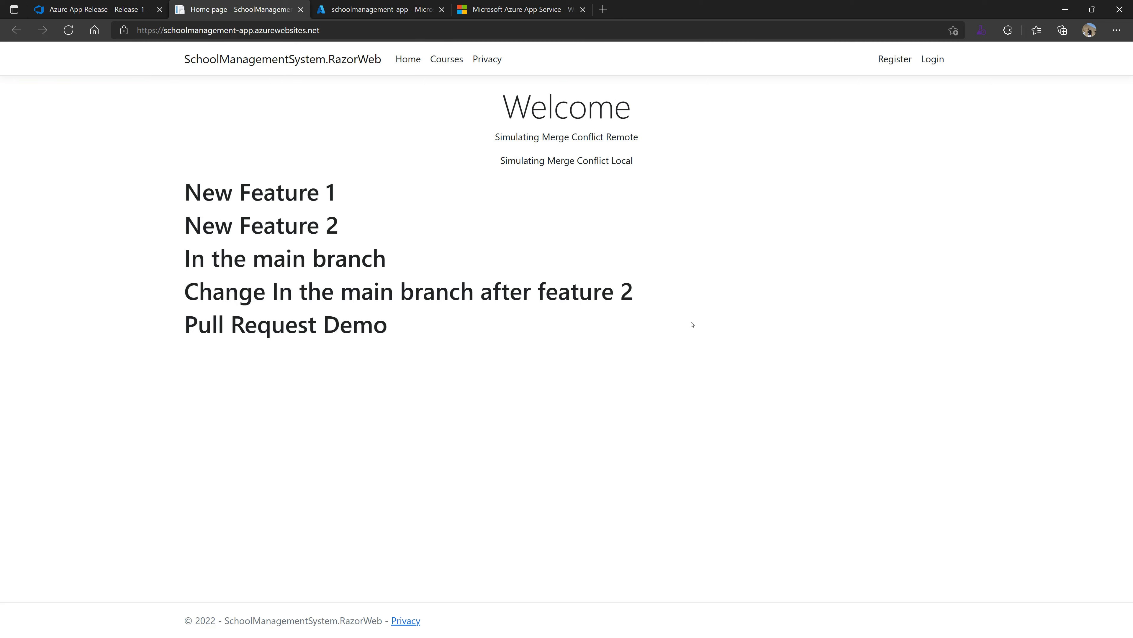
- Compare the web addresses of the deployed site and the placeholder page, and reload schoolmanagement-app.azurewebsites.net in the placeholder's tab
click(464, 30)
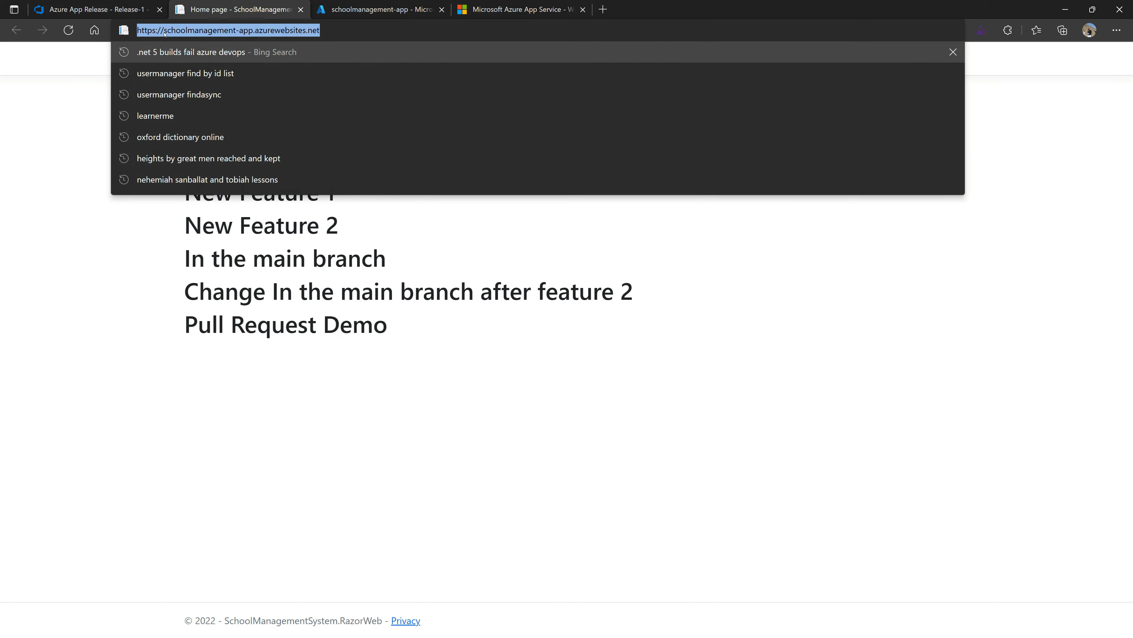
click(464, 12)
click(178, 29)
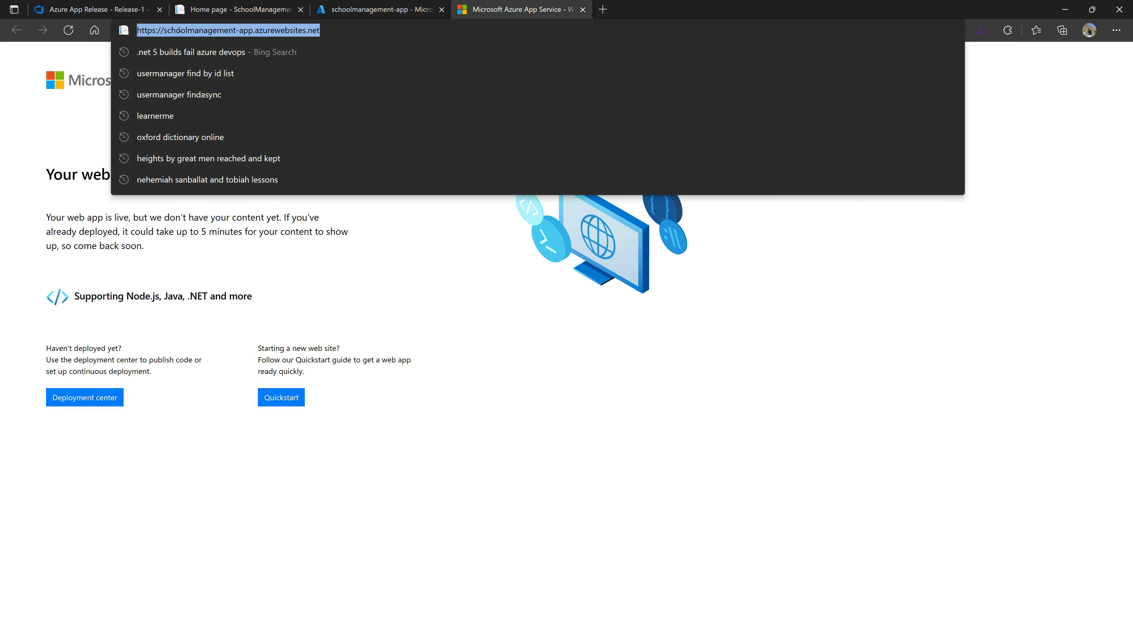
click(376, 303)
click(264, 6)
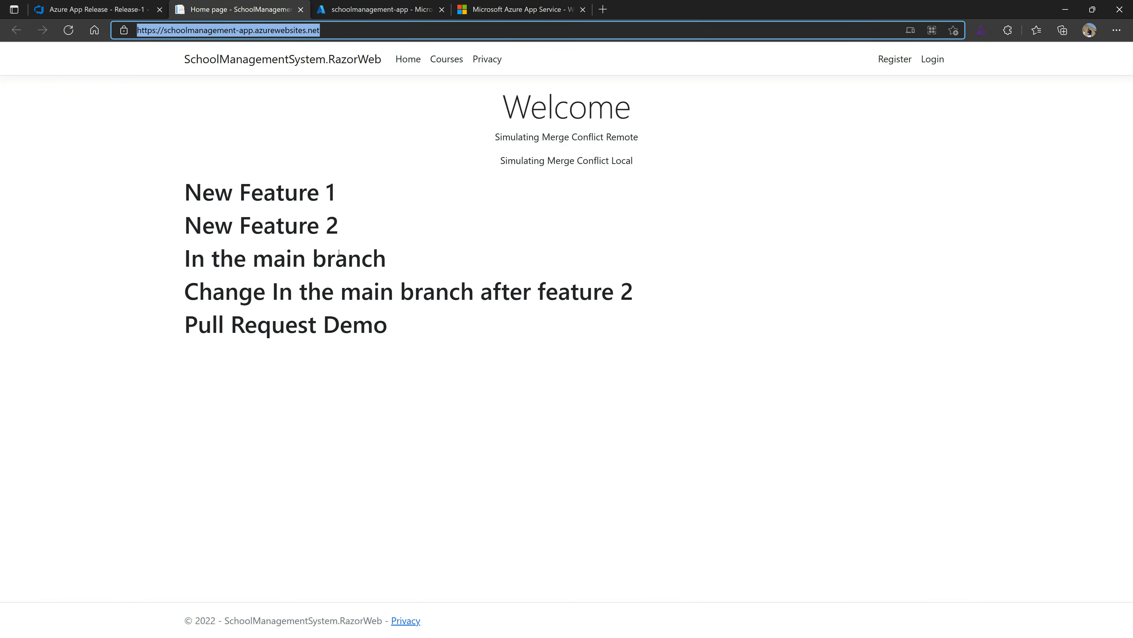
click(516, 5)
click(412, 32)
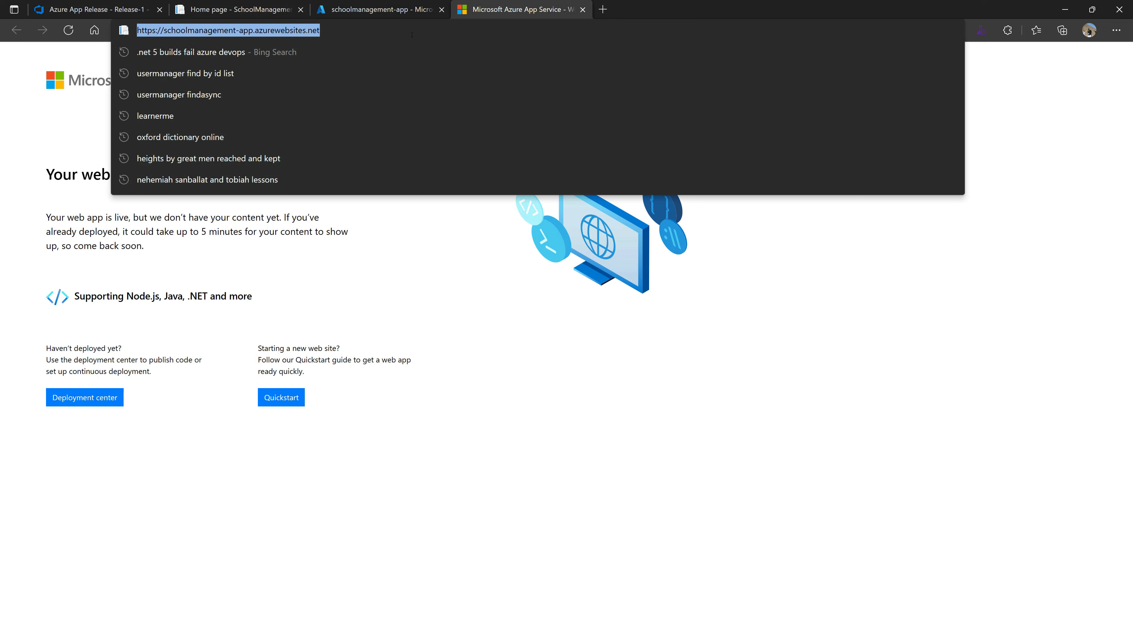
key(Return)
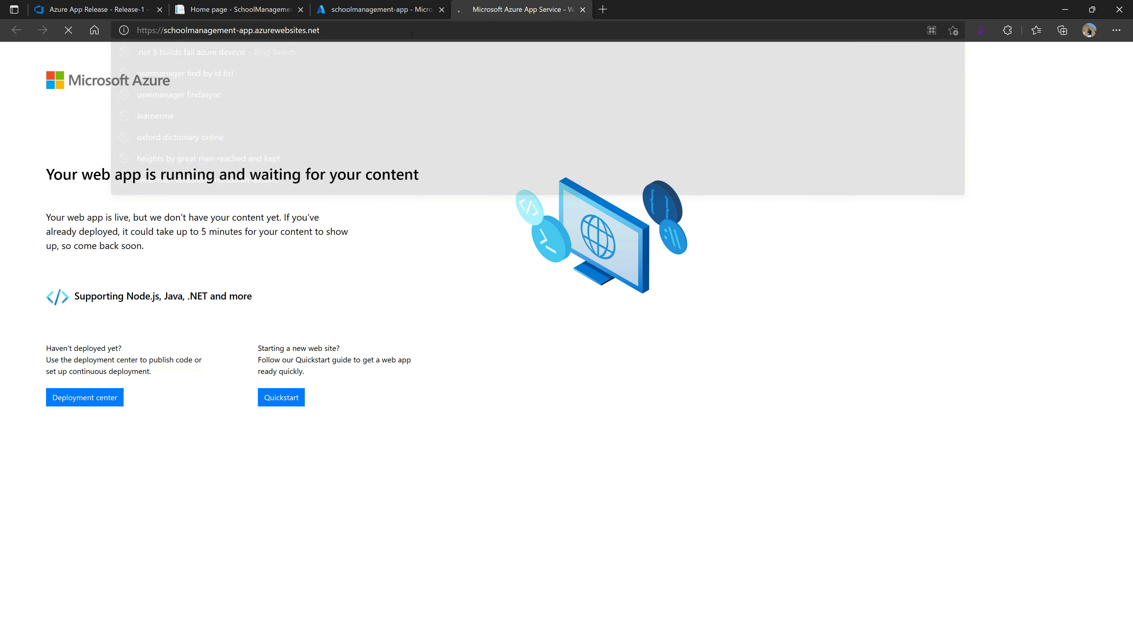
- Examine the reloaded home page, reading its merge conflict lines and each heading from New Feature 1 to Pull Request Demo
drag(185, 59, 792, 397)
click(793, 398)
drag(494, 137, 642, 140)
drag(498, 161, 636, 162)
drag(185, 191, 337, 192)
drag(184, 225, 339, 226)
drag(184, 258, 387, 259)
drag(184, 291, 633, 296)
drag(185, 324, 577, 337)
click(576, 337)
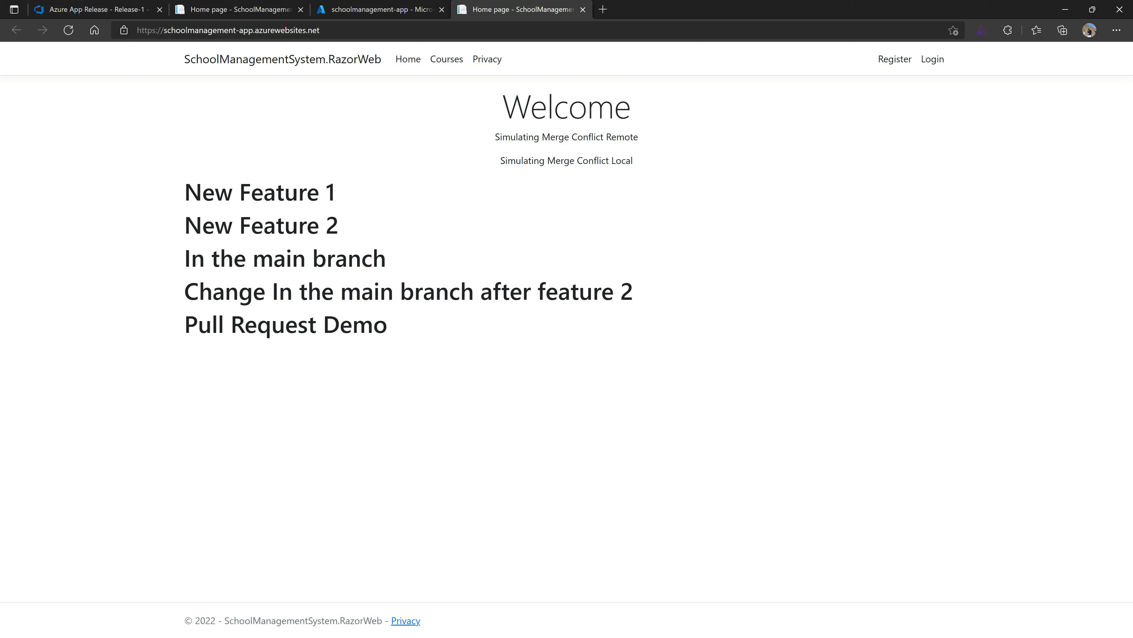
- Leave the deployment log, open Index.cshtml from the repository's main branch, and inspect its Testing Release Pipeline heading line
click(93, 2)
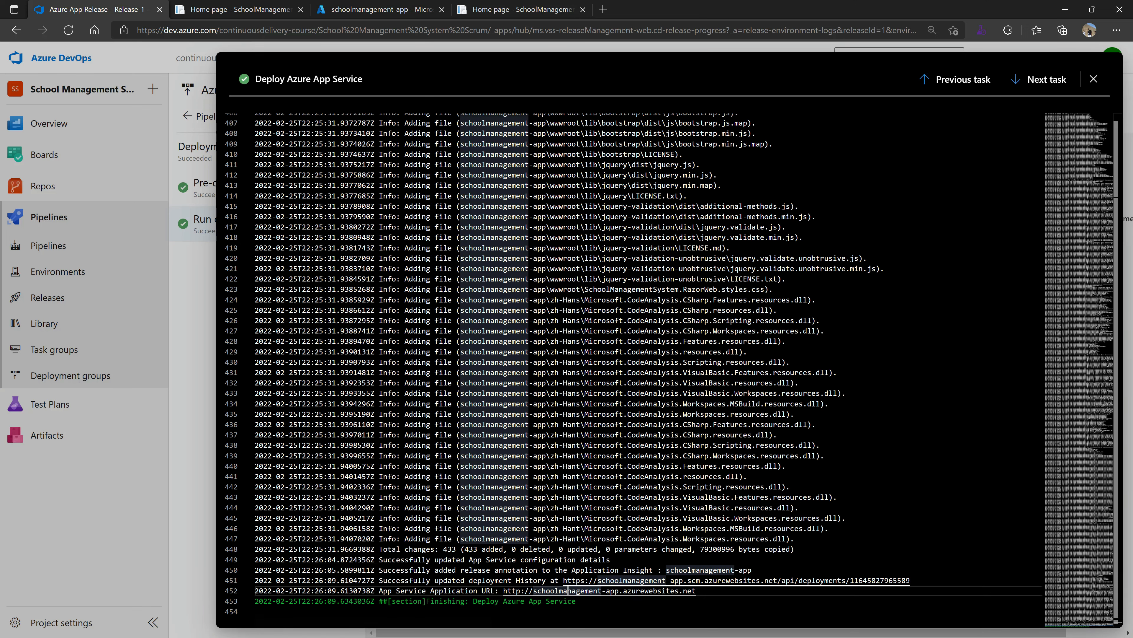
click(175, 309)
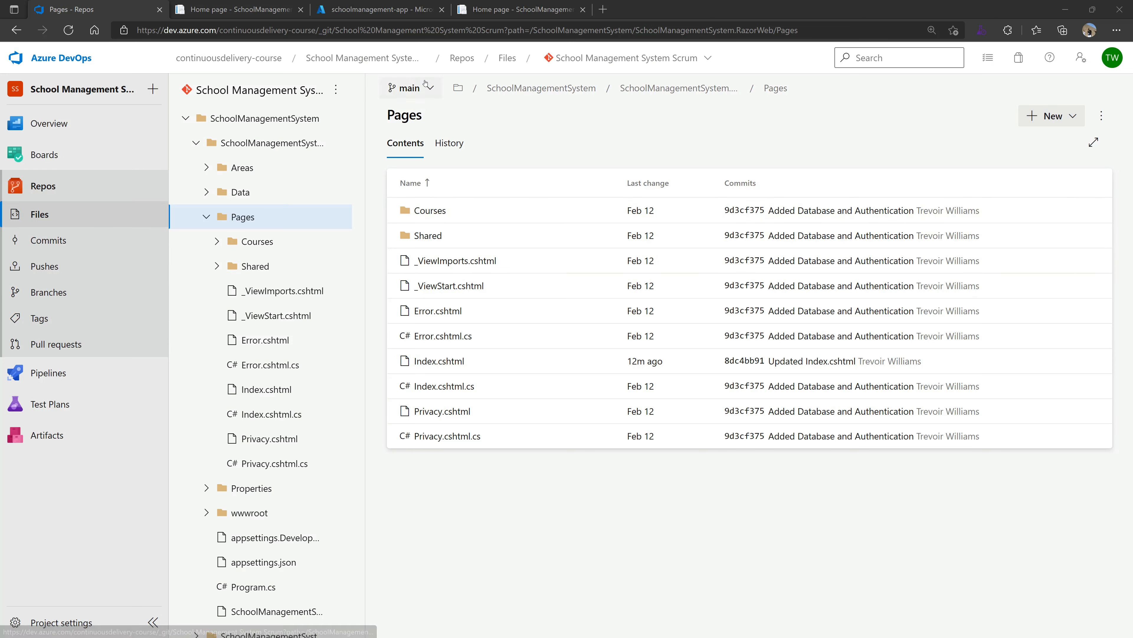
click(416, 92)
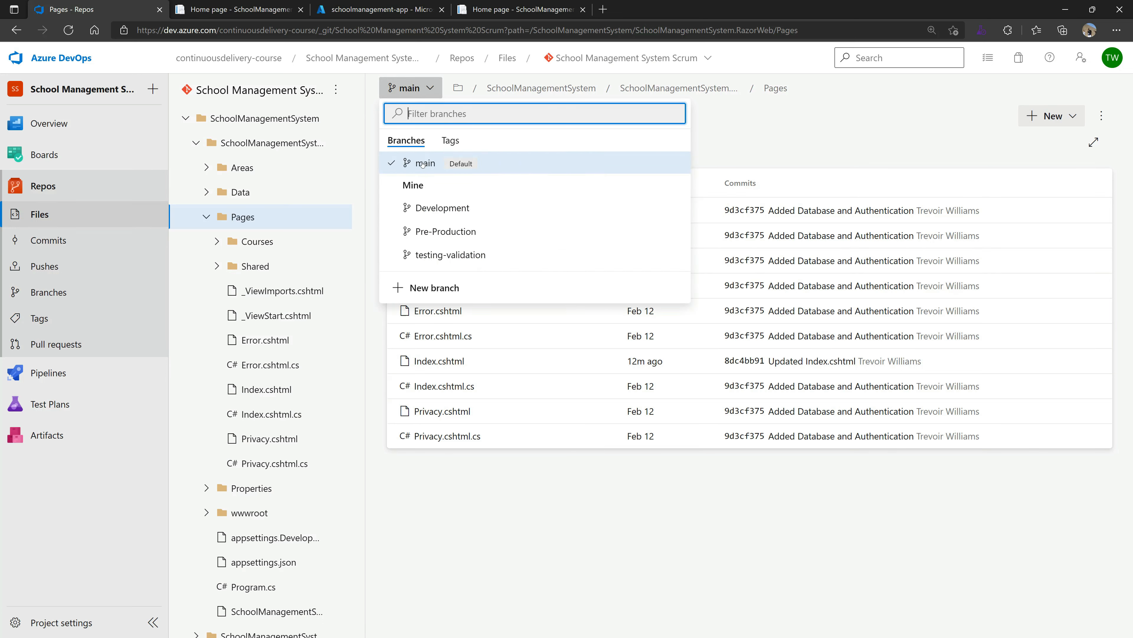
click(423, 164)
click(453, 369)
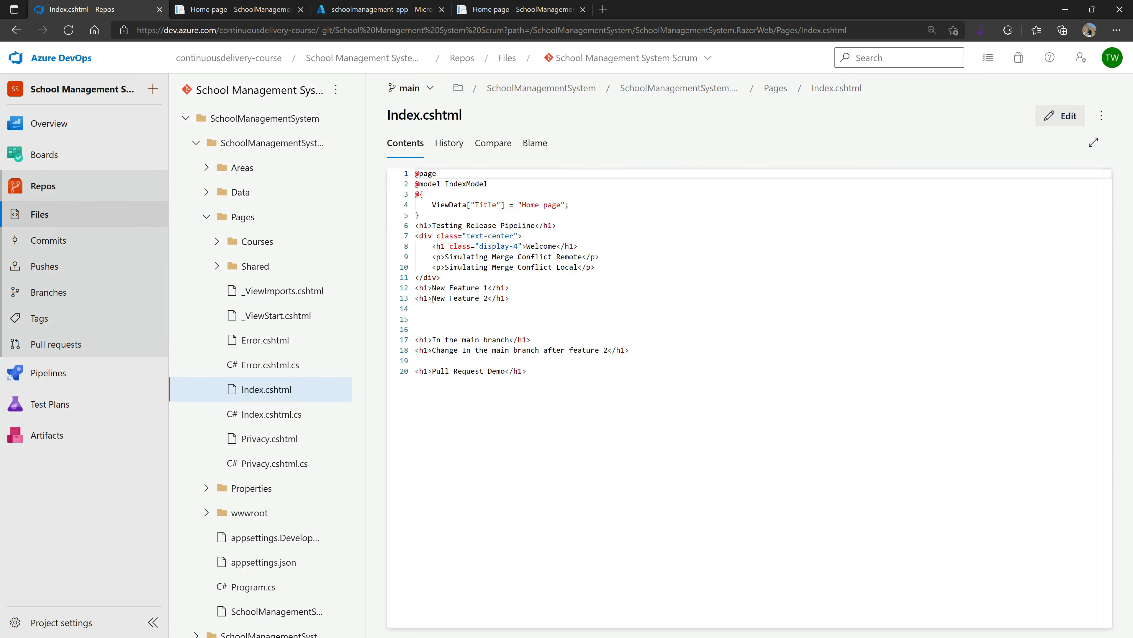
drag(416, 226, 577, 225)
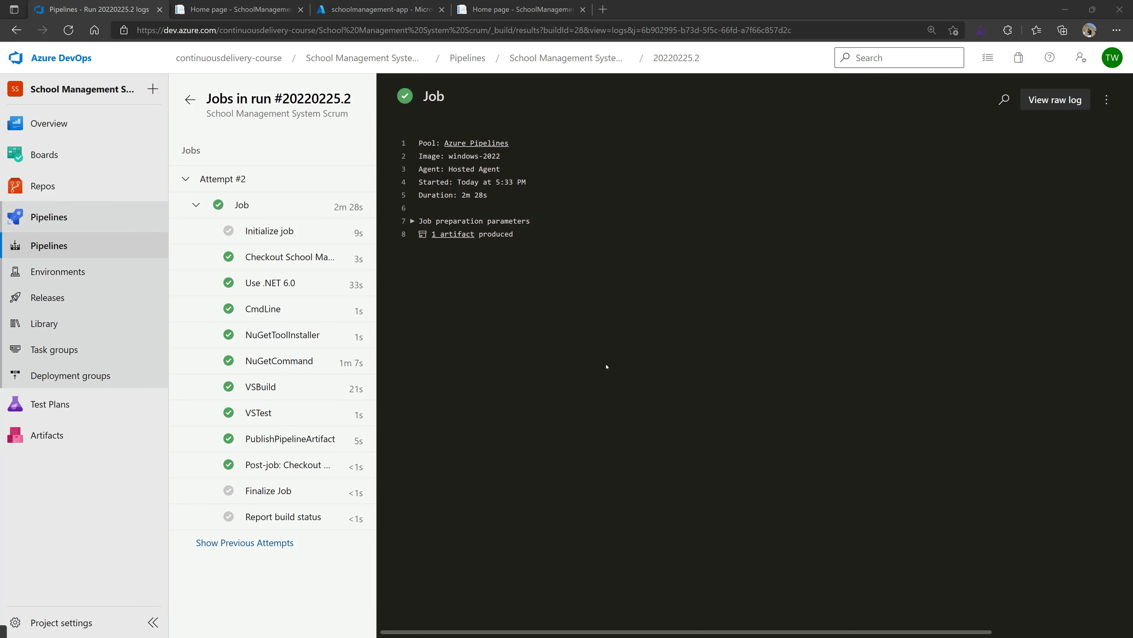
- Return from the job log to the summary of build run 20220225.2 and review its warnings and jobs
drag(259, 114, 276, 114)
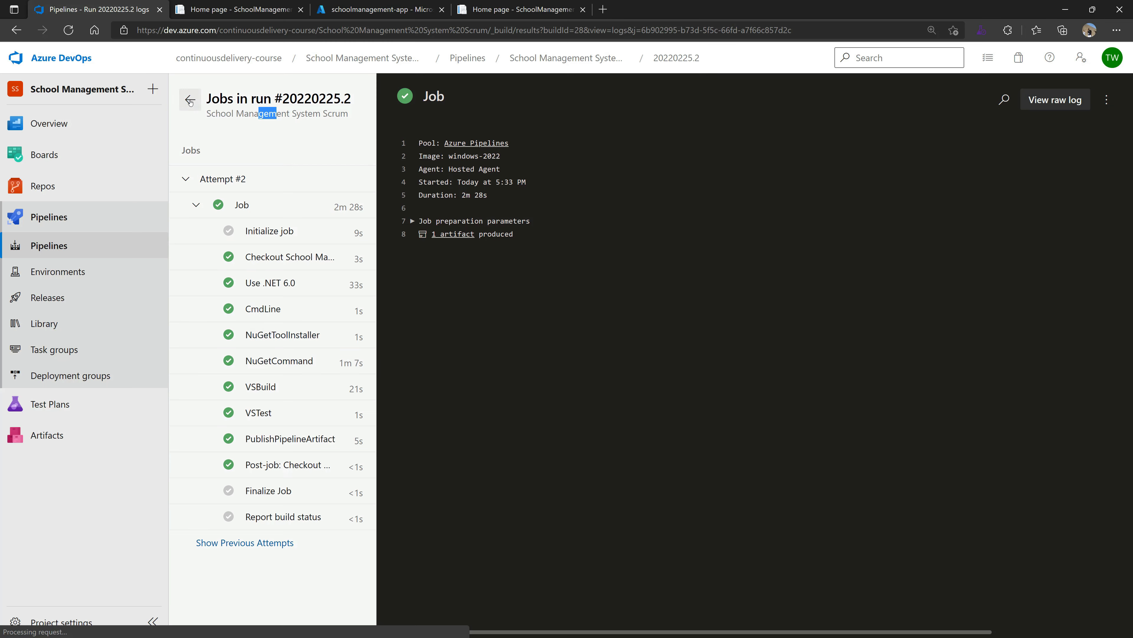
click(190, 100)
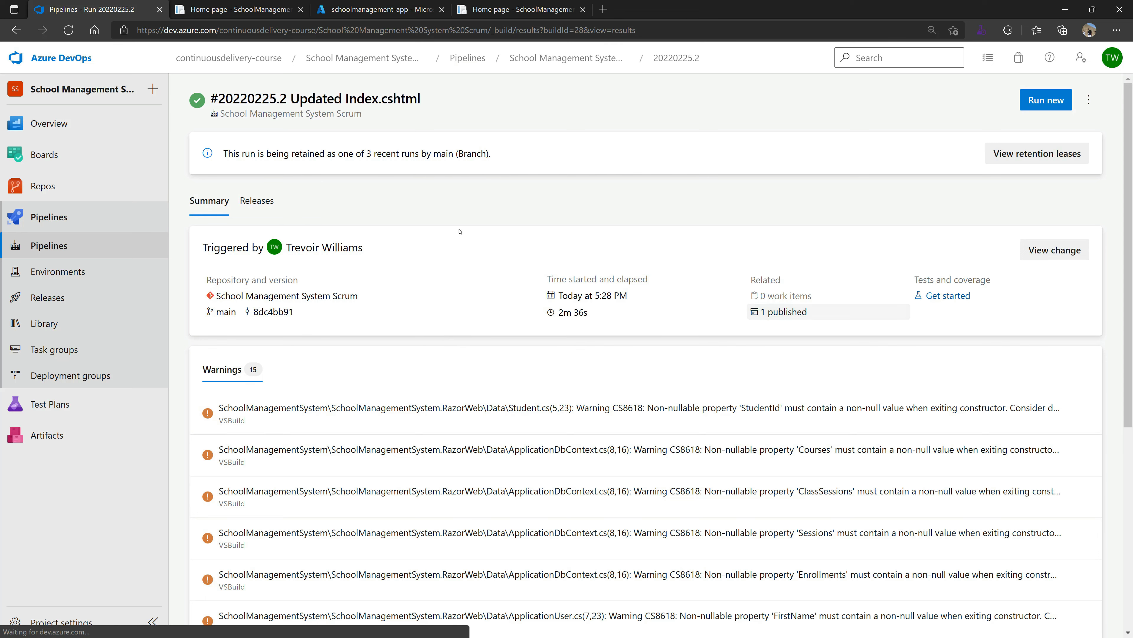
scroll(461, 432, down, 5)
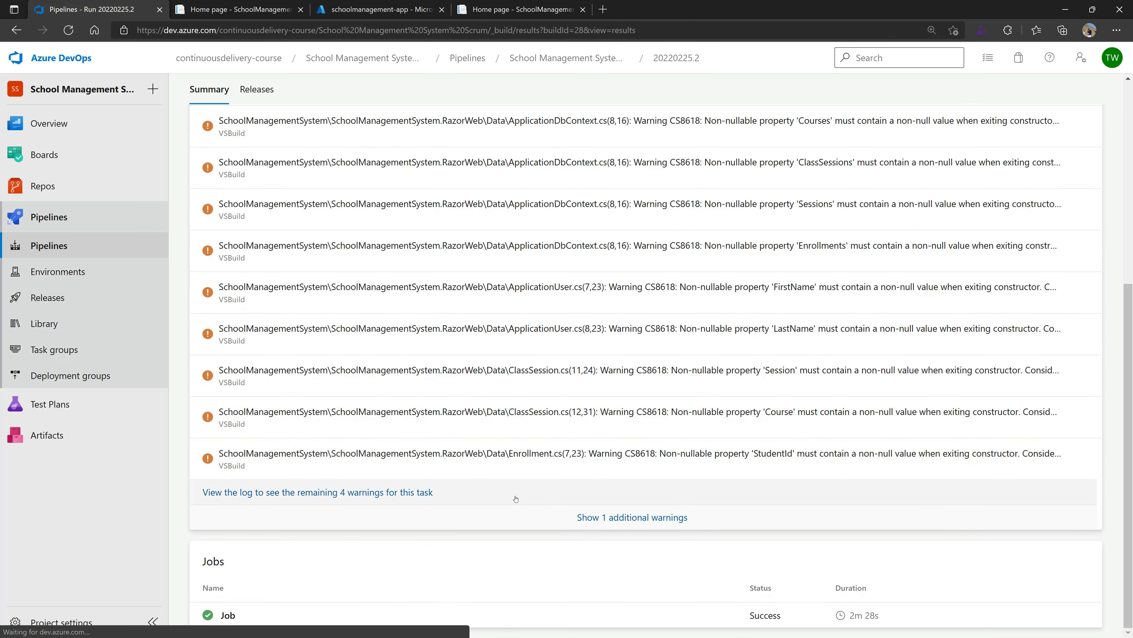
scroll(336, 175, up, 7)
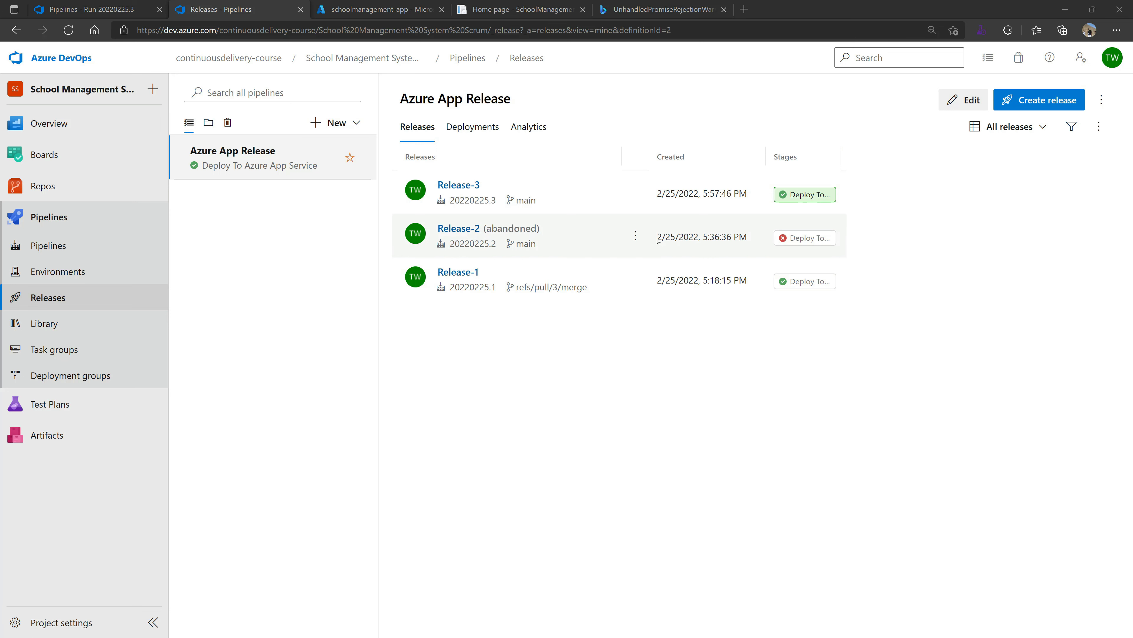
- Open Release-2, examine the error in its Deploy To Azure App Service stage summary and logs, and return to the release's pipeline view
click(470, 228)
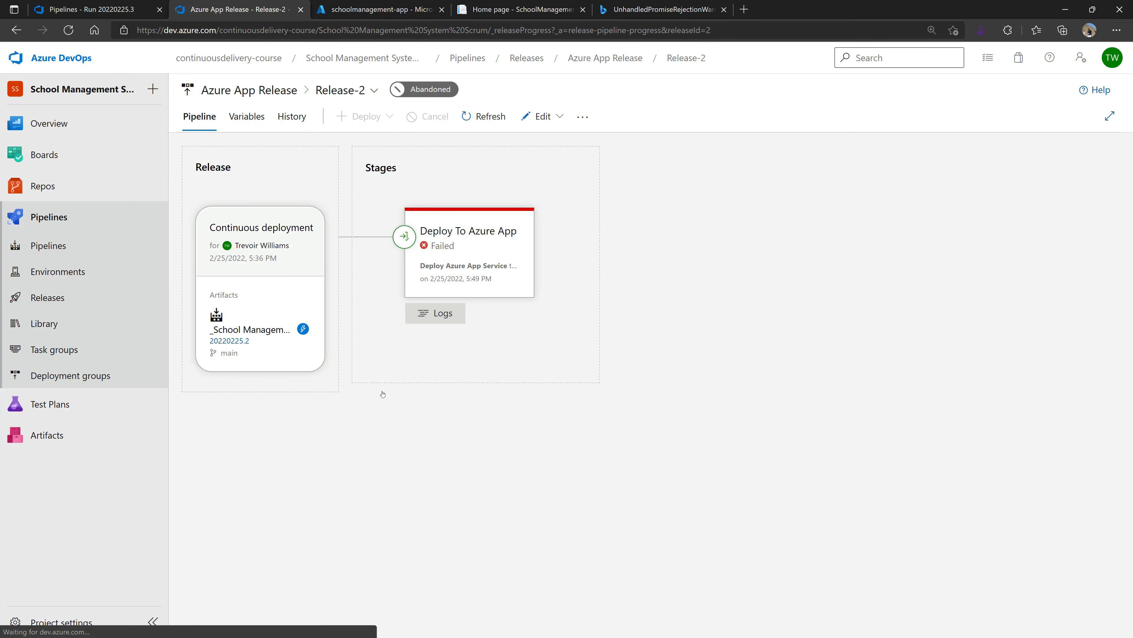
click(462, 293)
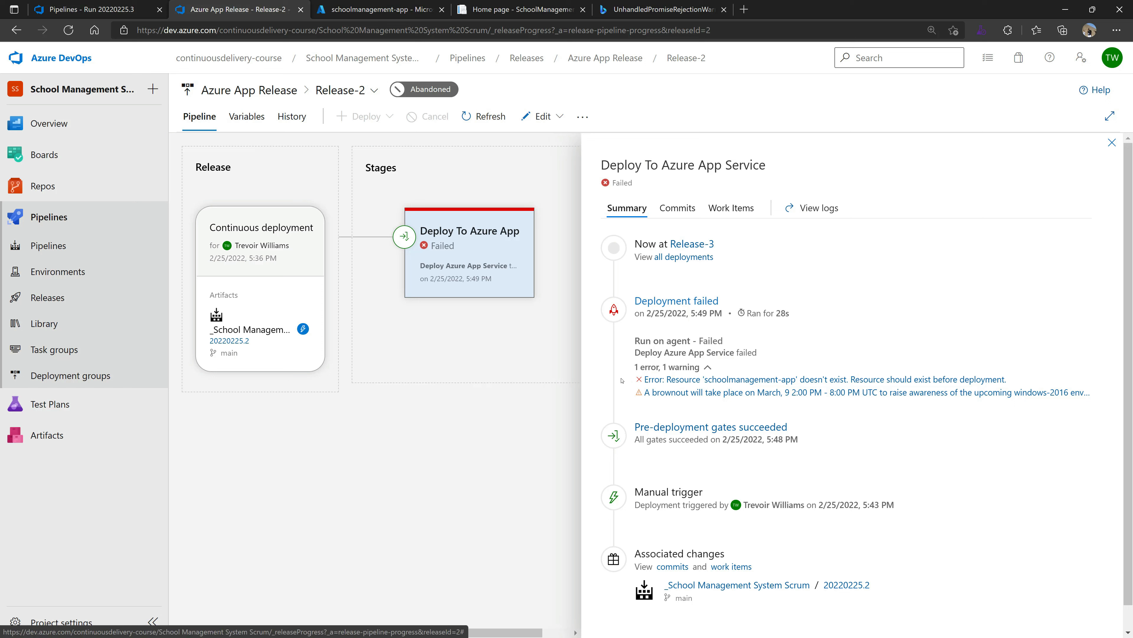
drag(636, 285, 810, 381)
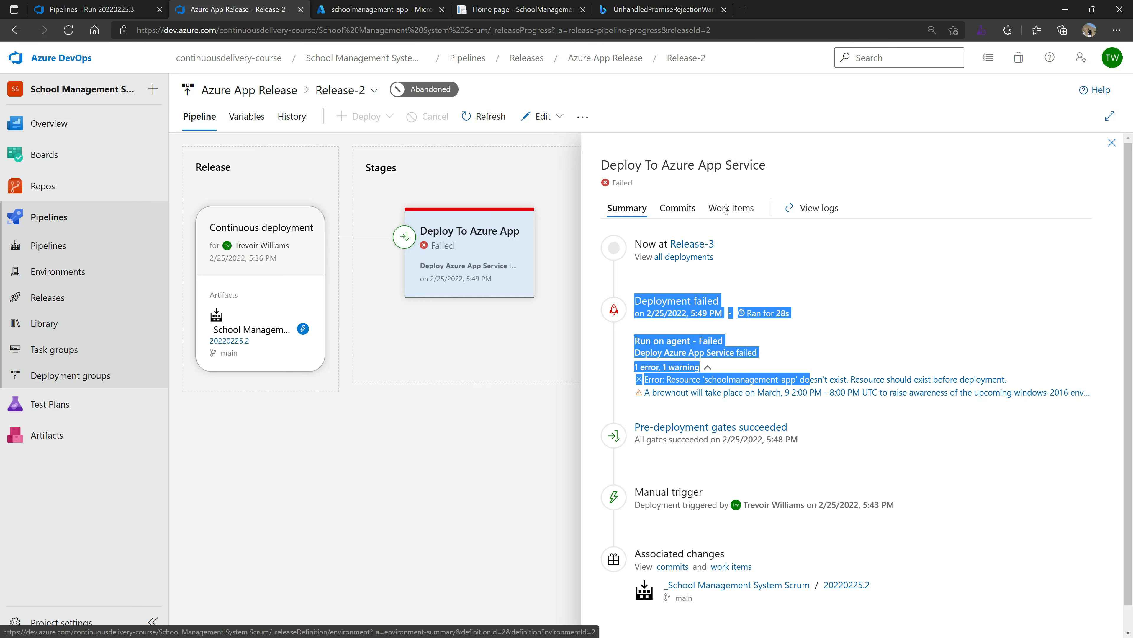
click(808, 208)
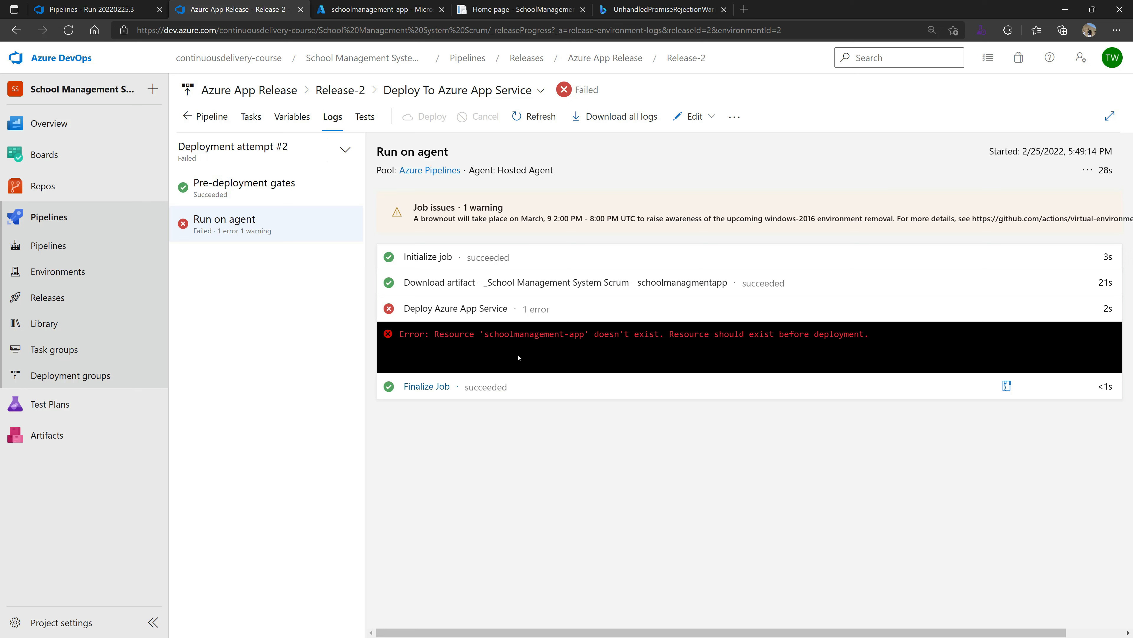
click(734, 117)
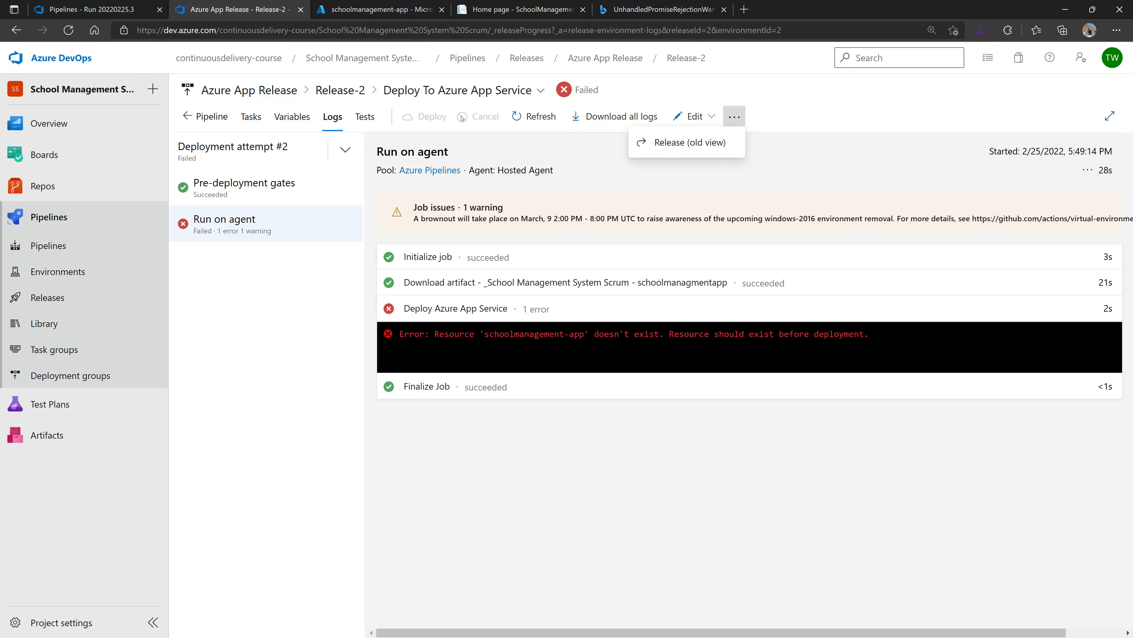
click(199, 117)
- Review the School Management System Scrum pipeline's recent build runs and go to the Releases page
mouse_move(31, 185)
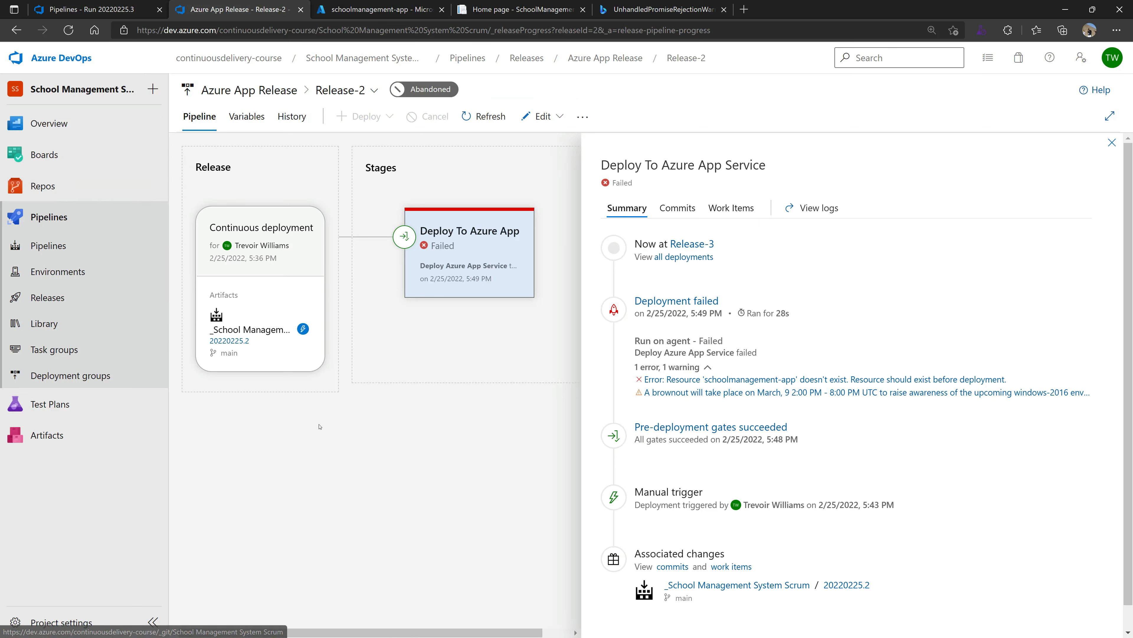
click(58, 247)
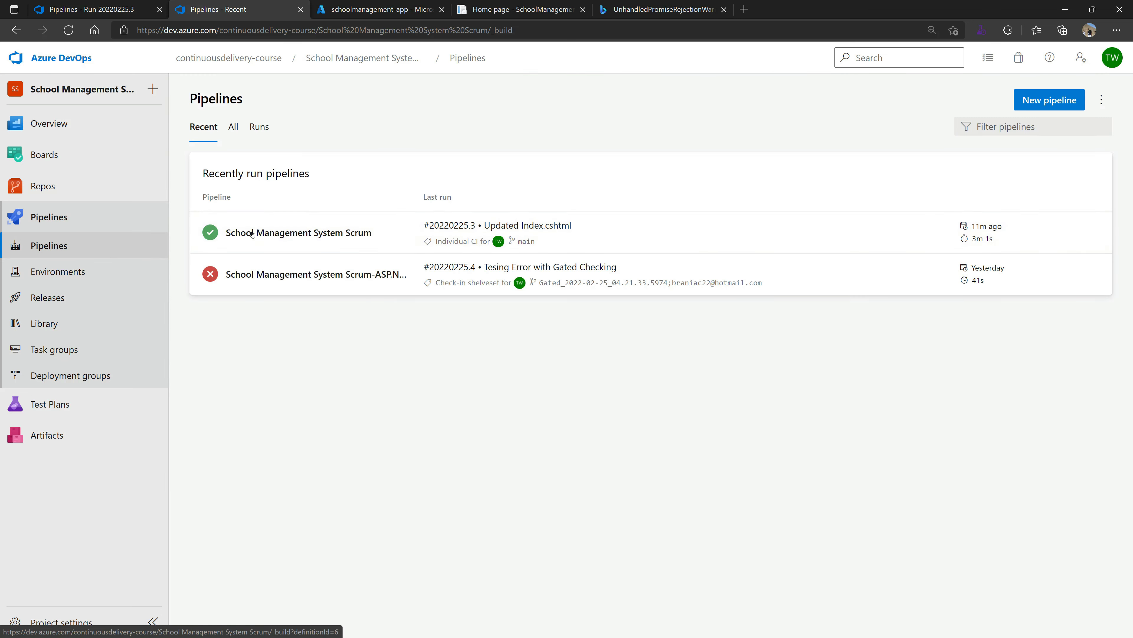
click(332, 233)
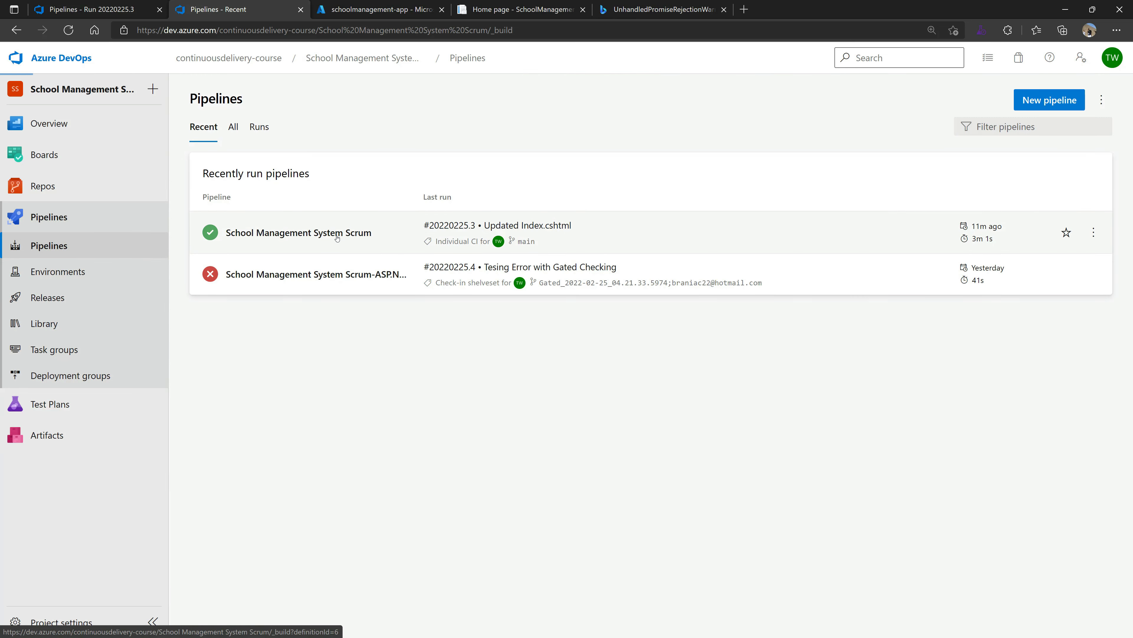
drag(198, 236, 267, 218)
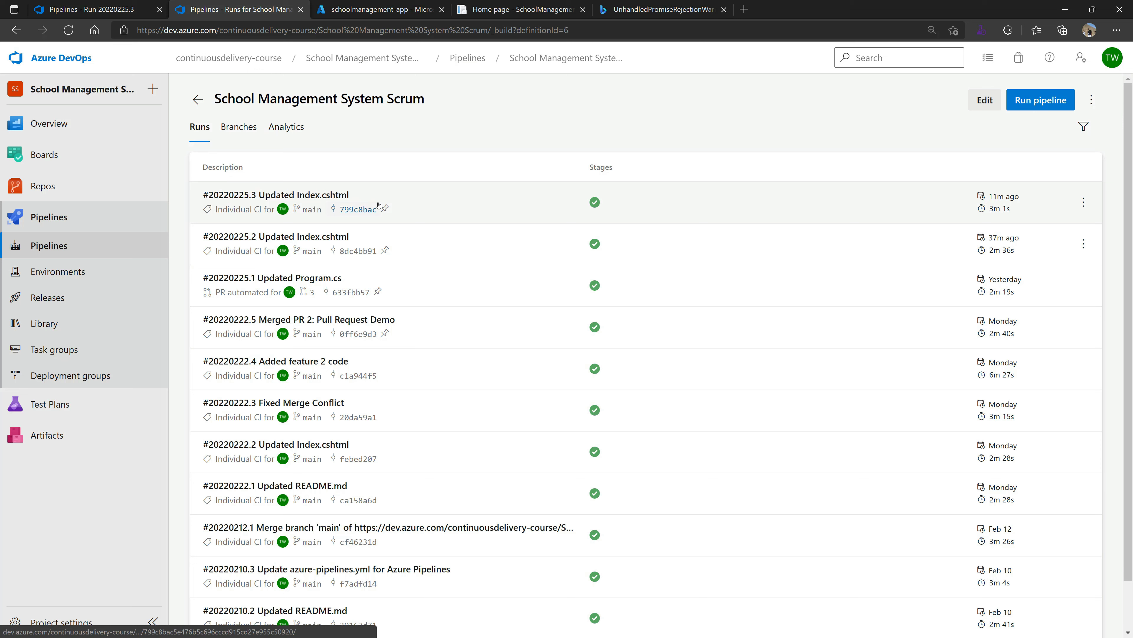
click(74, 301)
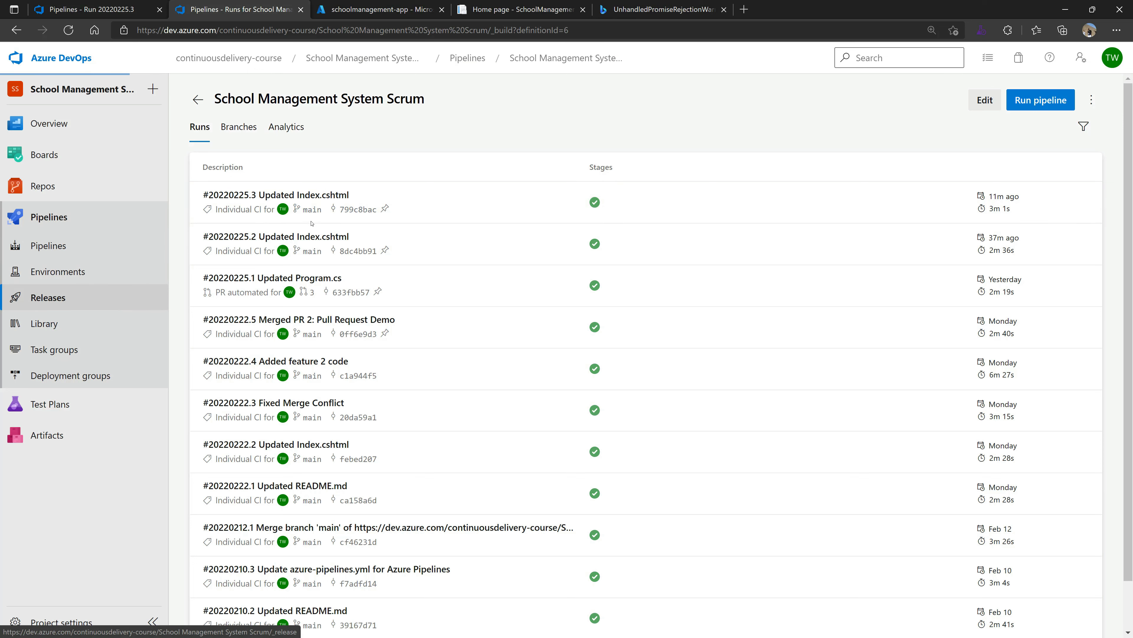
- Open run 20220225.3 of the School Management System Scrum pipeline and check the status of its associated release
click(48, 247)
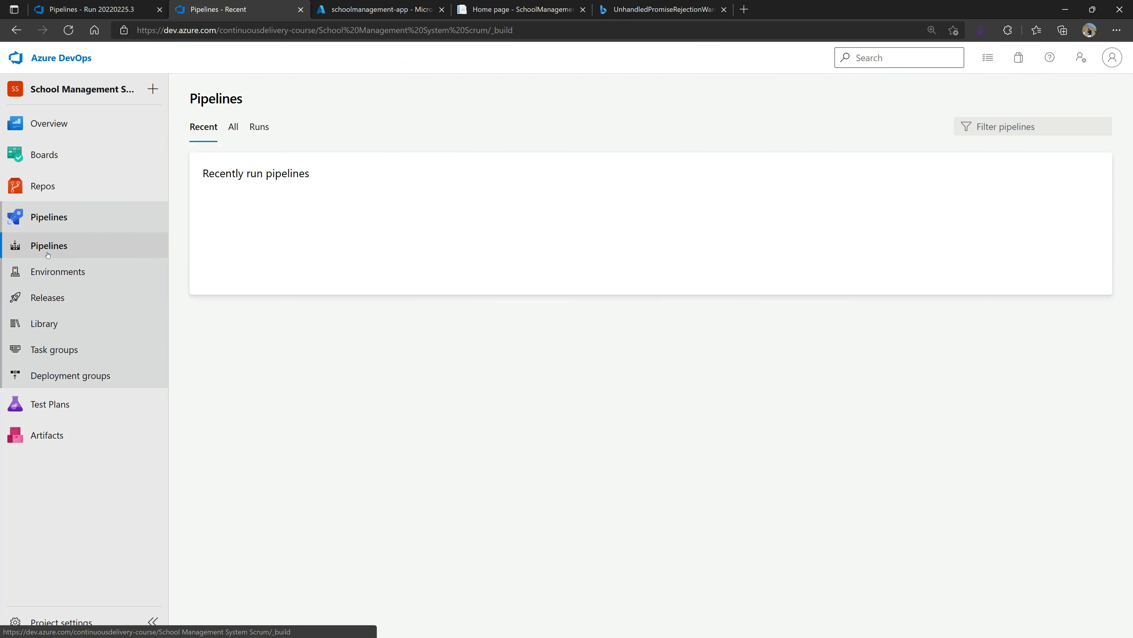
click(257, 238)
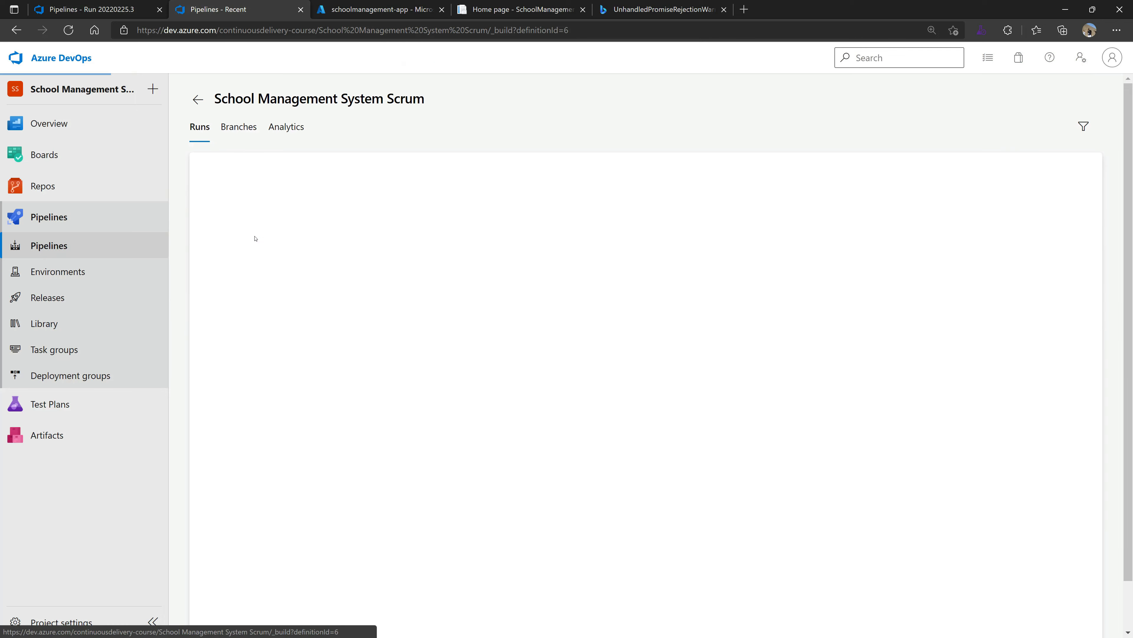
click(243, 194)
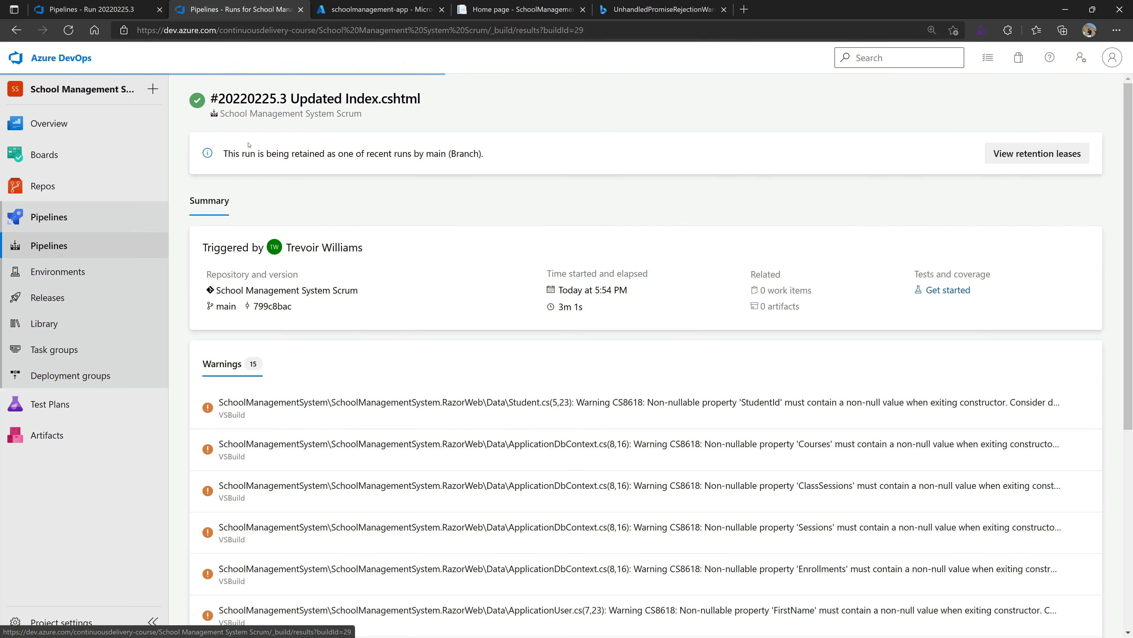
click(257, 199)
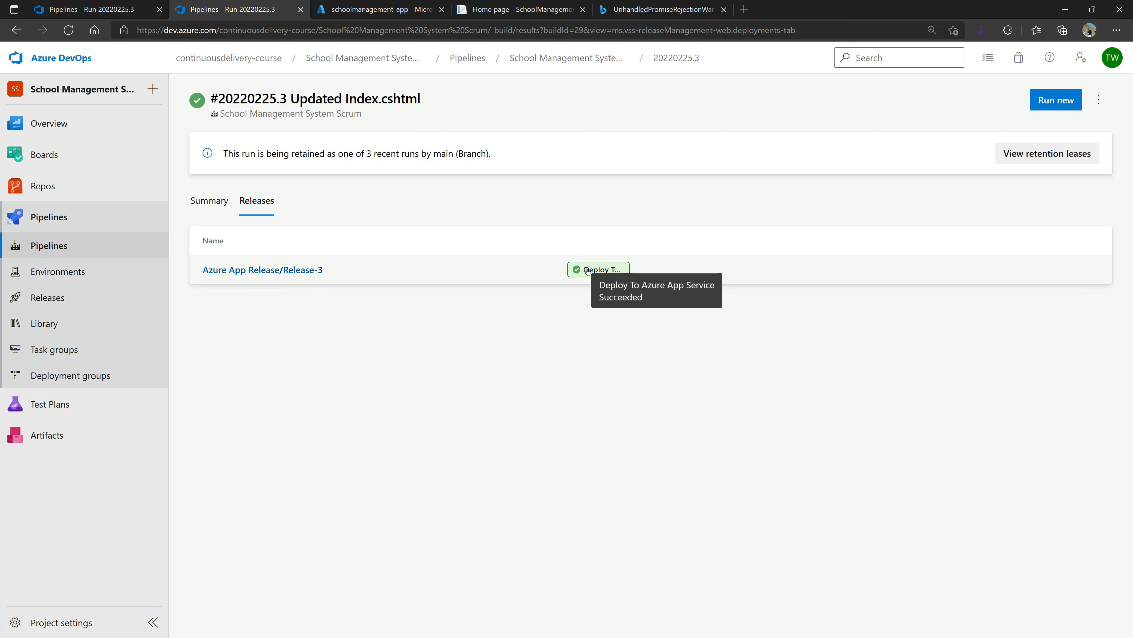
- Switch to the deployed SchoolManagementSystem.RazorWeb home page, reload it, and inspect the Testing Release Pipeline heading
click(518, 9)
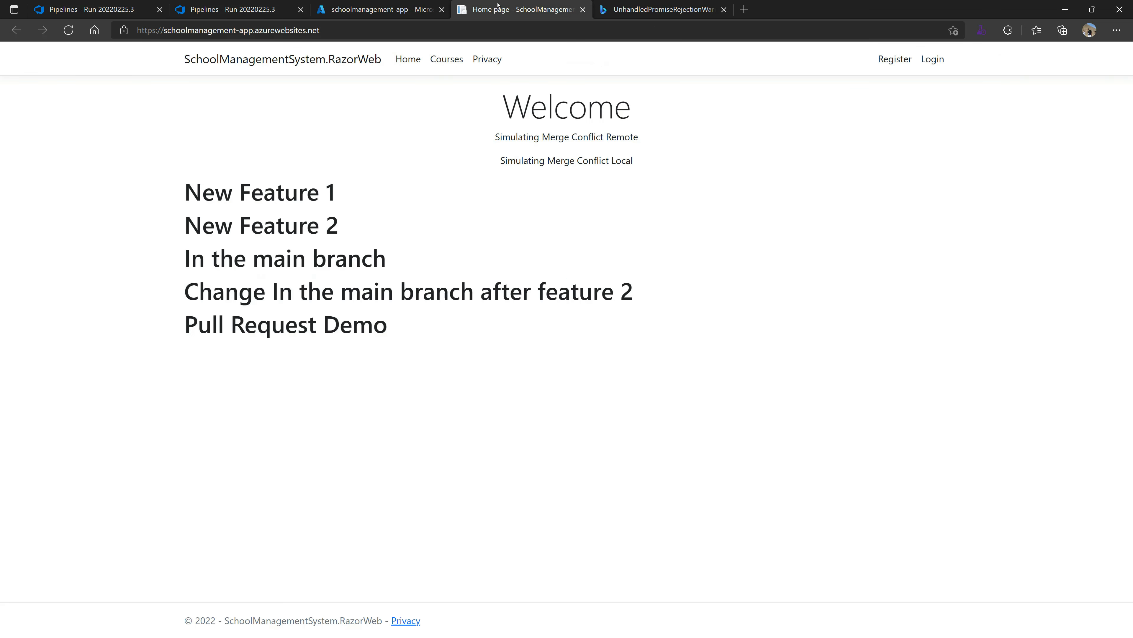
key(F5)
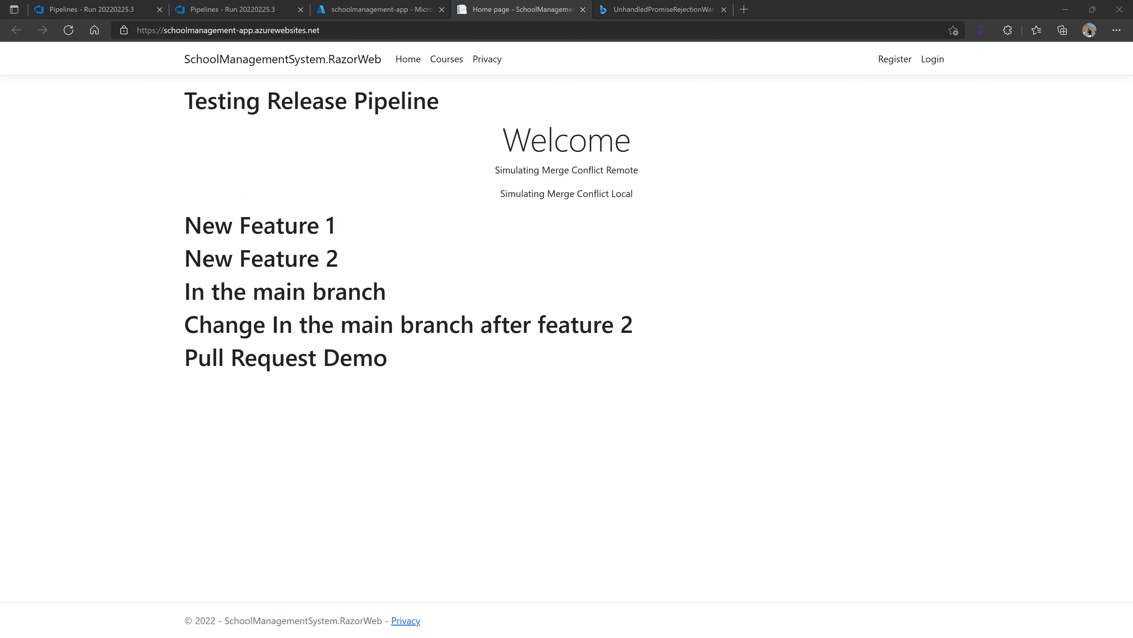
drag(185, 100, 459, 111)
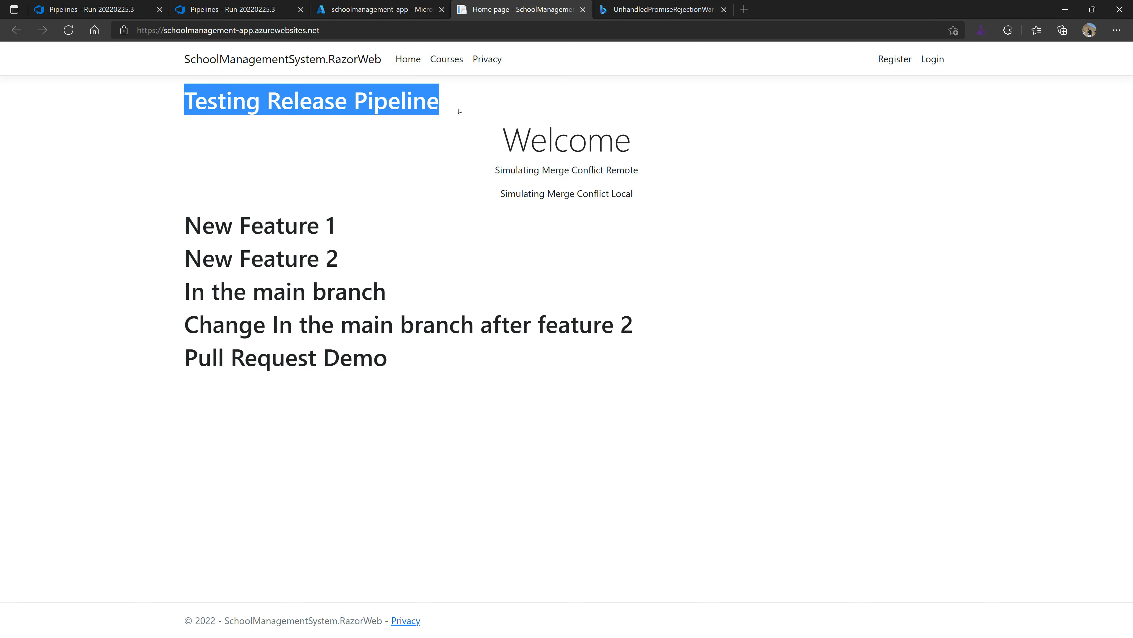
click(211, 107)
double_click(211, 107)
click(440, 115)
double_click(440, 115)
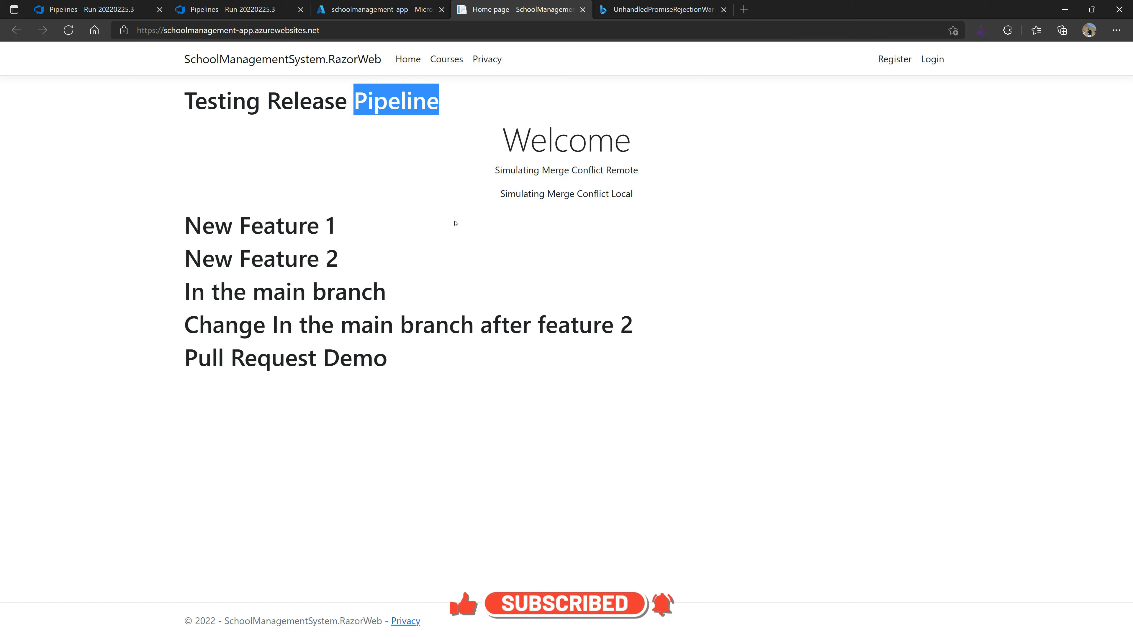
click(455, 223)
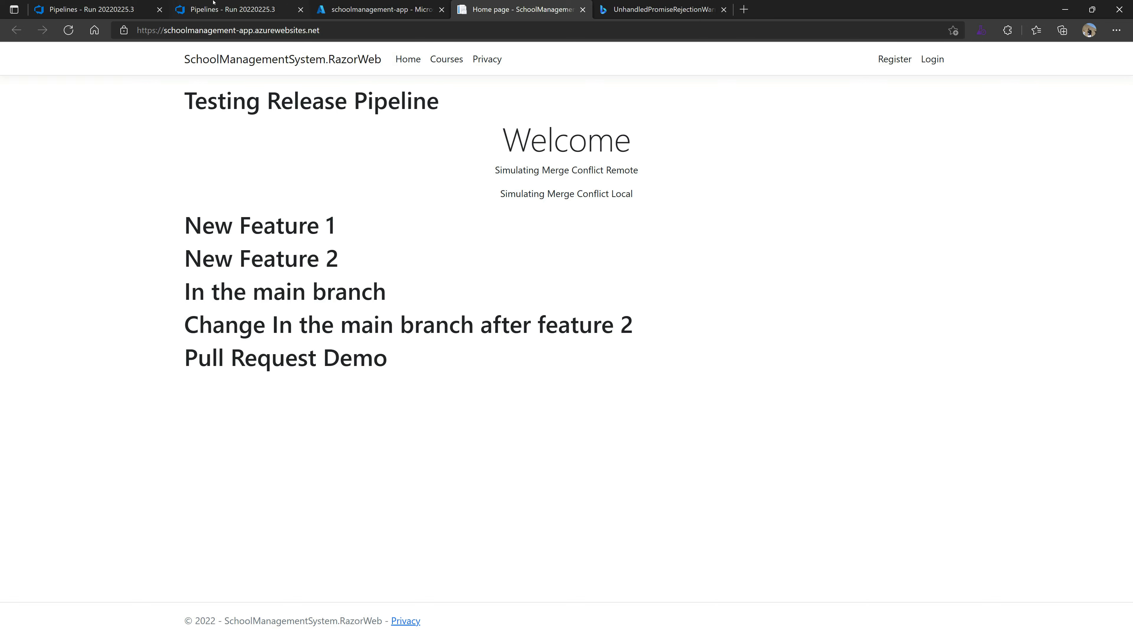
- Open the Azure App Release definition for editing from run 20220225.3 and review all artifact source types without adding one
click(232, 8)
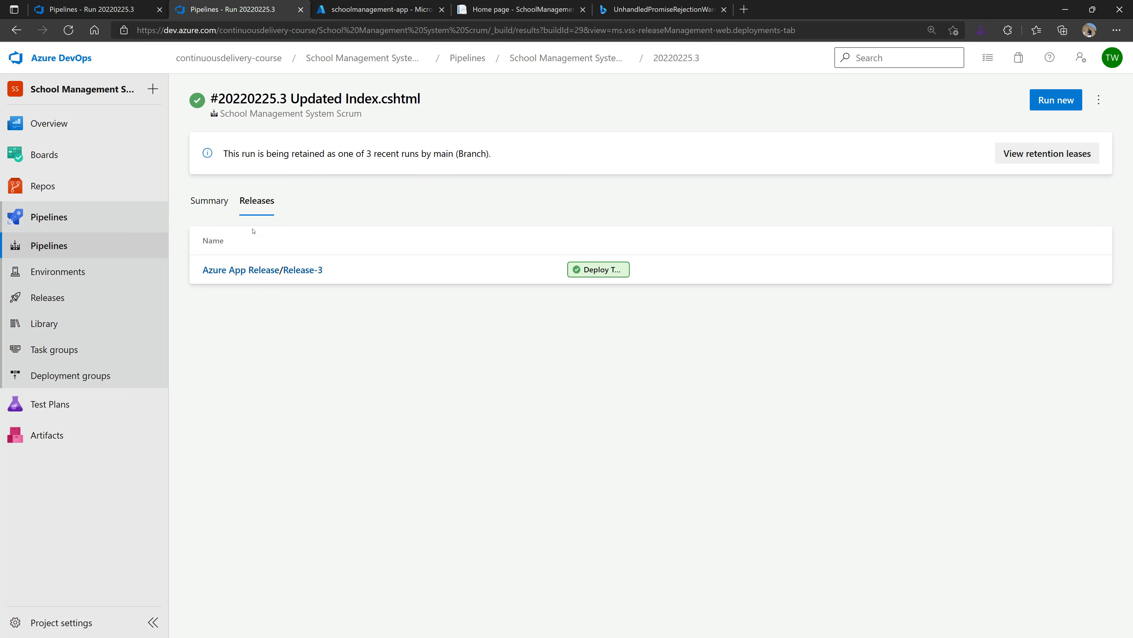
click(223, 270)
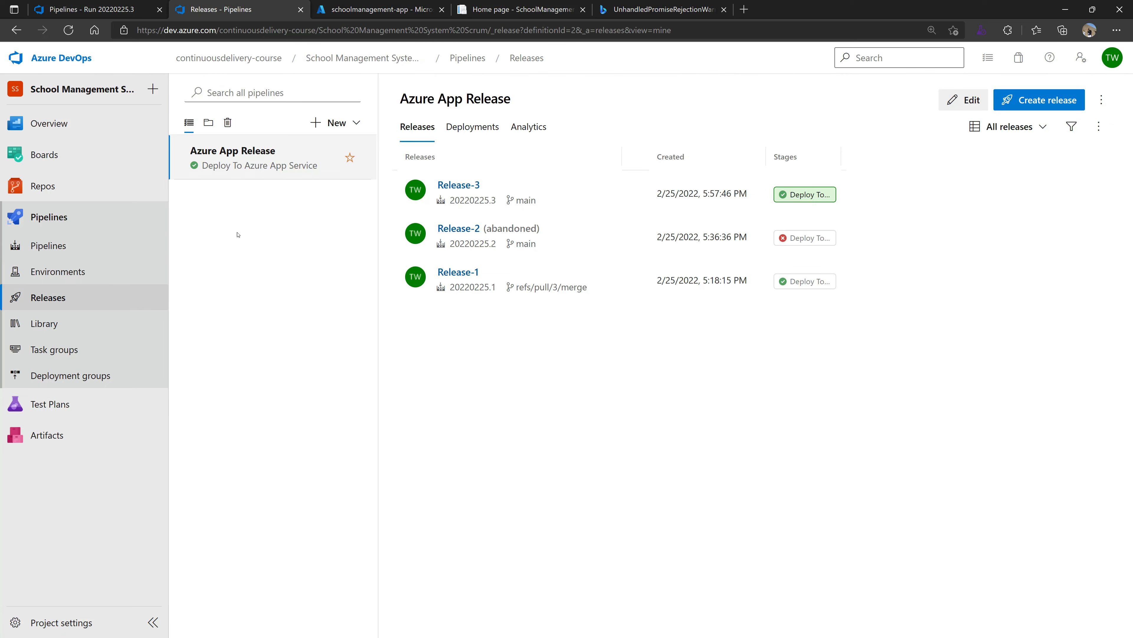
click(944, 98)
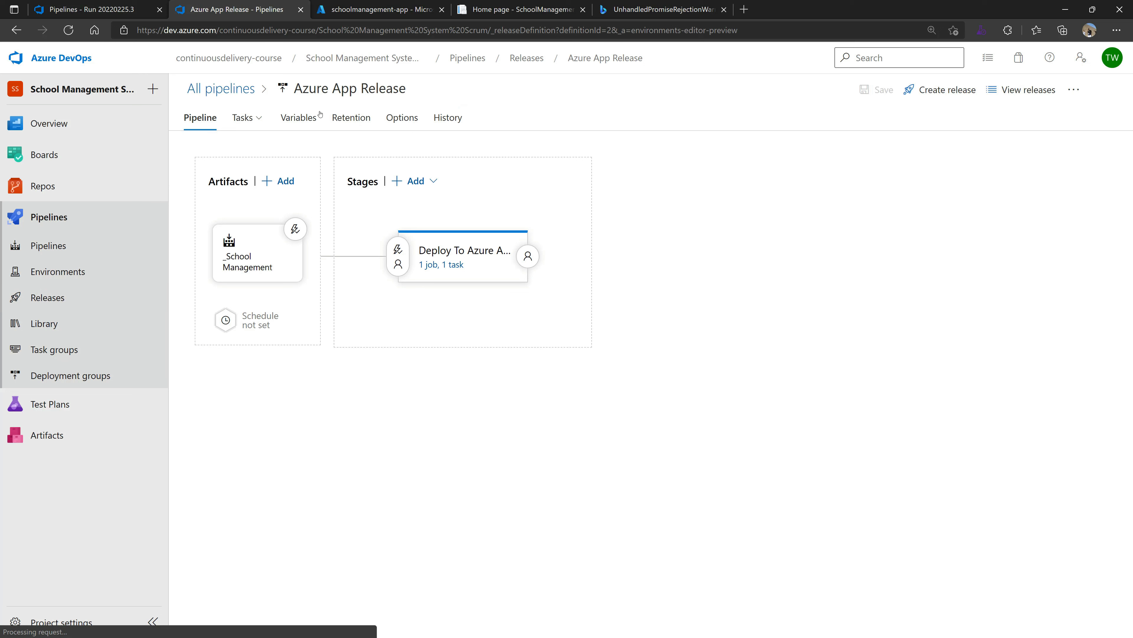
mouse_move(253, 121)
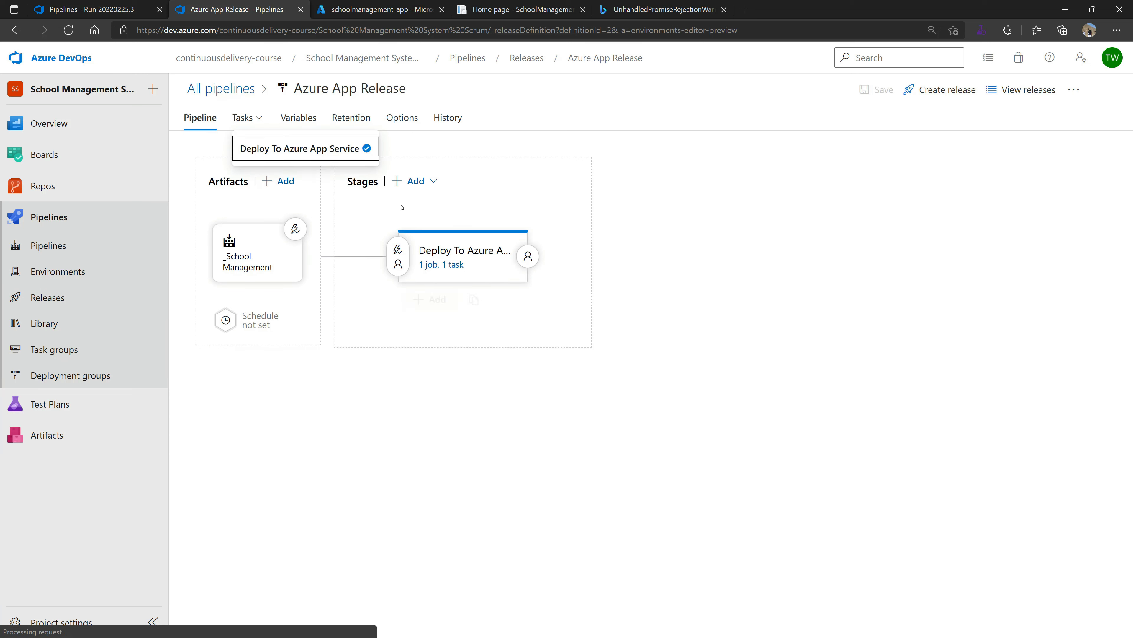
click(277, 181)
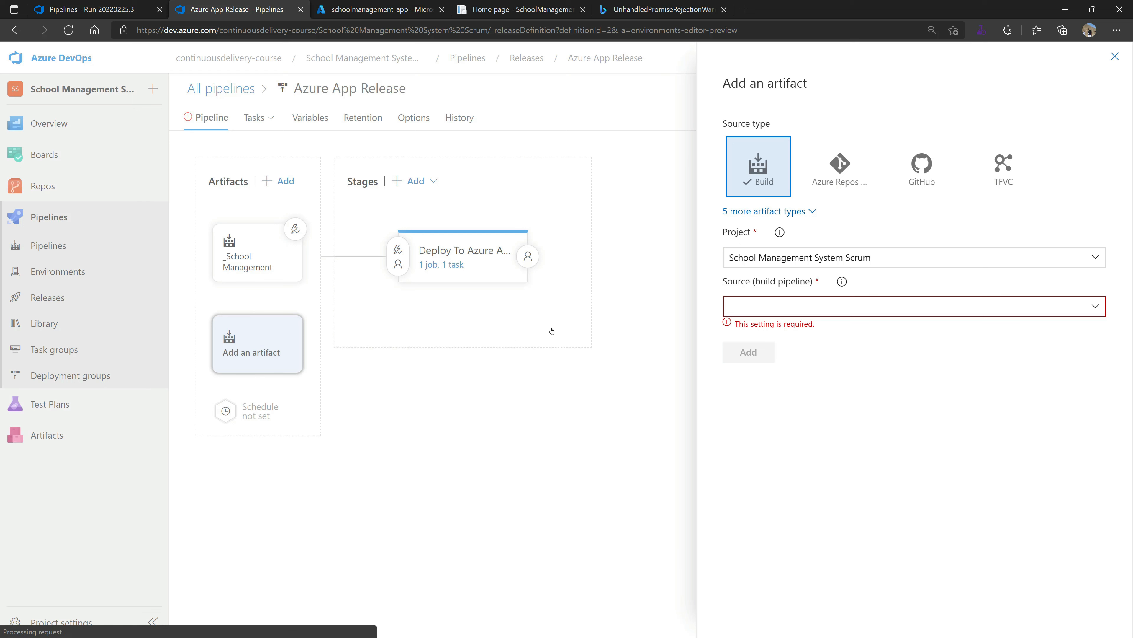
click(799, 212)
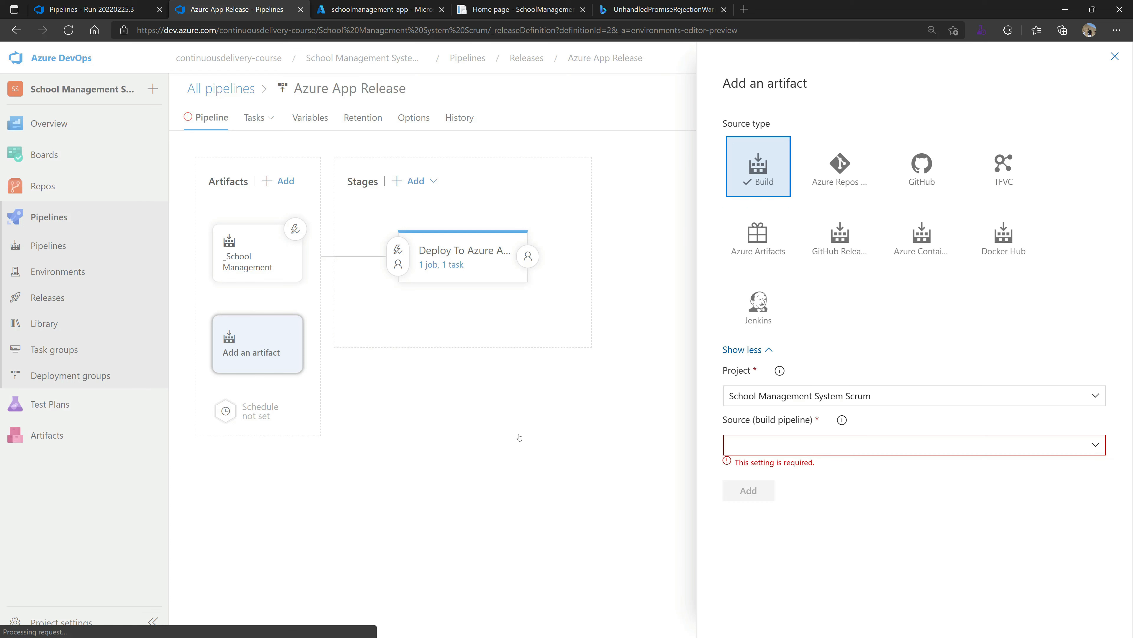
click(1114, 57)
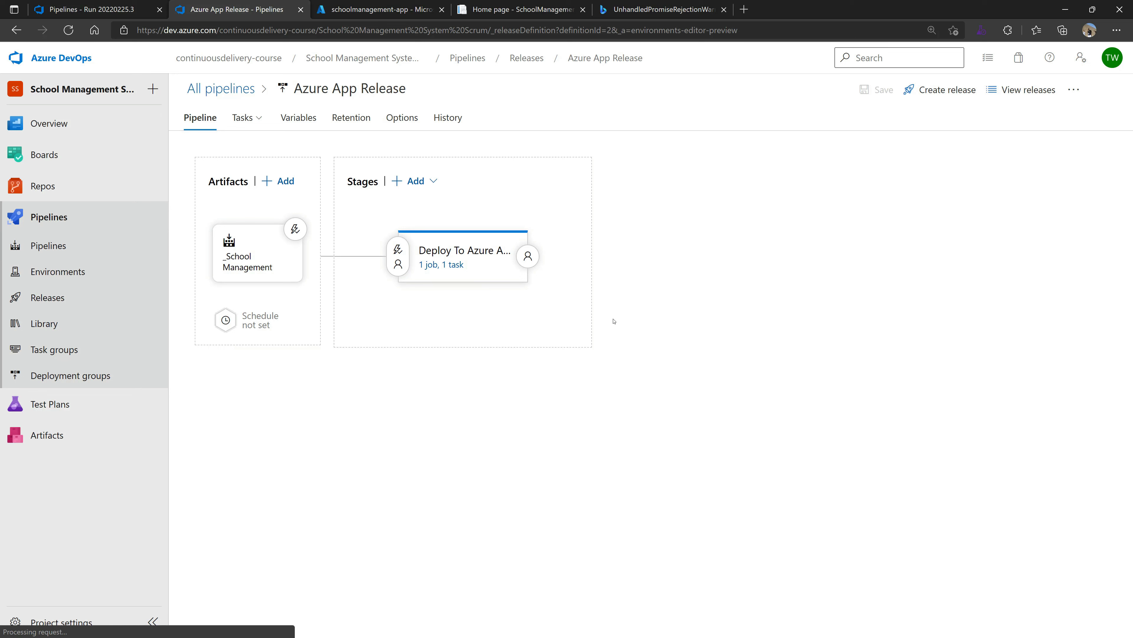
- Review the release definition's variable groups, add a blank pipeline variable, and examine its scope choices
click(299, 118)
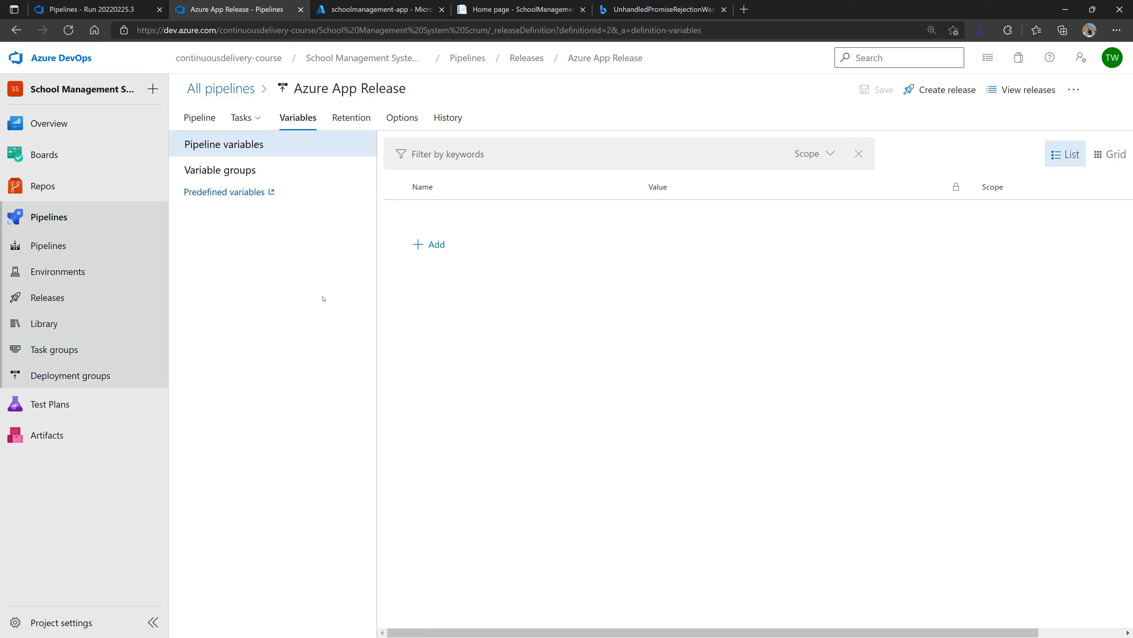
click(241, 174)
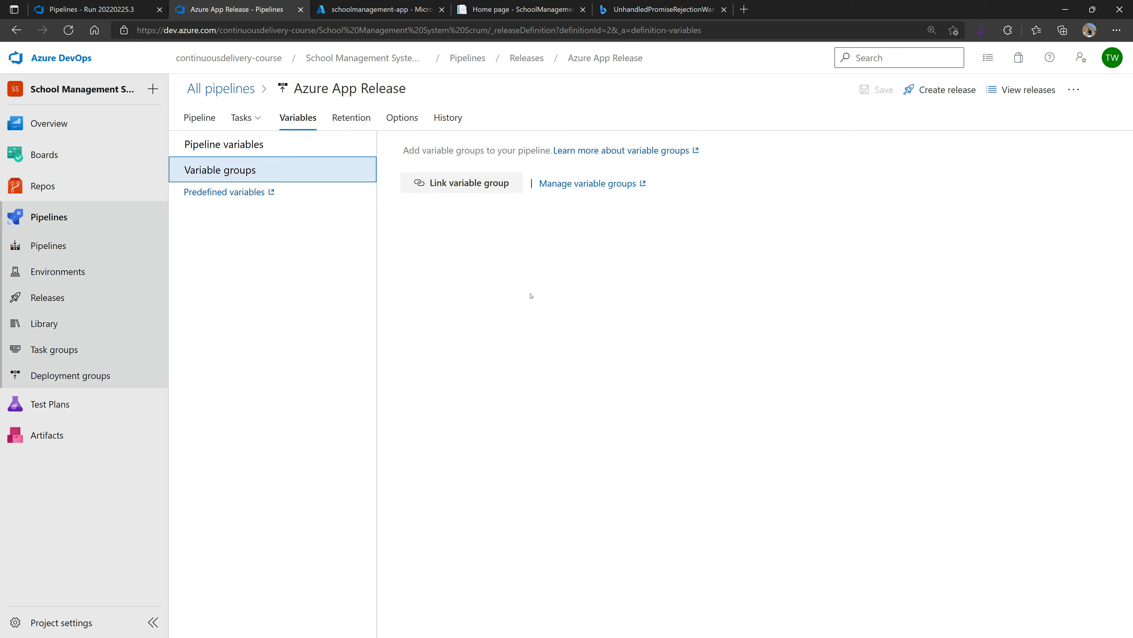
click(333, 152)
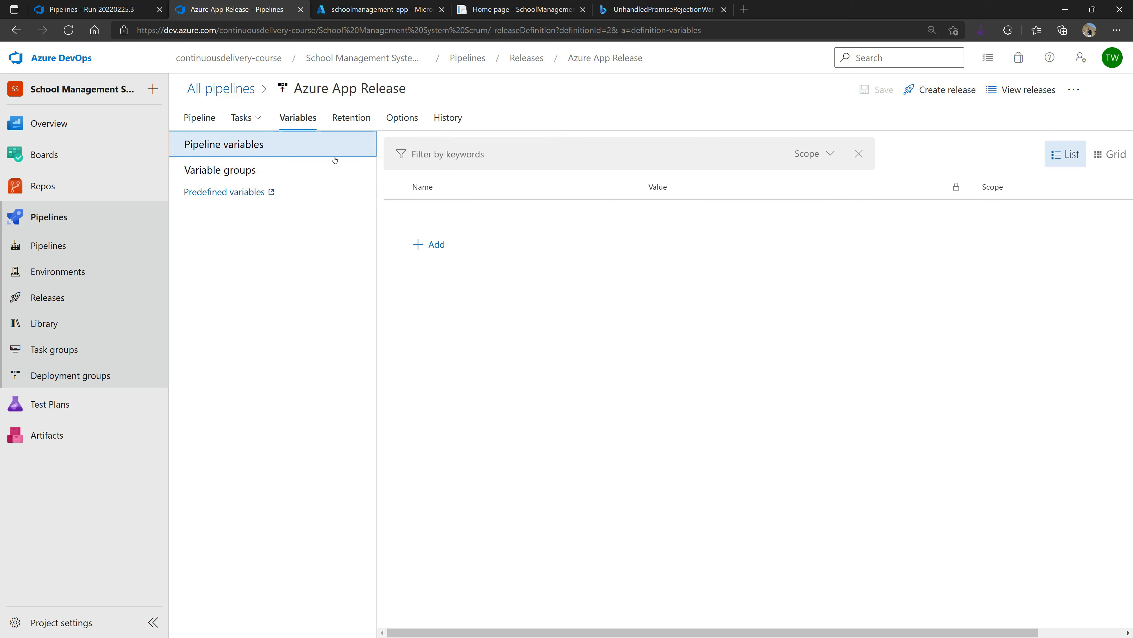
click(440, 246)
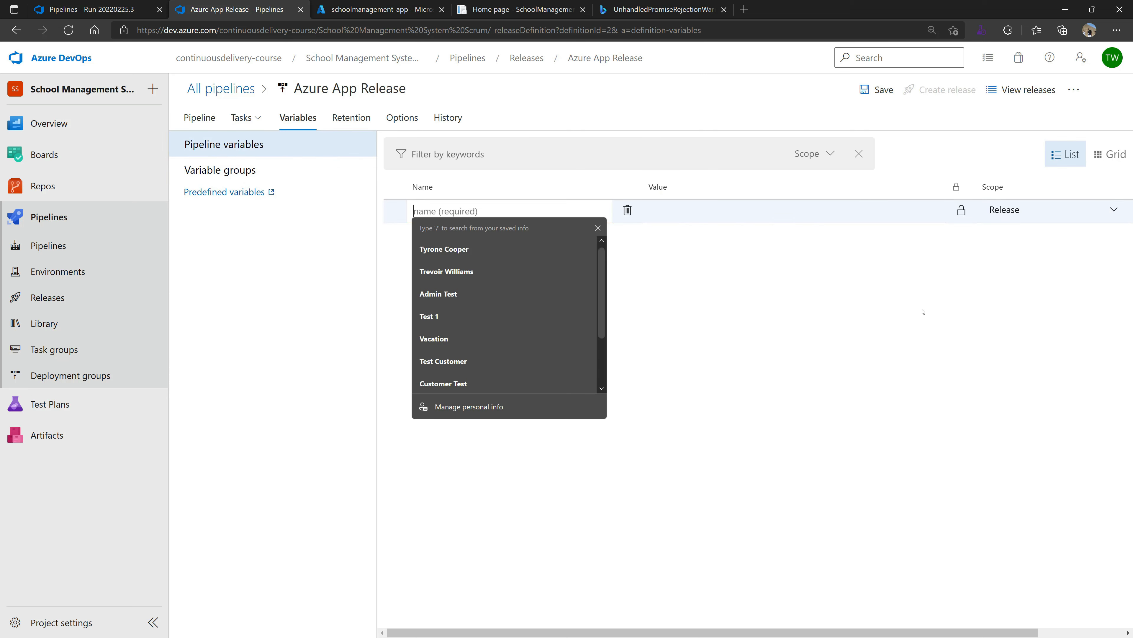
click(1033, 208)
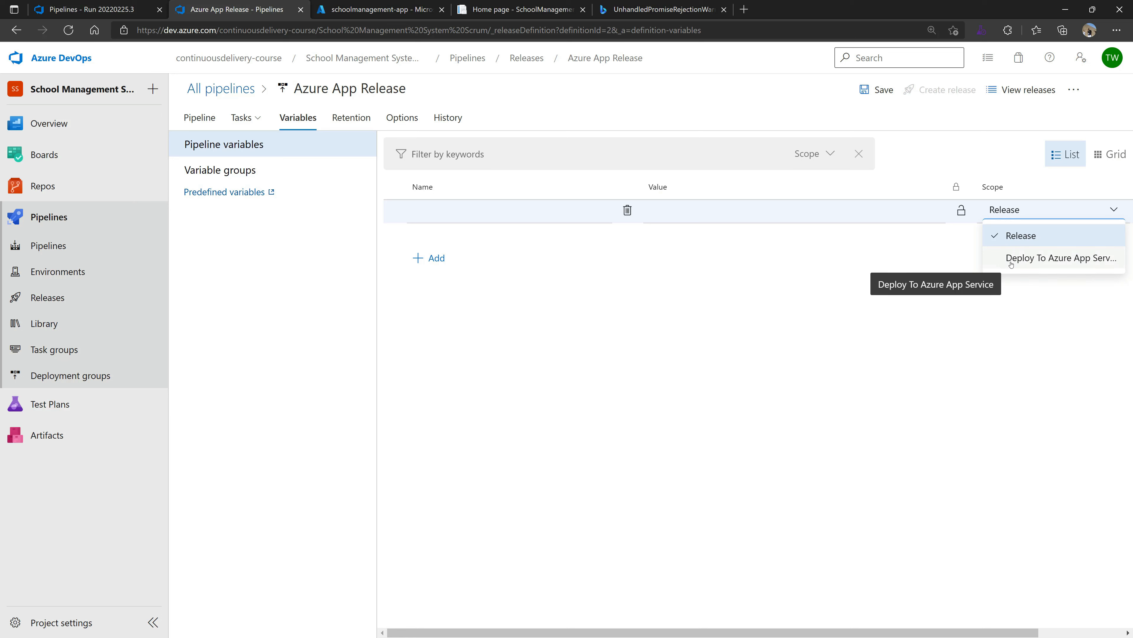
click(799, 434)
- Open the predefined variables documentation, read through the System and Release variables, and close the article
click(228, 193)
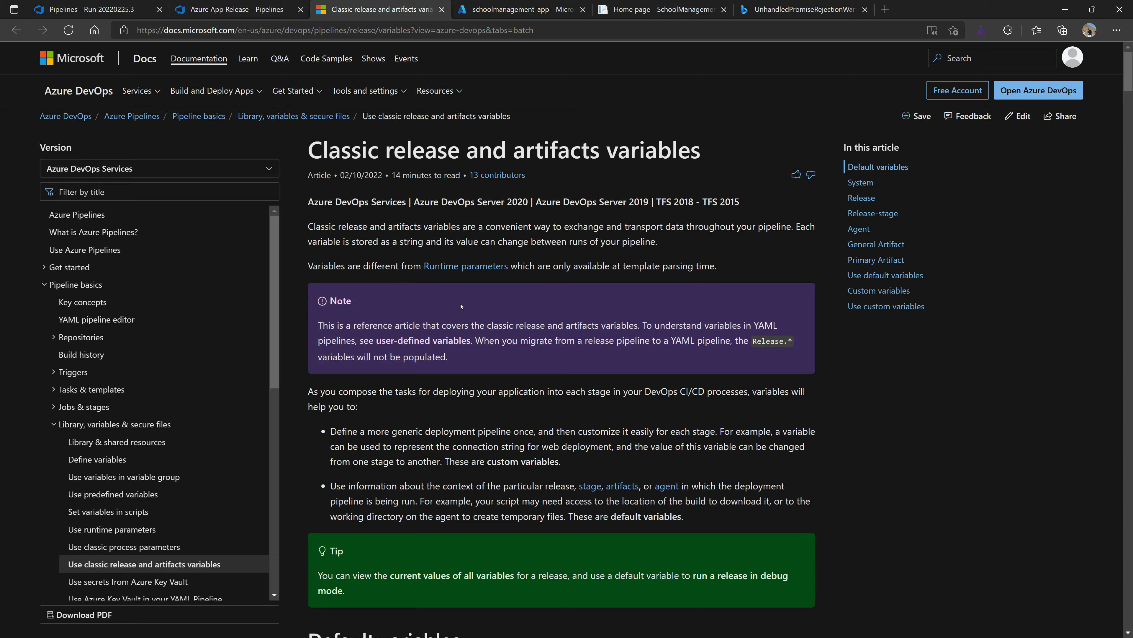
scroll(461, 306, down, 15)
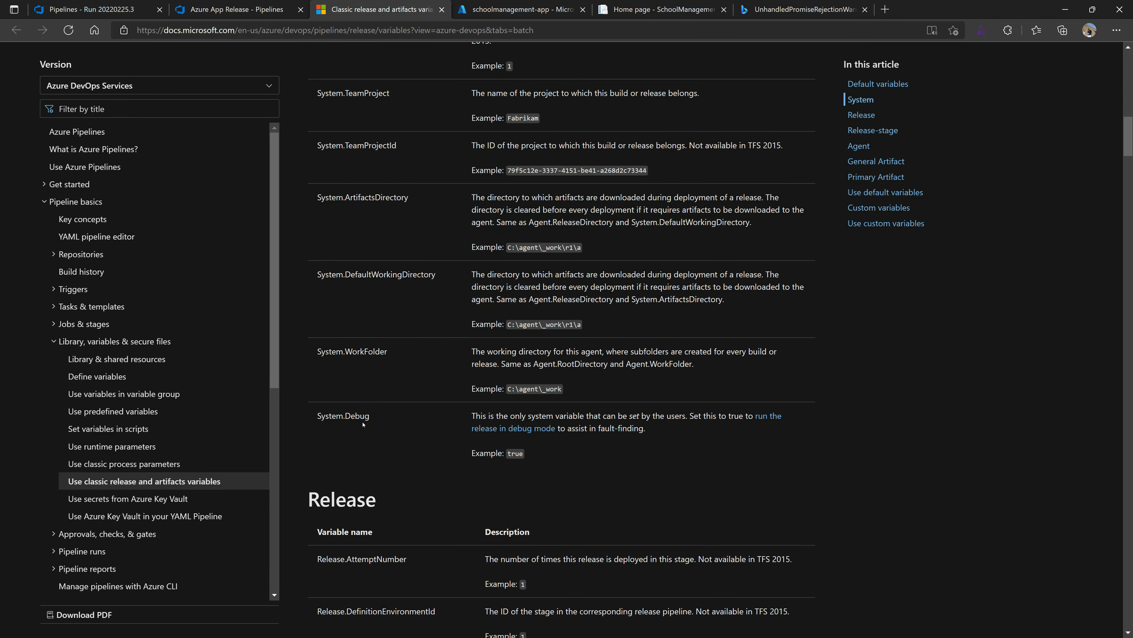
scroll(369, 434, down, 5)
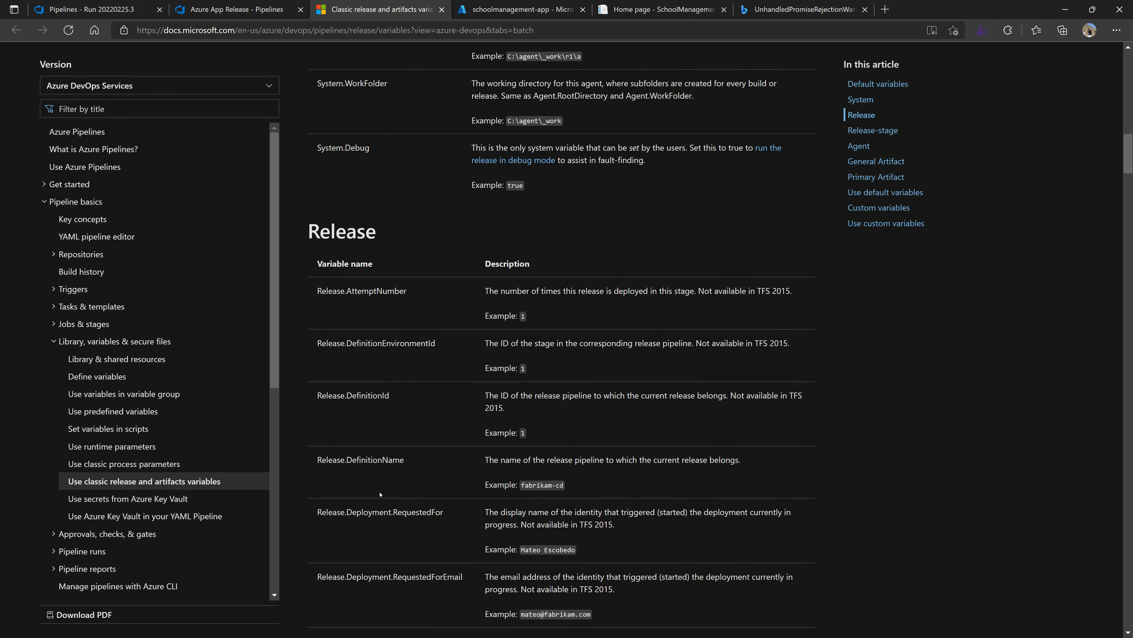
scroll(380, 494, down, 5)
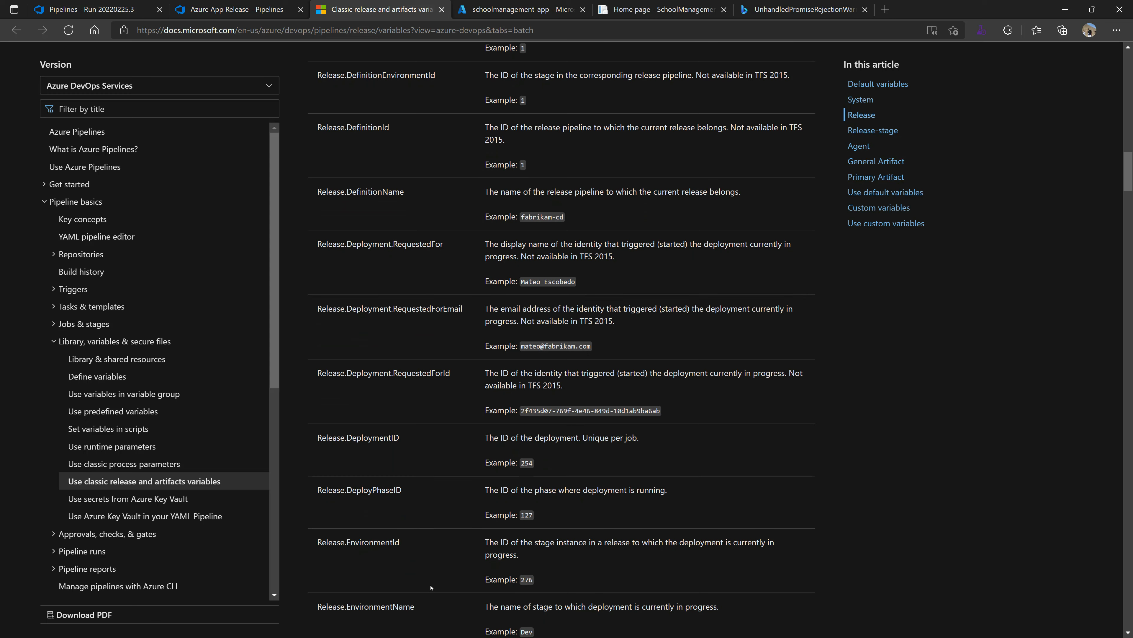
middle_click(355, 4)
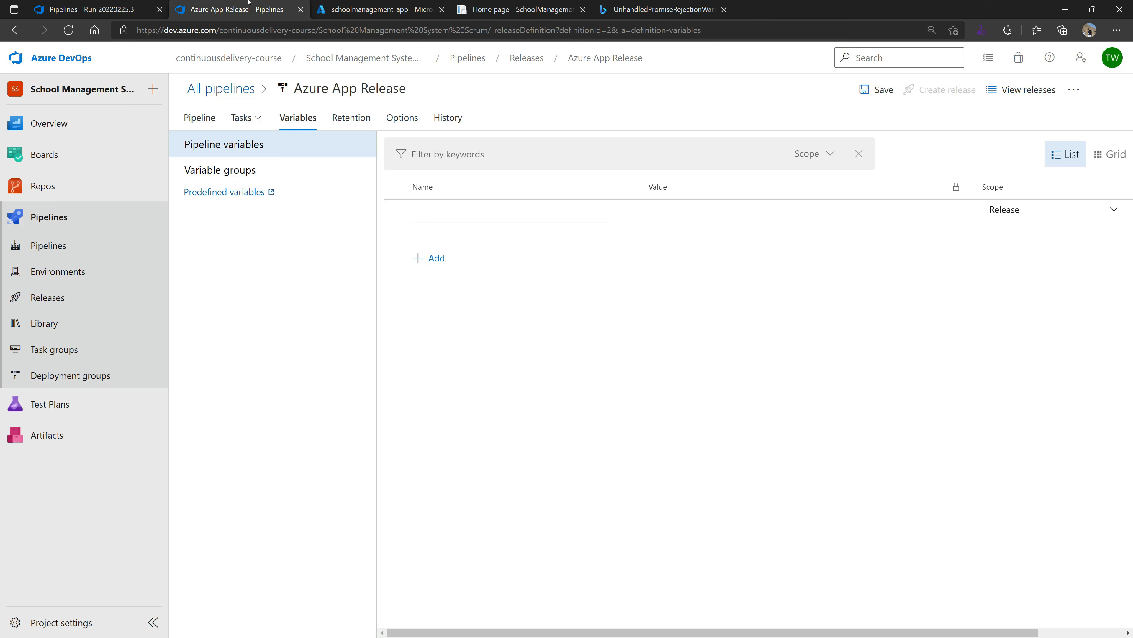
- Review the retention settings for Deploy To Azure App Service, including days to retain and minimum releases to keep
click(351, 118)
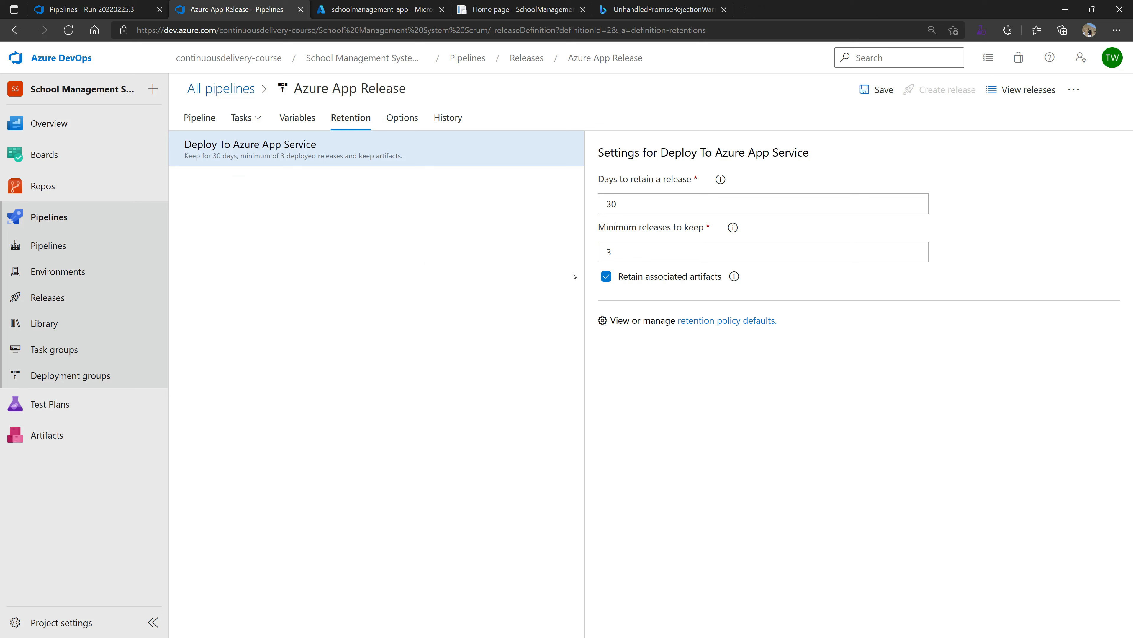
drag(635, 154, 809, 154)
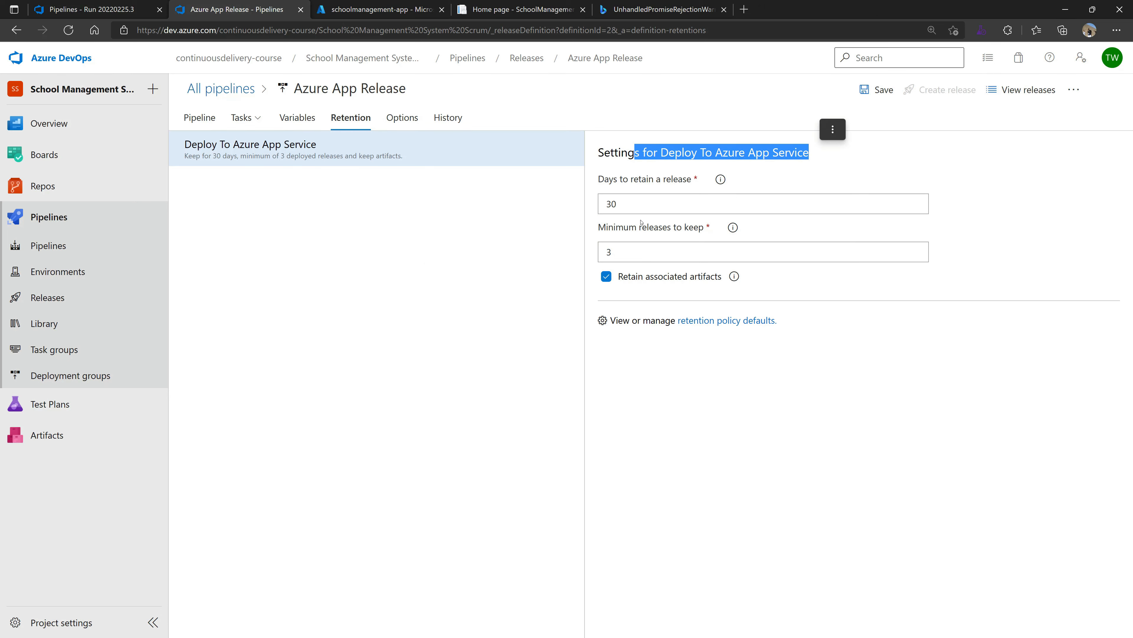
drag(625, 204, 580, 209)
drag(679, 250, 532, 262)
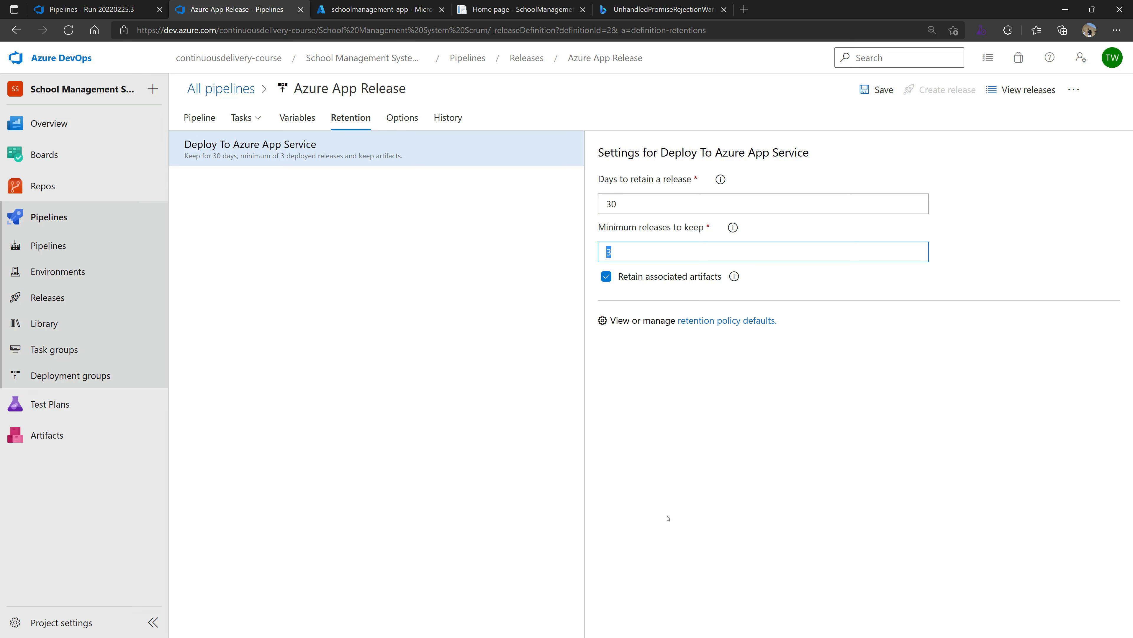
- Review the release definition's general options, integrations and change history, and return to its pipeline diagram
click(393, 118)
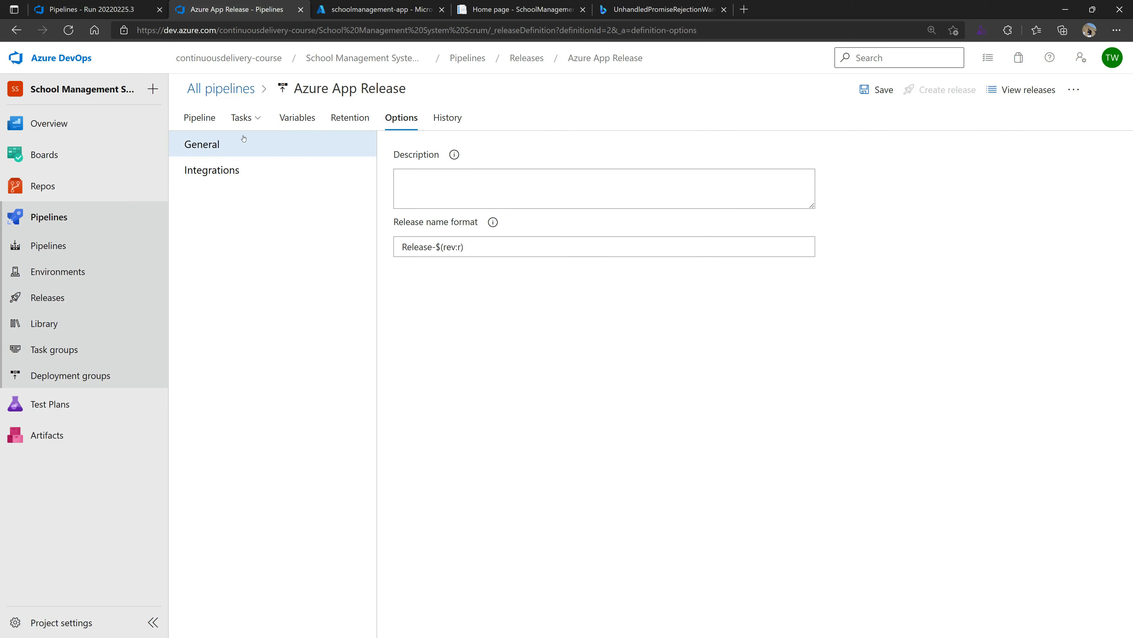
click(248, 169)
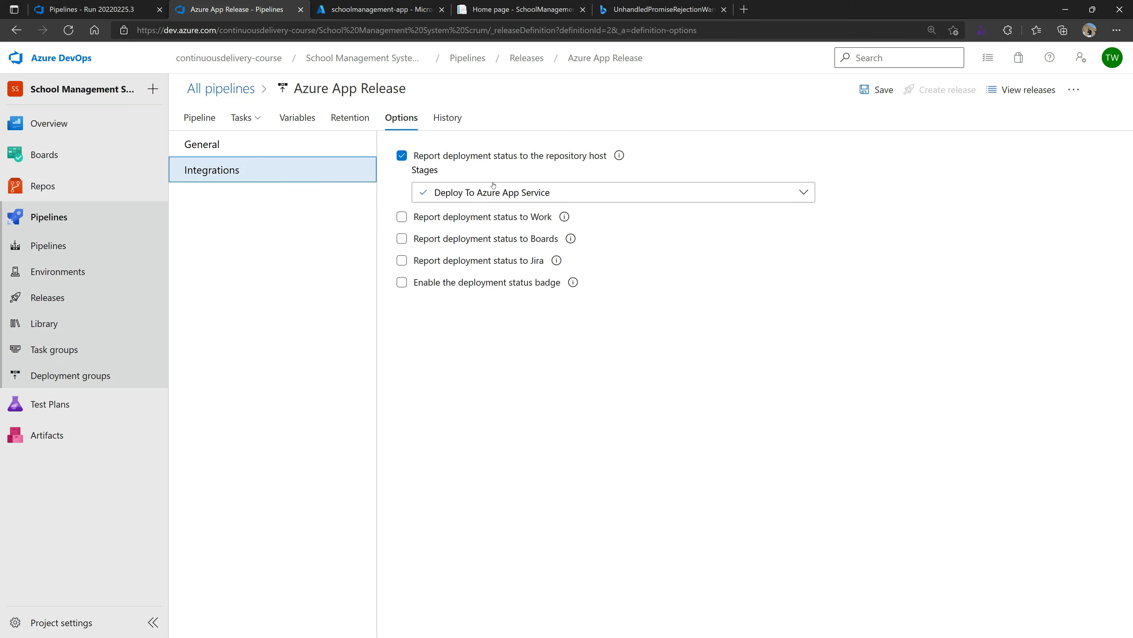
click(510, 191)
click(510, 192)
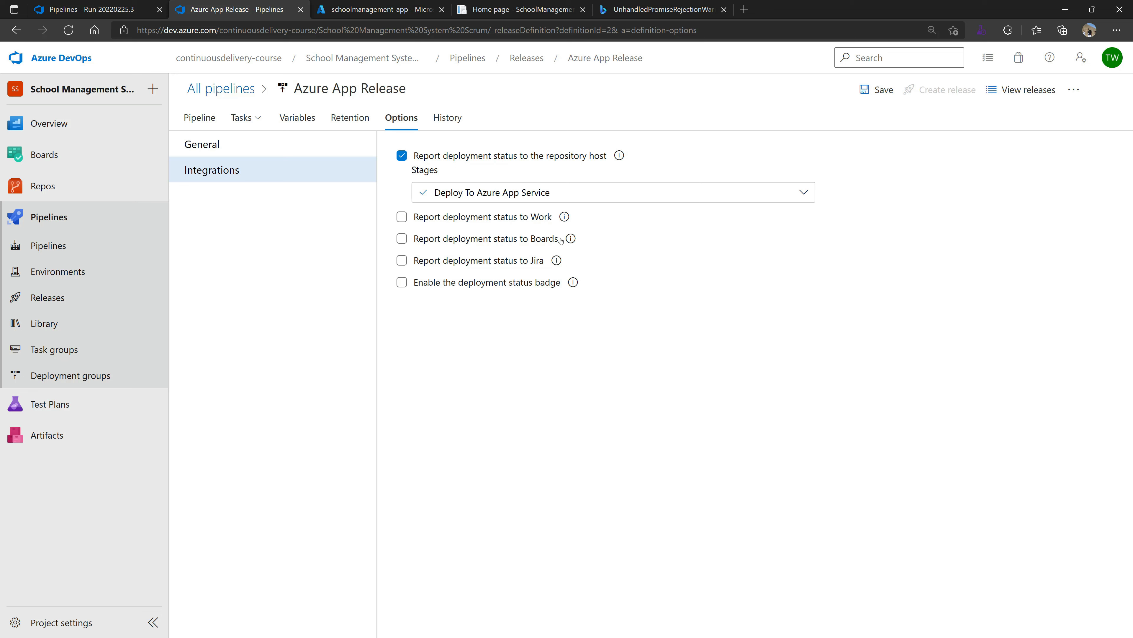
click(443, 118)
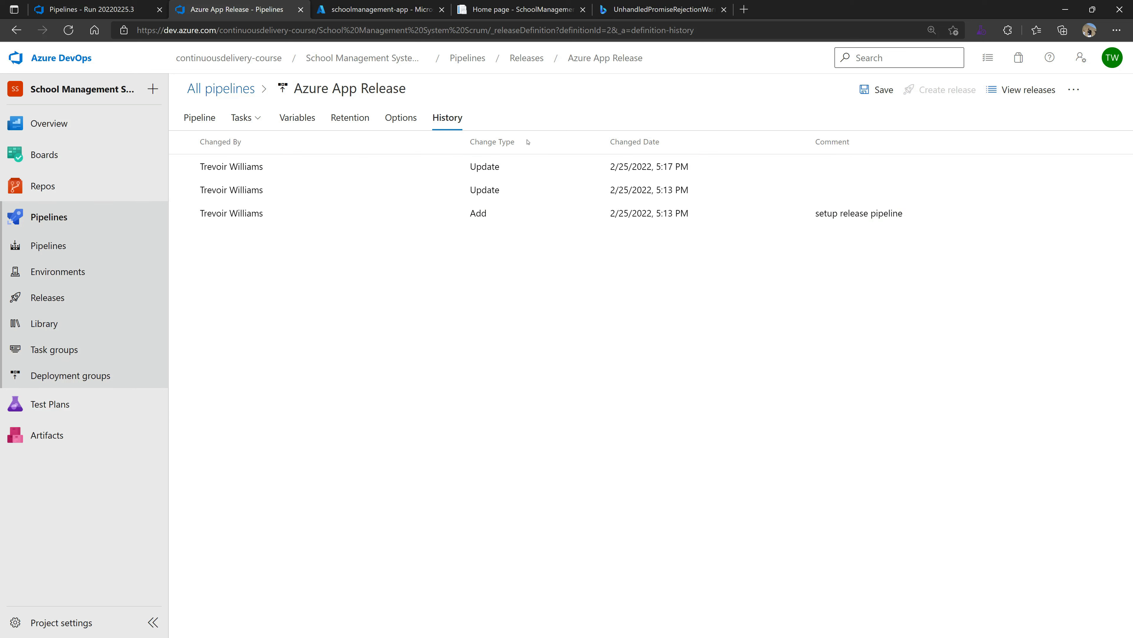
click(197, 118)
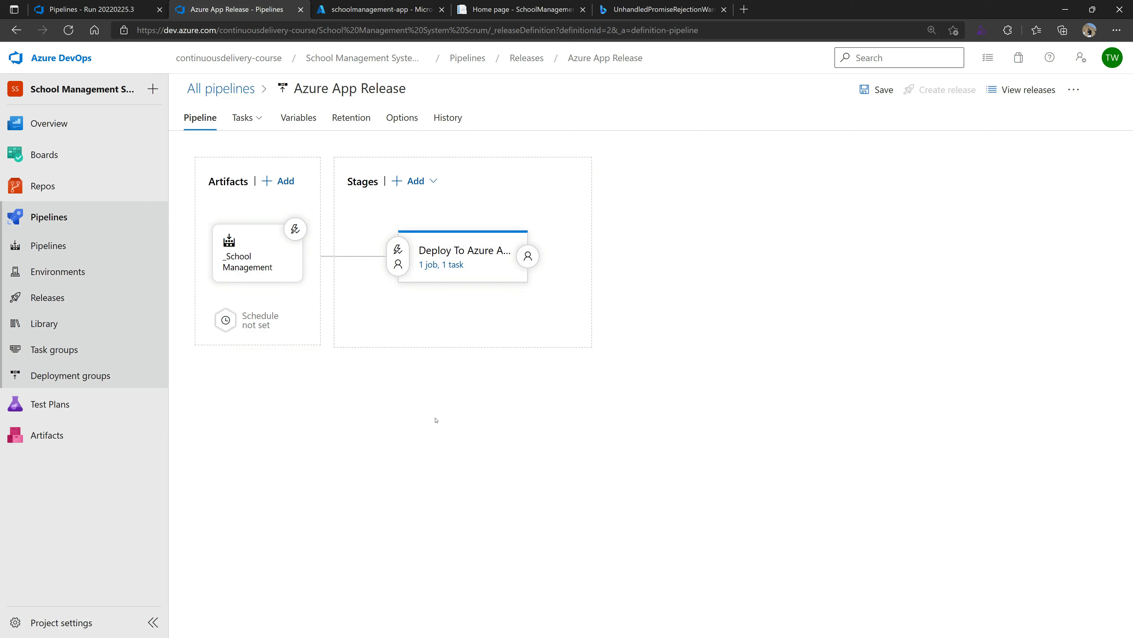